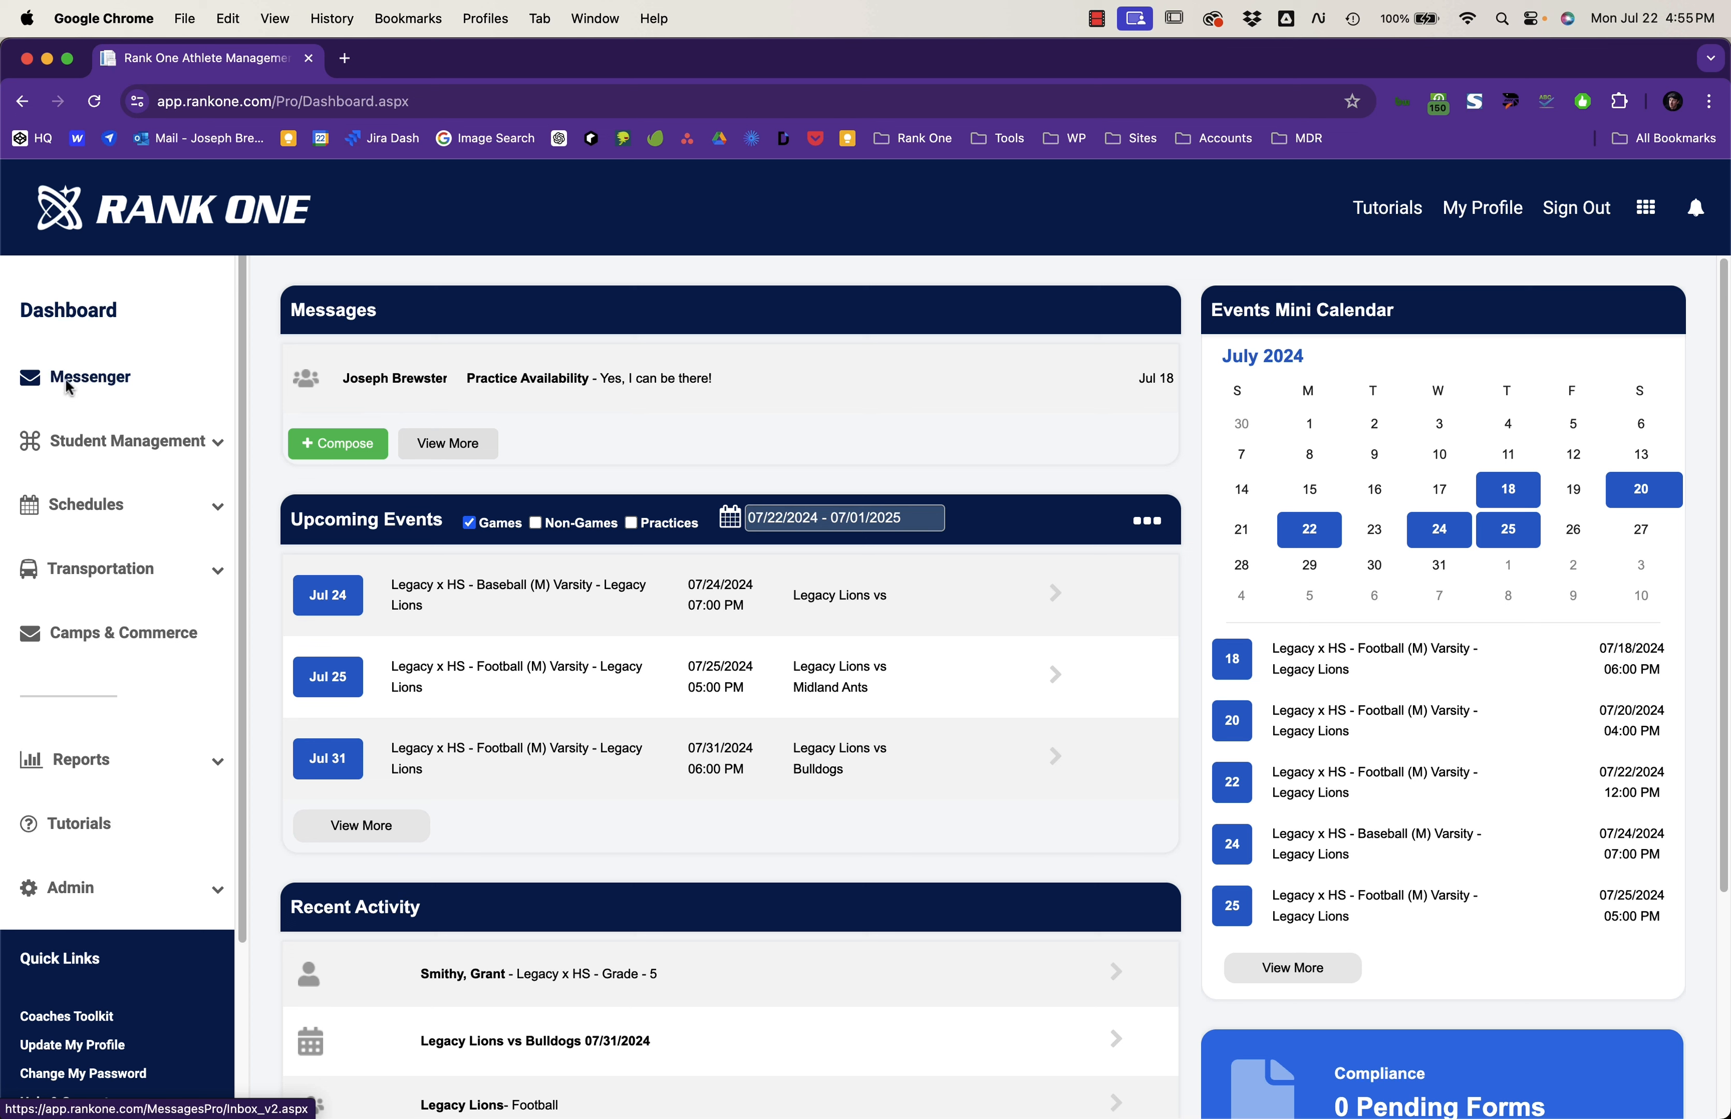
Step: Review the Student Management, Schedules, Reports and Admin options, along with the dashboard's recent activity and compliance sections
left_click(213, 446)
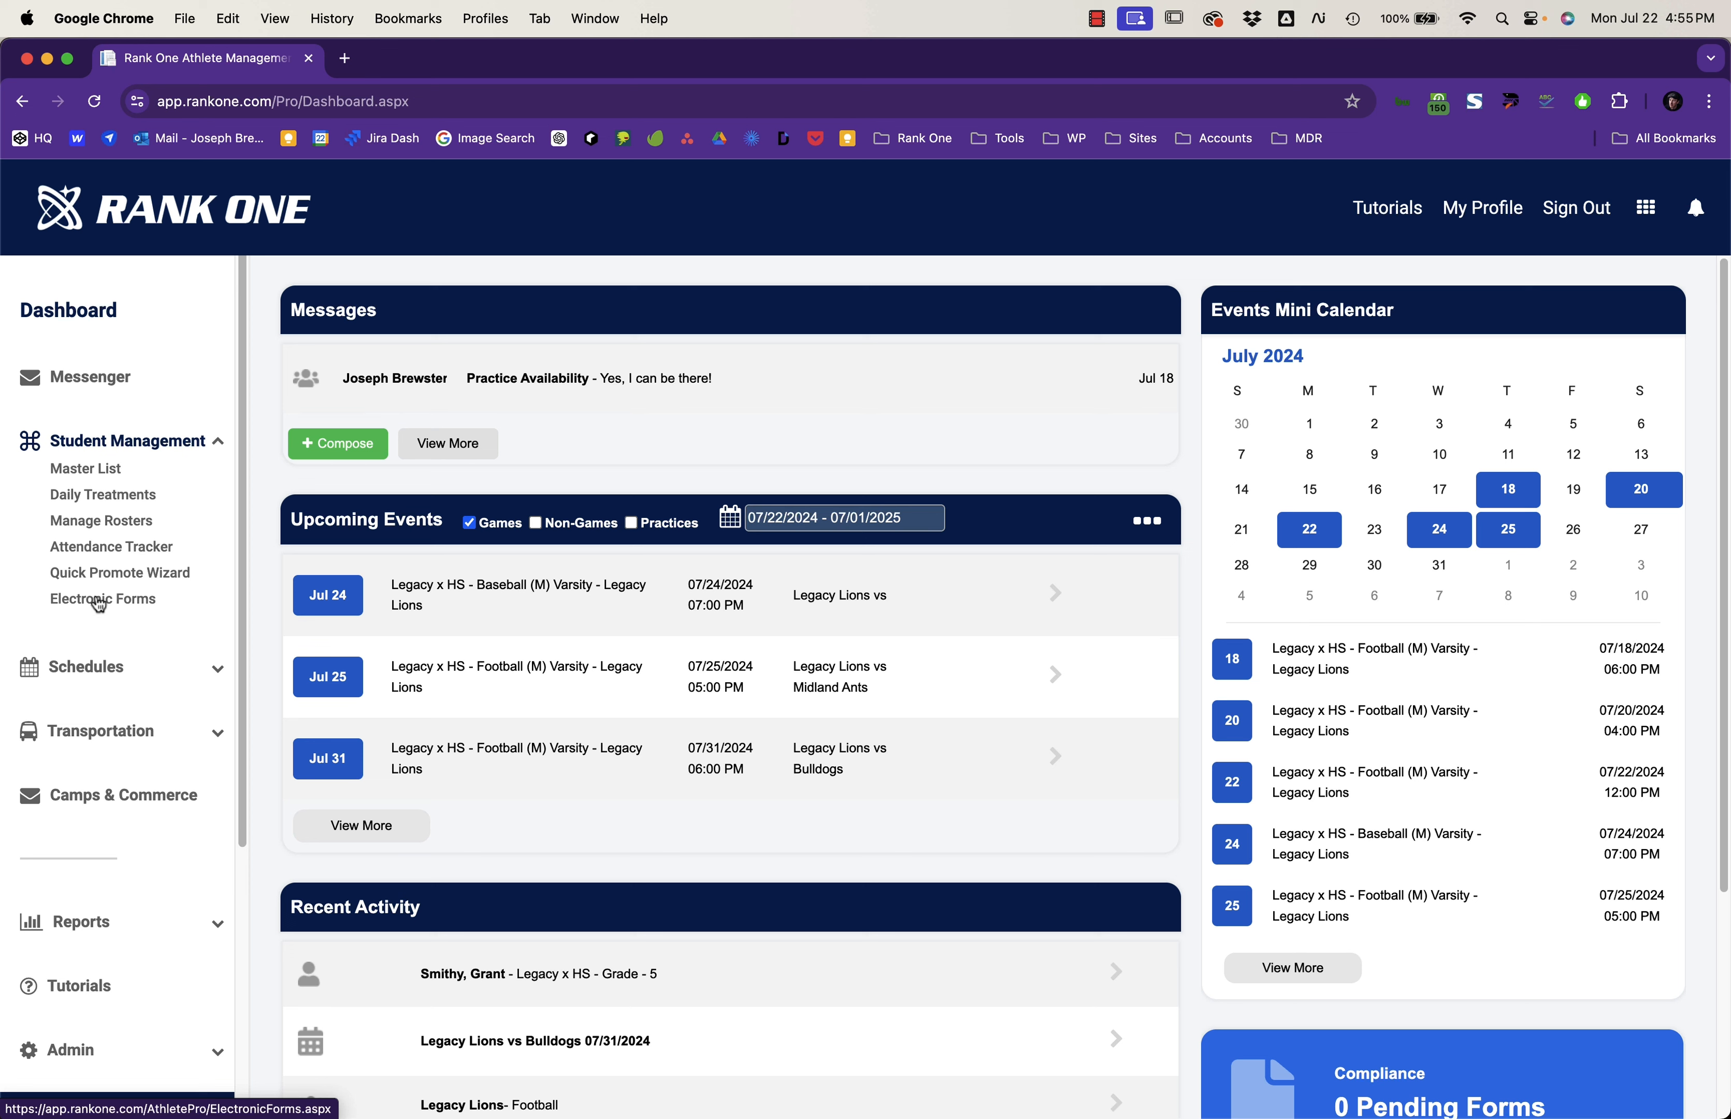
left_click(218, 442)
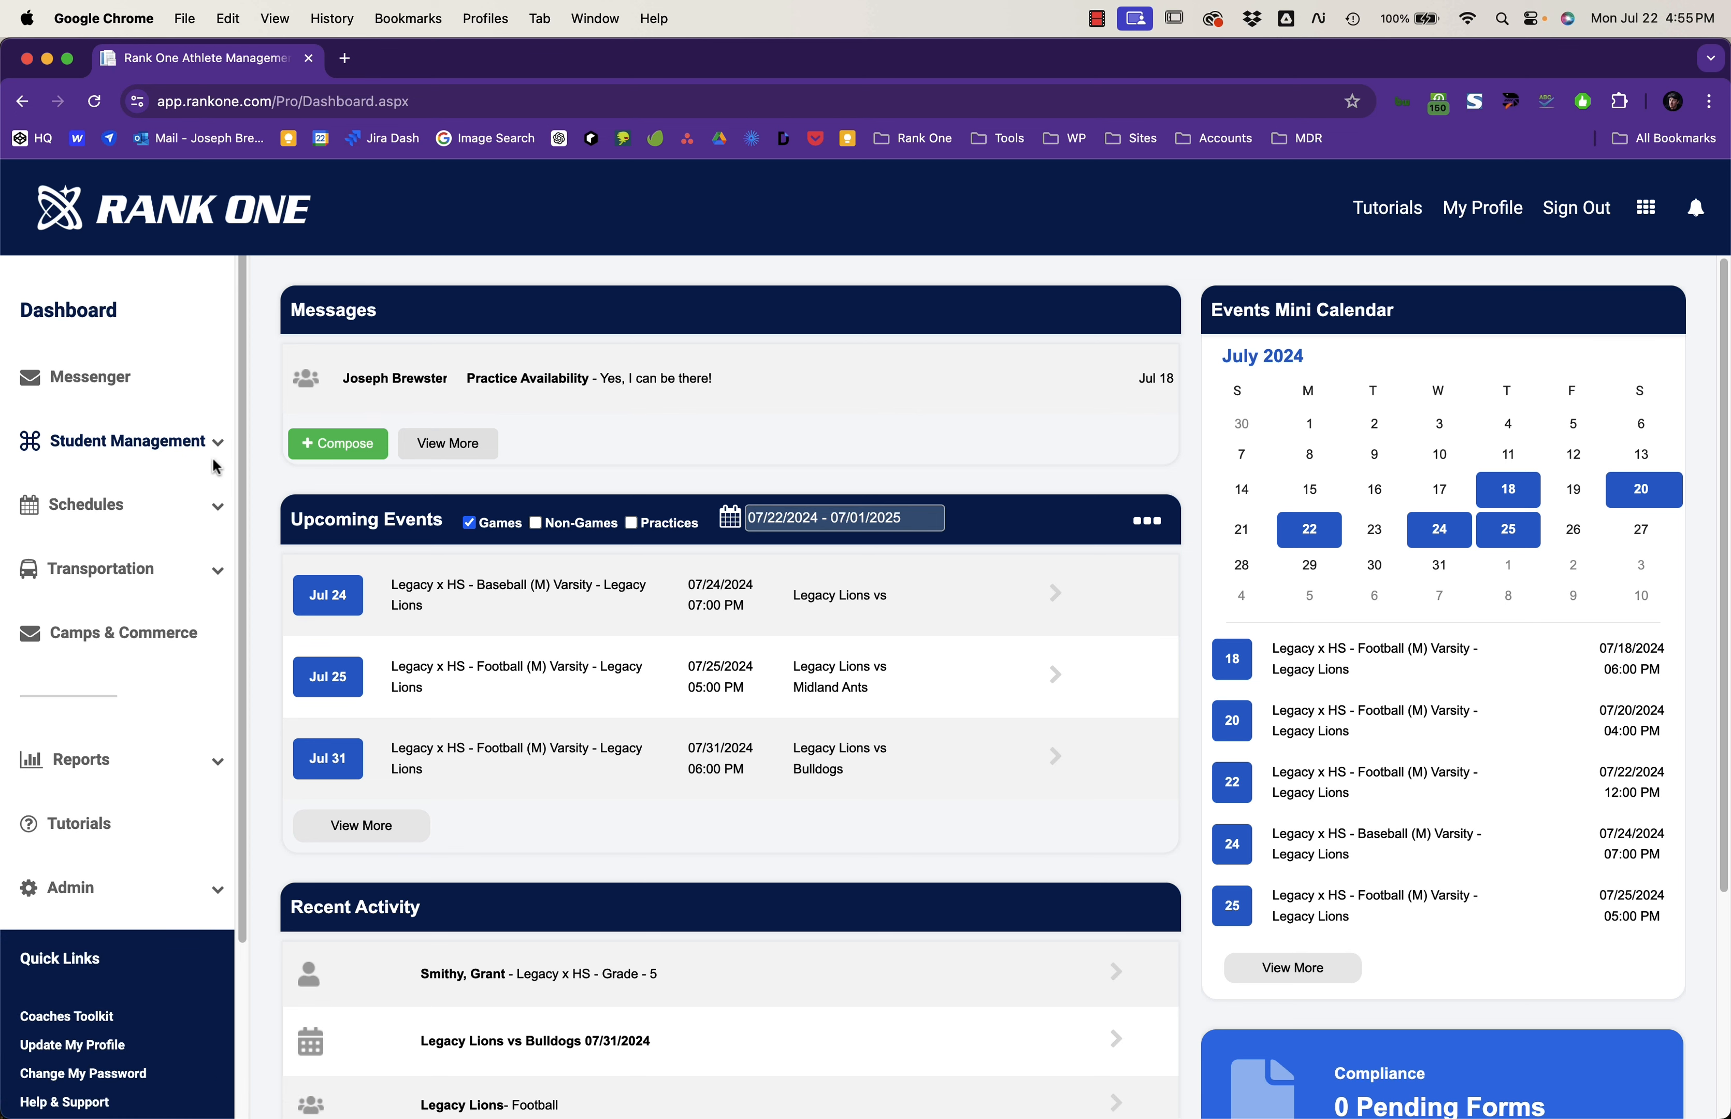
left_click(218, 514)
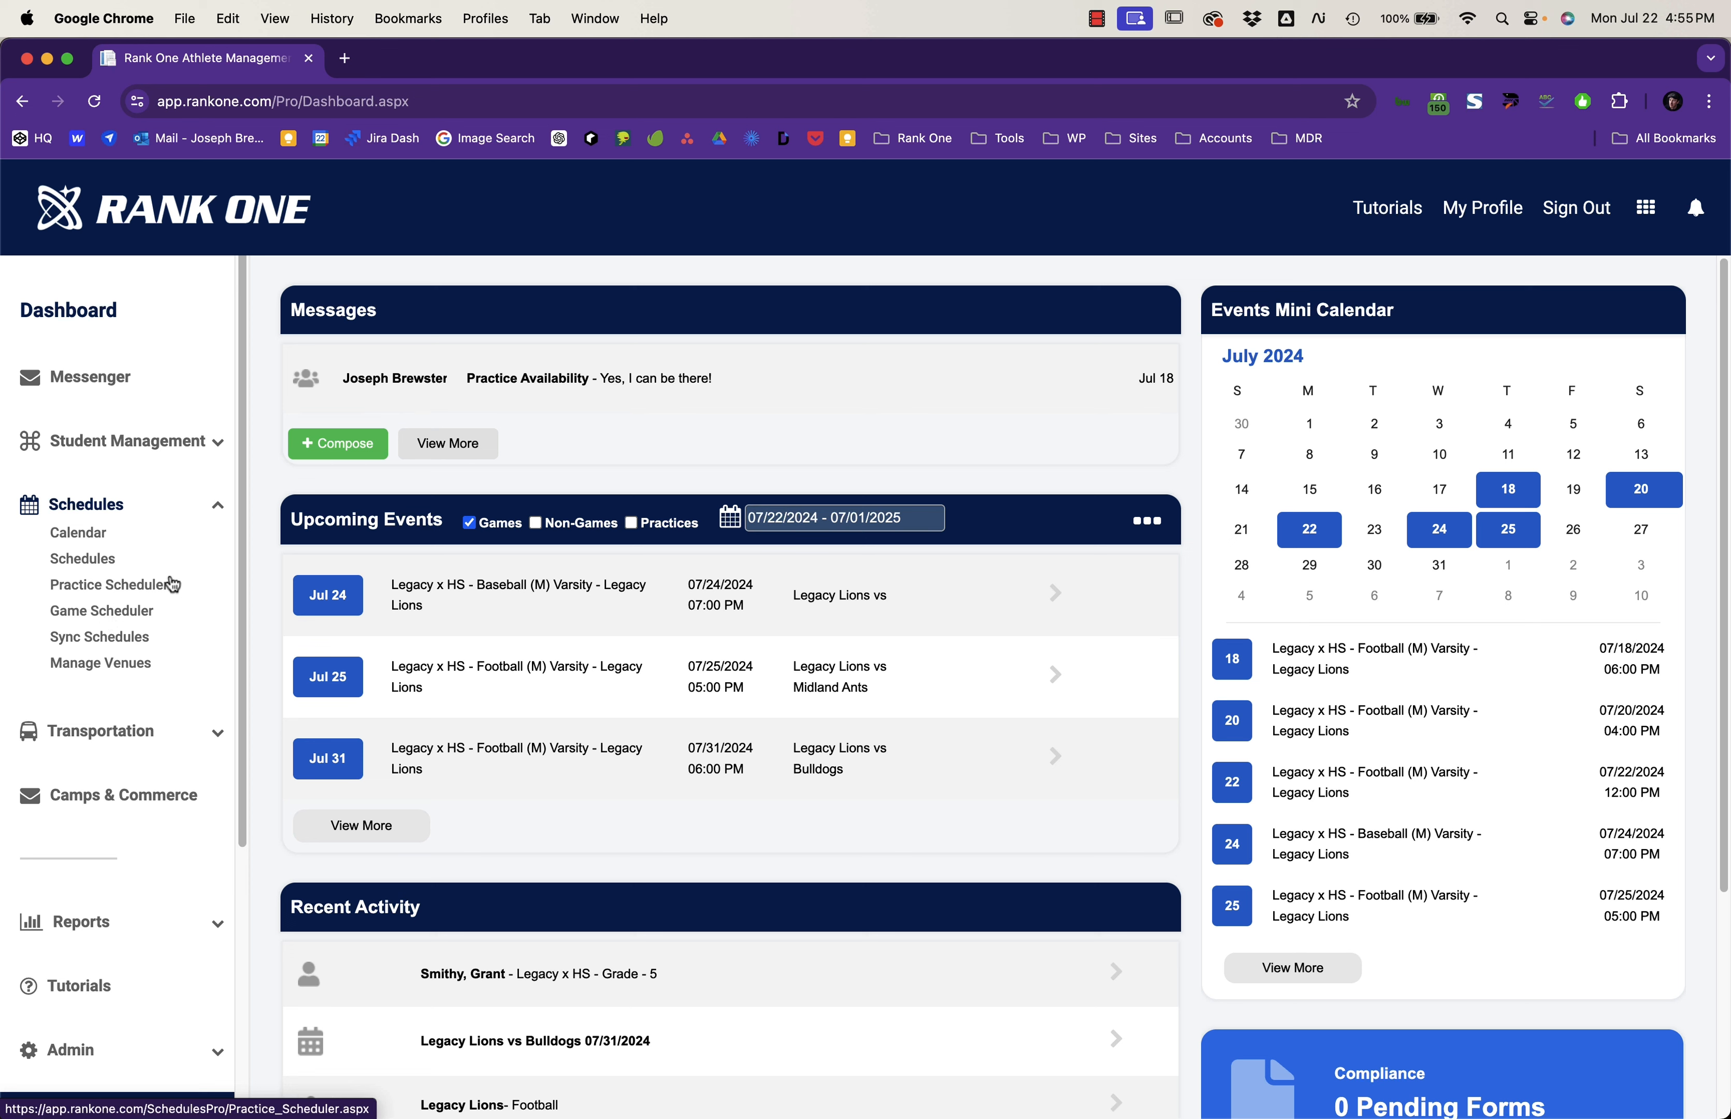
left_click(220, 512)
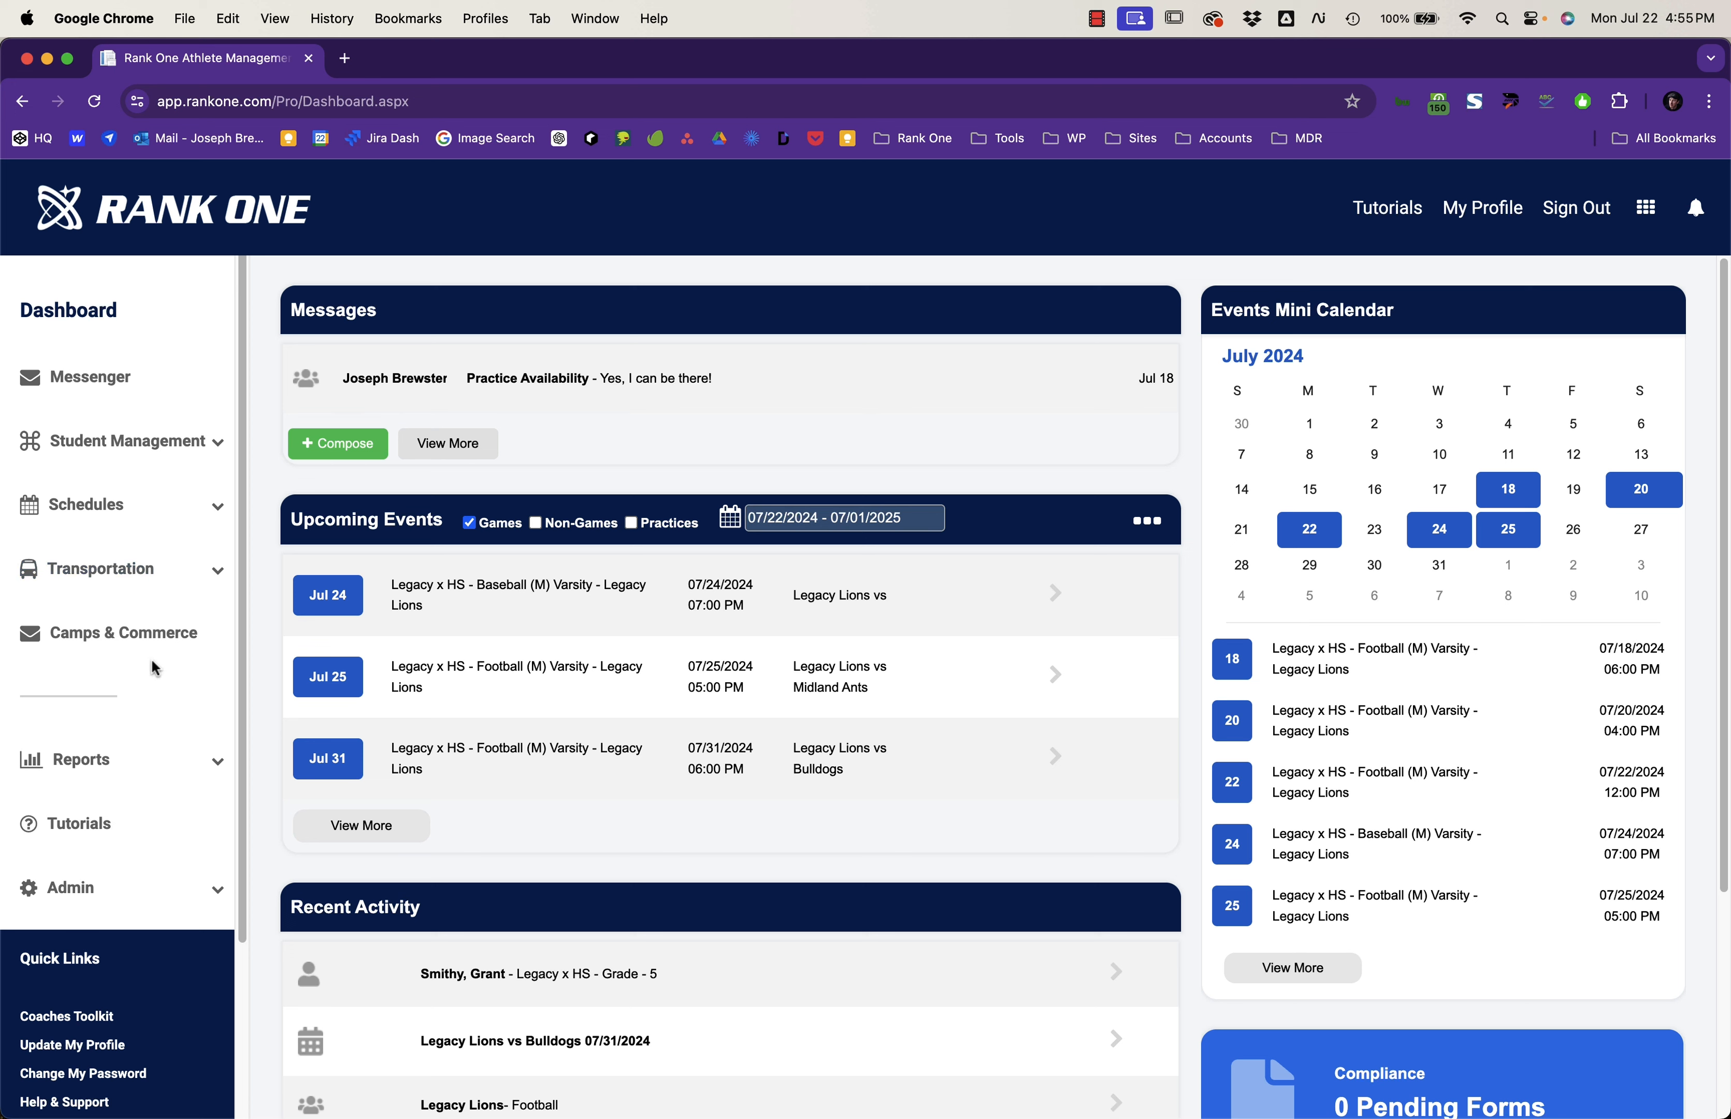
left_click(218, 764)
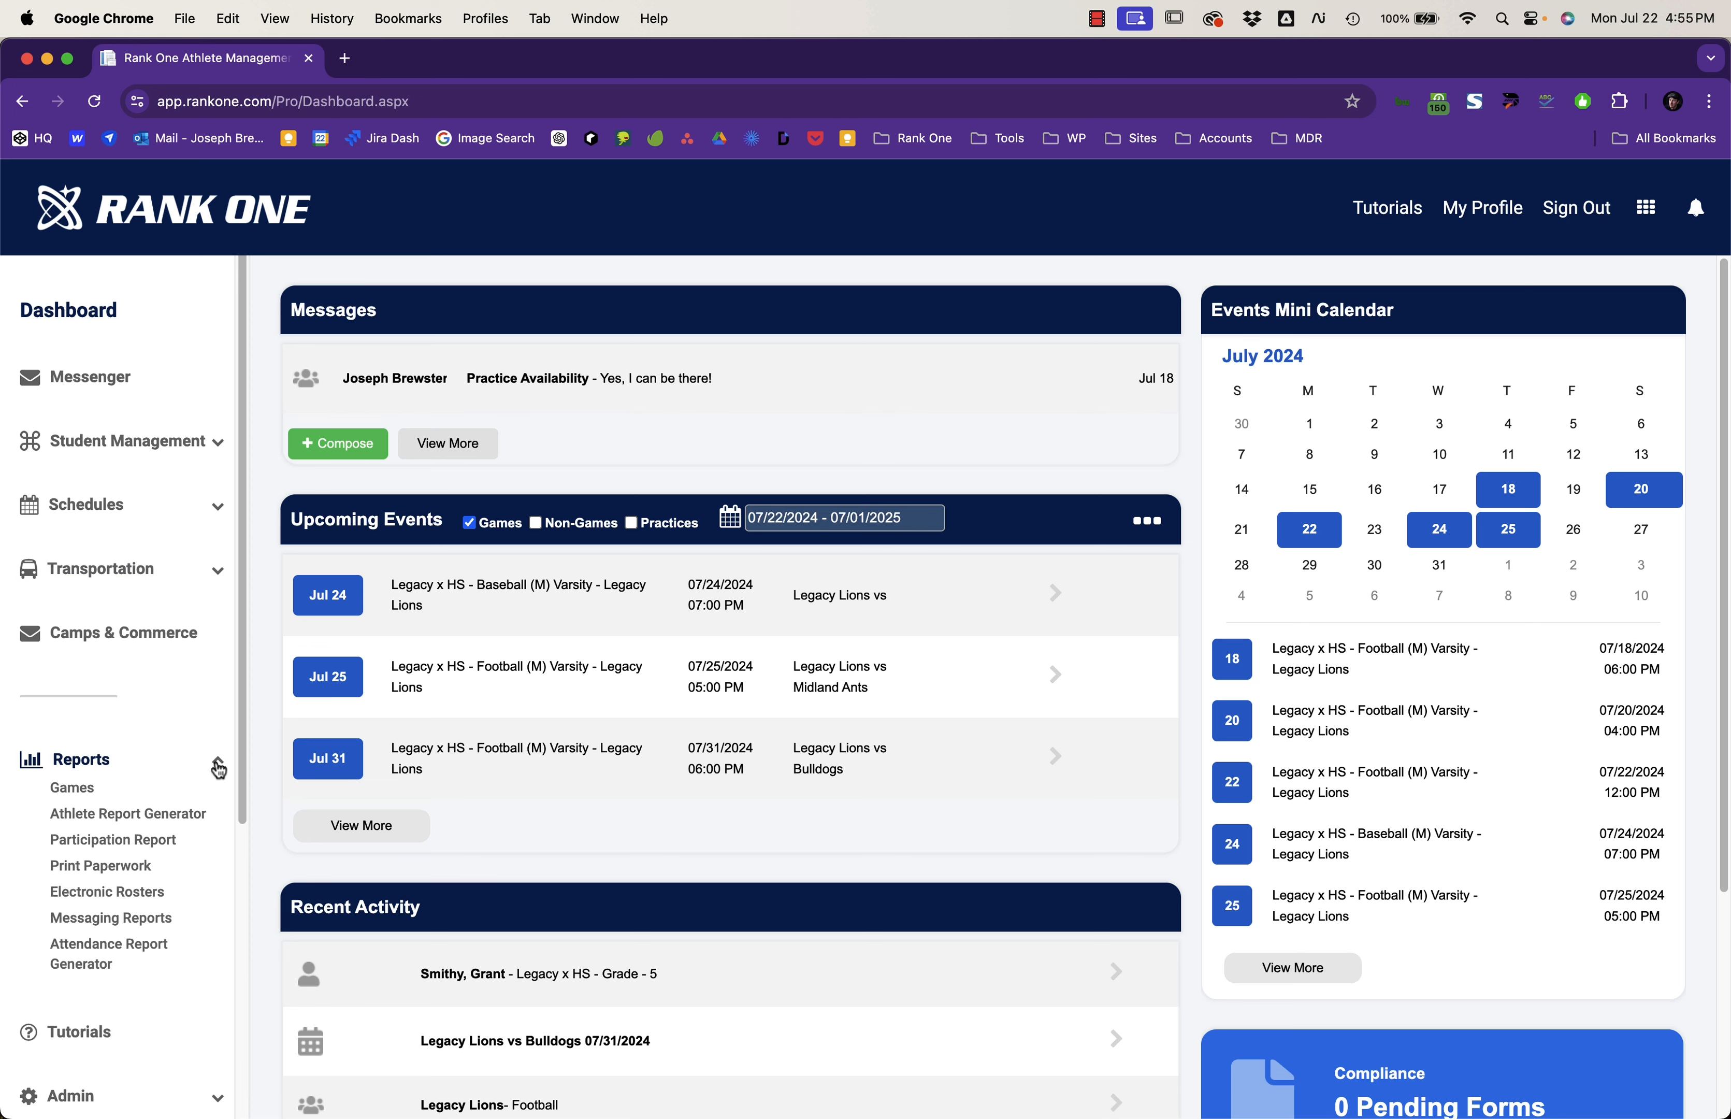
scroll(182, 771, "down", 5)
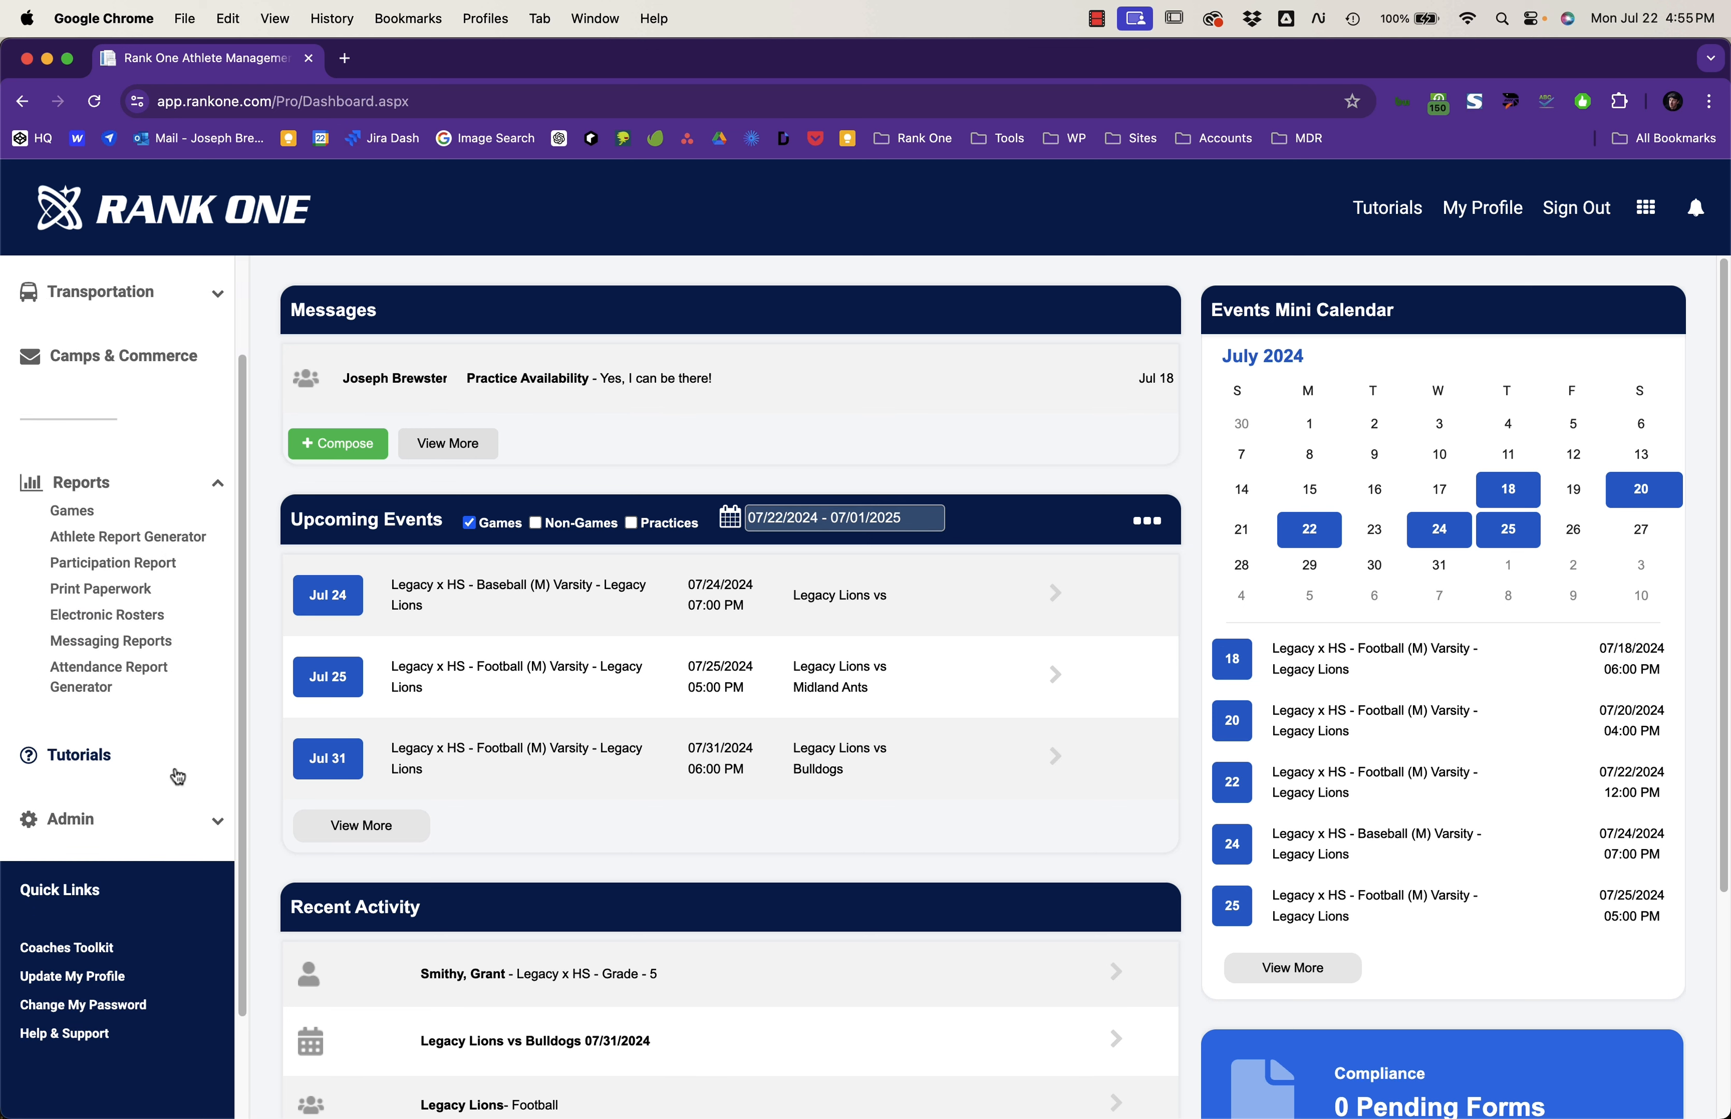
left_click(218, 820)
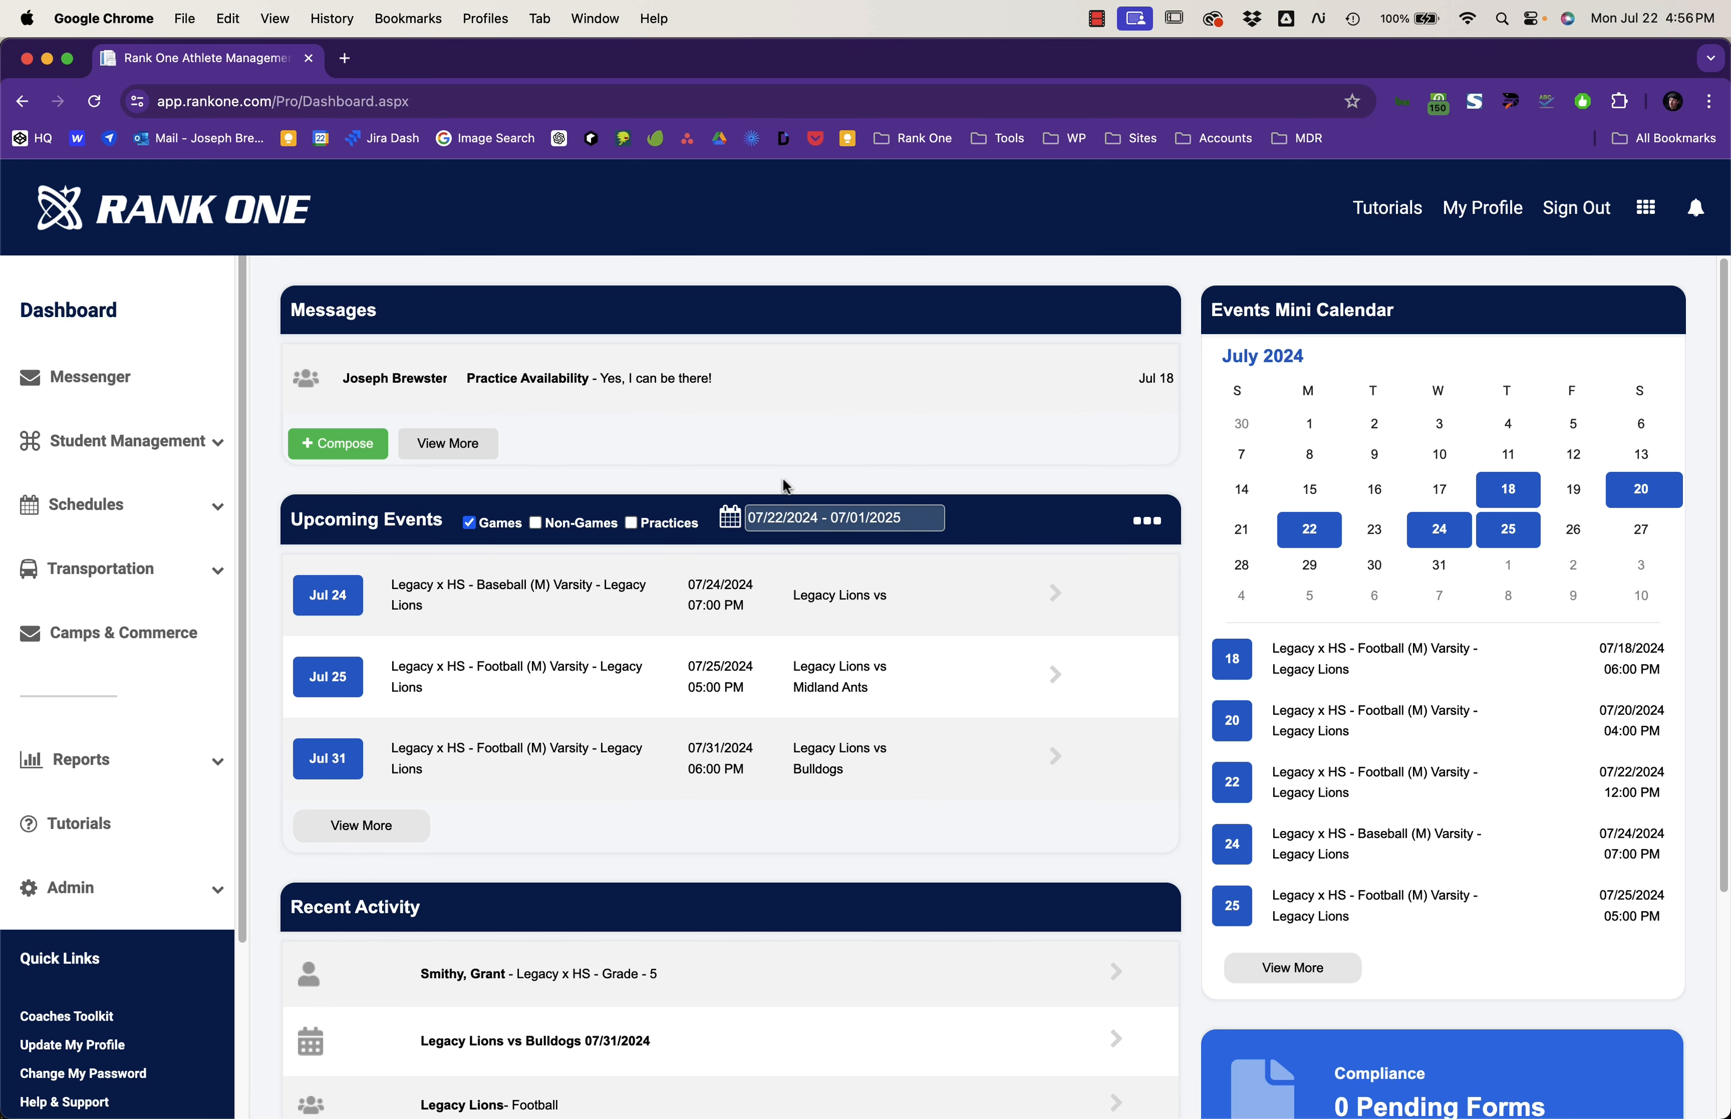
scroll(589, 476, "down", 5)
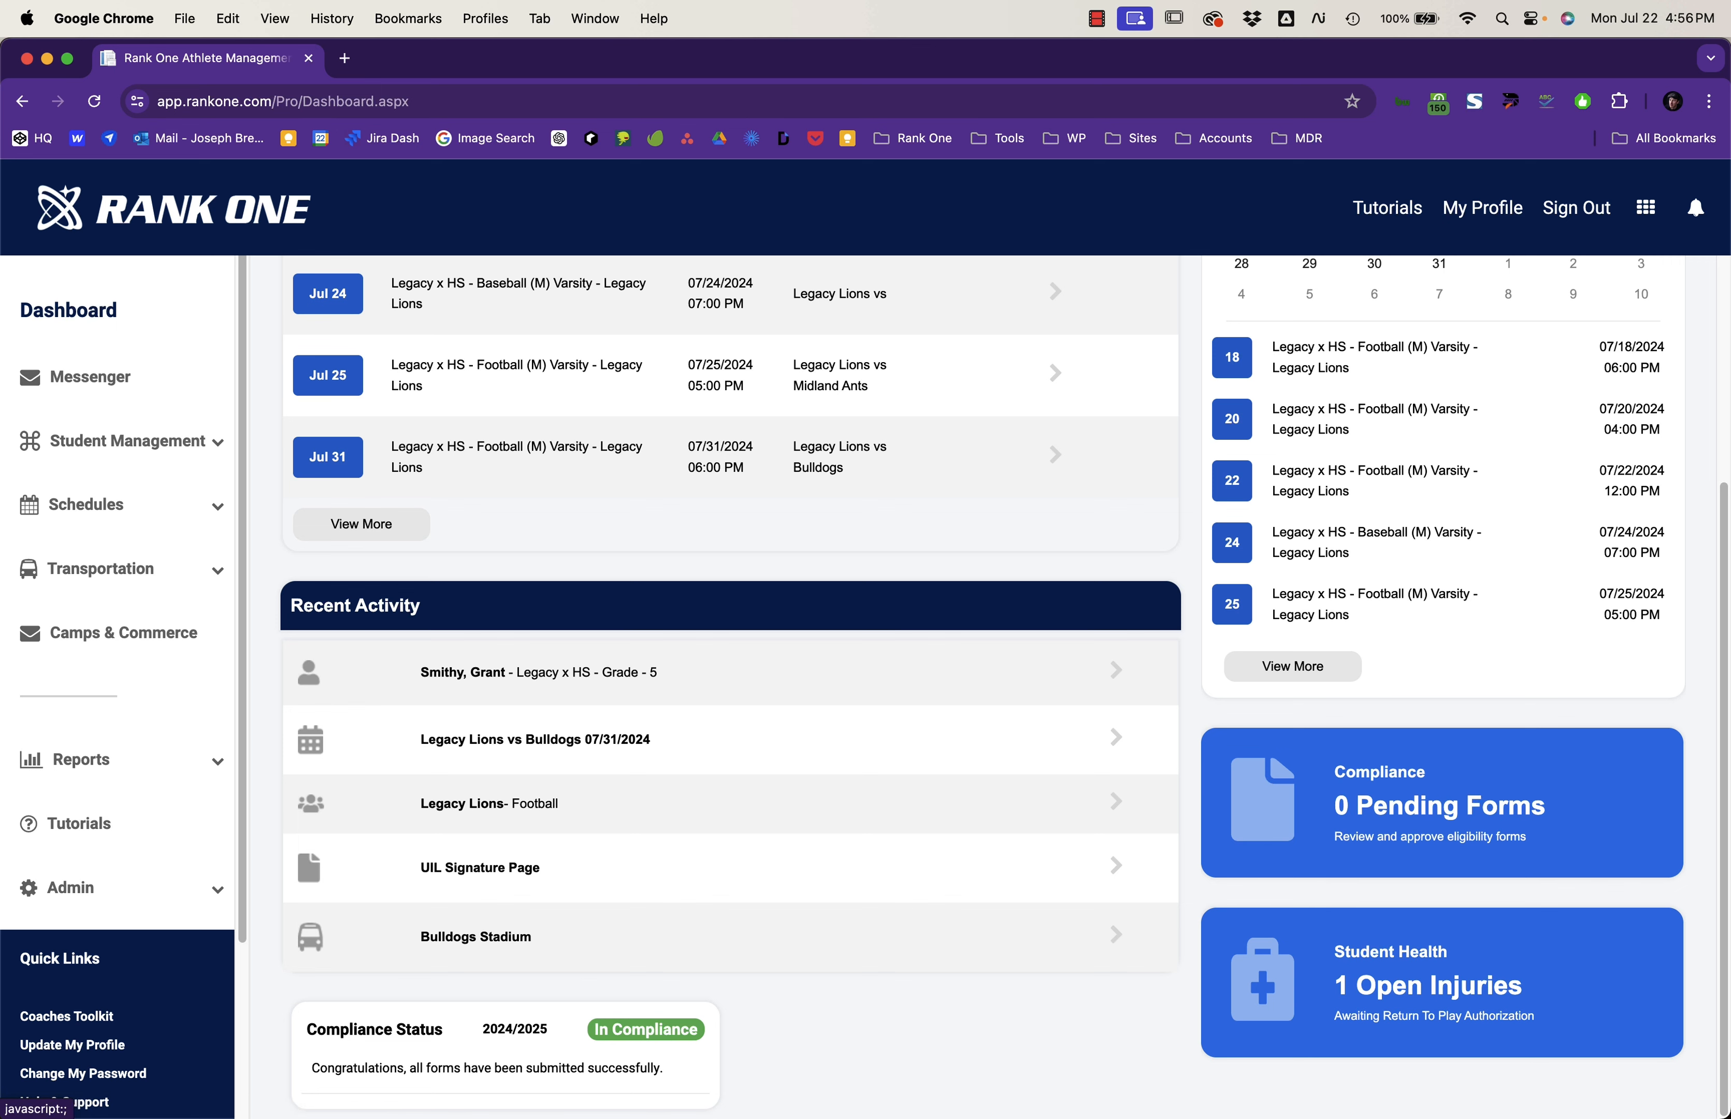
scroll(1376, 965, "up", 5)
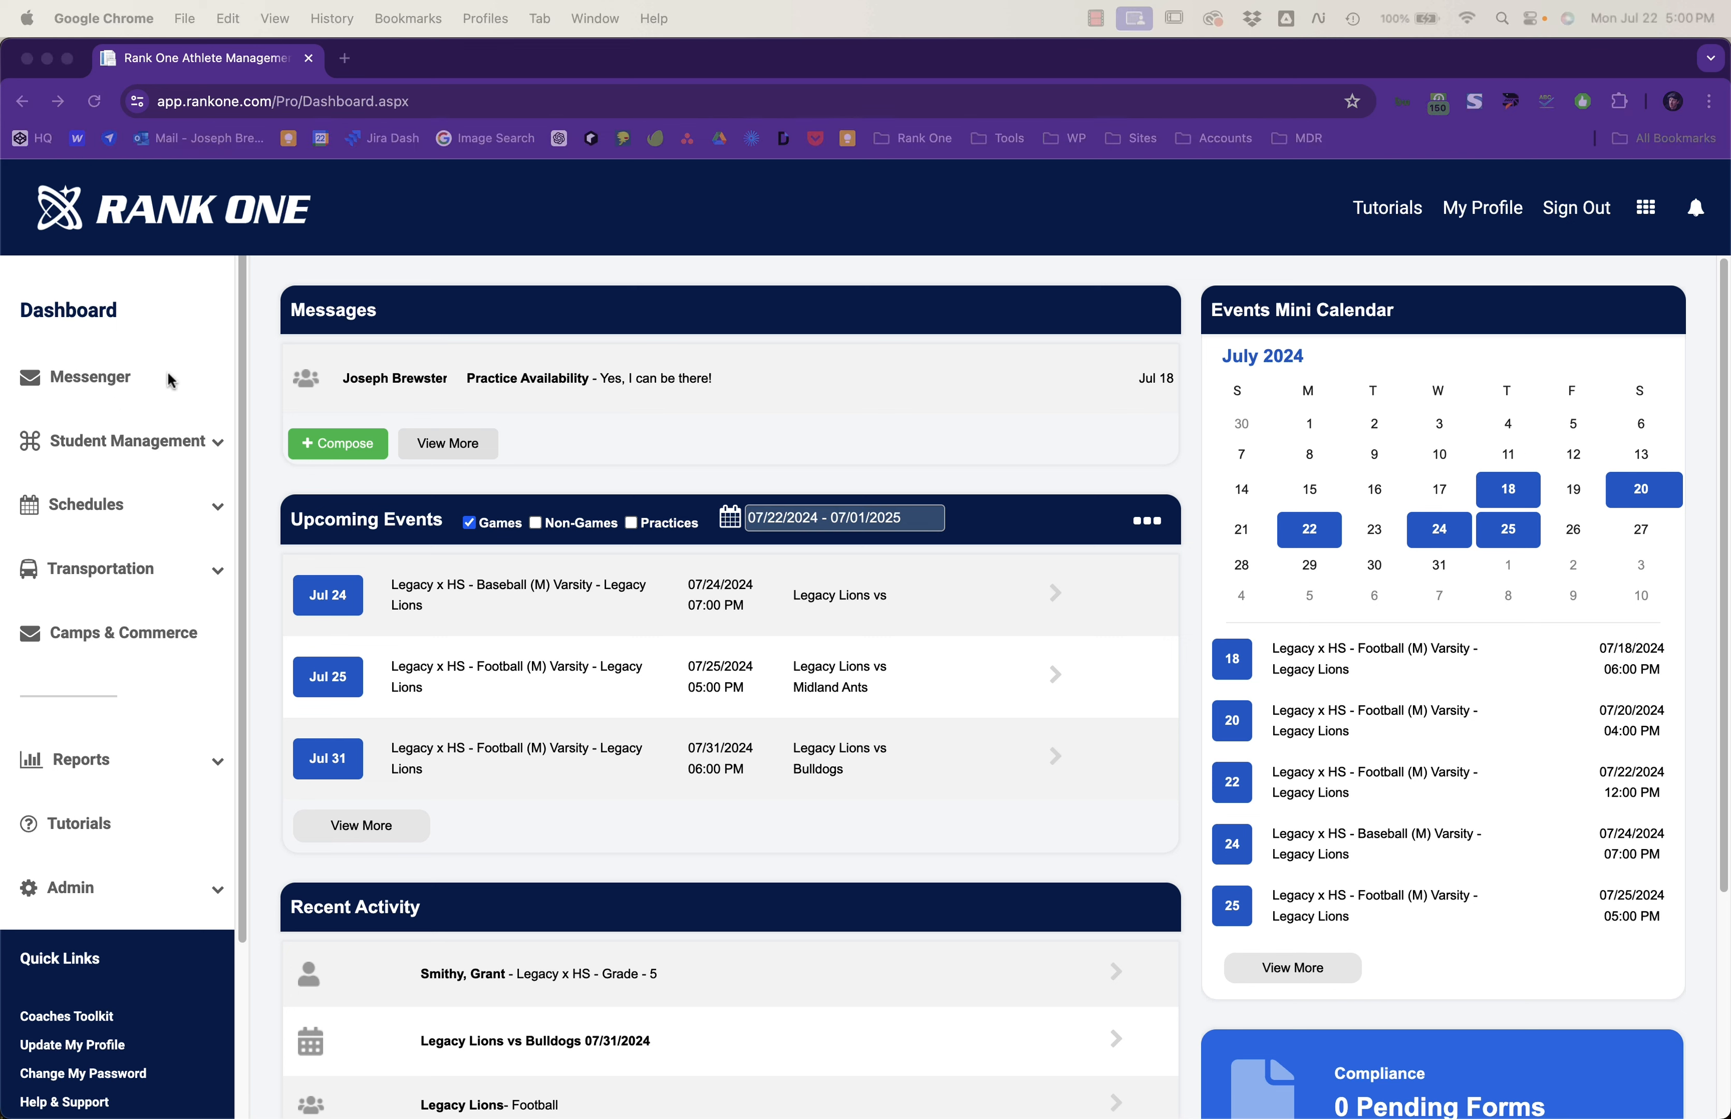
Step: Start a new message and find the players and parents of the Legacy x HS Football (M) Varsity team Legacy Lions
left_click(124, 390)
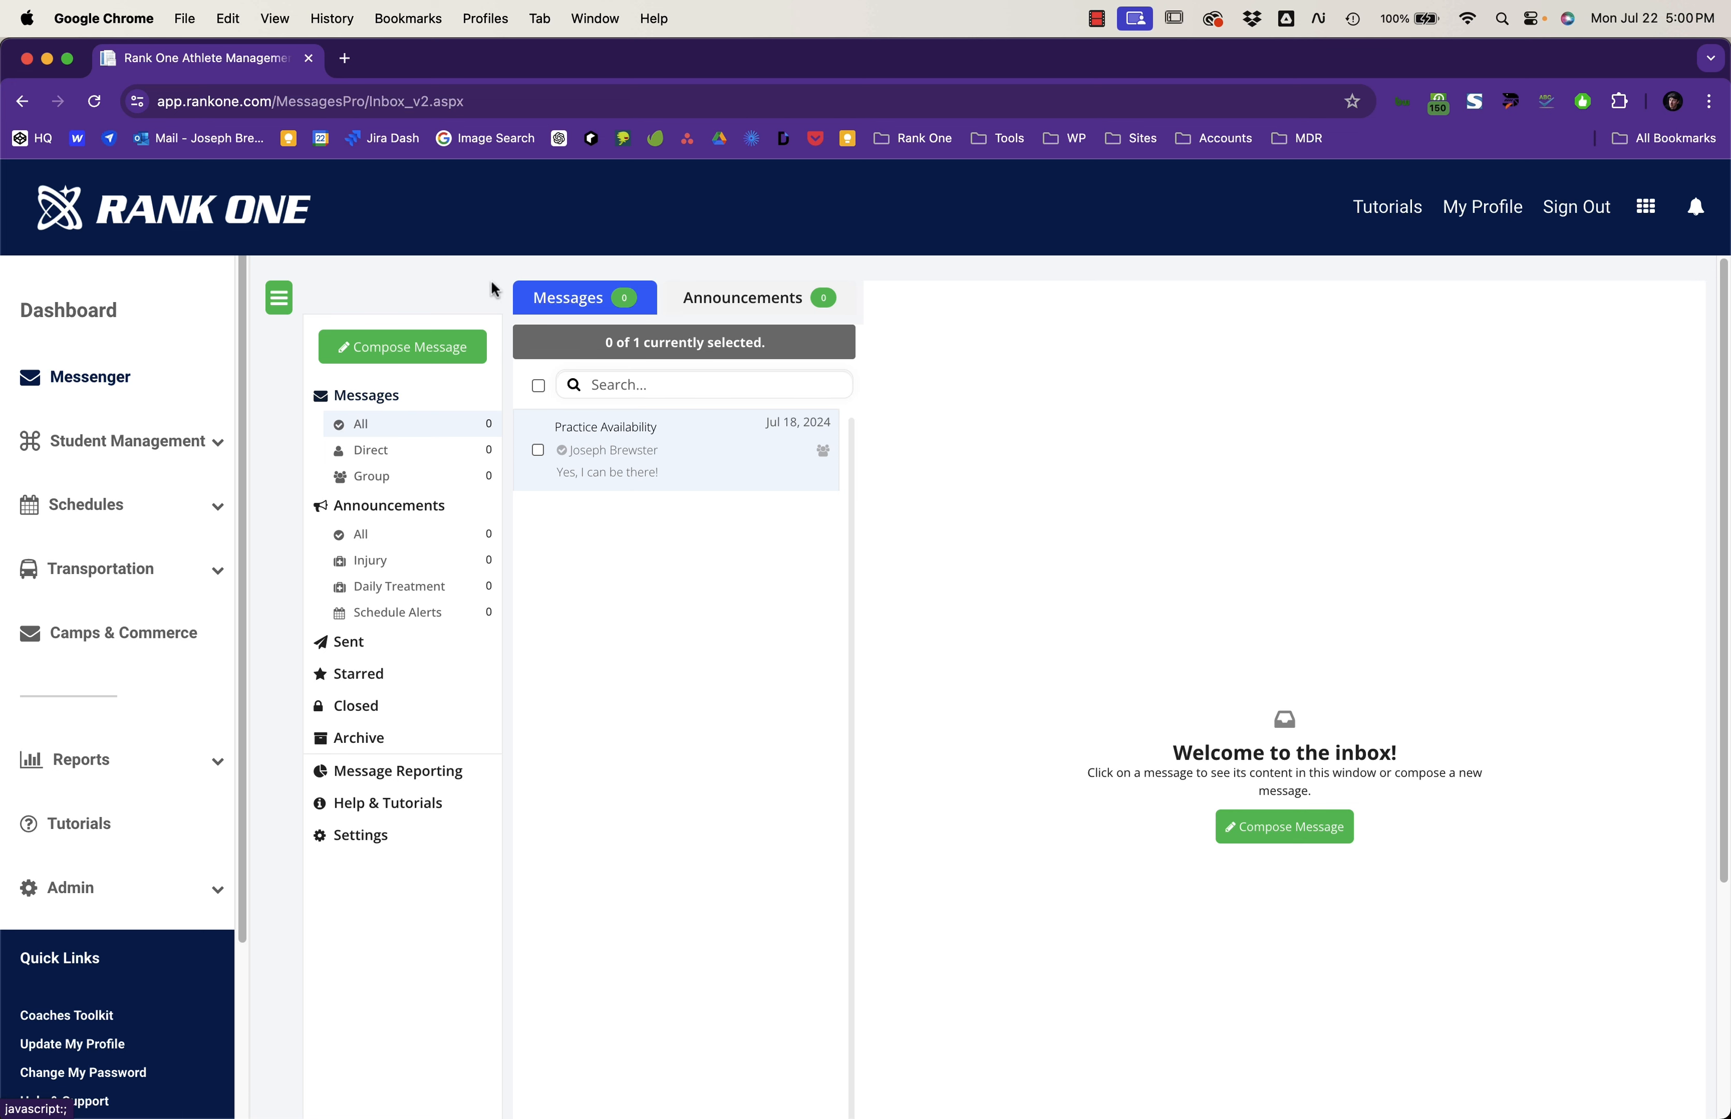
left_click(395, 348)
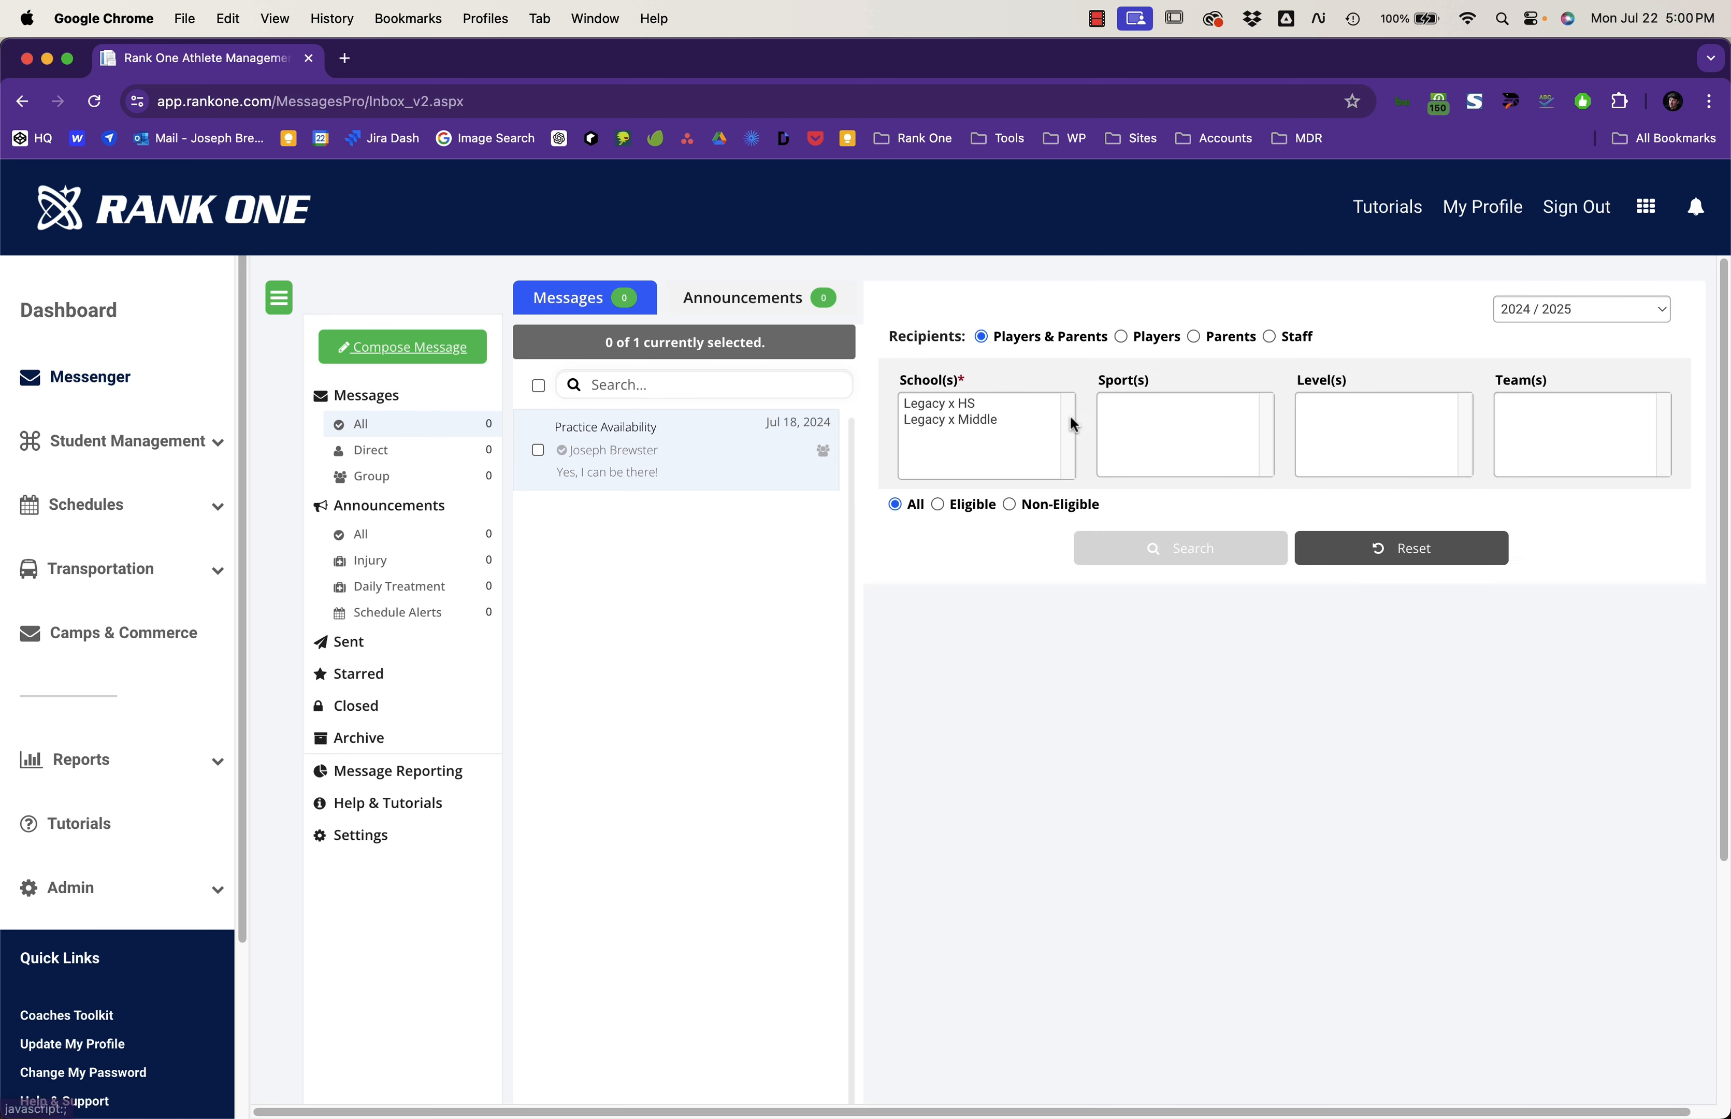
left_click(1014, 404)
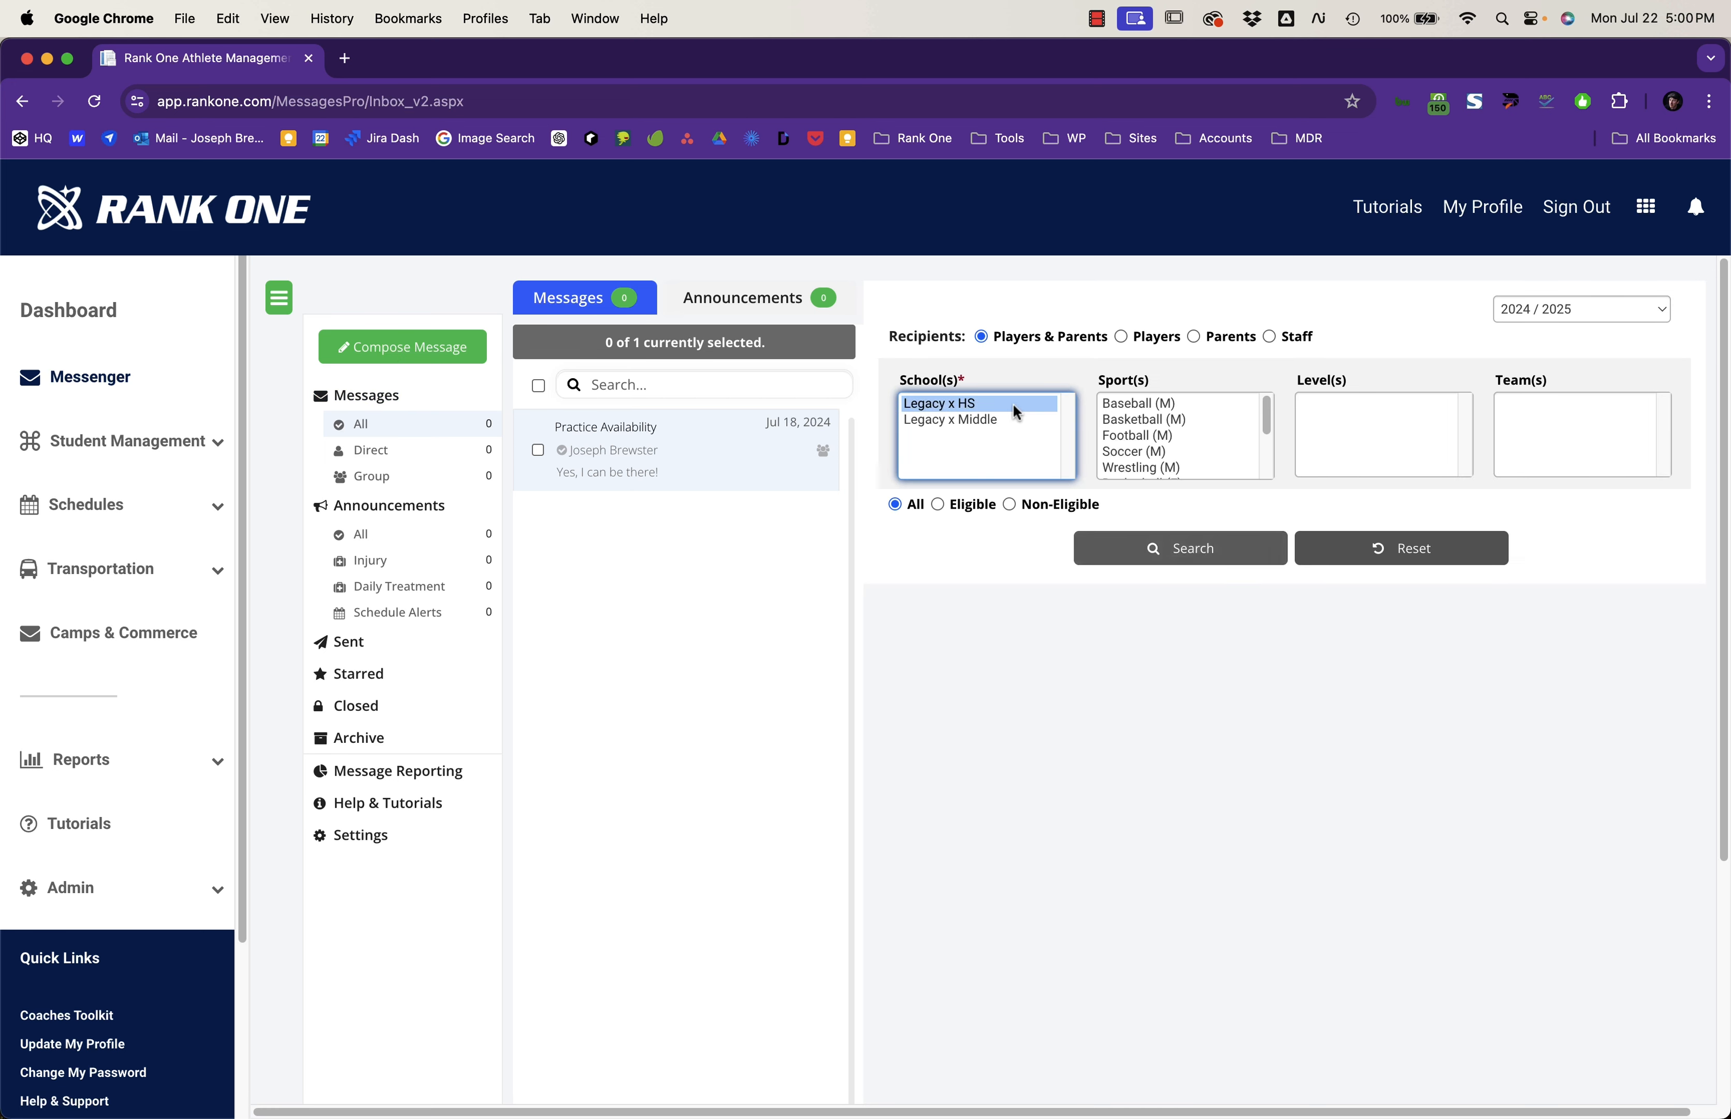
left_click(1149, 435)
left_click(1320, 406)
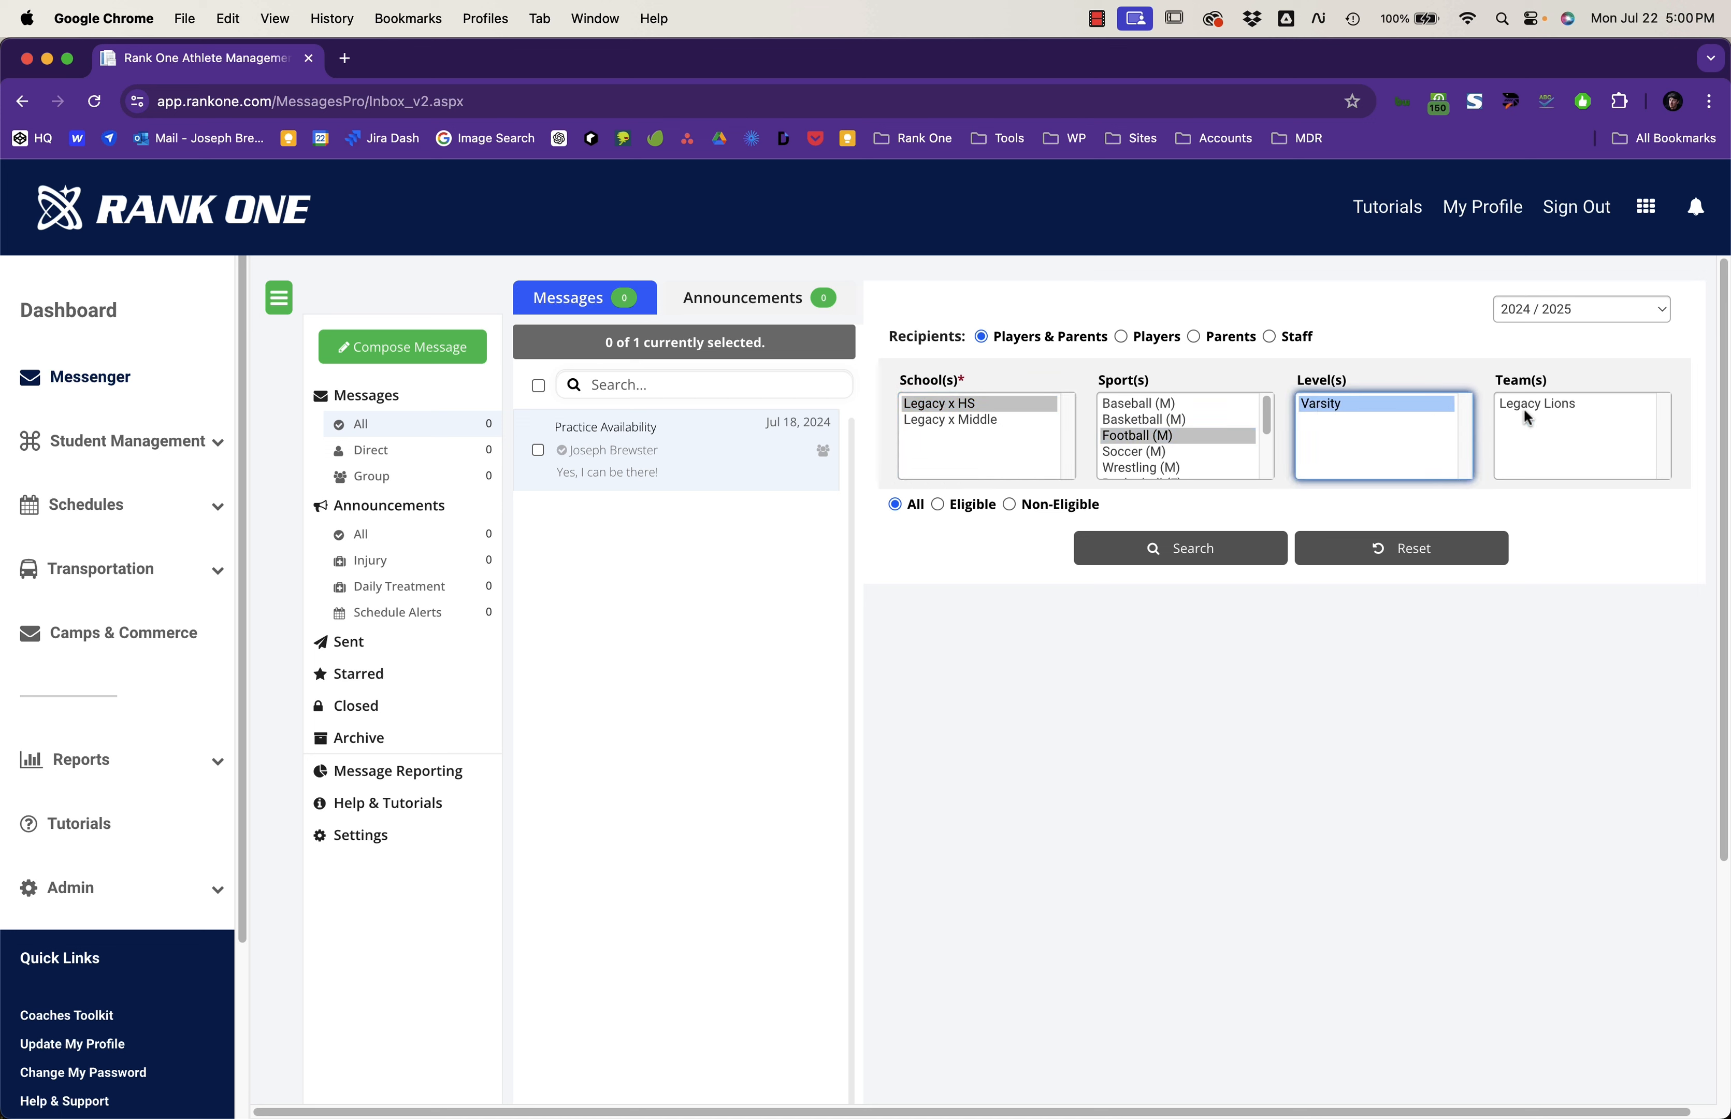
left_click(1542, 403)
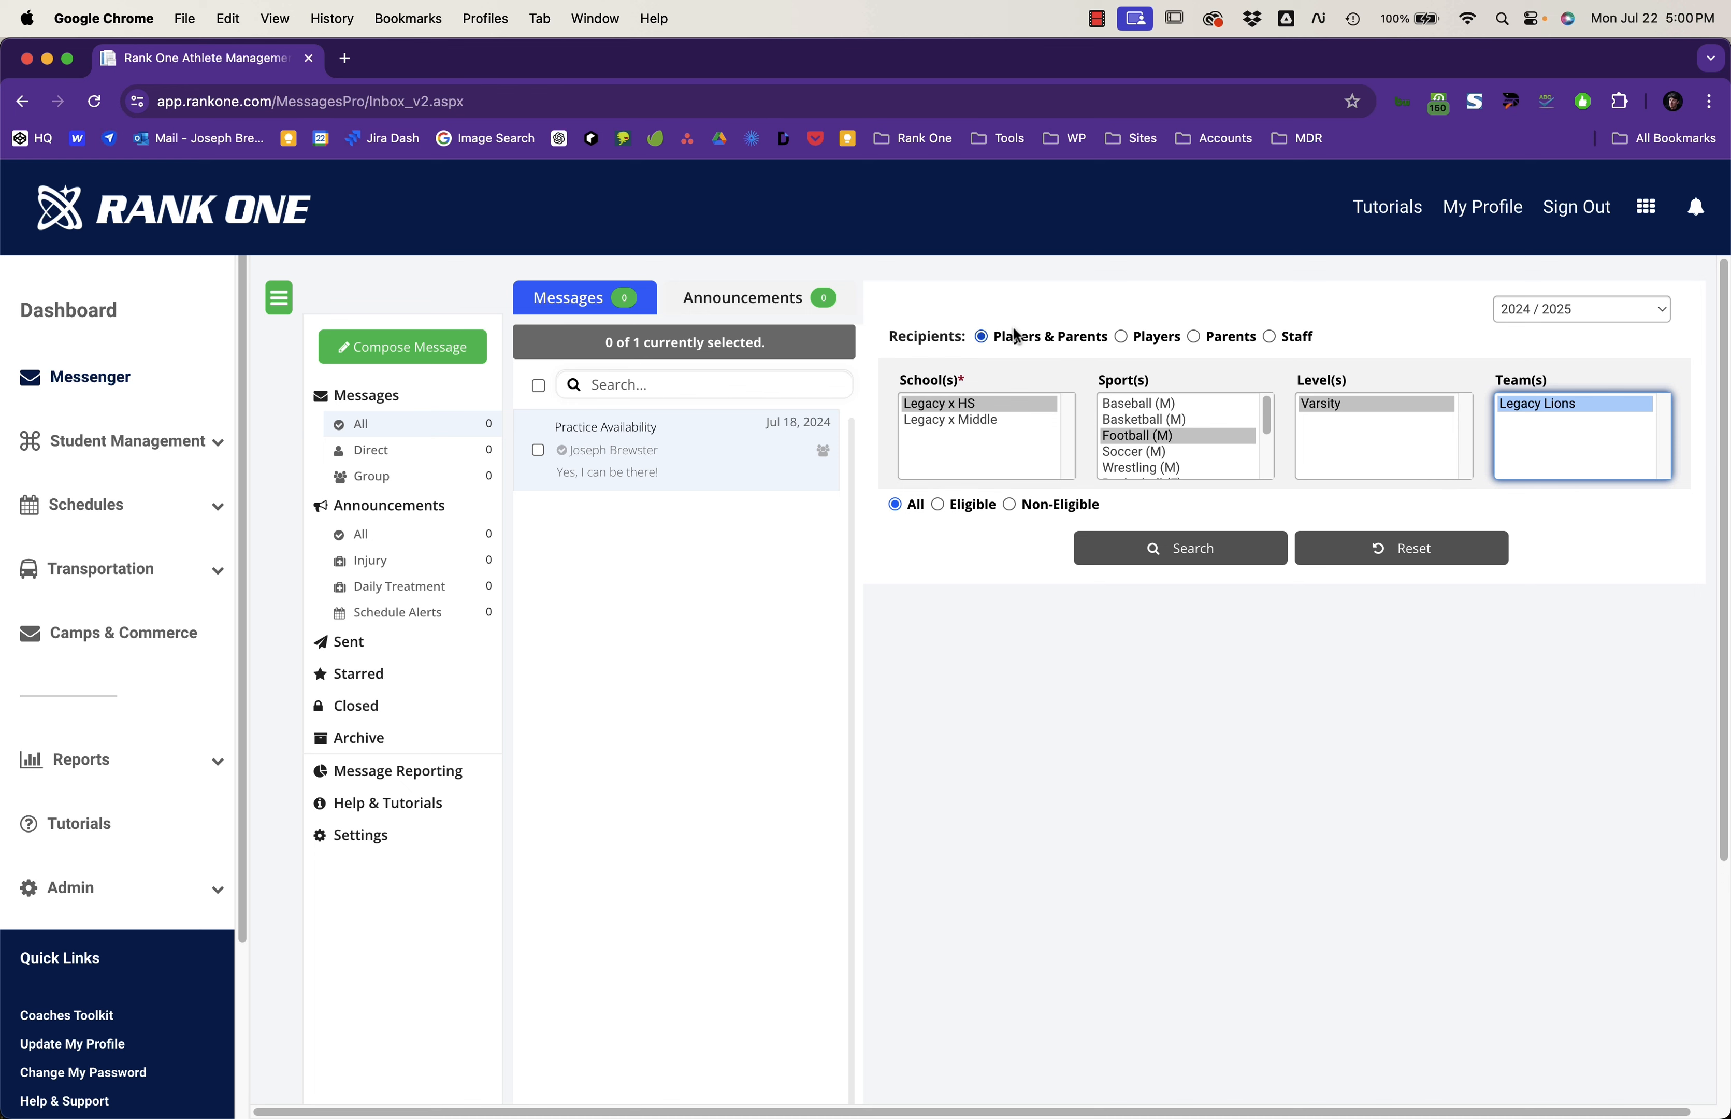
left_click(1179, 548)
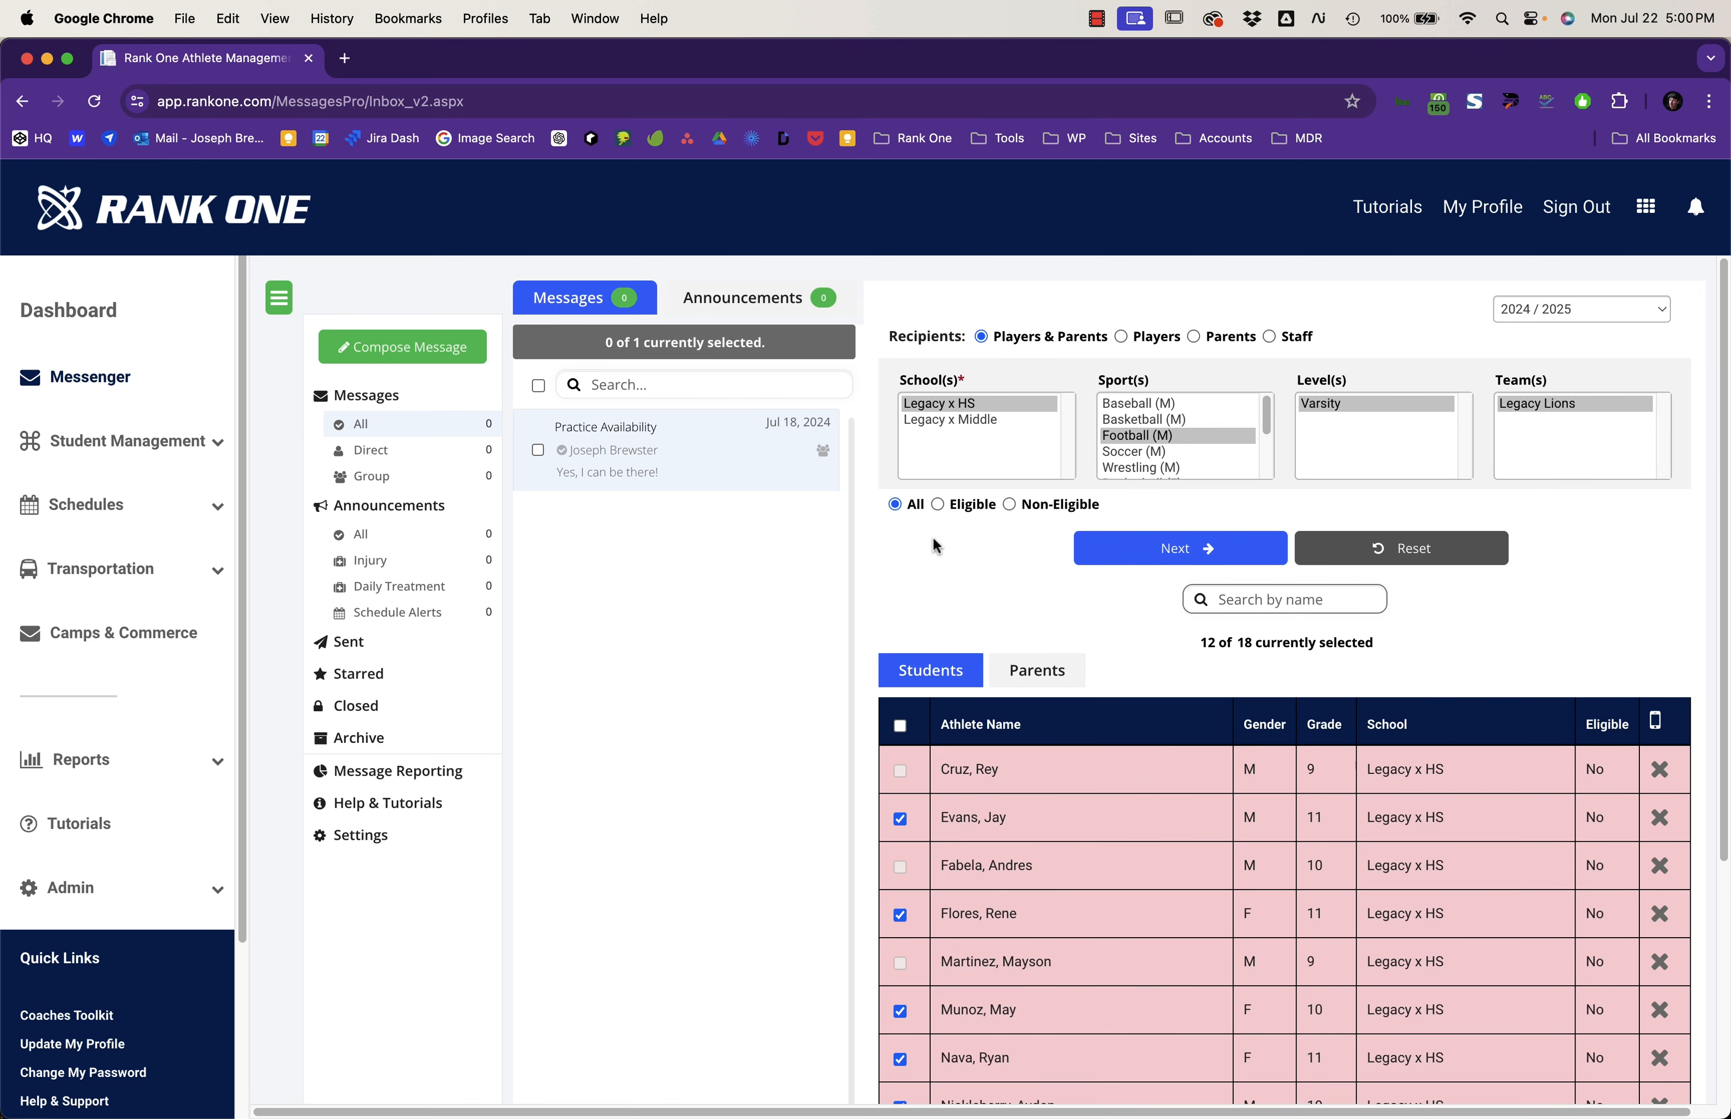
Step: Compare the student and parent recipient lists, checking who can be messaged and by which contact method
scroll(934, 539, "down", 3)
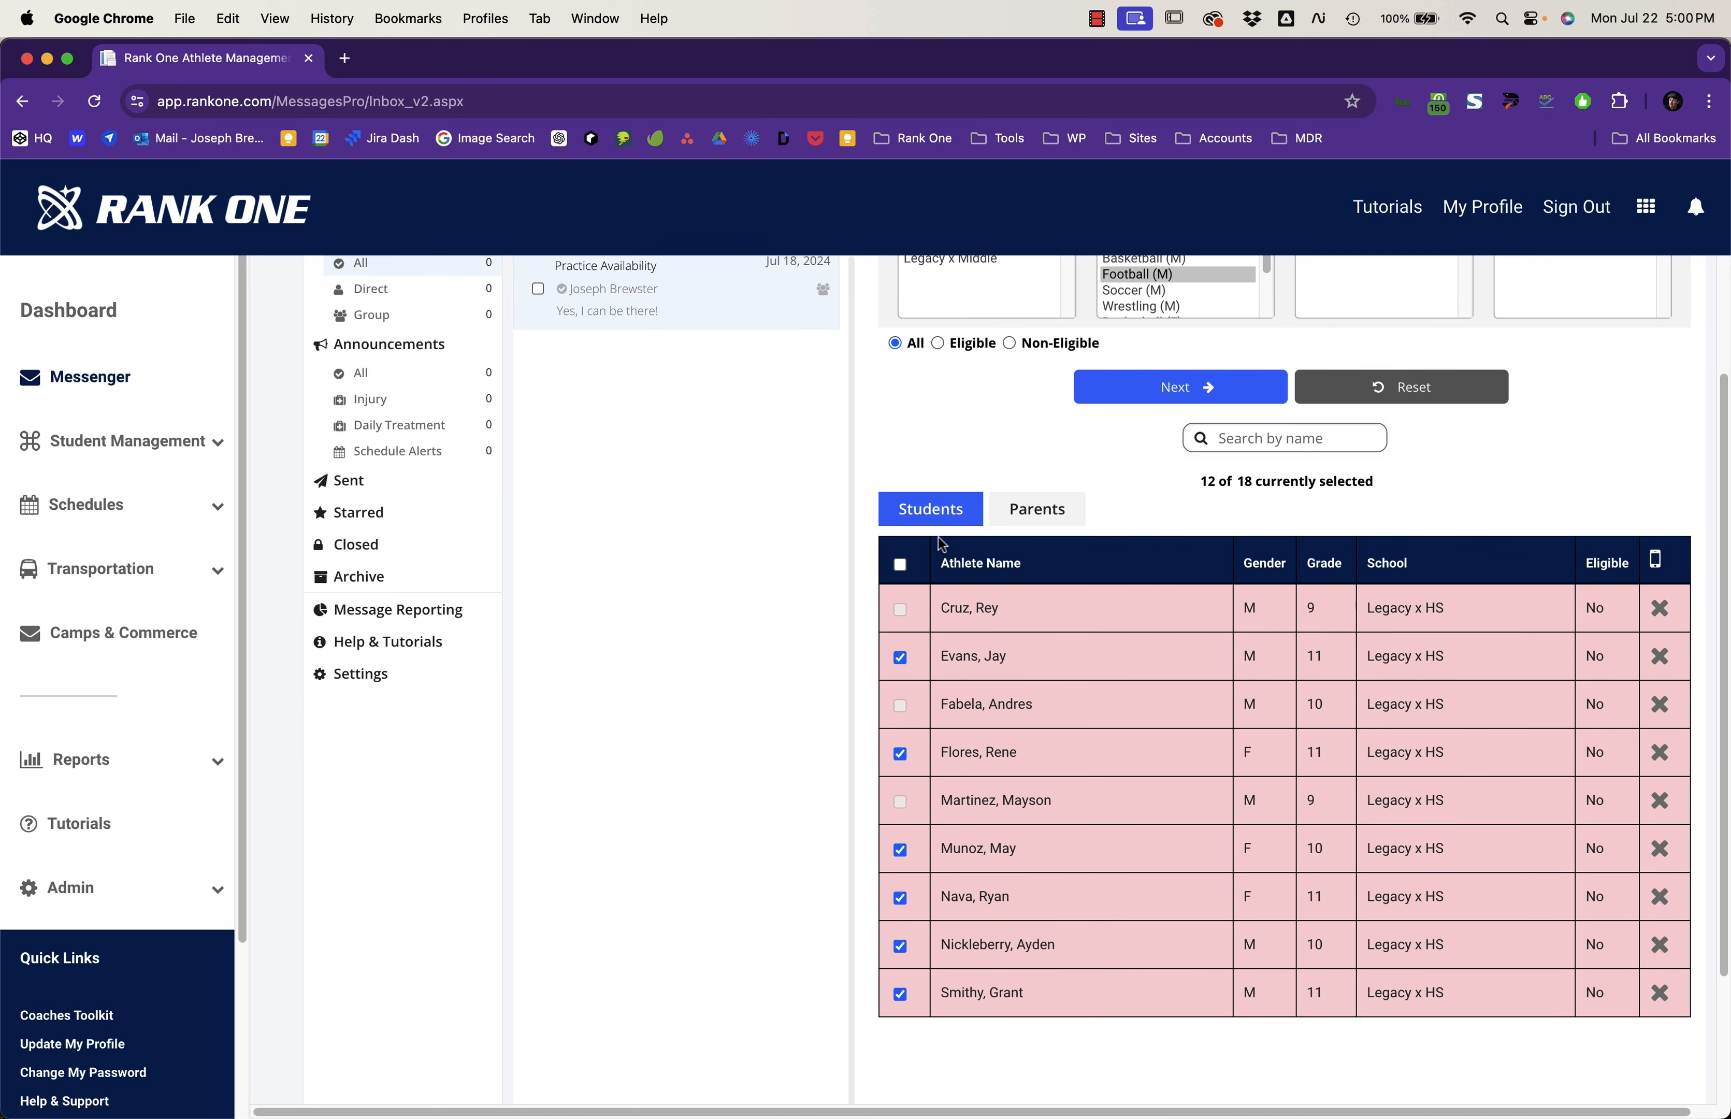
left_click(1054, 514)
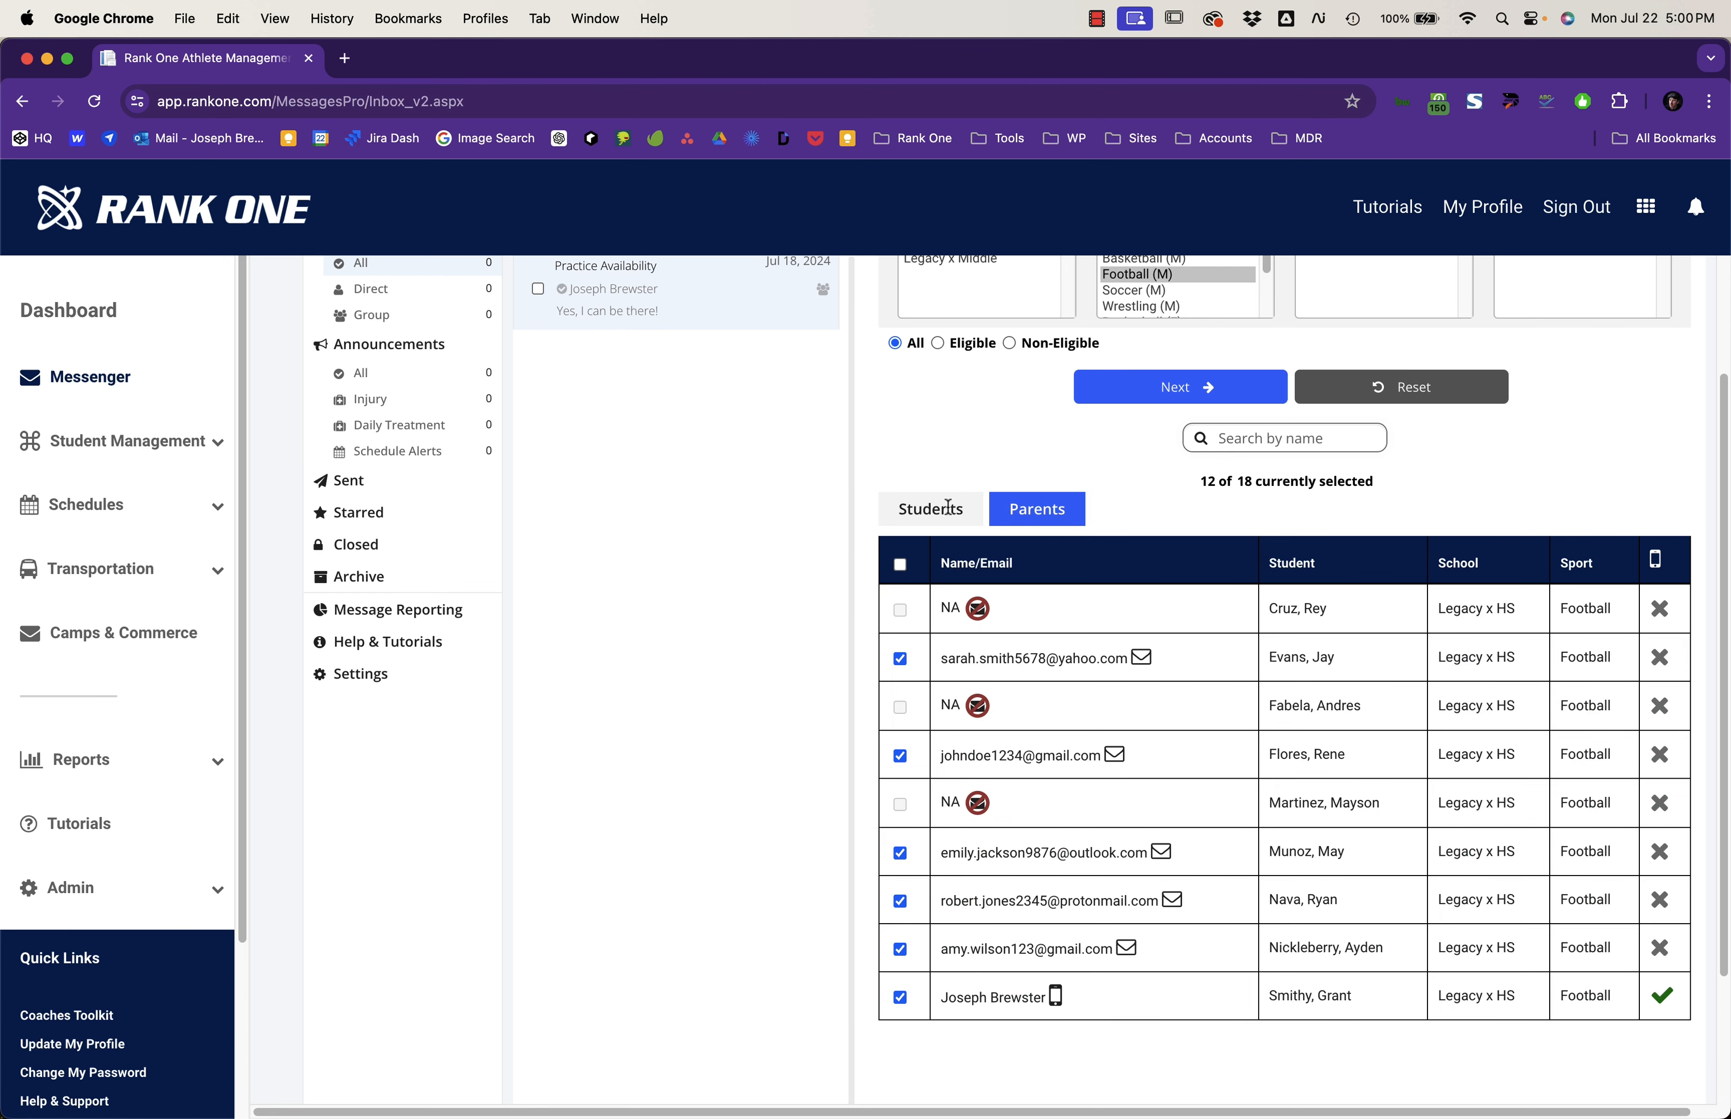
left_click(948, 507)
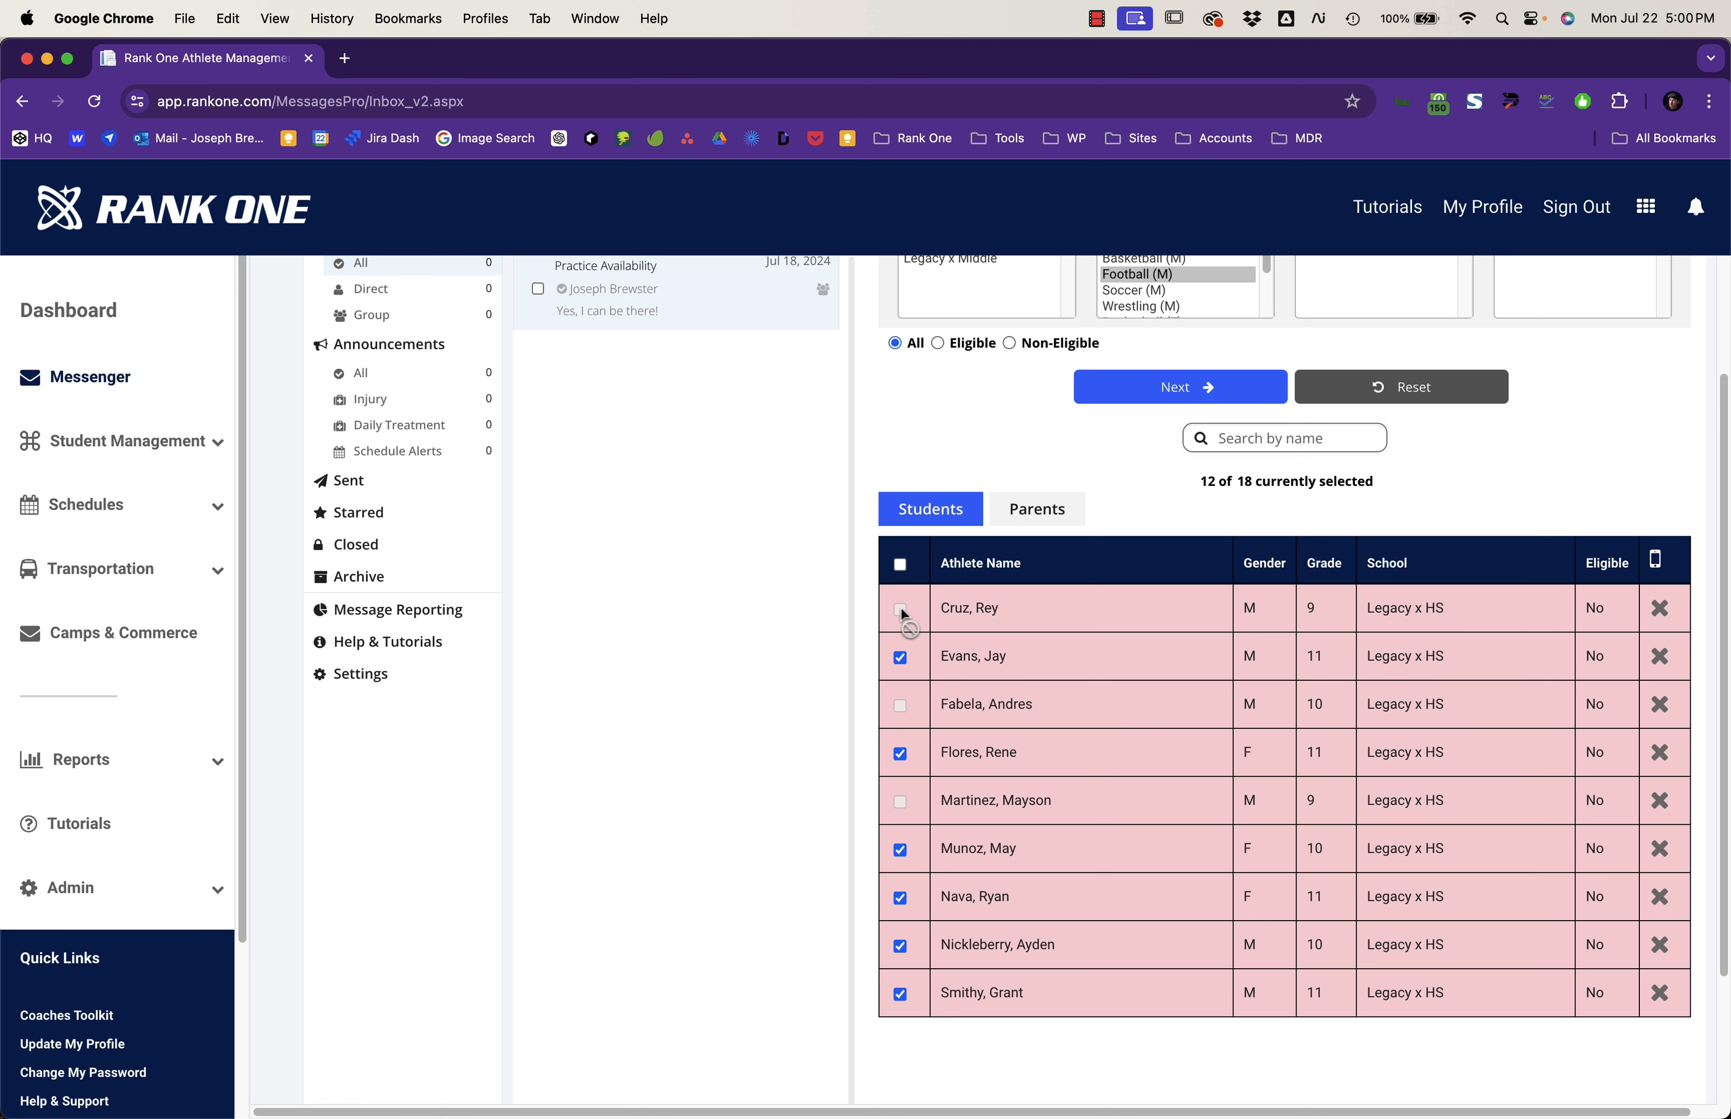
left_click(1024, 515)
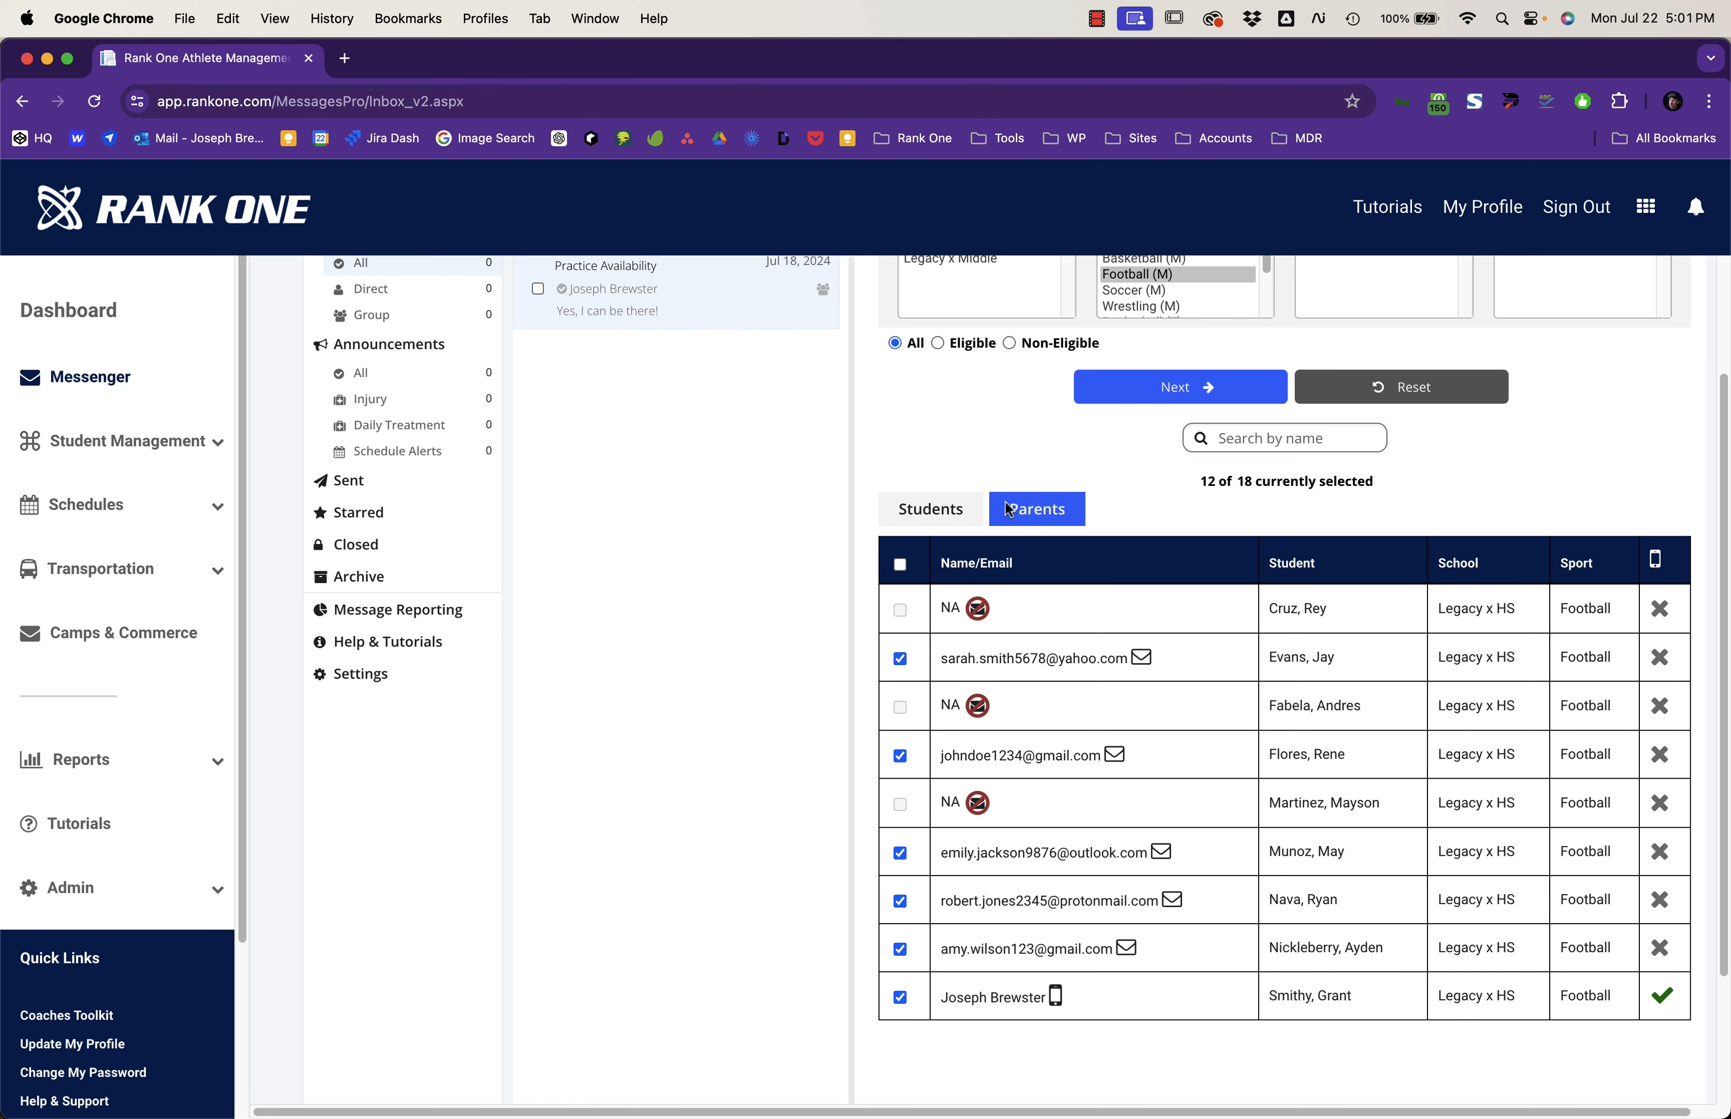
left_click(942, 513)
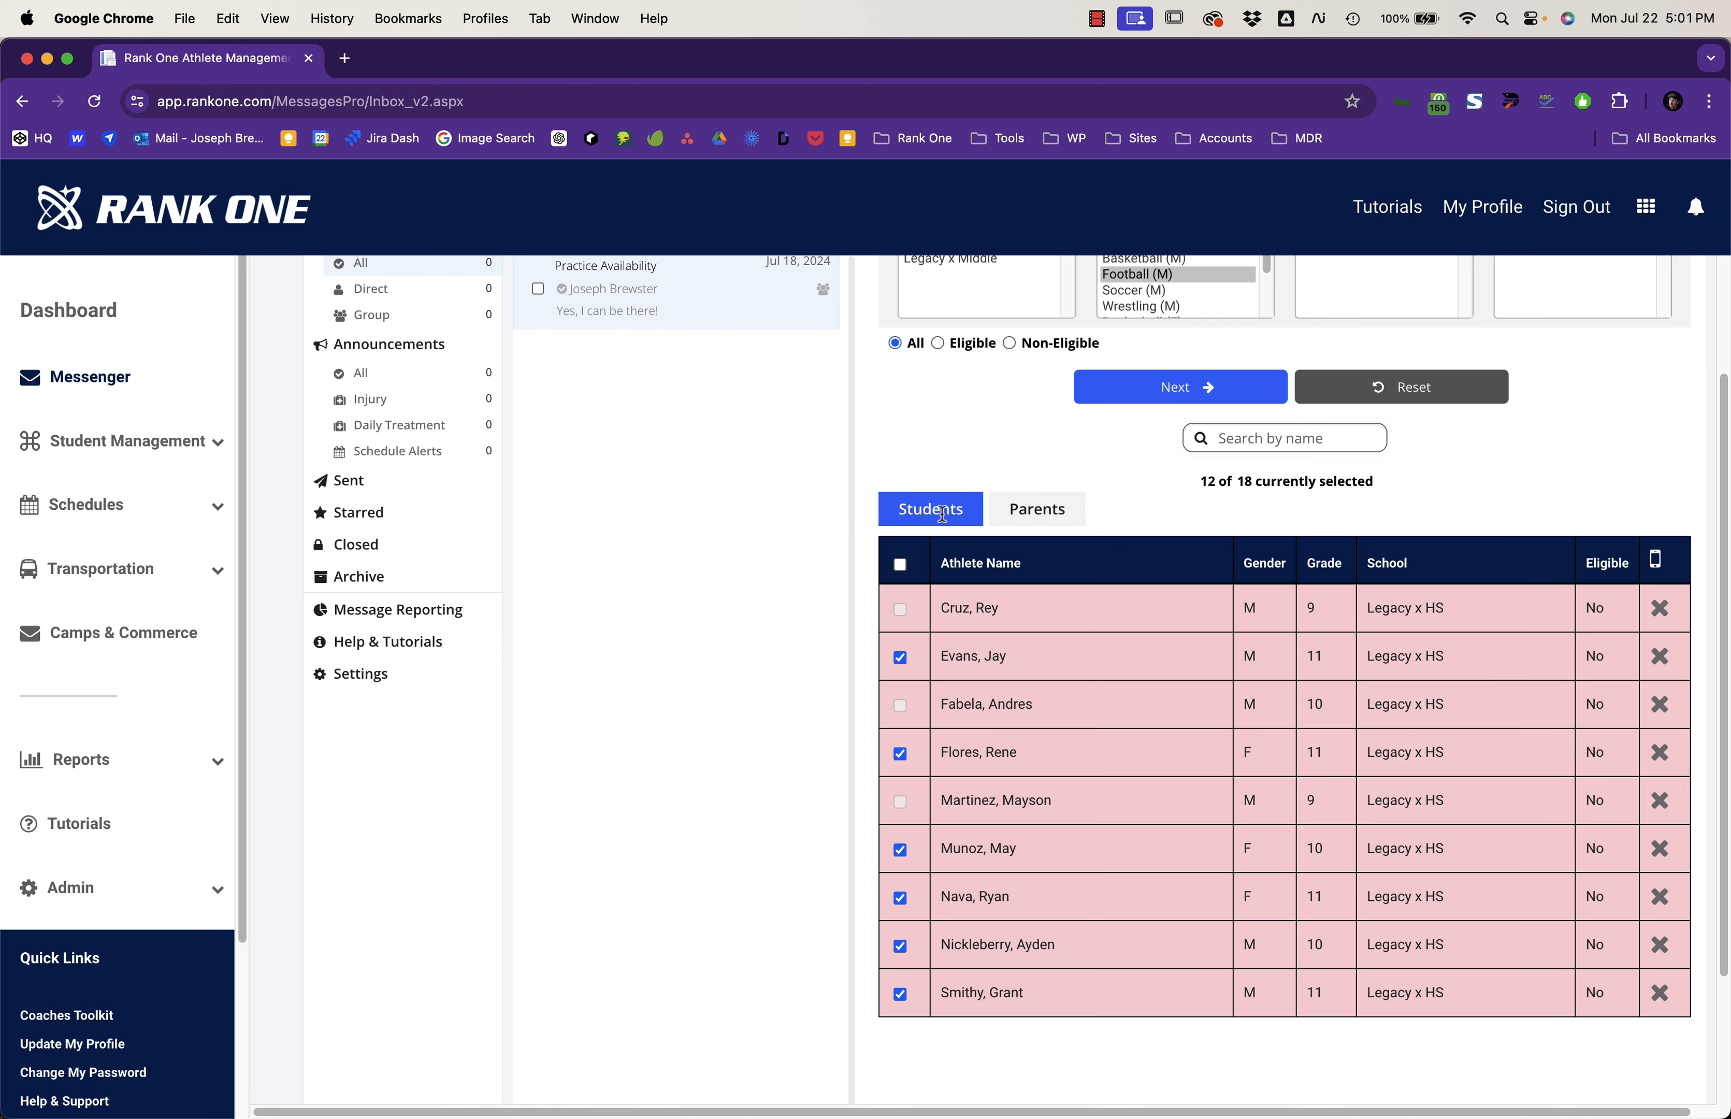
scroll(973, 544, "up", 3)
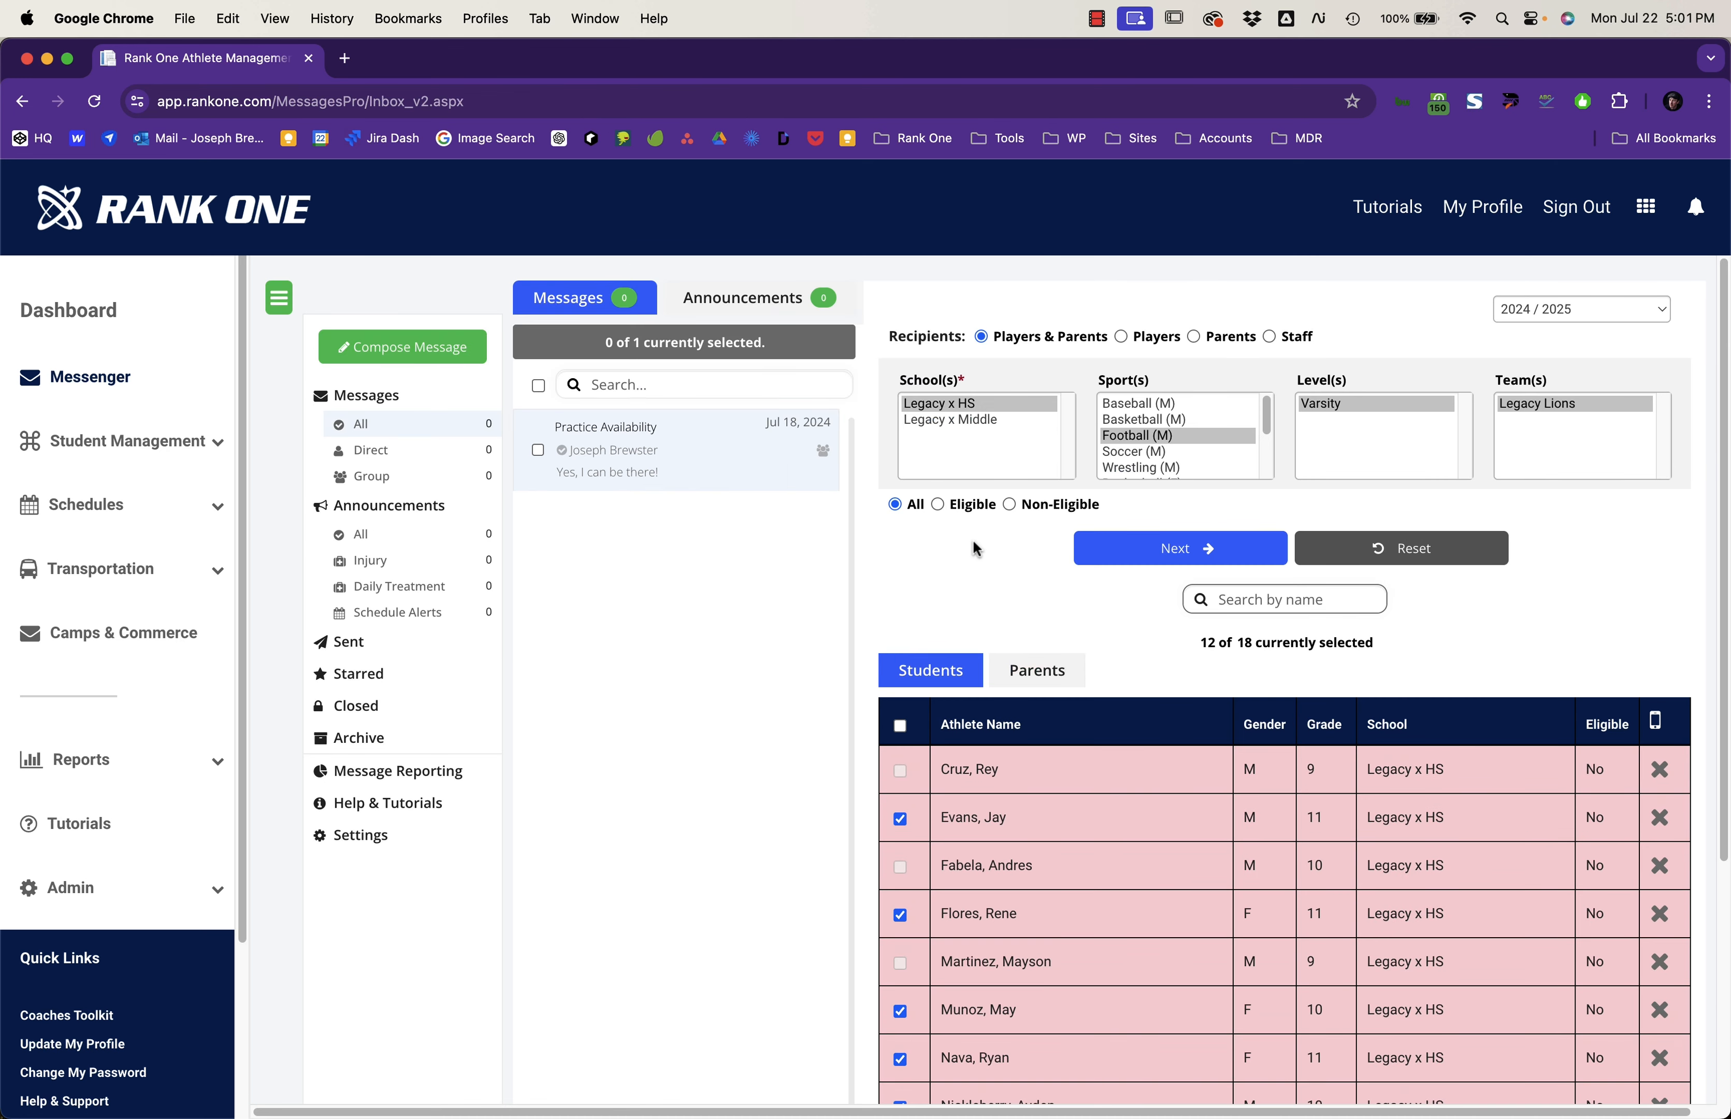
left_click(1023, 665)
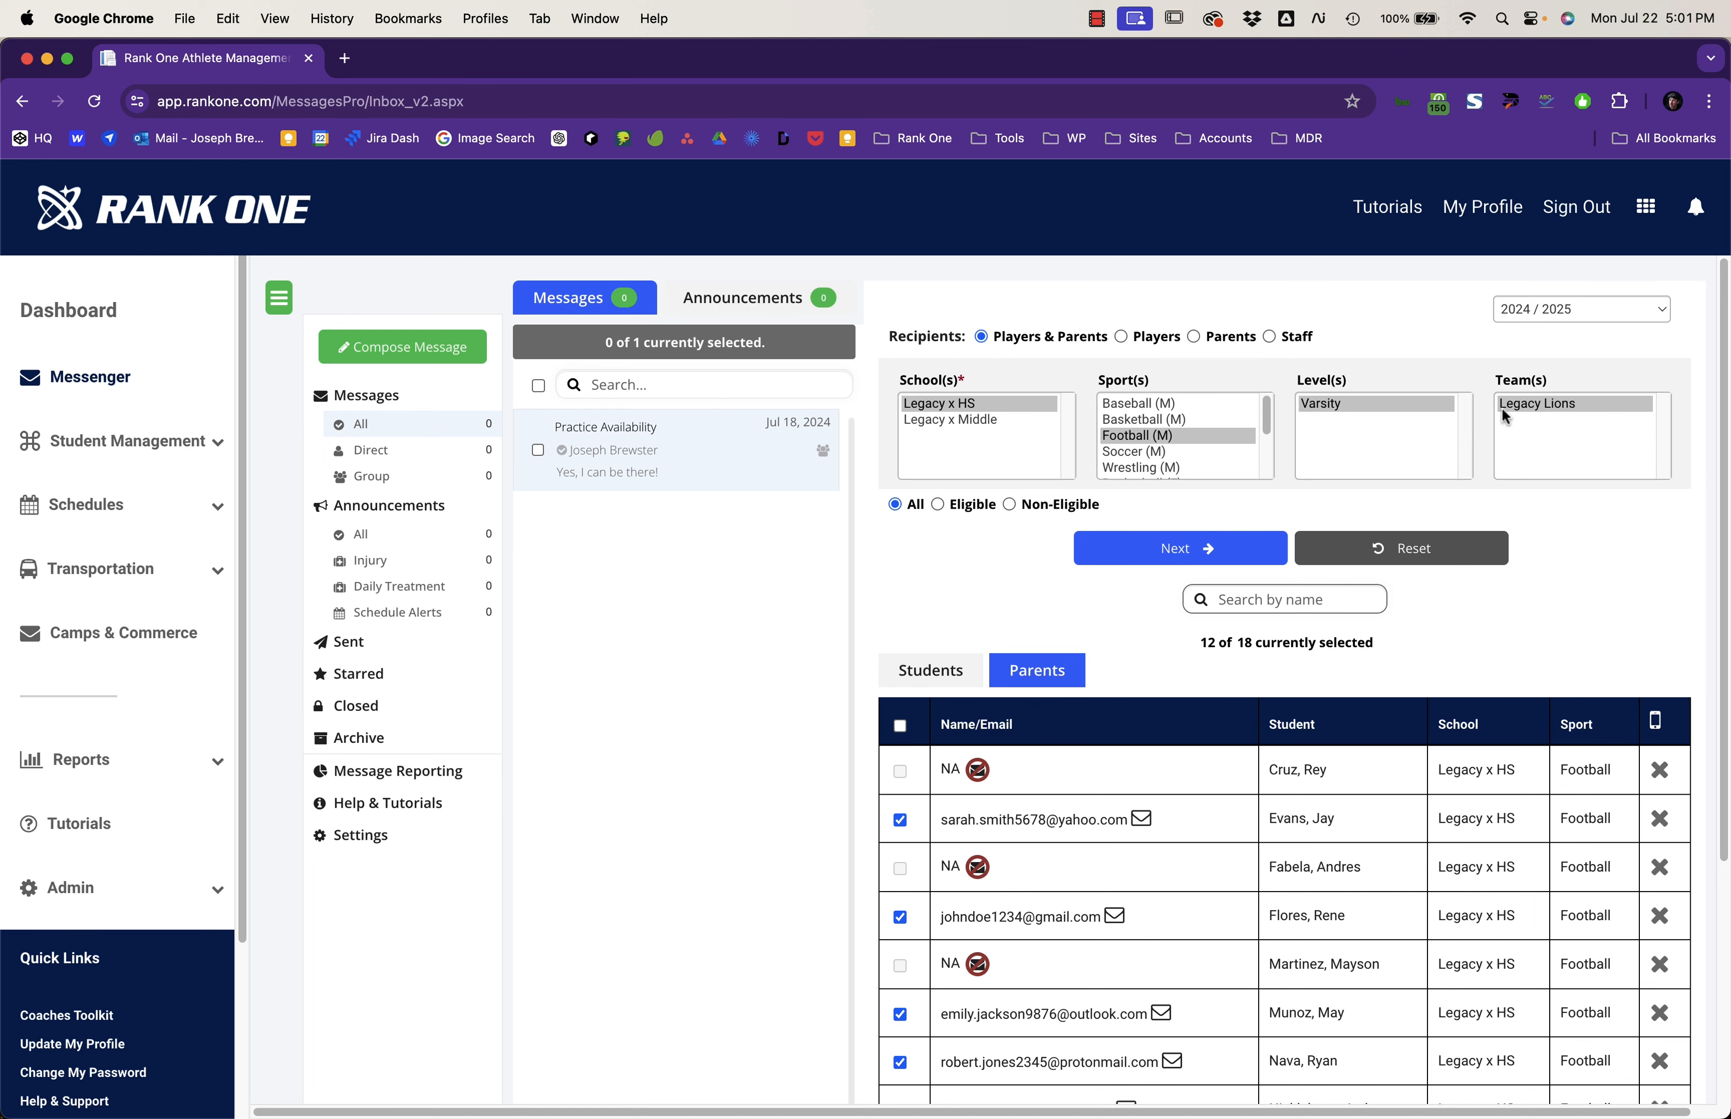
scroll(1020, 644, "down", 3)
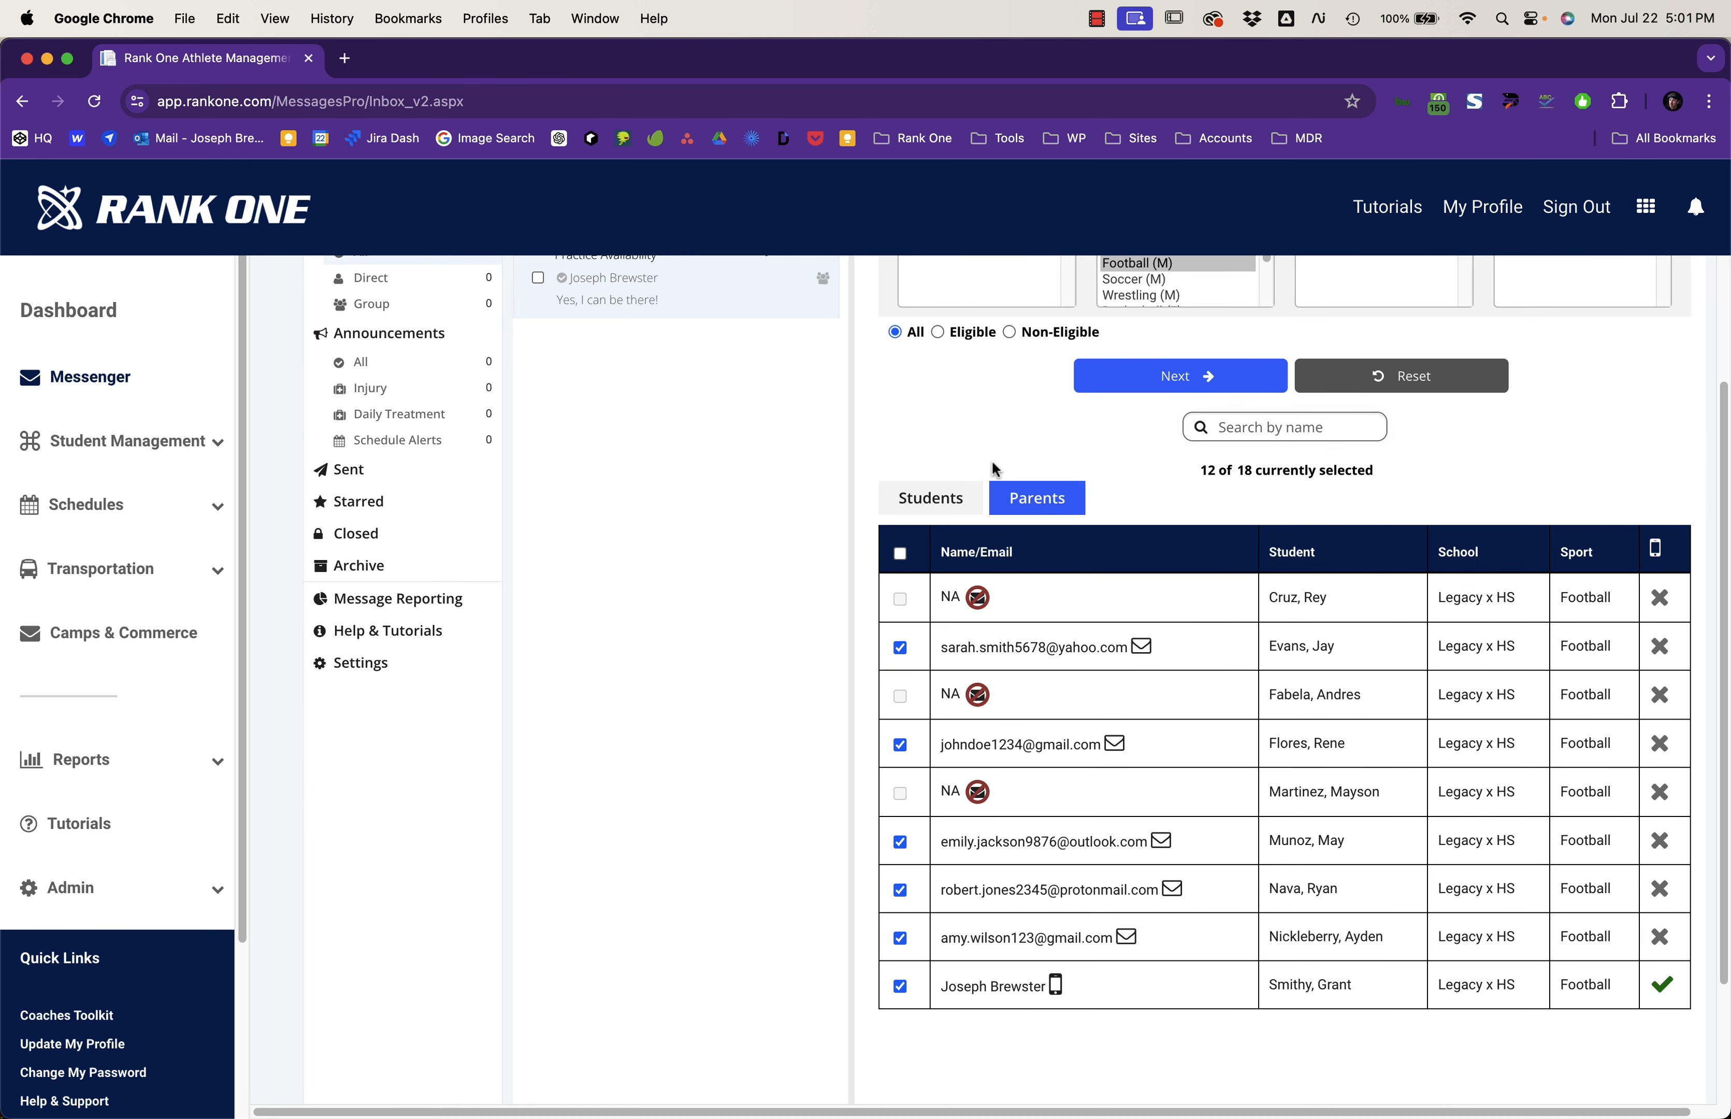
Step: Deselect all parents and students, and select only the second student in the list as a recipient
left_click(900, 556)
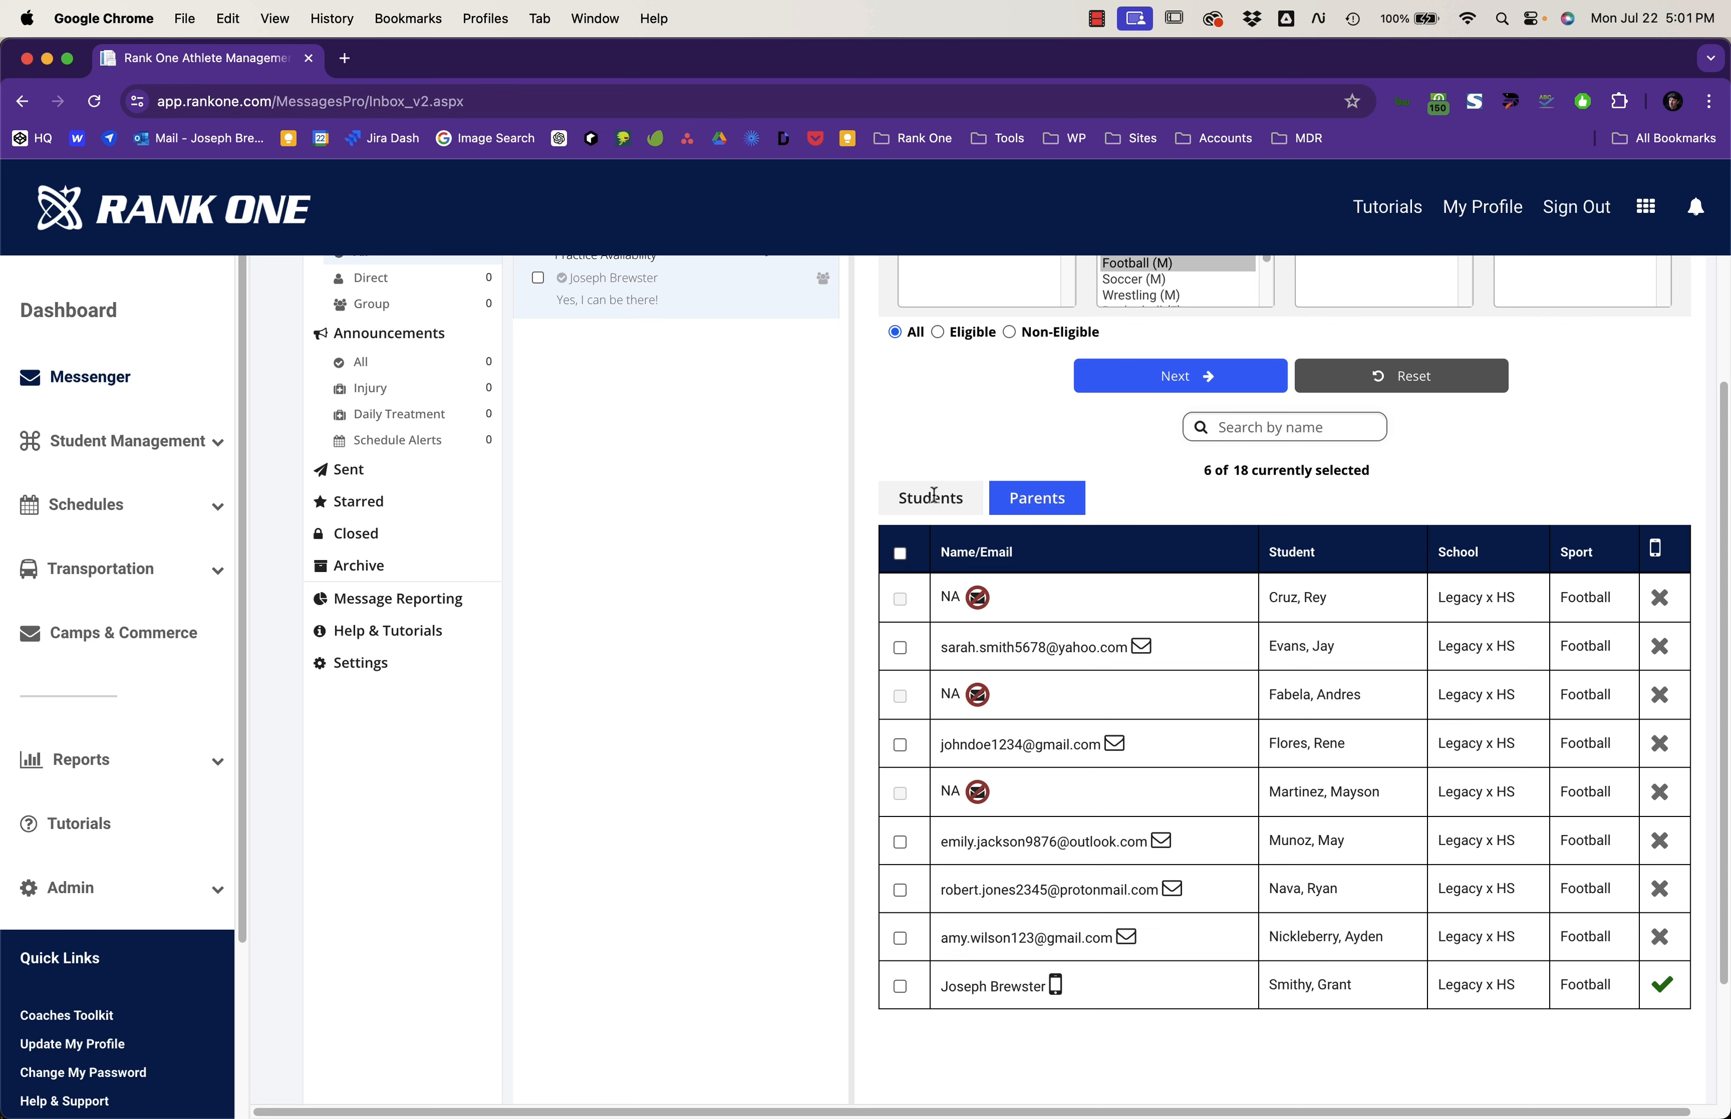
left_click(934, 494)
left_click(900, 556)
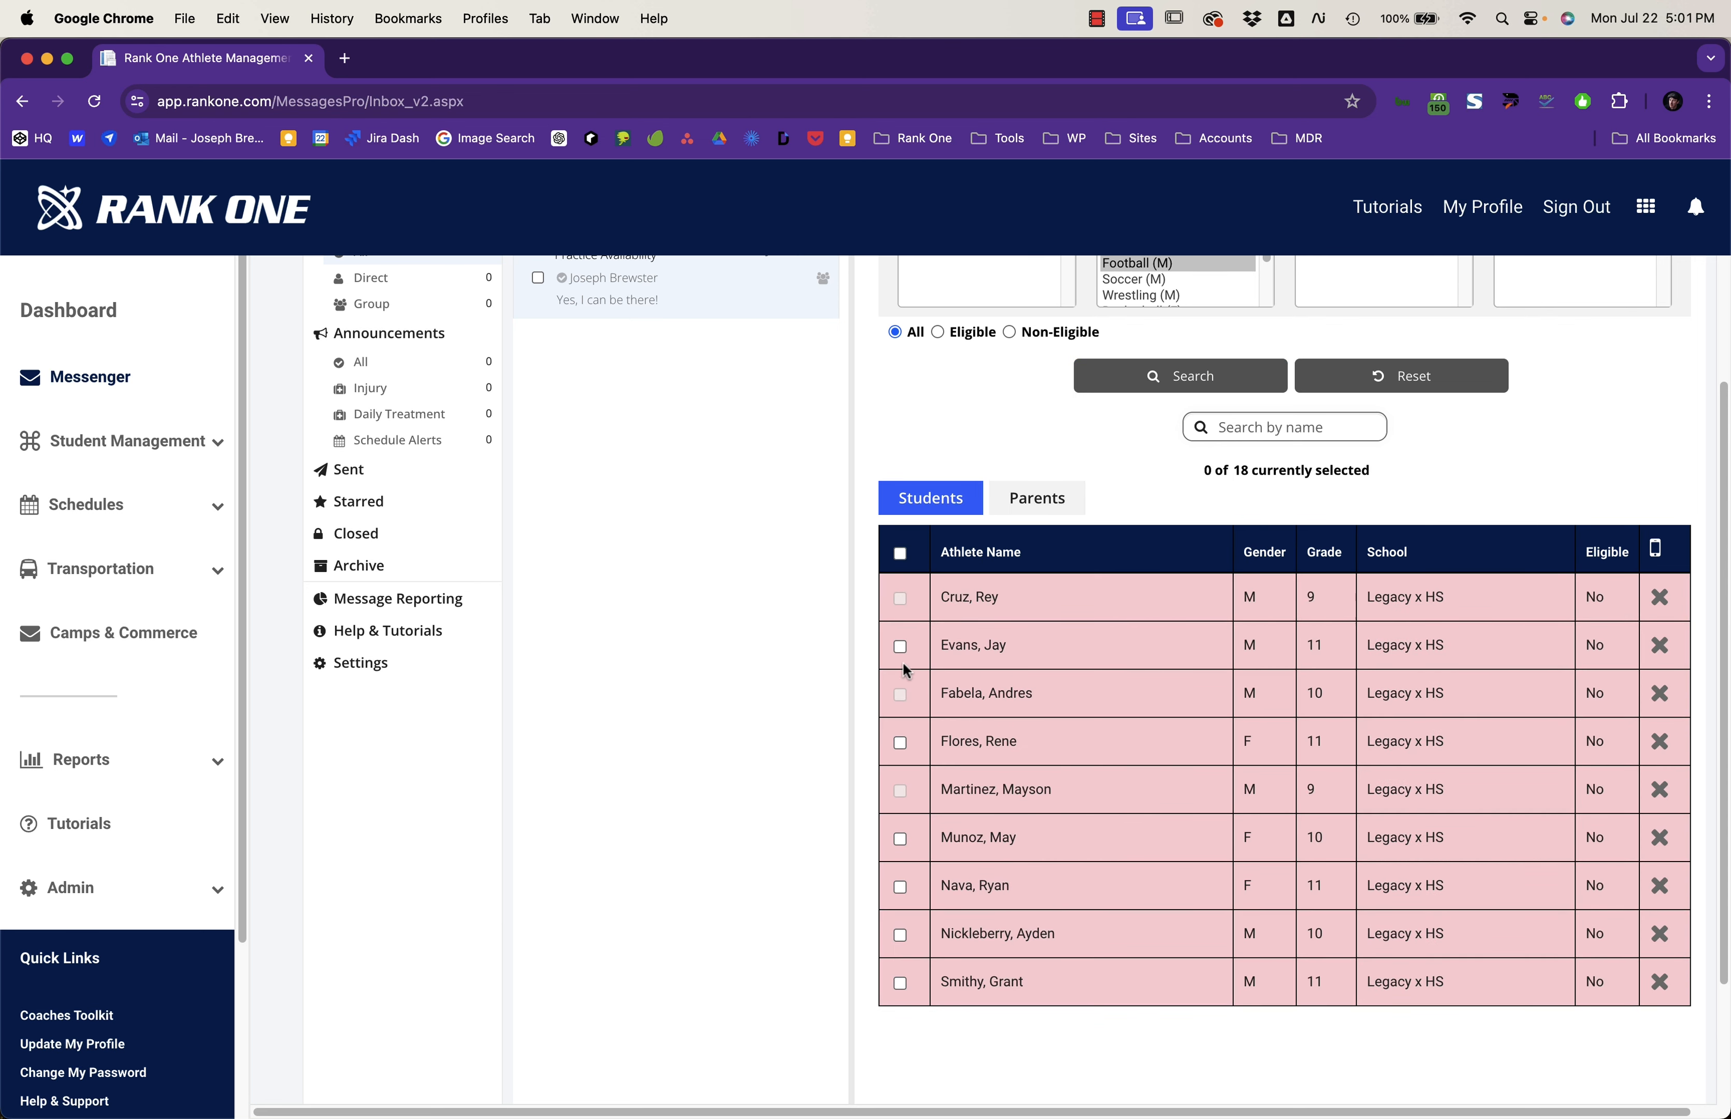
left_click(902, 646)
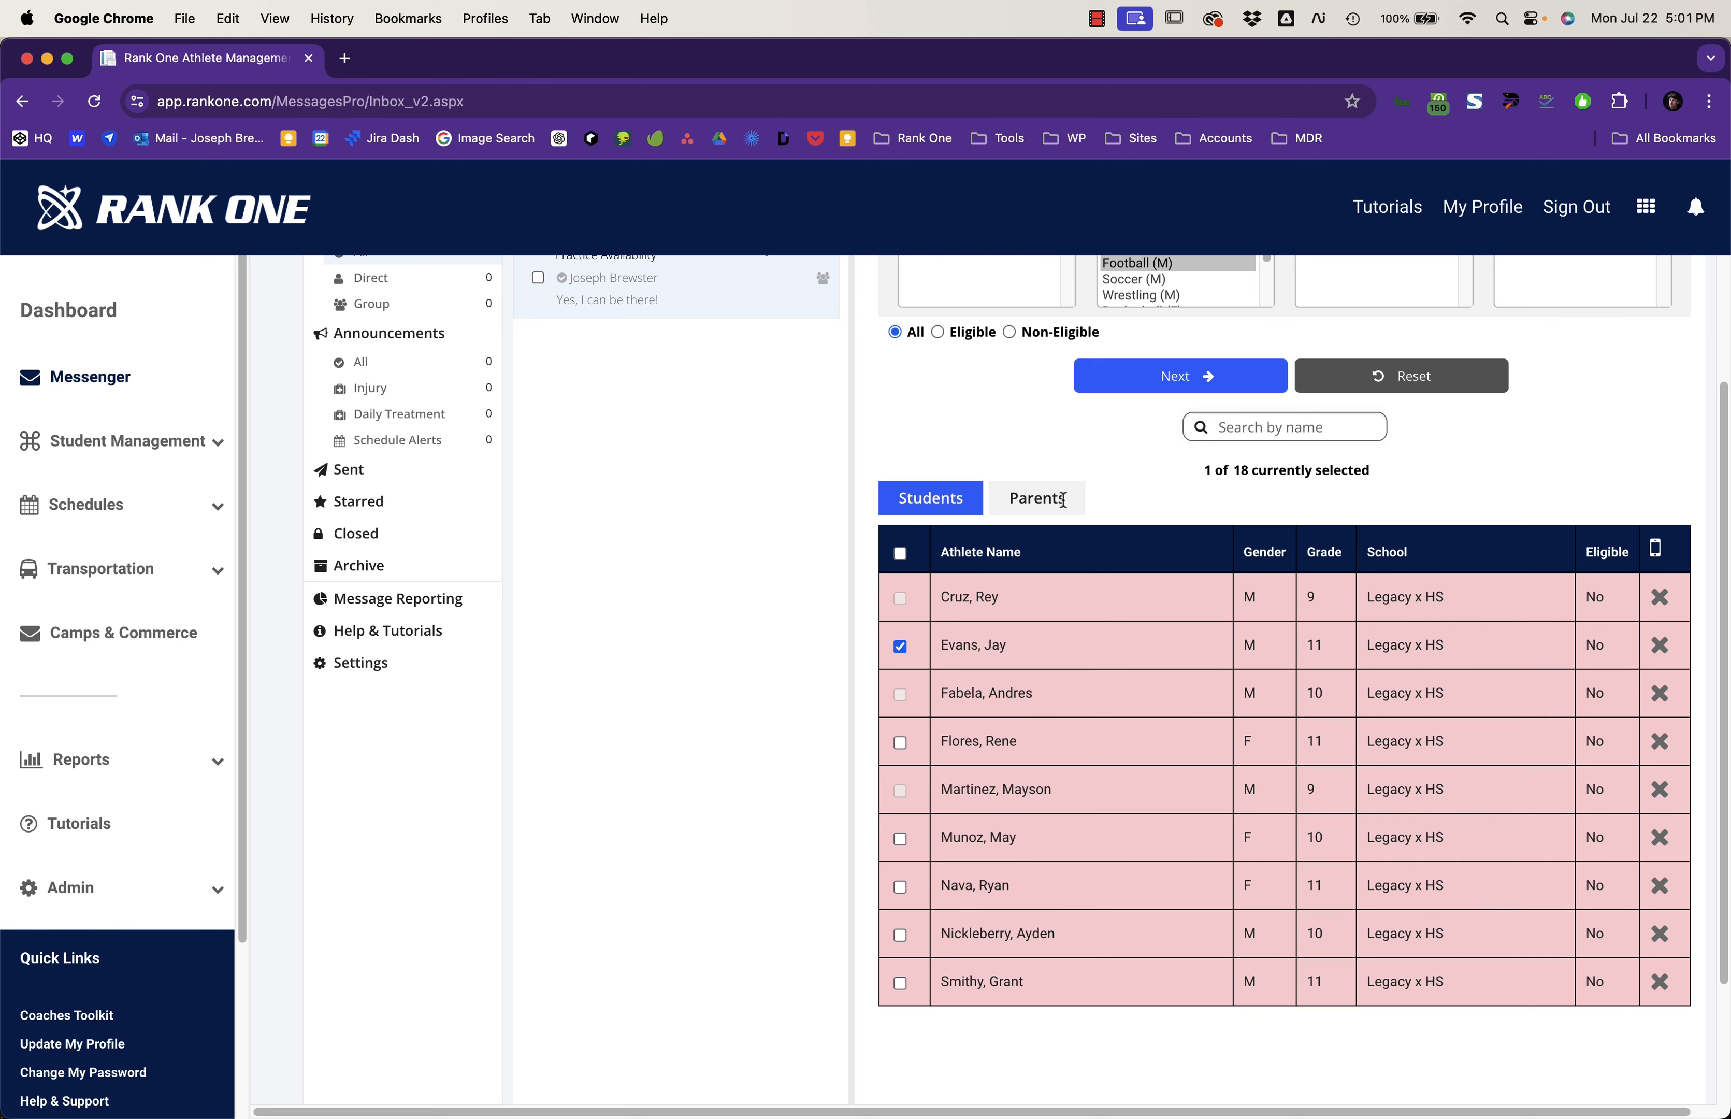
scroll(1046, 475, "up", 3)
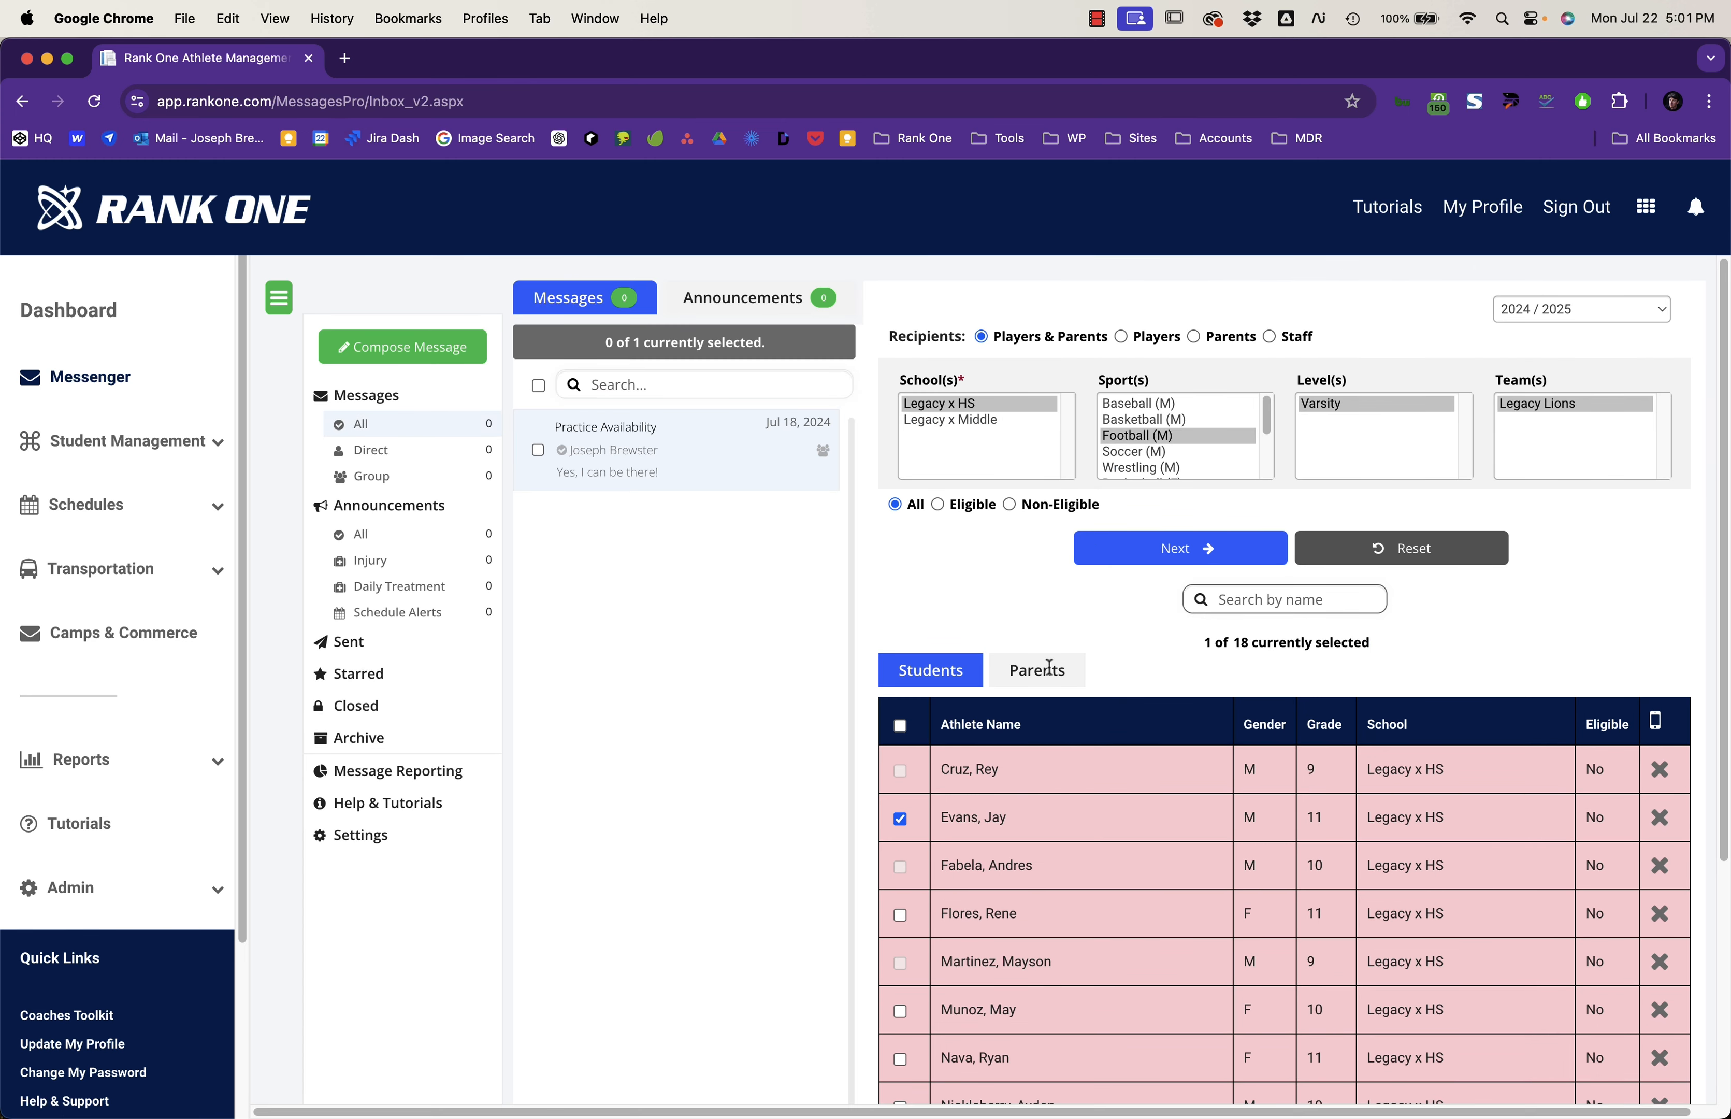
Step: Select all available parents as recipients and check the selection count against the student list
triple_click(1245, 642)
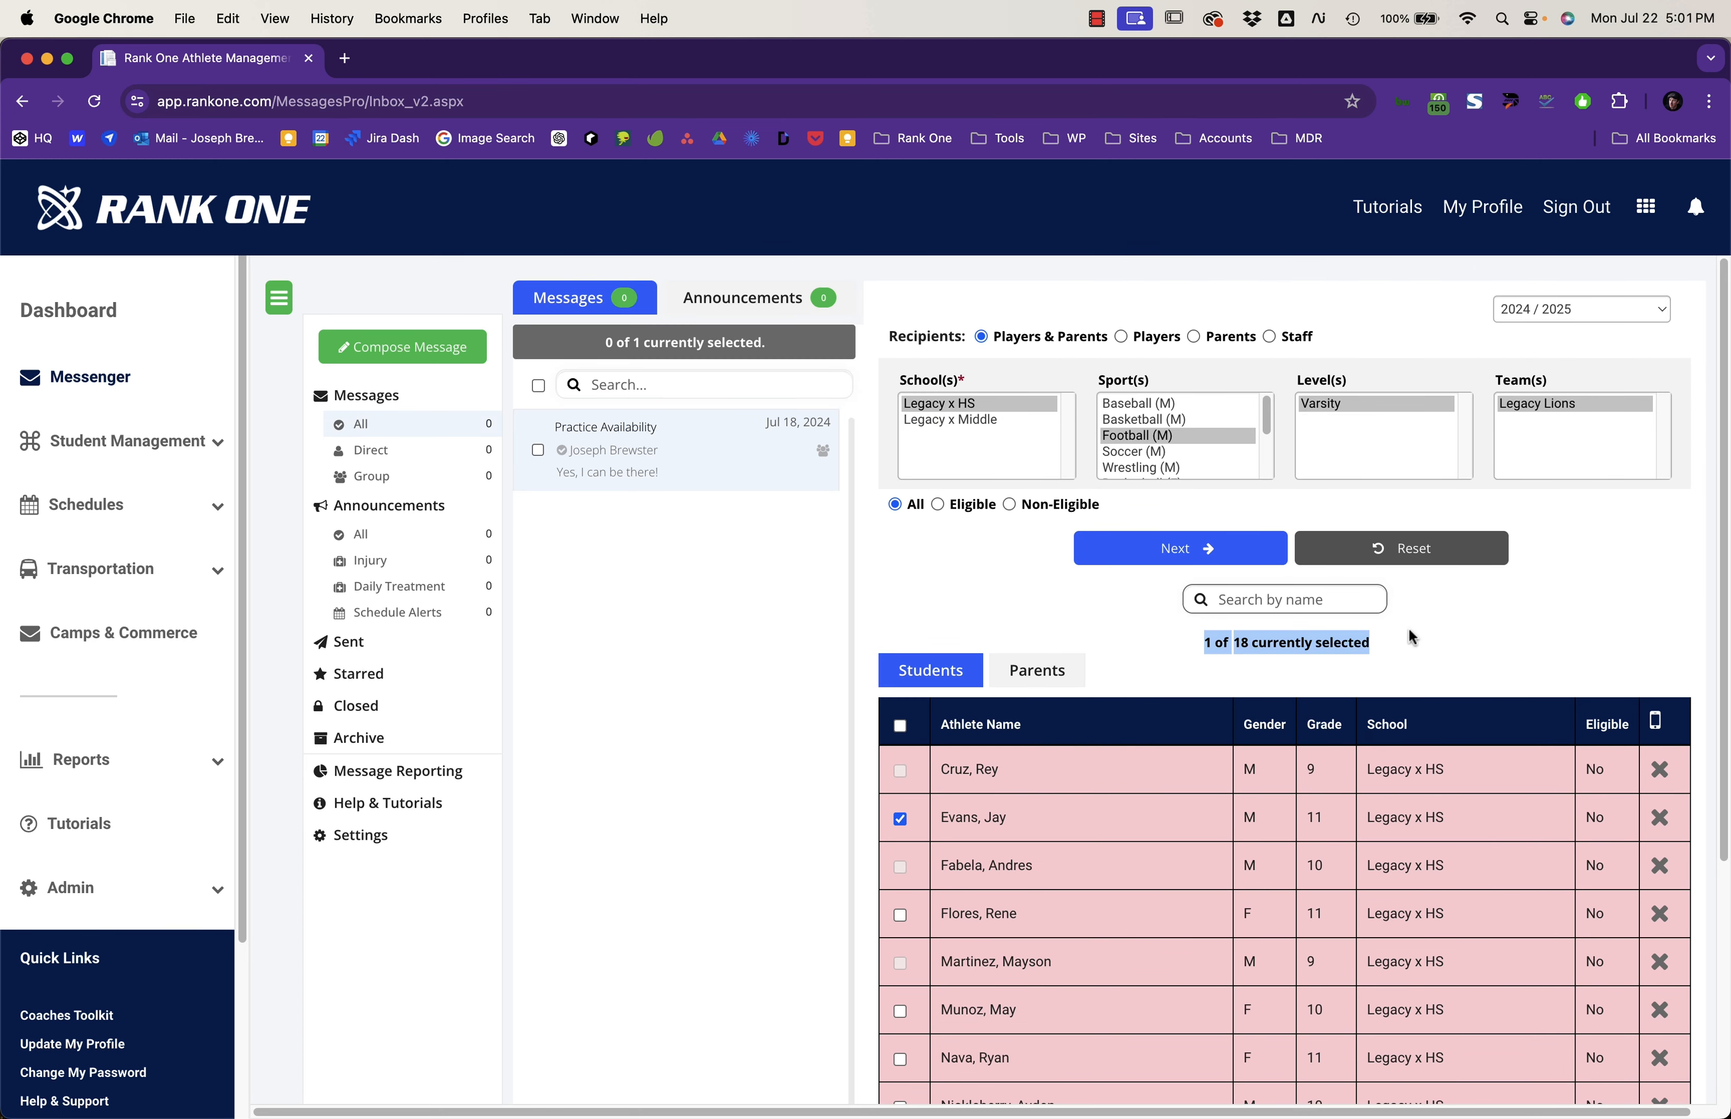
left_click(1259, 640)
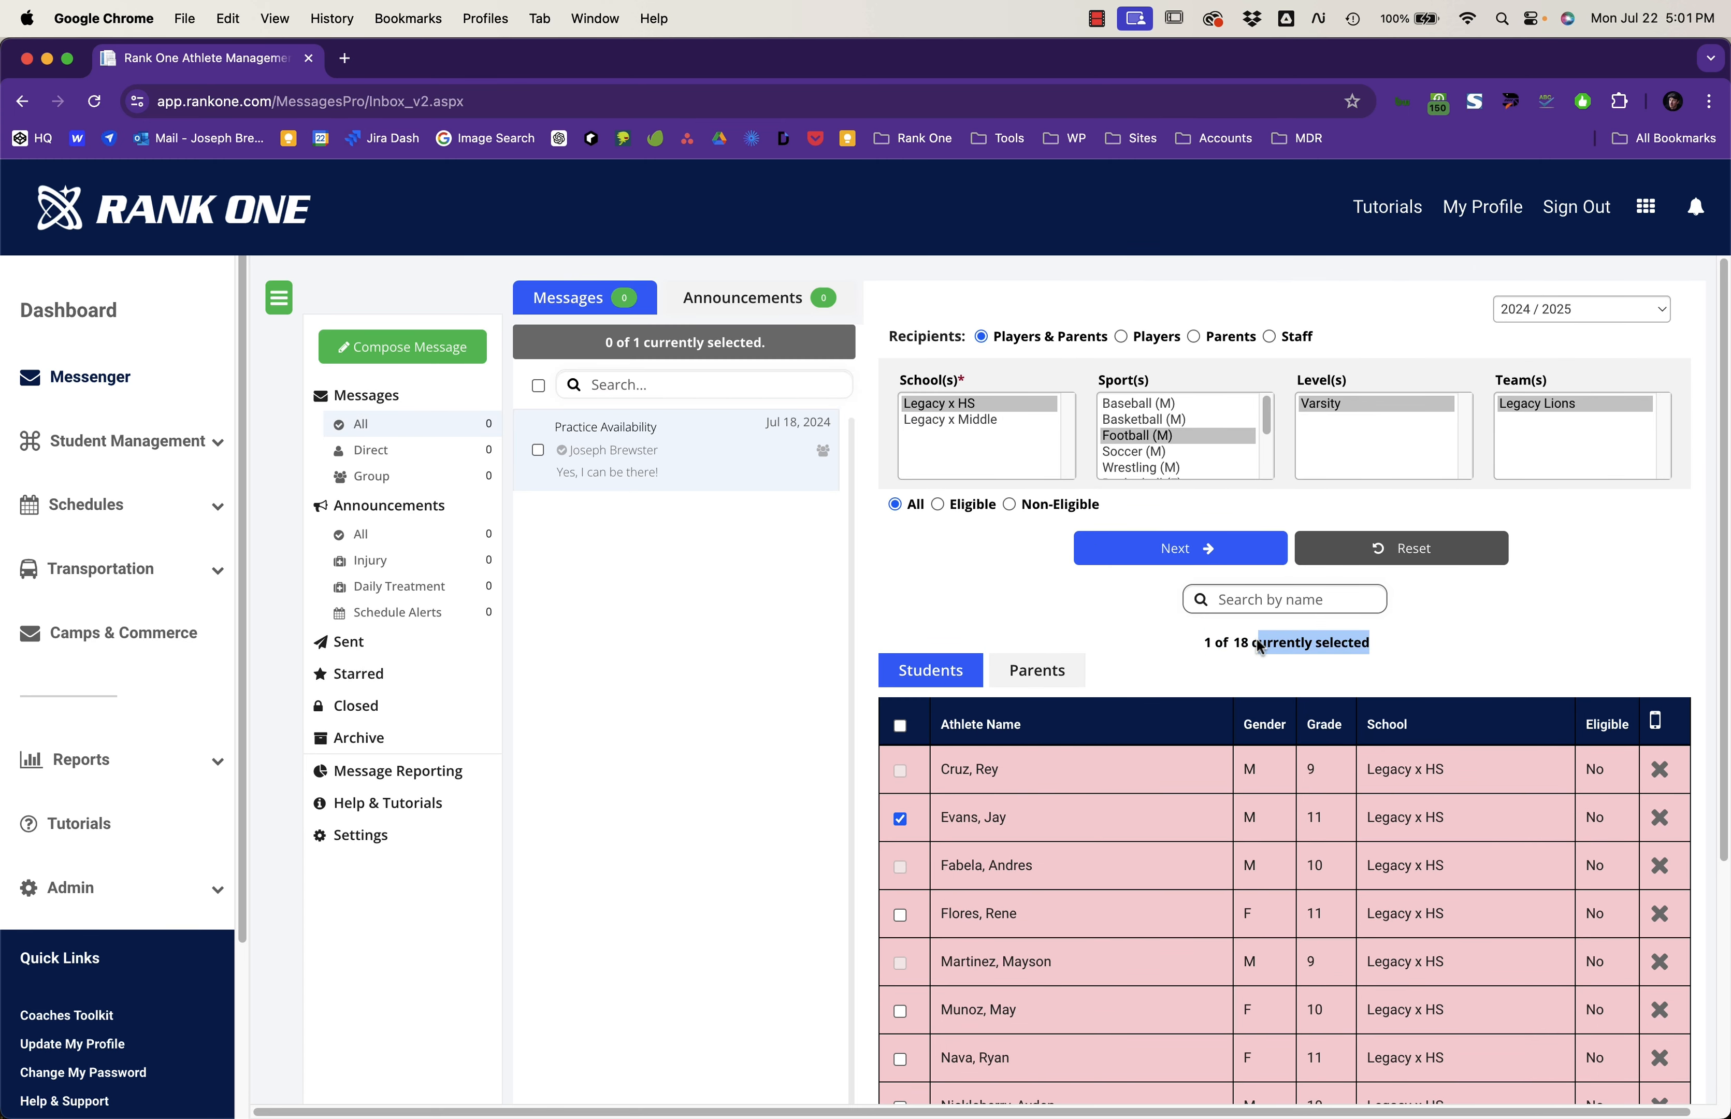
left_click(1034, 669)
left_click(900, 725)
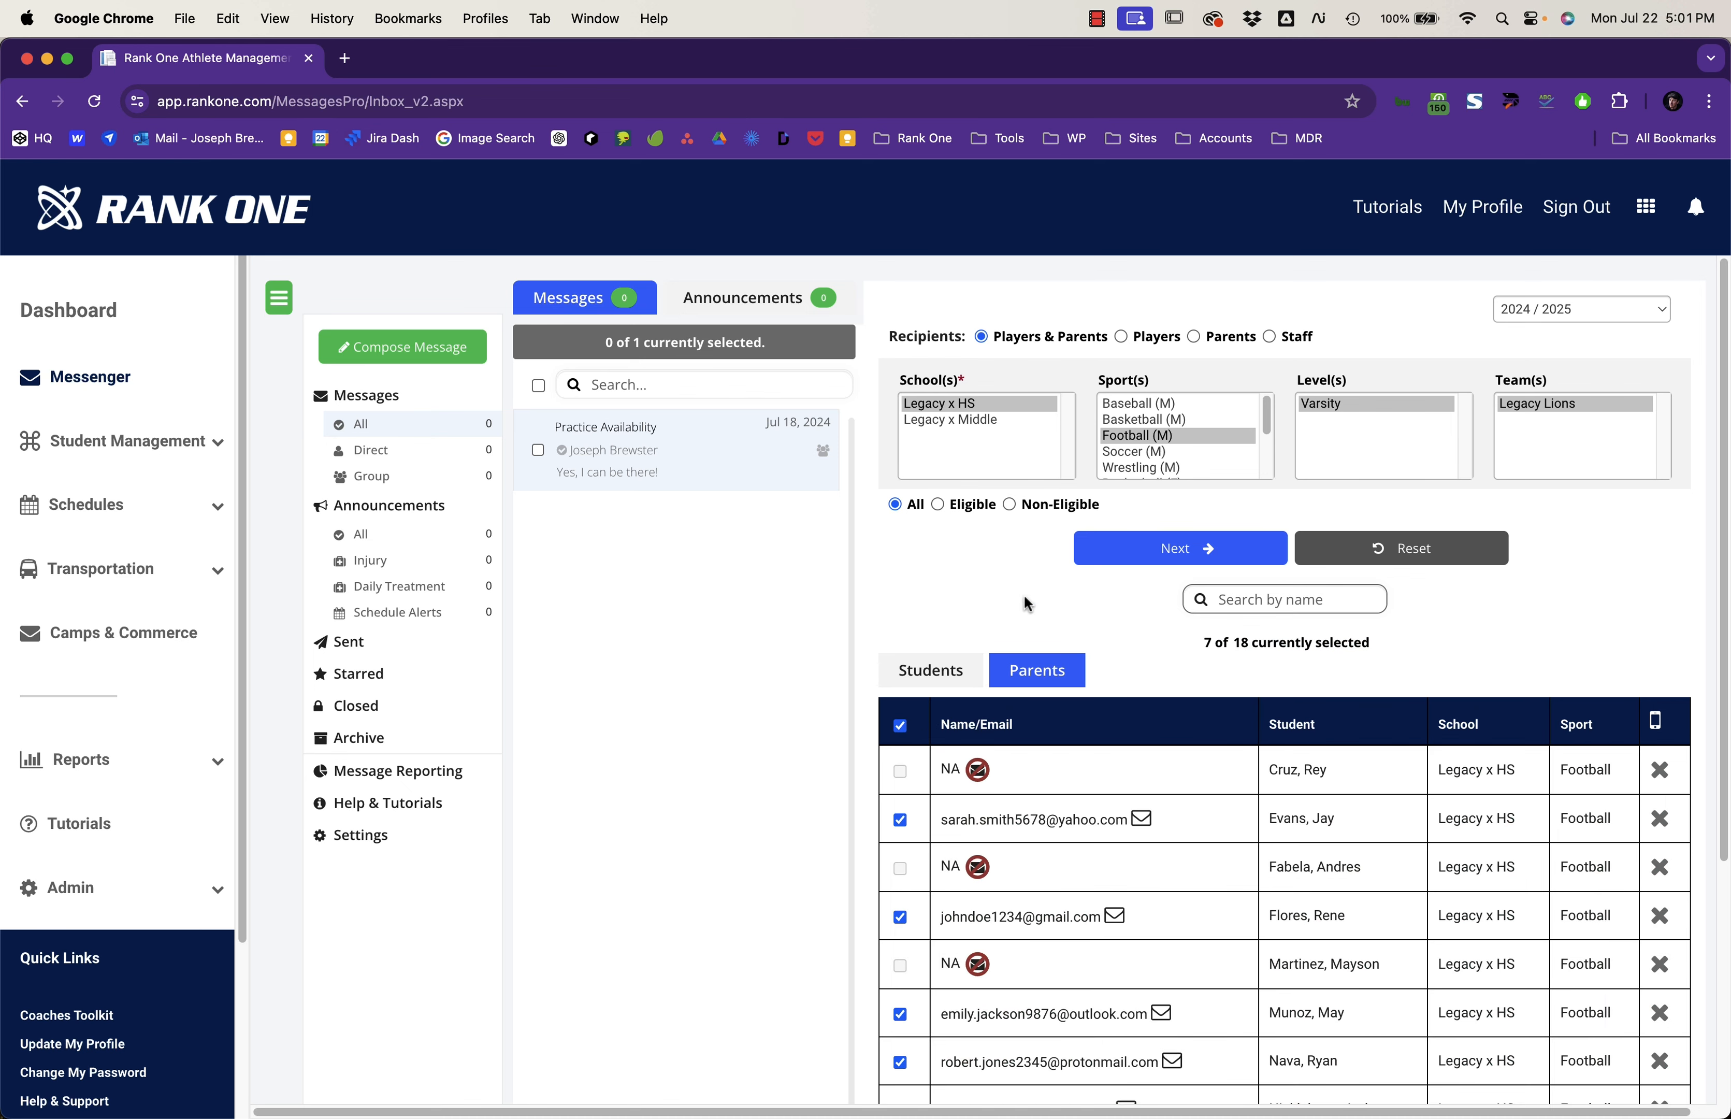
left_click(961, 667)
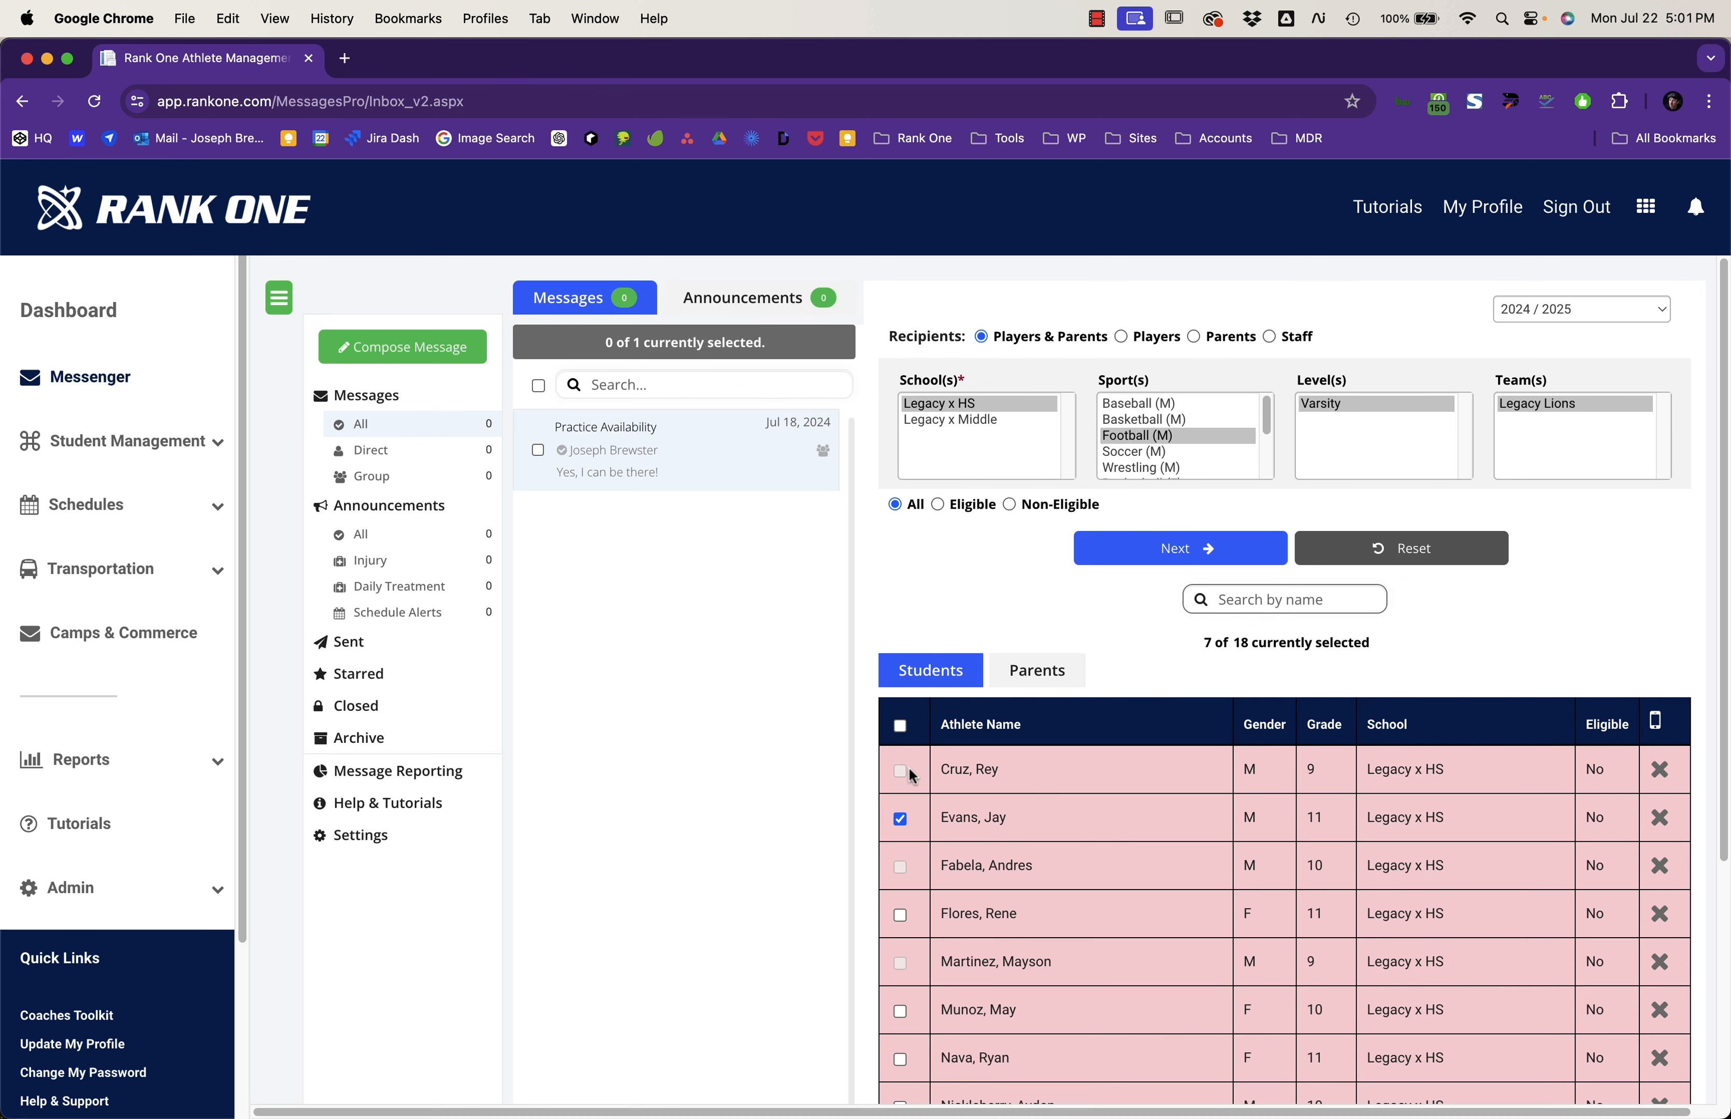
scroll(912, 777, "down", 5)
scroll(909, 768, "up", 1)
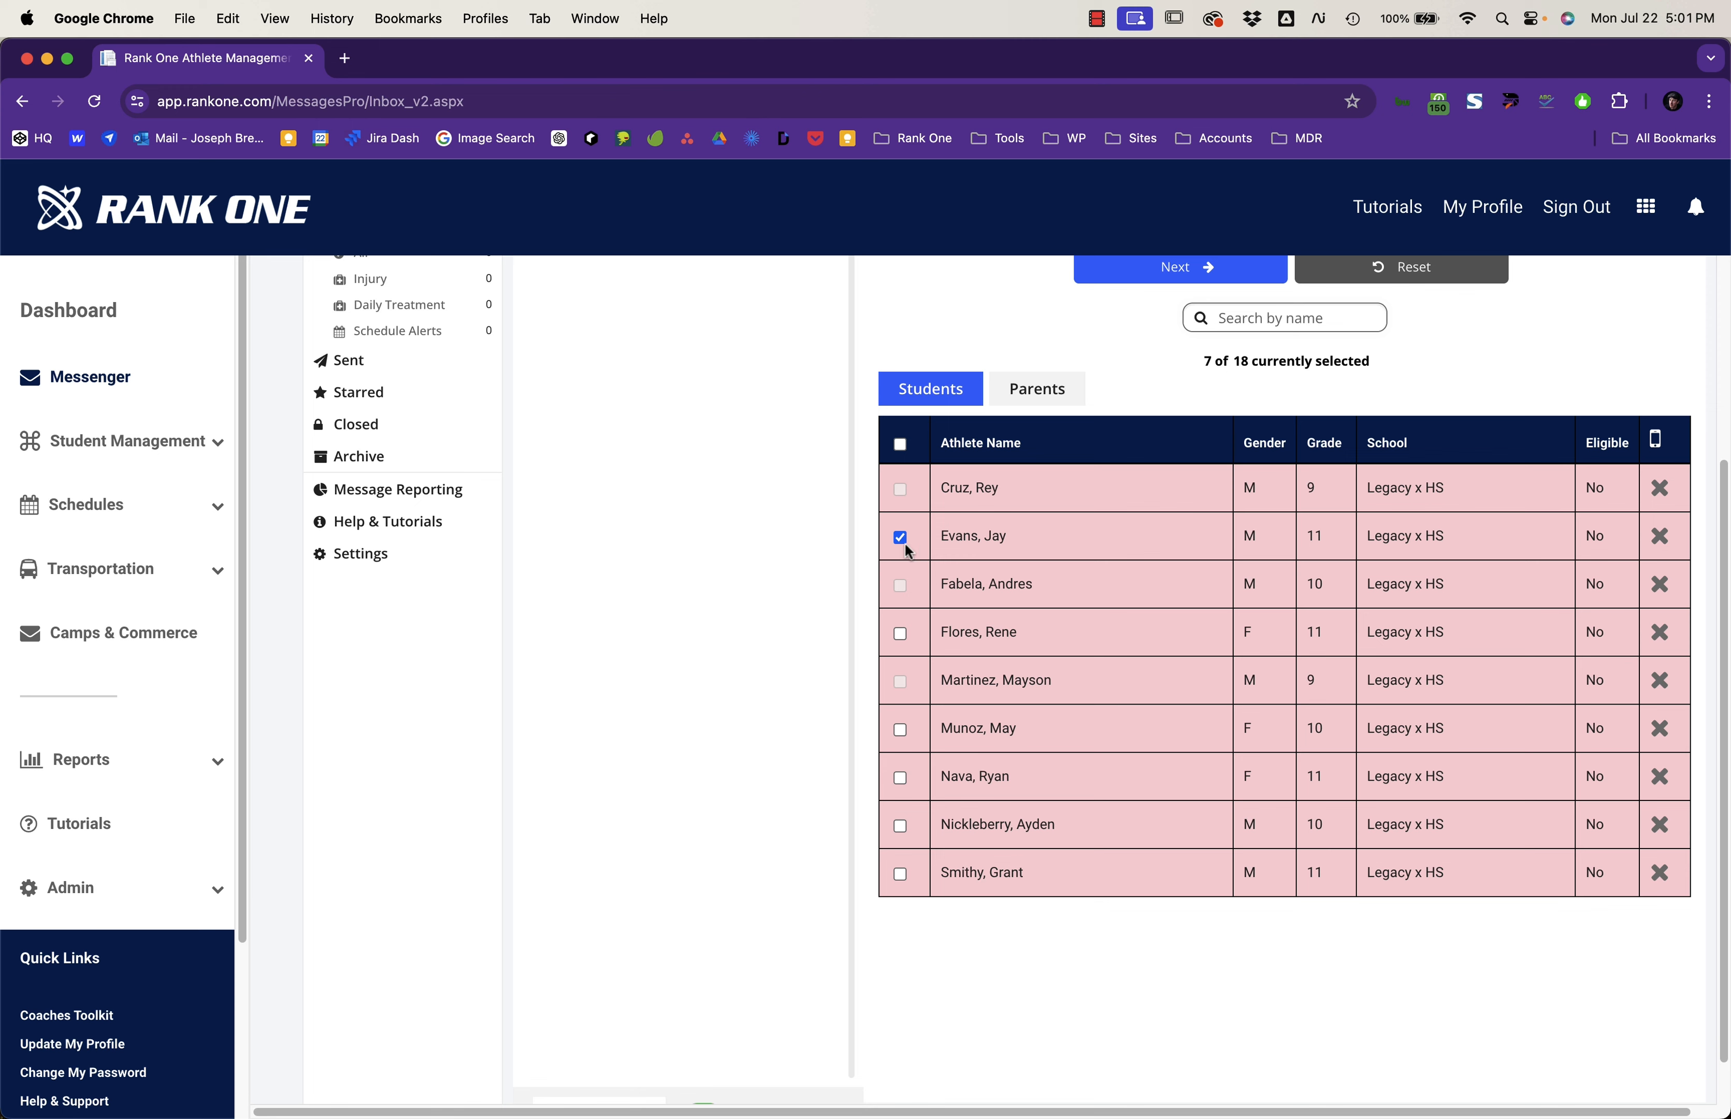
scroll(905, 543, "up", 3)
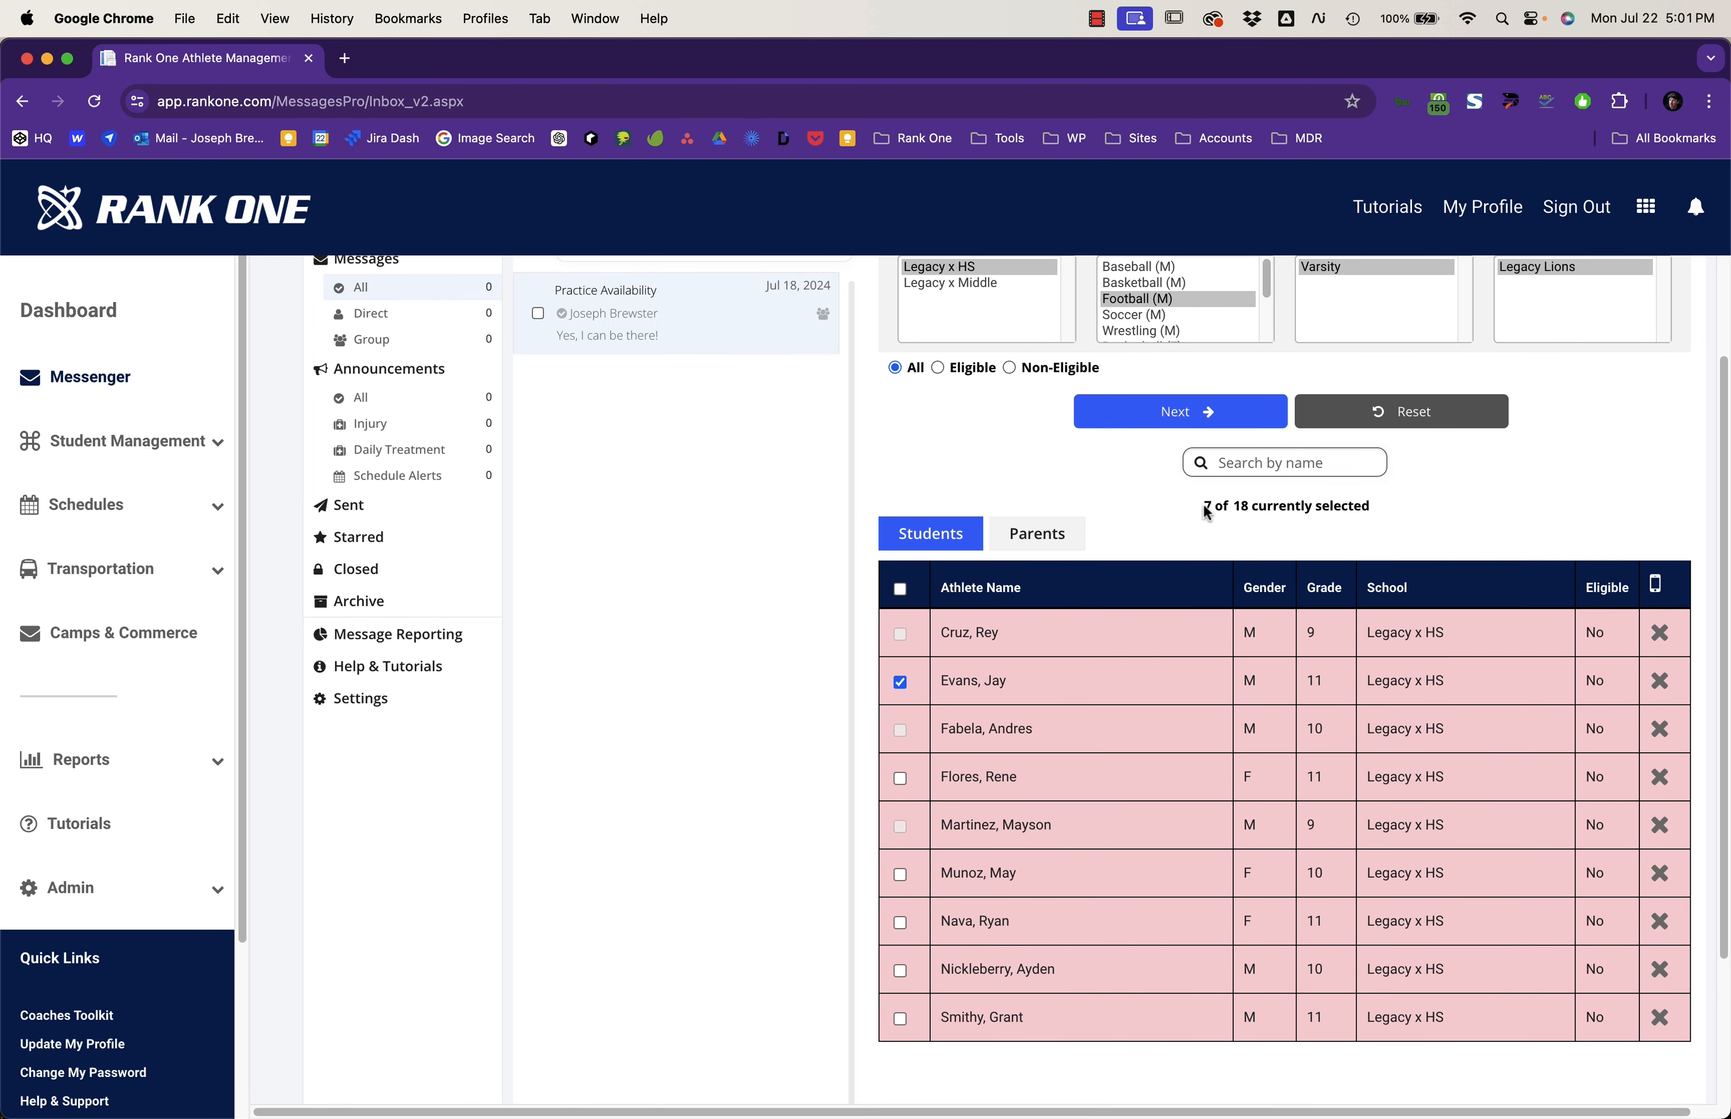
left_click_drag(1207, 512, 1371, 513)
left_click(1367, 512)
Step: Deselect all parents and select only the parent of the chosen student as a recipient
left_click(1056, 539)
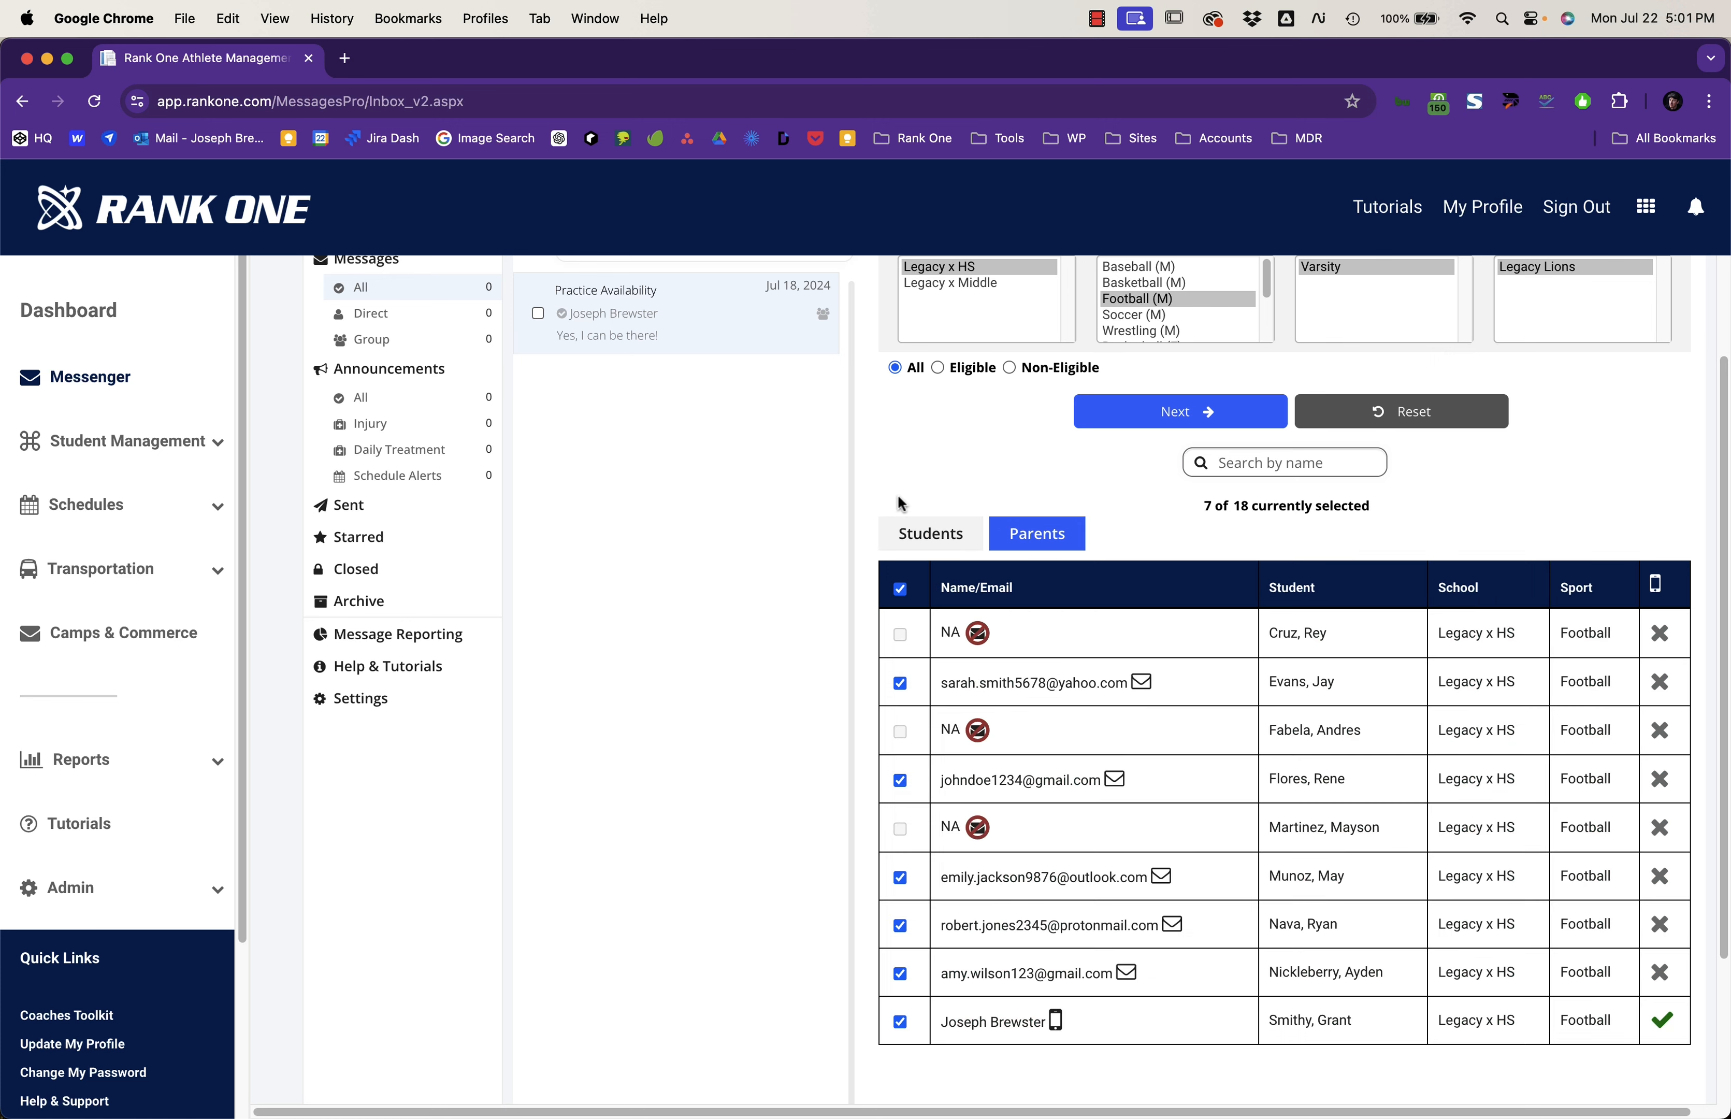
left_click(900, 588)
left_click(899, 588)
left_click(900, 588)
left_click(900, 684)
scroll(1071, 483, "up", 3)
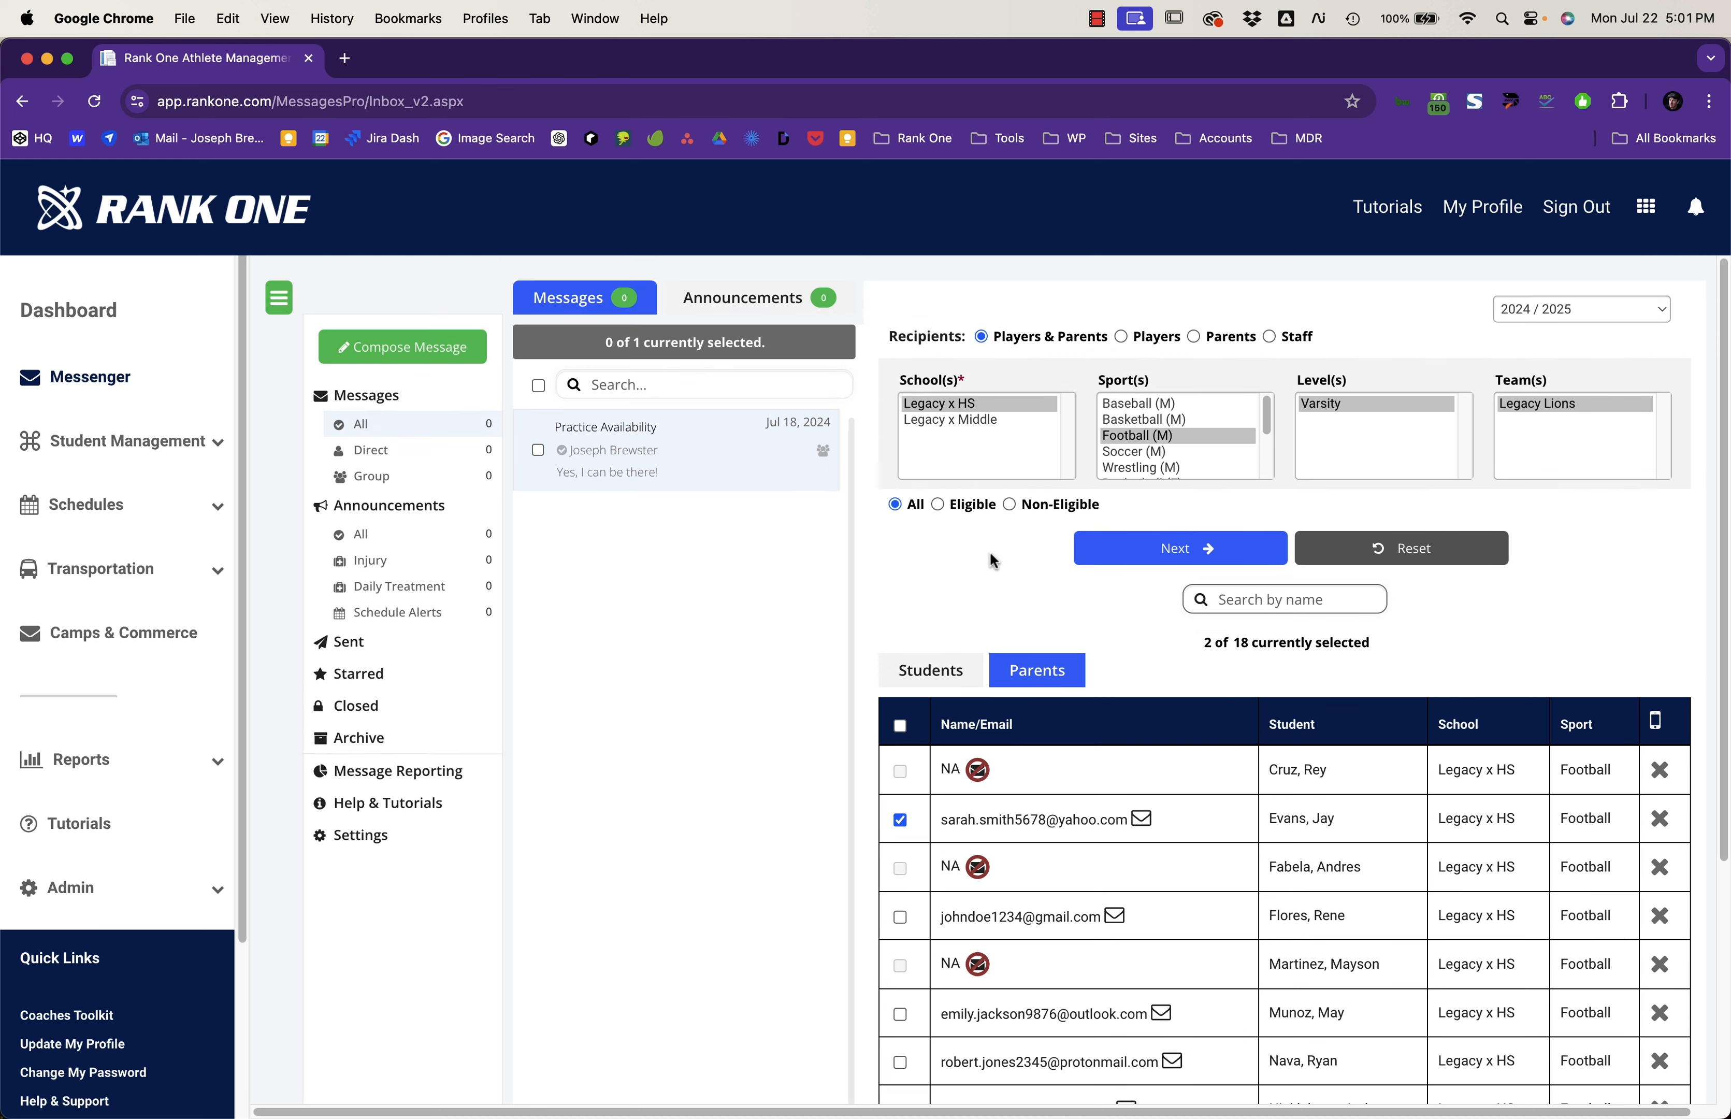
Step: Proceed from the recipient selection and set the message type to Group, so that users can respond to everyone
left_click(1173, 545)
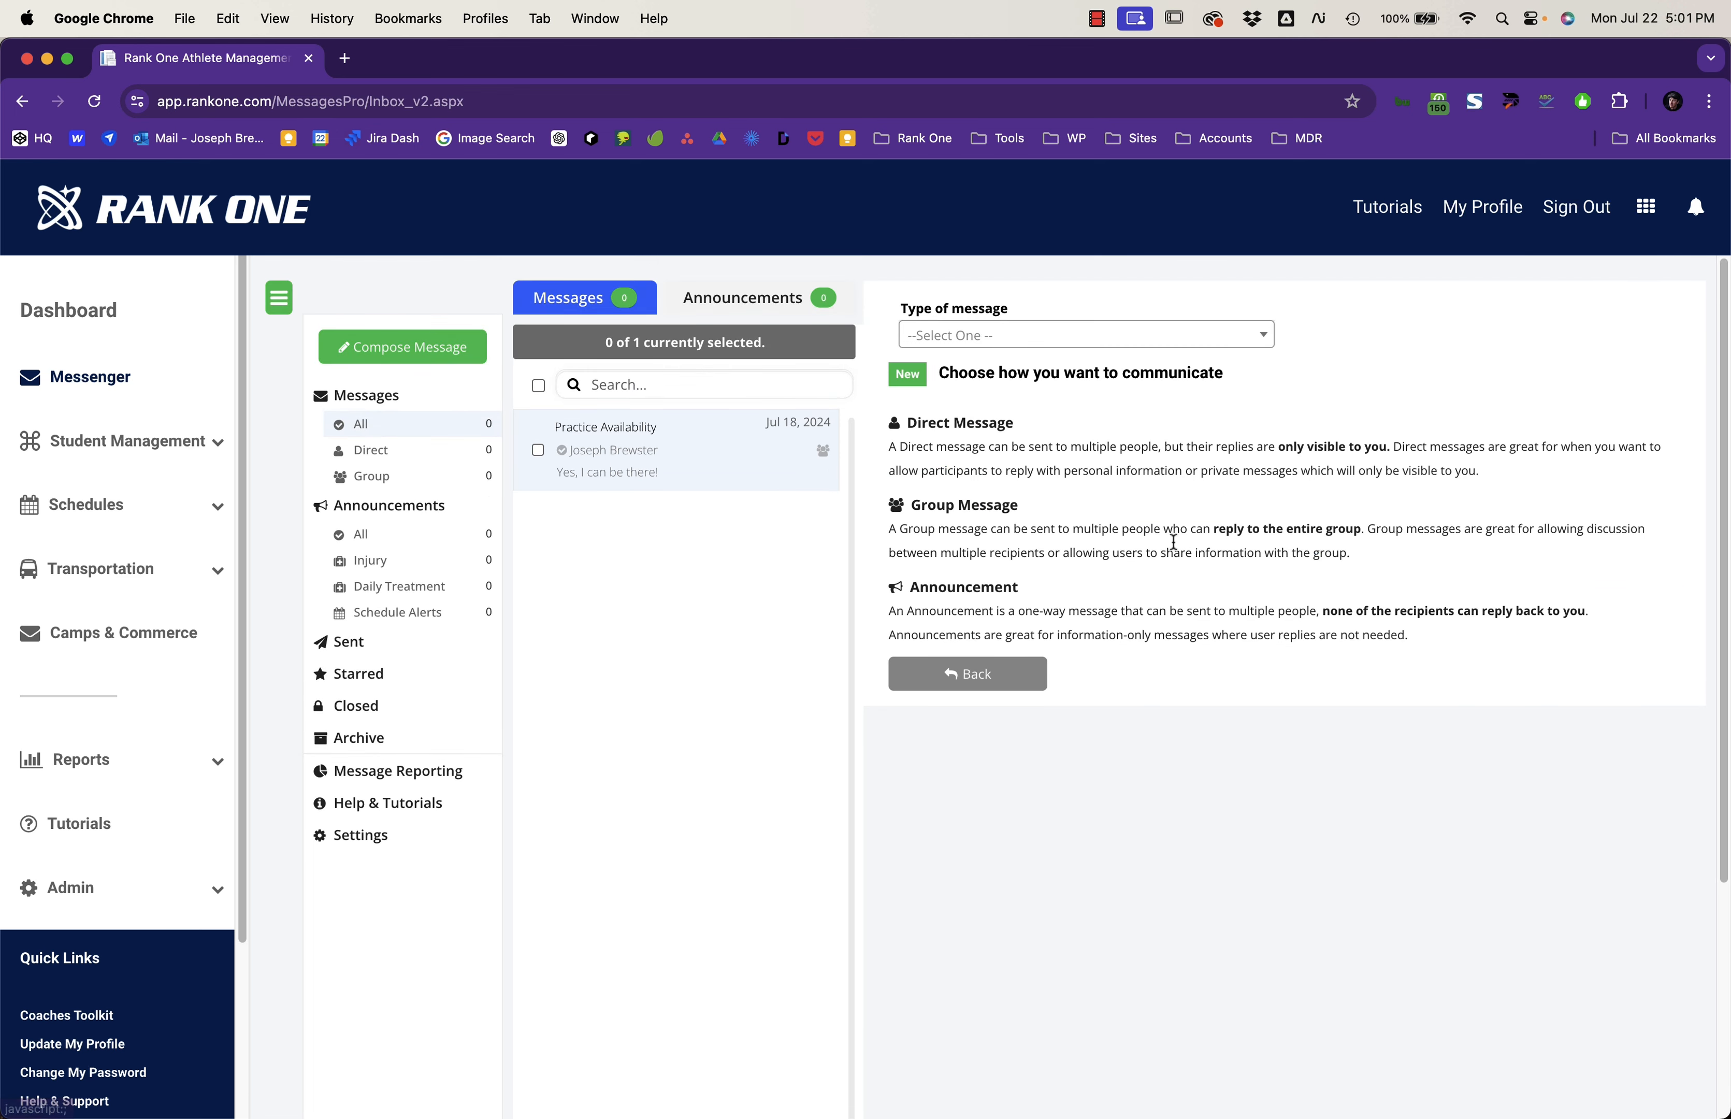
left_click(1044, 341)
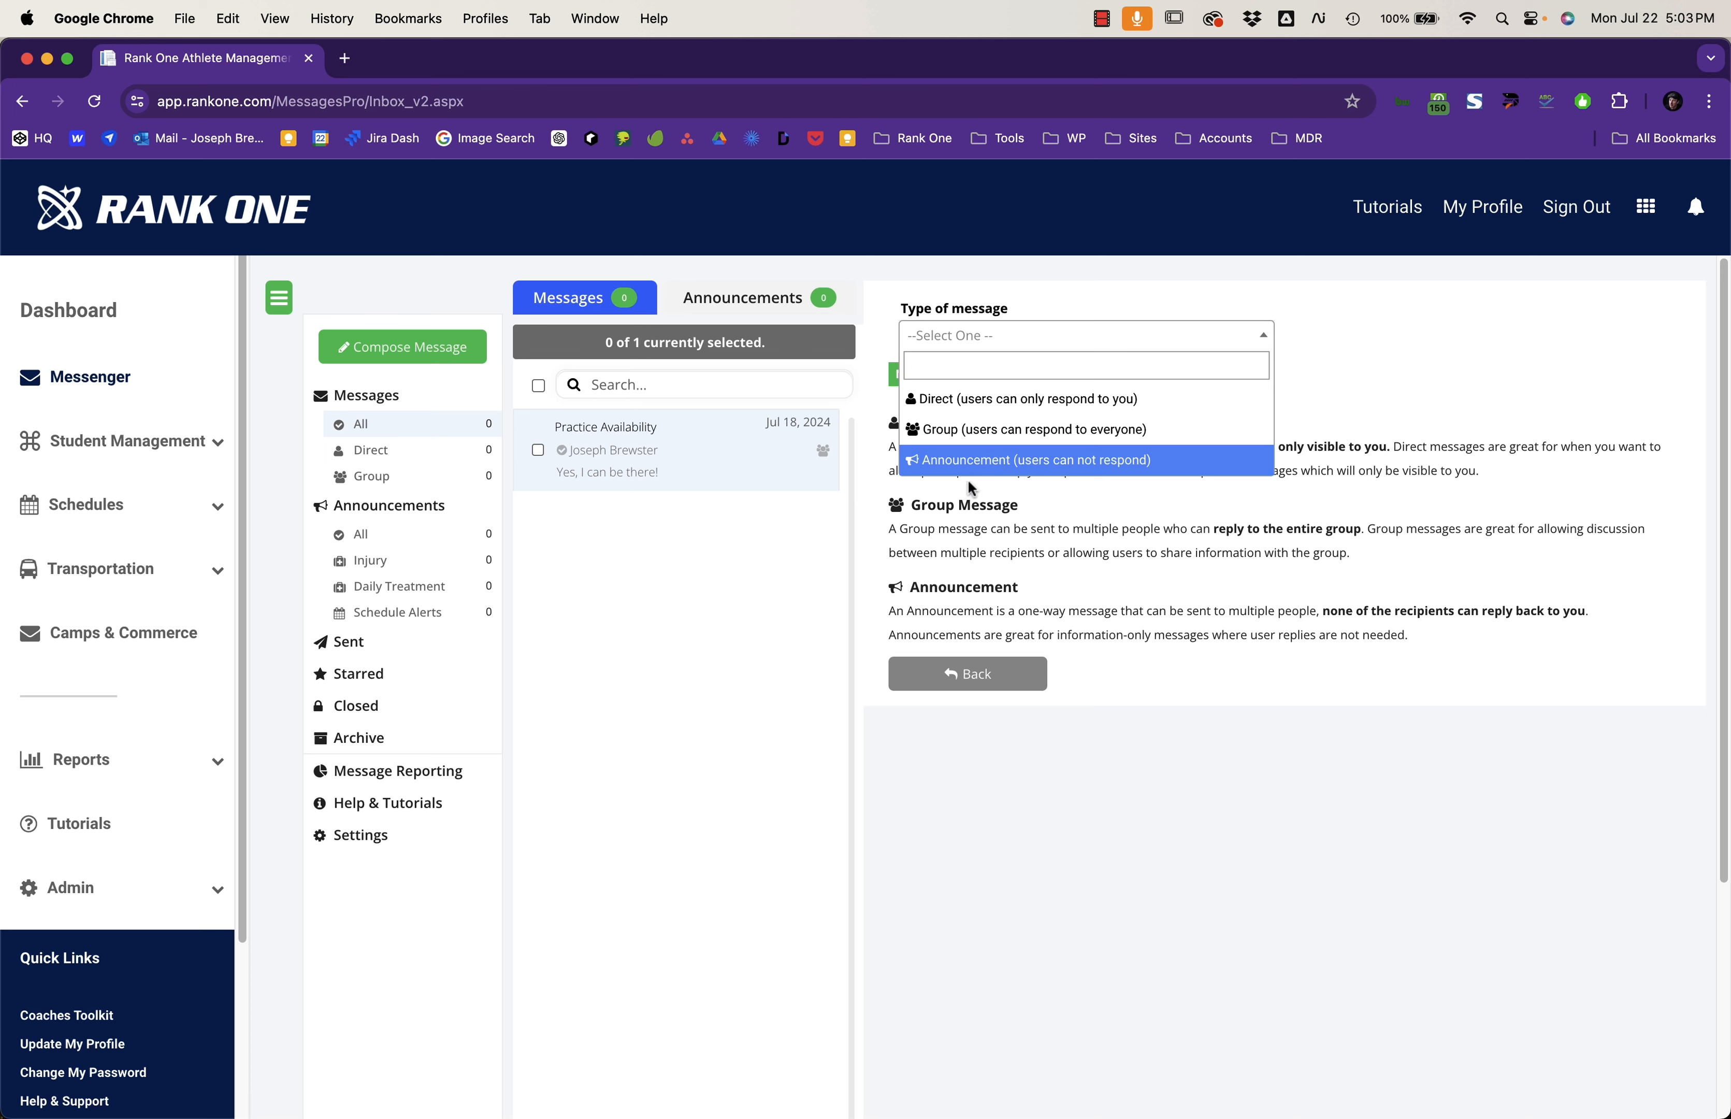
left_click(1025, 429)
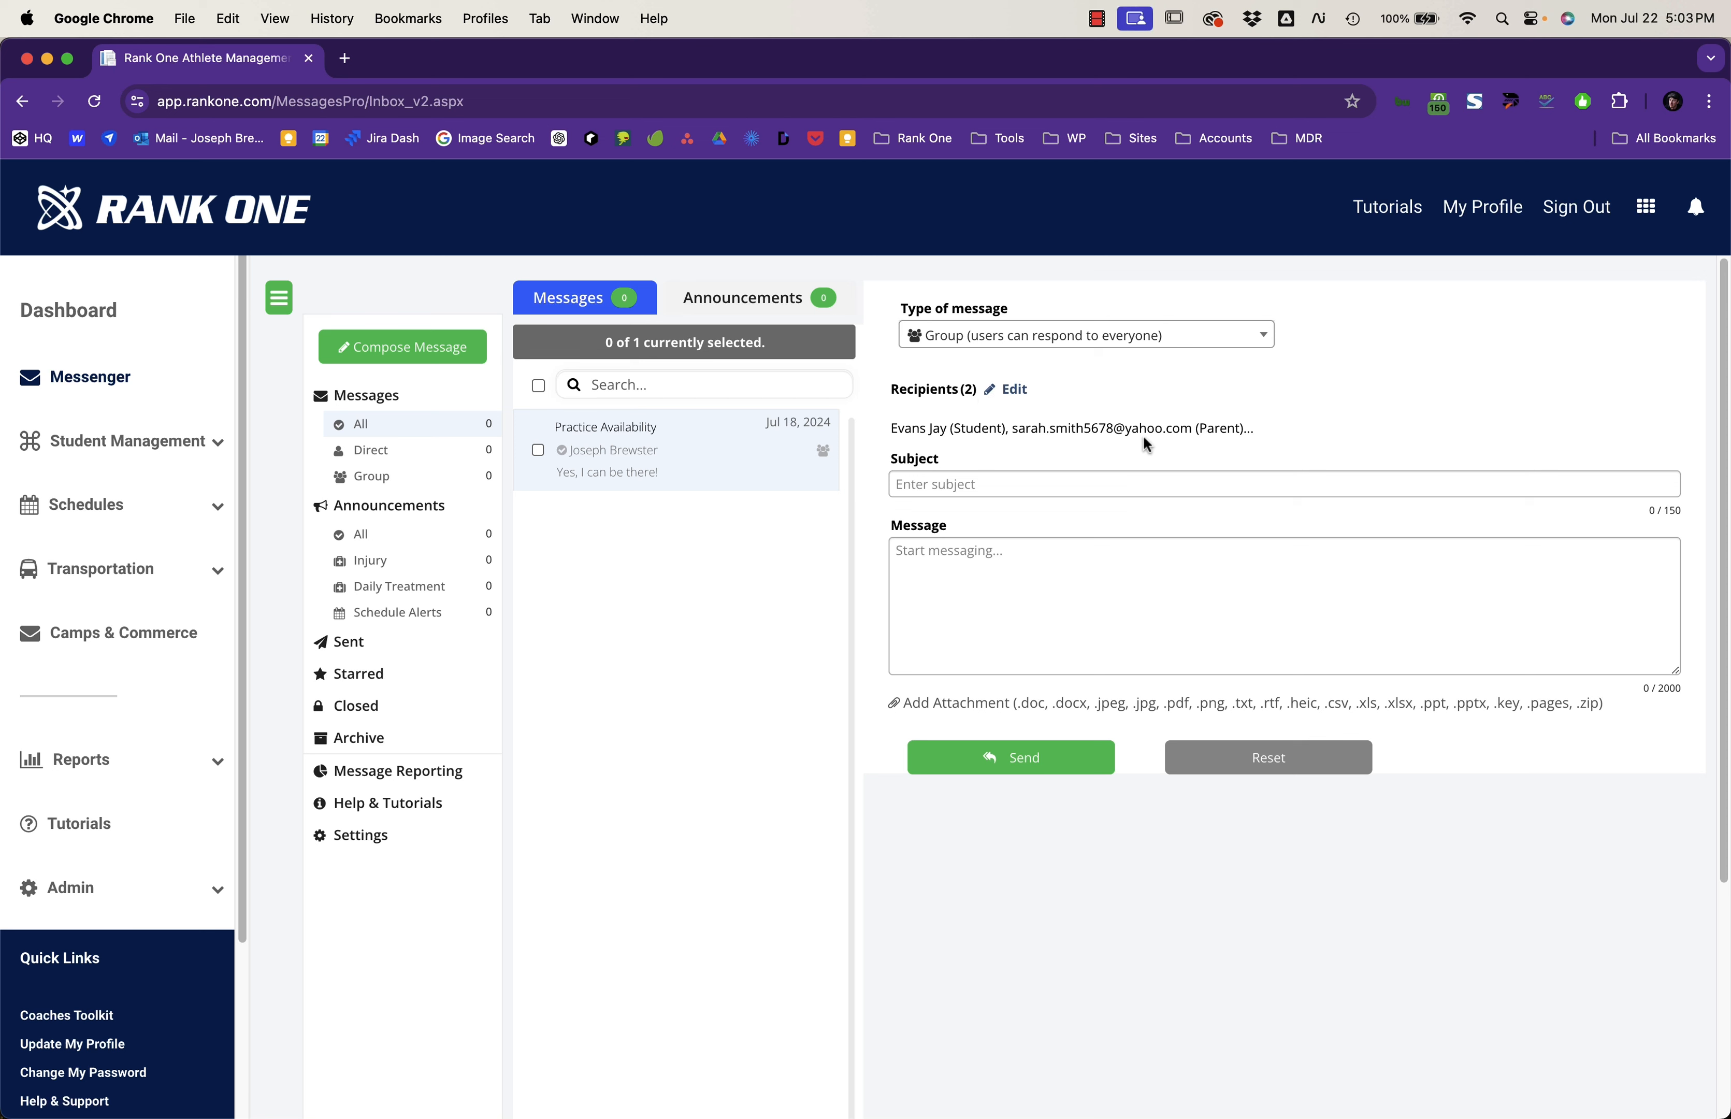
Step: Enter "Game next week" as the subject of the group message
left_click(960, 480)
type("t")
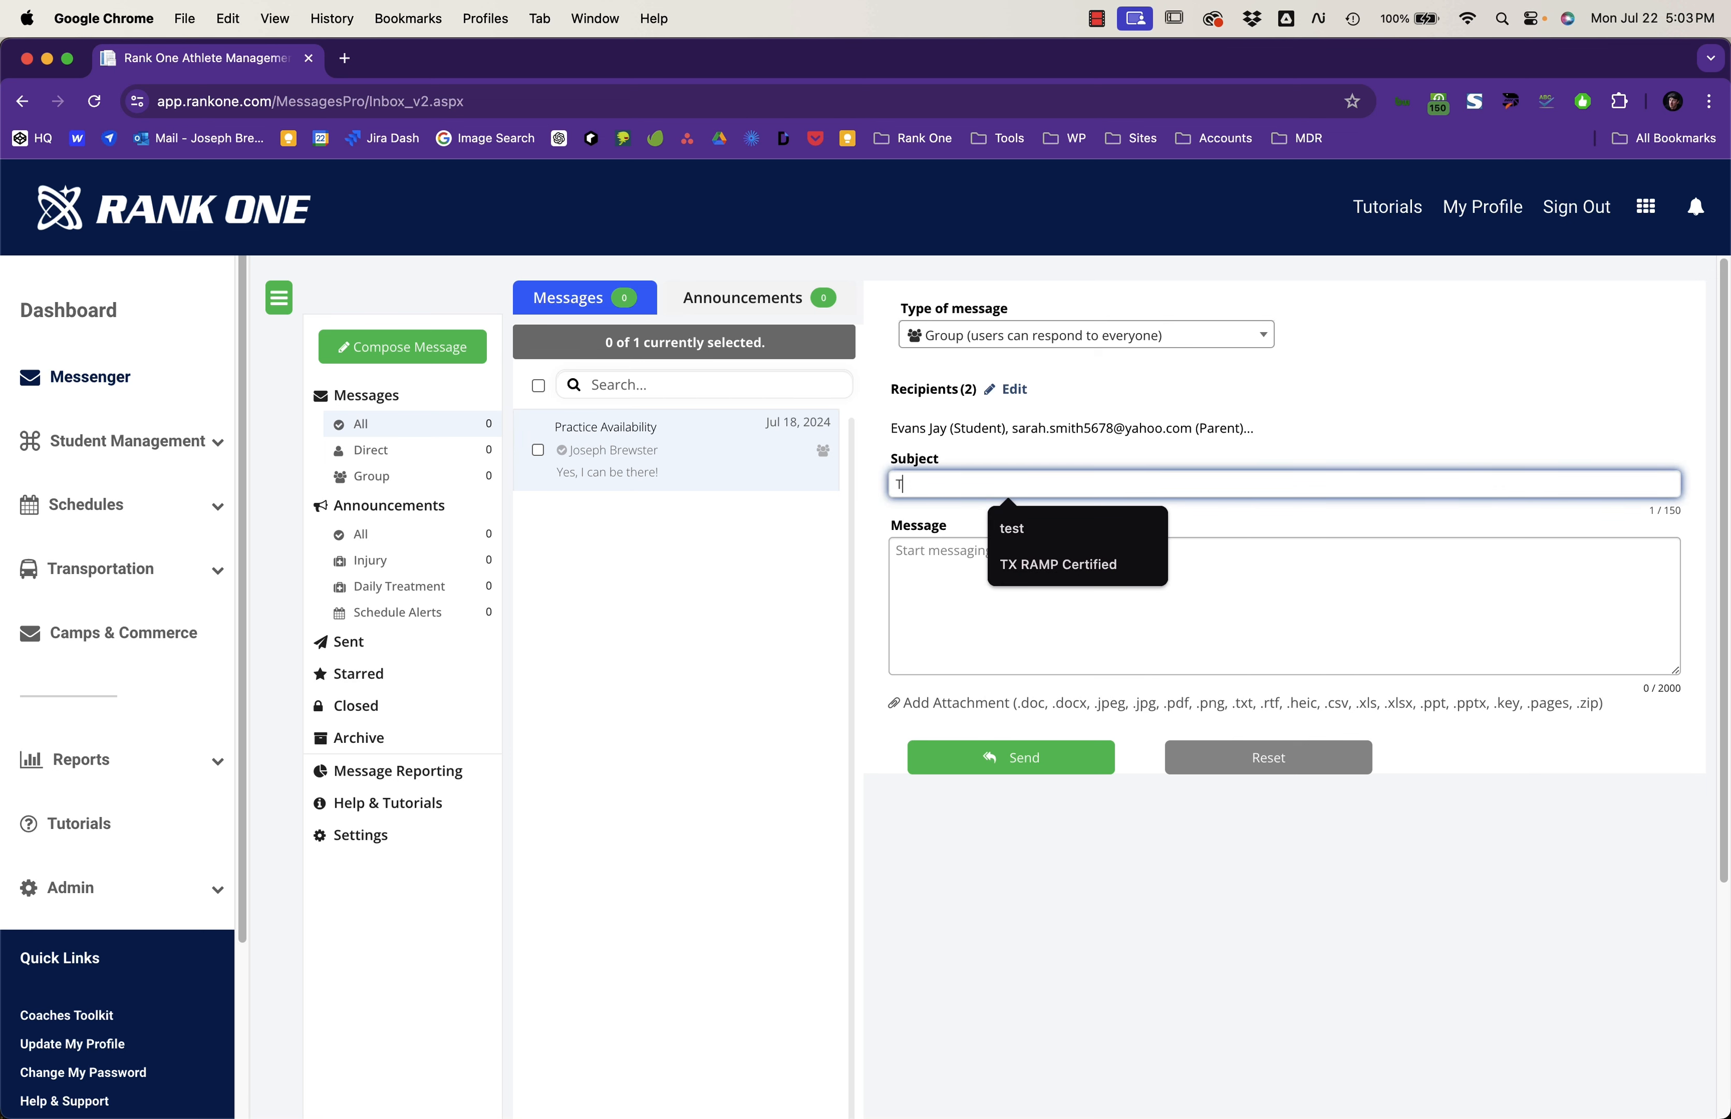
key("BackSpace")
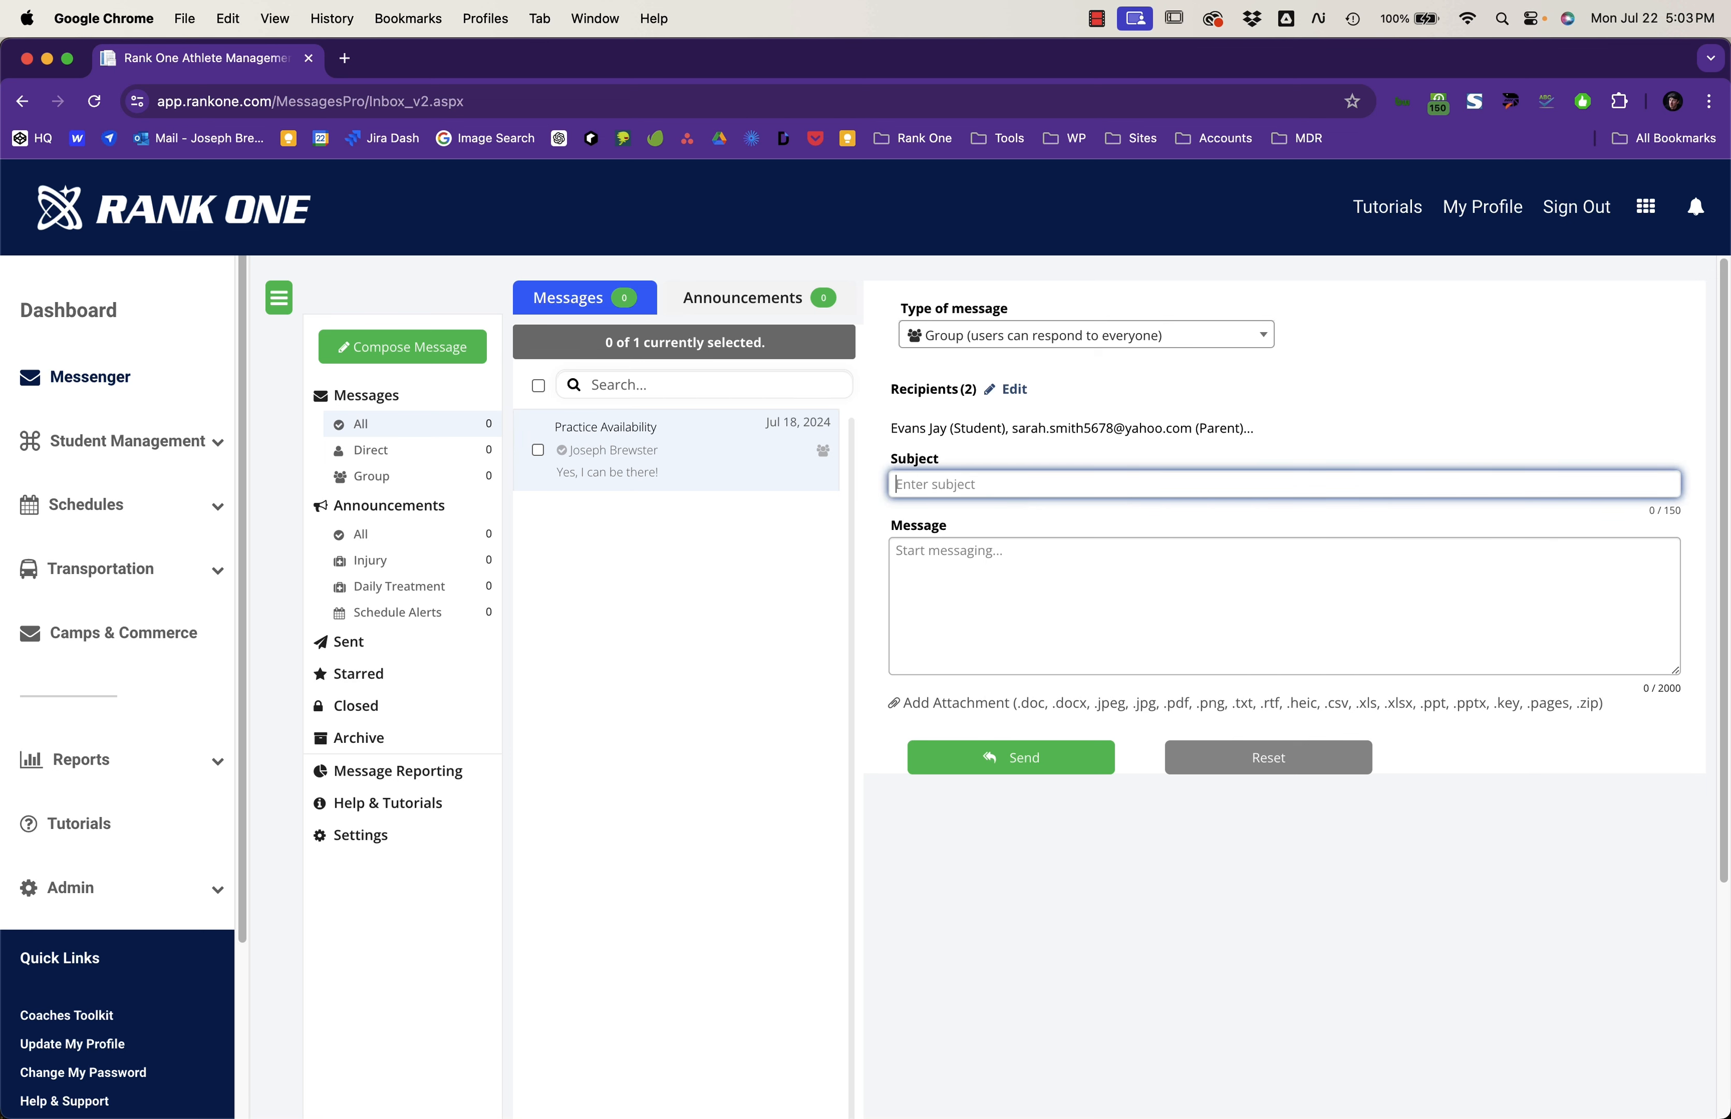
type("Game next week")
key("Tab")
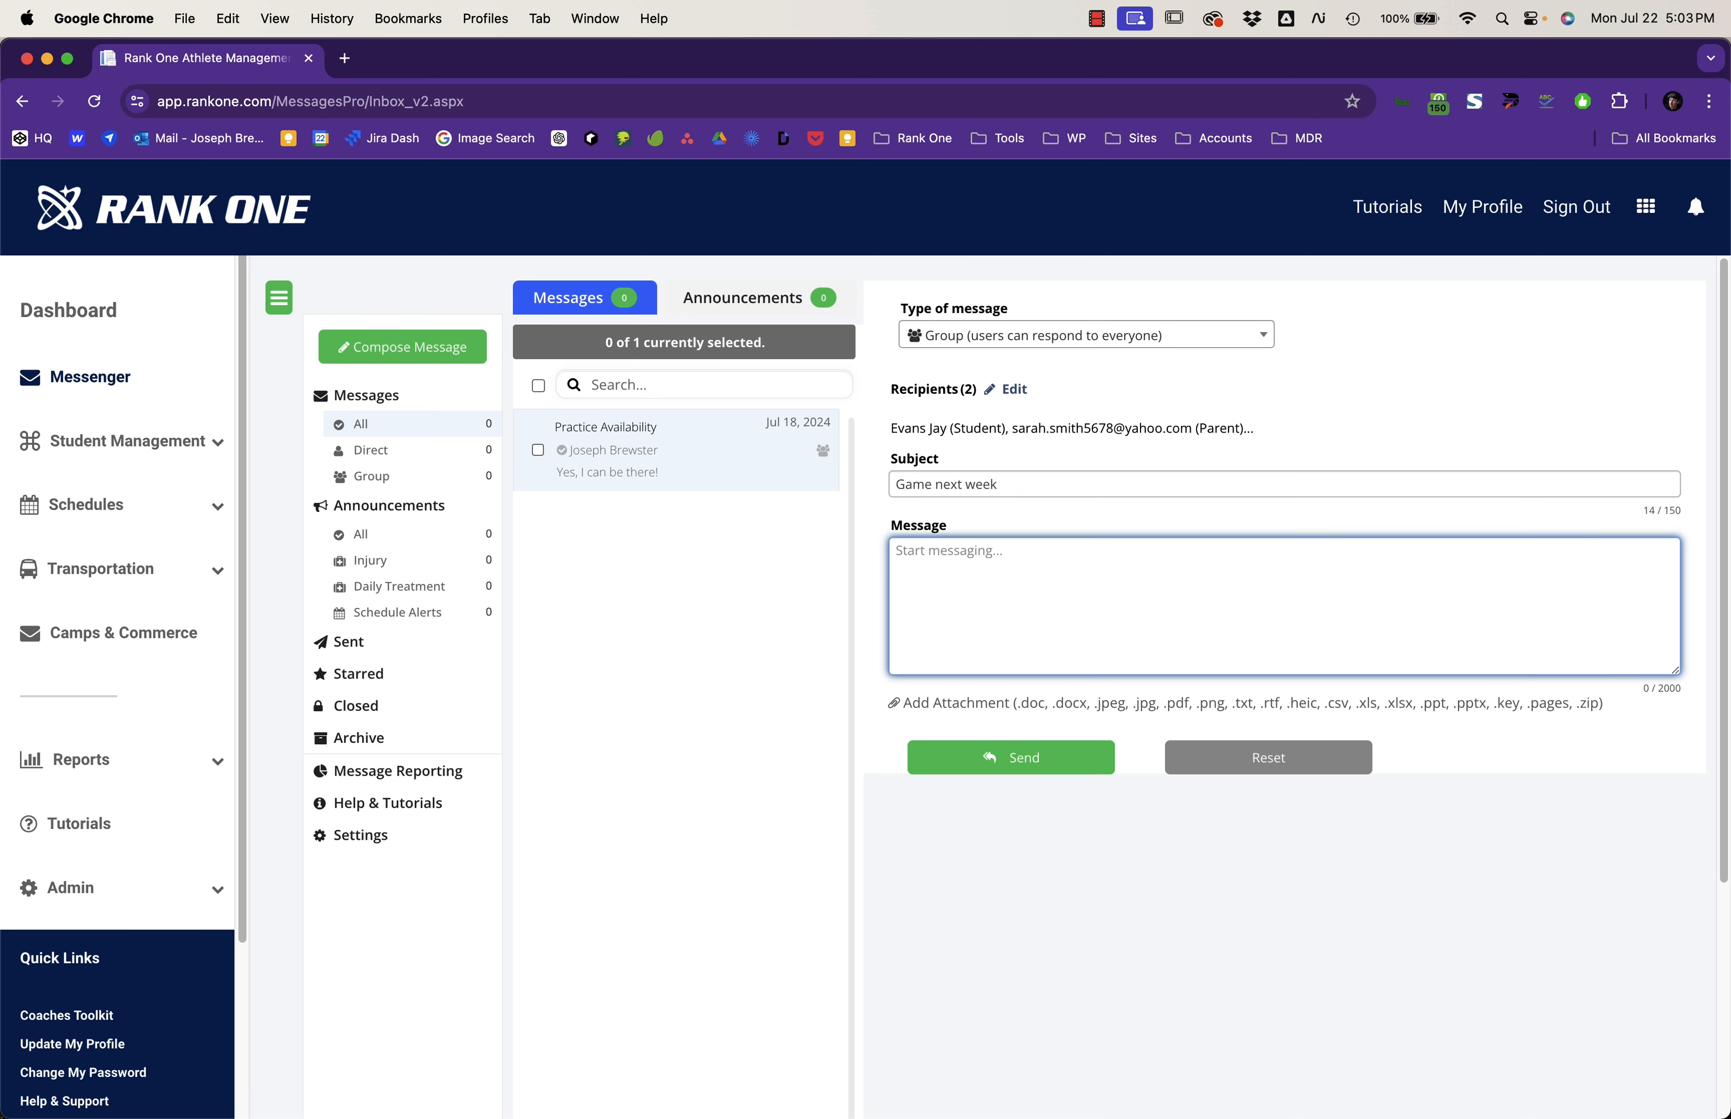
Step: Write "There has been a schedule change" as the message text and send it as a Group message
type("Ther")
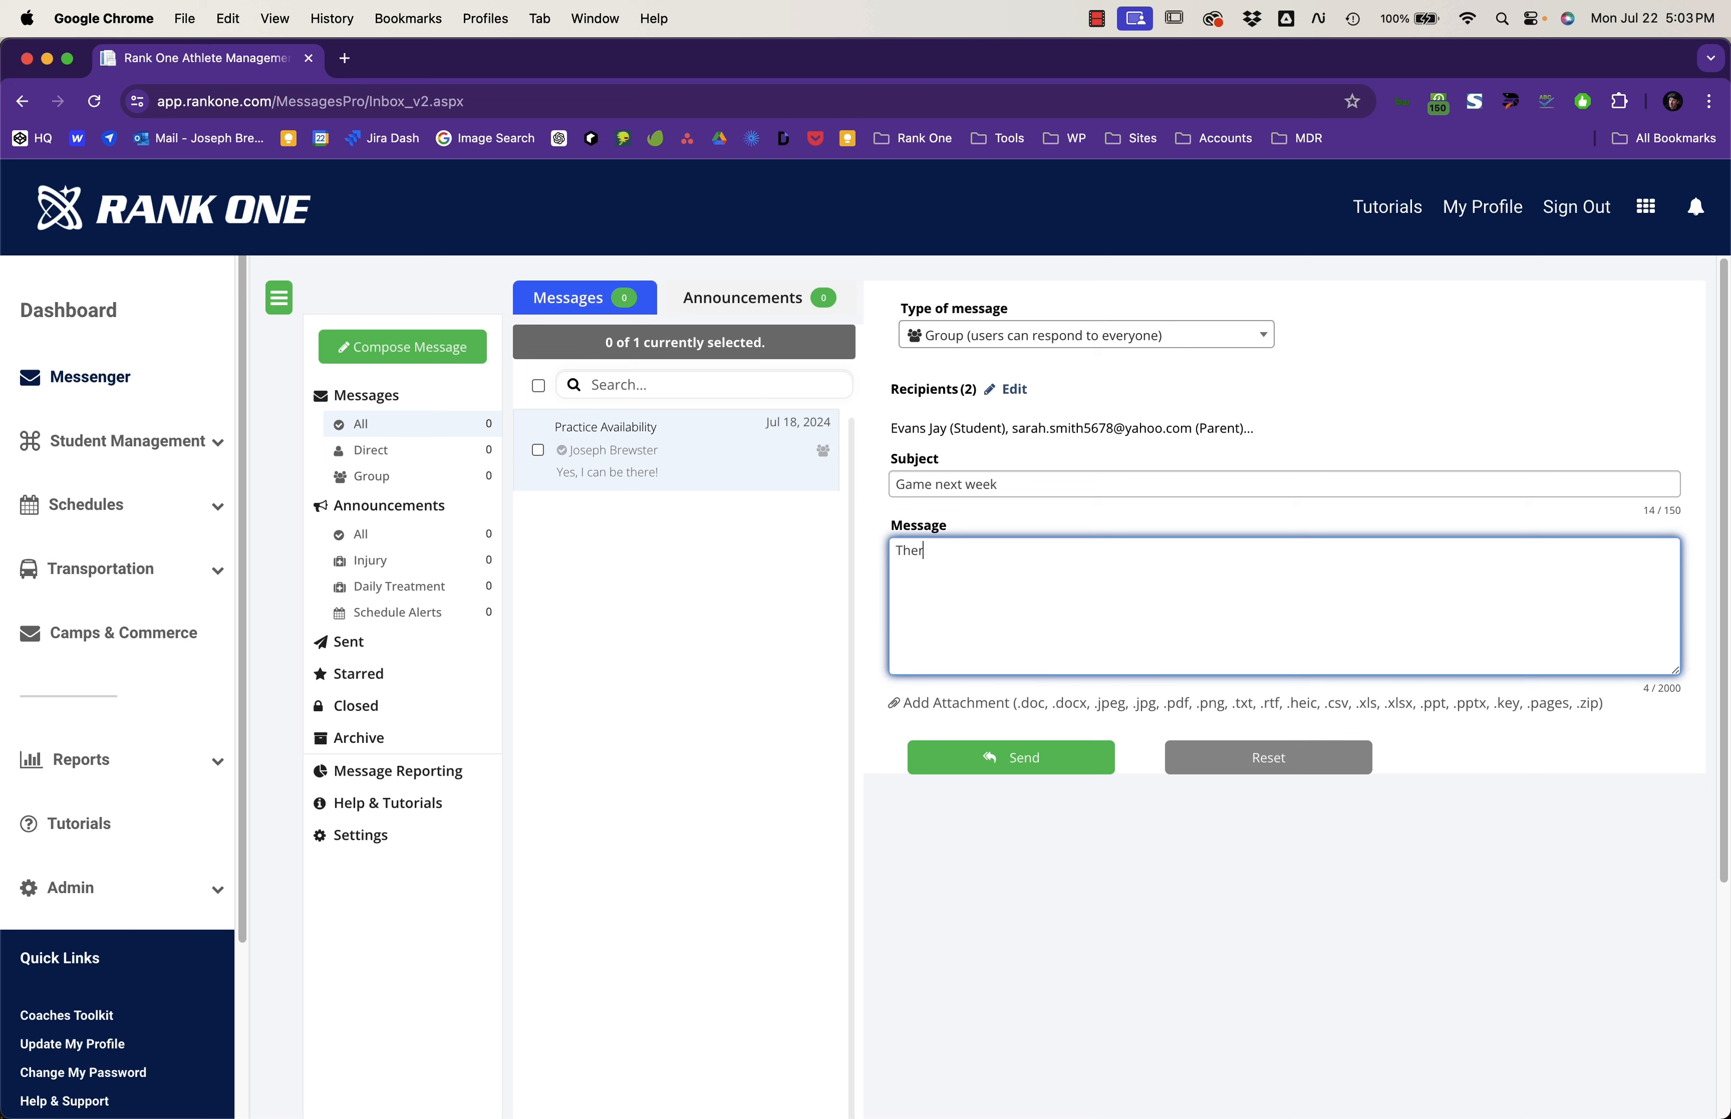
type("e has been a schedule change")
left_click(976, 340)
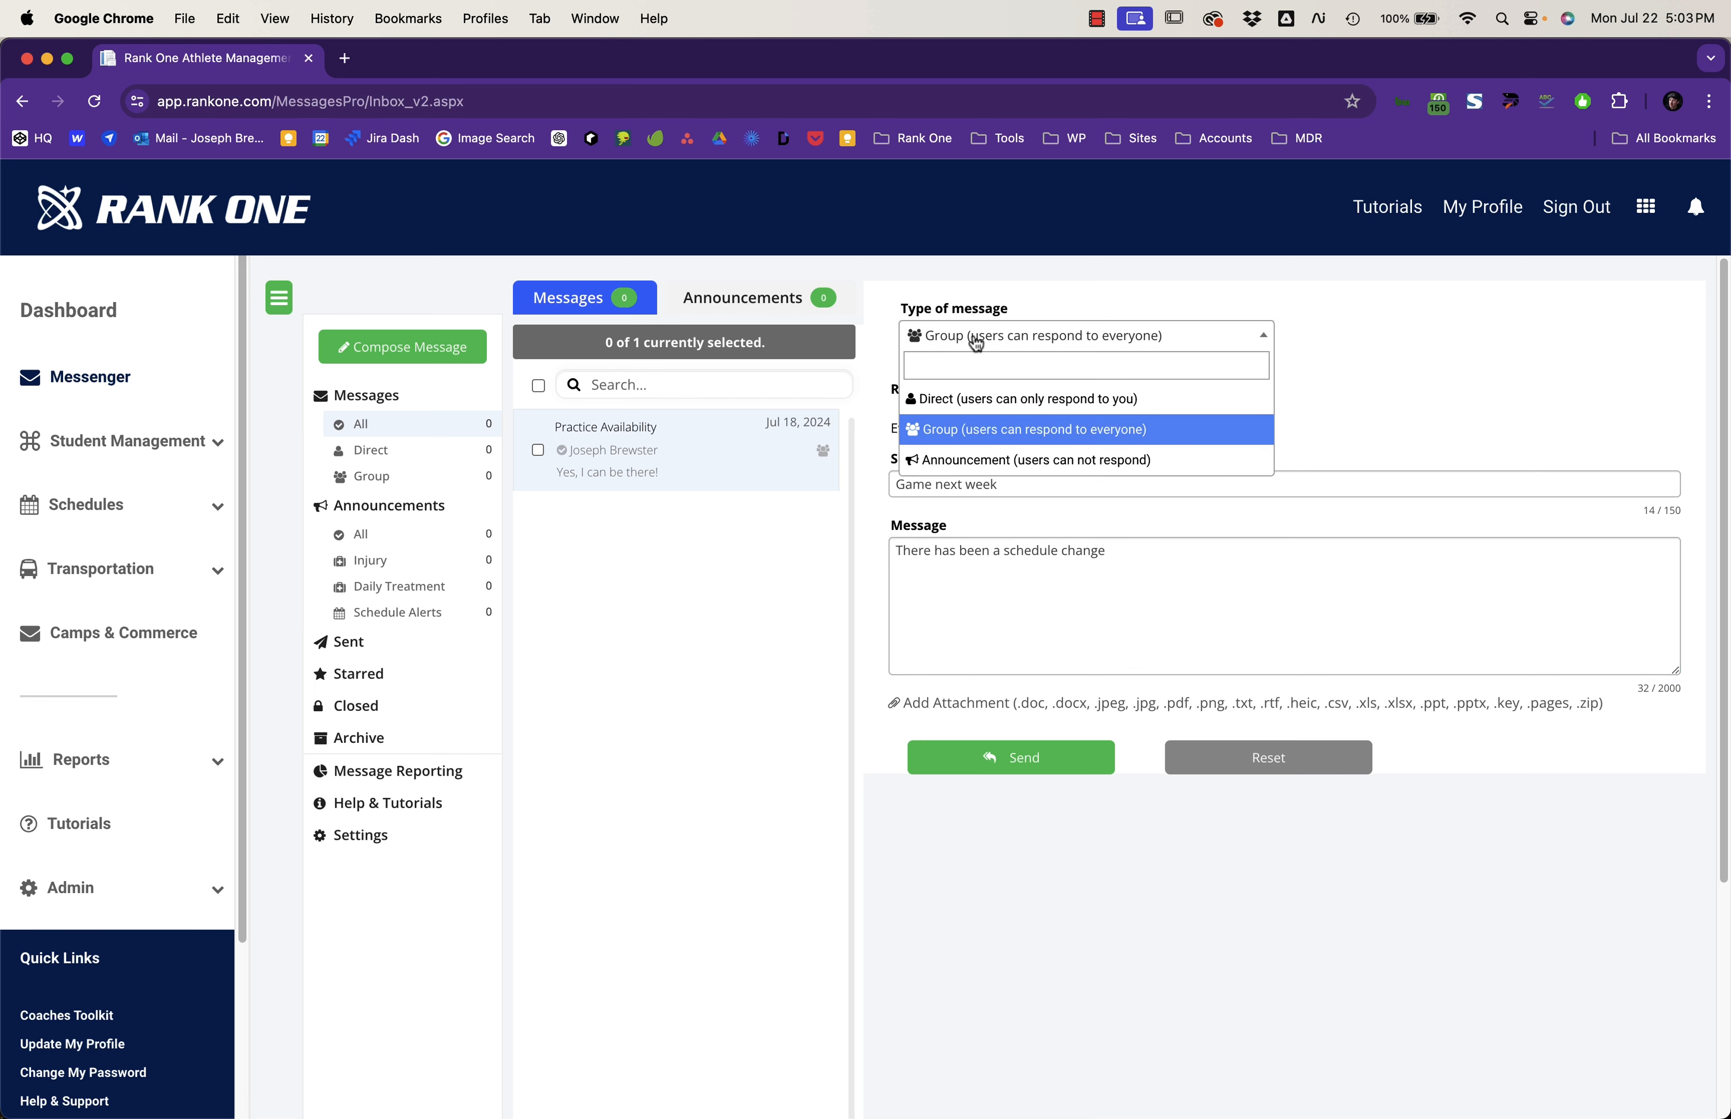
left_click(1443, 386)
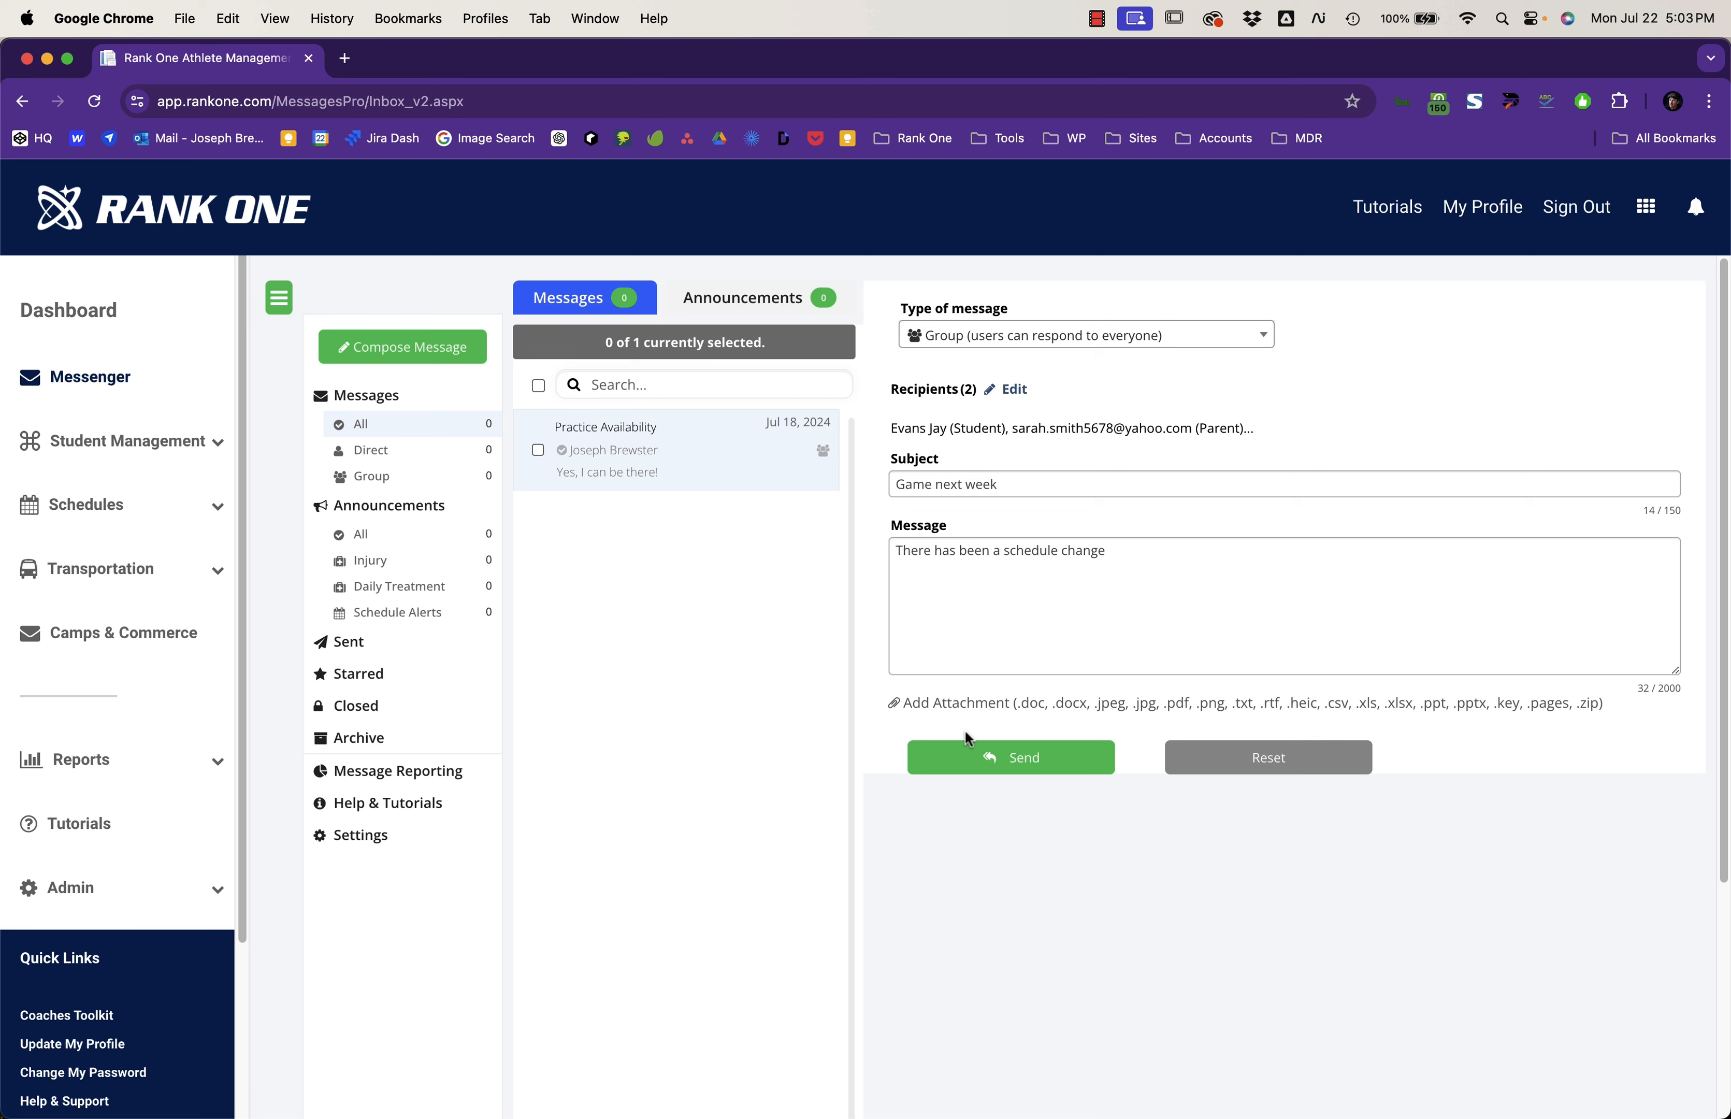
left_click(987, 761)
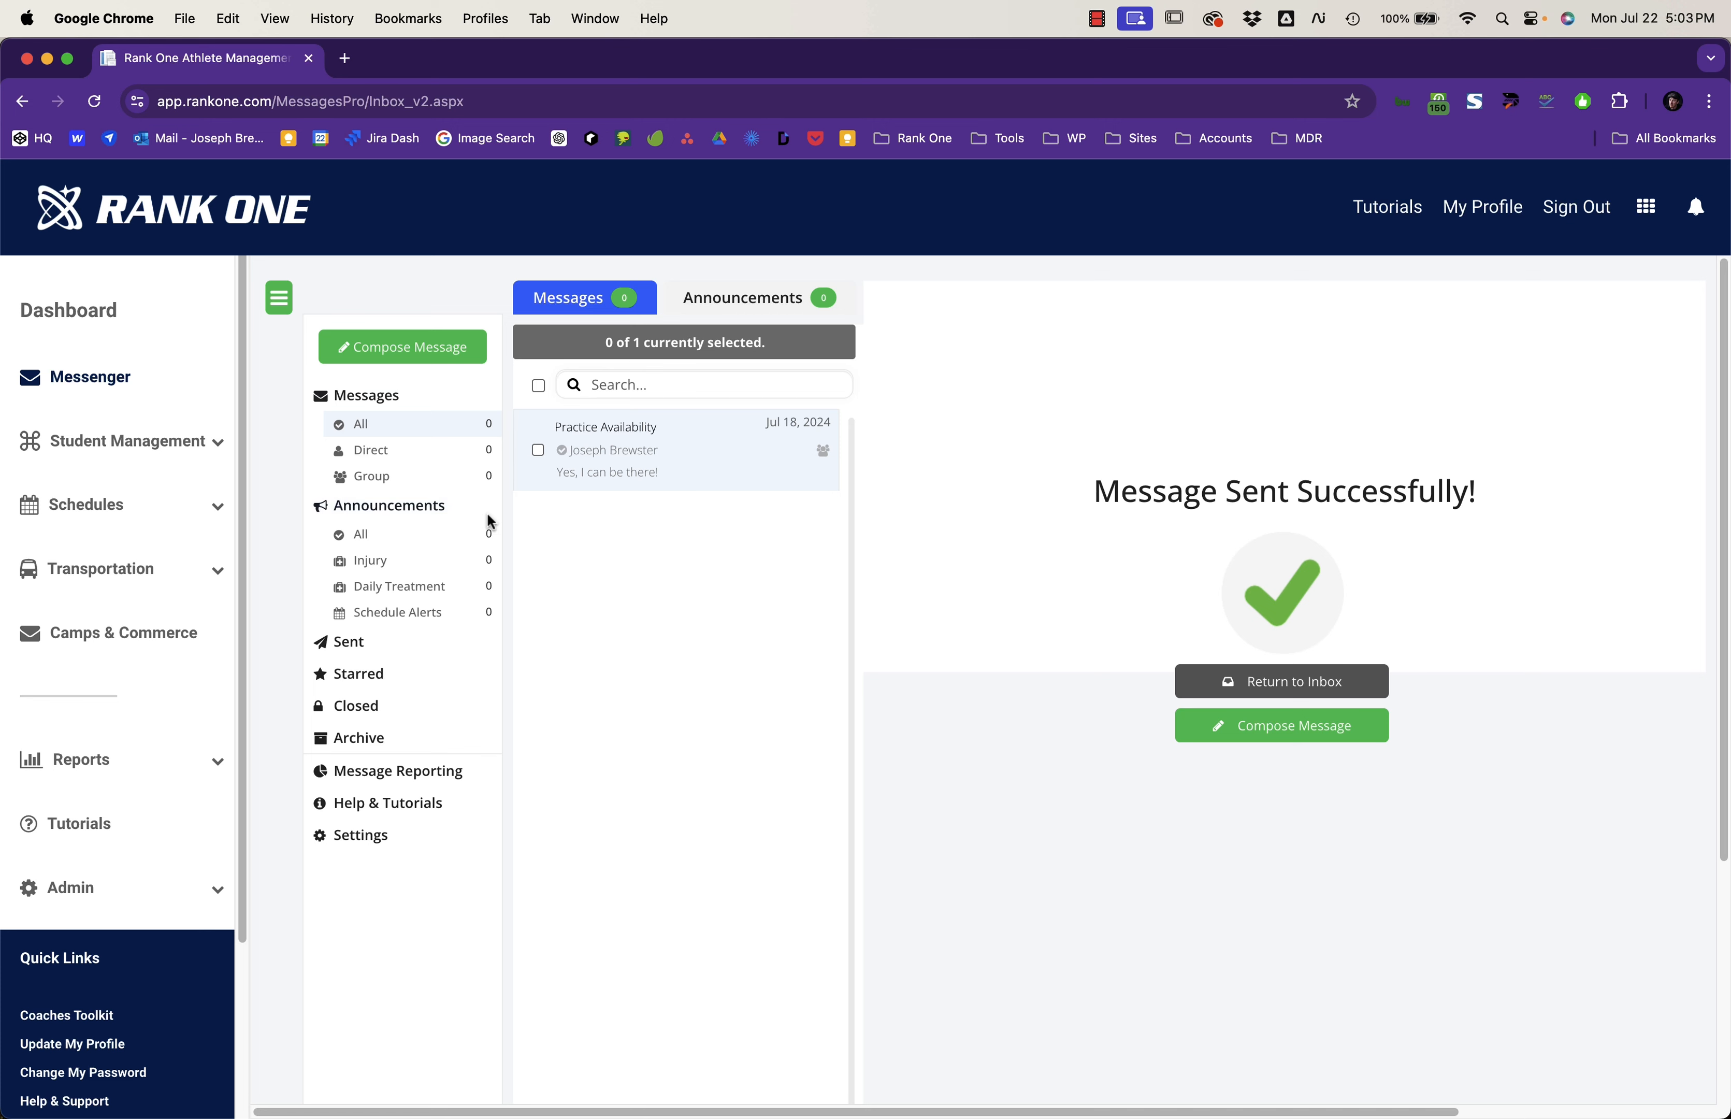
Step: Look up the "Game Next Week" message among the sent messages and open it
left_click(370, 429)
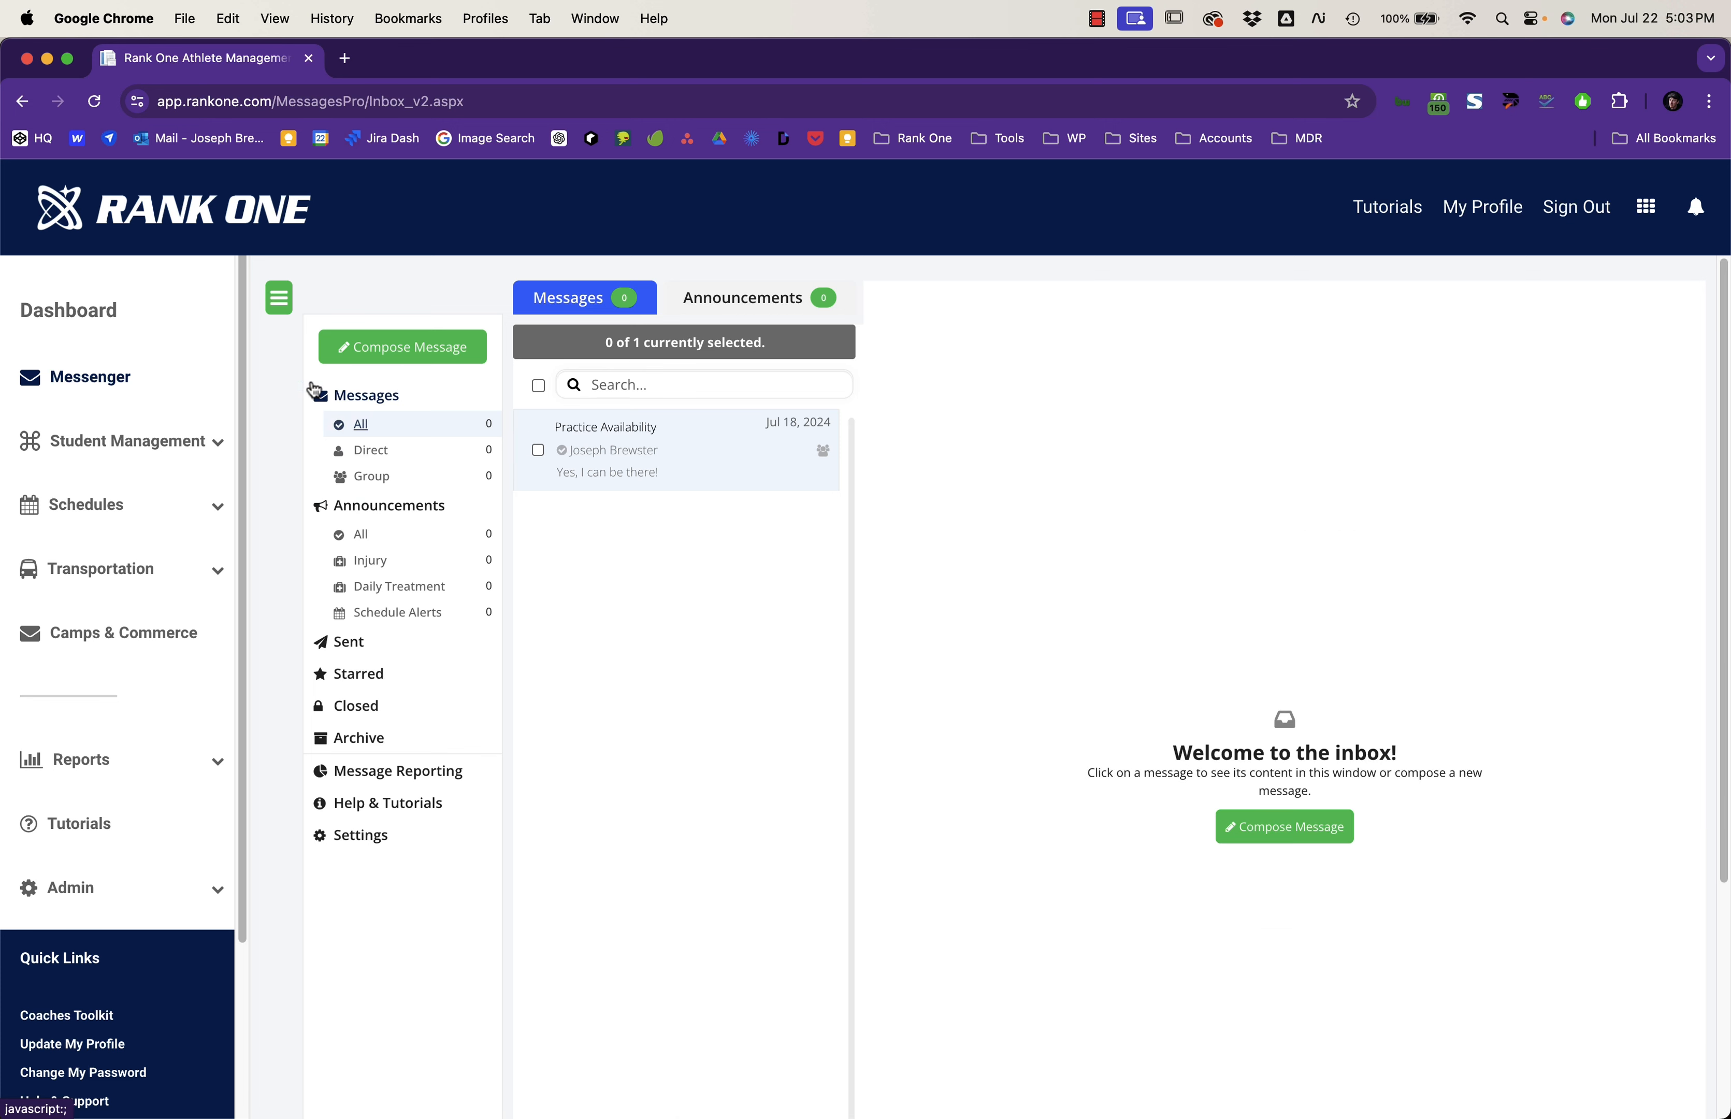
left_click(425, 648)
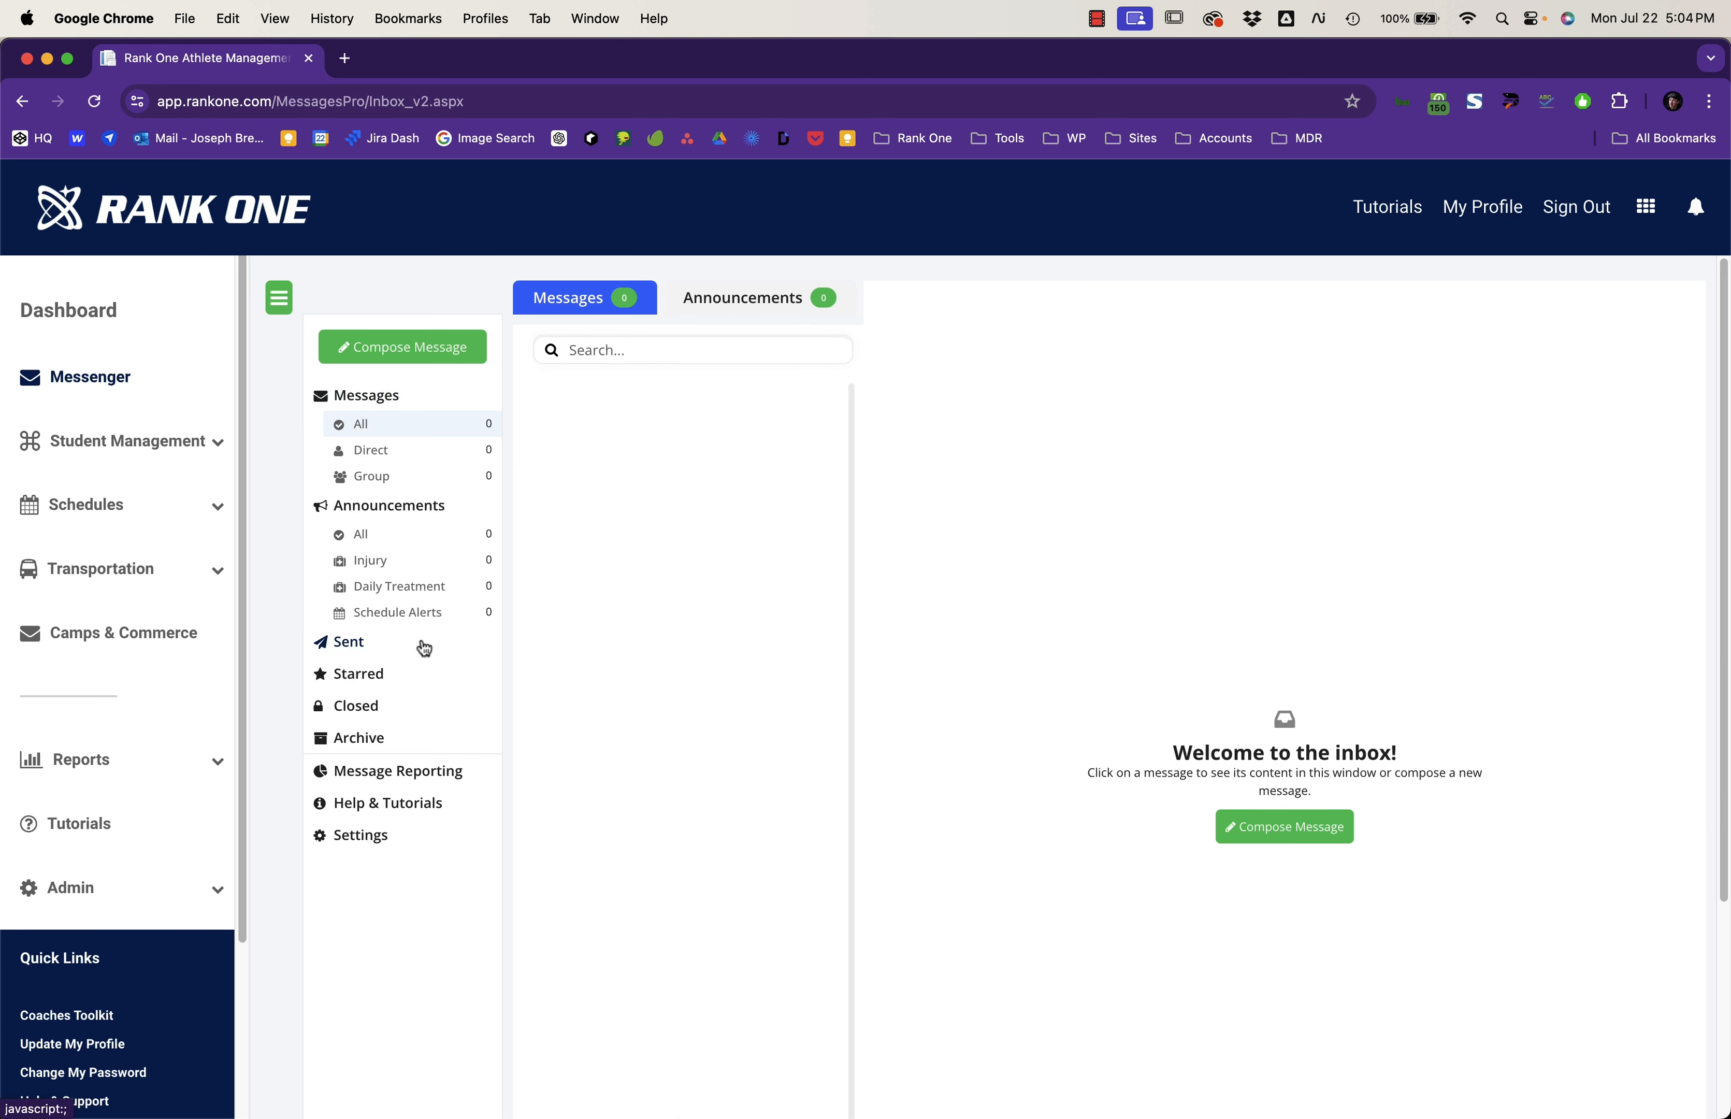
left_click(654, 389)
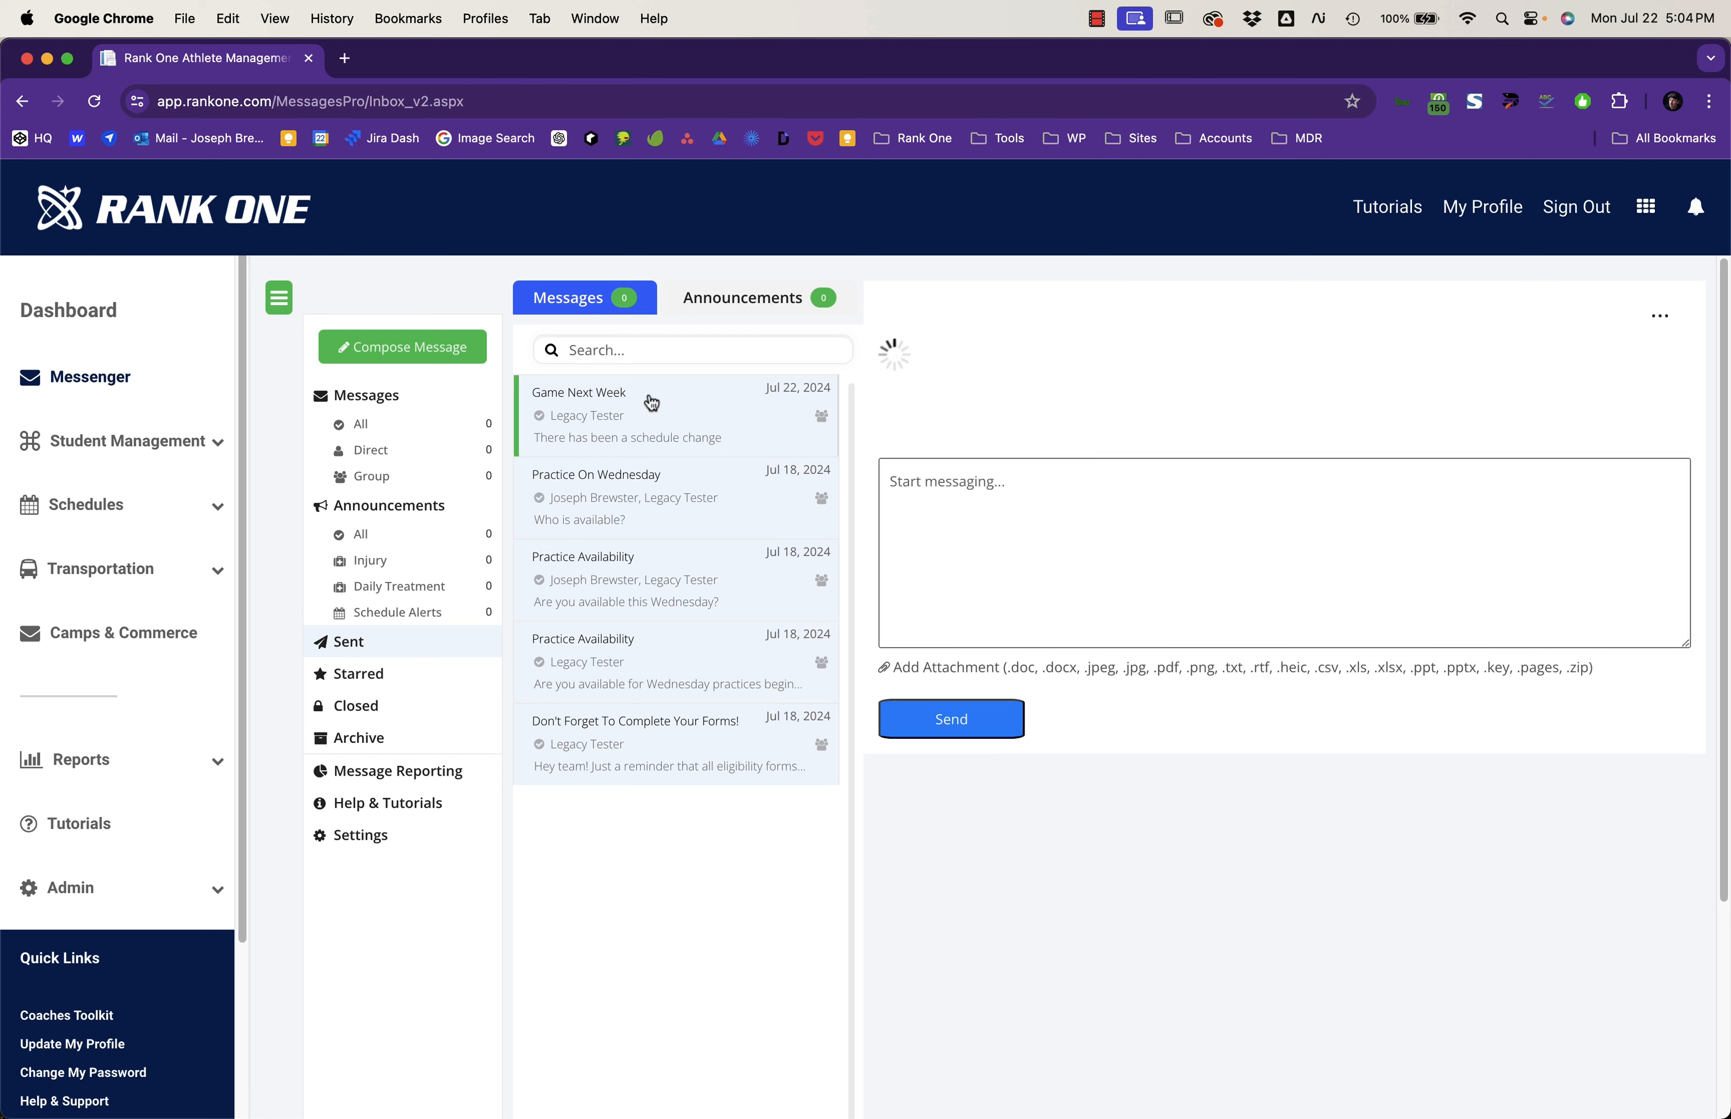
Step: Check where messages appear in the inbox and on the Dashboard, and return to the Messenger
left_click(385, 424)
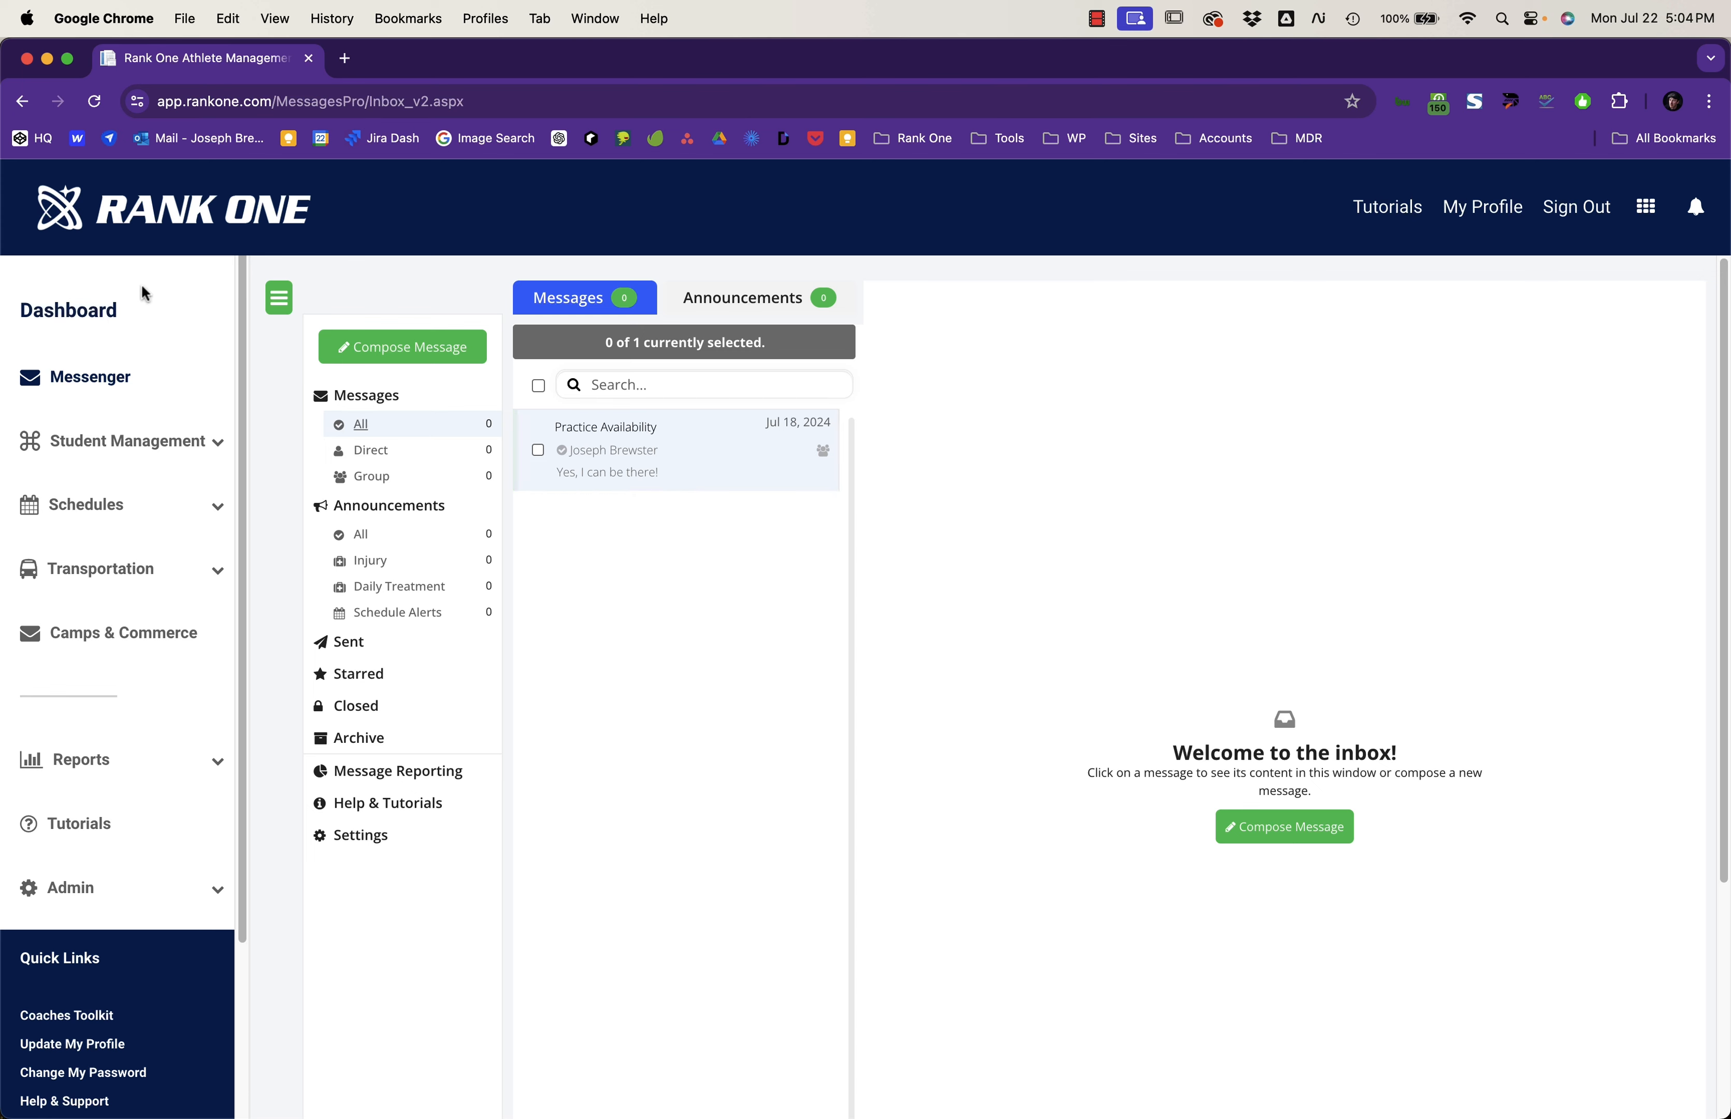
left_click(80, 311)
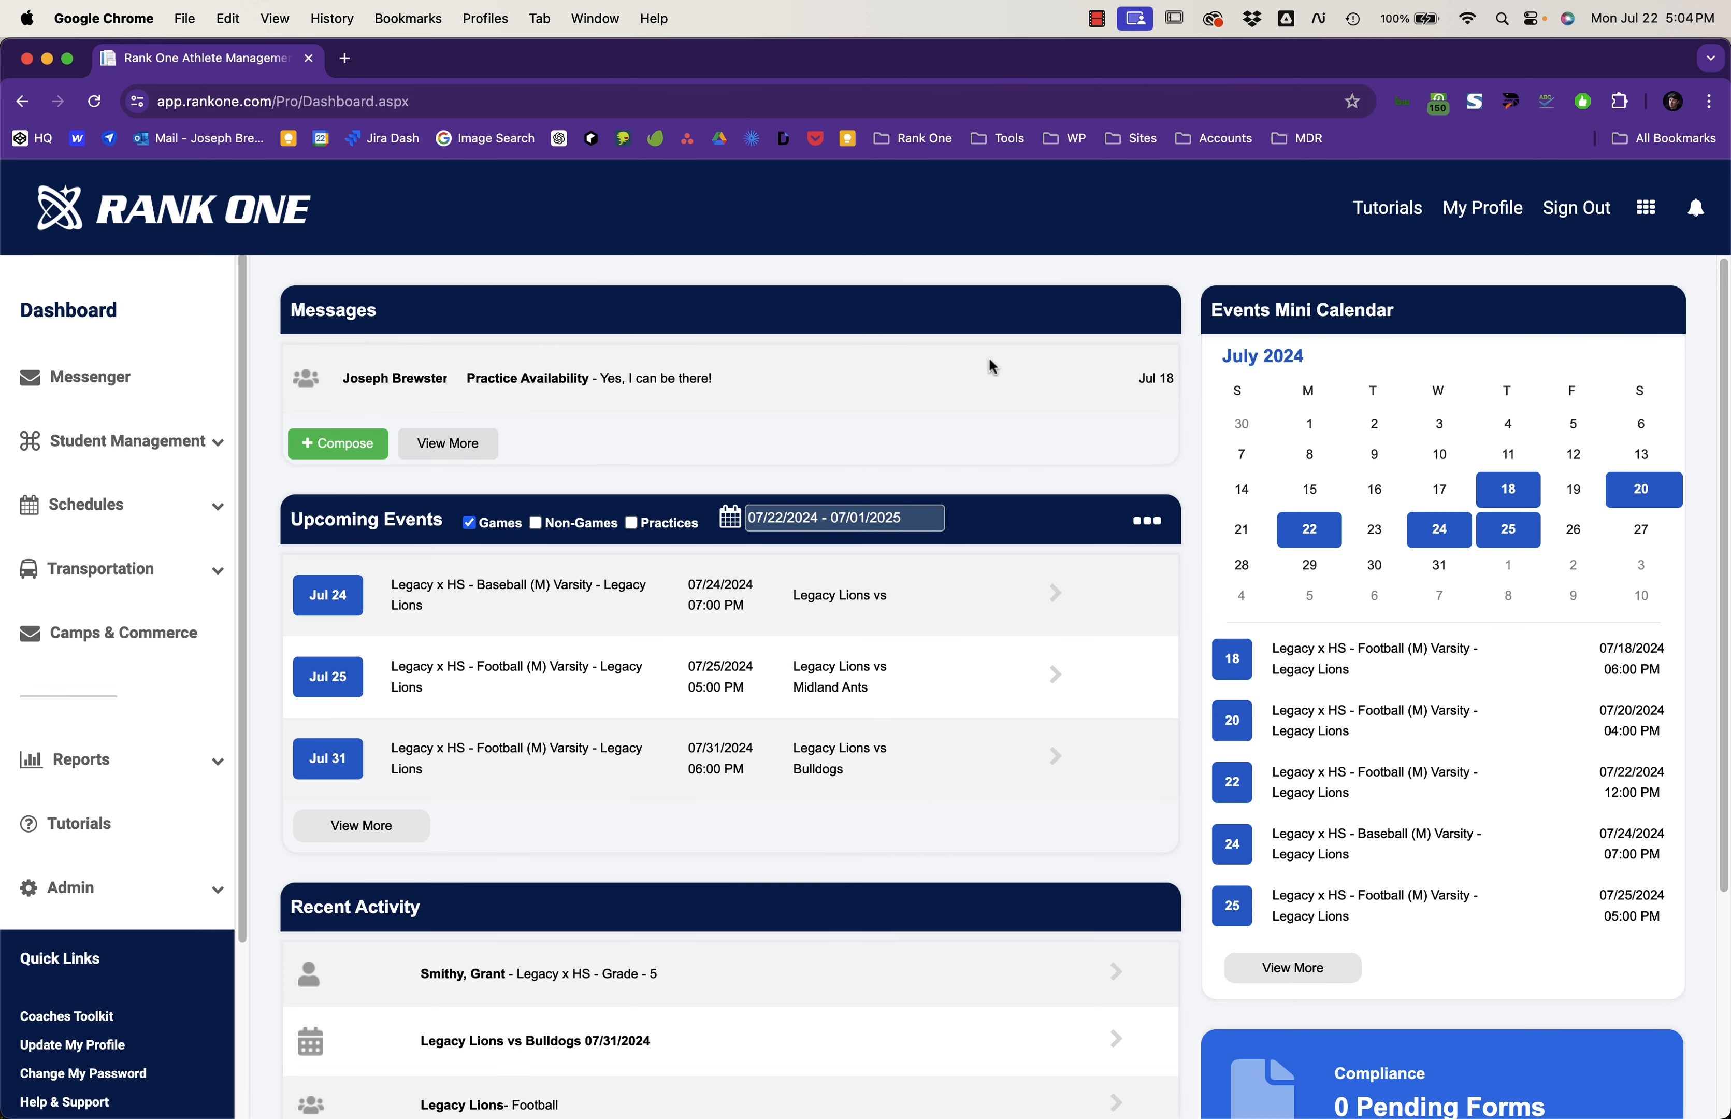
left_click(126, 380)
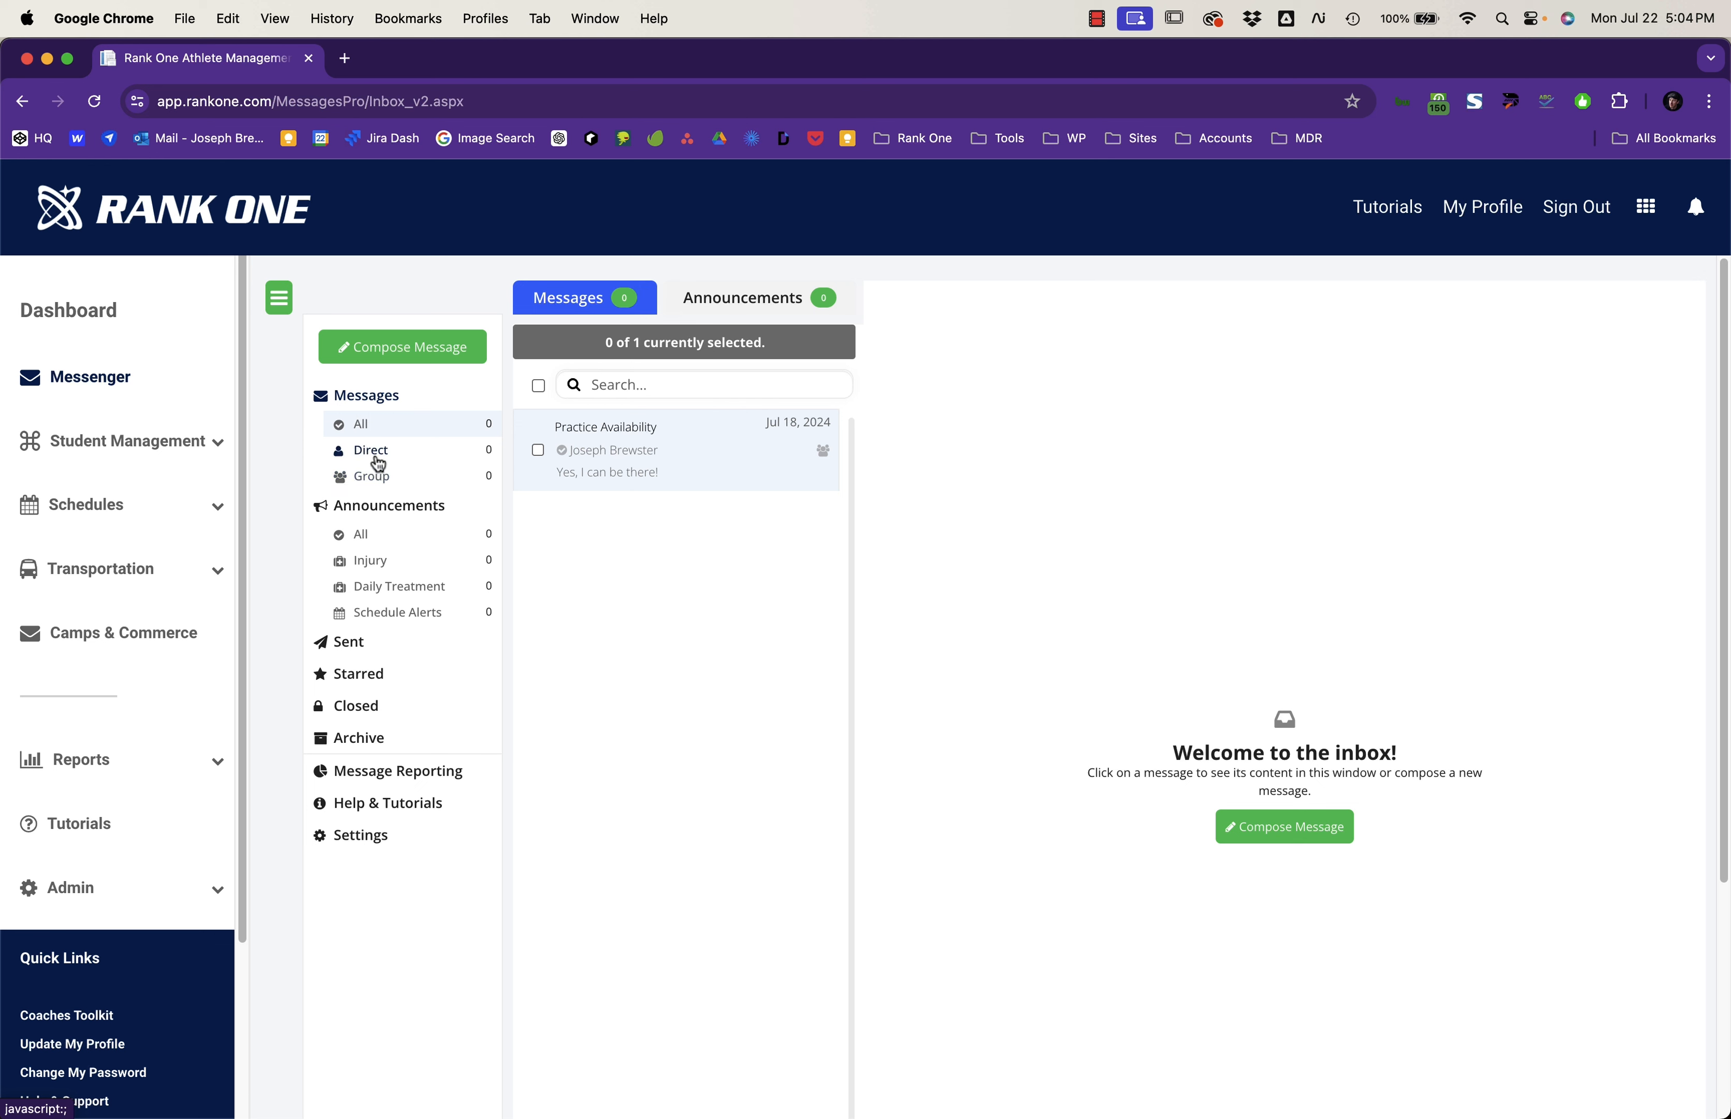
Step: Examine the inbox categories: Direct and Group messages, and the All, Injury, Daily Treatment and Schedule Alerts announcements, returning to all messages
left_click(396, 458)
left_click(404, 477)
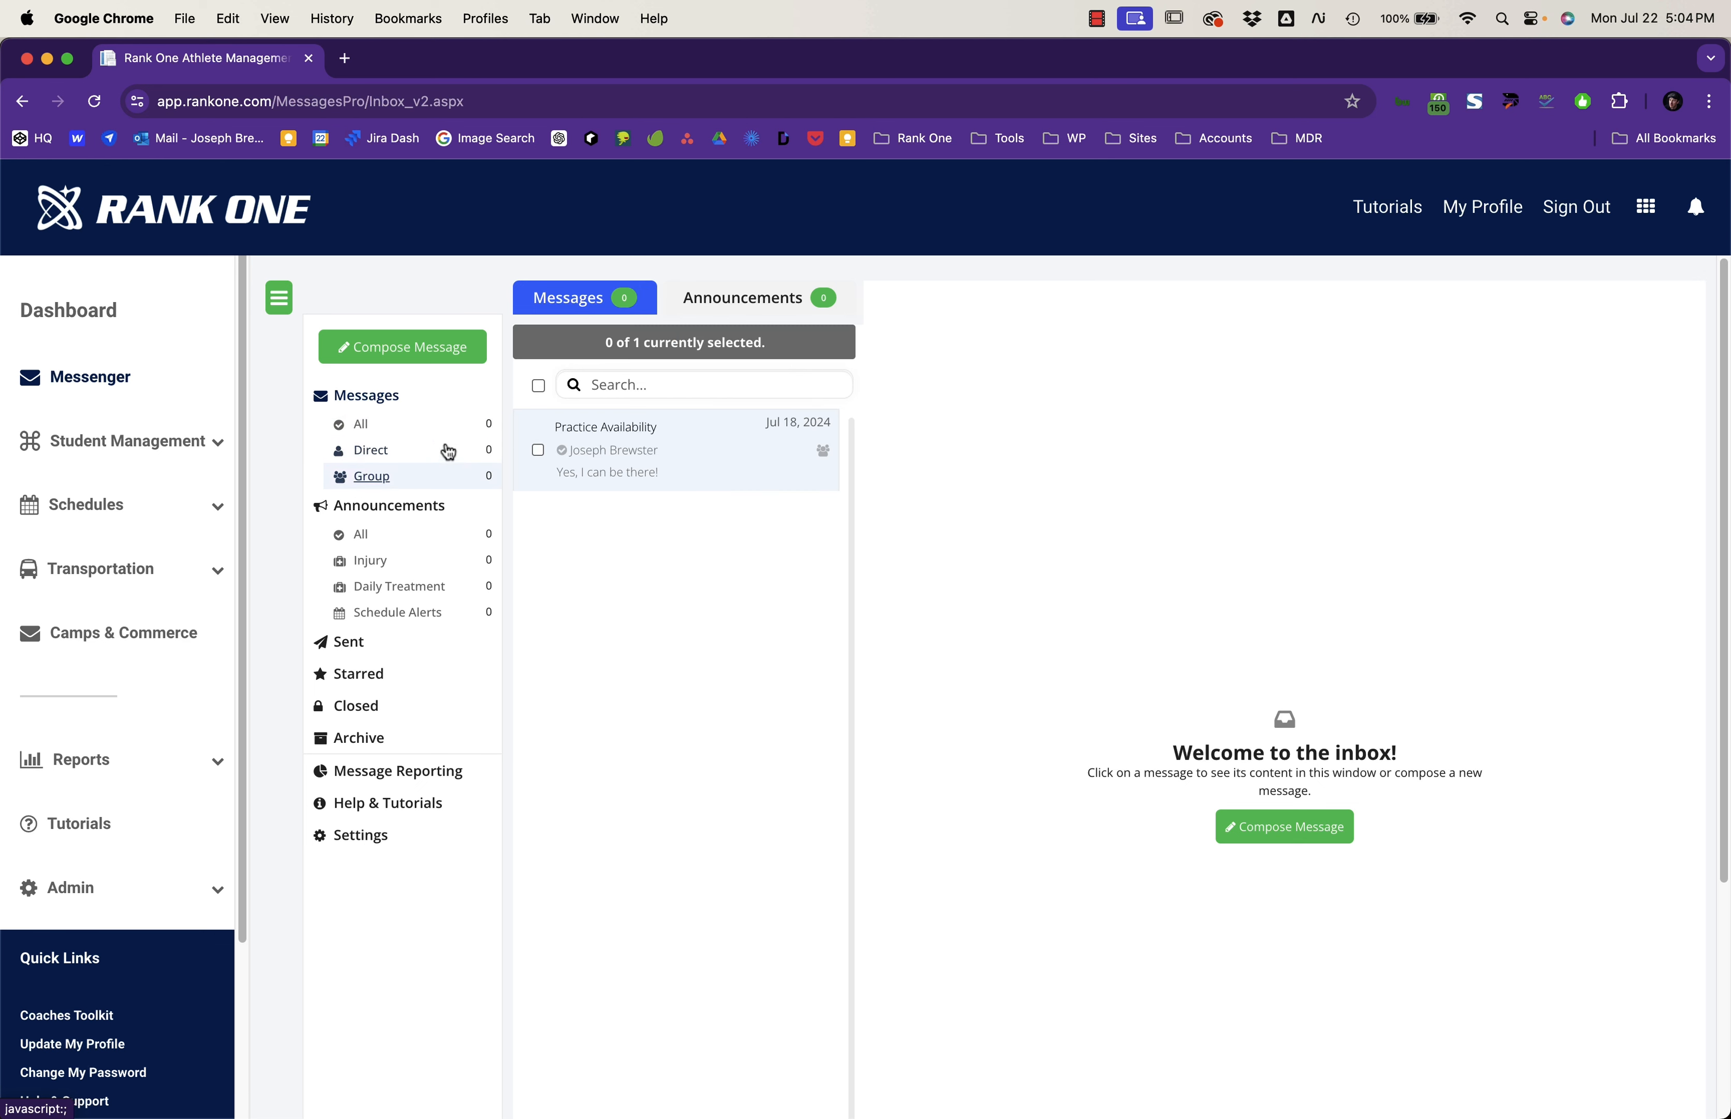
left_click(412, 540)
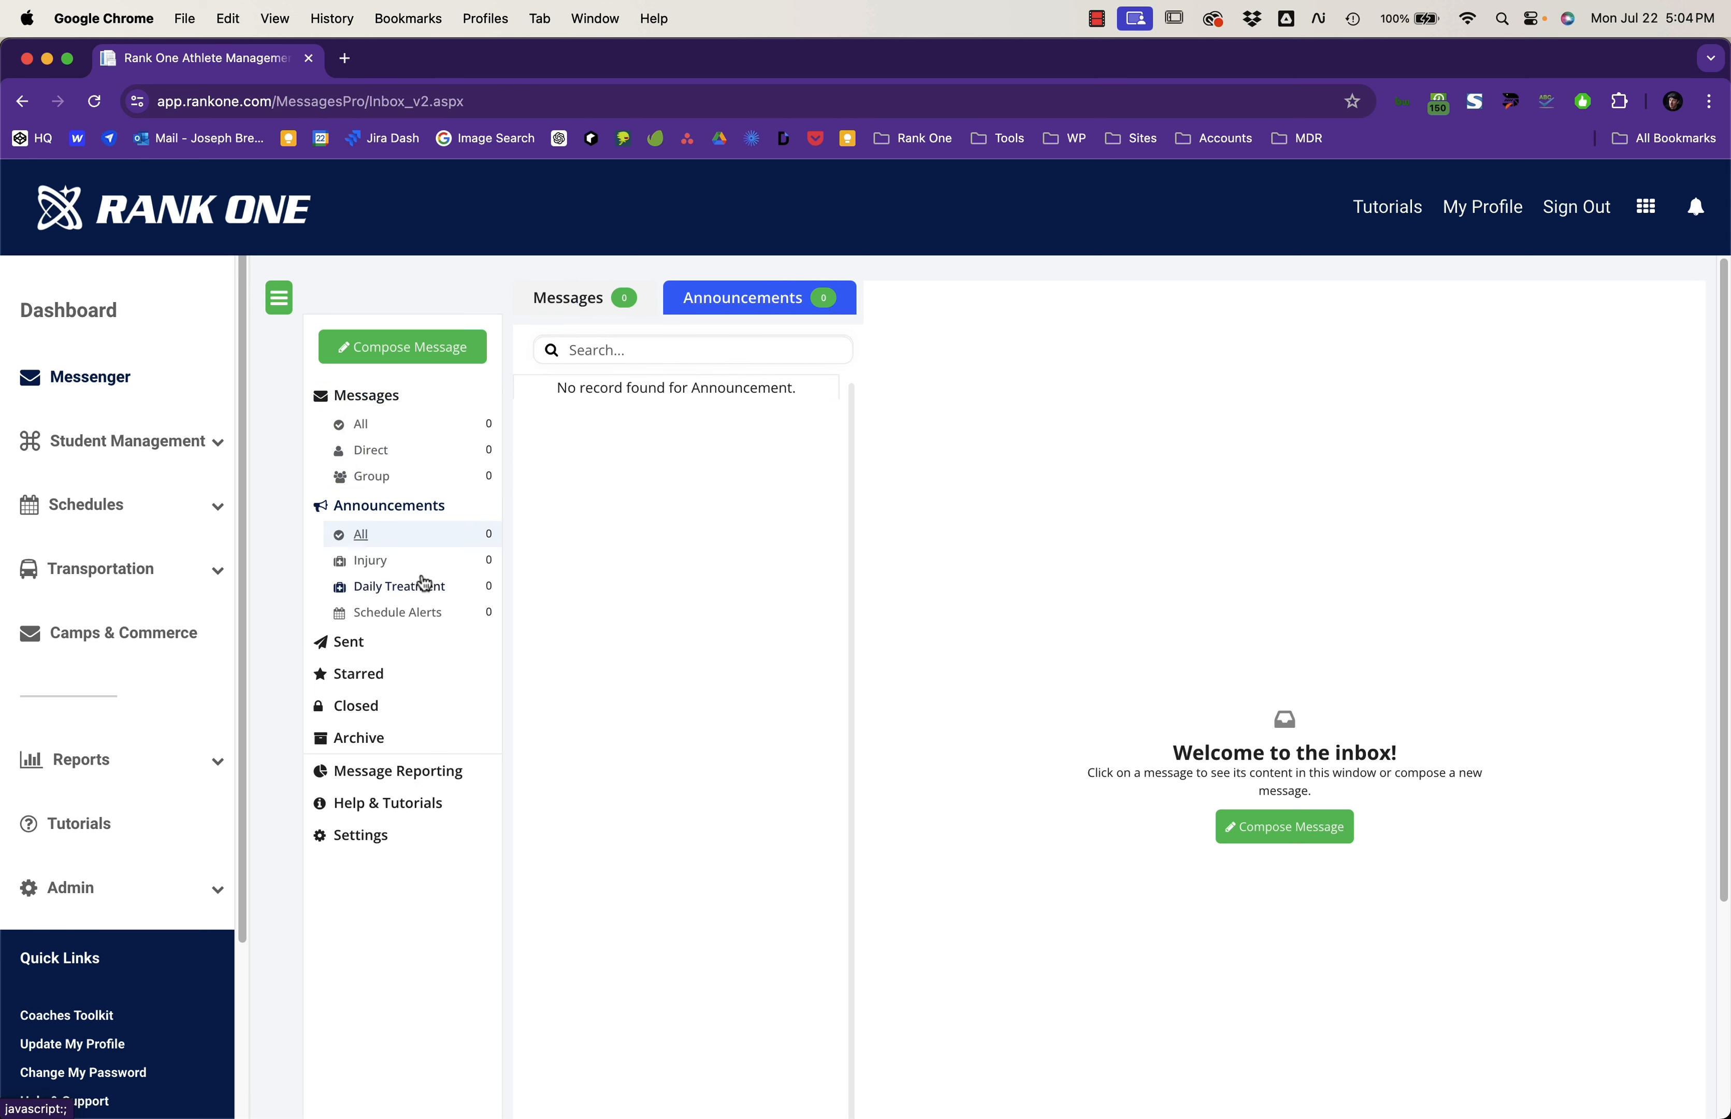
left_click(411, 561)
left_click(429, 589)
left_click(436, 615)
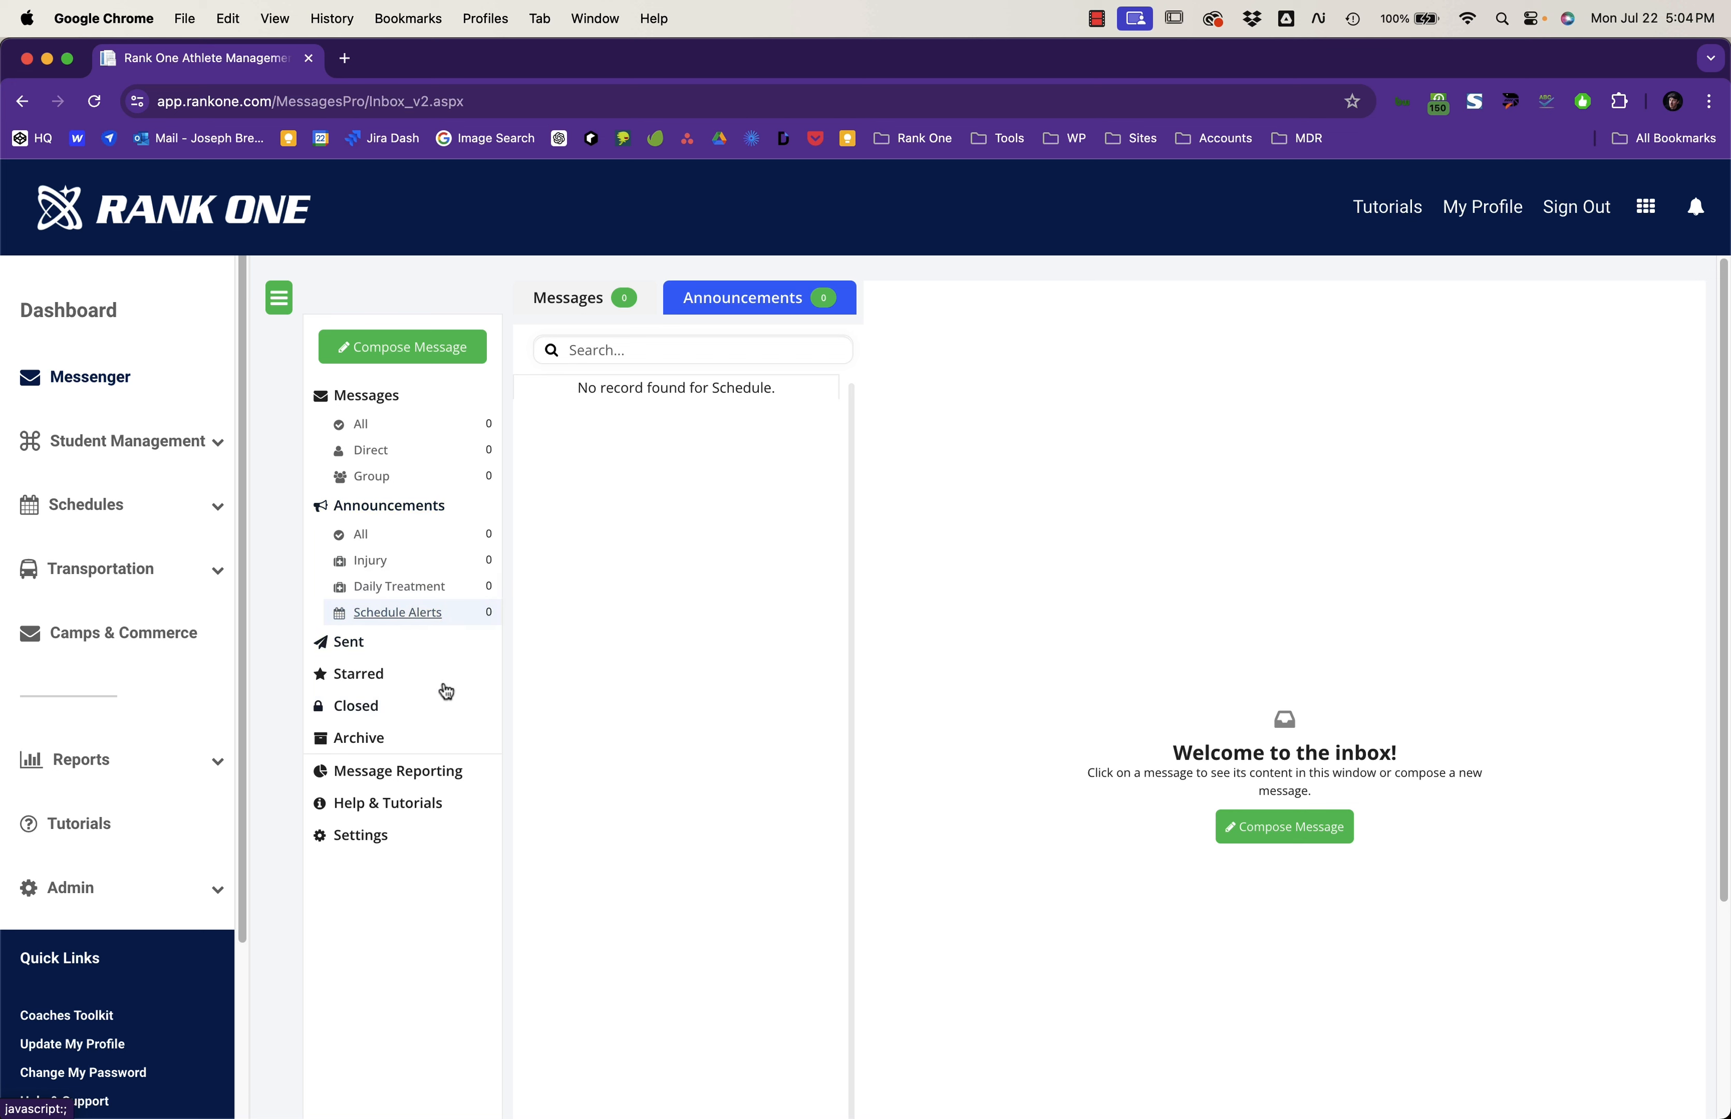
left_click(413, 397)
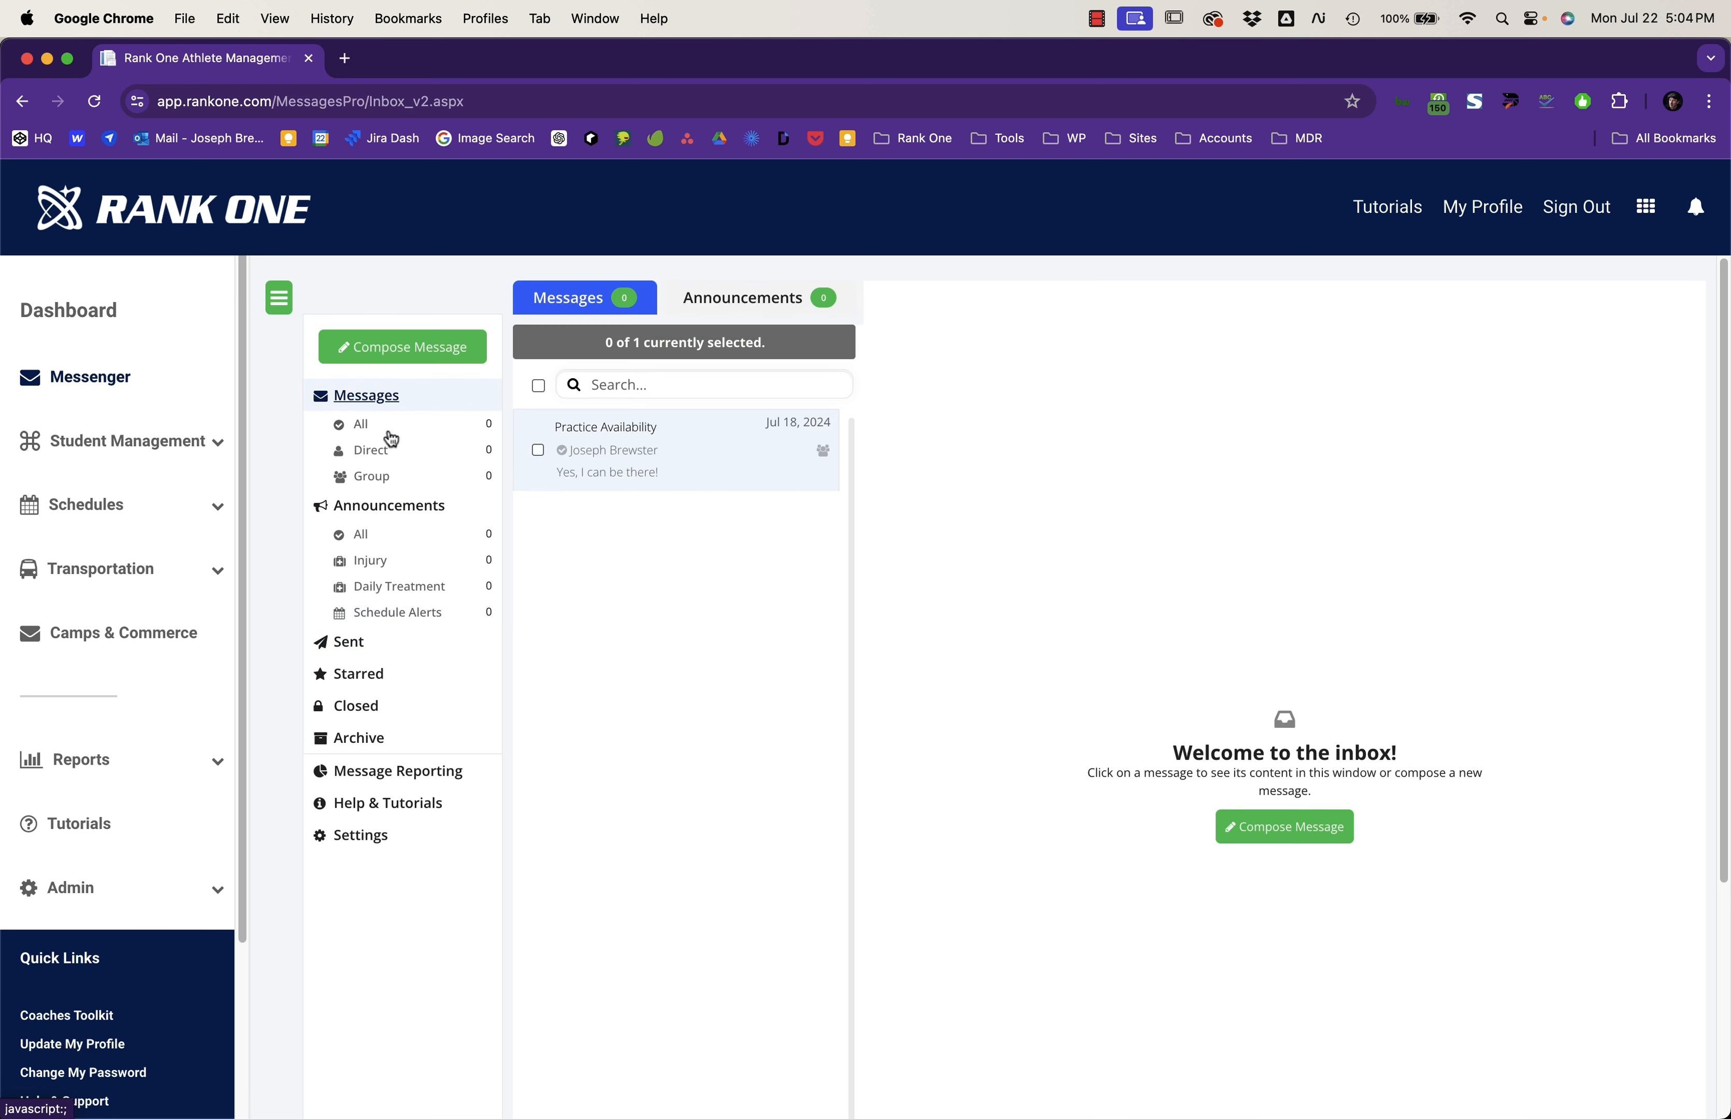
left_click(388, 430)
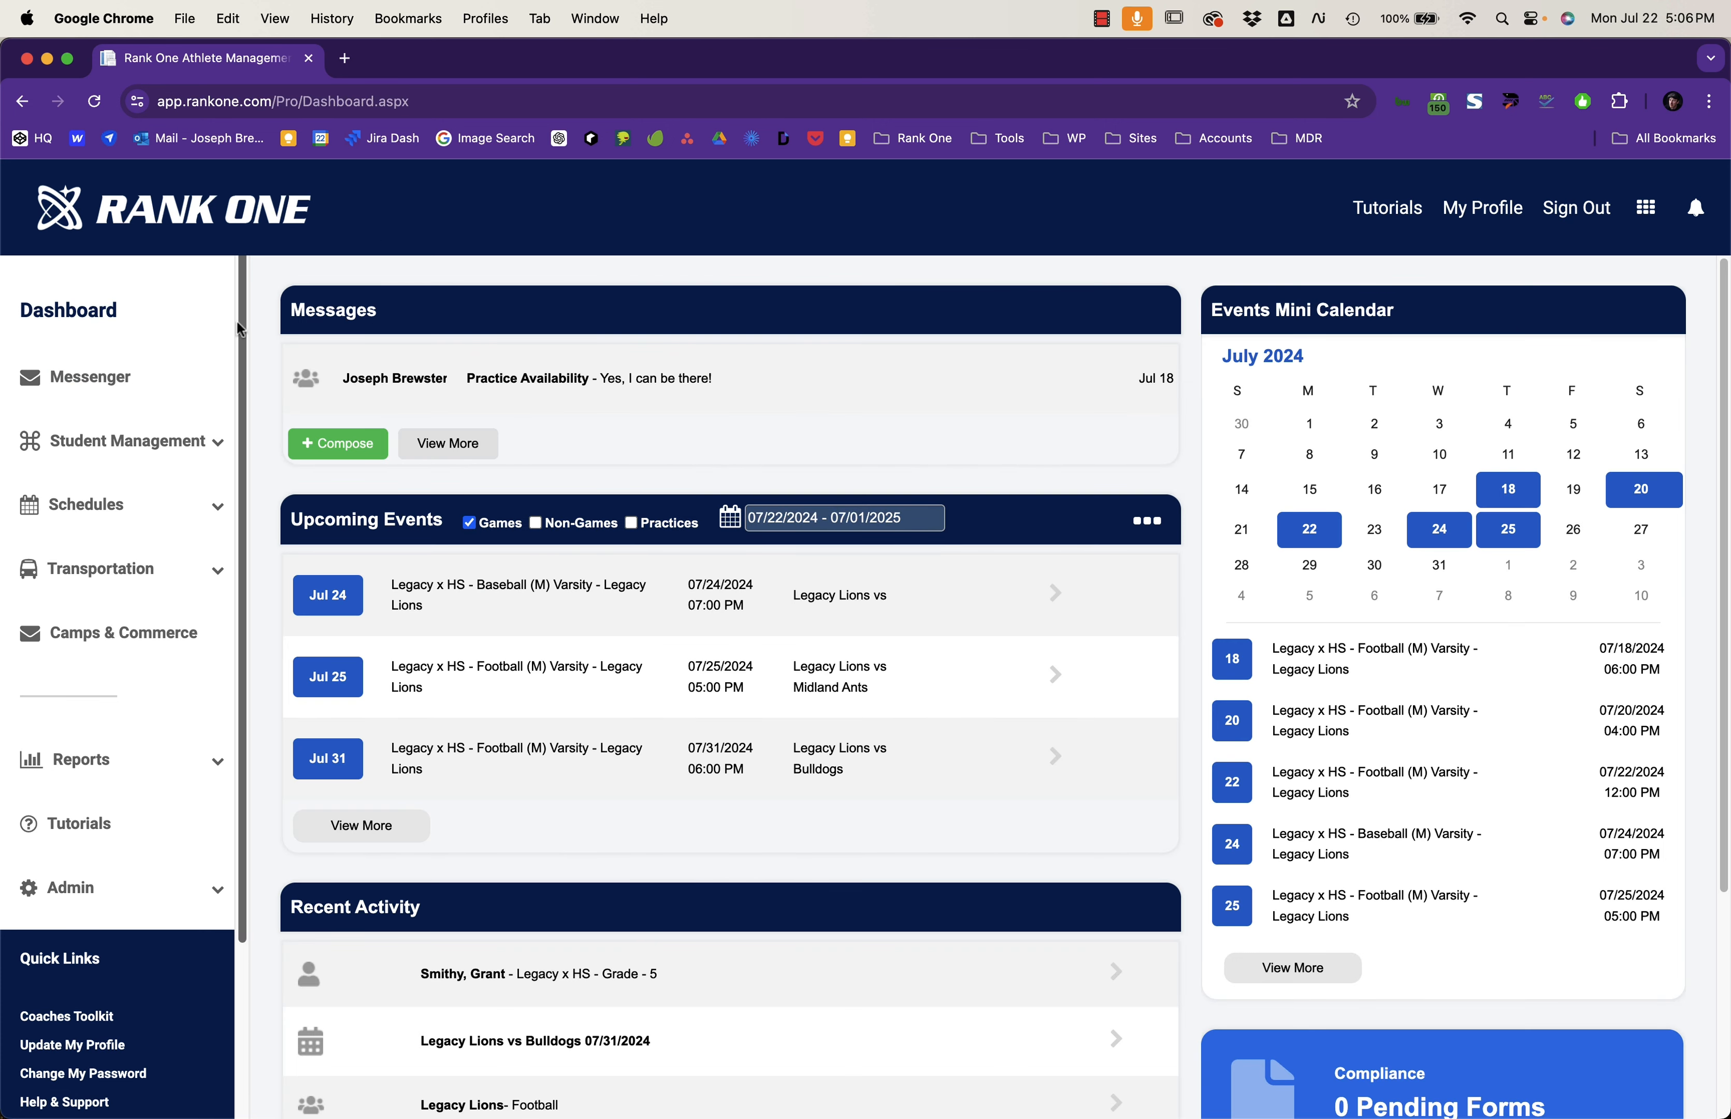
Step: Open the Master List under Student Management and filter it to the school Legacy x HS
left_click(216, 445)
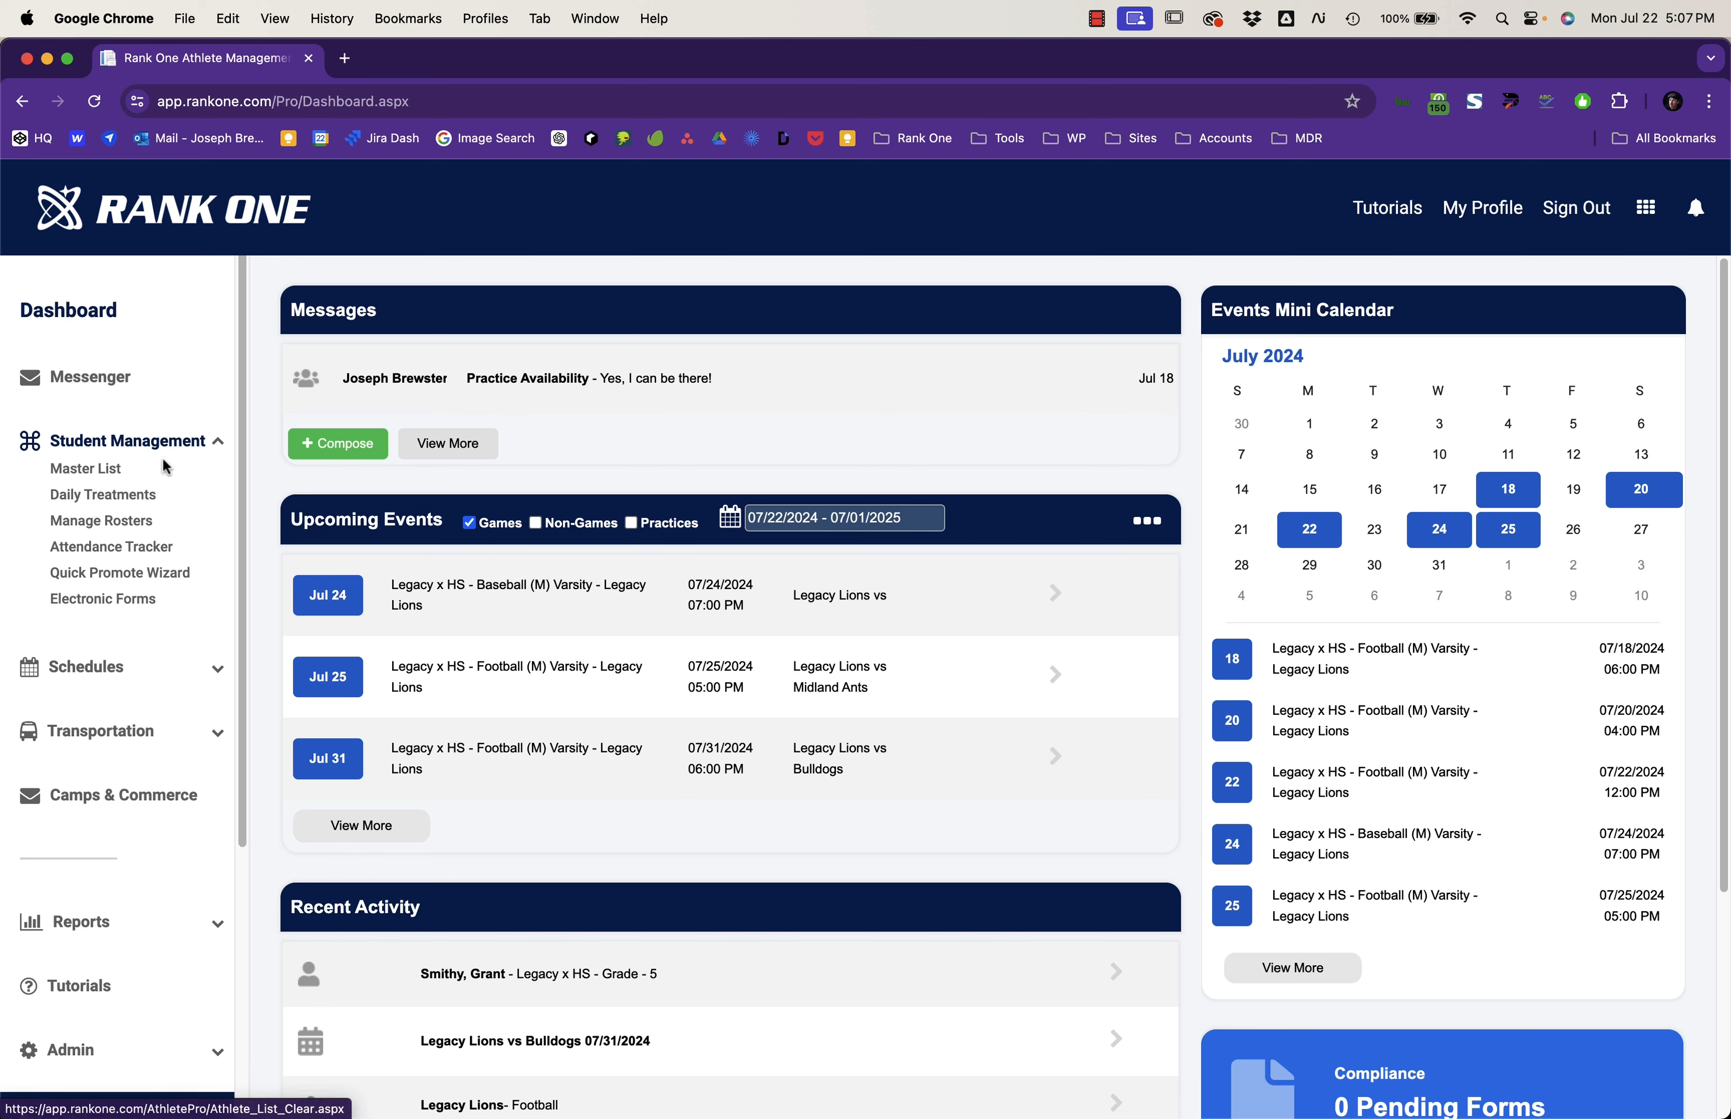
left_click(78, 478)
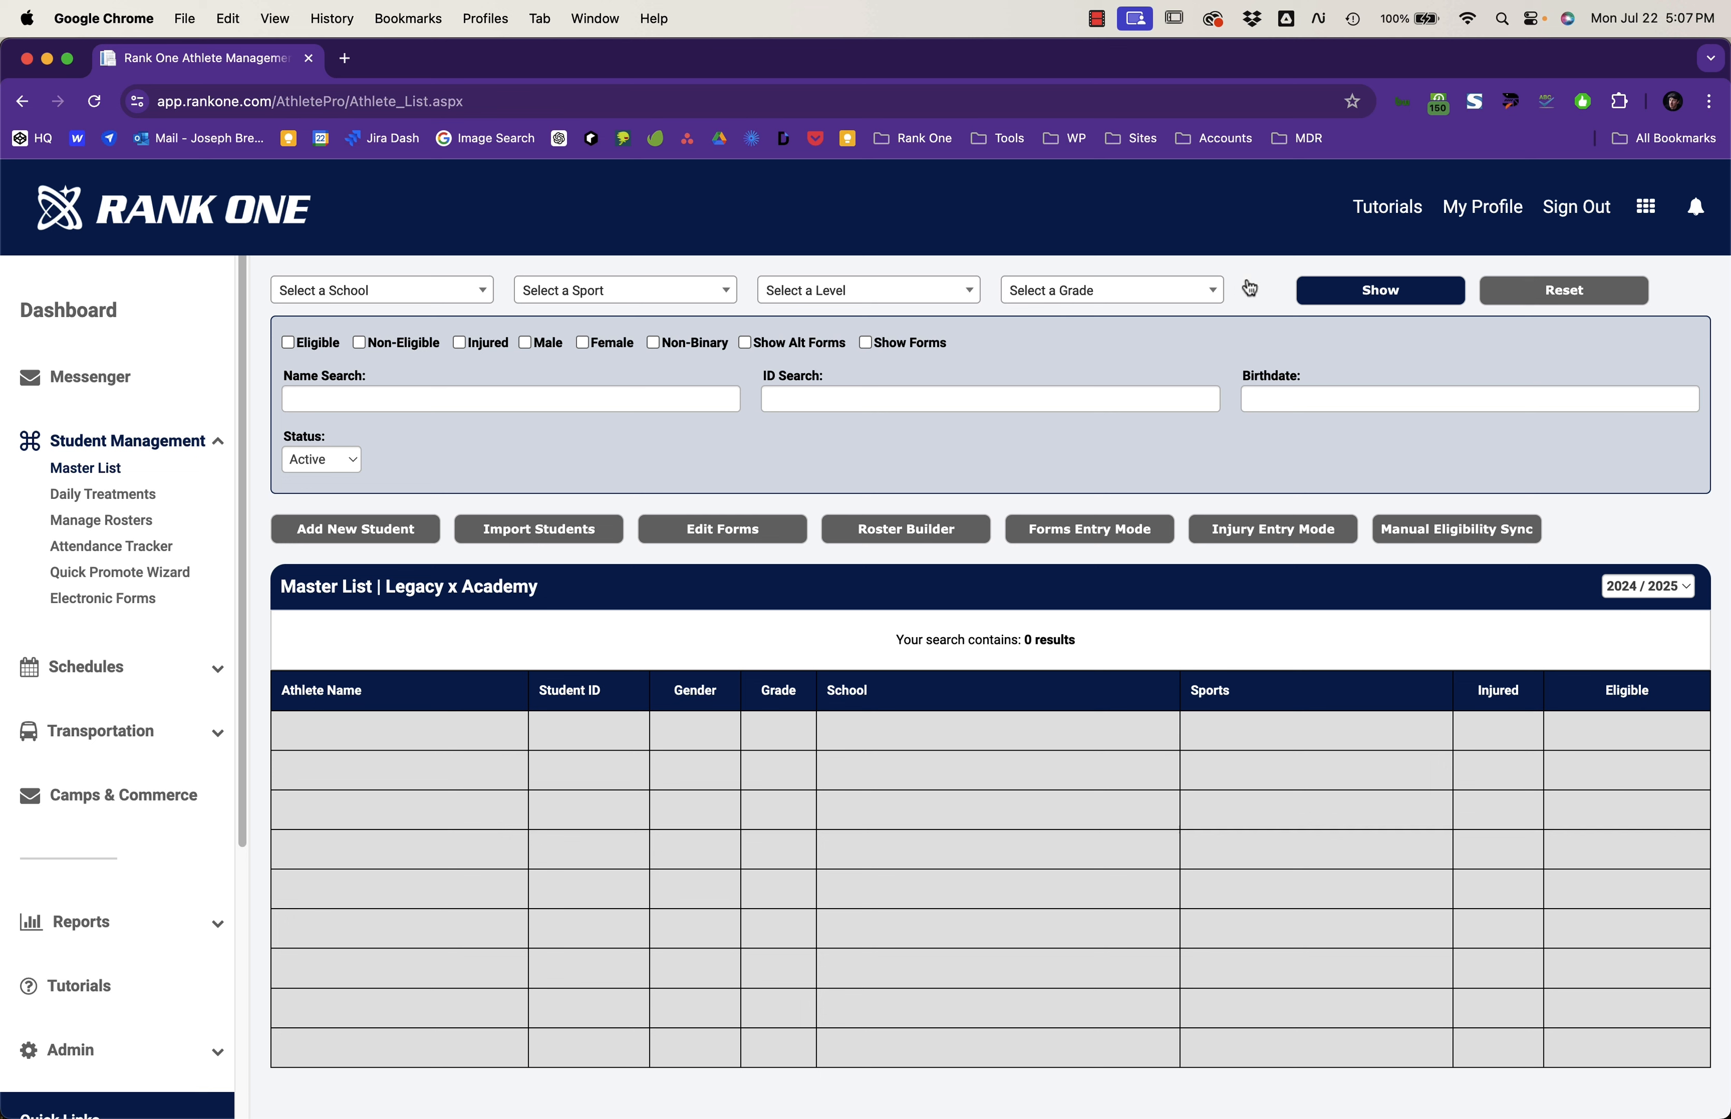
left_click(456, 295)
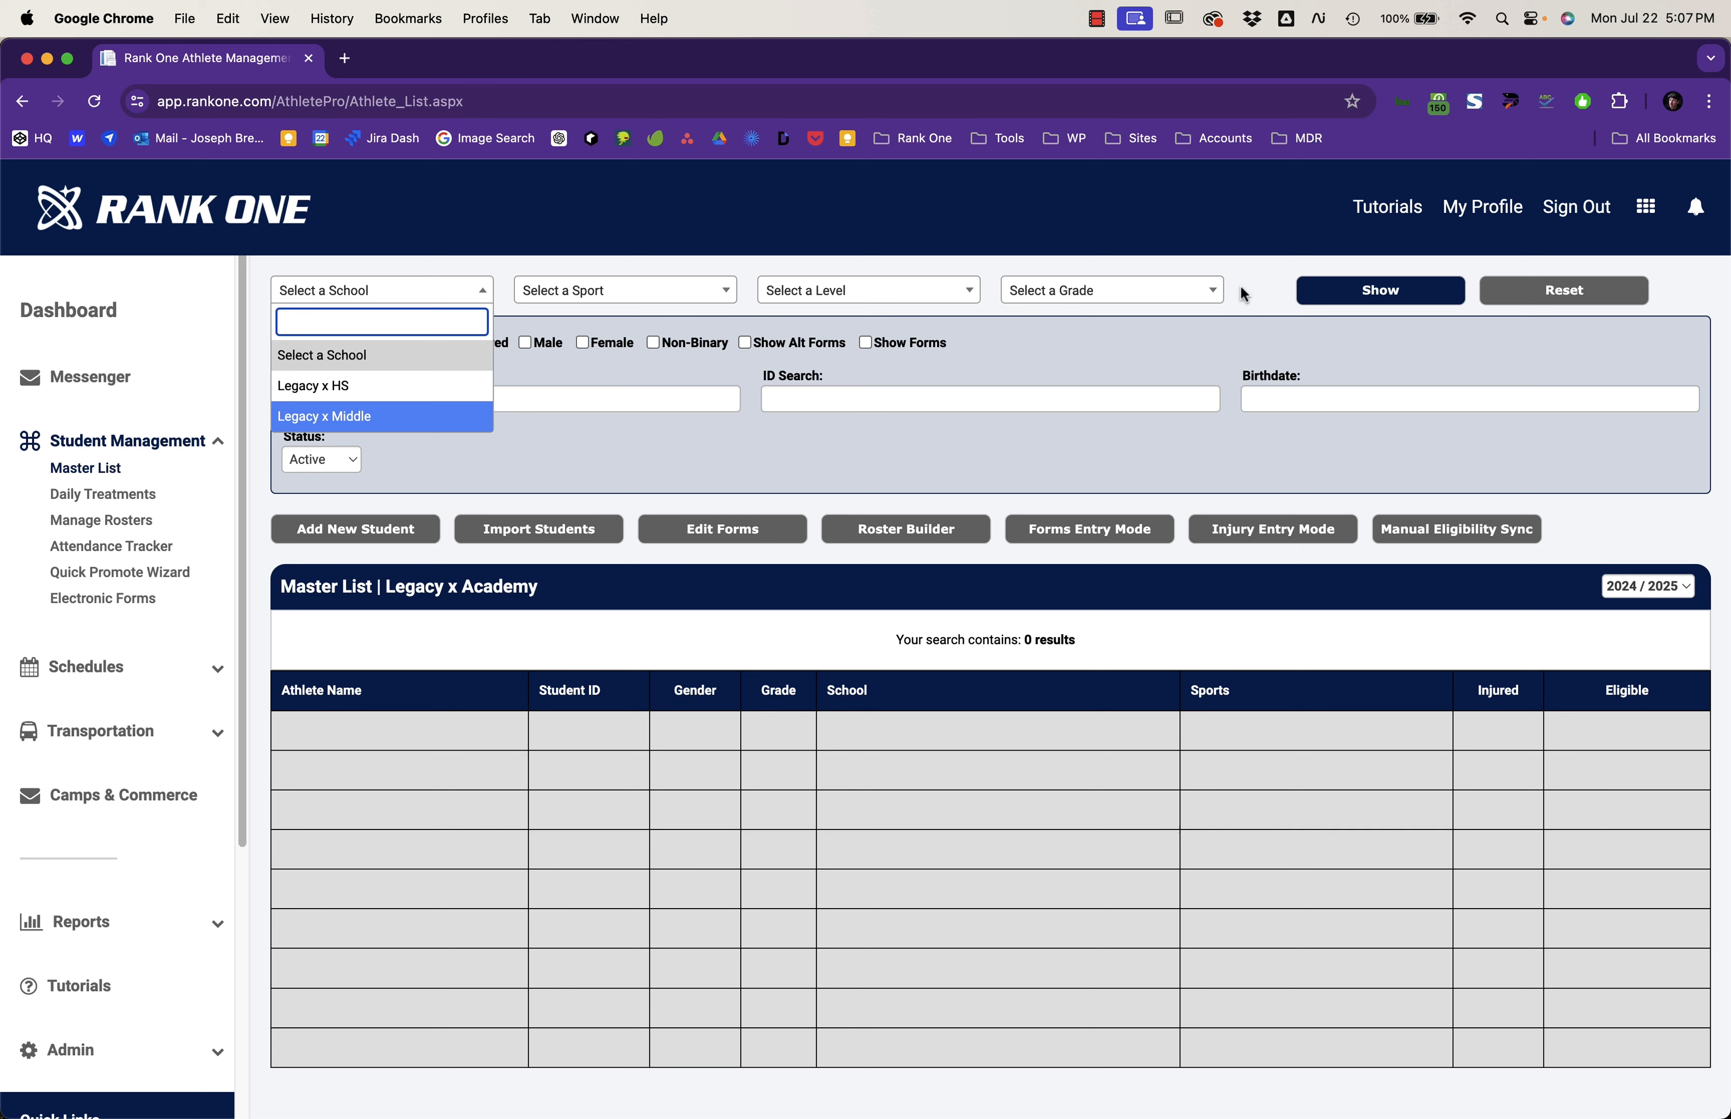
left_click(1272, 294)
left_click(410, 298)
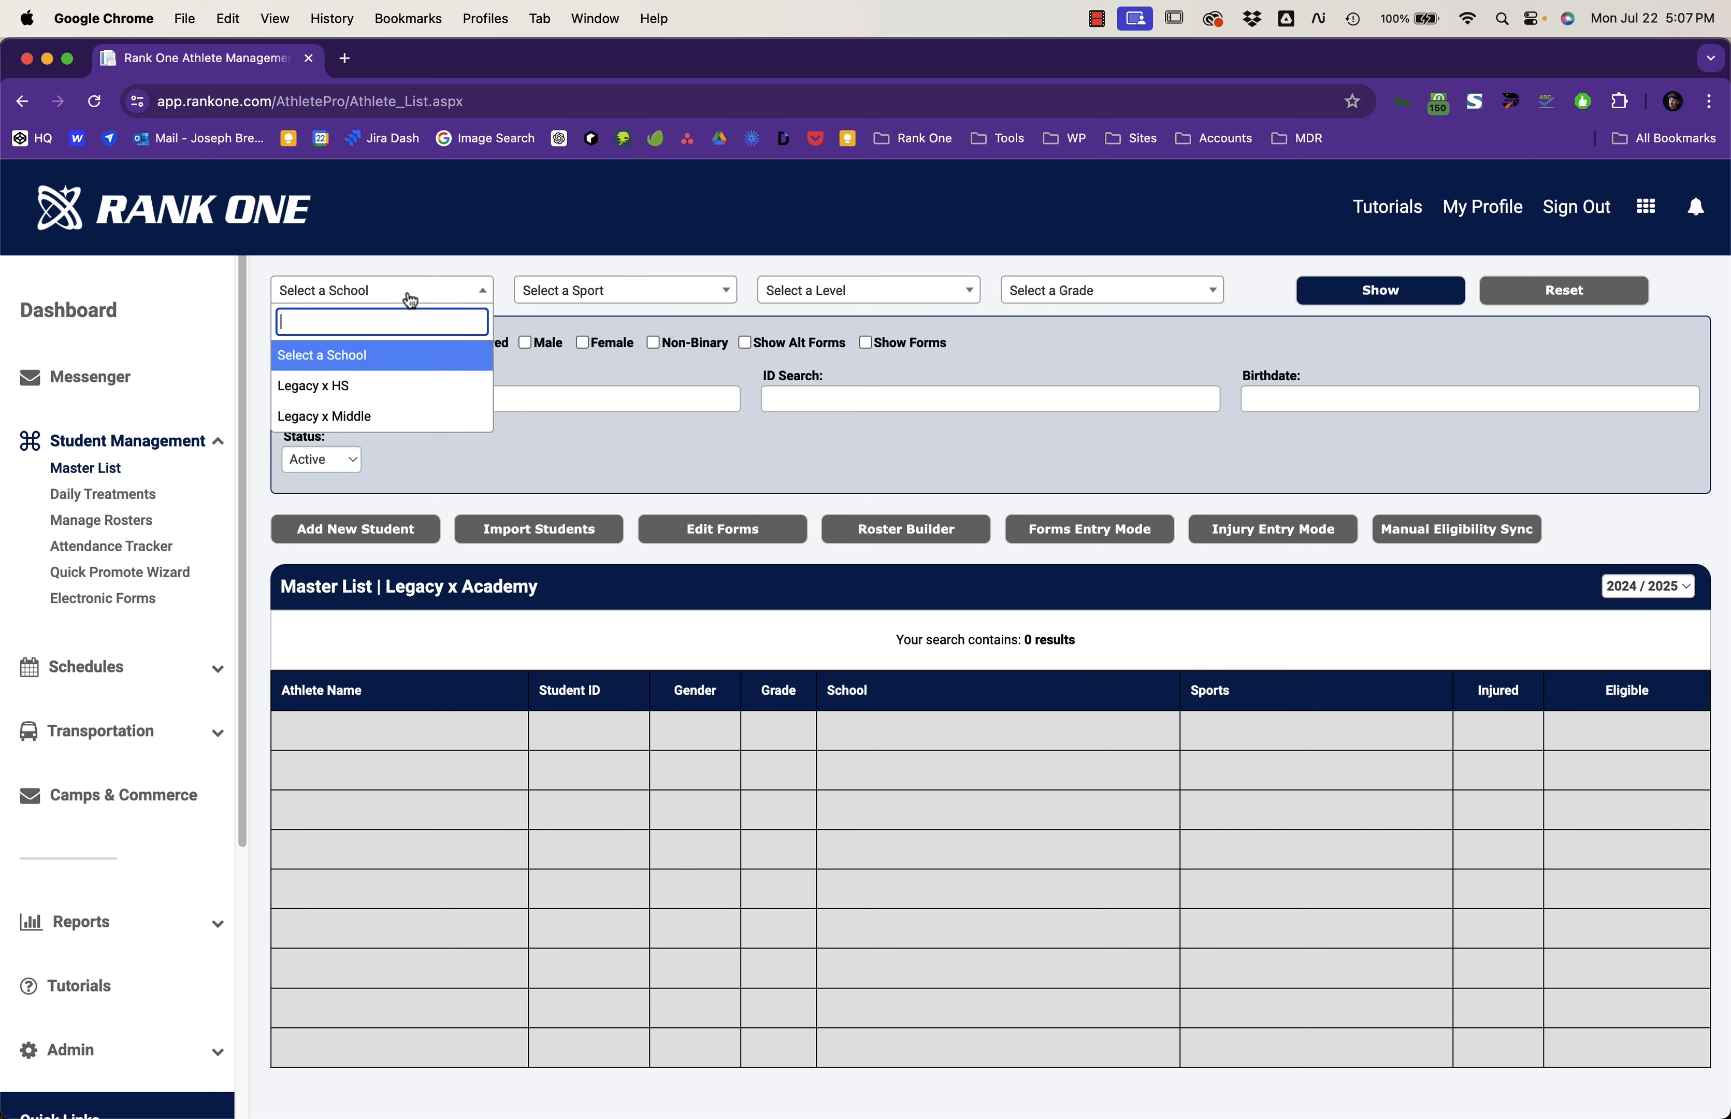
left_click(1245, 309)
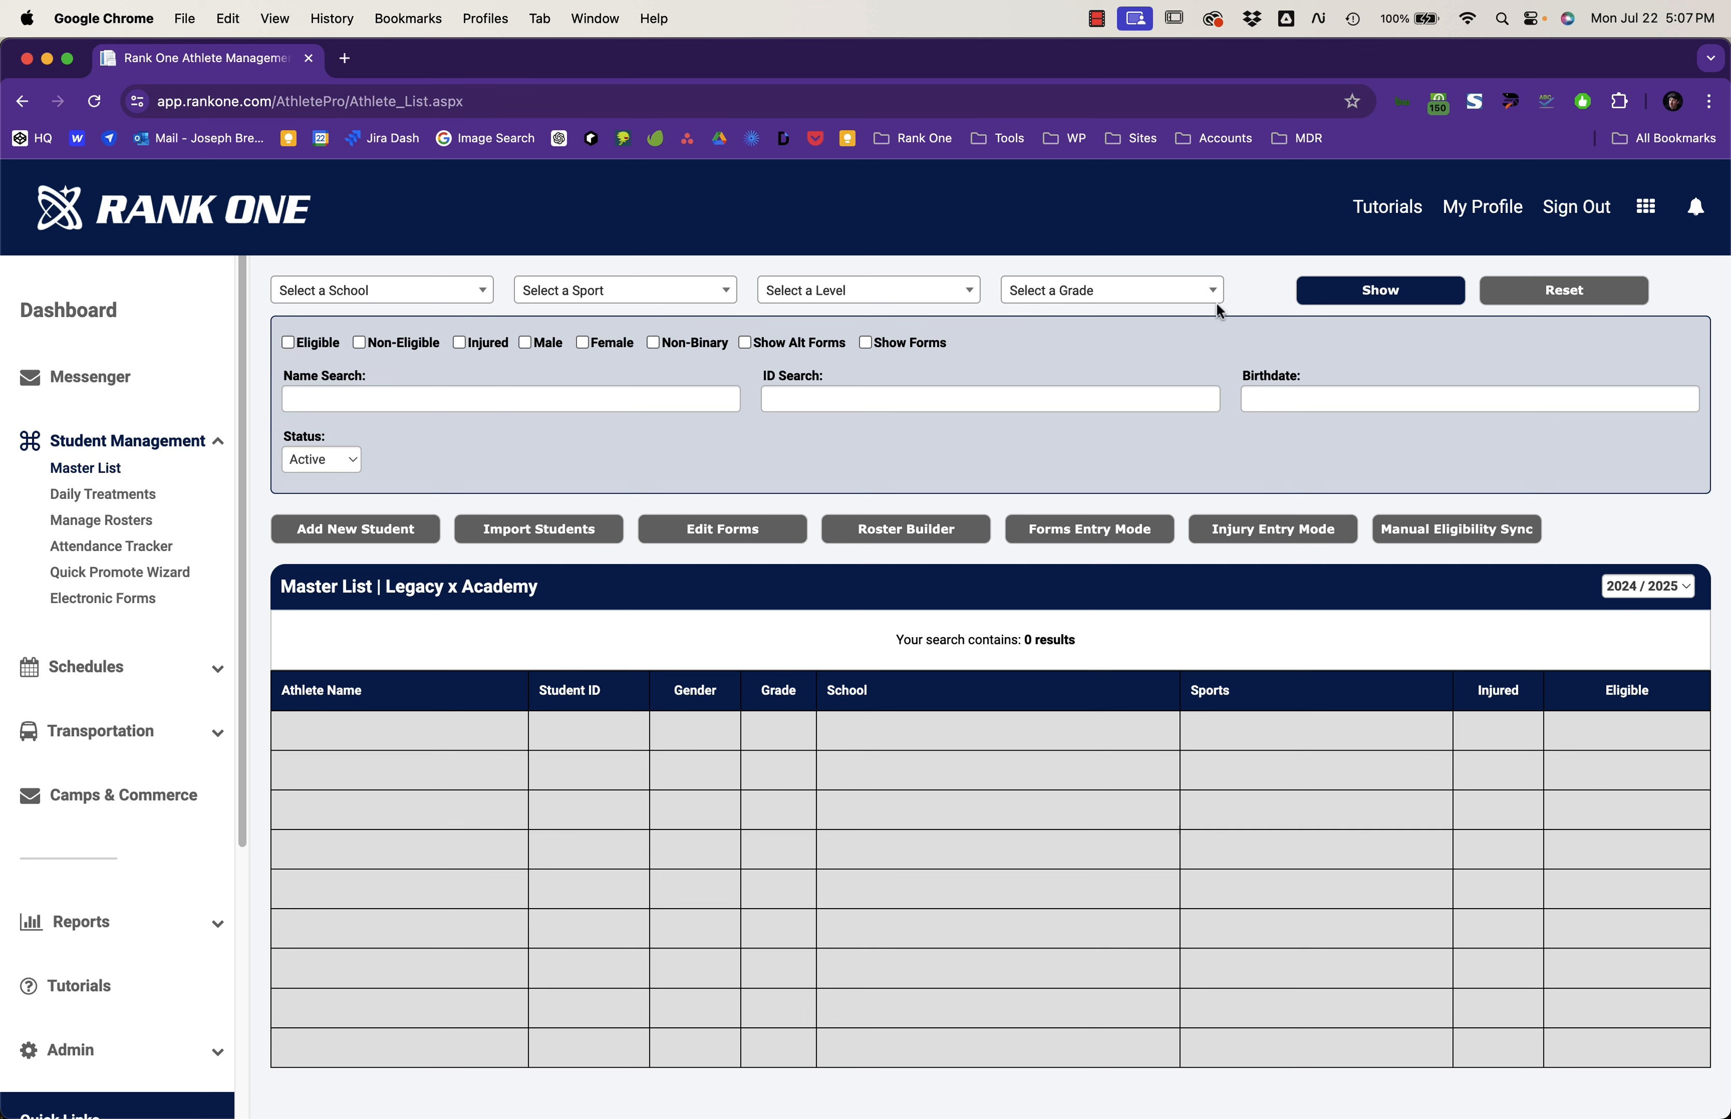
left_click(468, 285)
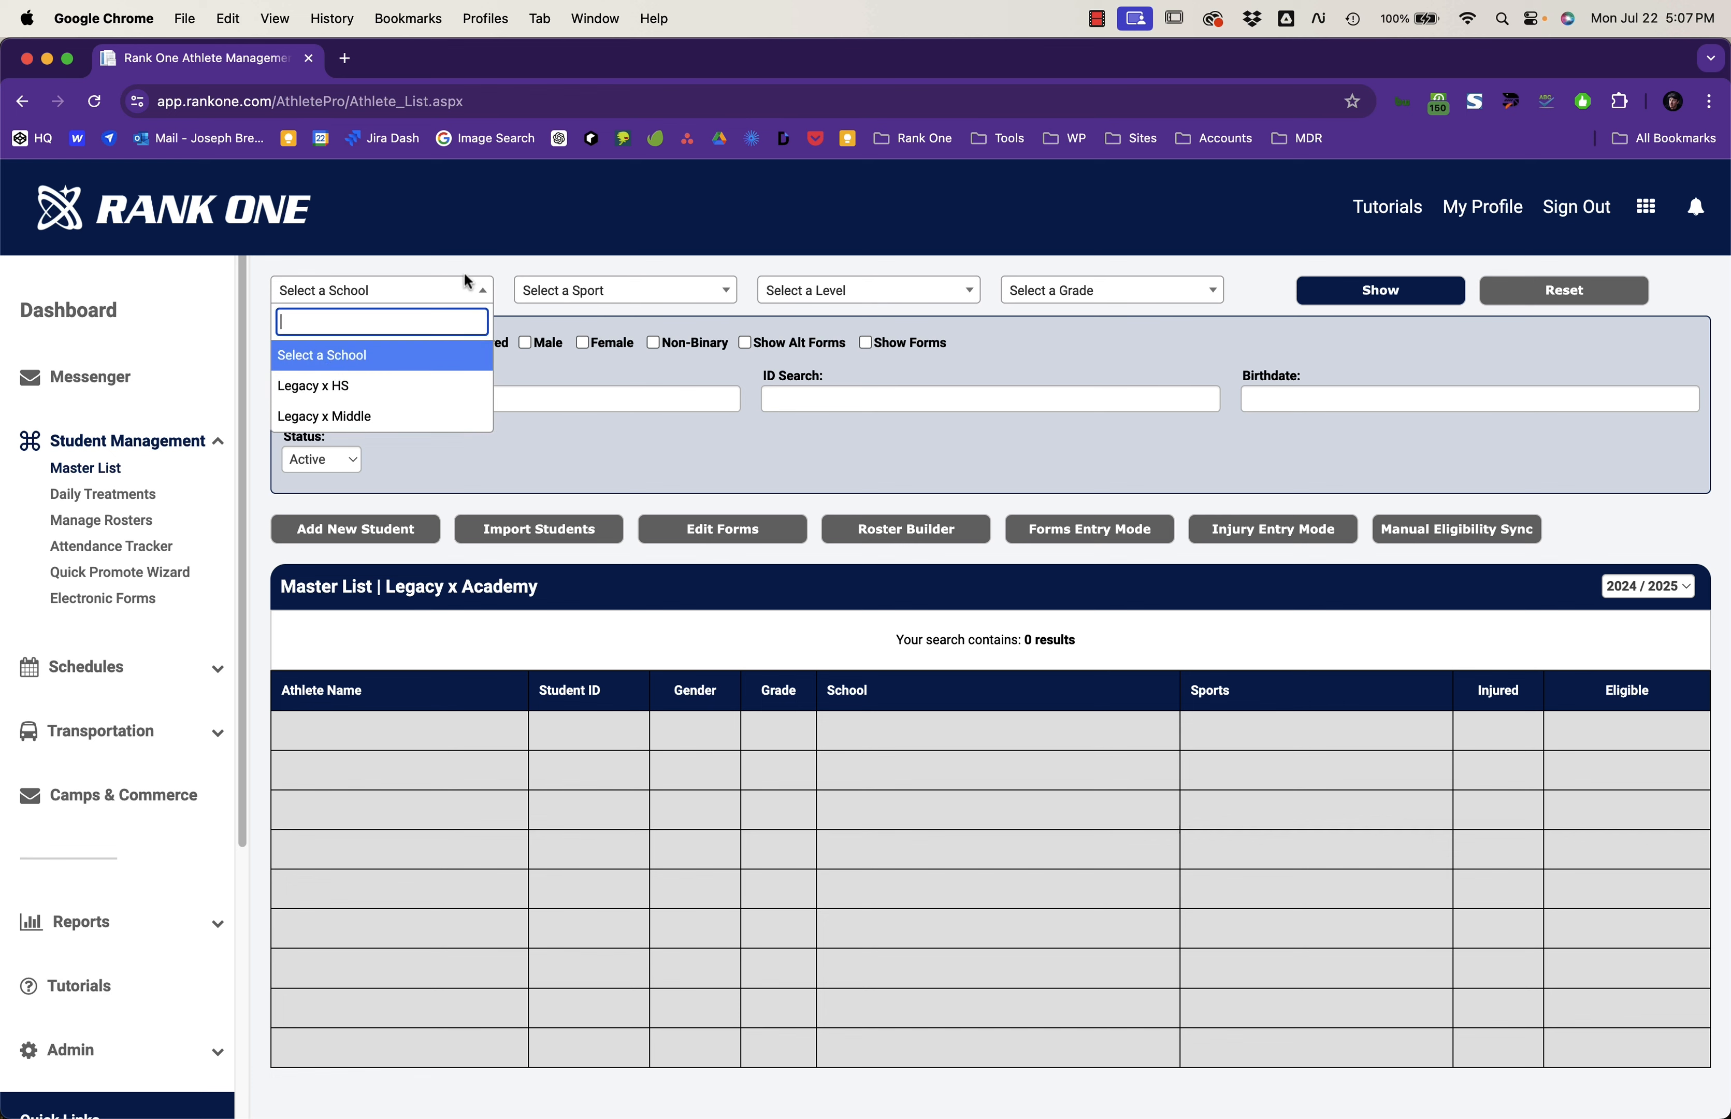
left_click(333, 386)
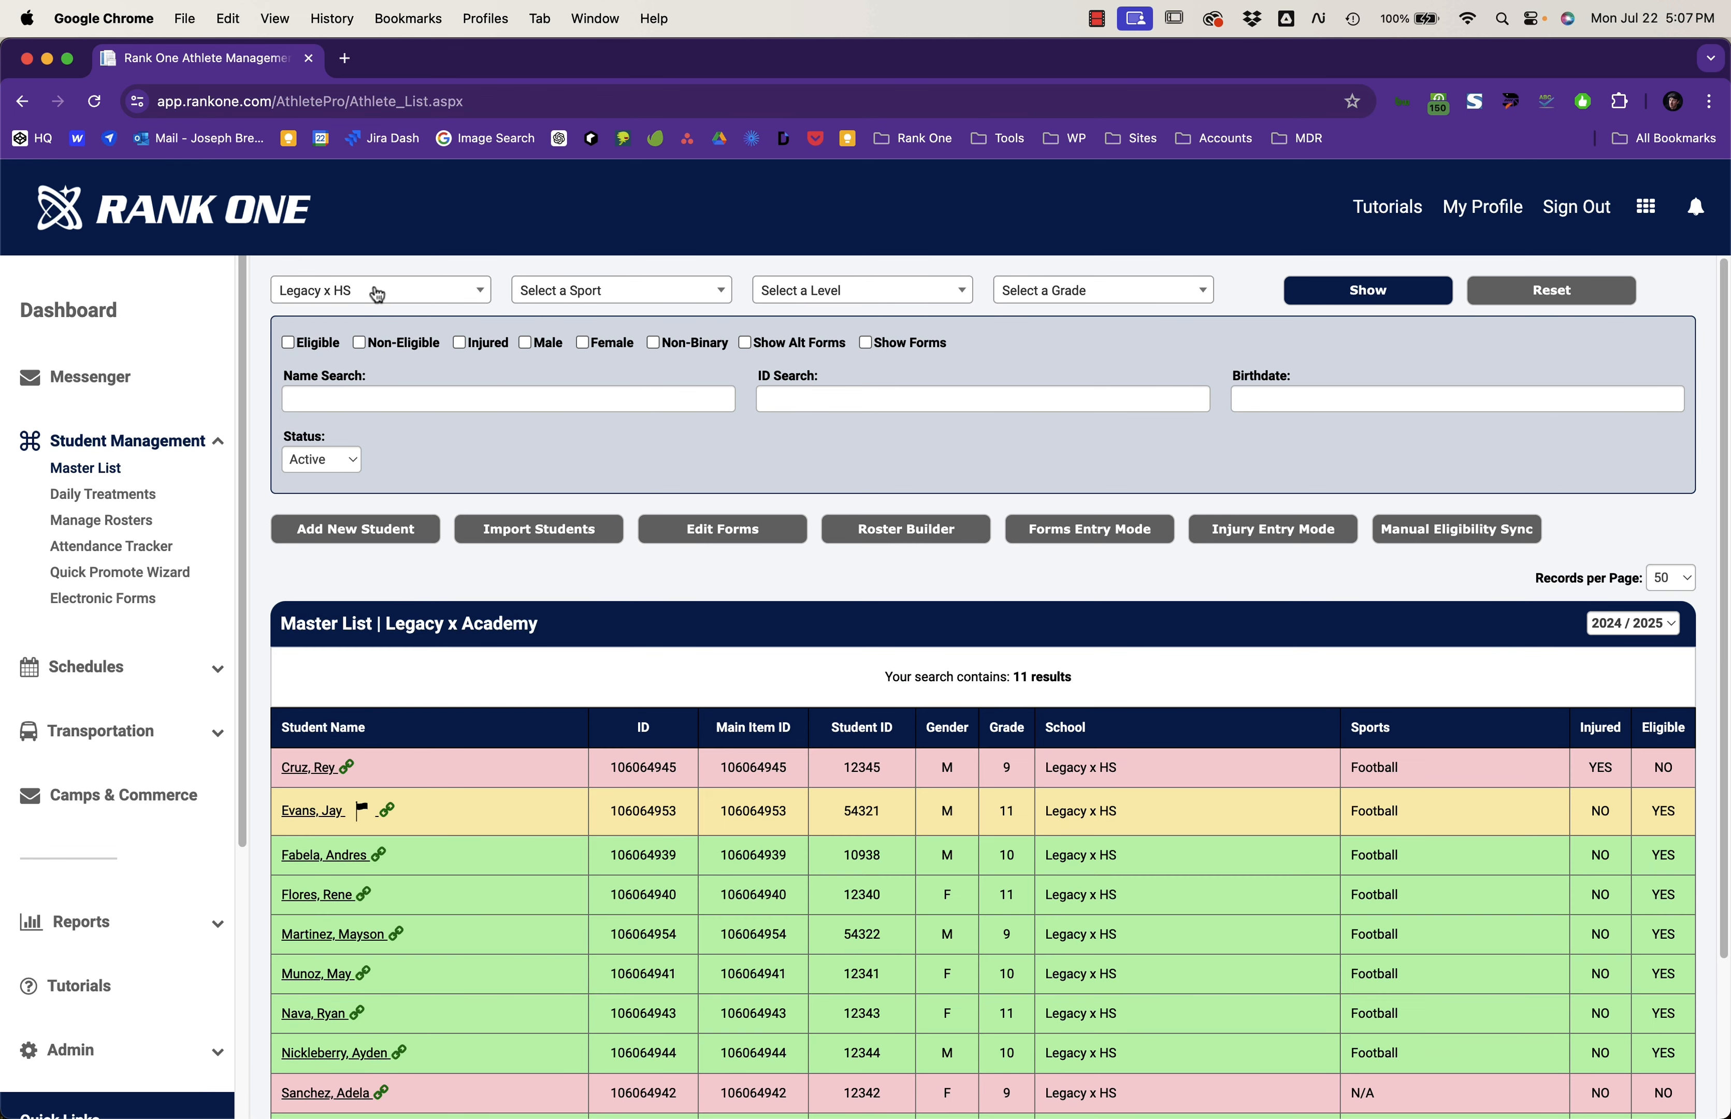
Step: Filter the student list to the sport Football(M), level Varsity and grade 11, and show the matching students
left_click(608, 296)
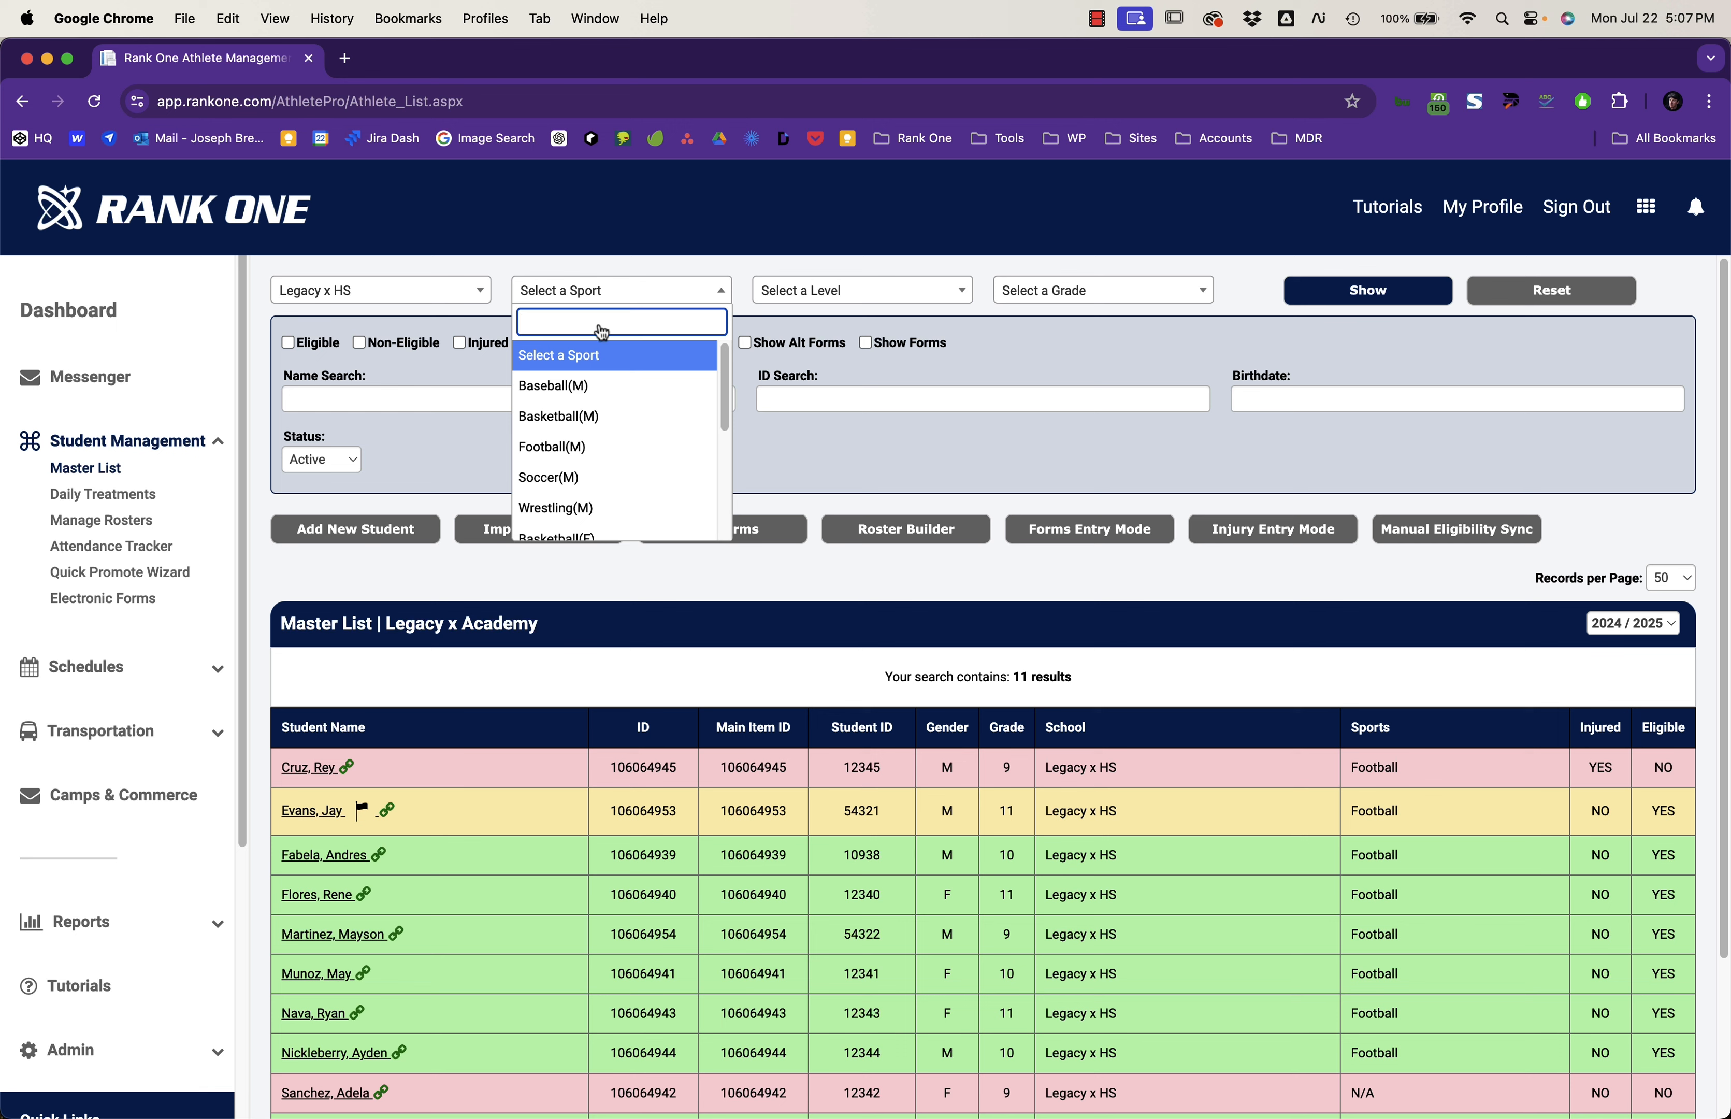
left_click(578, 445)
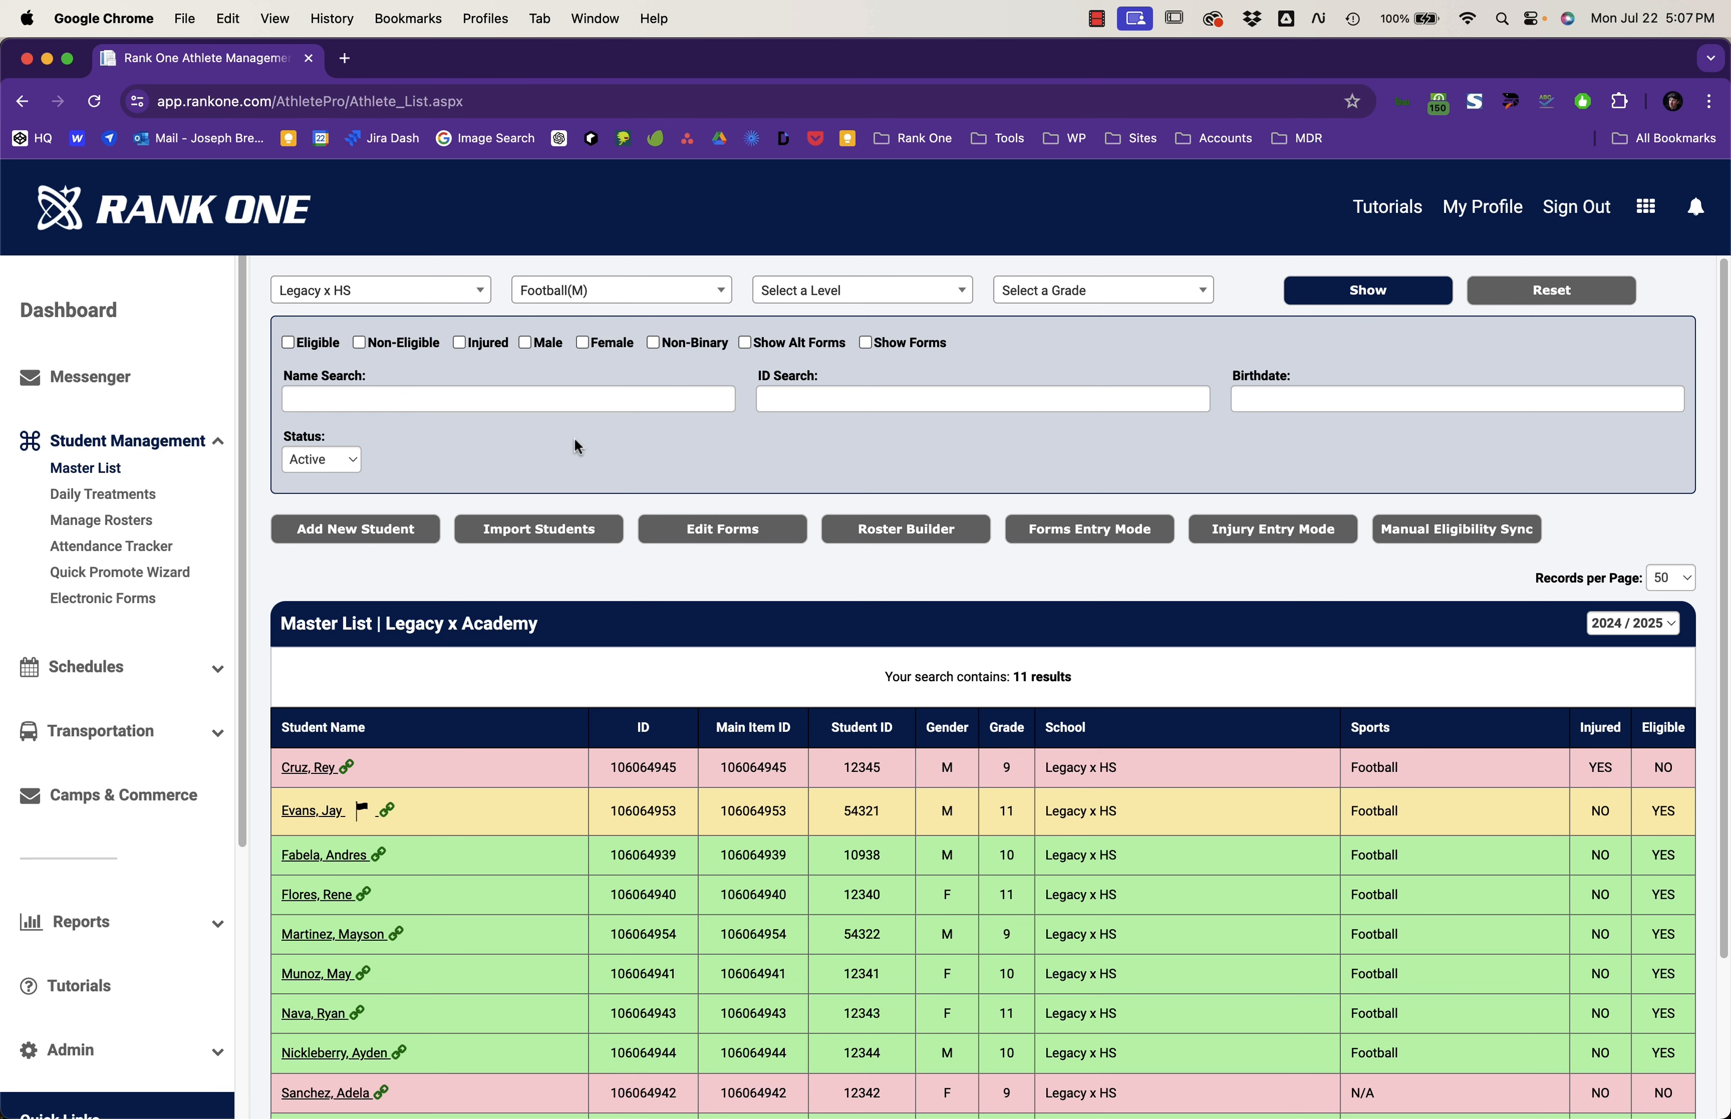
left_click(901, 301)
left_click(862, 378)
left_click(1061, 298)
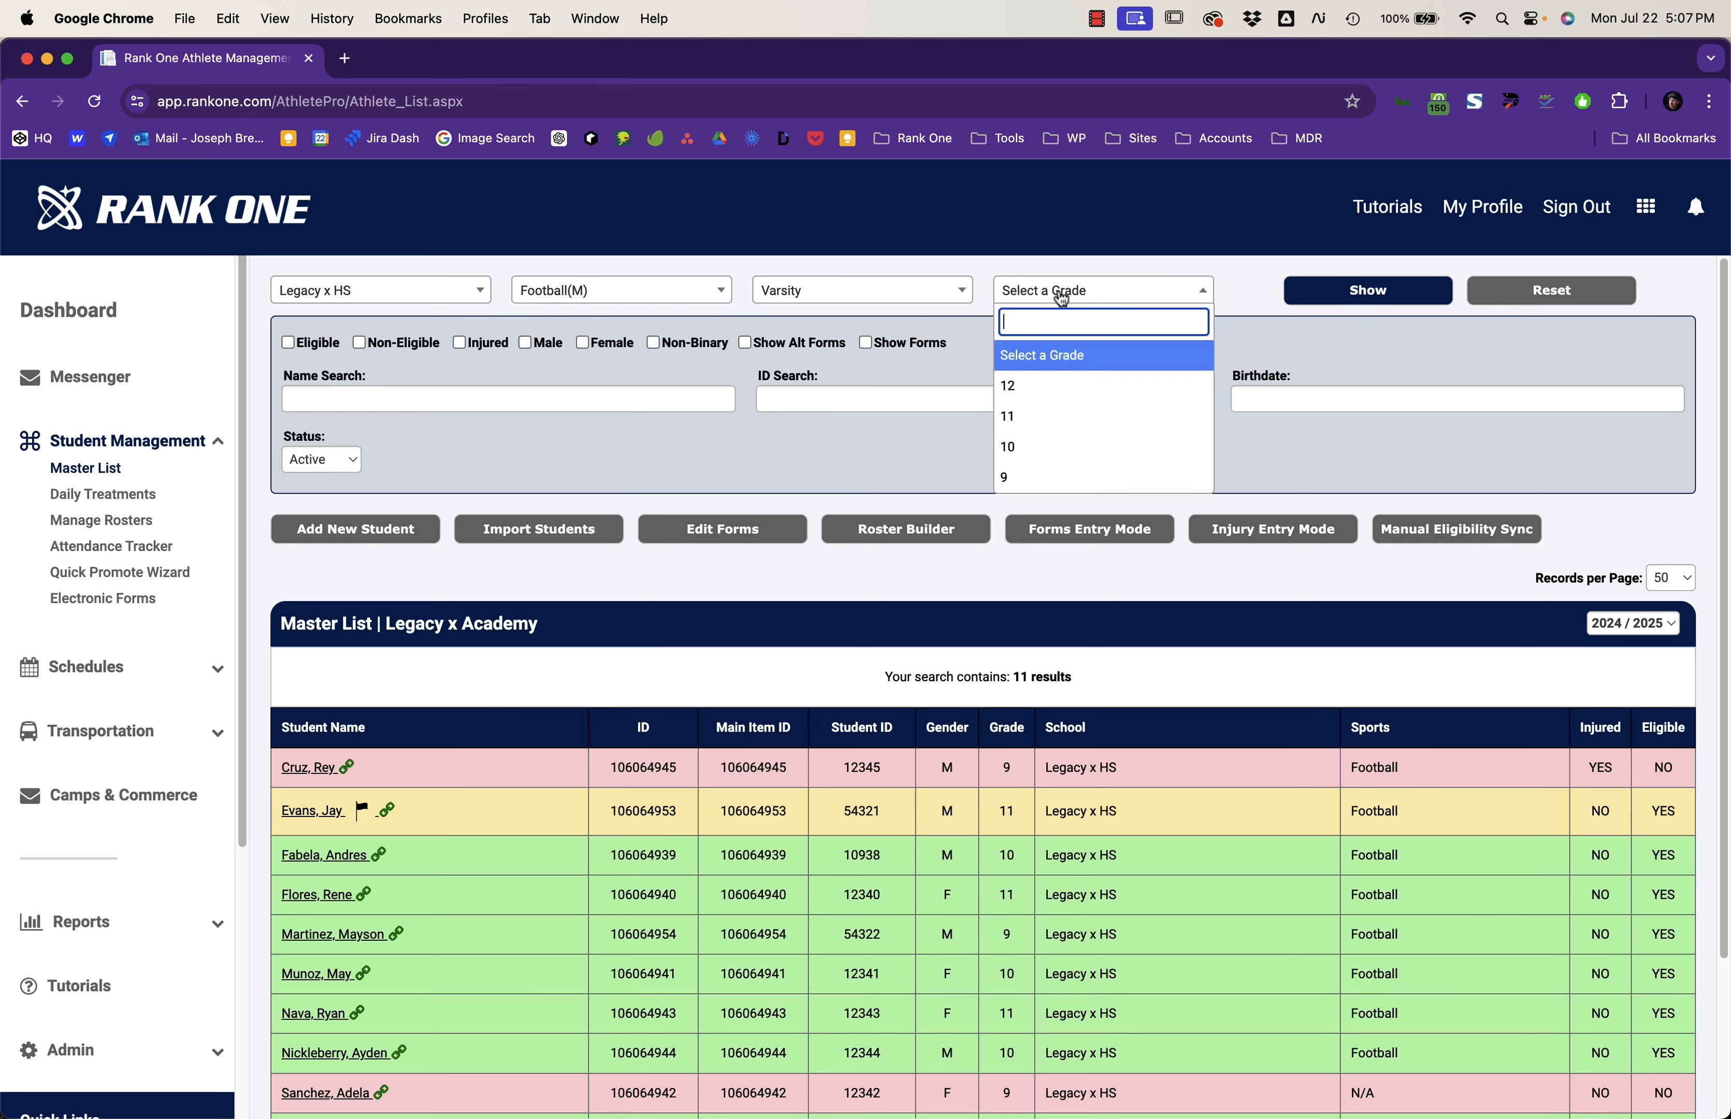
left_click(1025, 417)
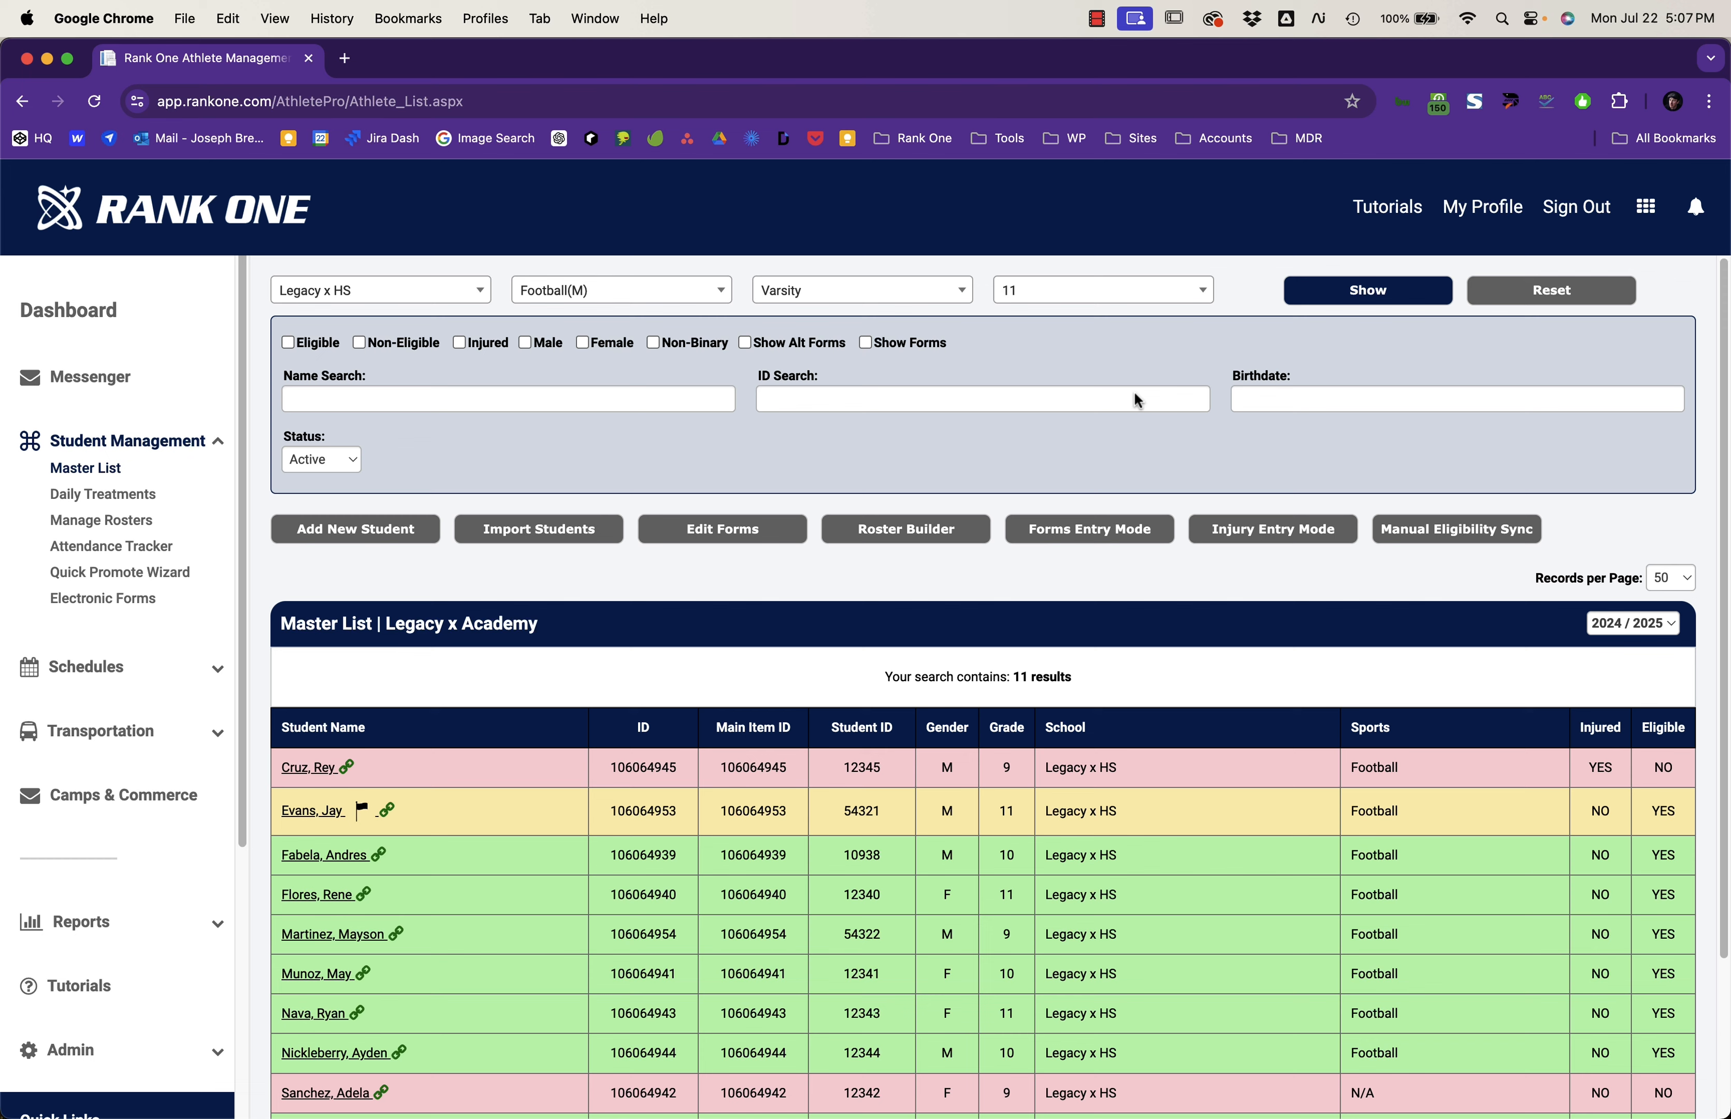
left_click(1324, 297)
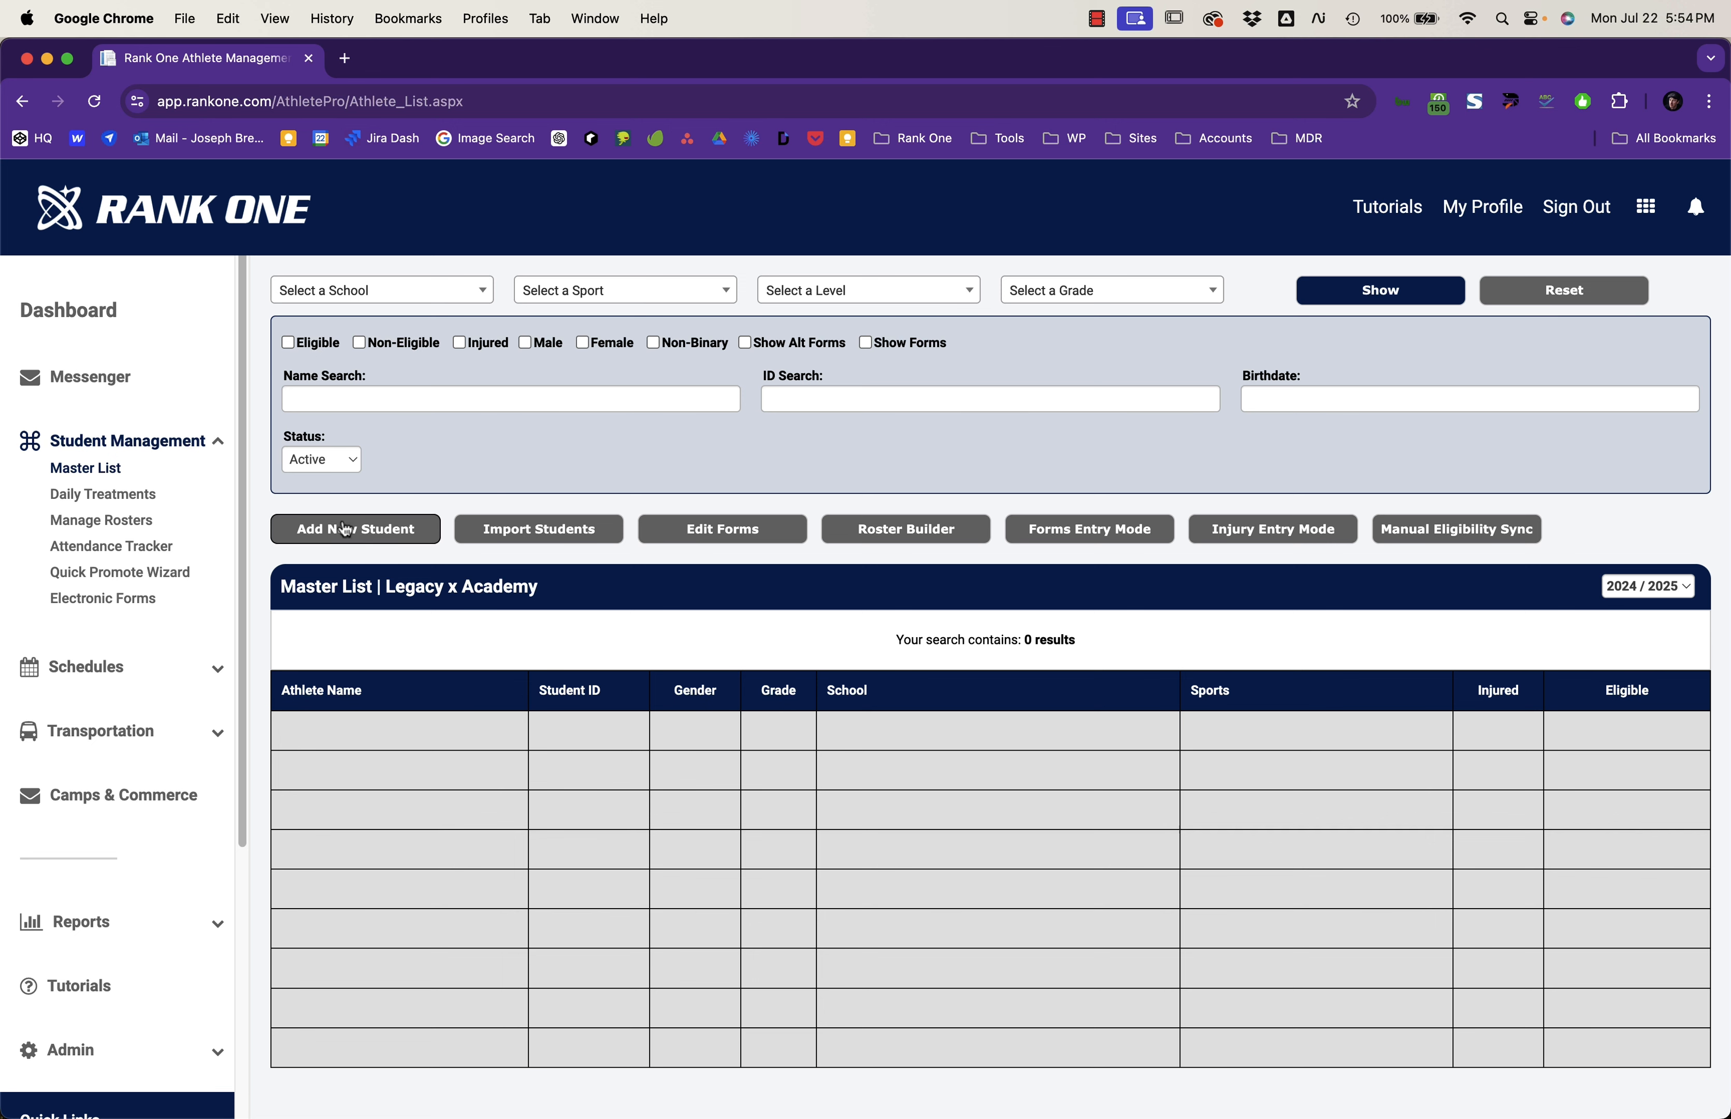
Step: Start a new student profile from the Master List and dismiss the student ID warning
left_click(379, 537)
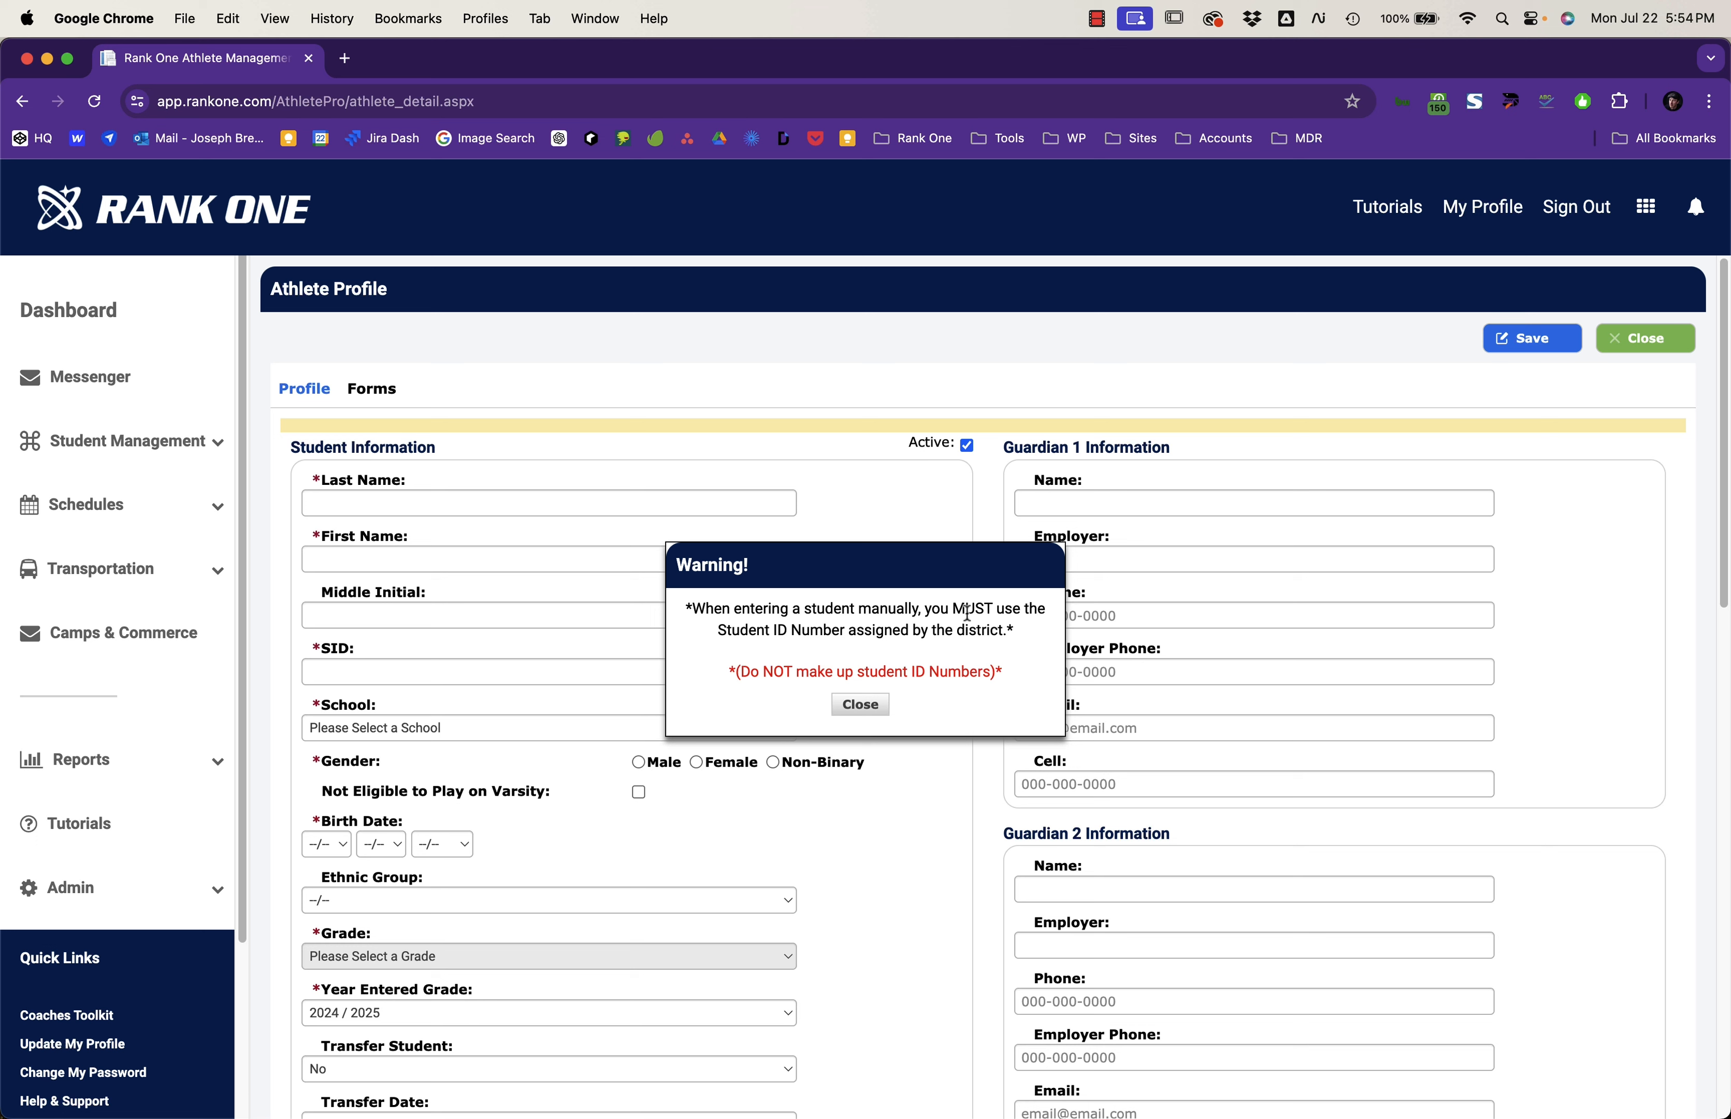
left_click(882, 708)
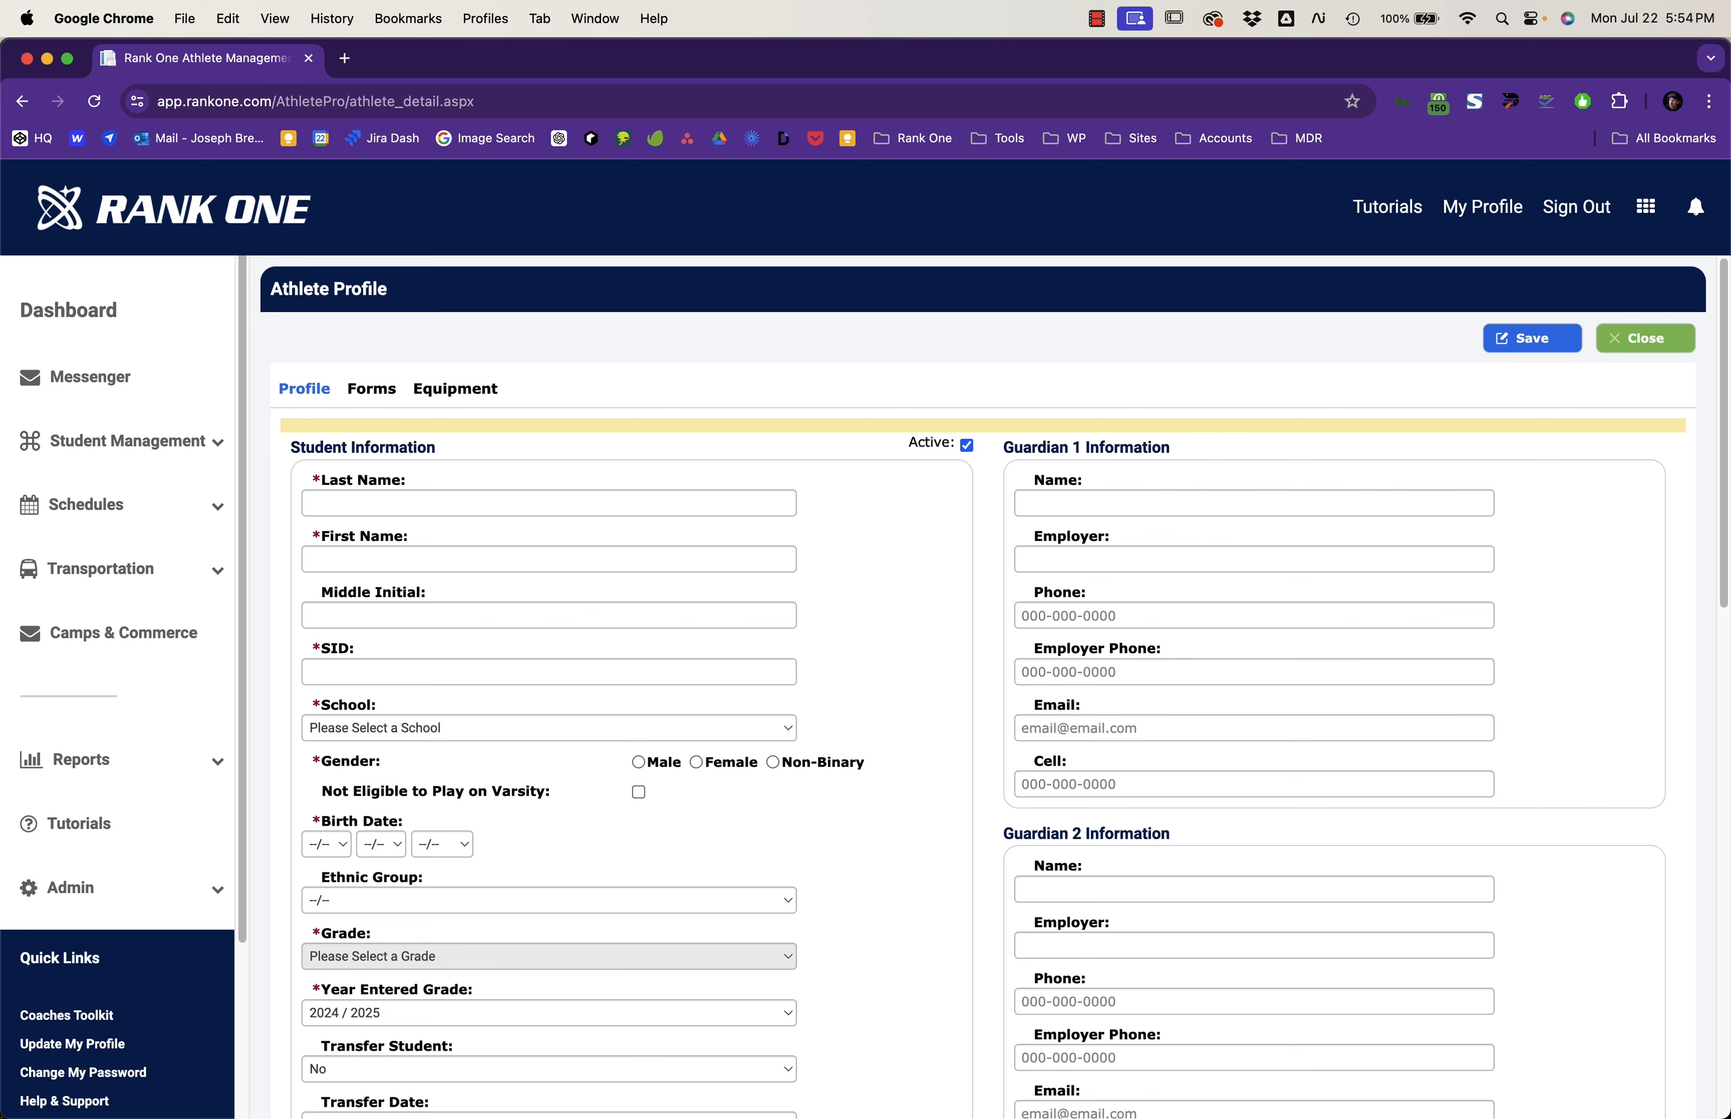
Step: Examine the student, guardian and medical fields of the blank athlete profile, including the available school options
scroll(422, 491, "down", 3)
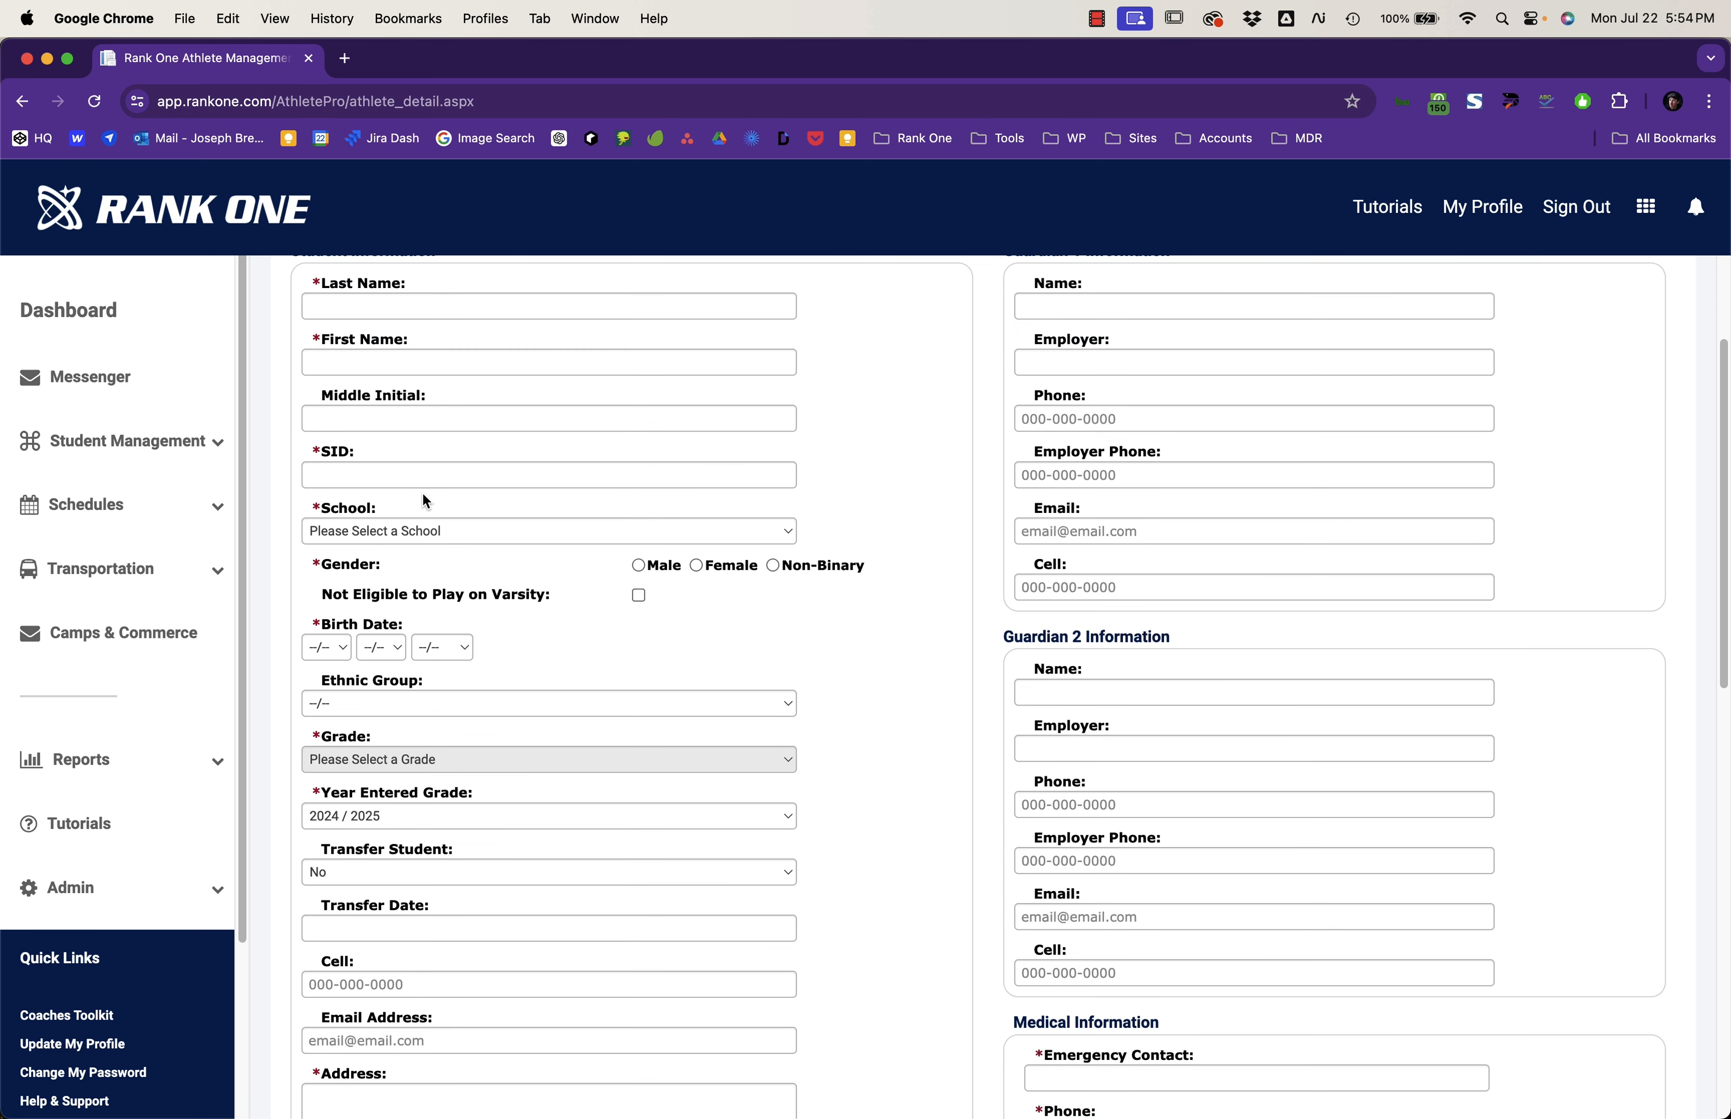
left_click(534, 534)
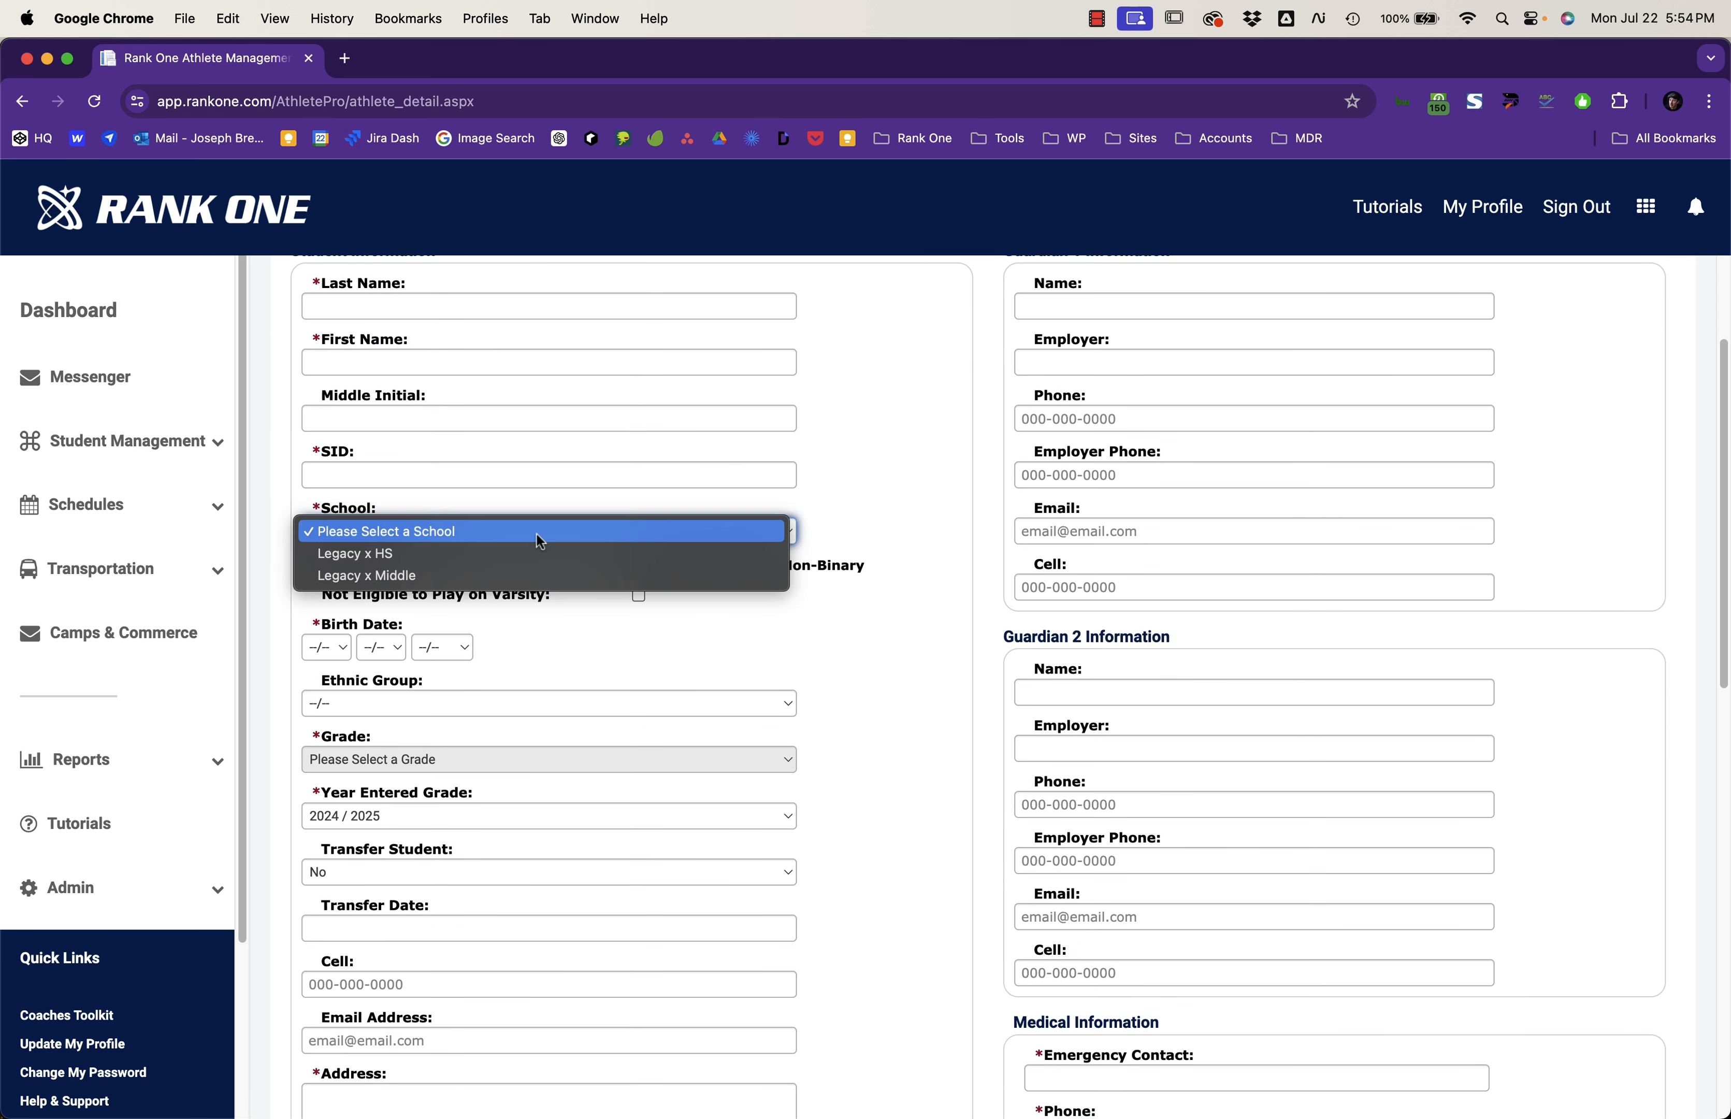
left_click(873, 491)
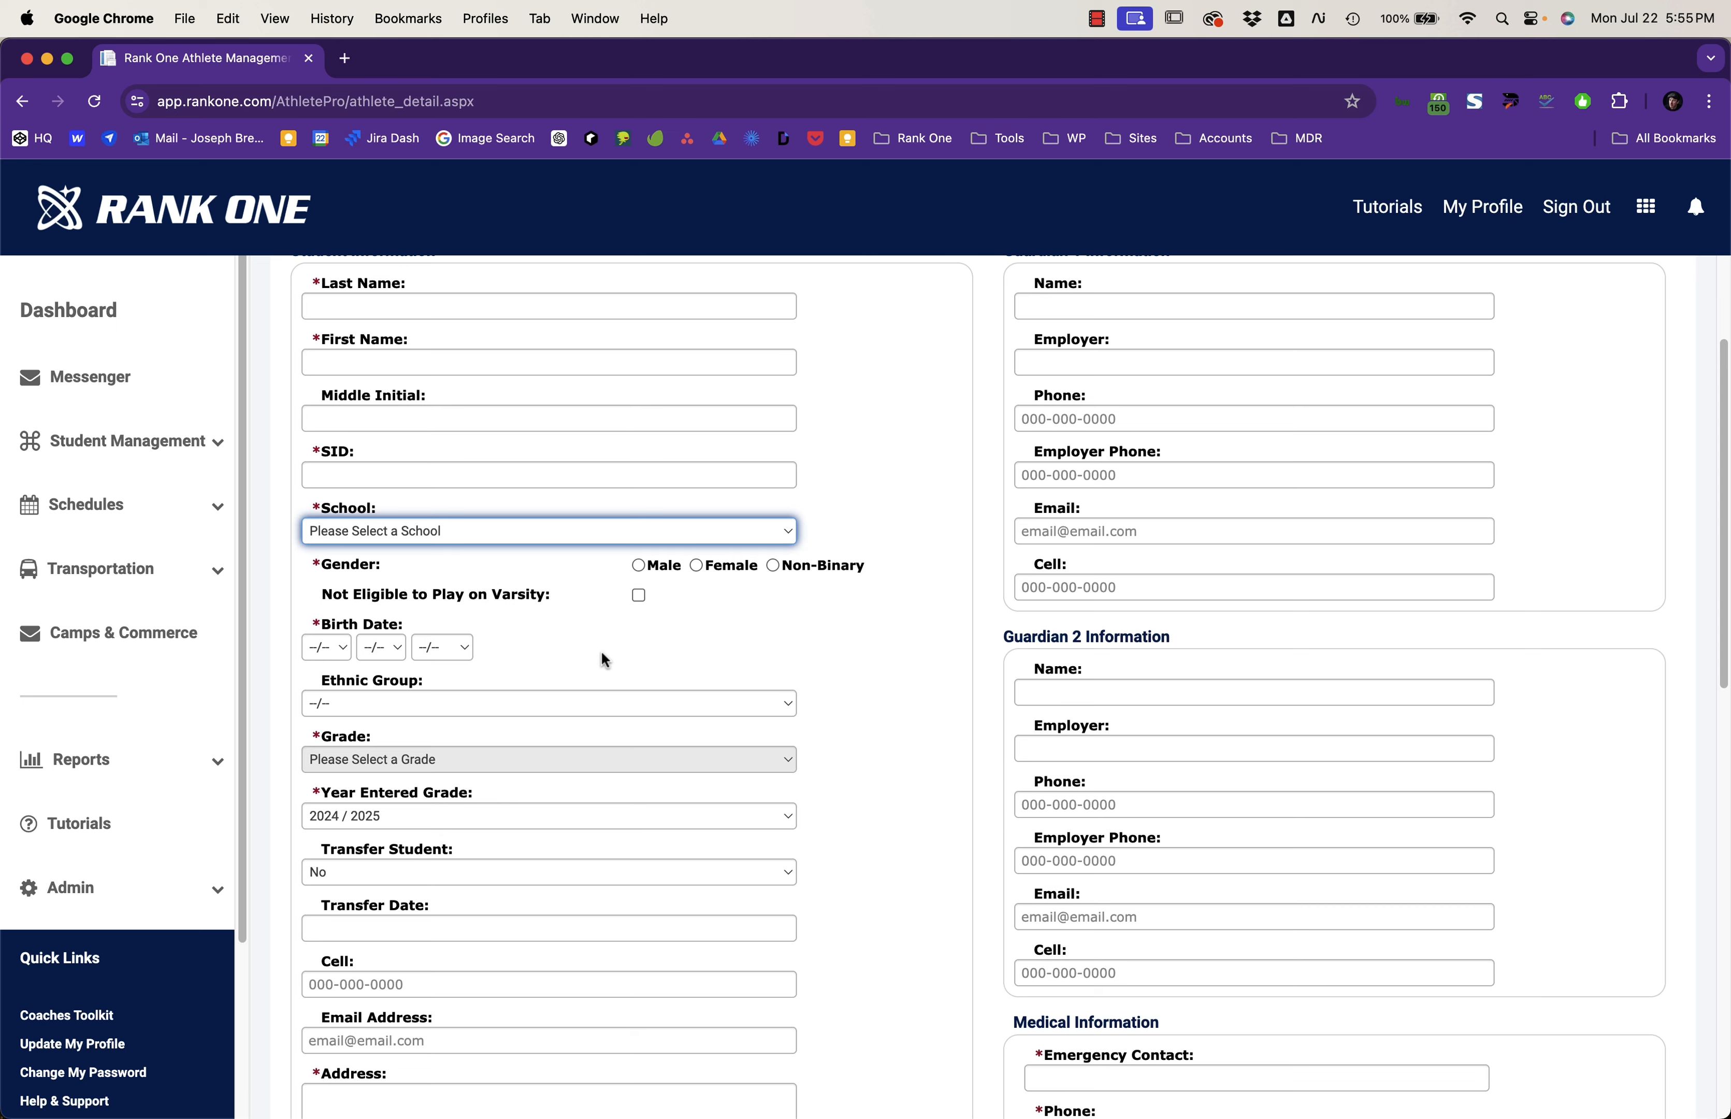
scroll(533, 635, "down", 15)
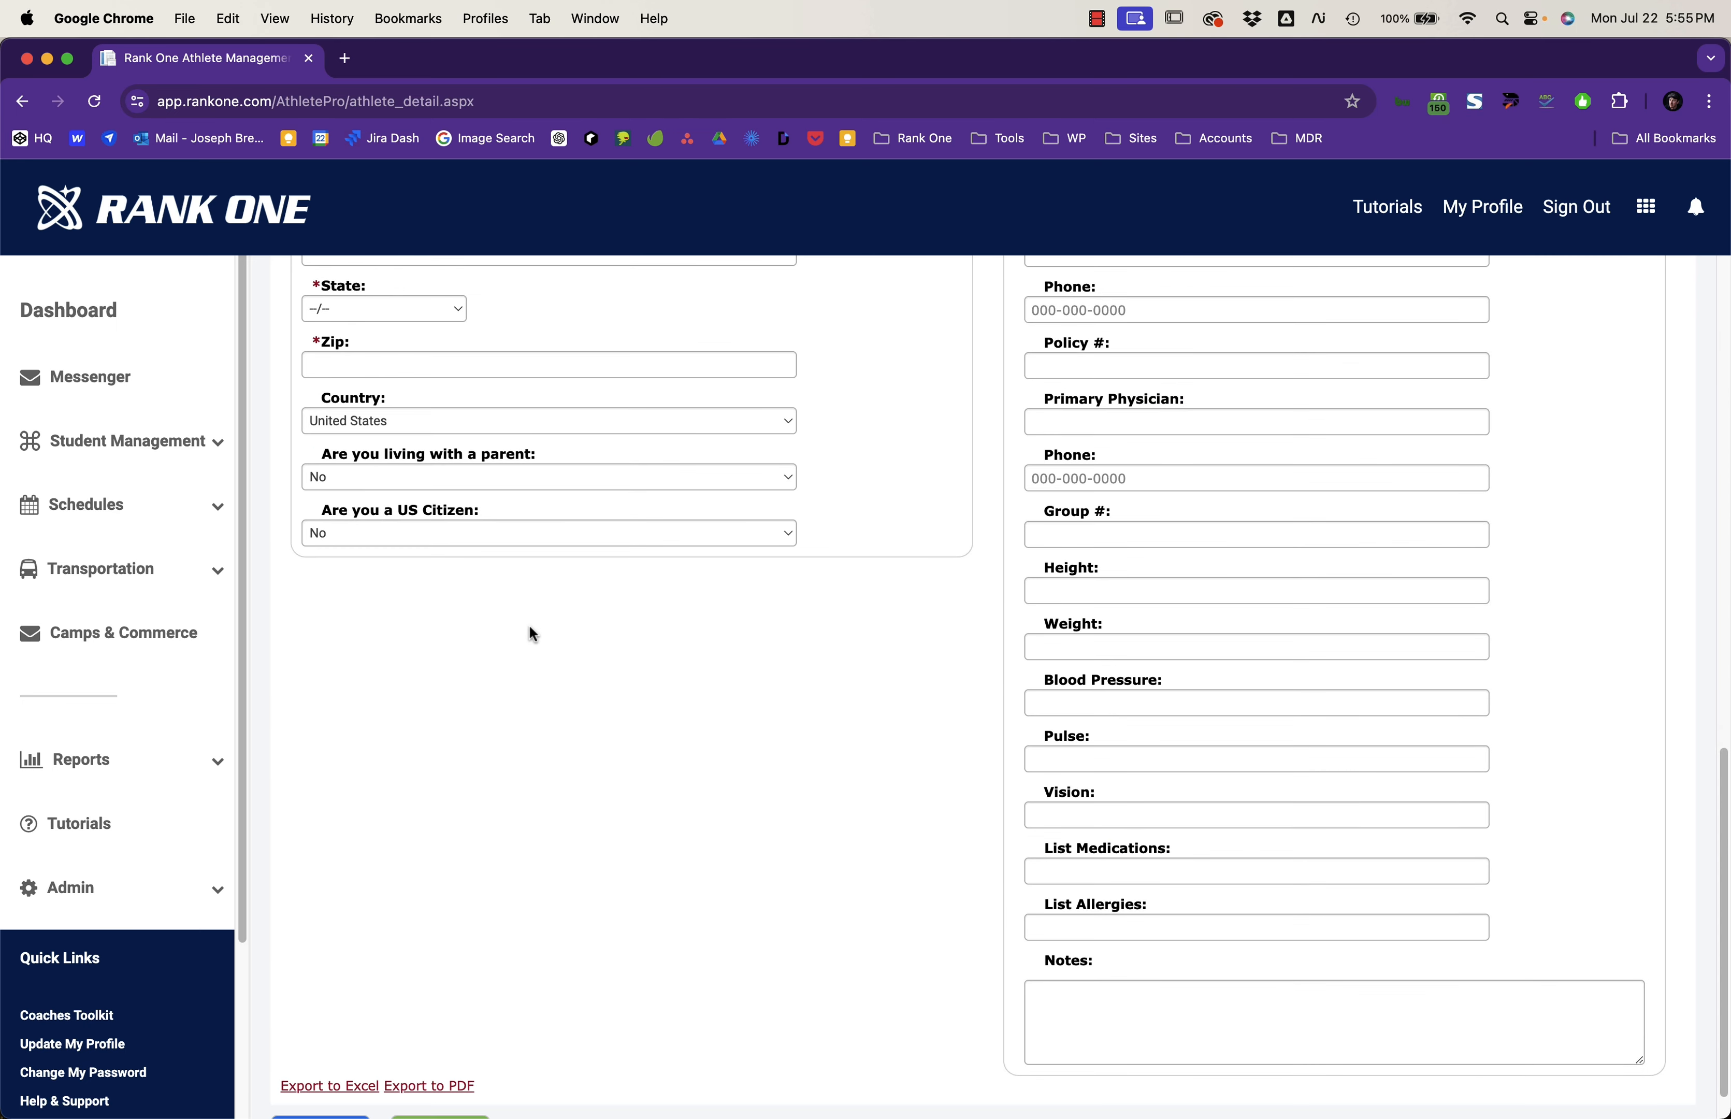
scroll(529, 624, "up", 15)
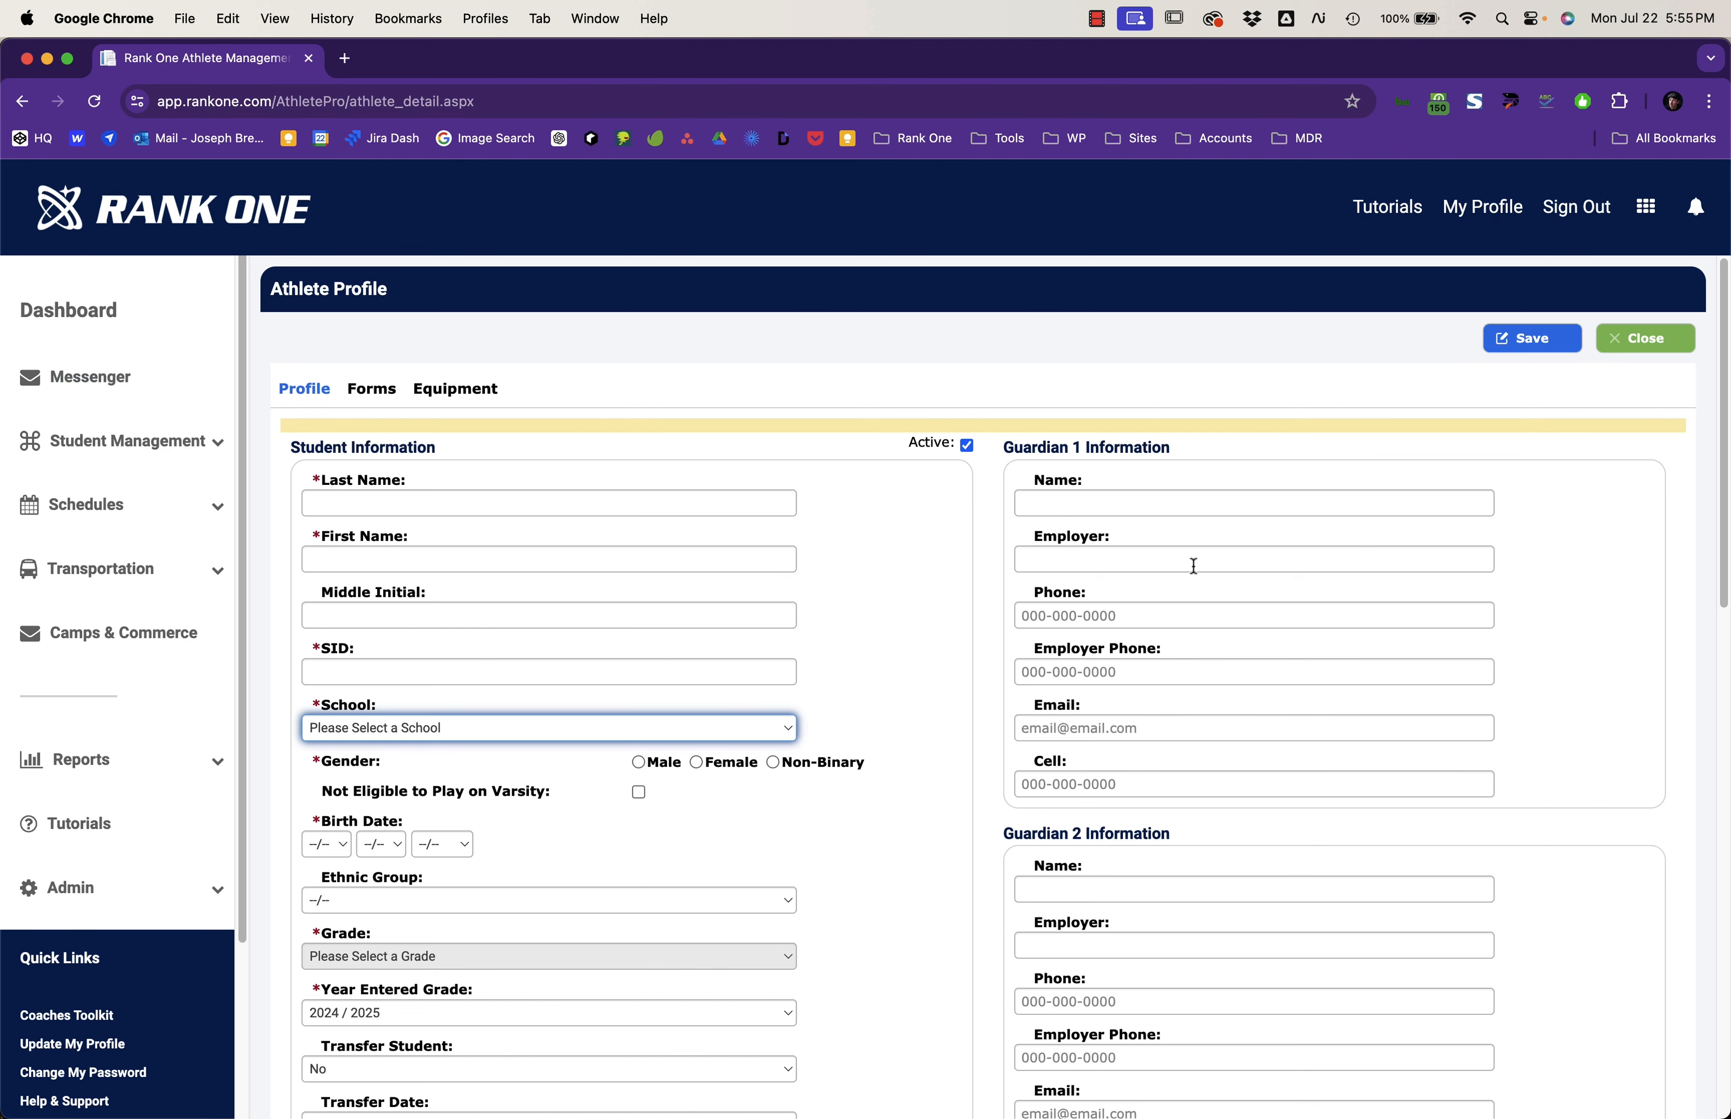
scroll(1168, 601, "down", 3)
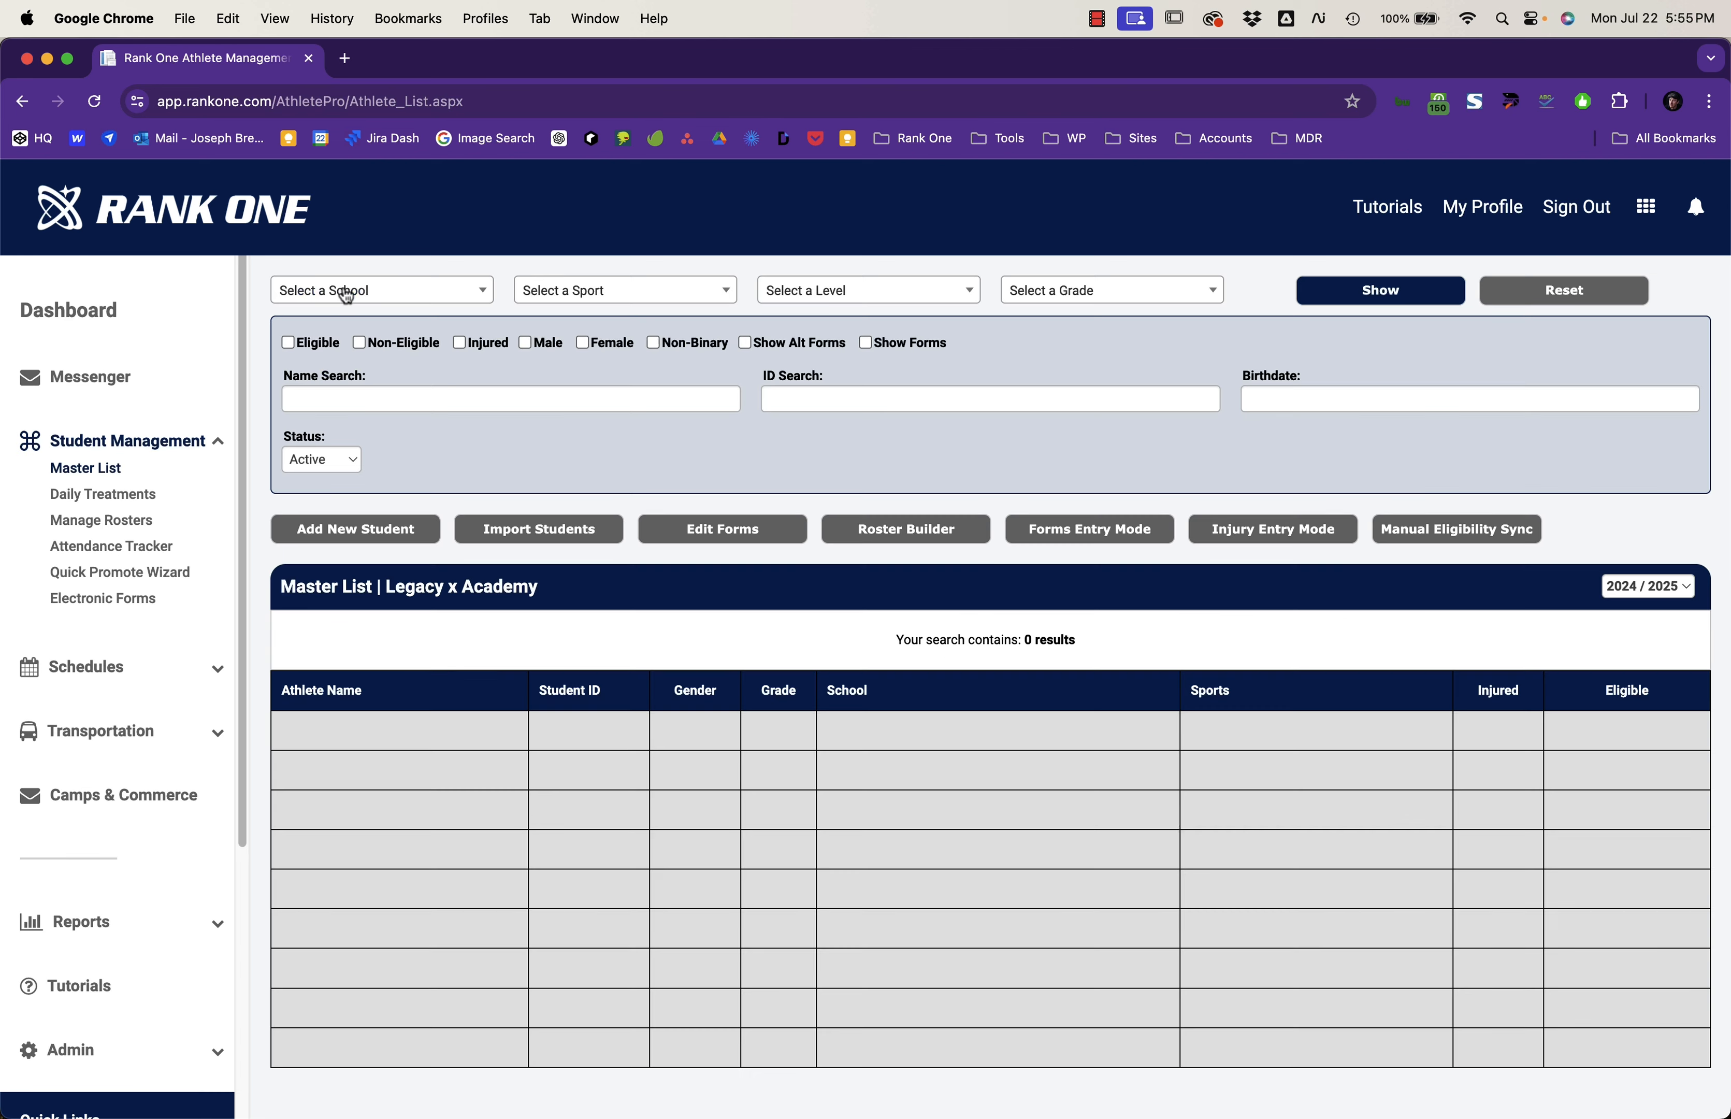
Step: Filter the Master List to the school Legacy x HS and look through the listed students
left_click(348, 292)
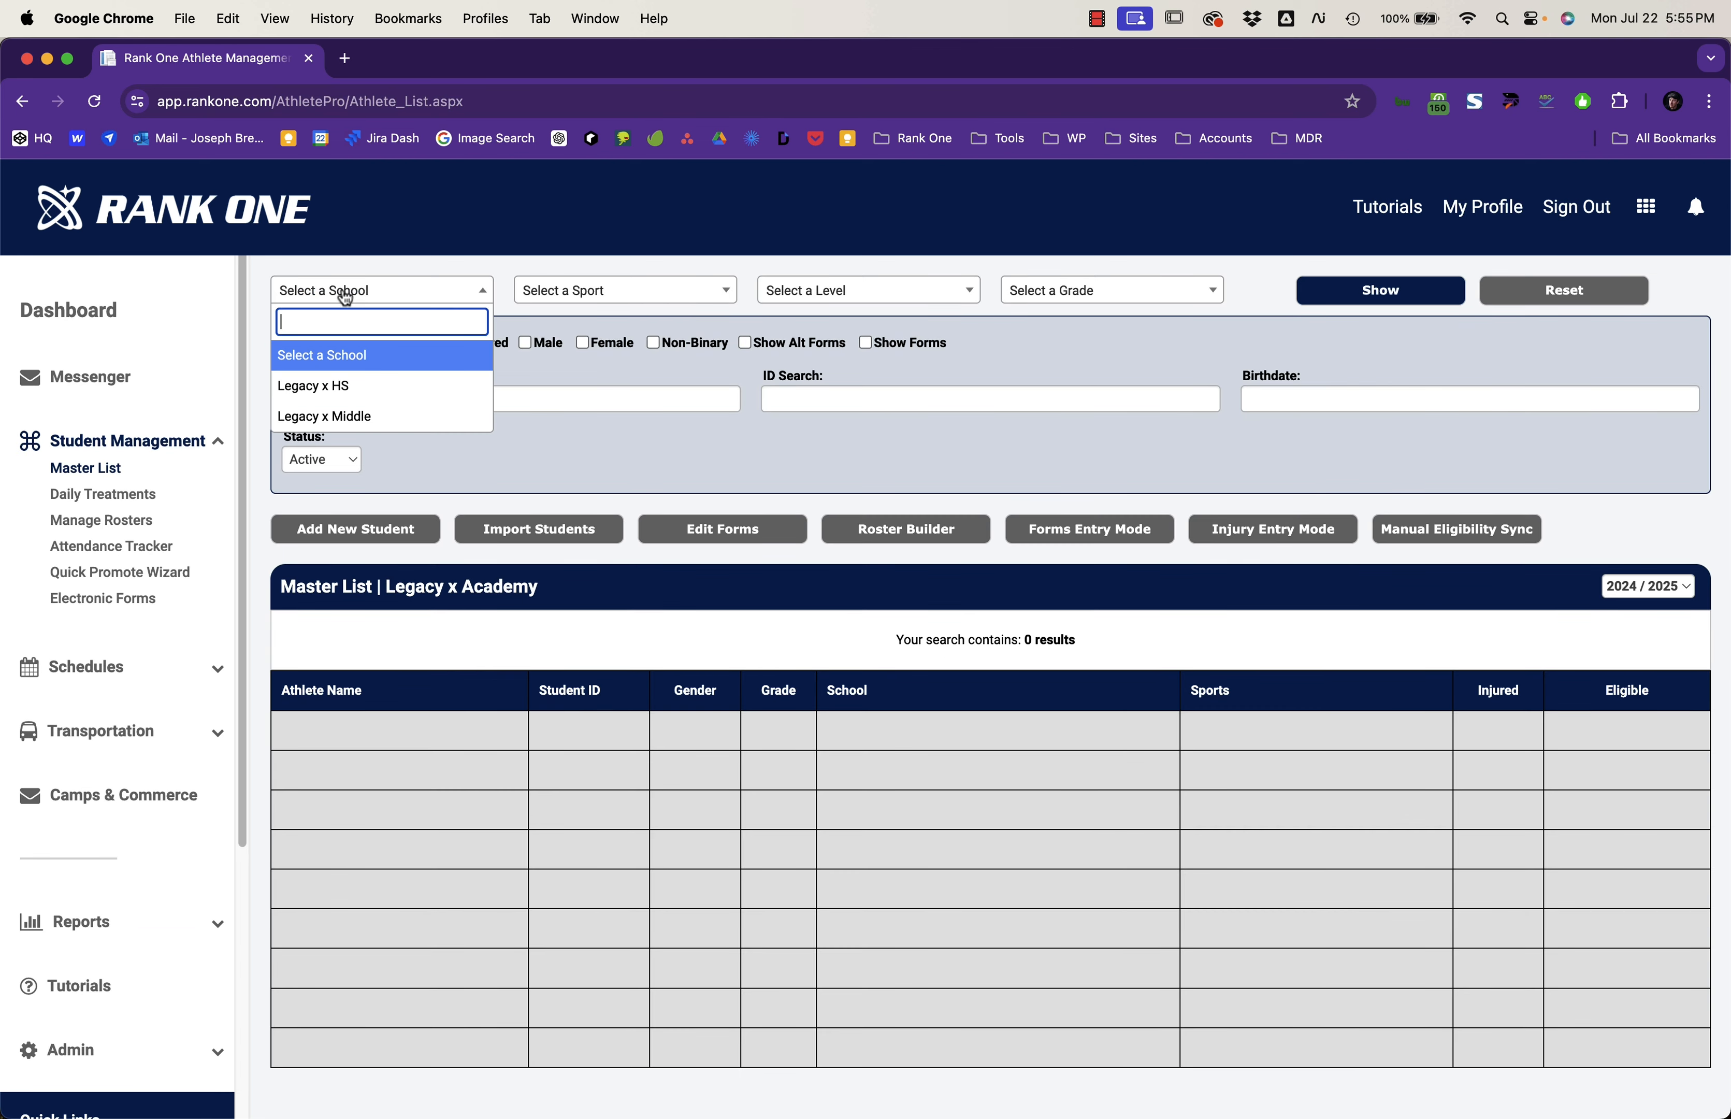
left_click(331, 385)
scroll(492, 795, "down", 4)
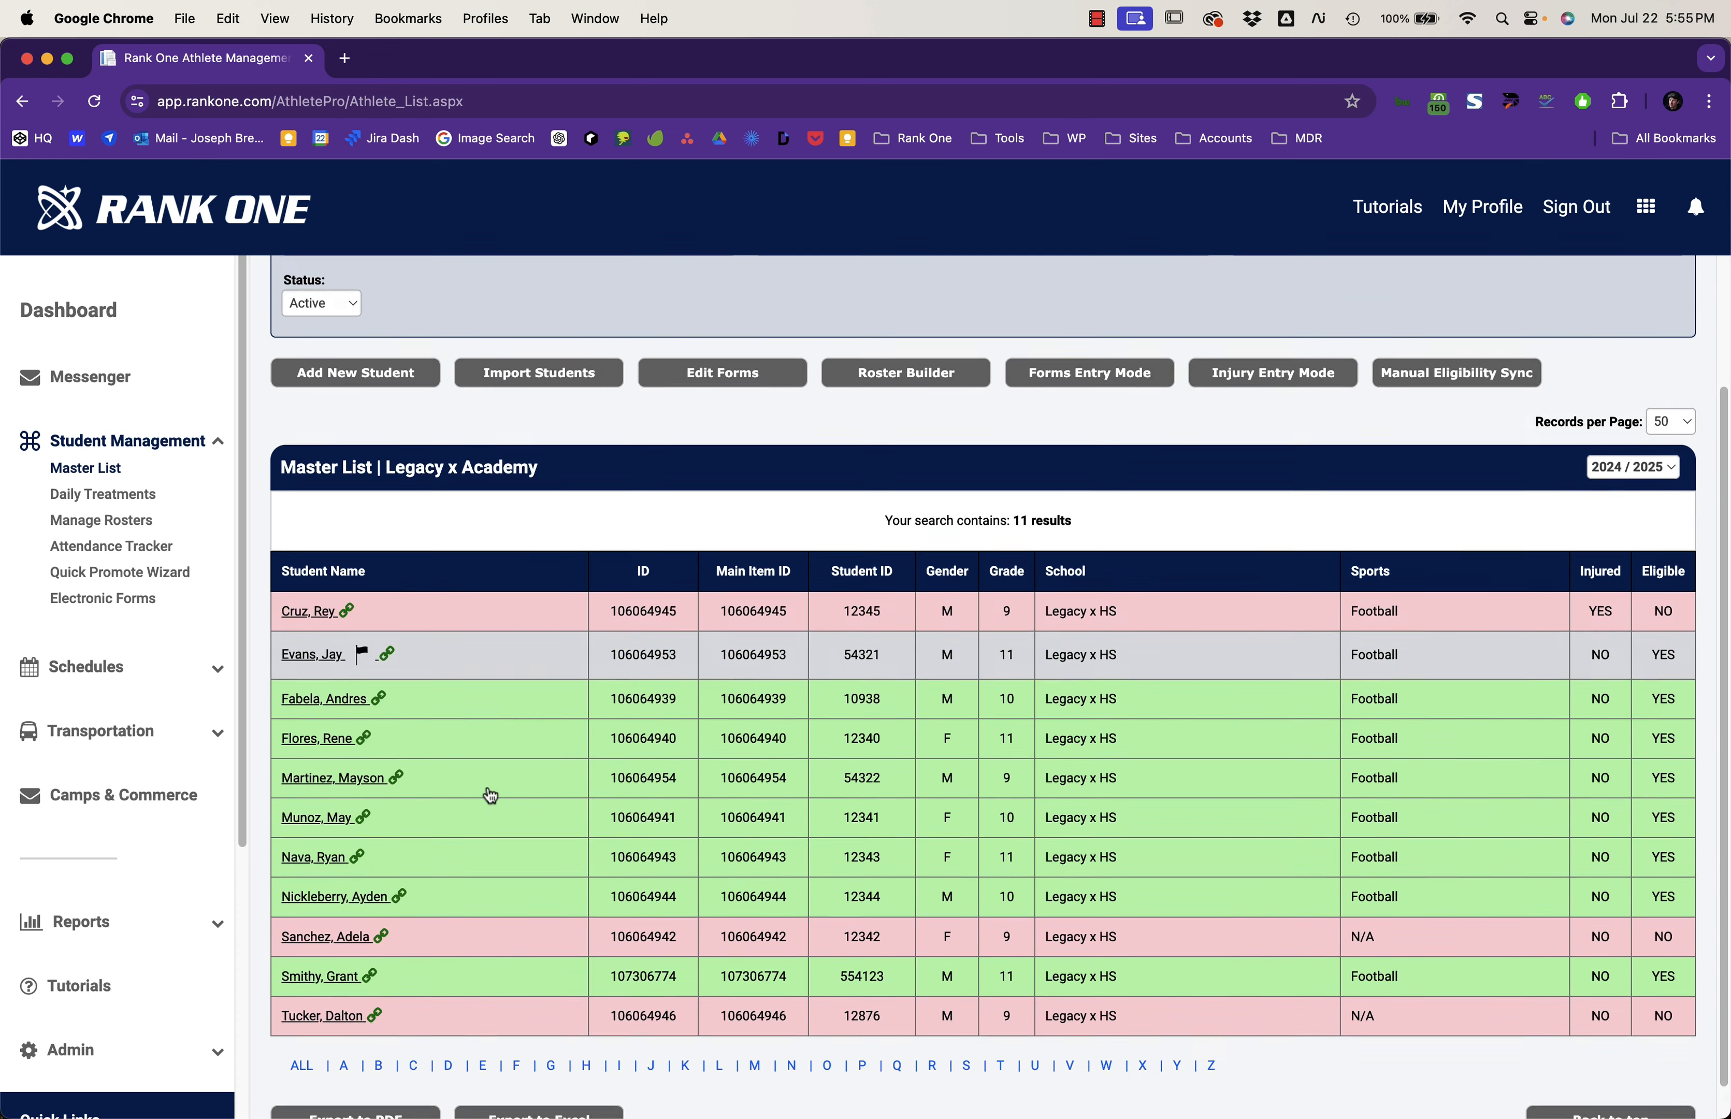
scroll(491, 795, "up", 4)
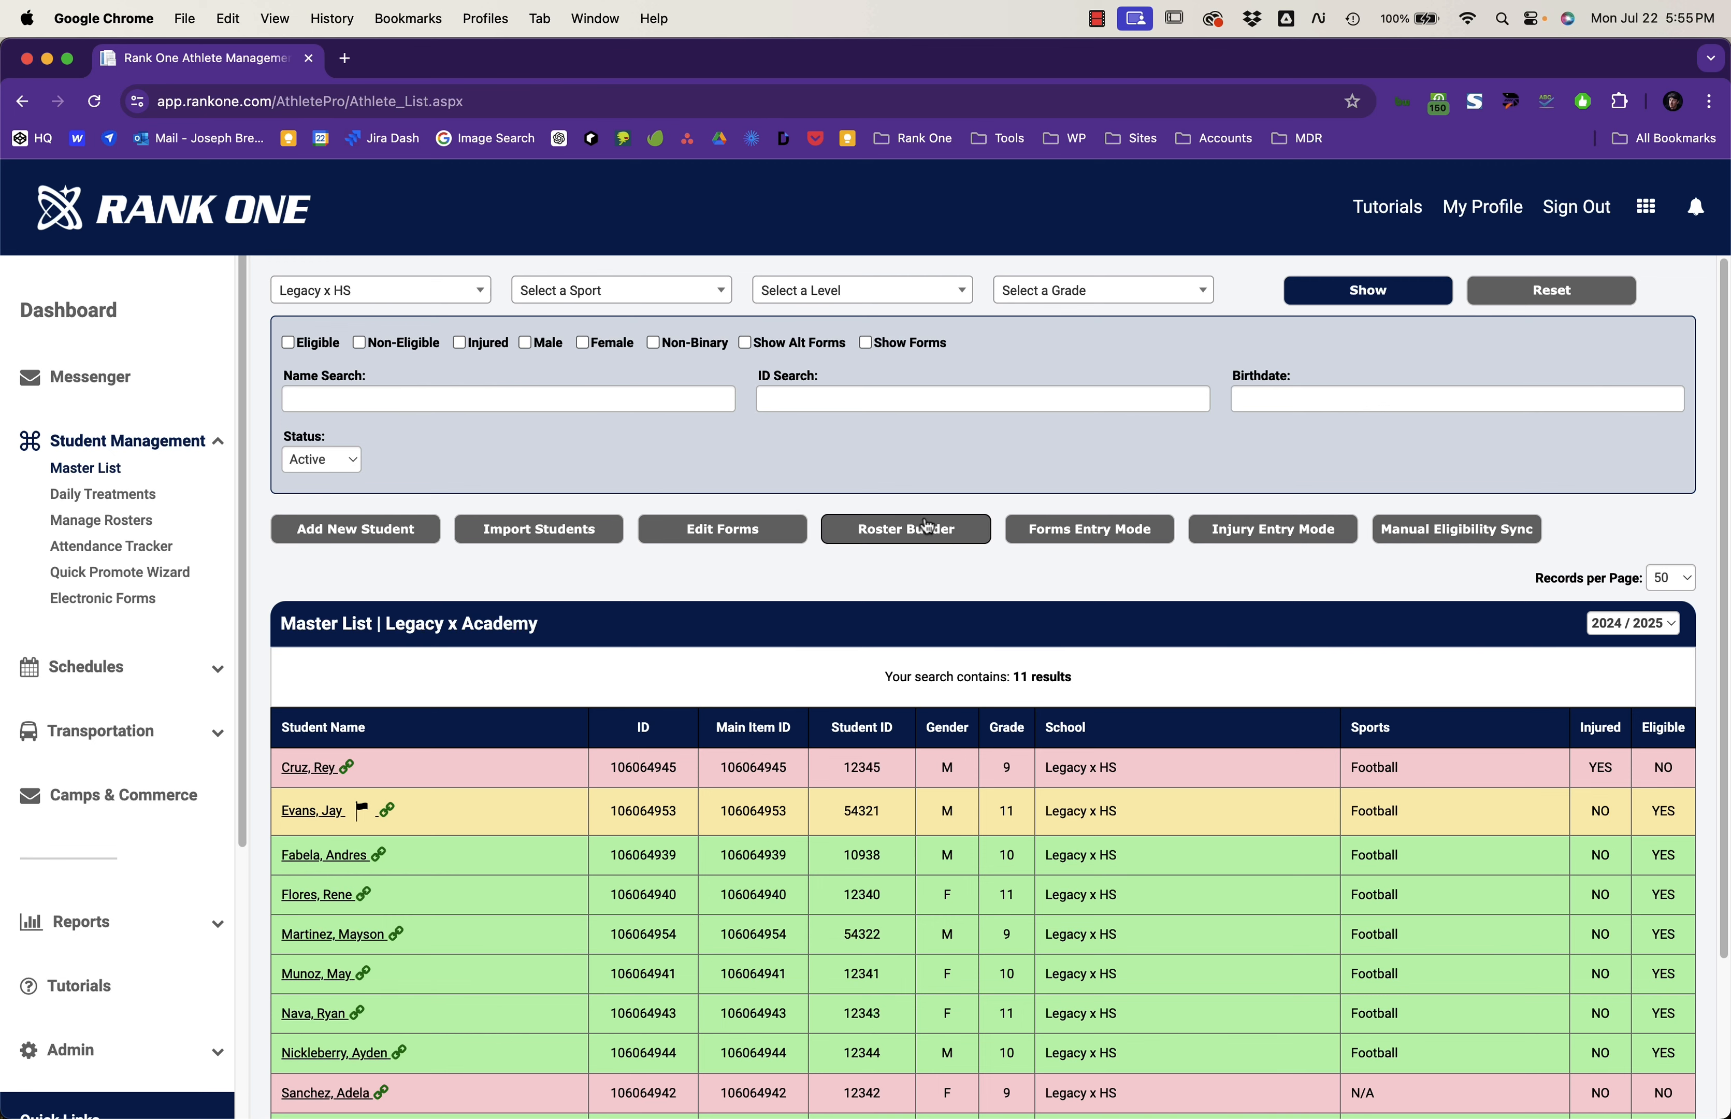
Step: Open the Roster Builder and view the roster for Legacy x HS, Baseball(M), Varsity, team Legacy Lions
left_click(924, 534)
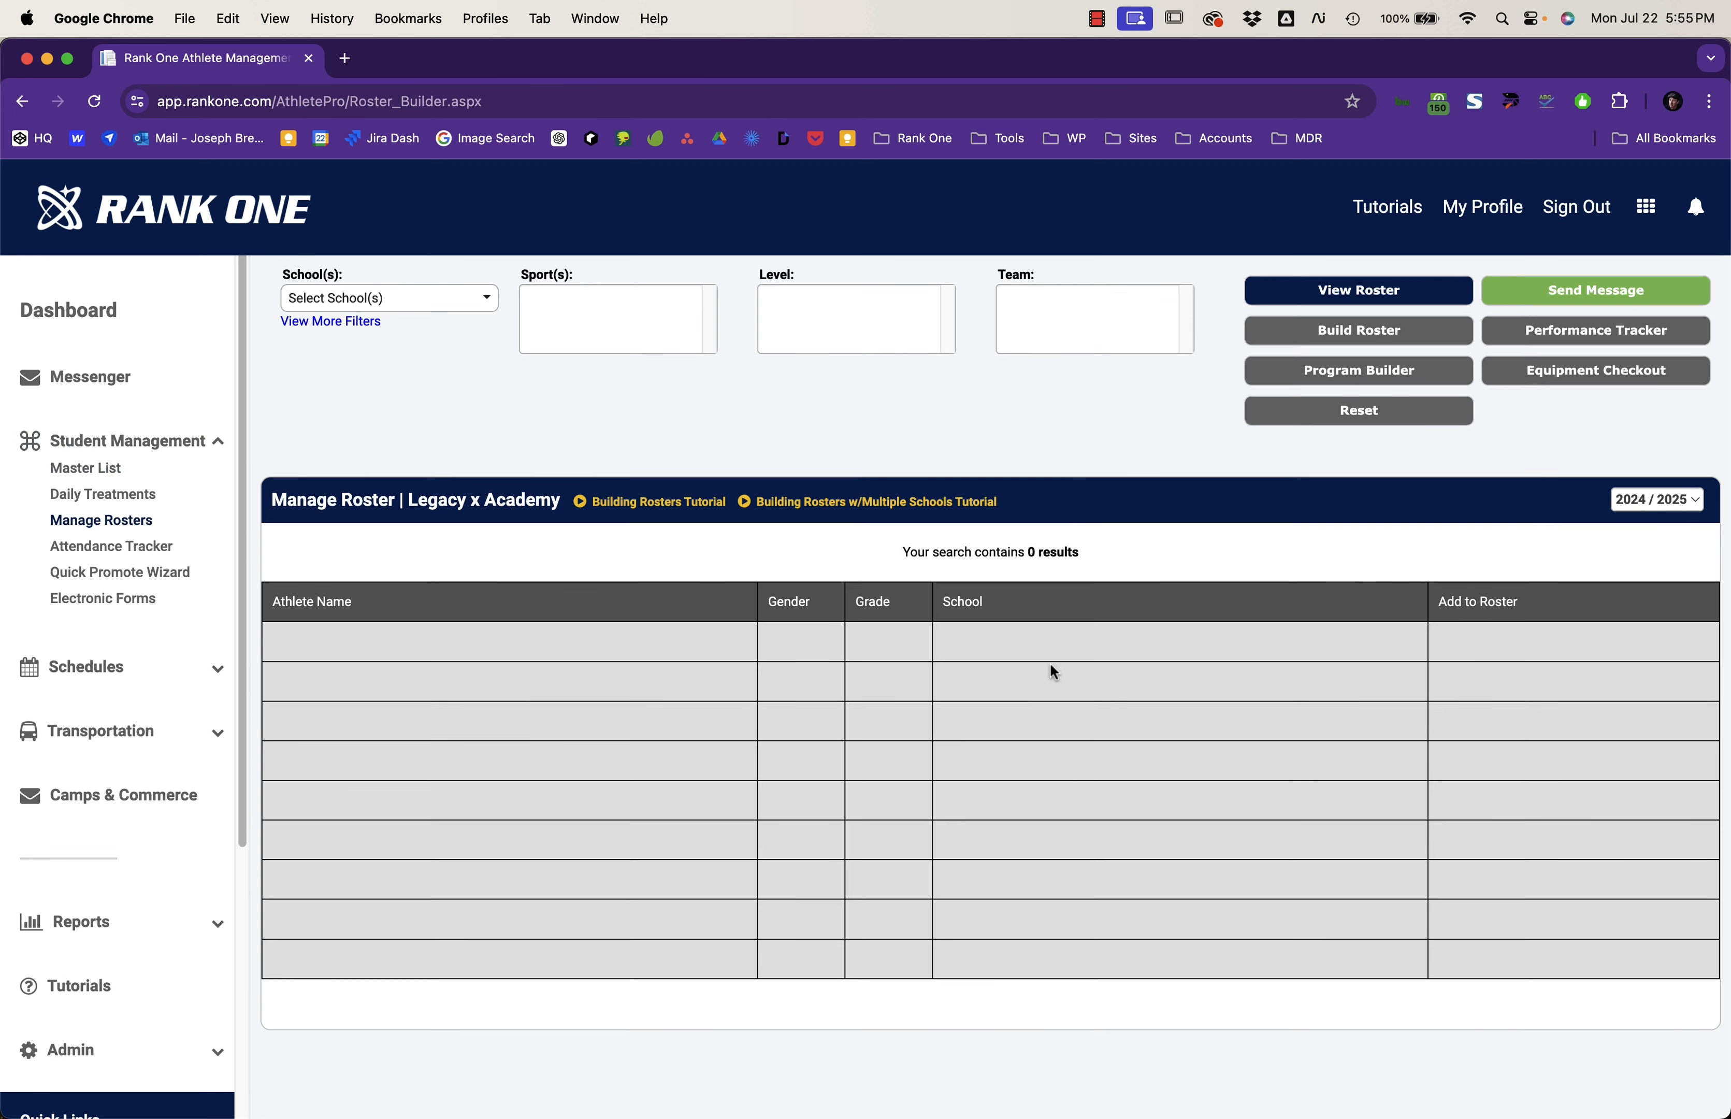
left_click(425, 311)
left_click(360, 350)
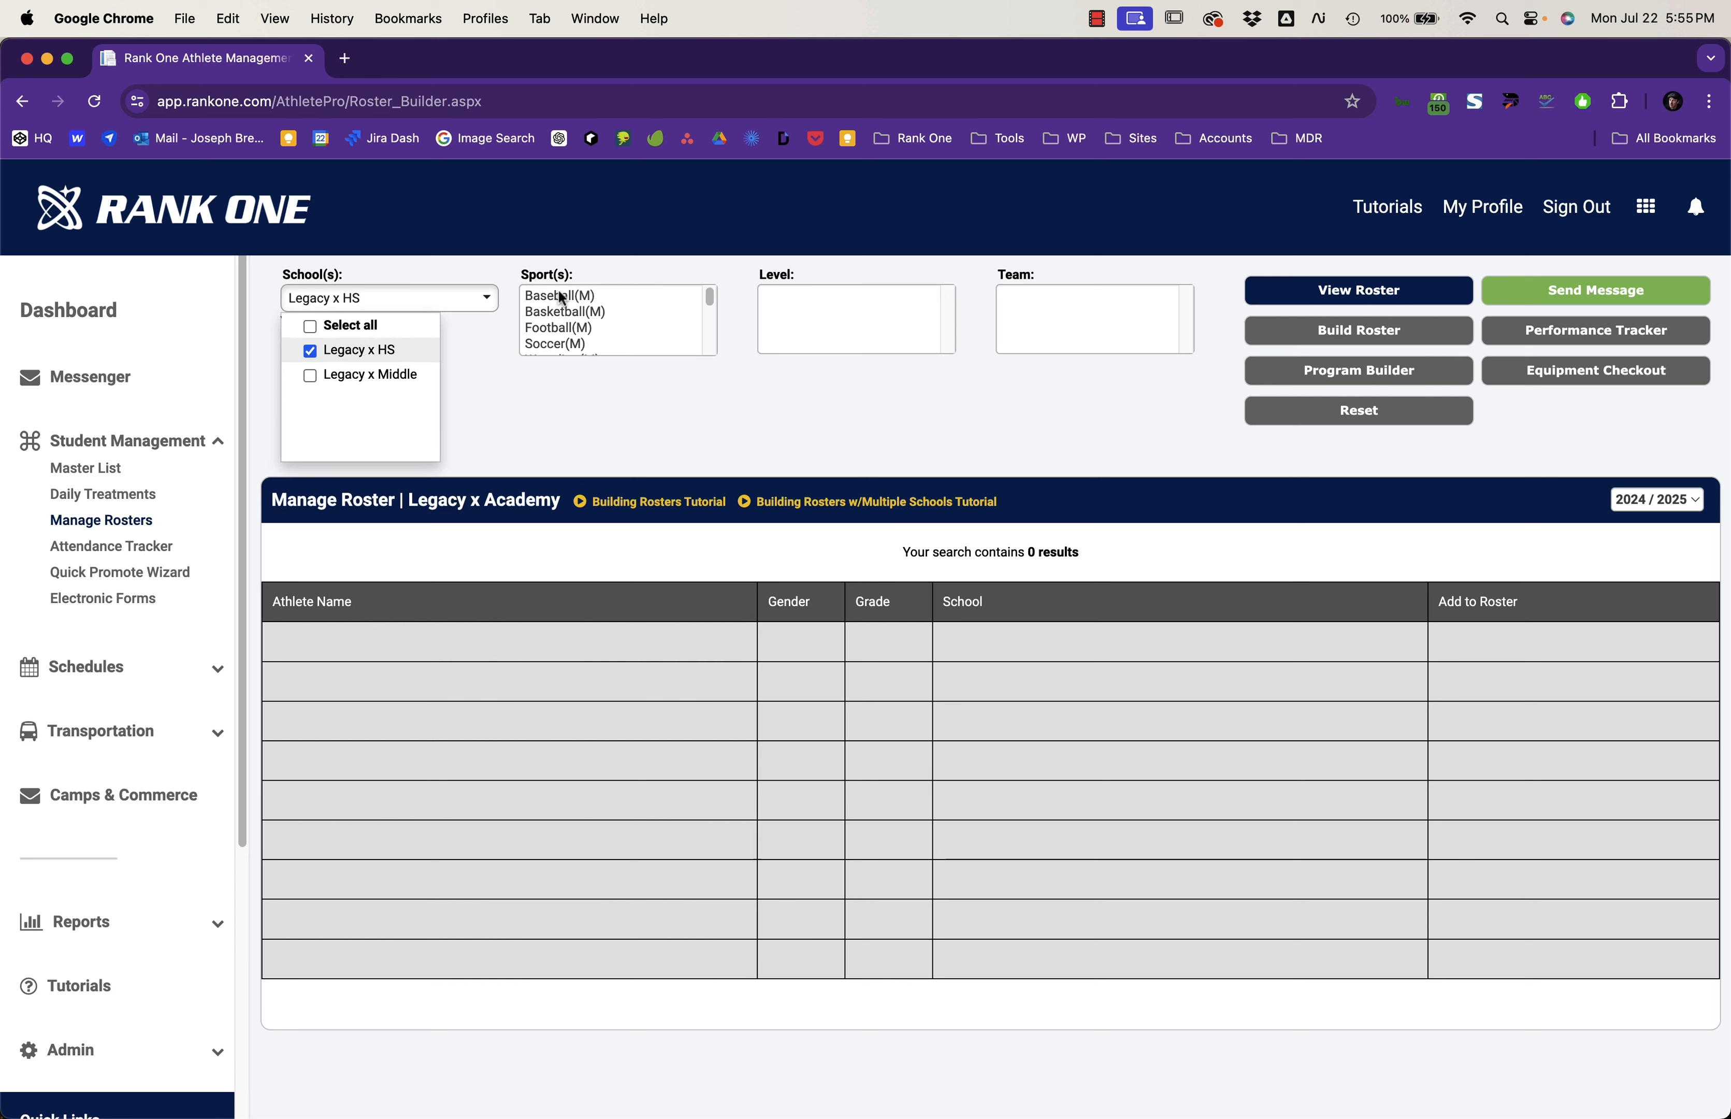
left_click(588, 299)
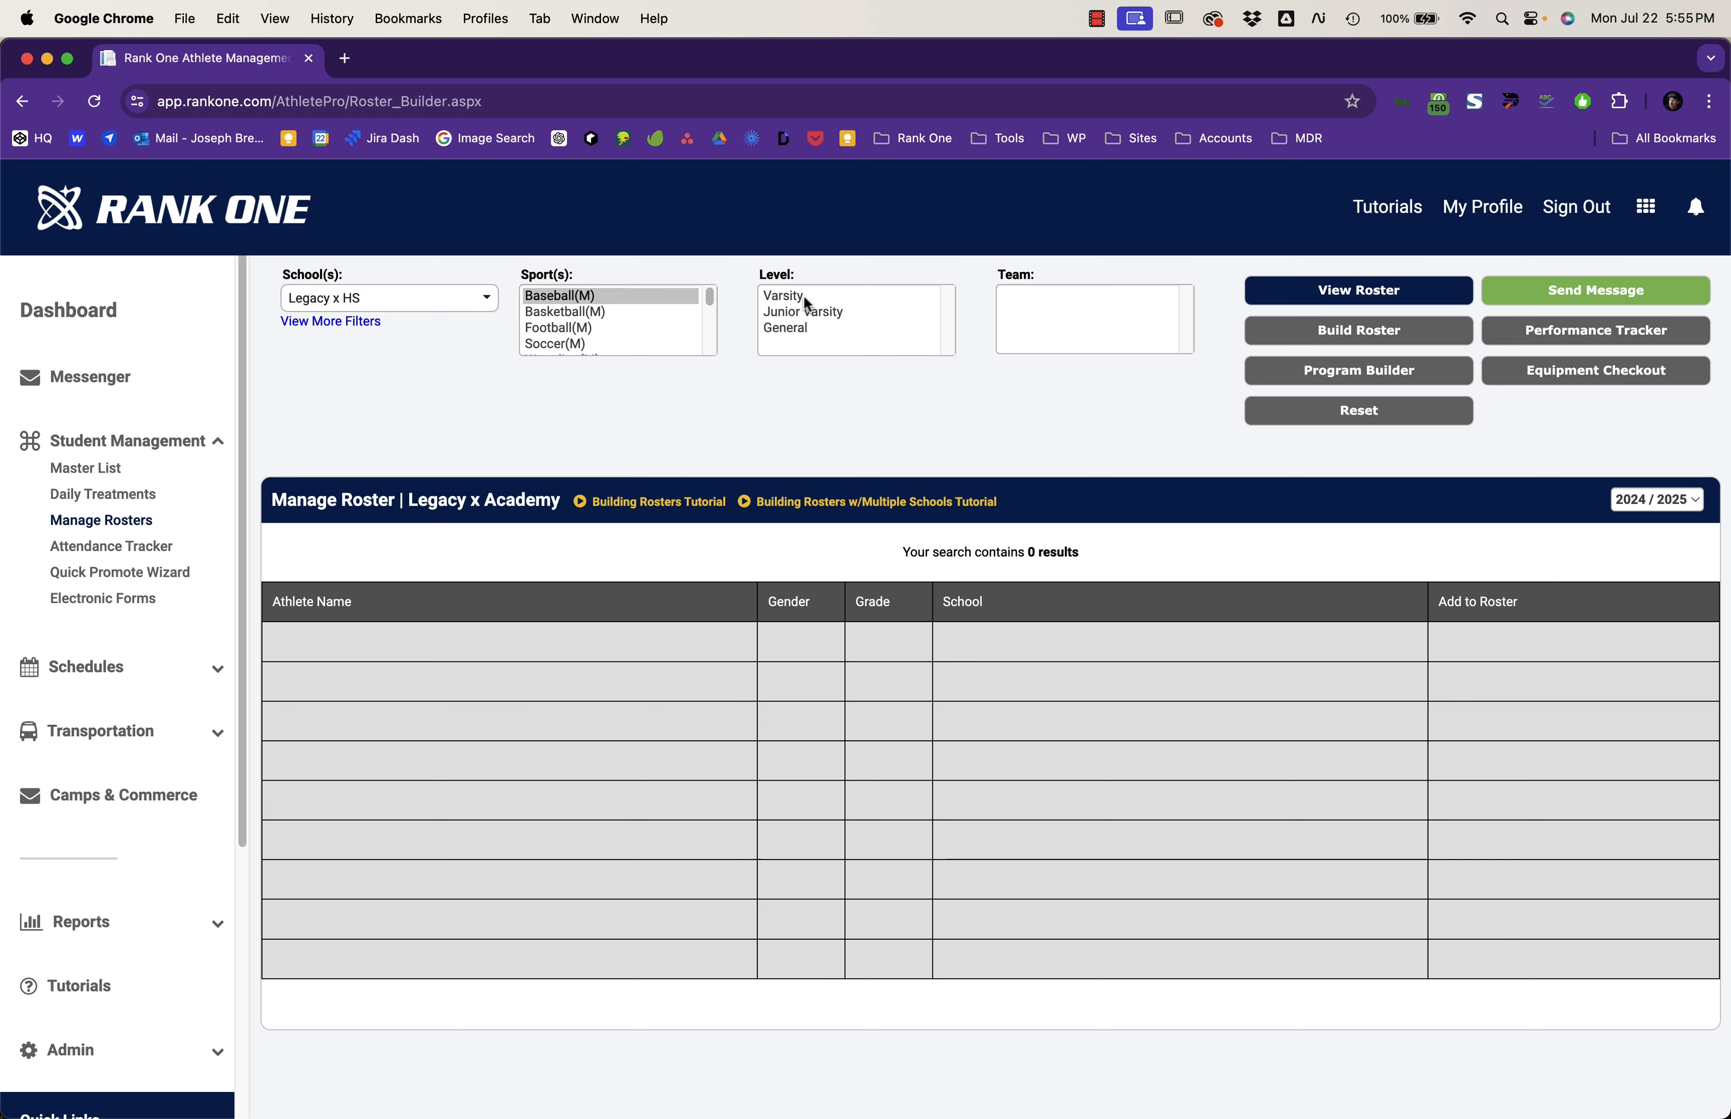
left_click(805, 299)
left_click(1044, 295)
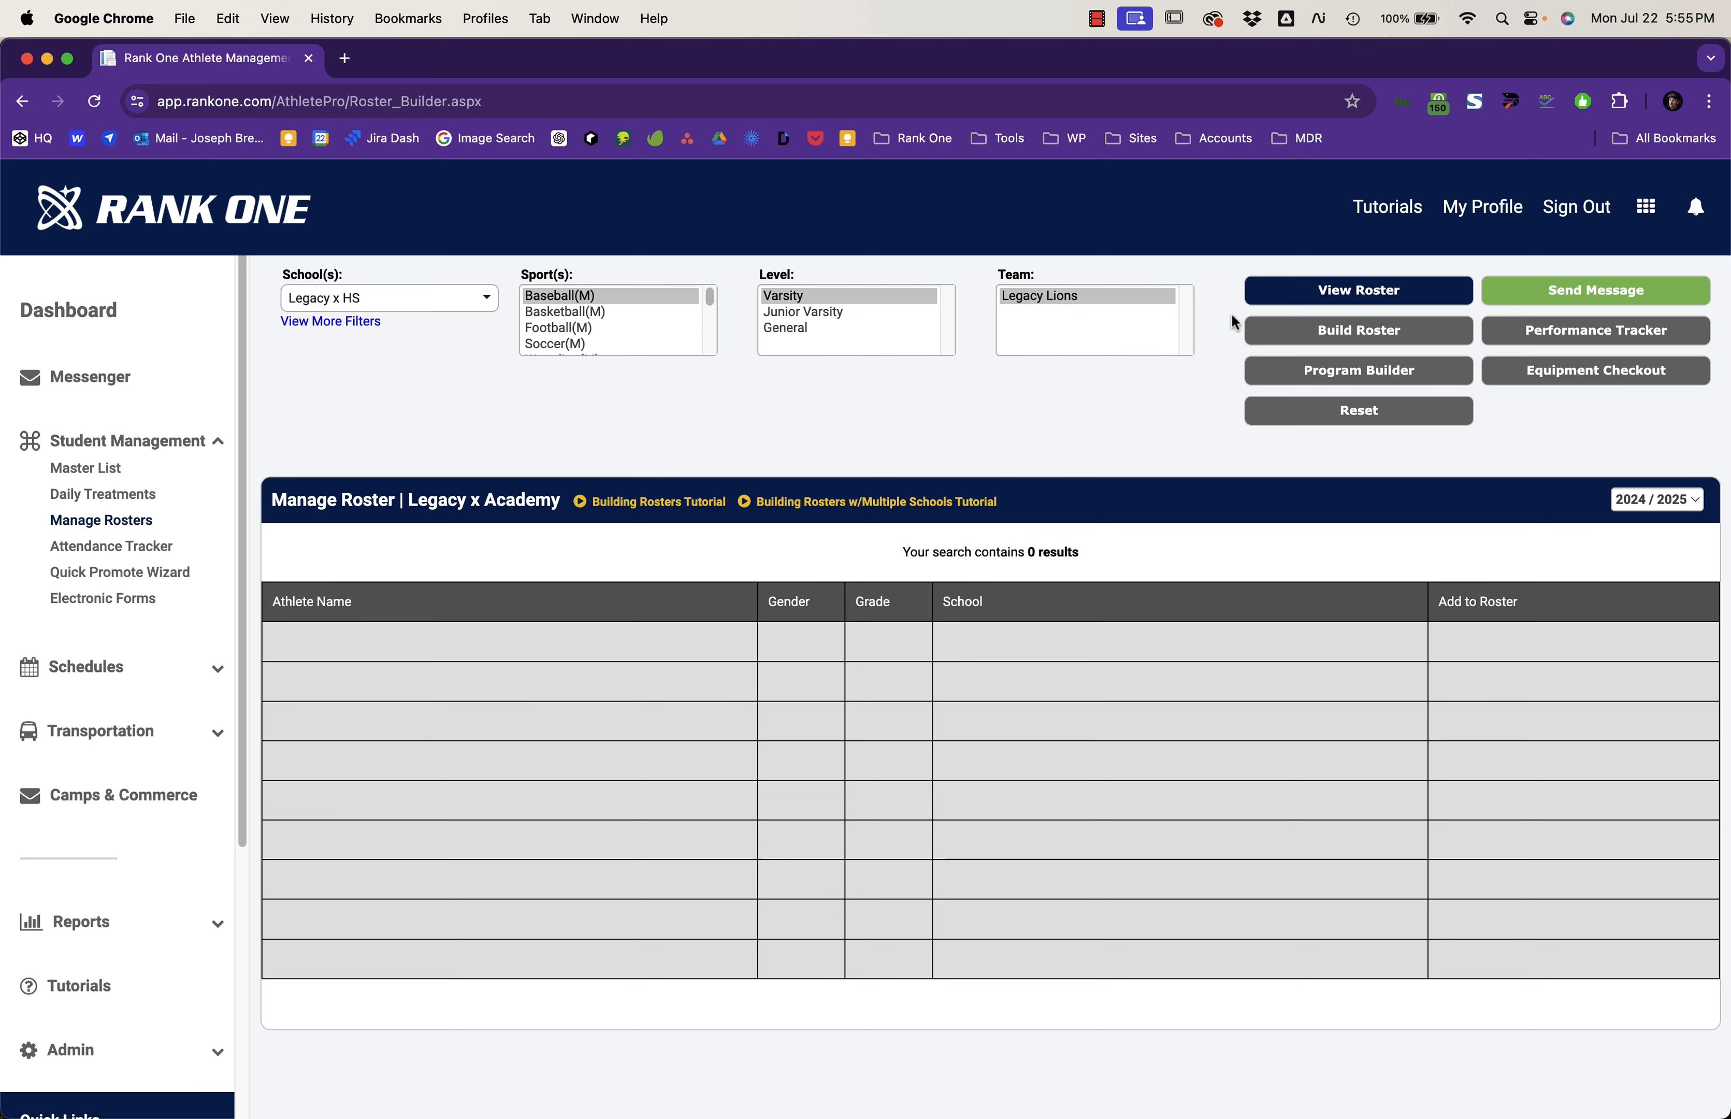
left_click(1294, 293)
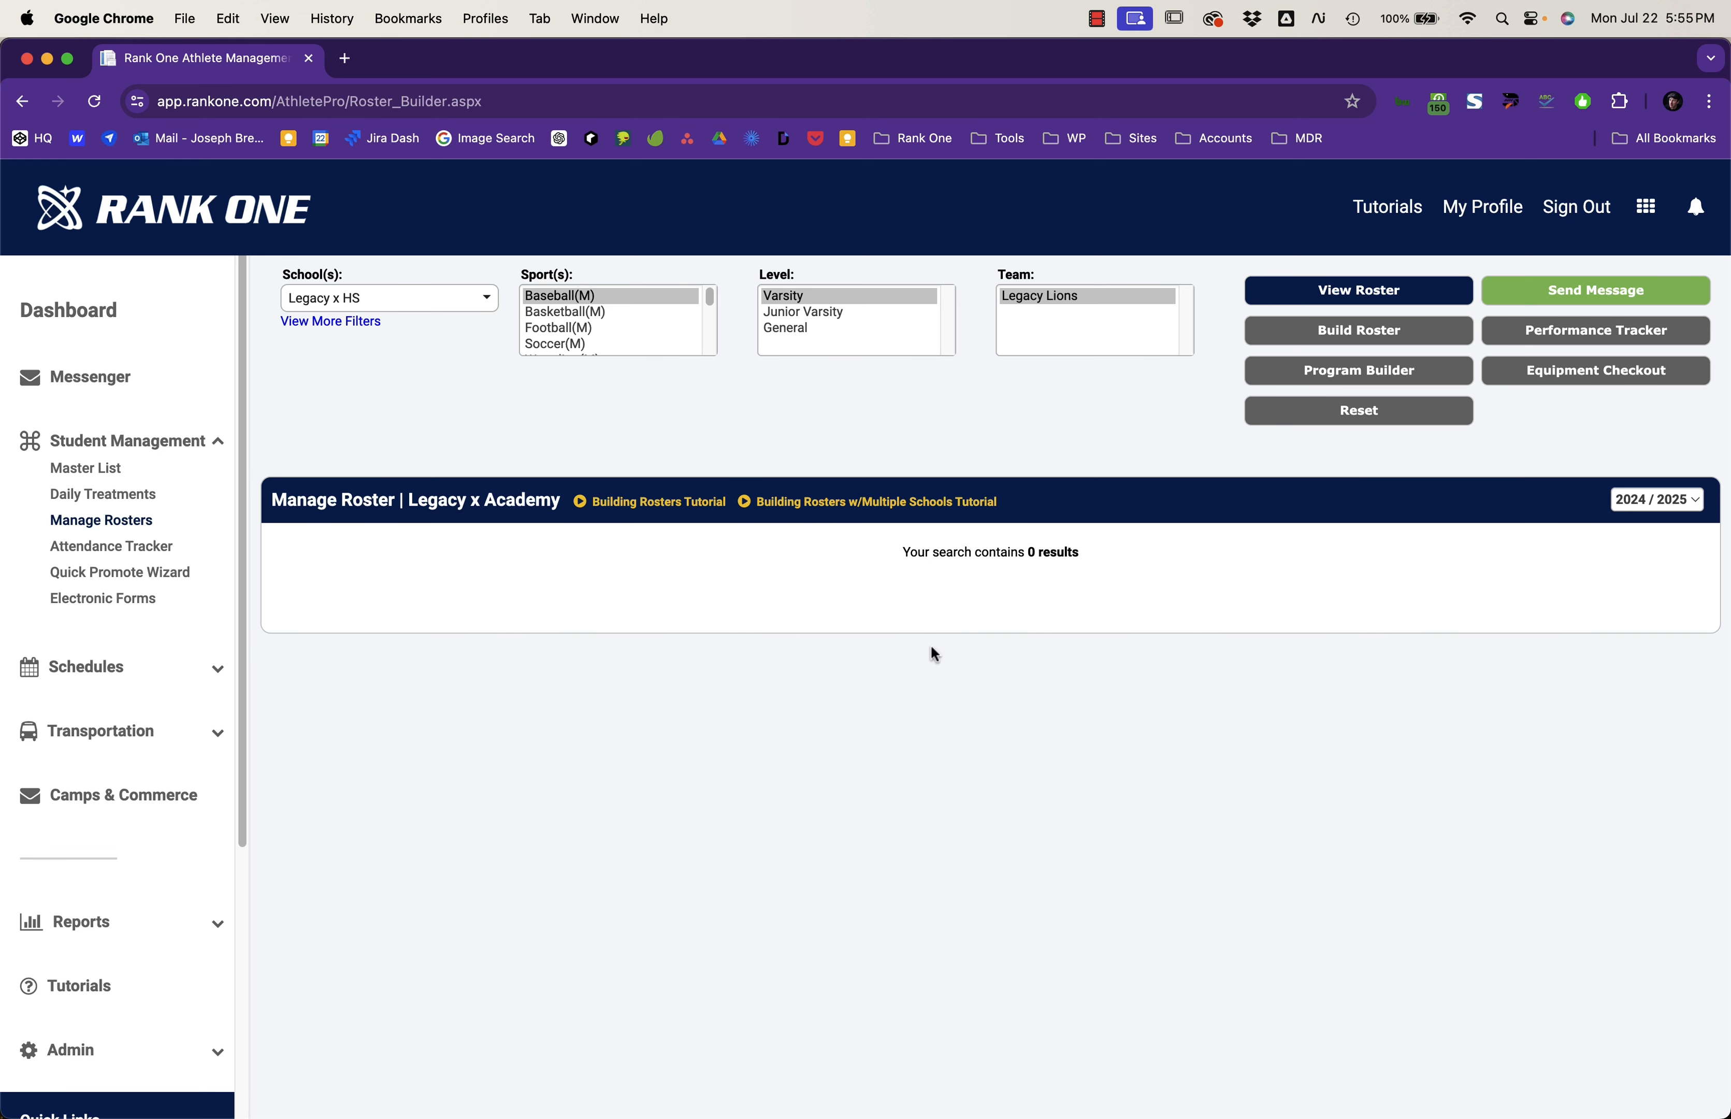
Step: Build the Varsity baseball roster by adding the second, third, fourth and sixth listed athletes
left_click(1322, 333)
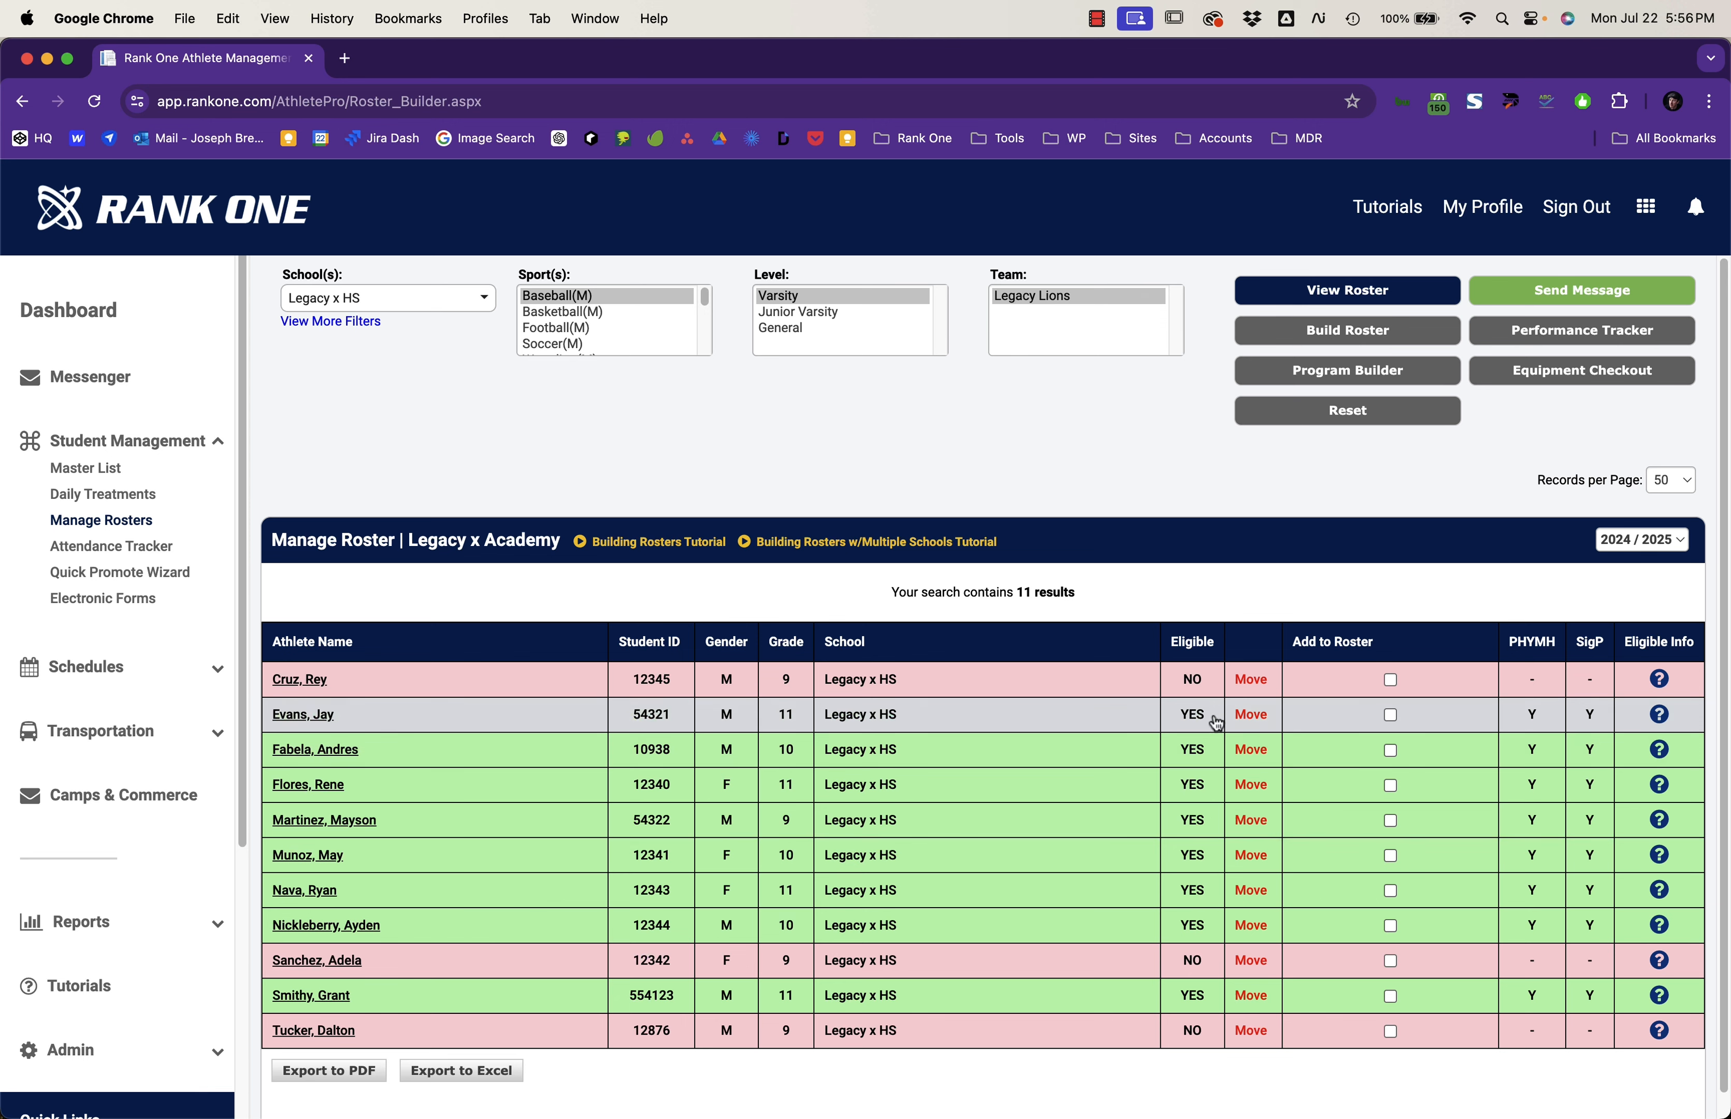
left_click(1391, 715)
left_click(1392, 754)
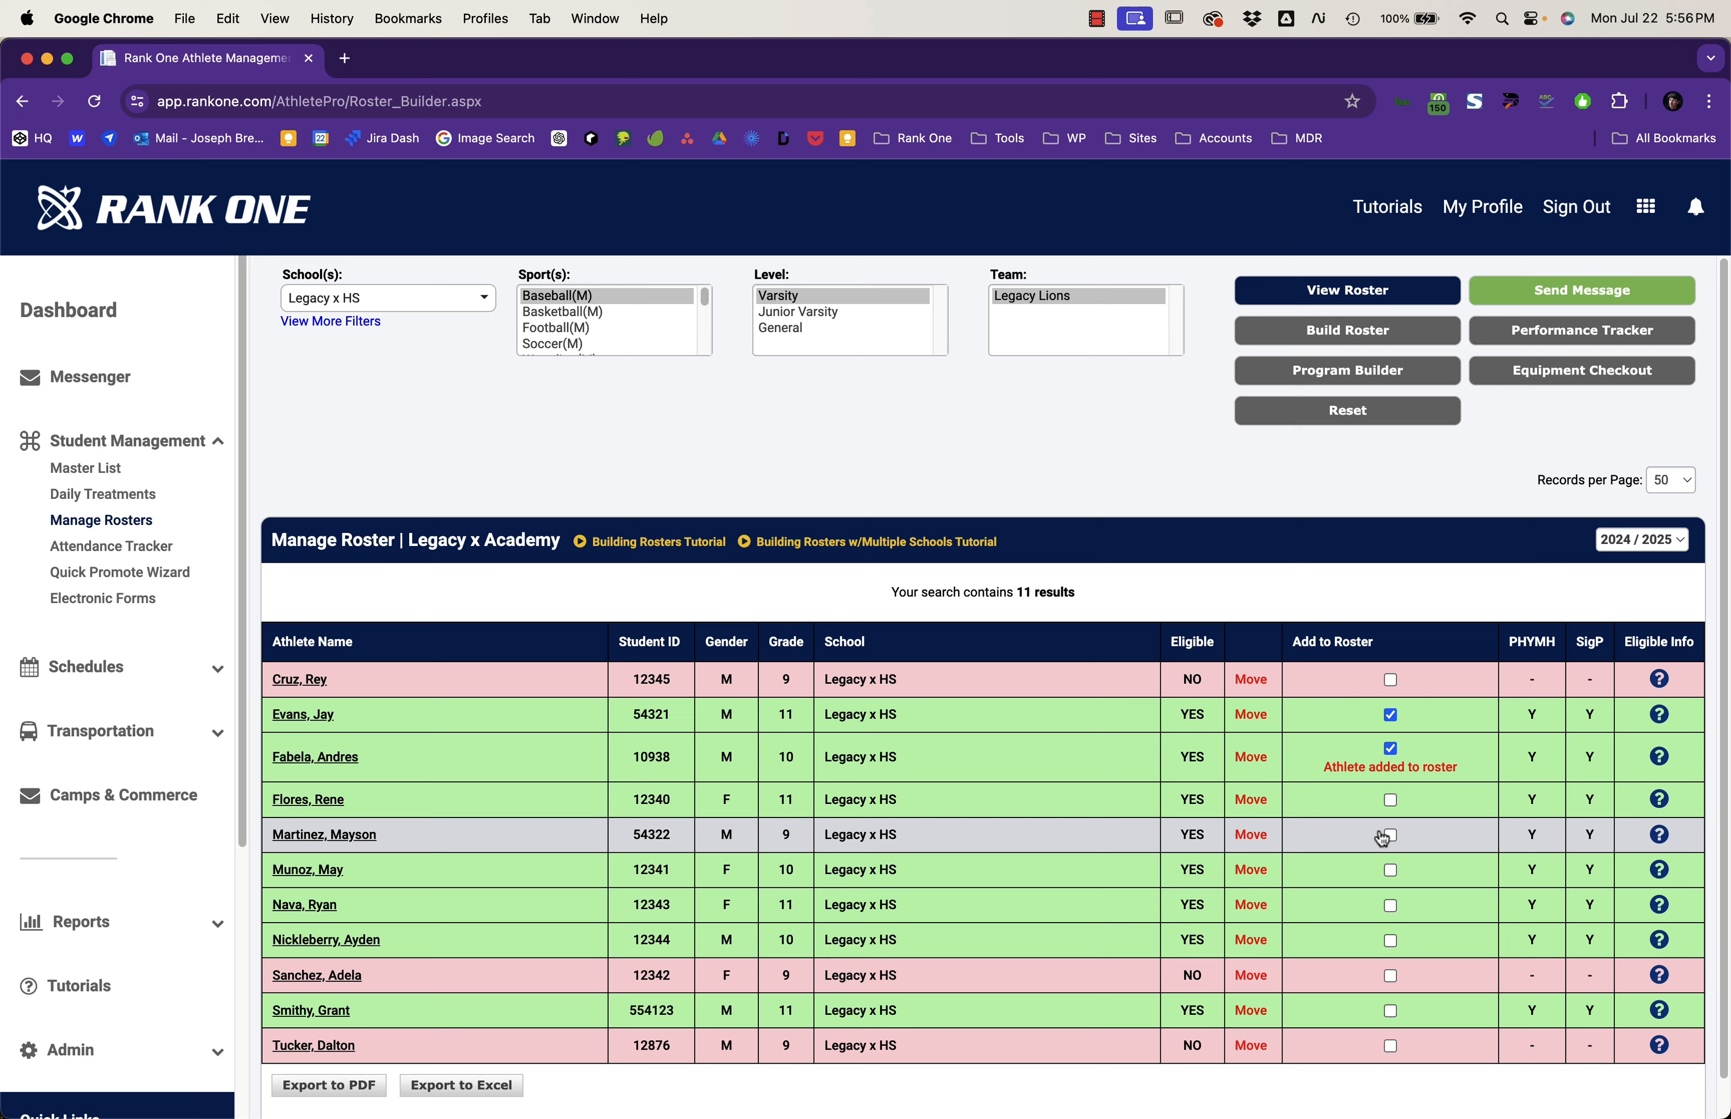
left_click(1392, 787)
left_click(1390, 871)
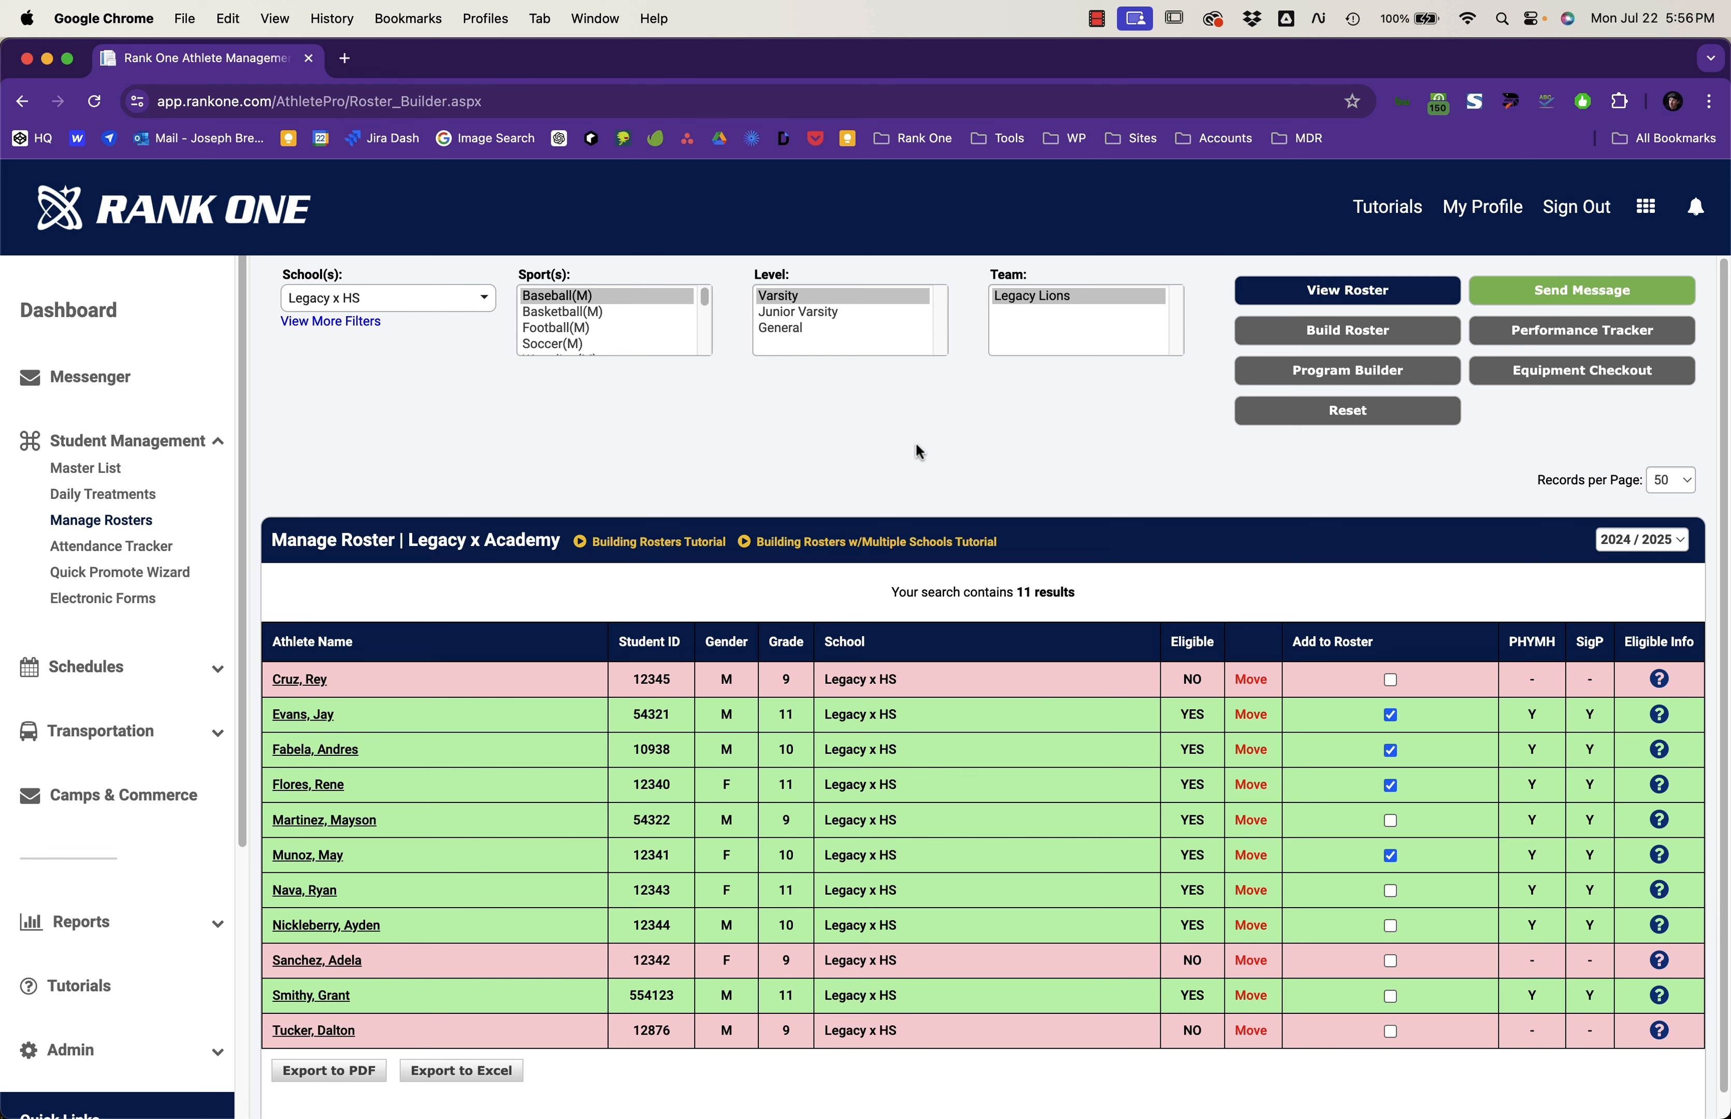
Step: View the built baseball roster, then start a message to its members and check the parent recipients
left_click(1317, 291)
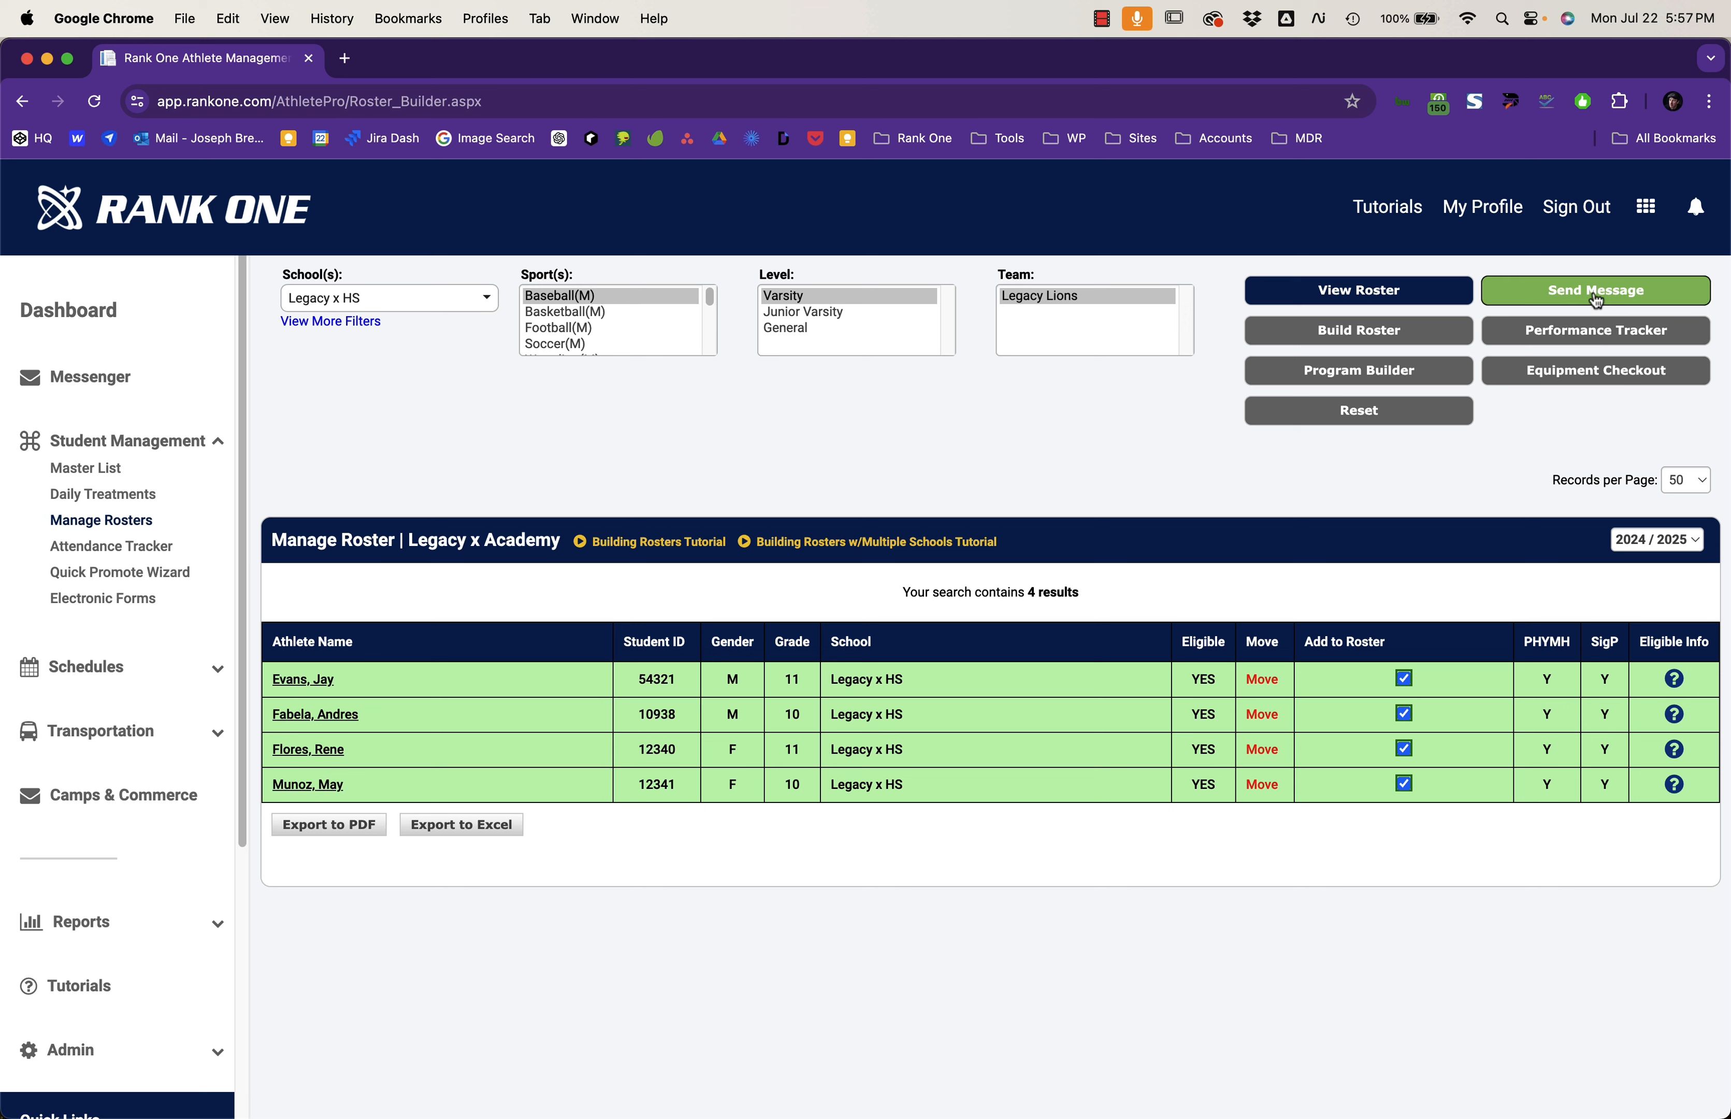
left_click(1546, 299)
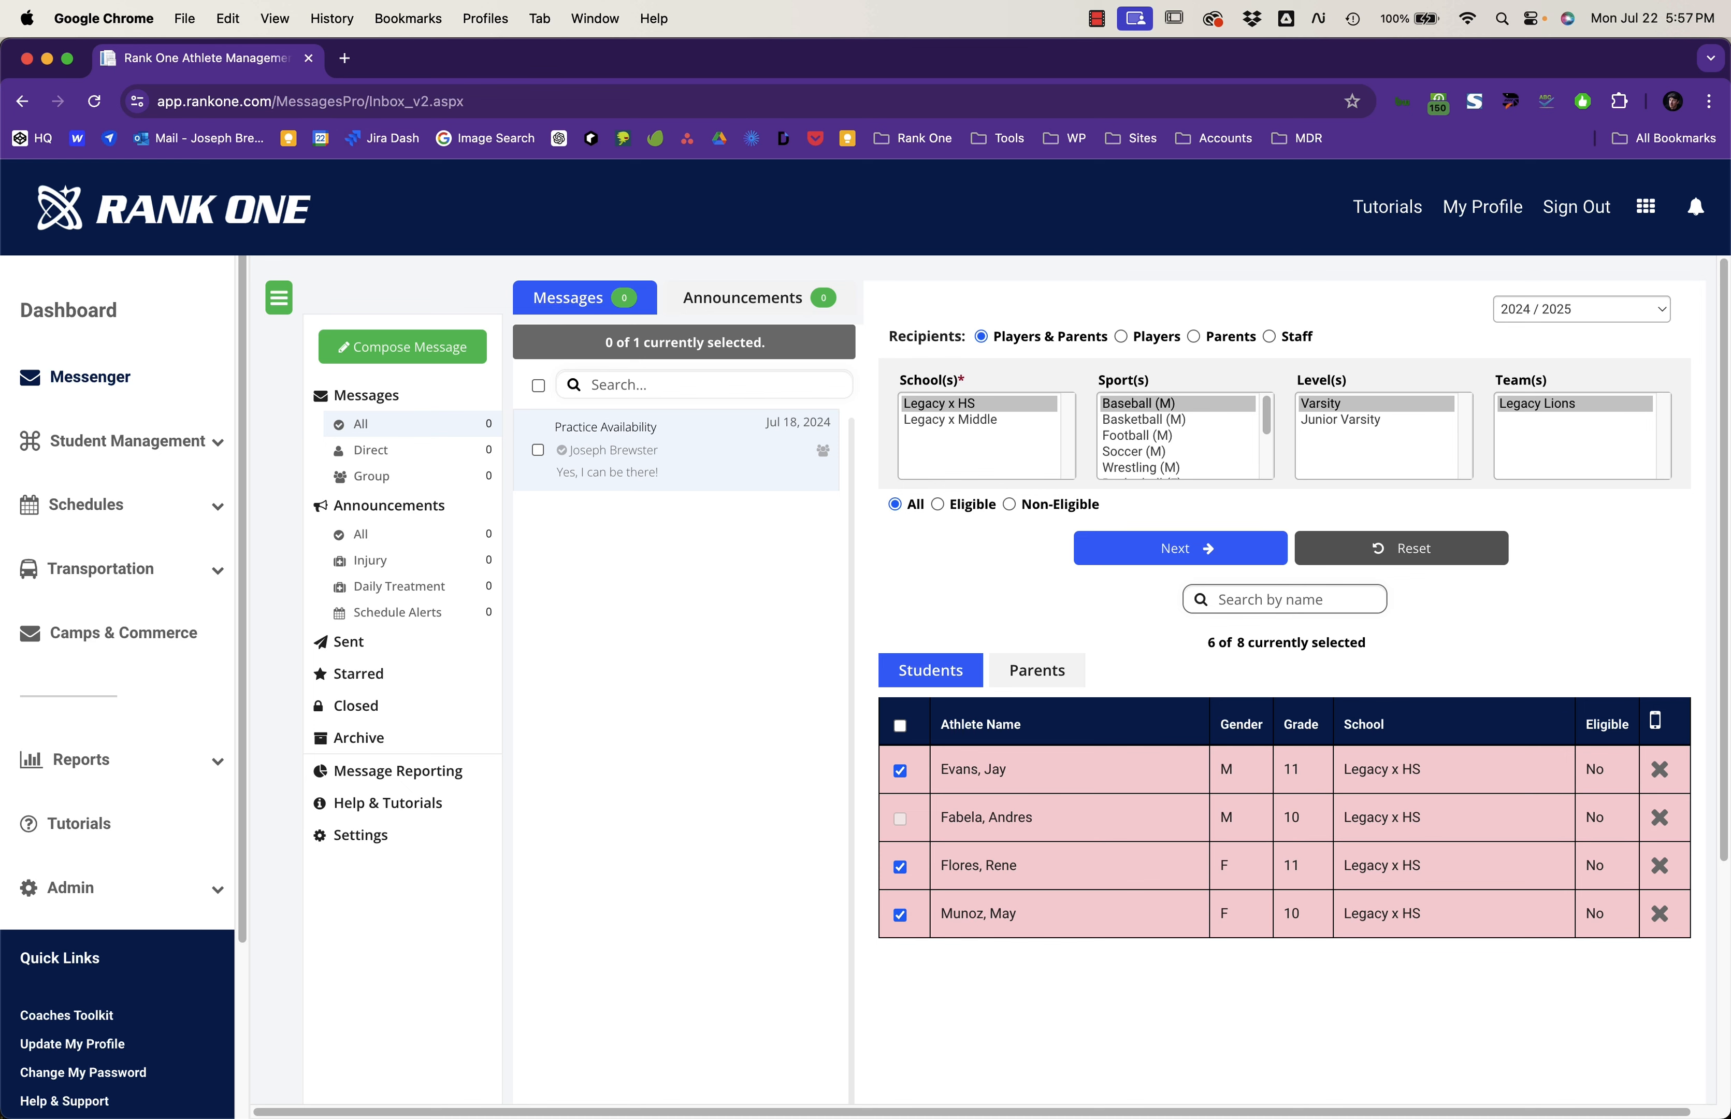
left_click(1040, 671)
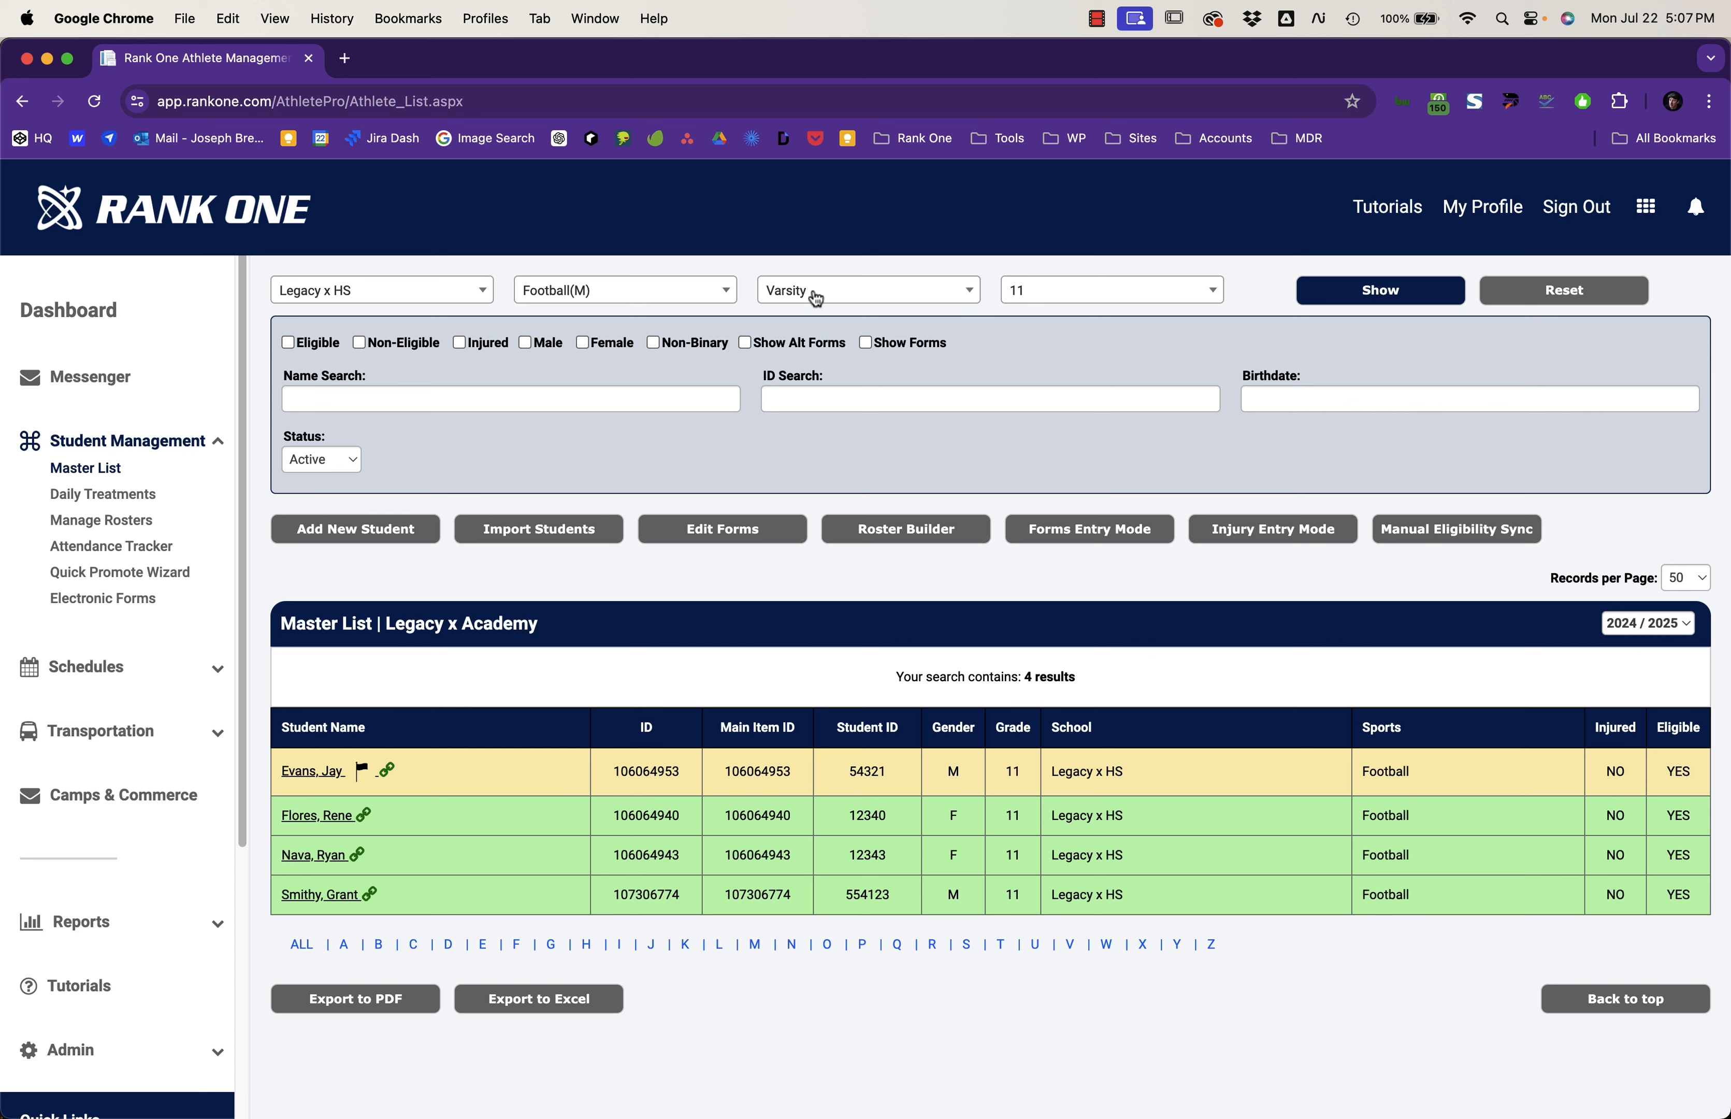
Step: Reset the Master List filters and list the students of the school Legacy x HS
left_click(1084, 293)
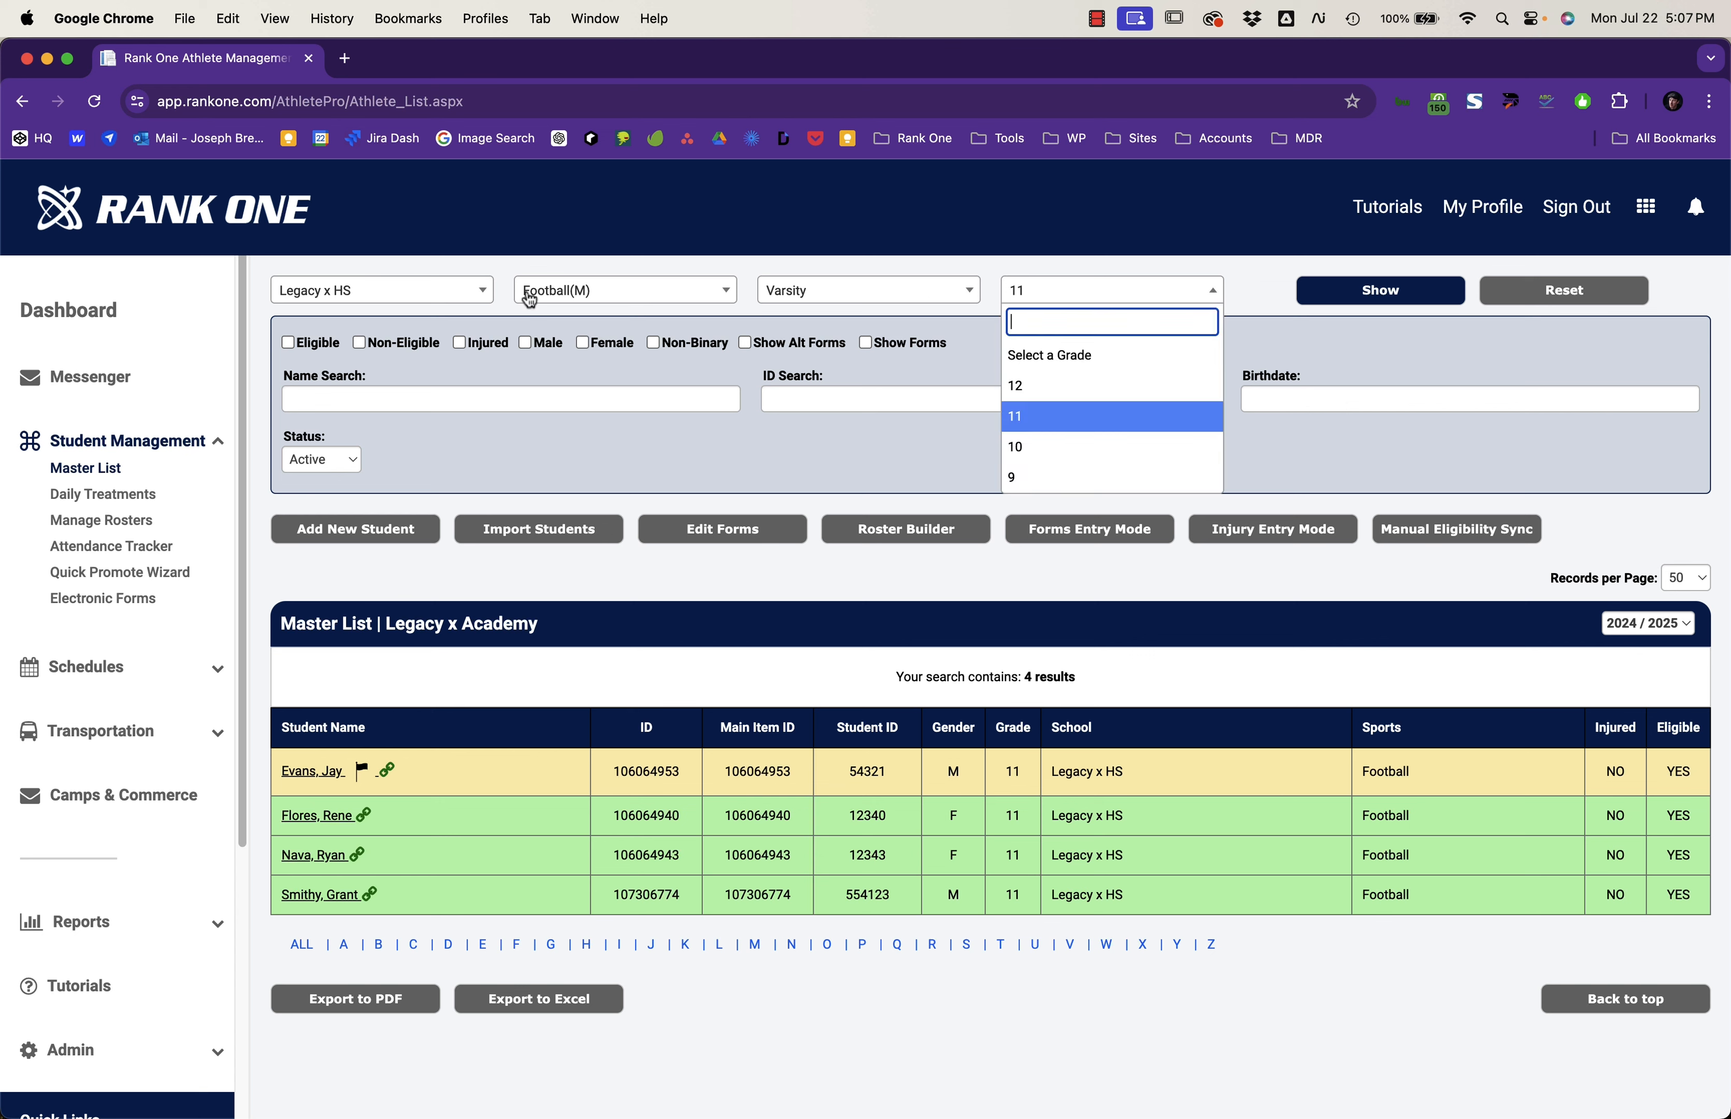
left_click(1565, 300)
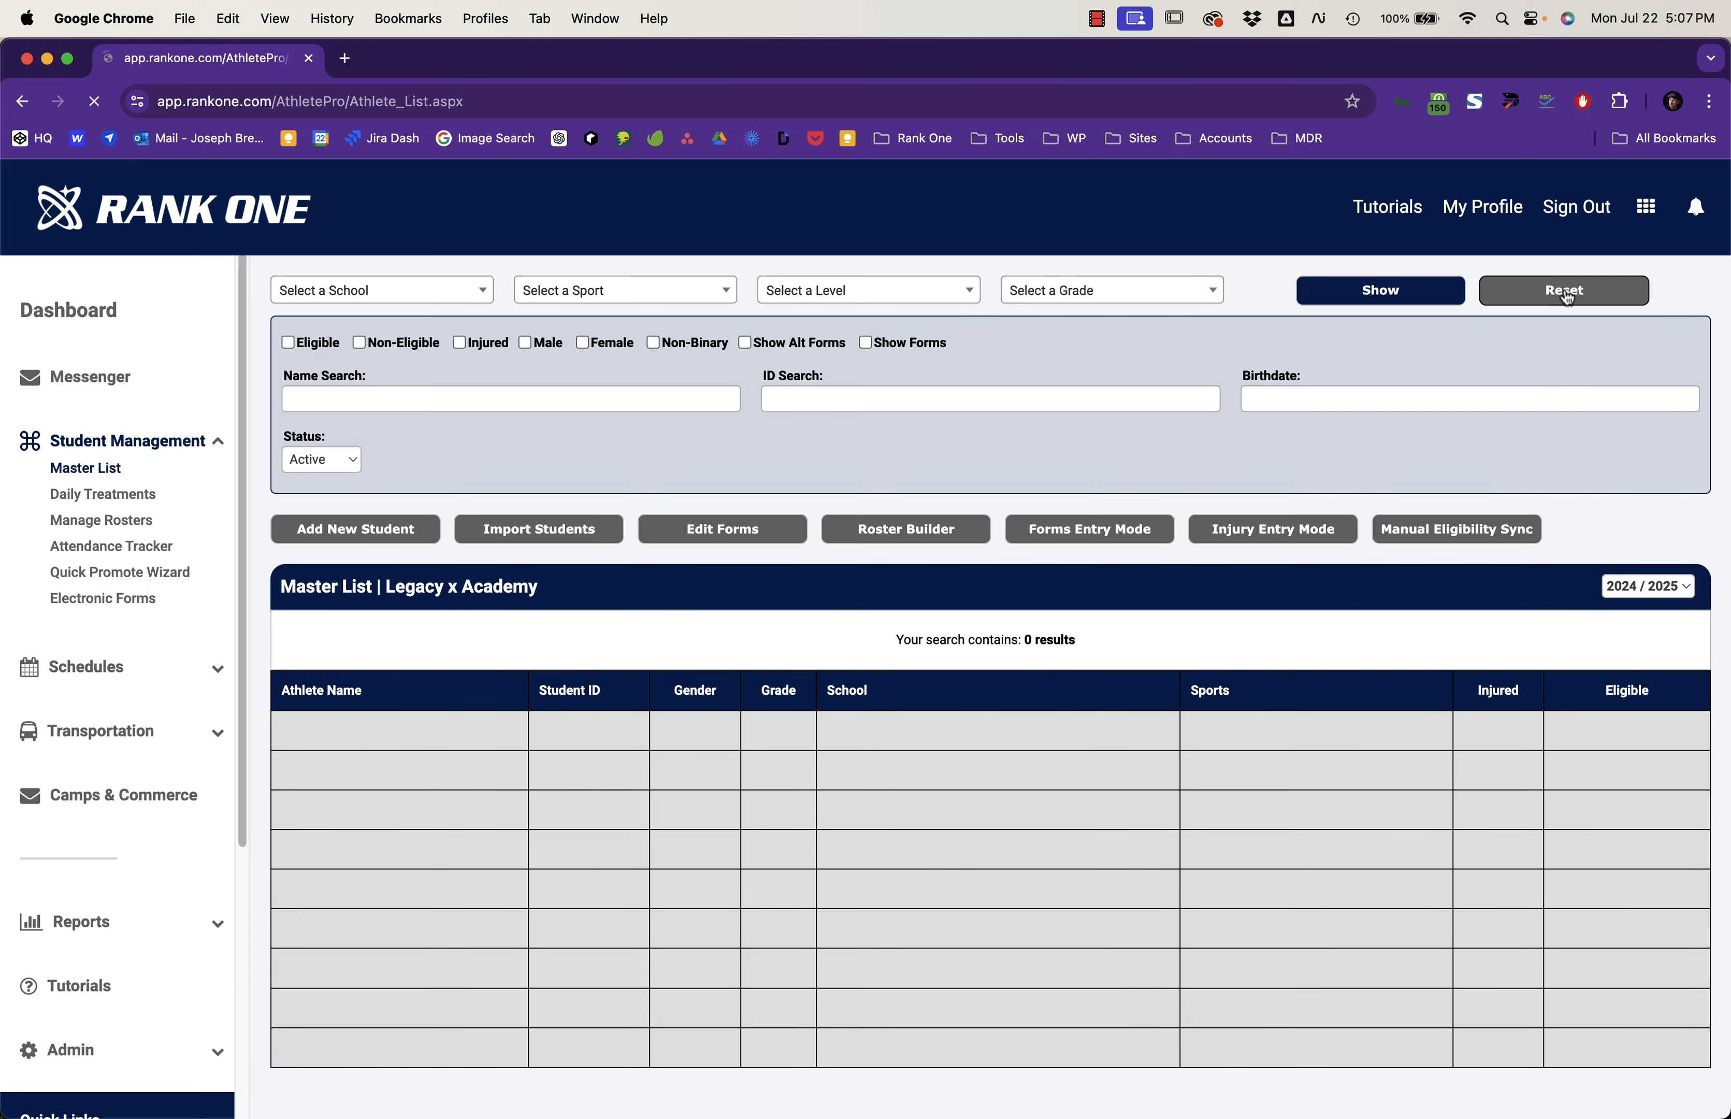
left_click(388, 300)
left_click(366, 385)
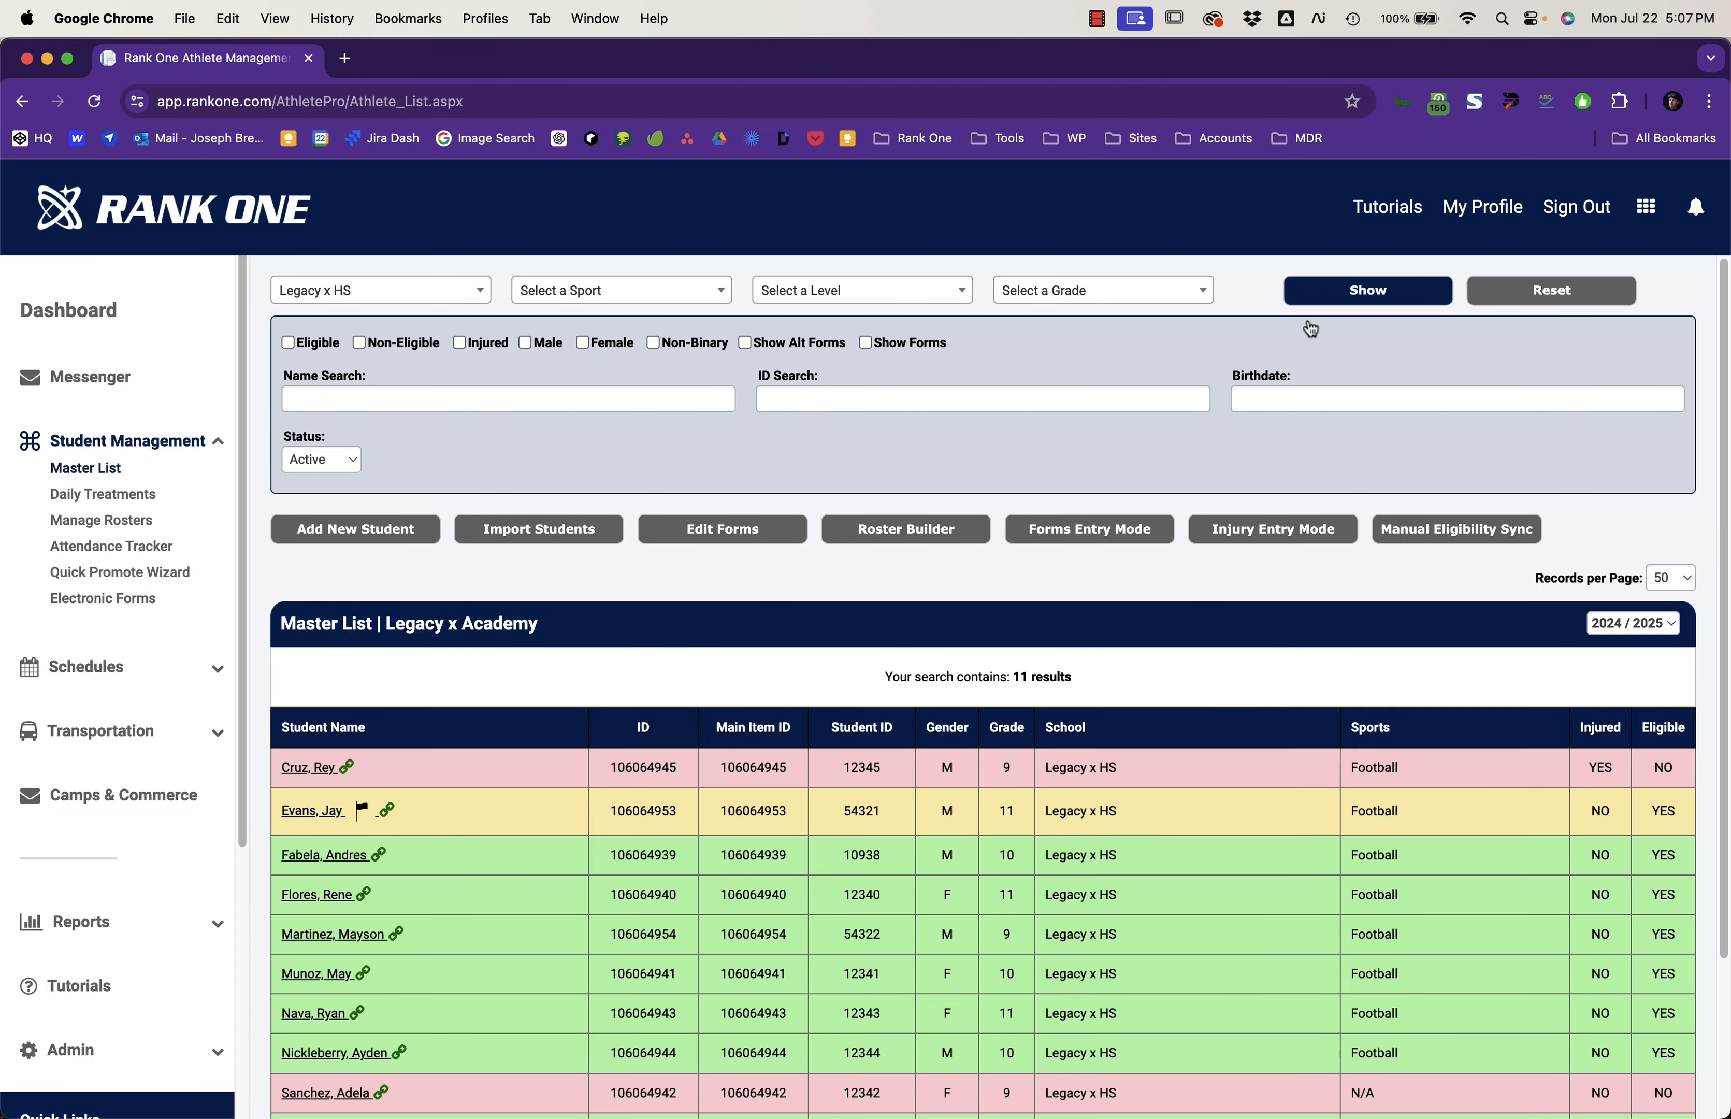
Step: Open the profile of the student marked with a flag and review the details and flag note
scroll(441, 759, "down", 3)
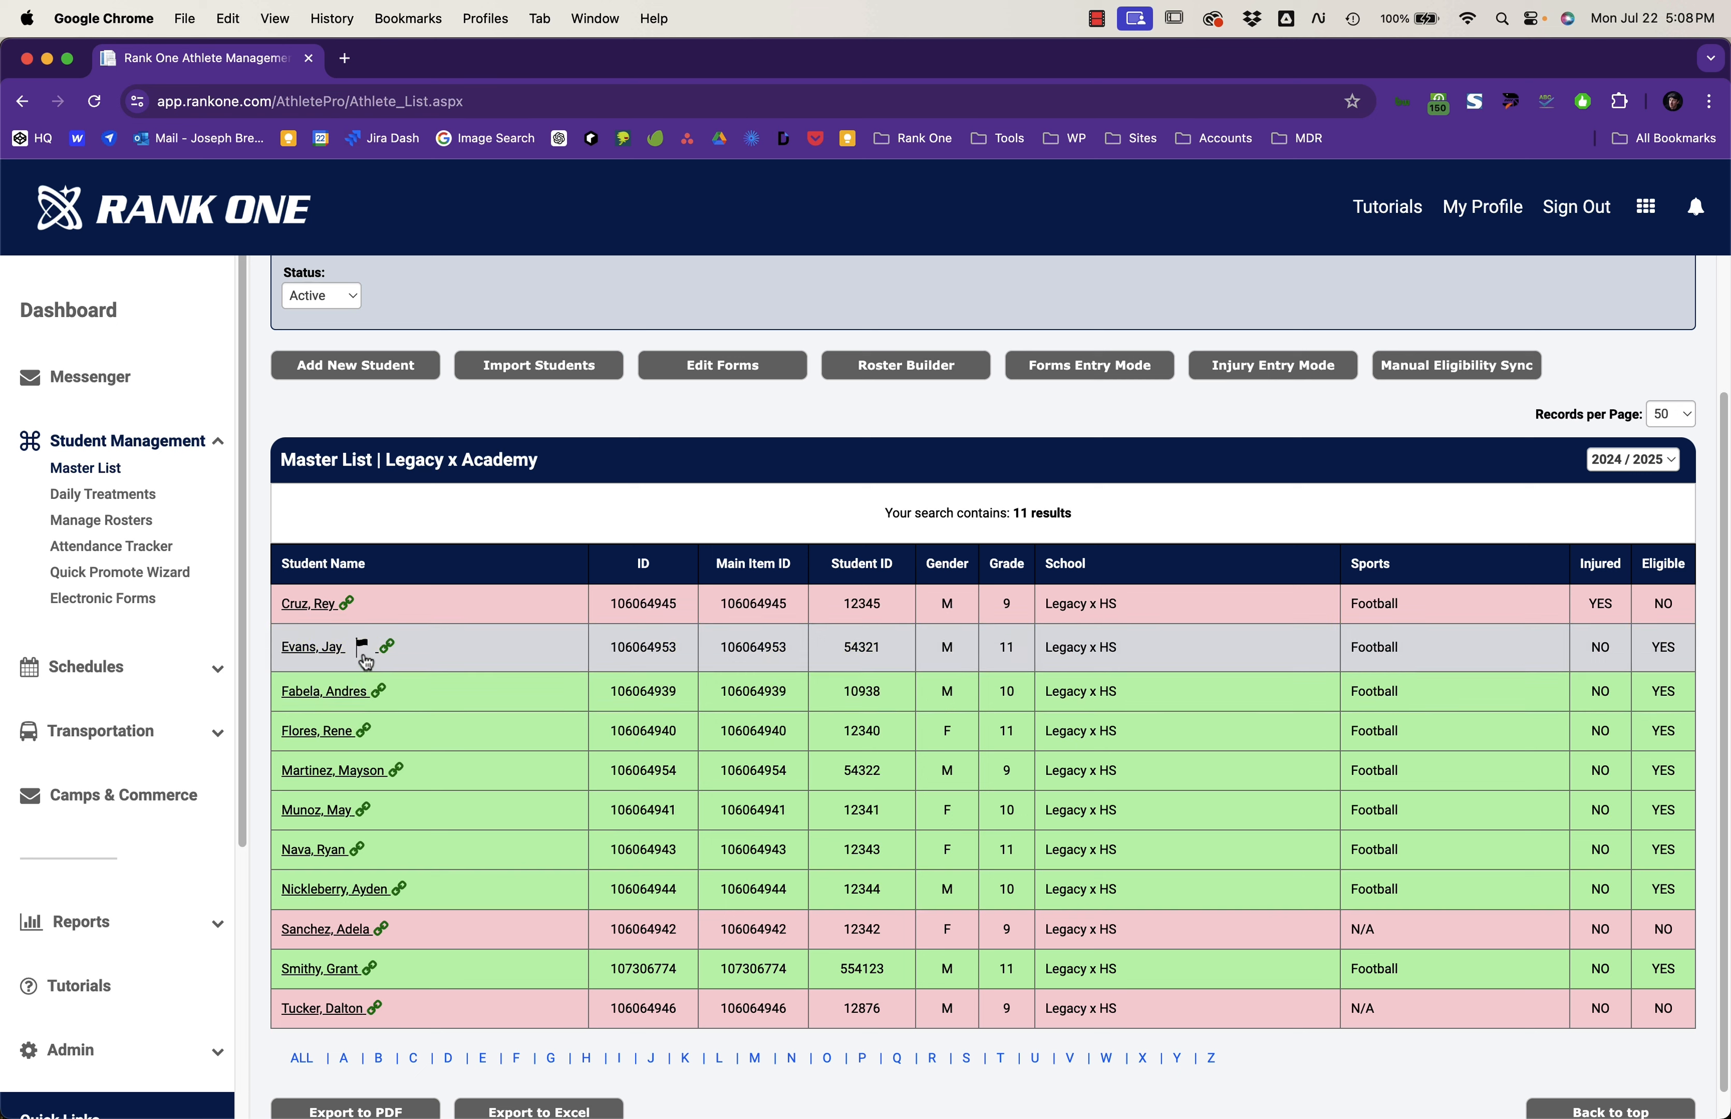
mouse_move(365, 656)
left_click(281, 653)
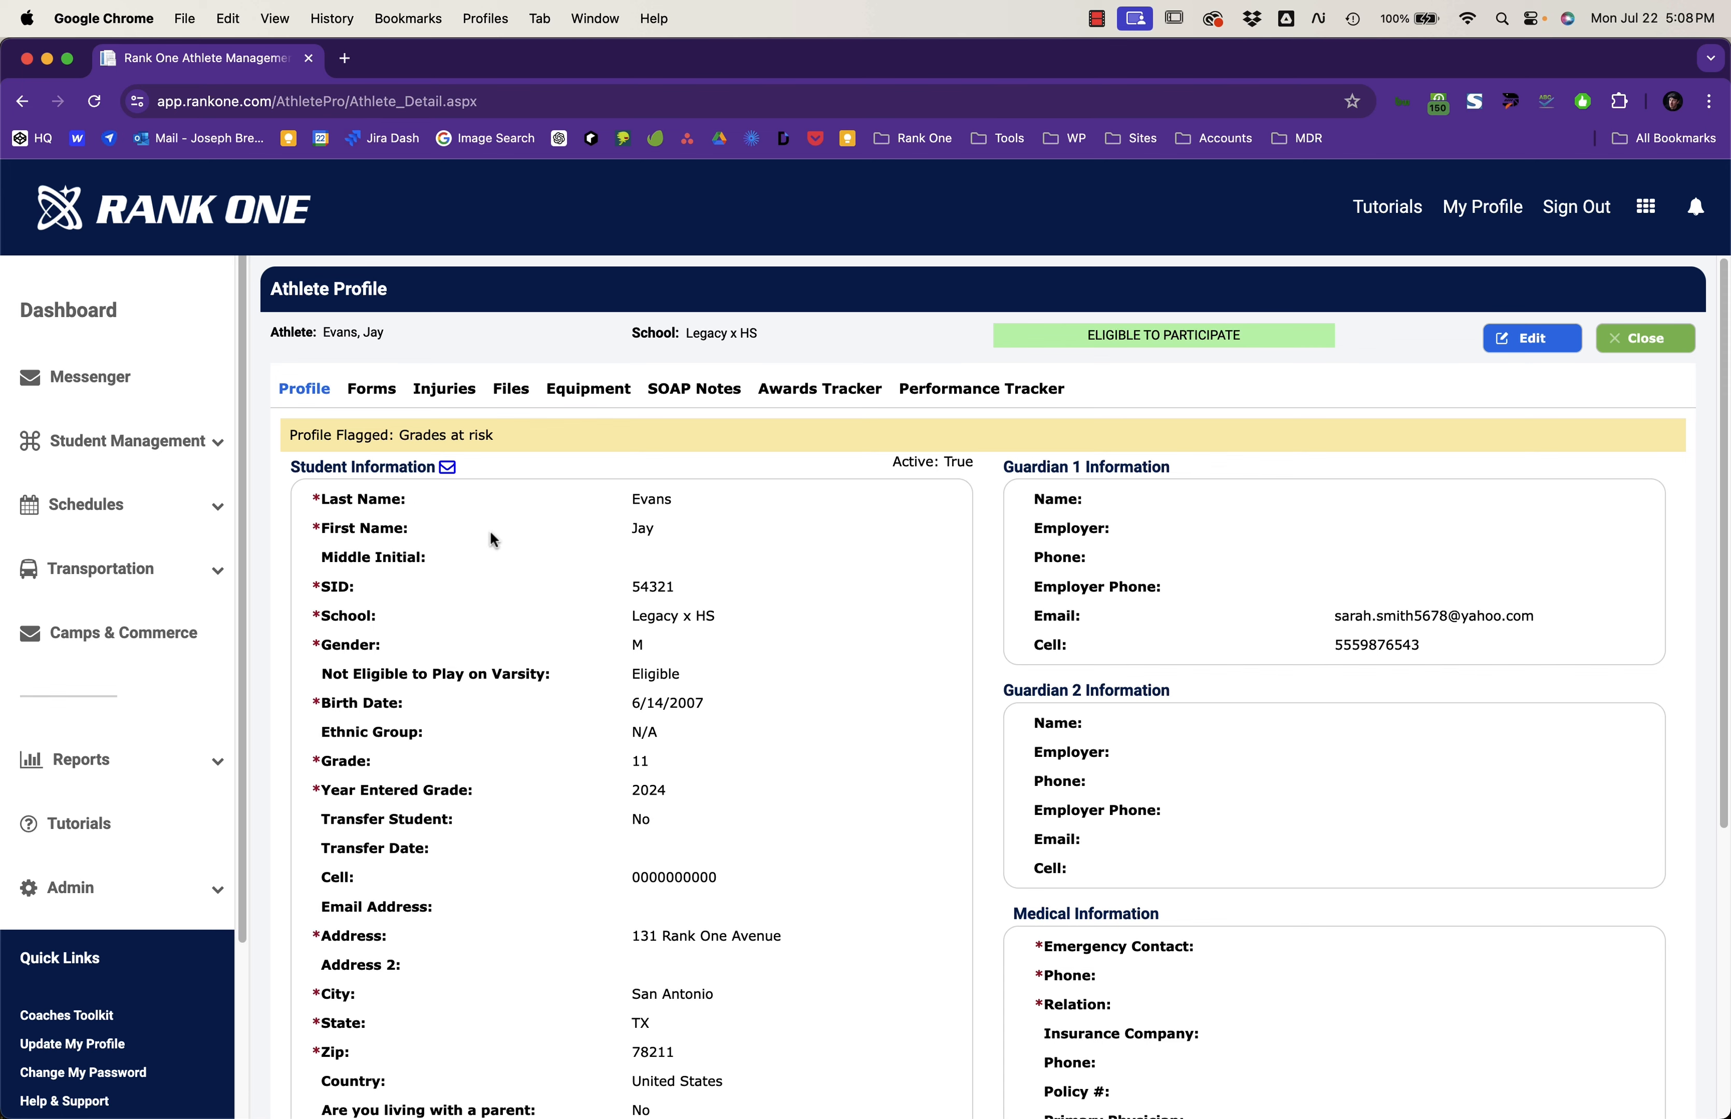
scroll(490, 534, "down", 4)
scroll(490, 535, "up", 4)
left_click_drag(292, 437, 495, 434)
left_click(509, 437)
Step: Edit the flagged student's profile, replace the flag note with "Test information" and save
left_click(1512, 354)
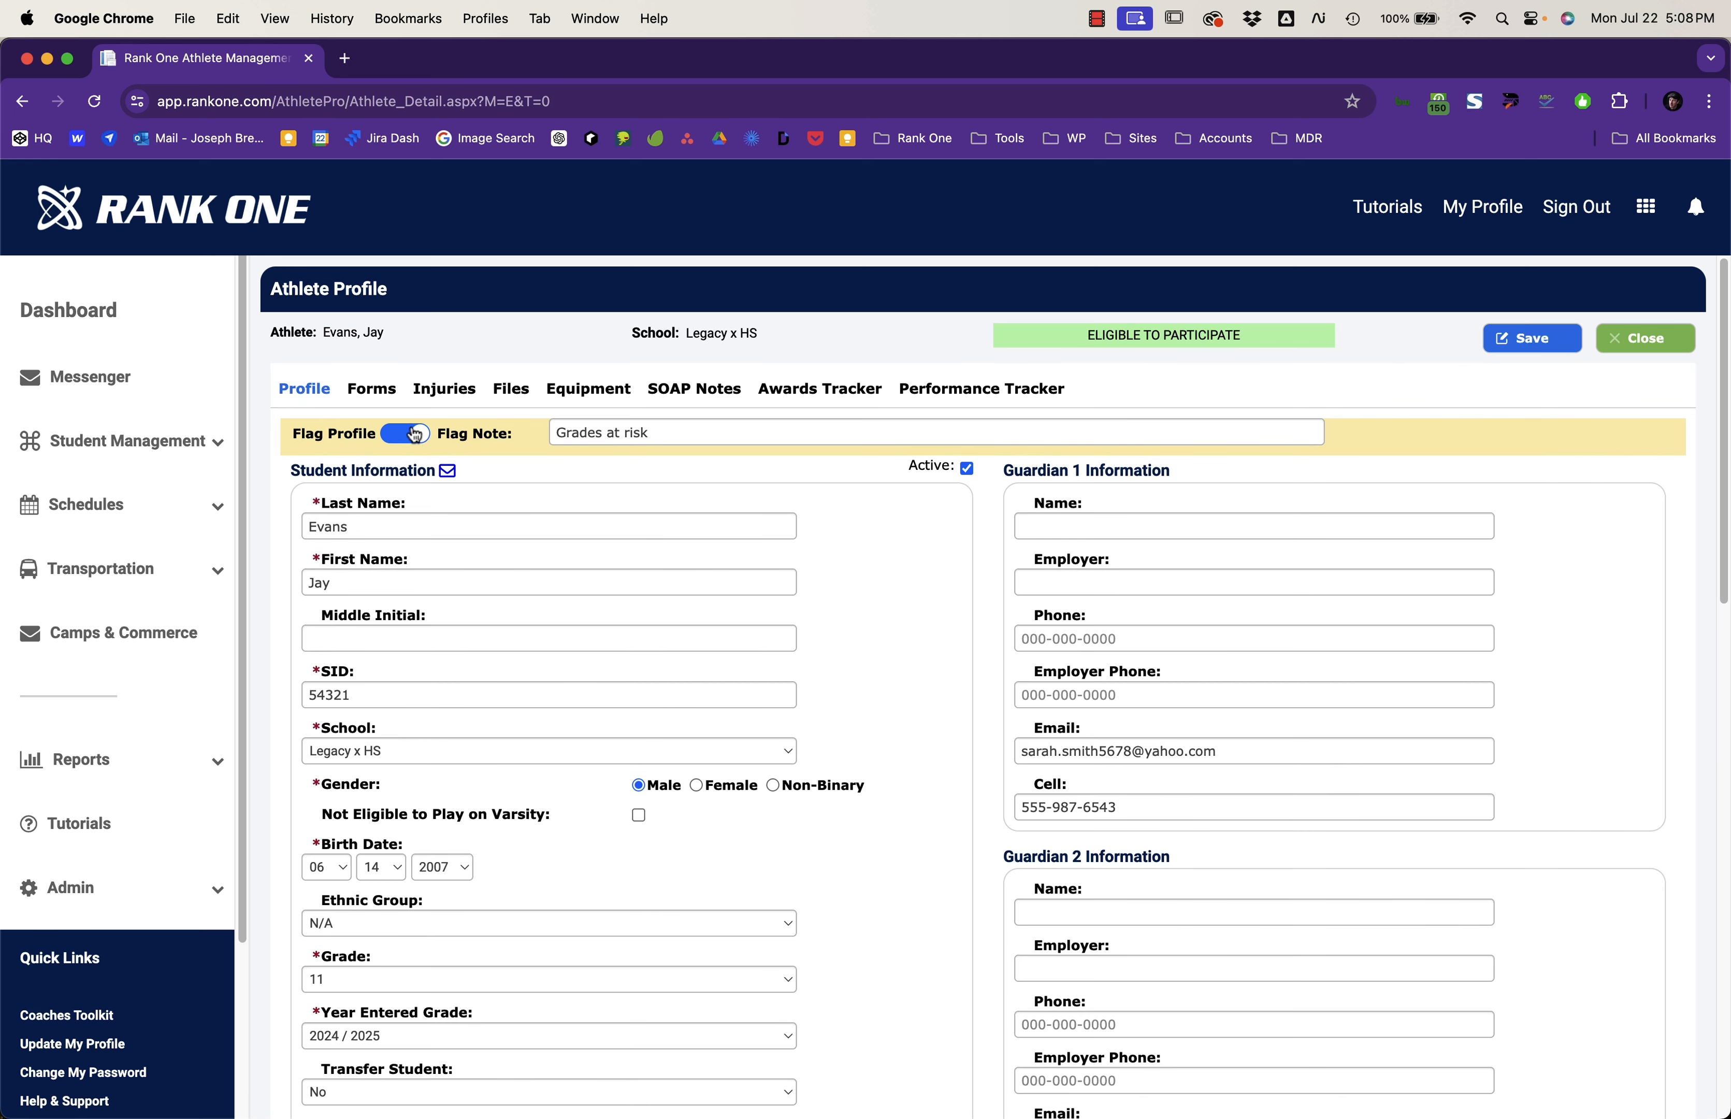
left_click(414, 434)
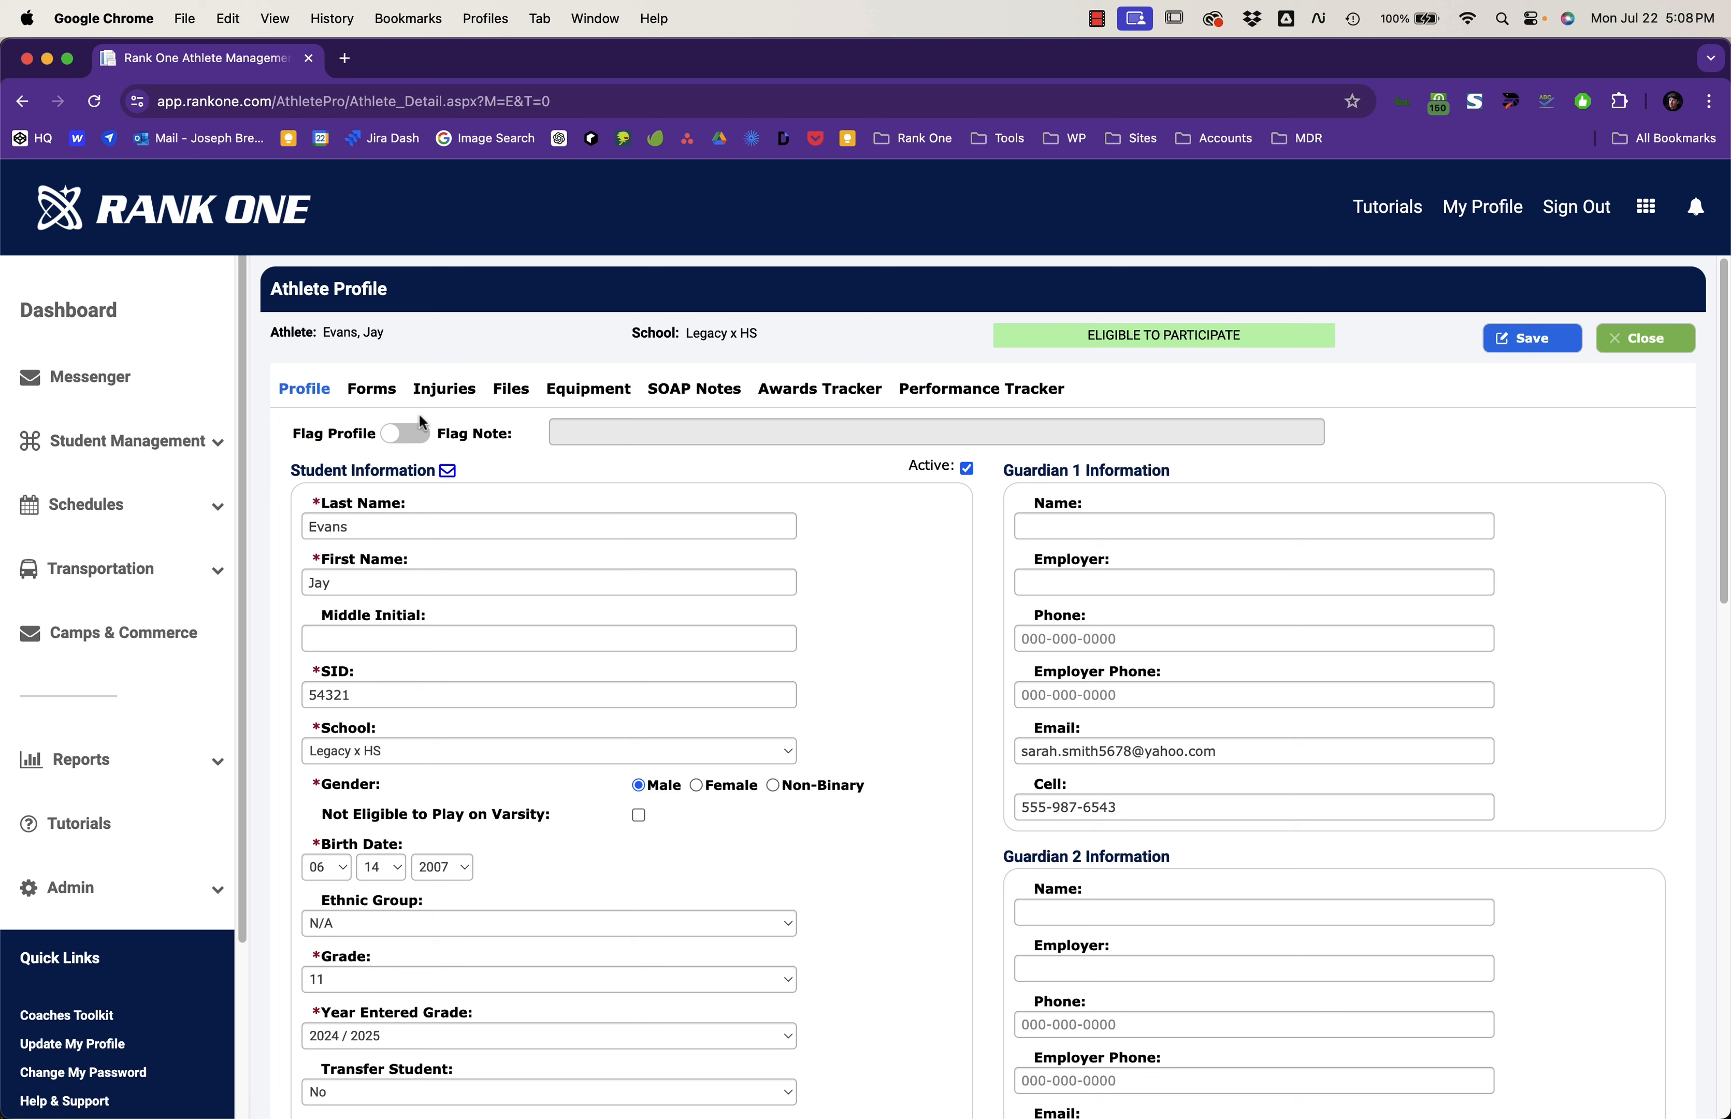
left_click(406, 435)
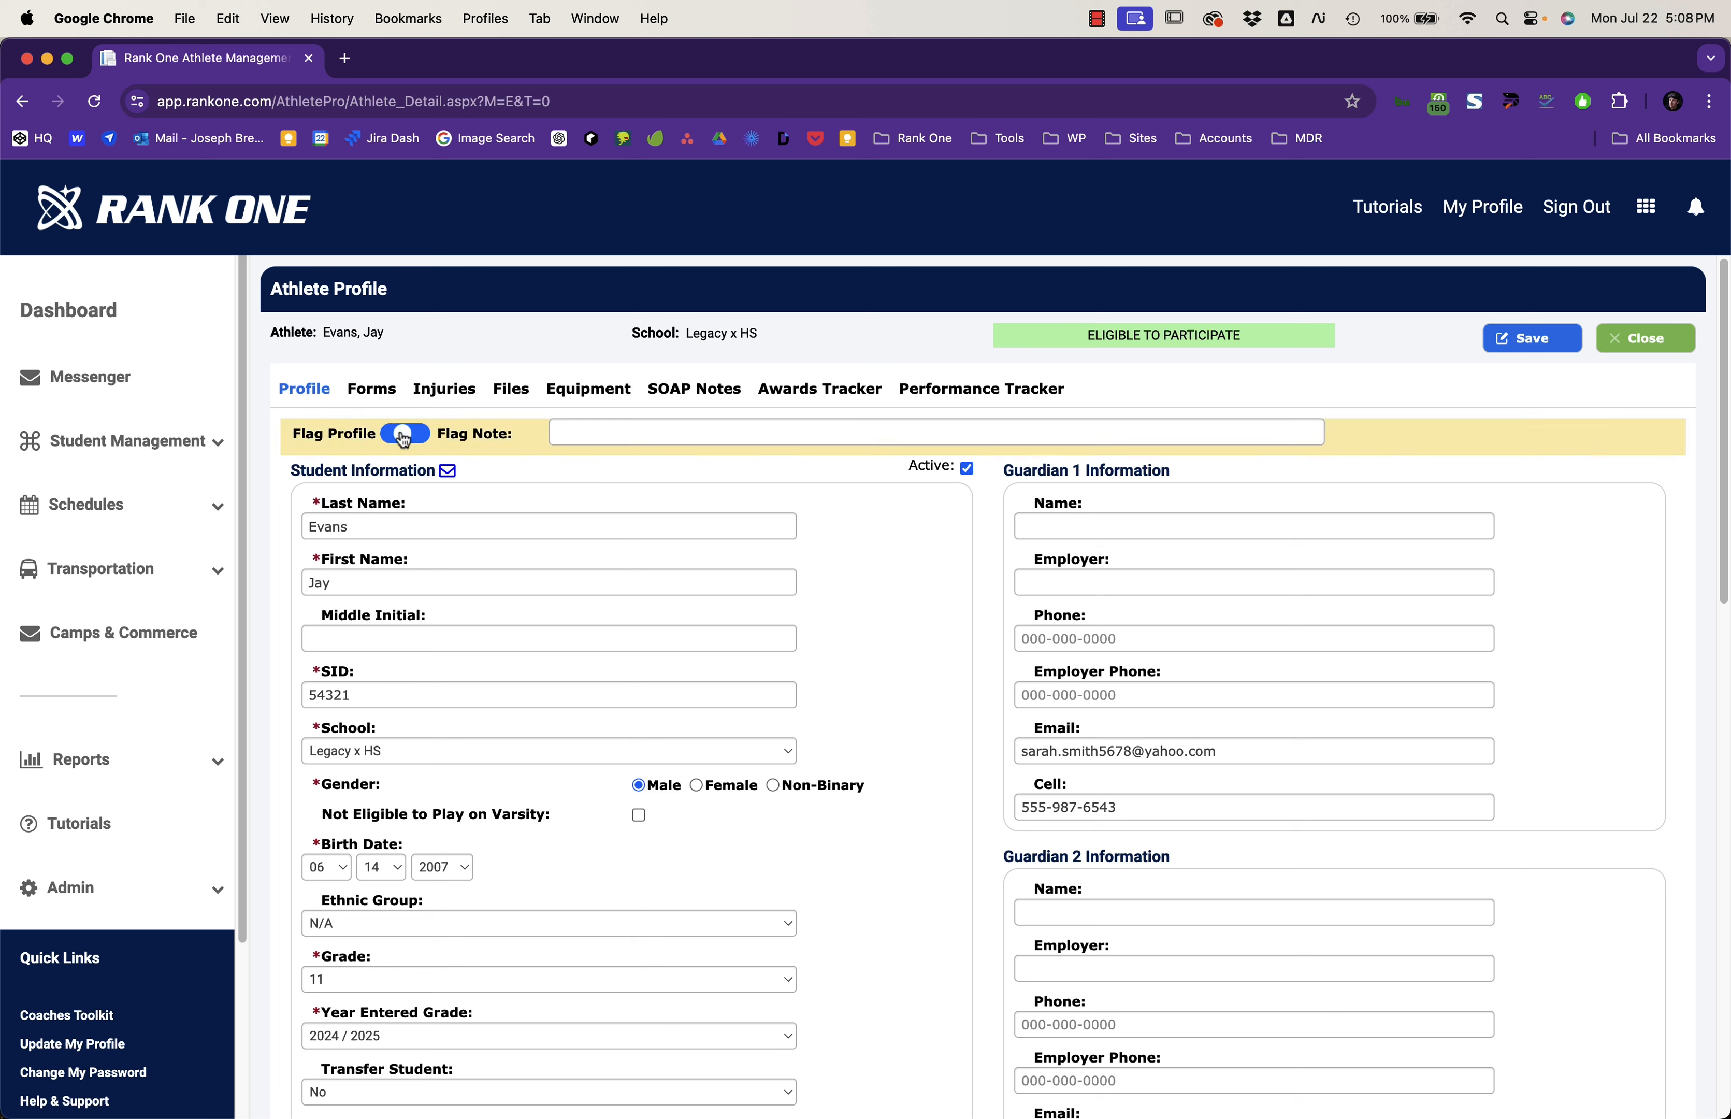
left_click(622, 422)
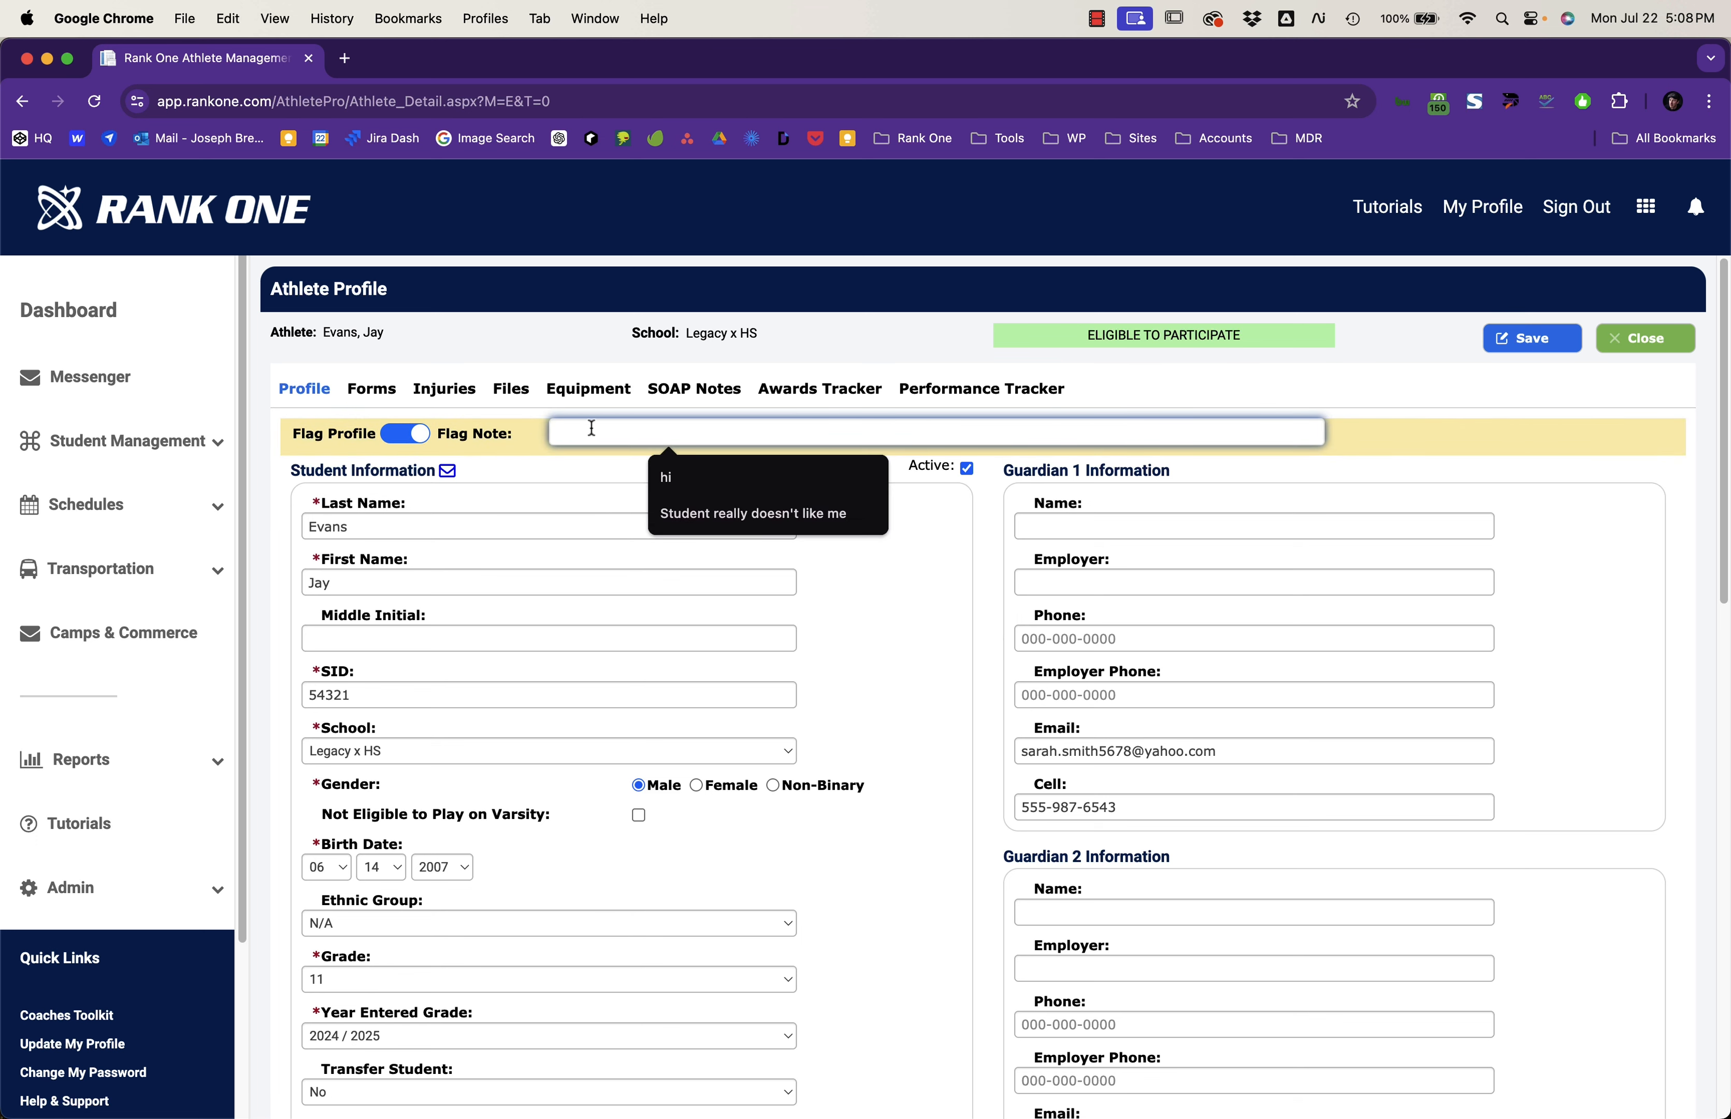
type("Test")
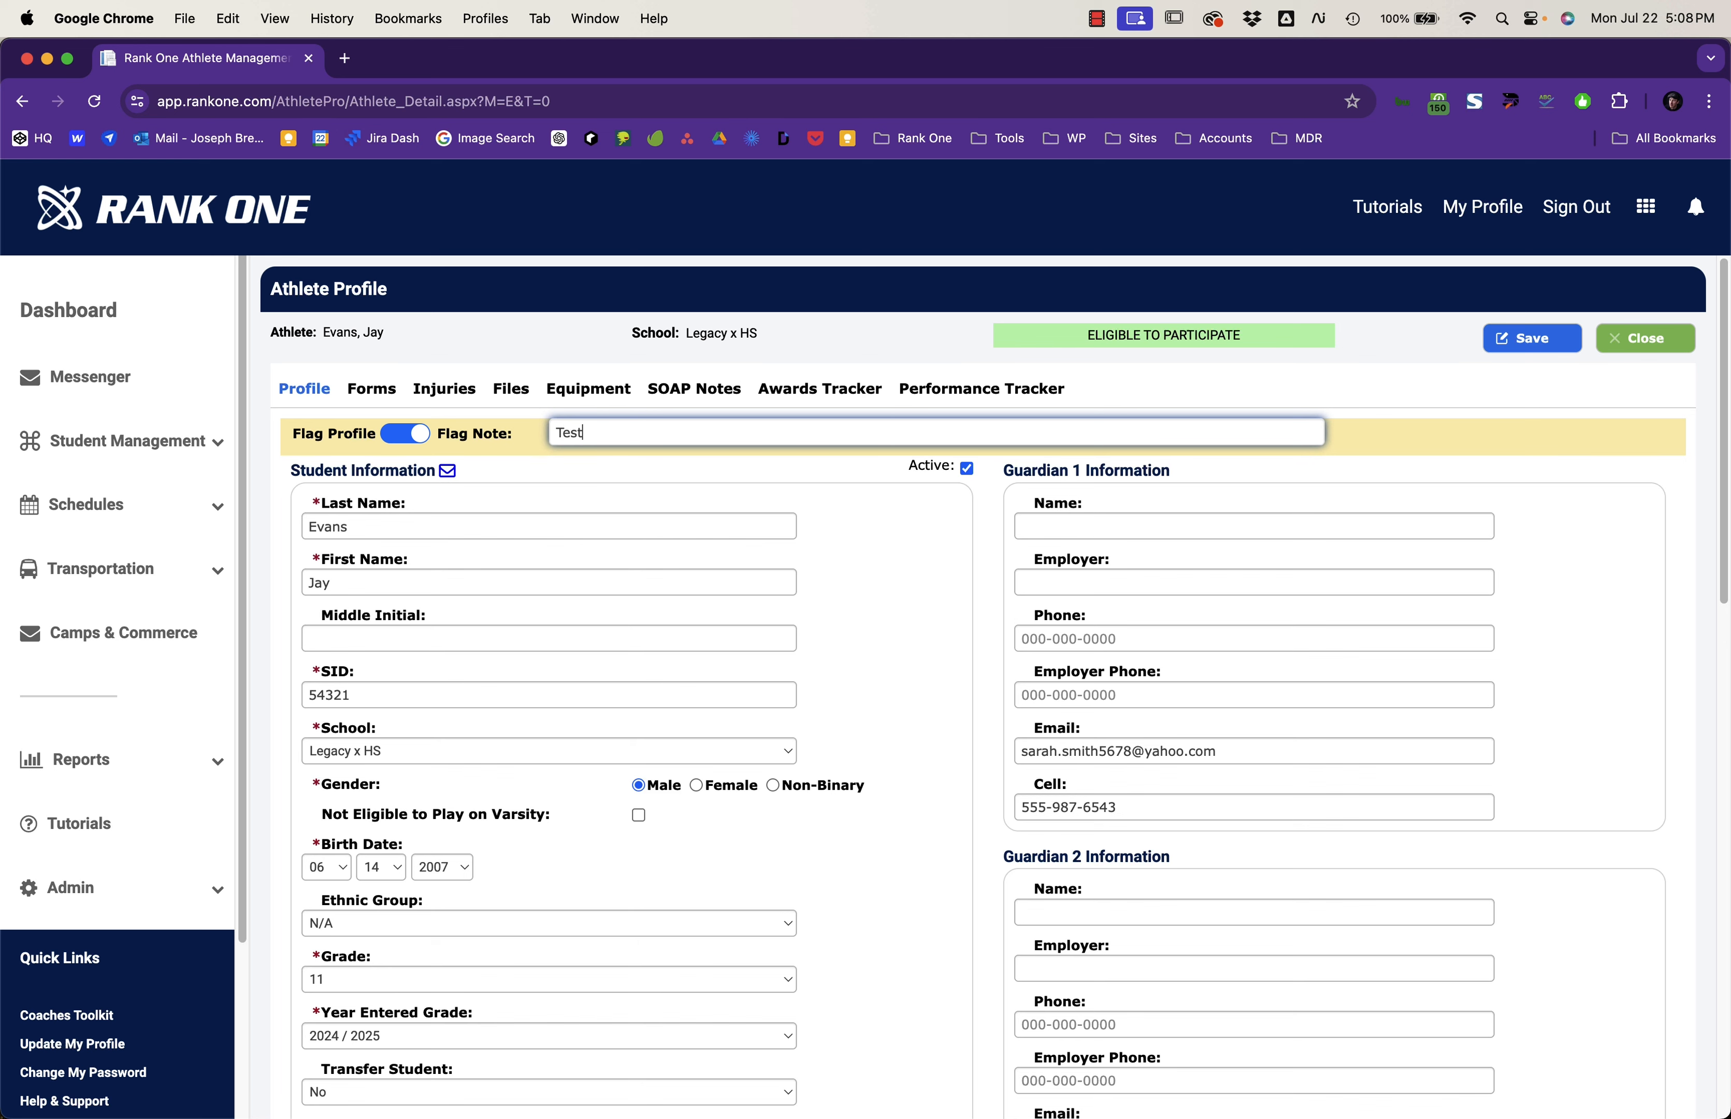
type(" information")
left_click(1518, 342)
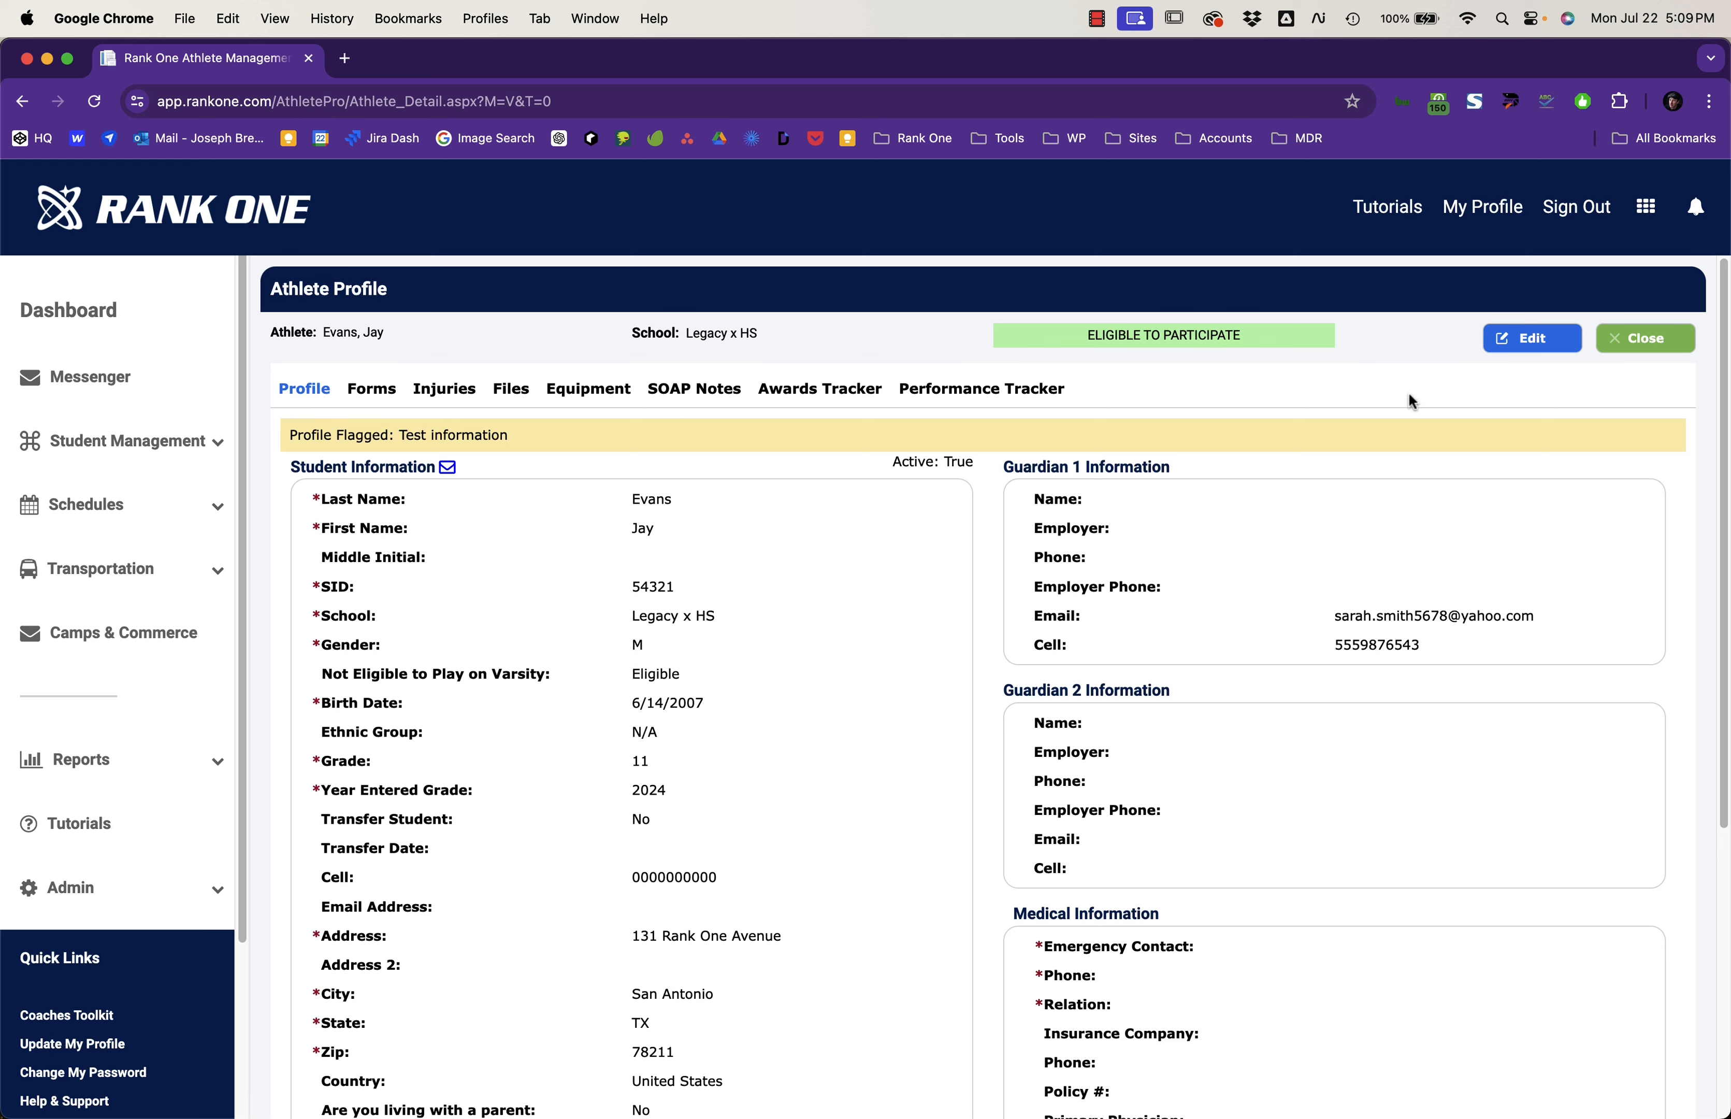
Step: Edit the student's profile again, turn off the profile flag and save
left_click(1498, 340)
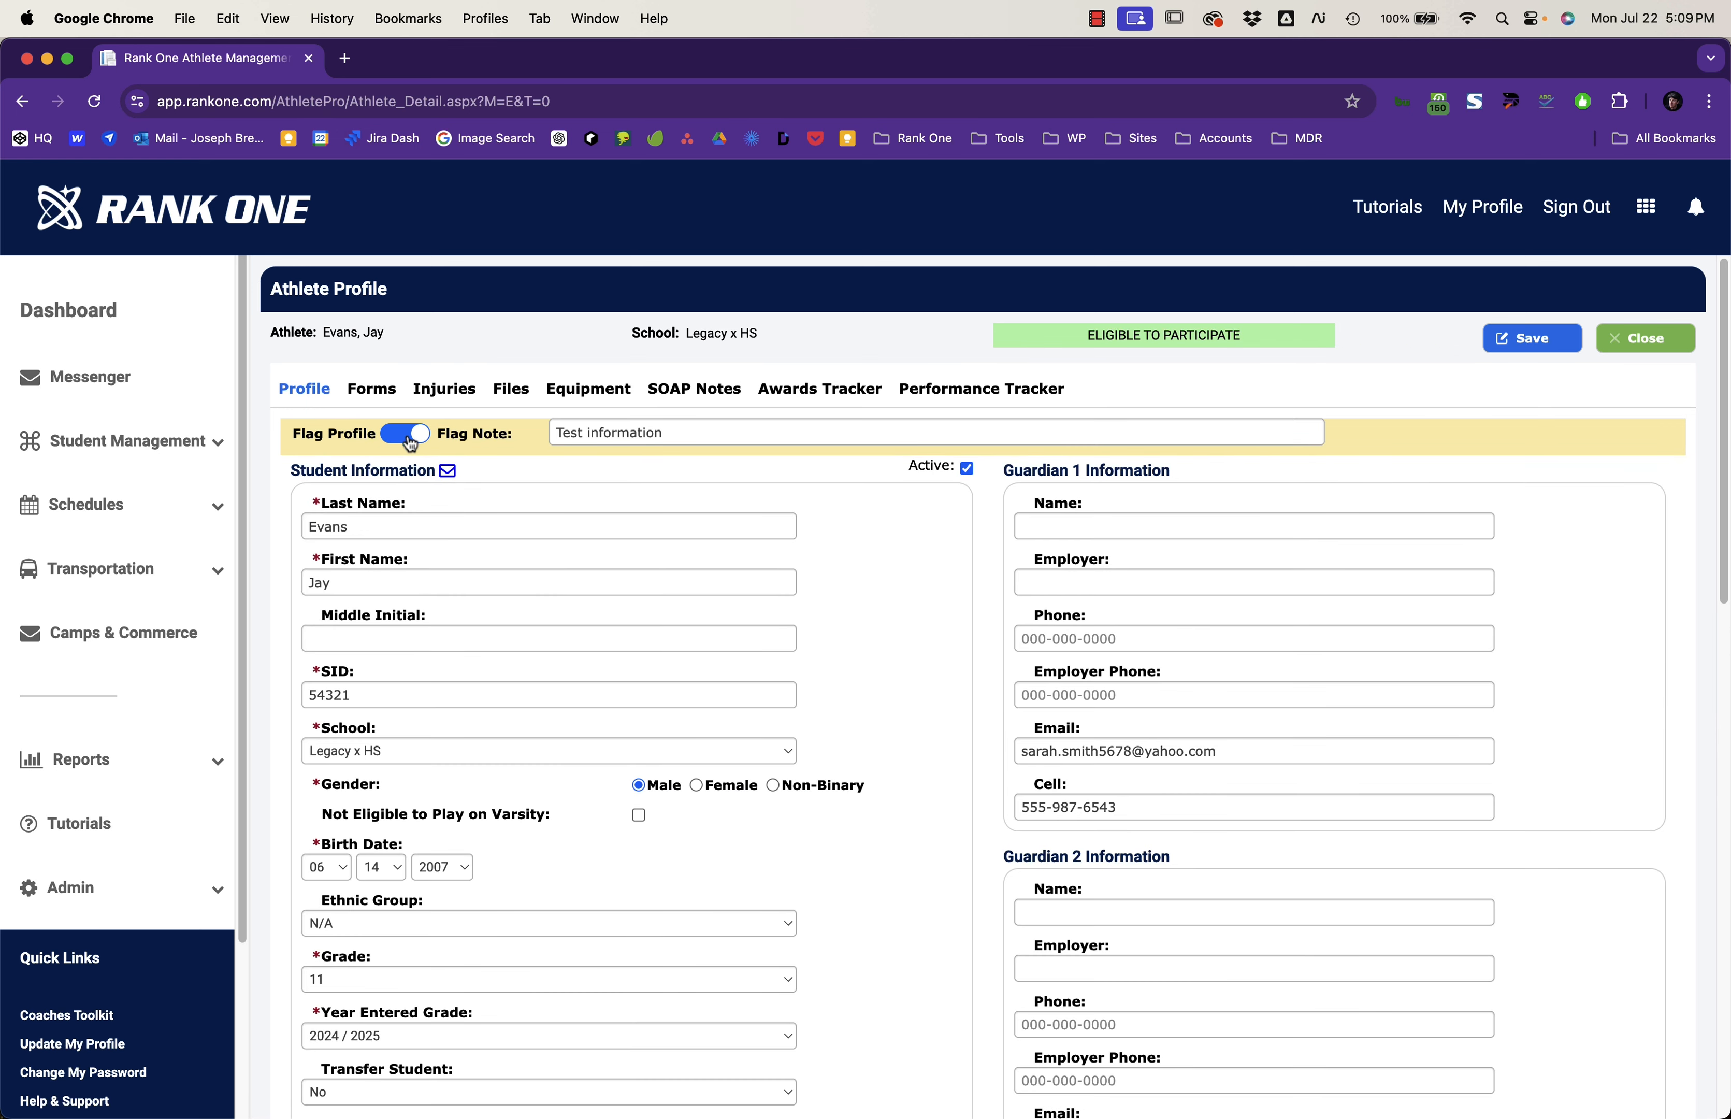
left_click(410, 437)
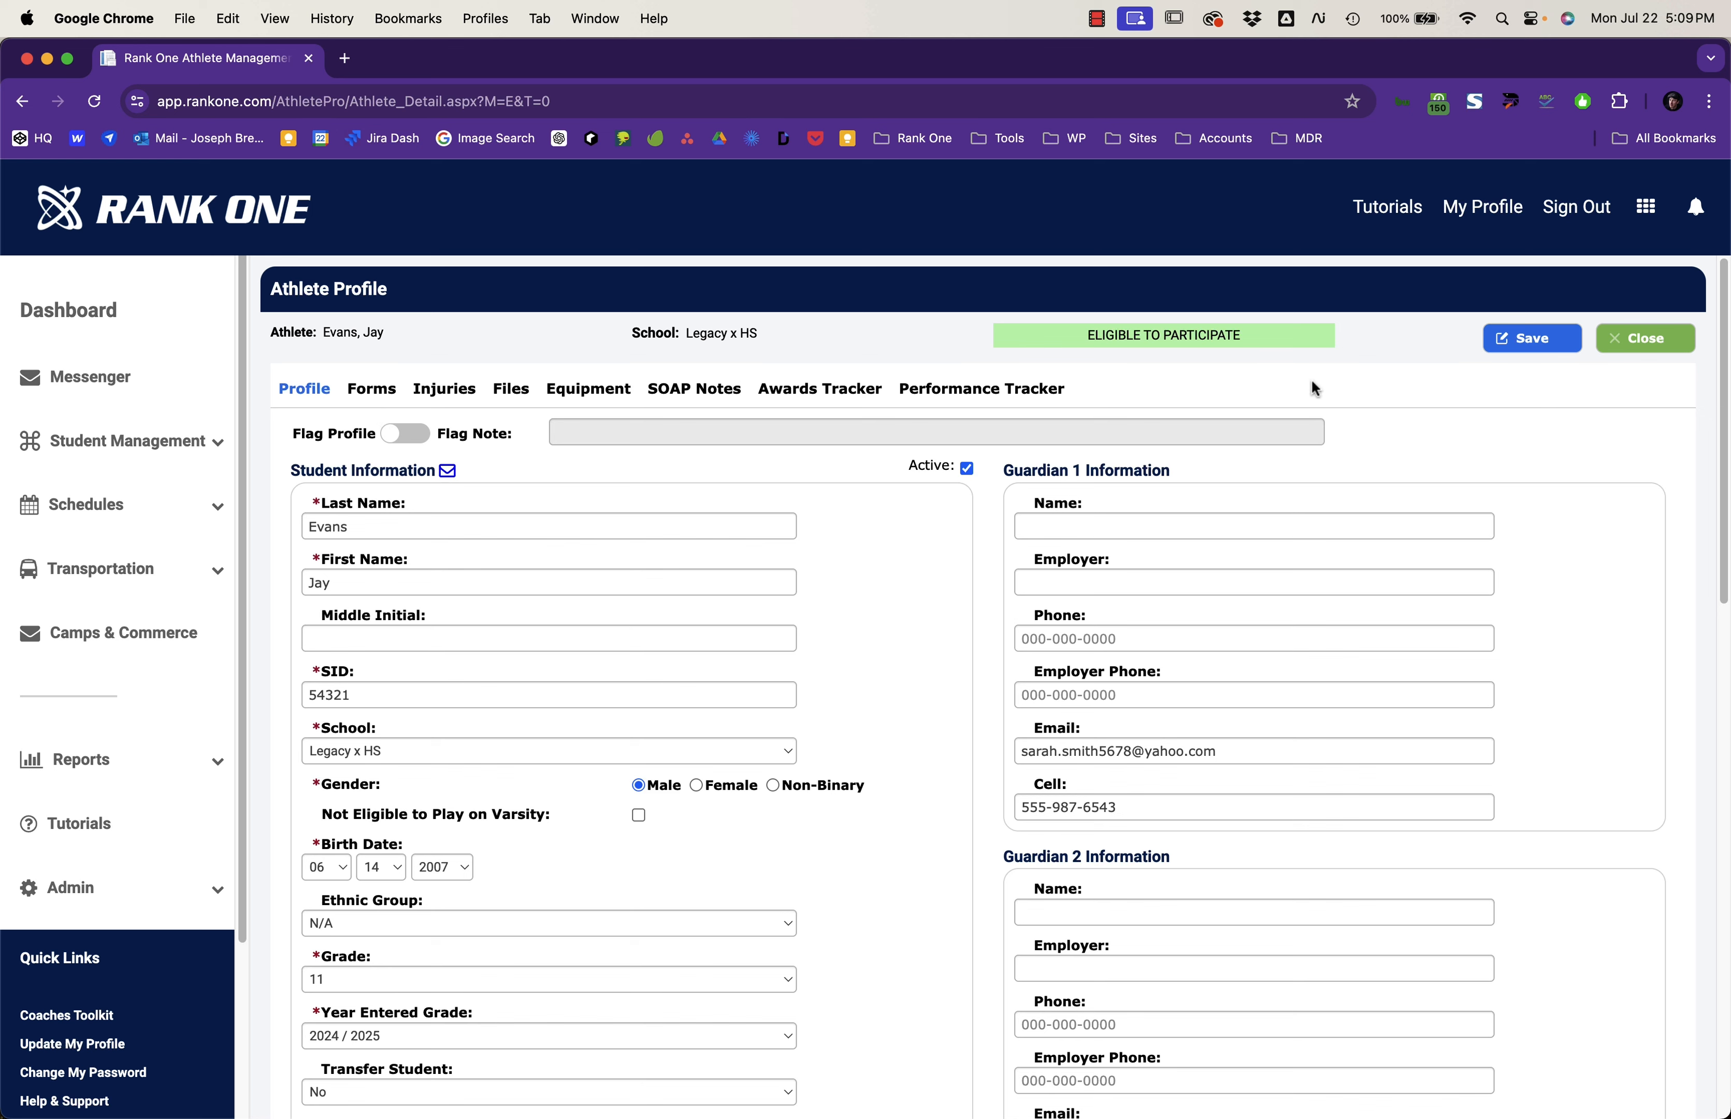
left_click(1556, 348)
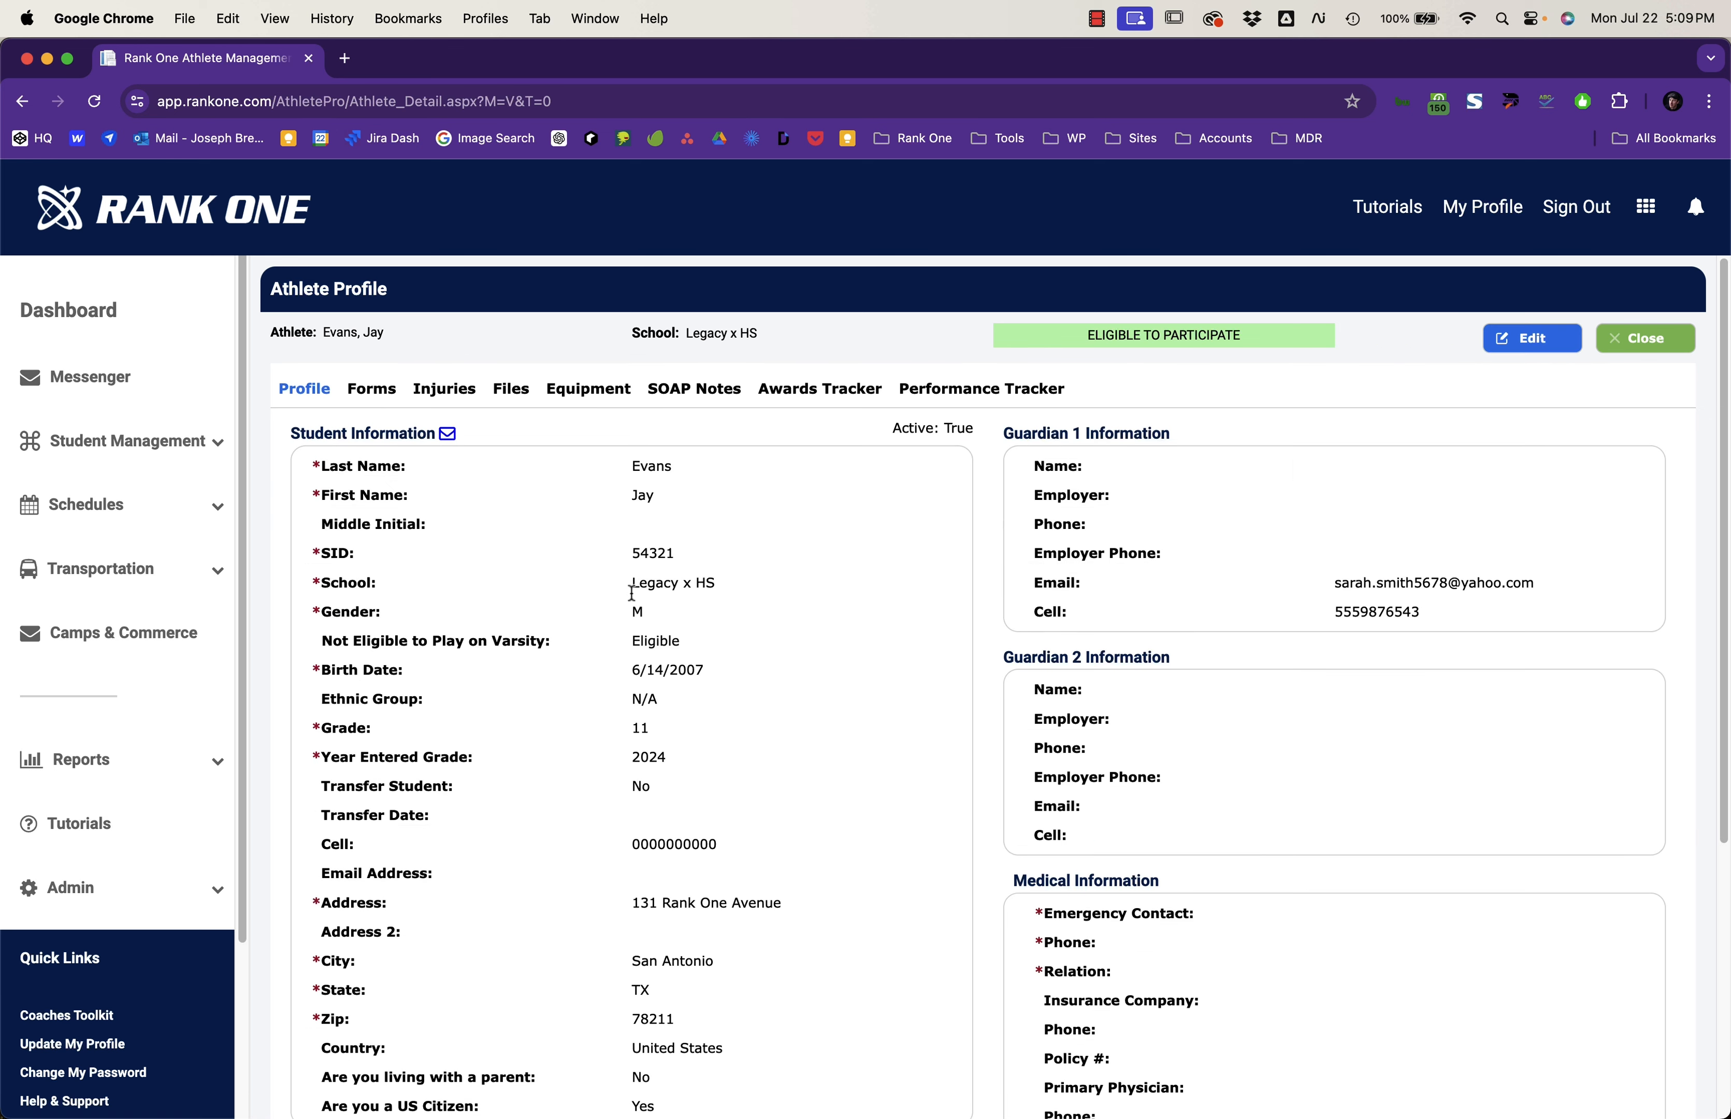
Step: Return to the Master List and list the students of the school Legacy x HS
left_click(218, 441)
left_click(150, 469)
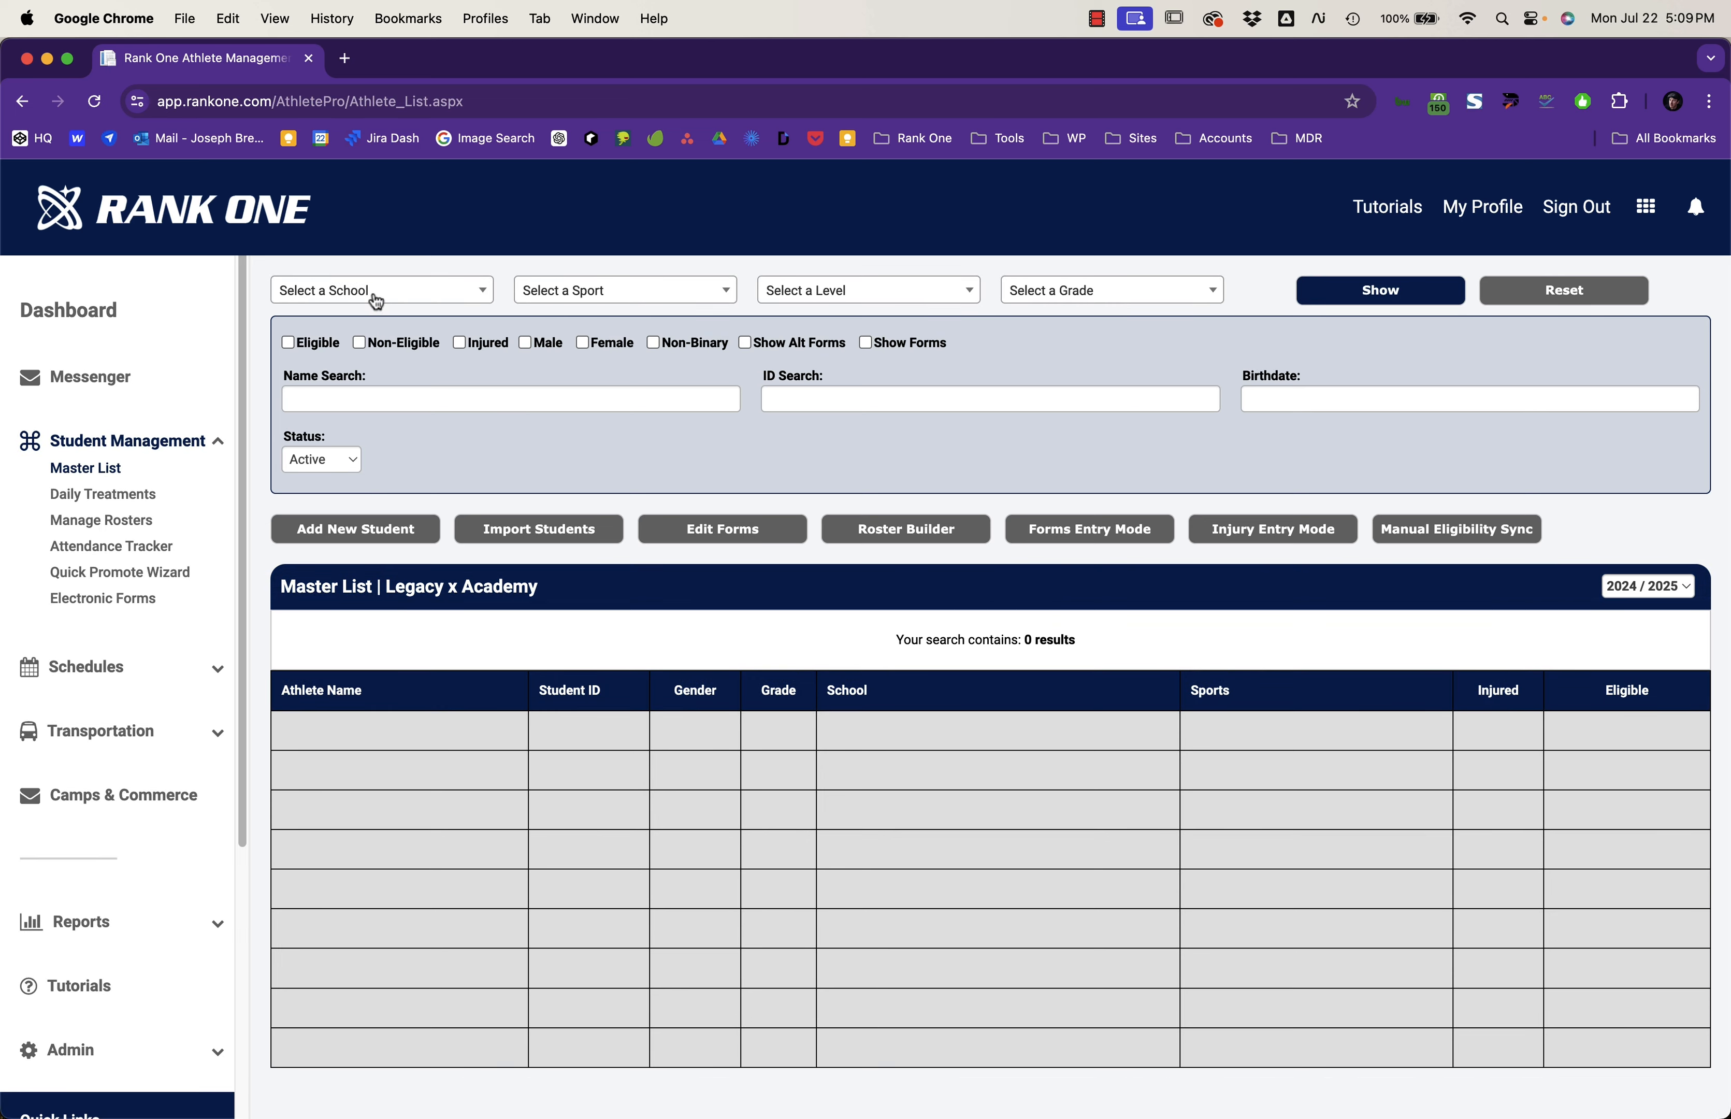
left_click(378, 289)
left_click(349, 381)
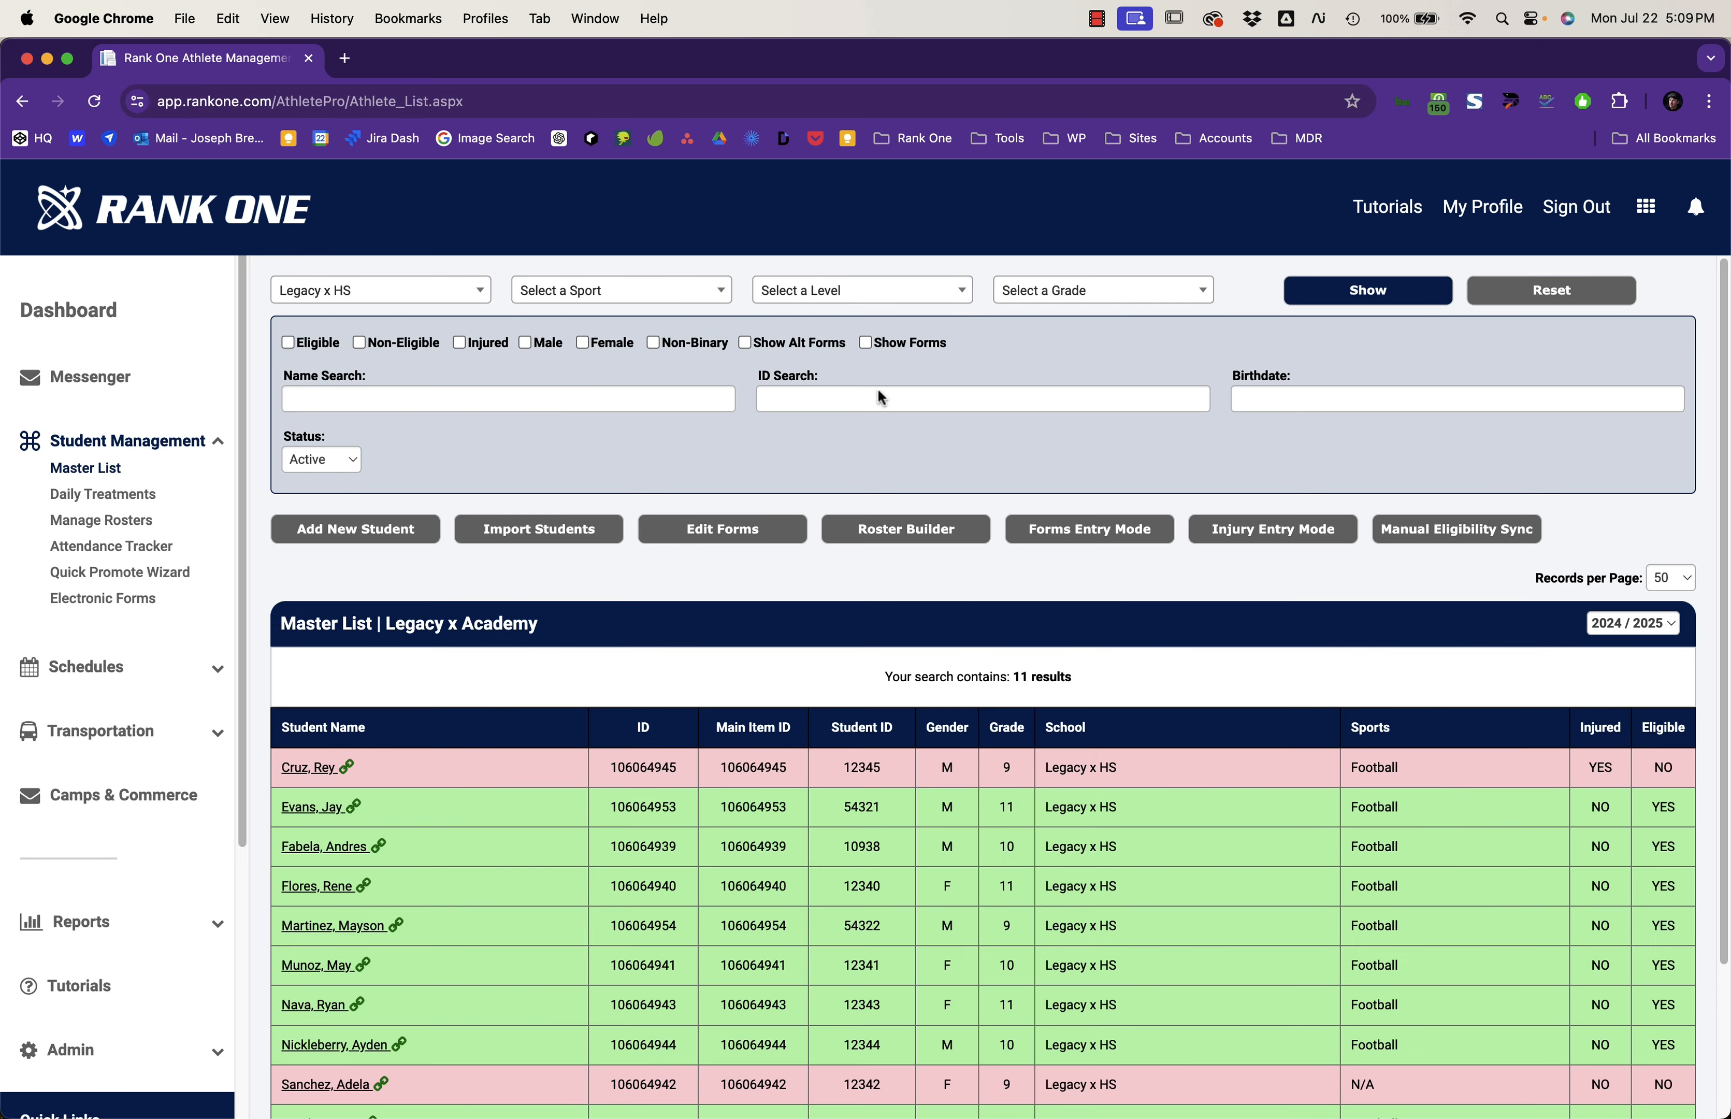
Step: Open the second listed student's profile and review the forms and injury history
scroll(298, 719, "down", 3)
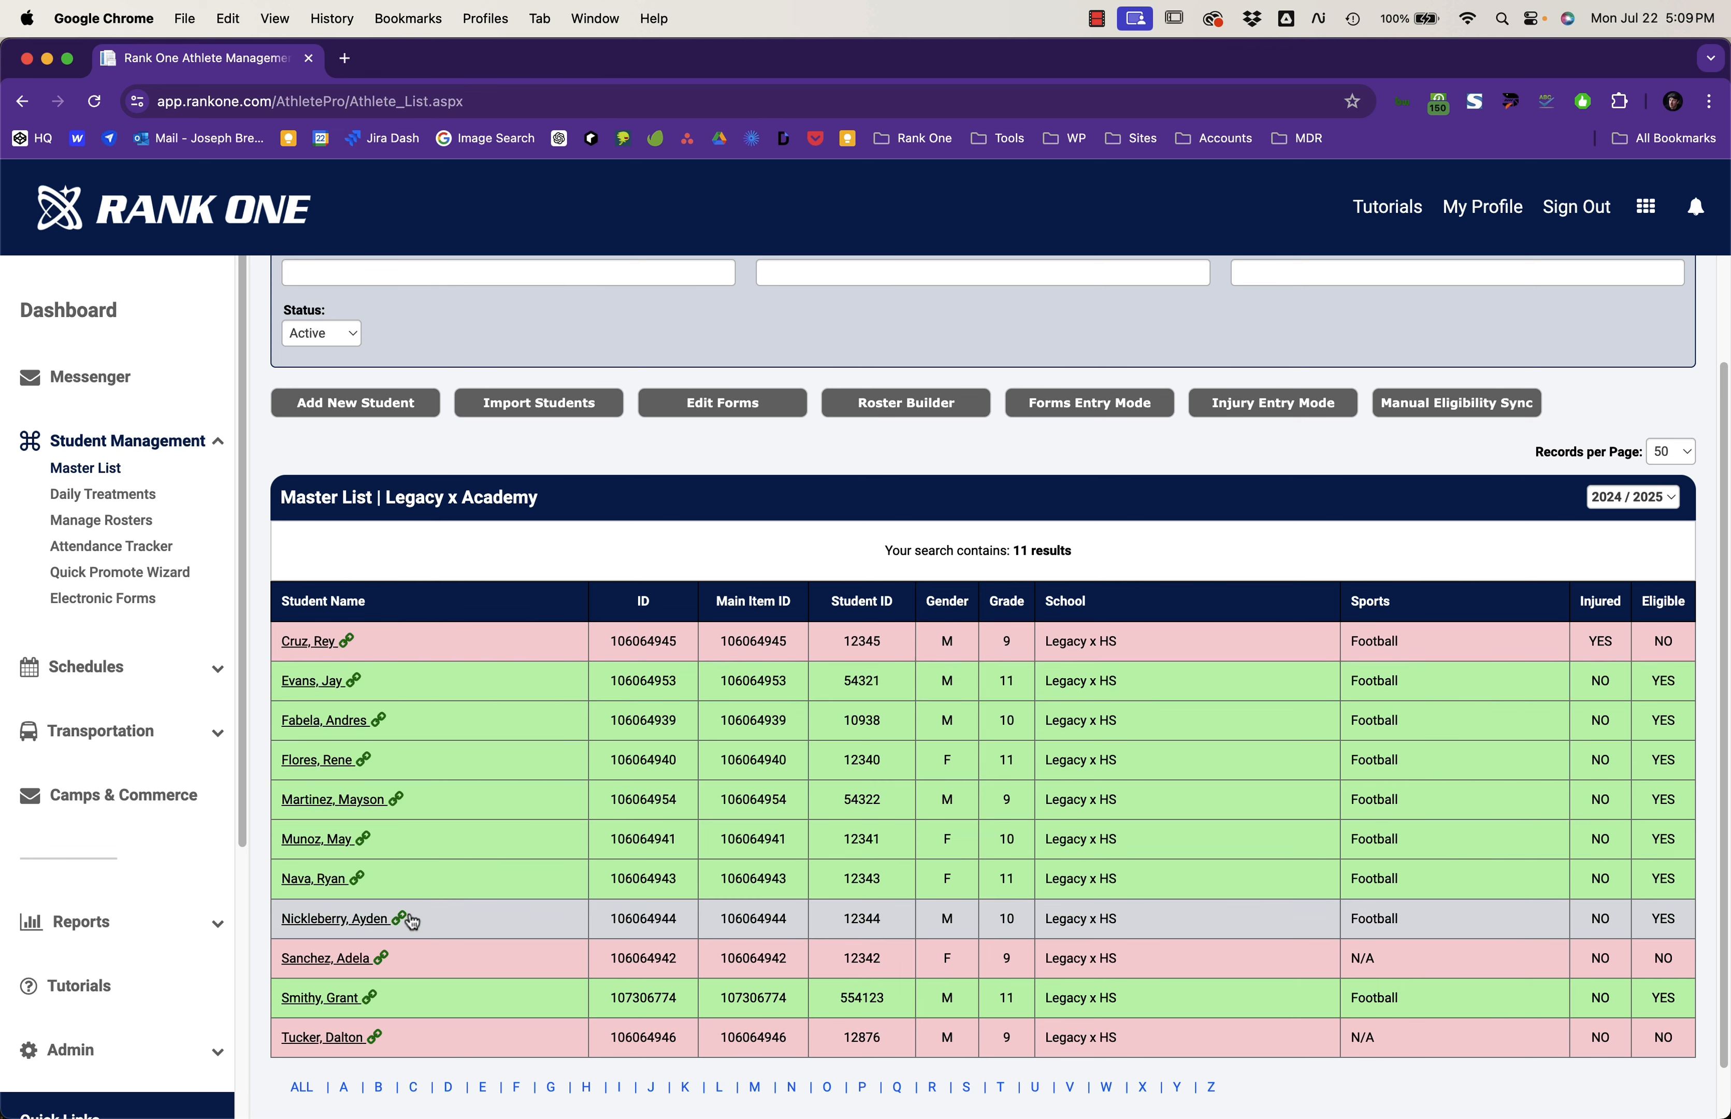
left_click(329, 687)
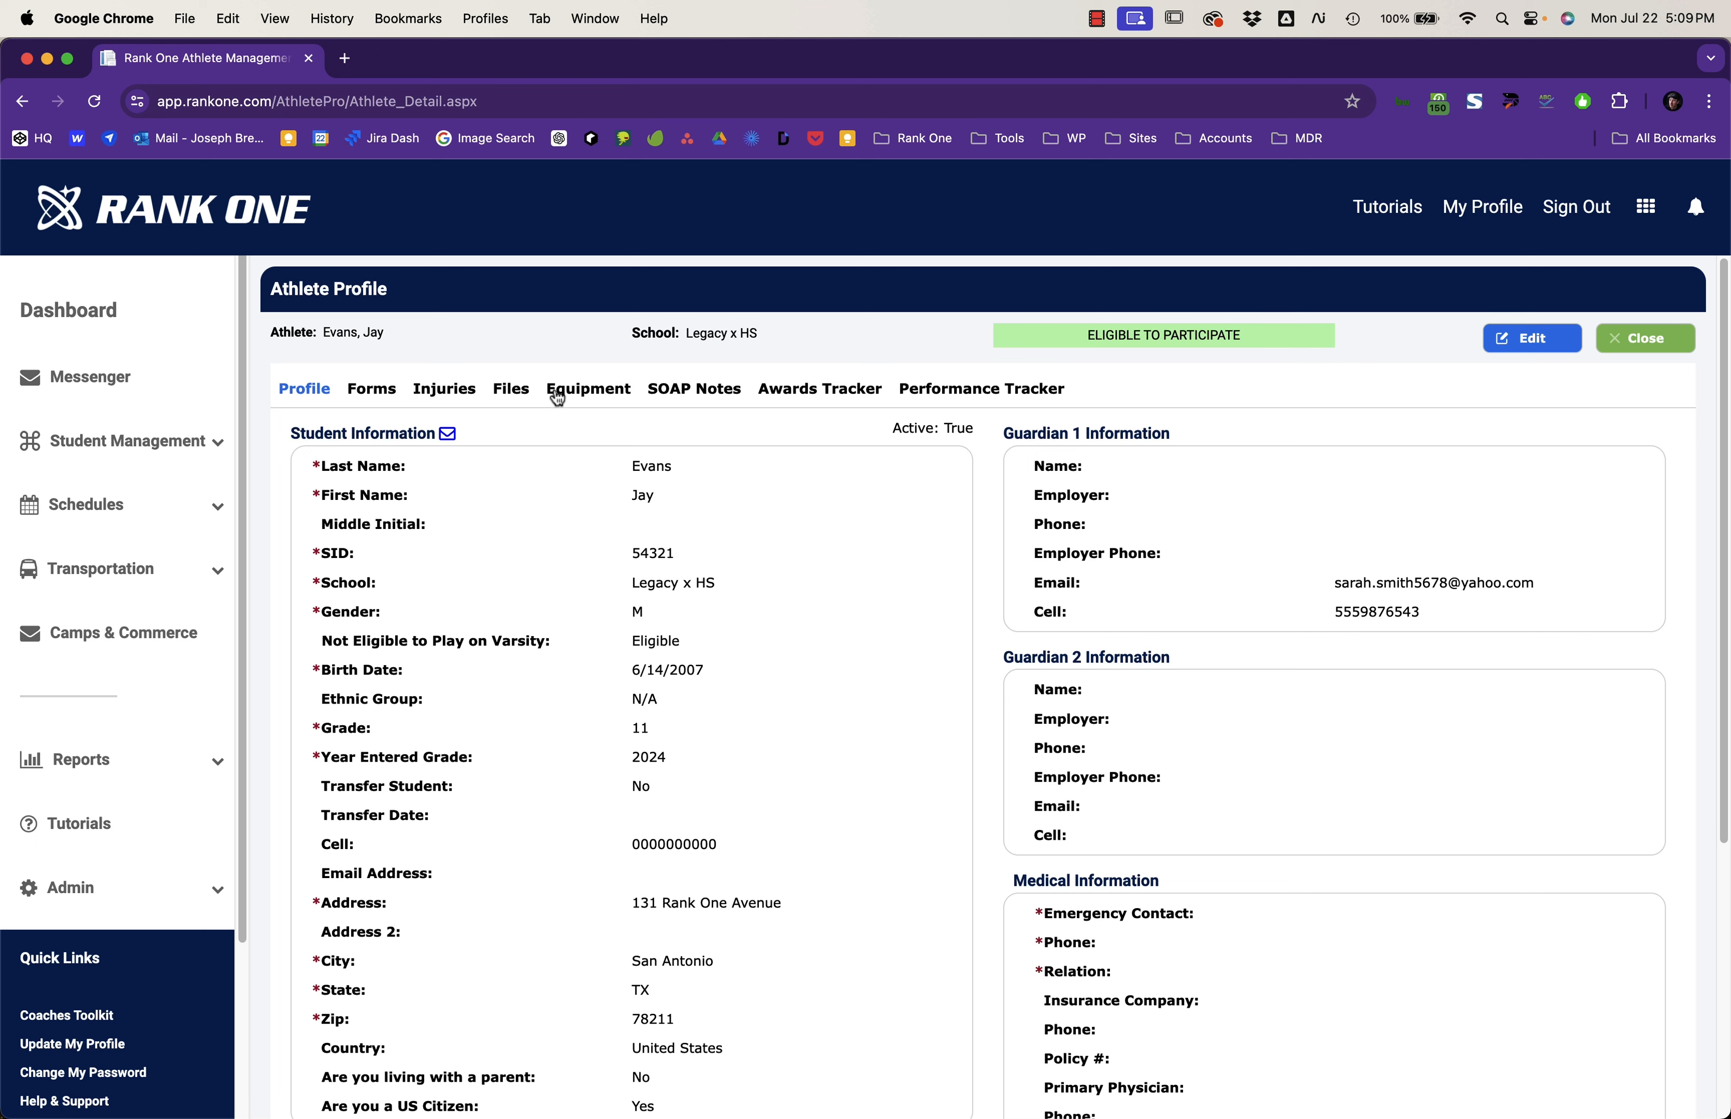
left_click(375, 393)
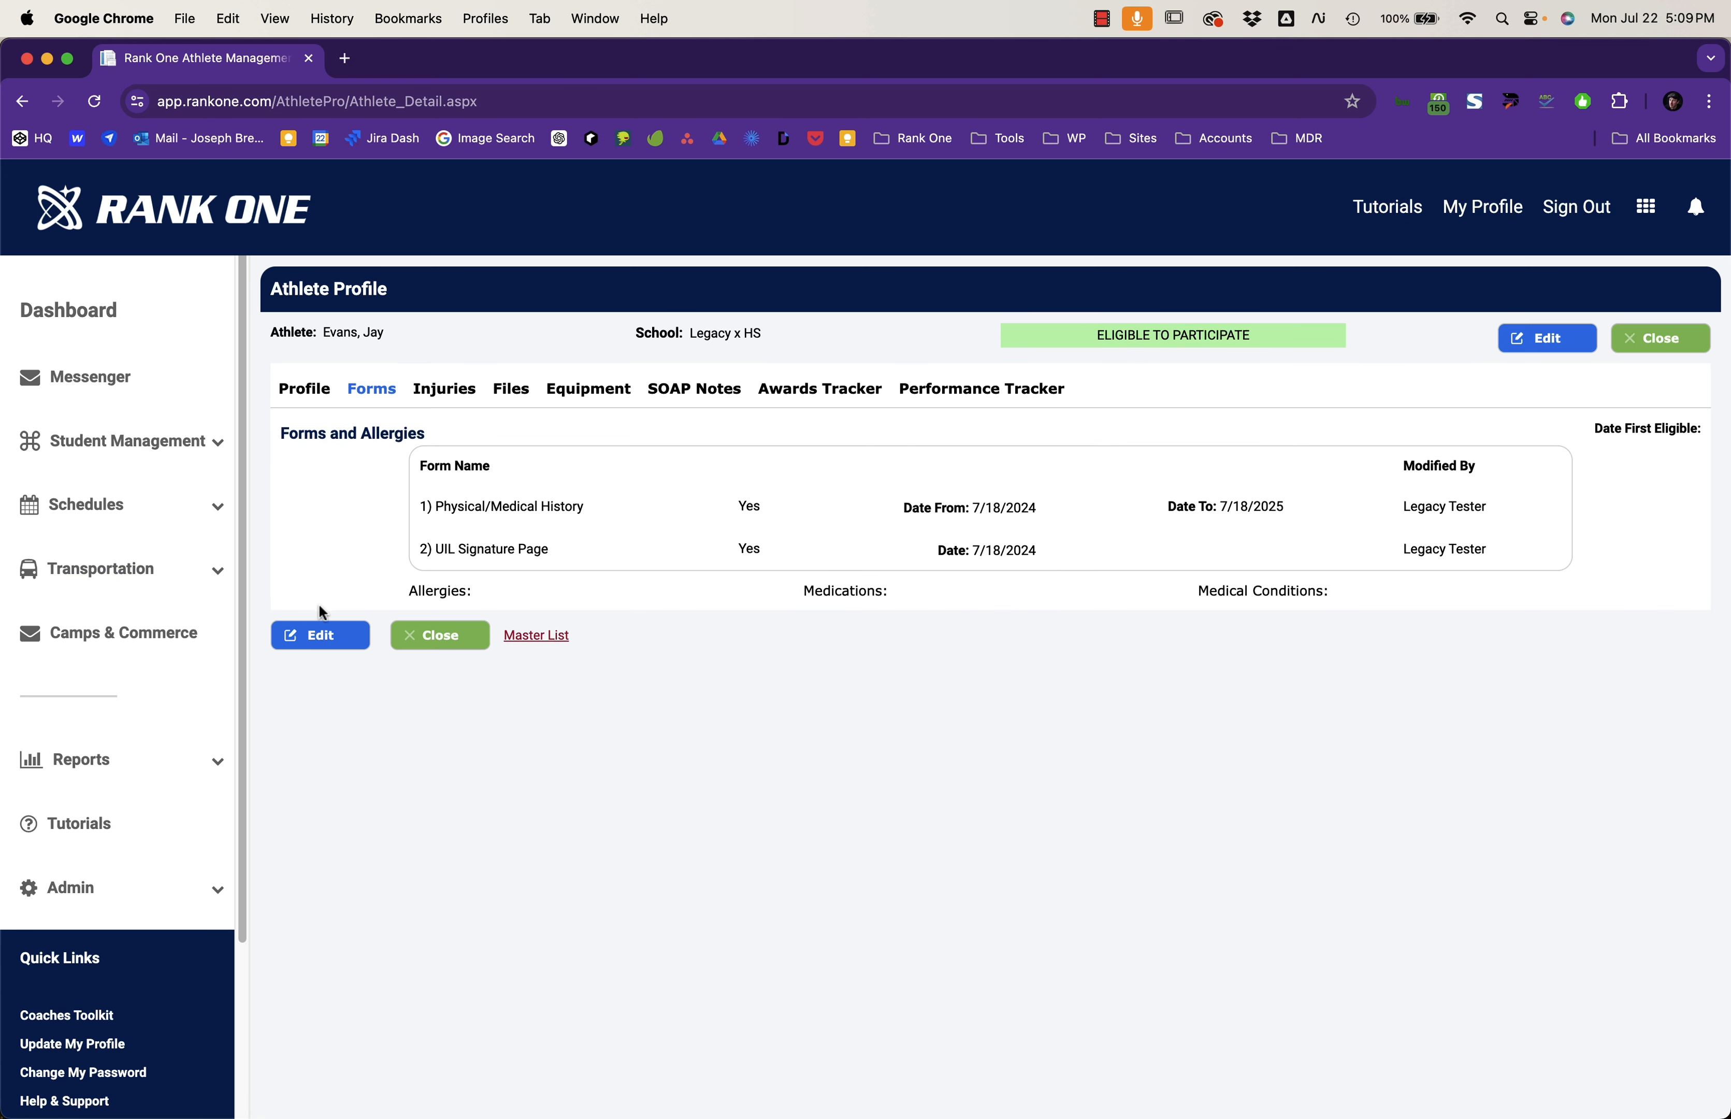
left_click(437, 393)
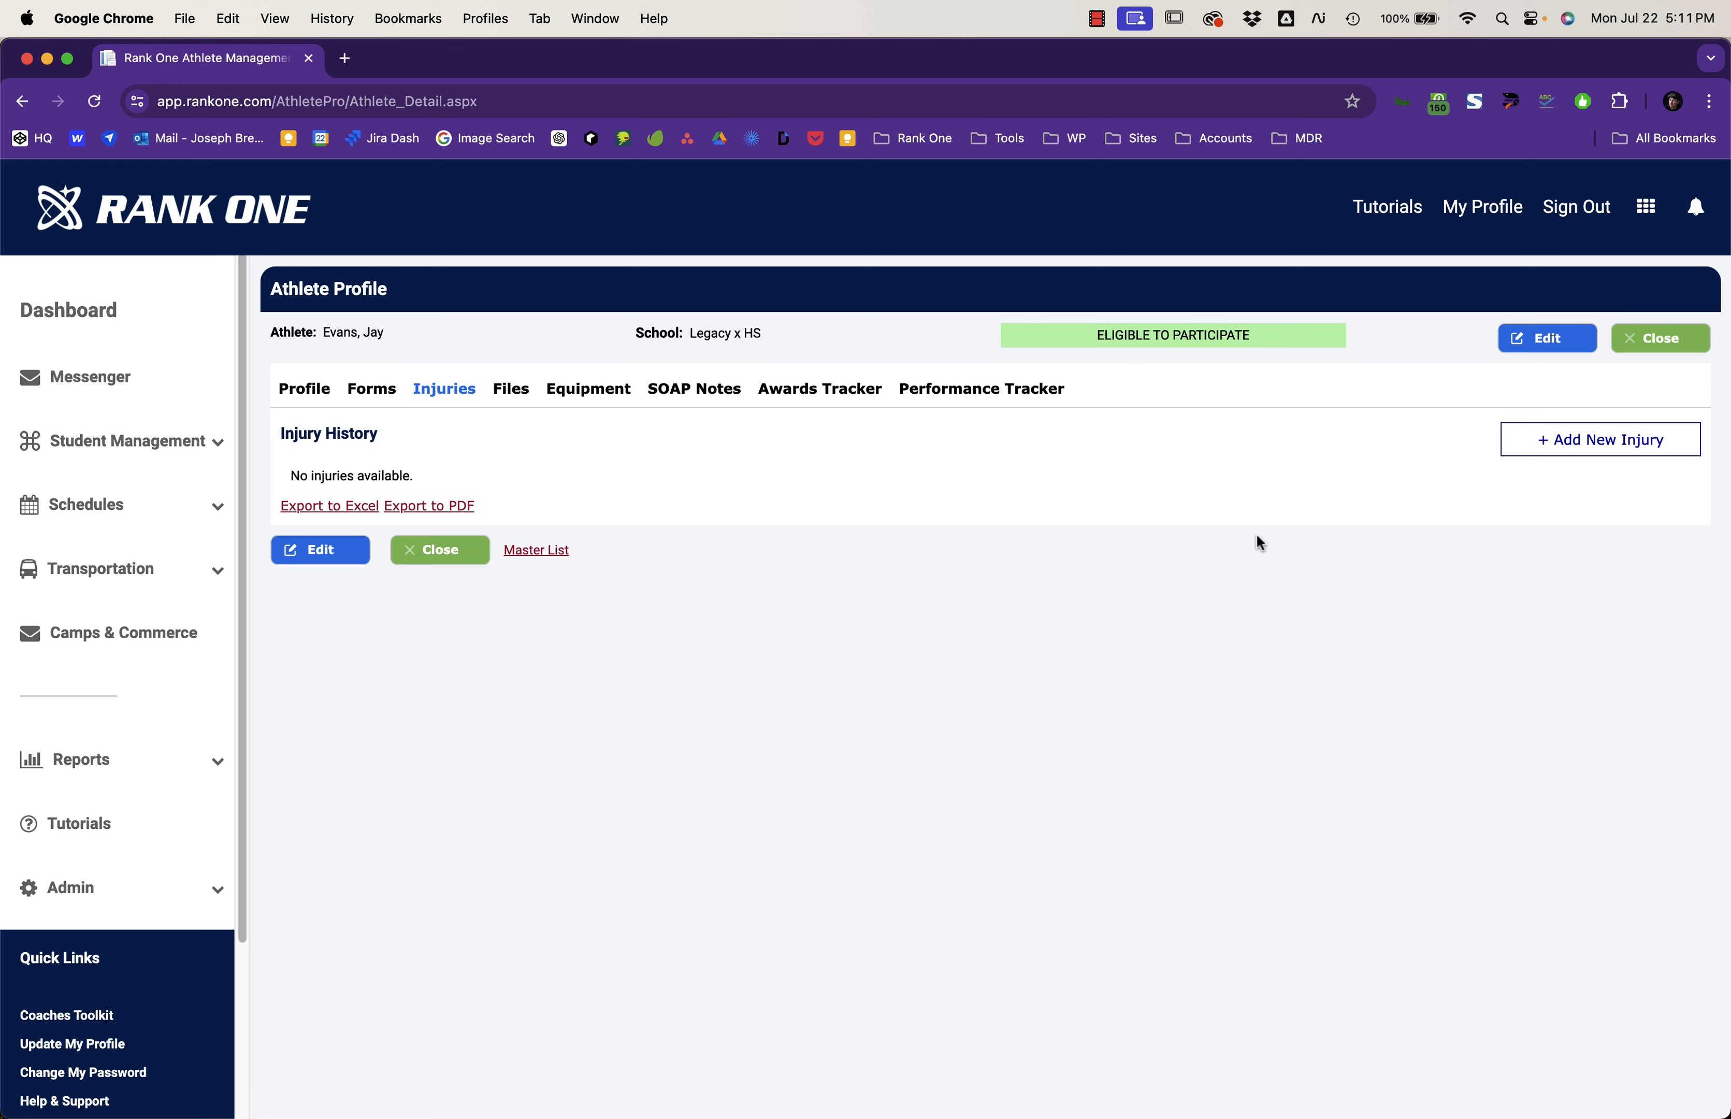
Step: Start a new injury entry for the student with the time of injury unknown and the location Game - Home
left_click(1554, 451)
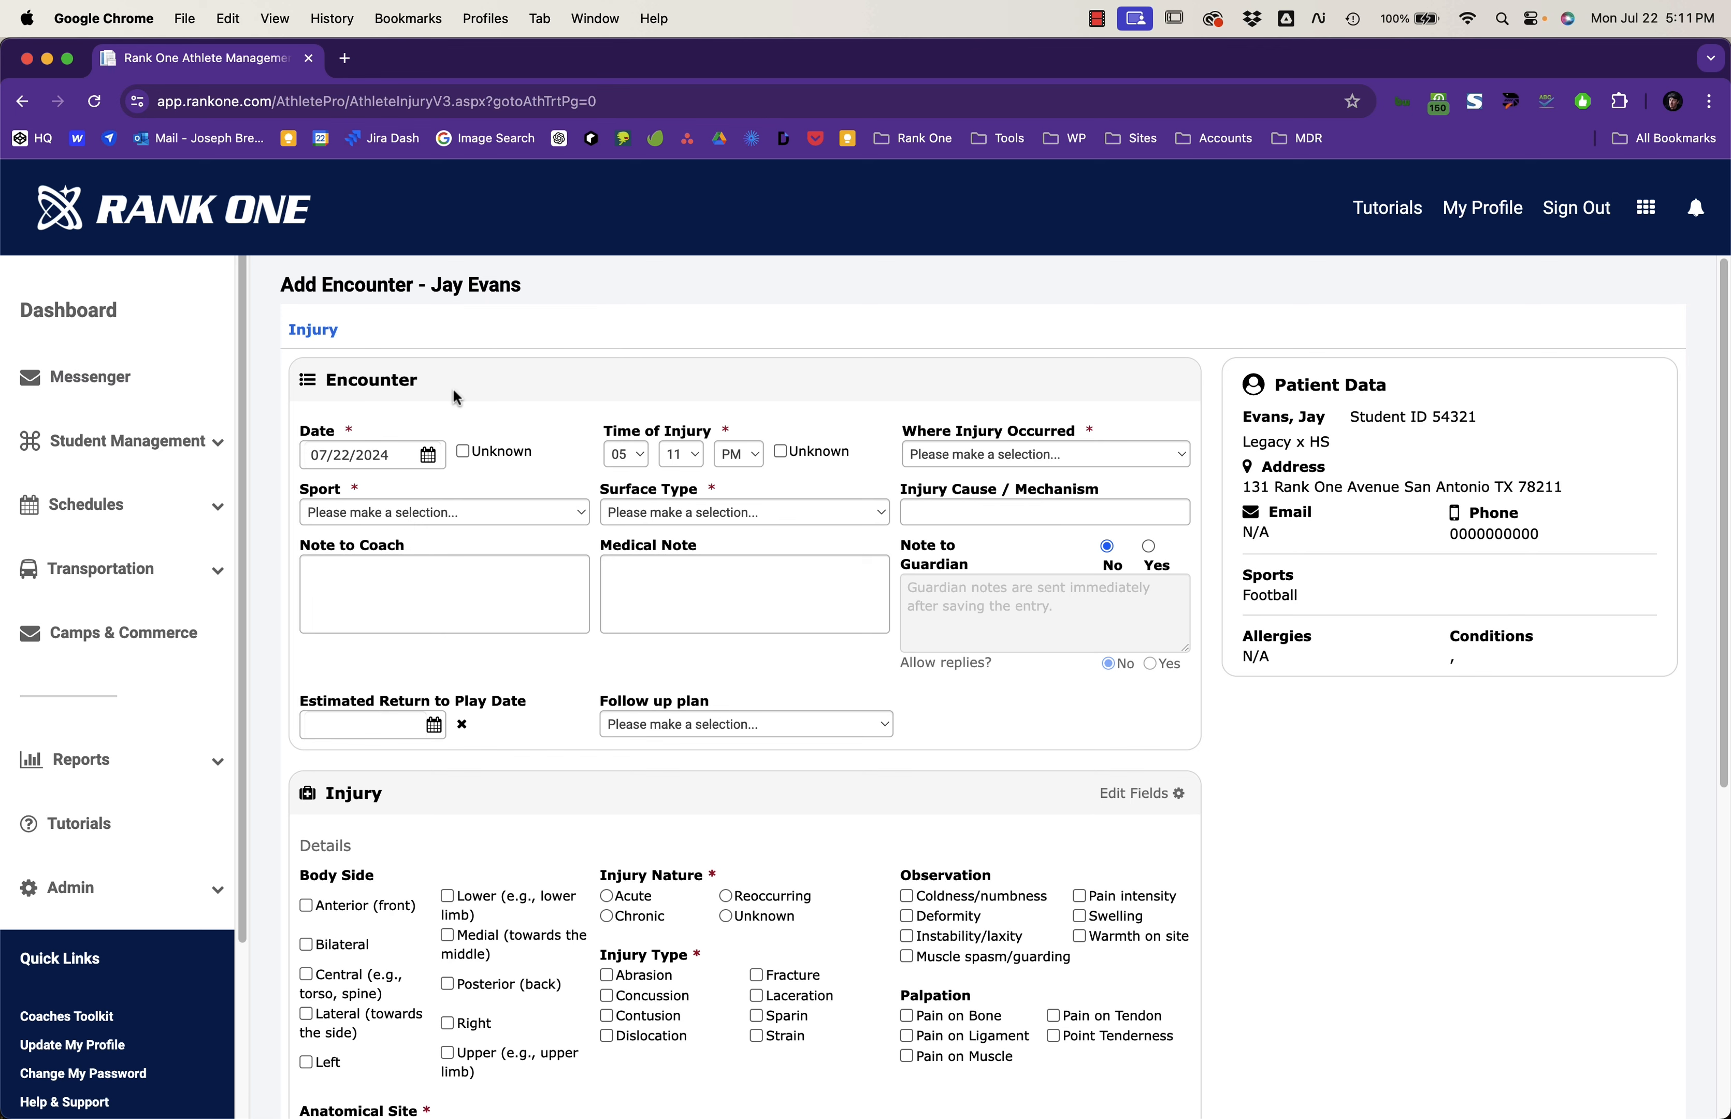
scroll(453, 387, "down", 2)
scroll(453, 386, "up", 2)
left_click(778, 451)
left_click(998, 460)
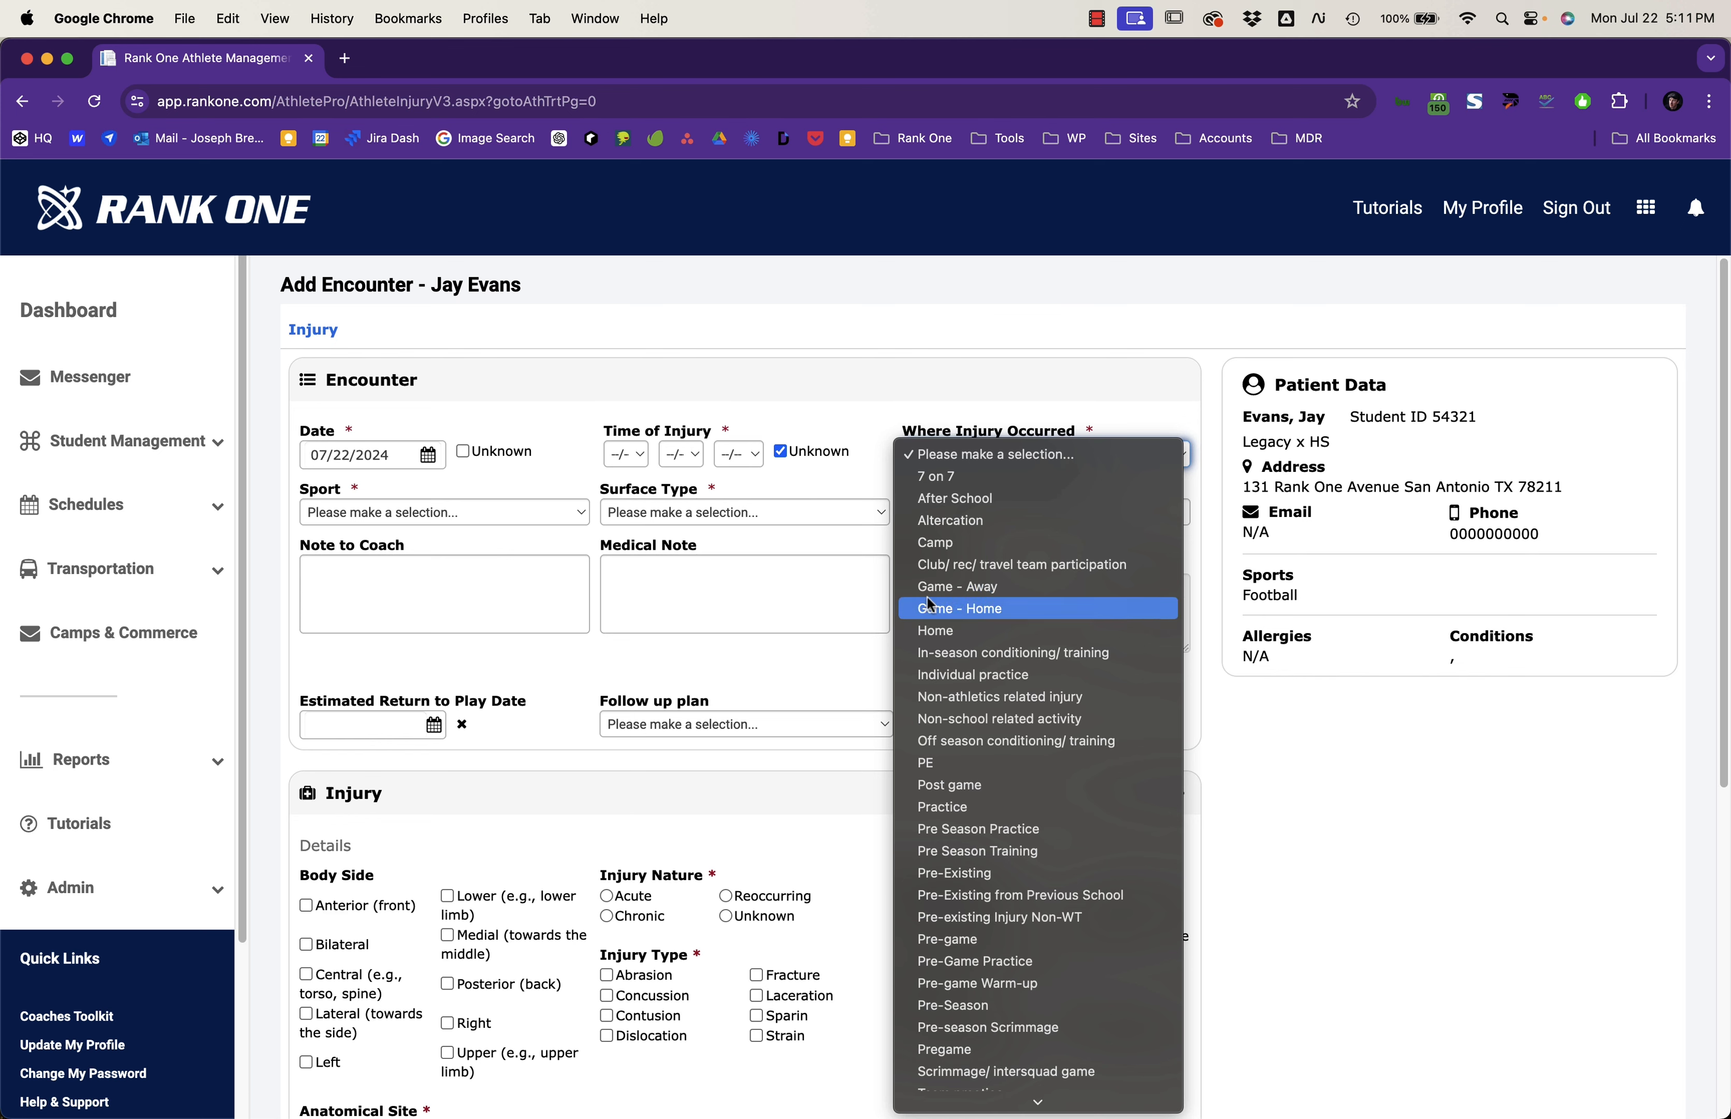
left_click(963, 615)
Step: Set the encounter's sport to Football(M) and the surface type to Natural Grass
scroll(830, 369, "down", 2)
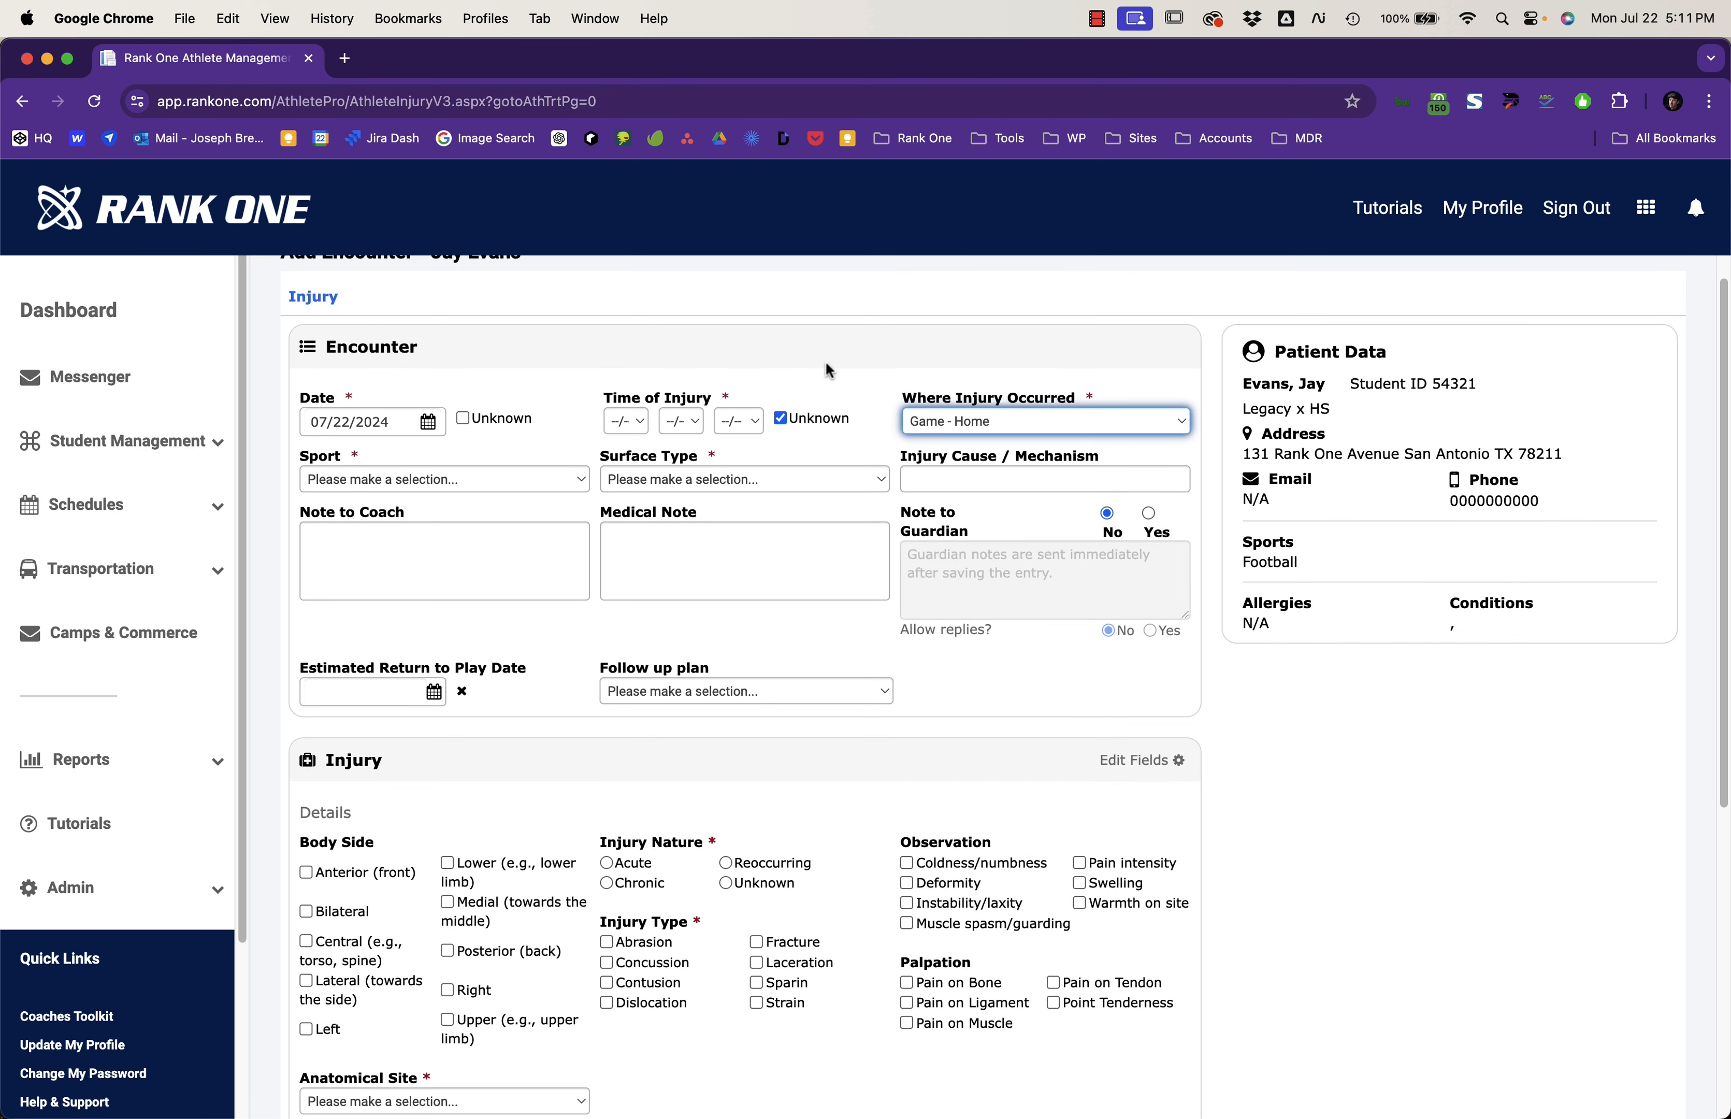
left_click(509, 446)
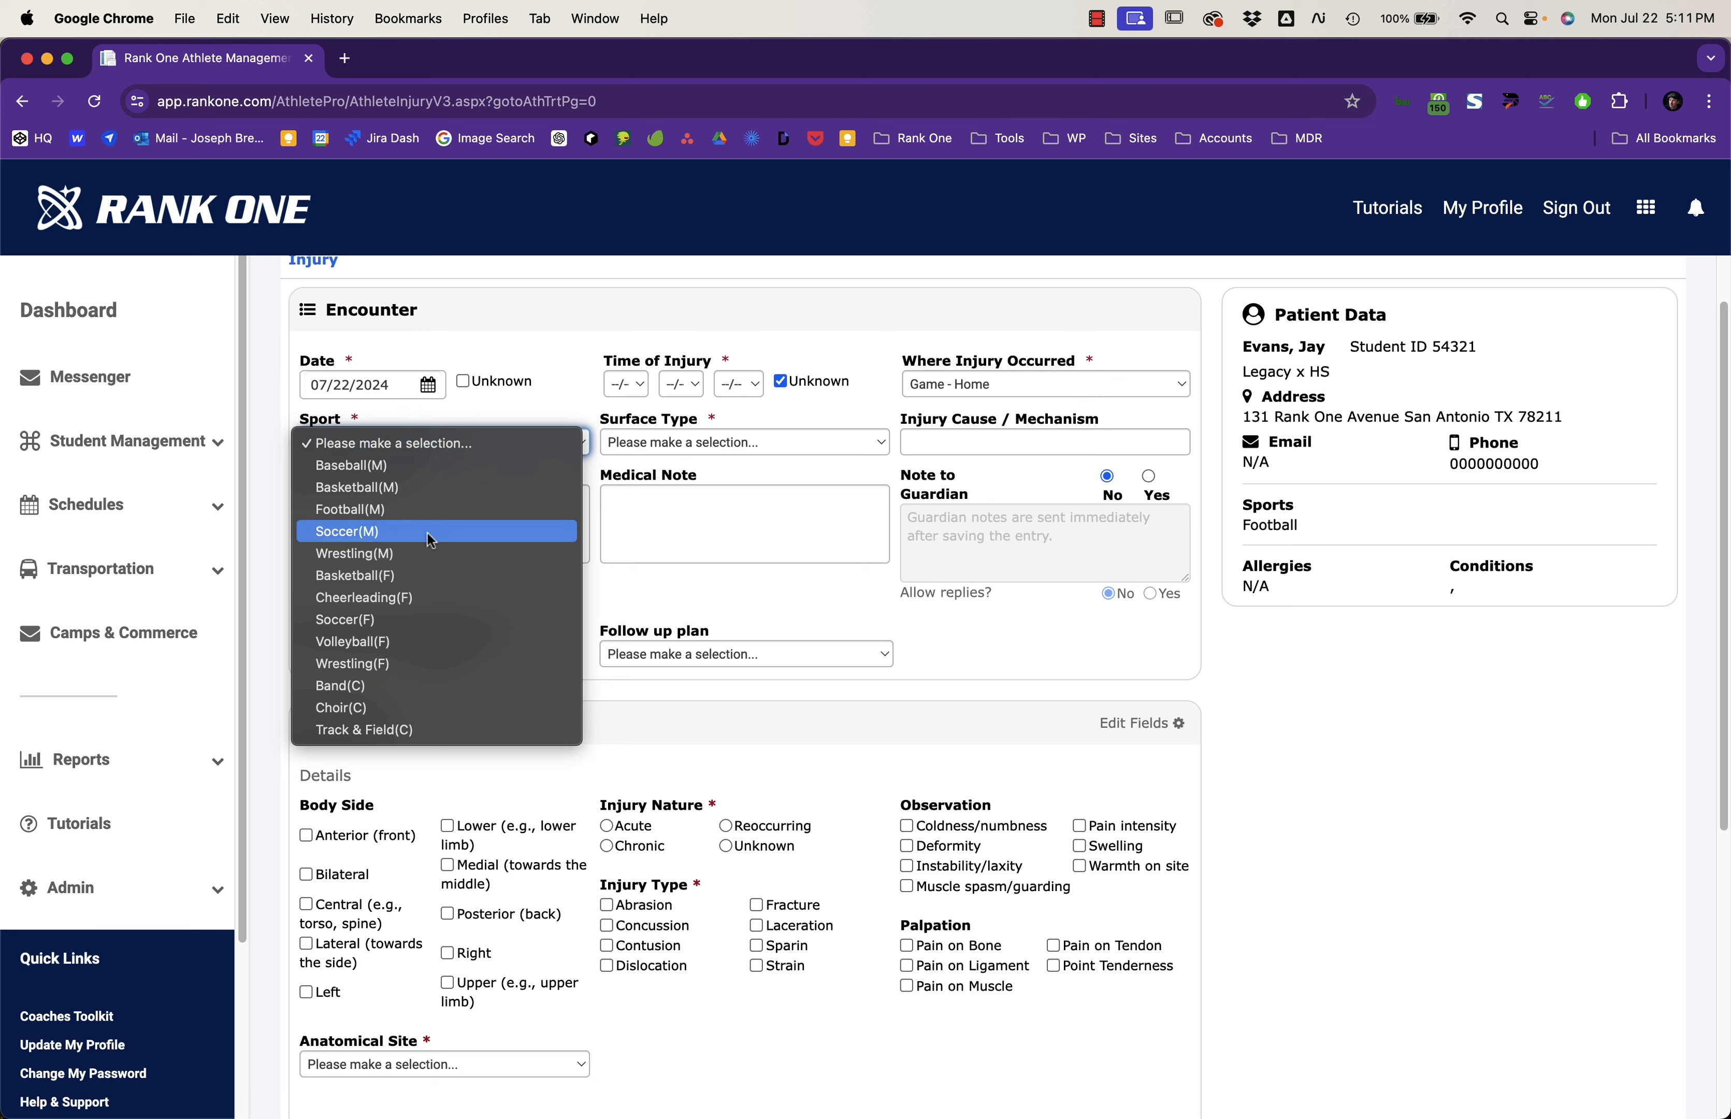
left_click(429, 509)
left_click(812, 441)
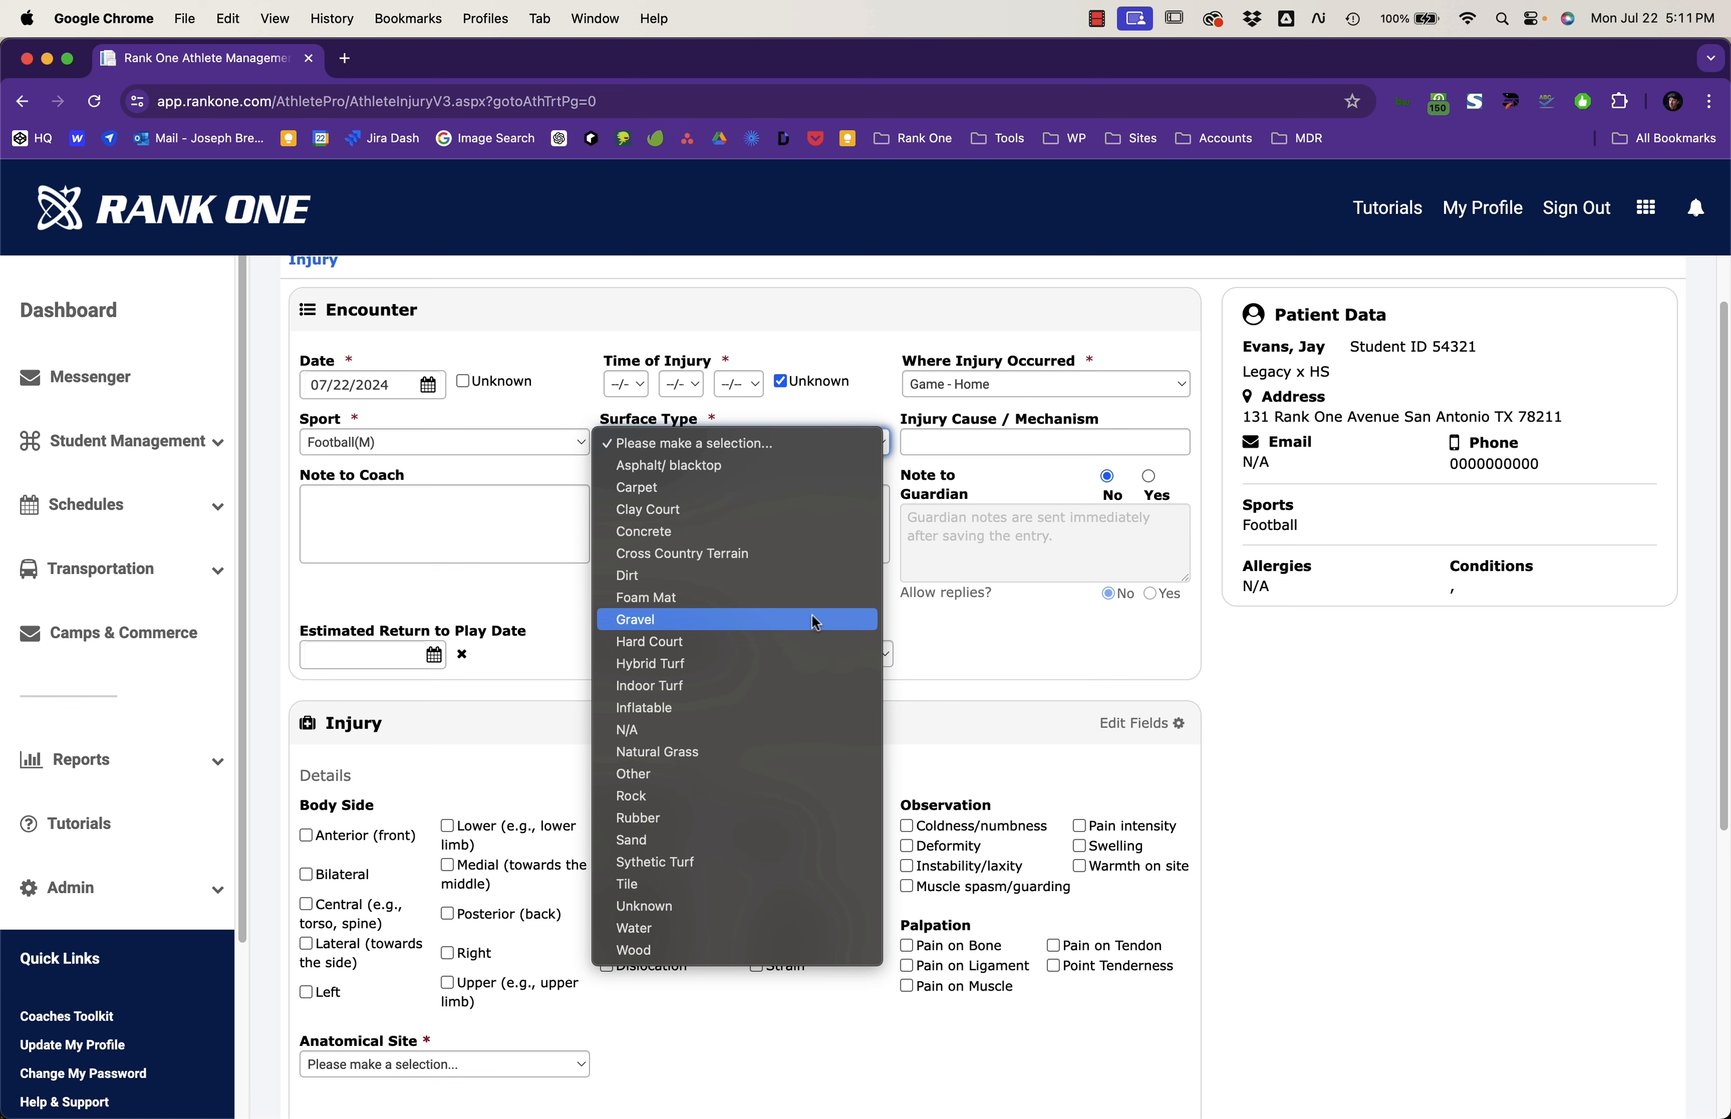
left_click(790, 753)
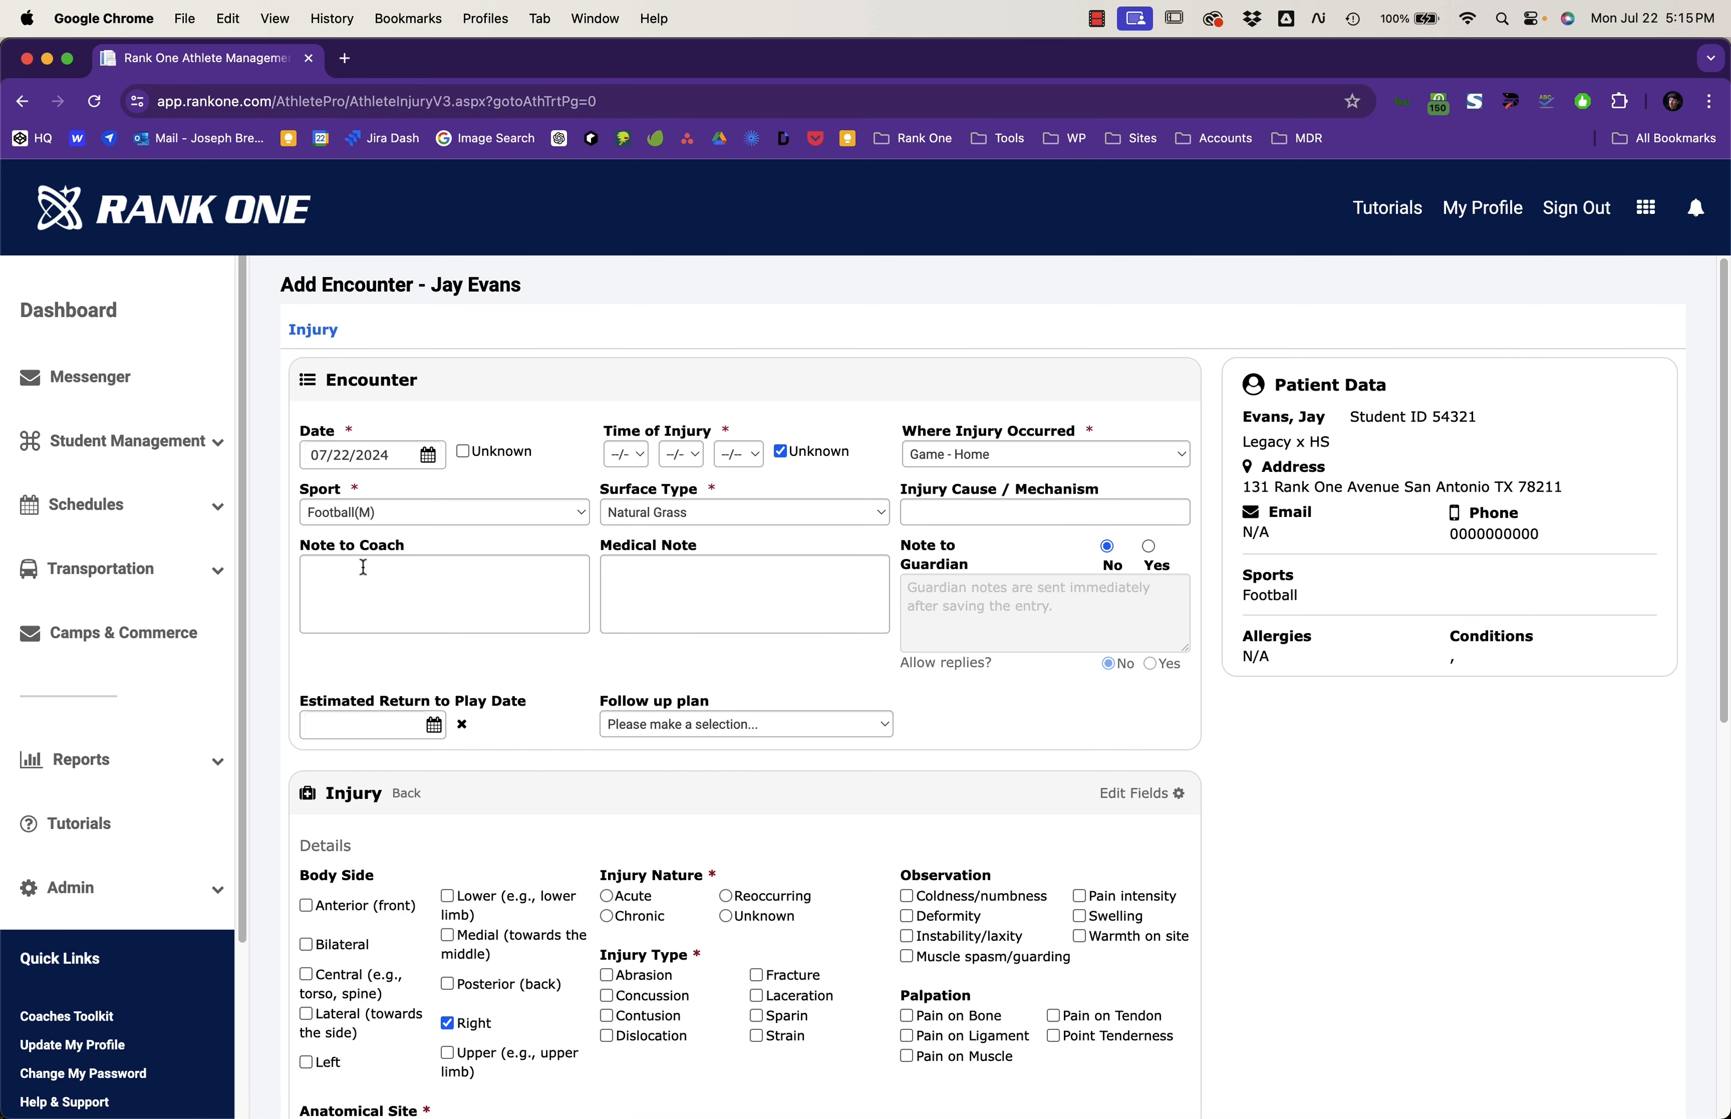
Step: Try the note to guardian option with replies allowed, and set the note back to No
scroll(361, 560, "down", 1)
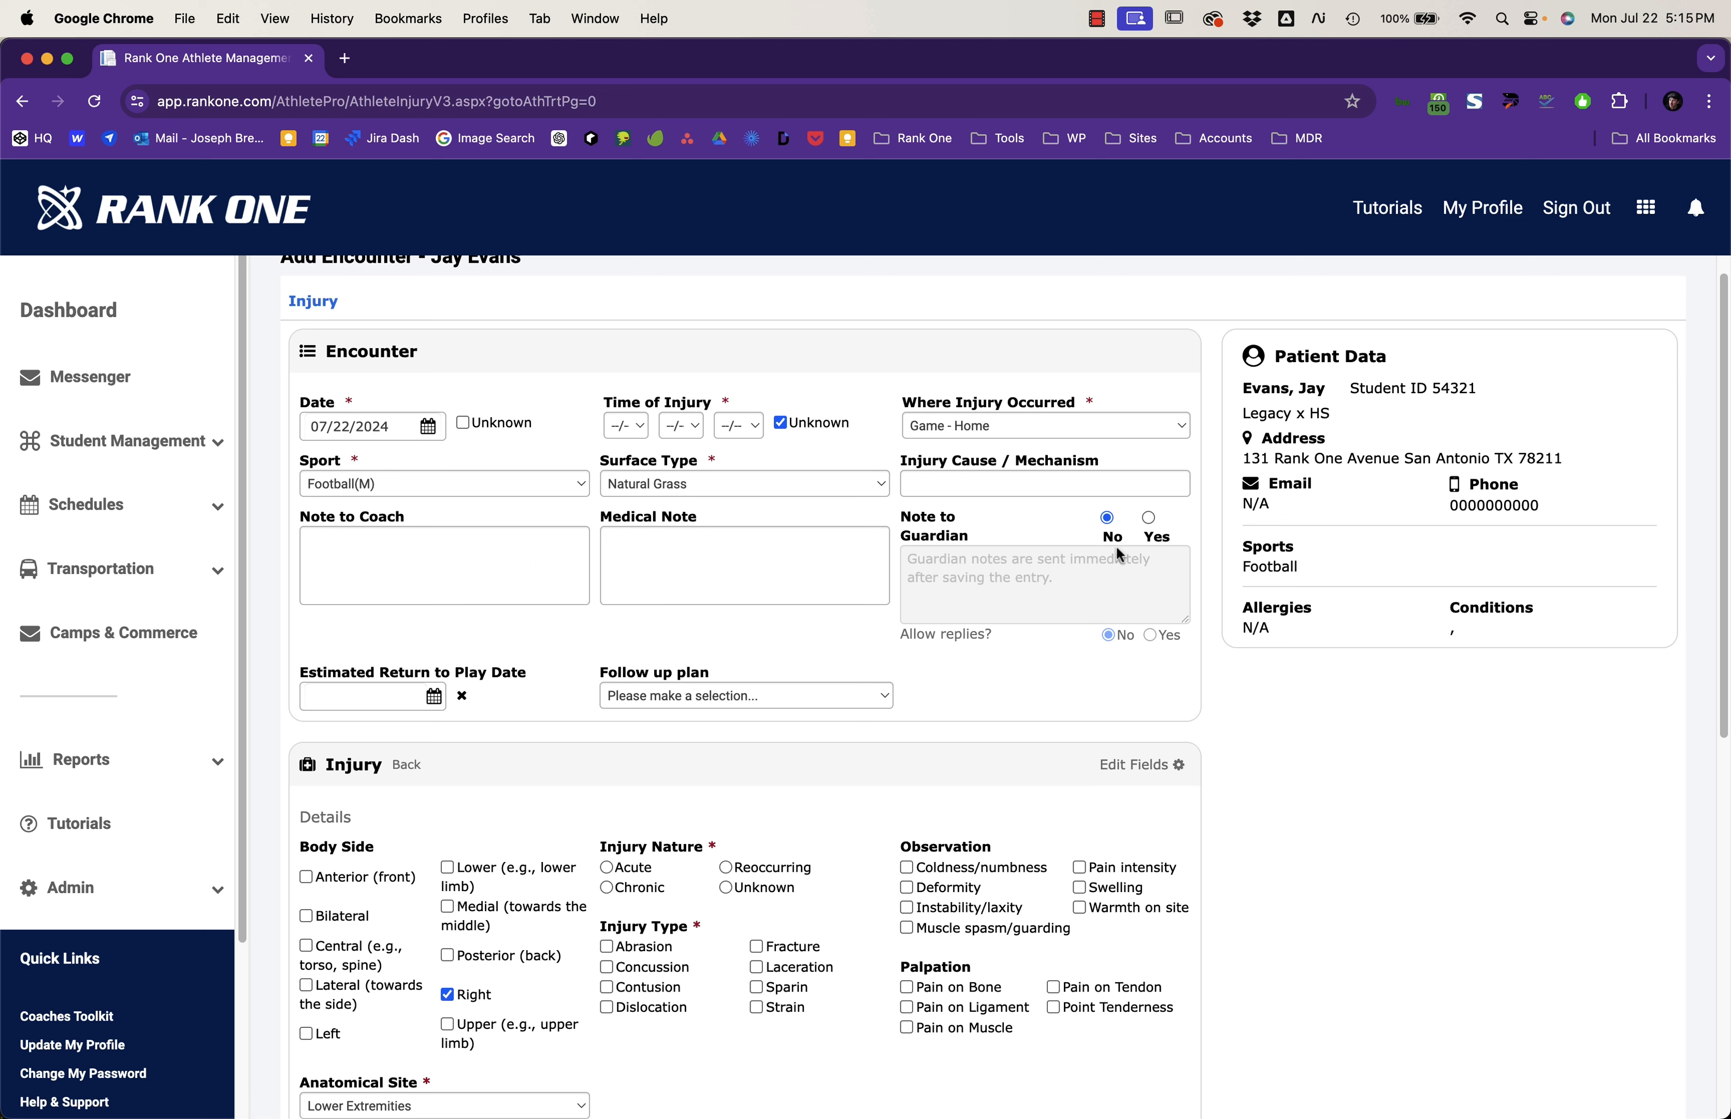
left_click(1150, 517)
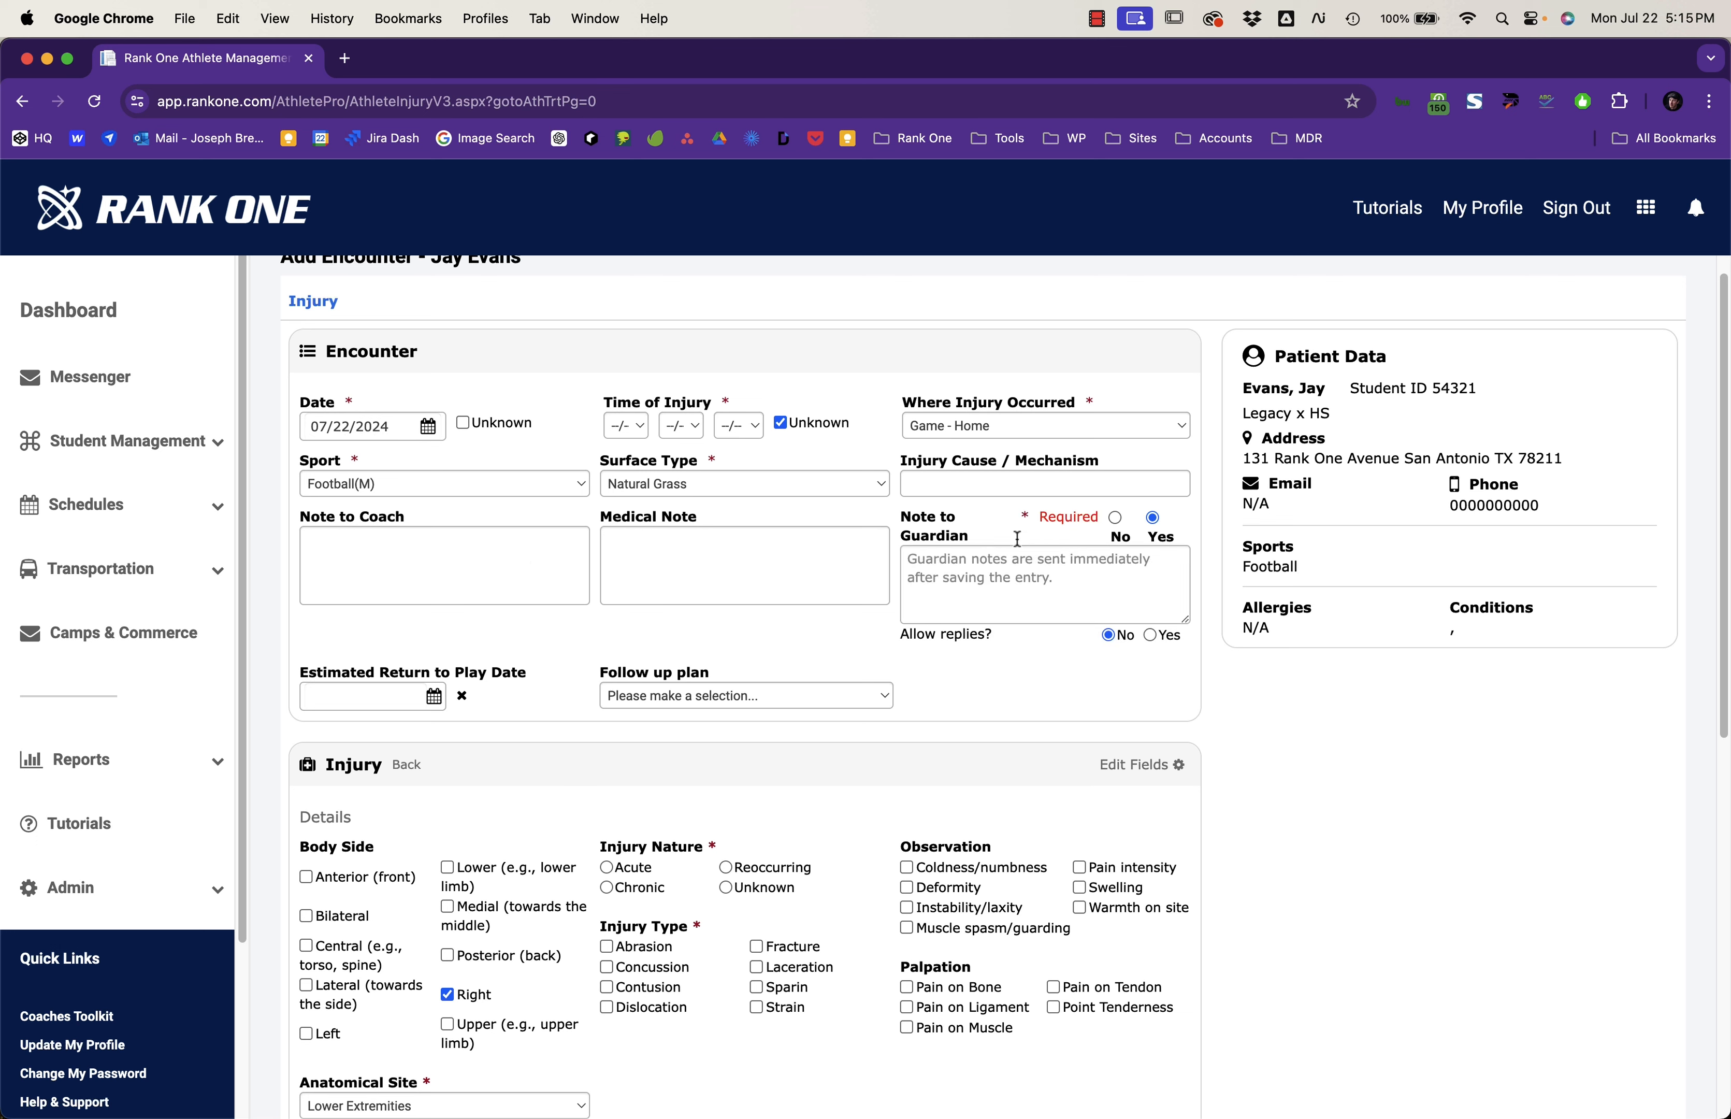
left_click(1152, 635)
left_click(1115, 518)
Step: Set the follow-up plan to As needed and clear the Right body side in the injury details
scroll(441, 585, "down", 2)
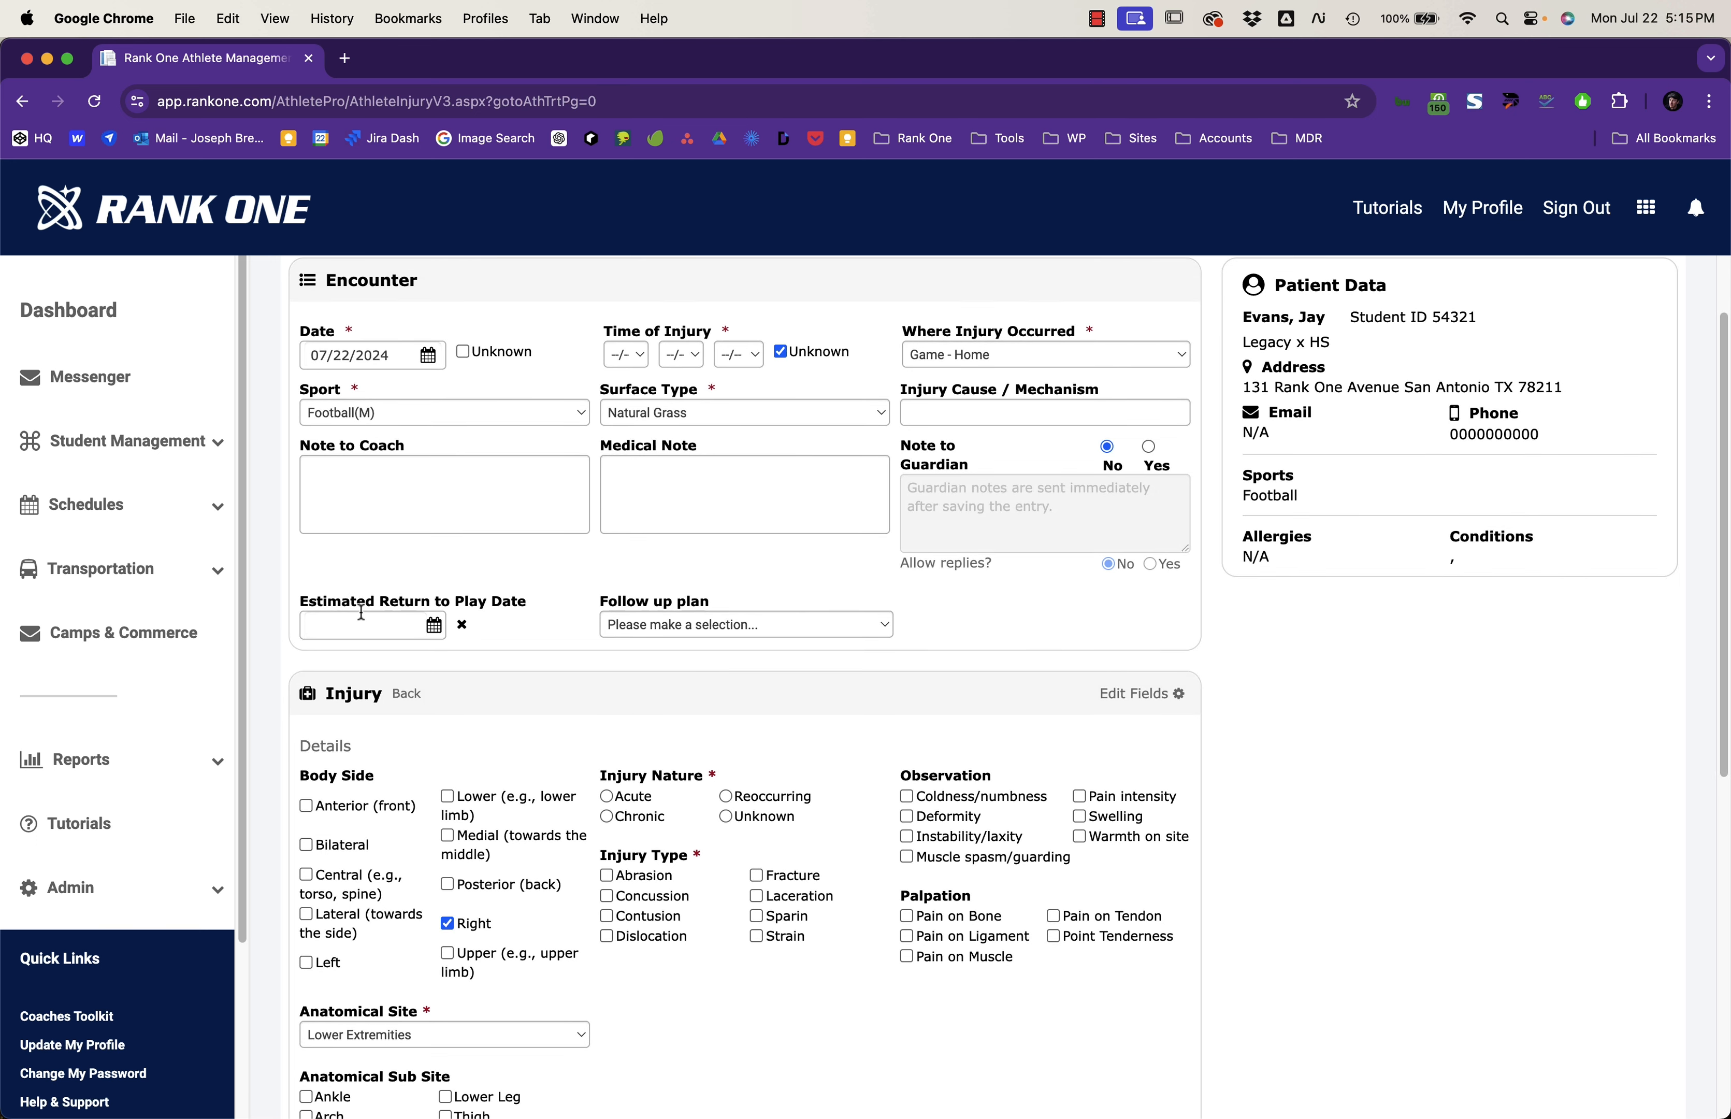
left_click(702, 629)
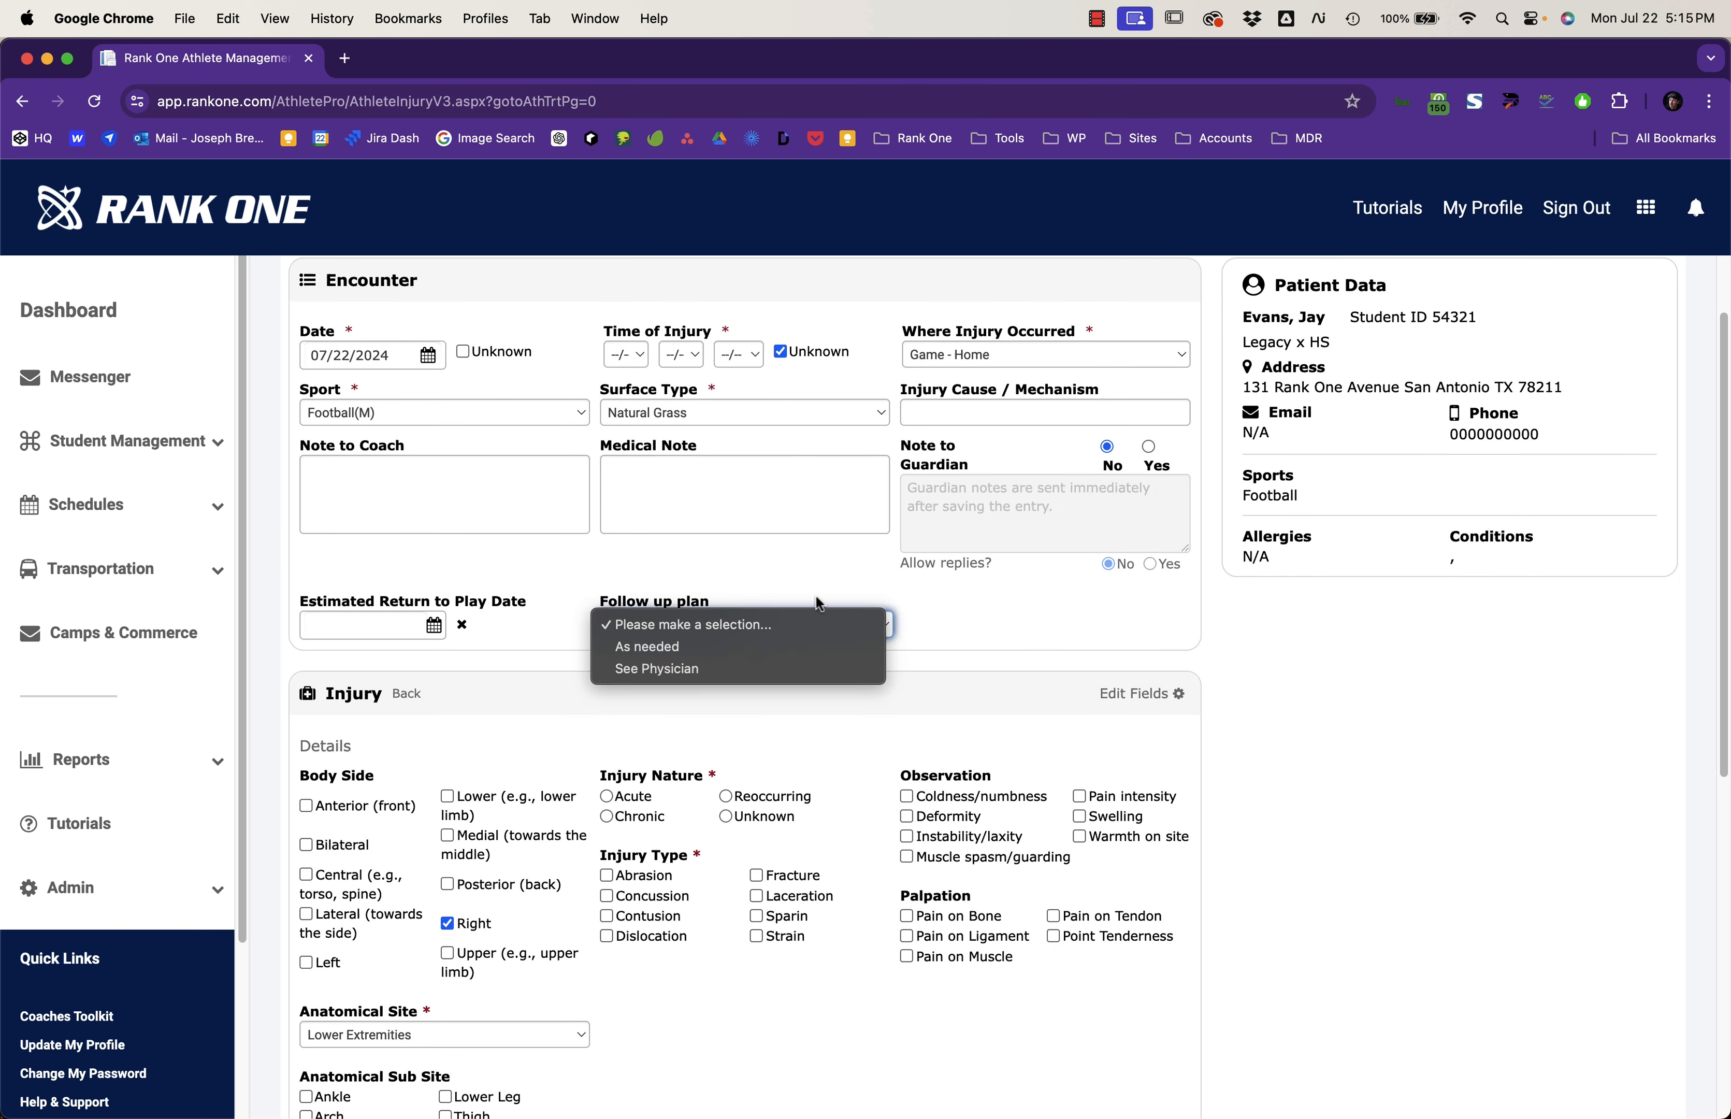
left_click(700, 648)
scroll(958, 610, "down", 3)
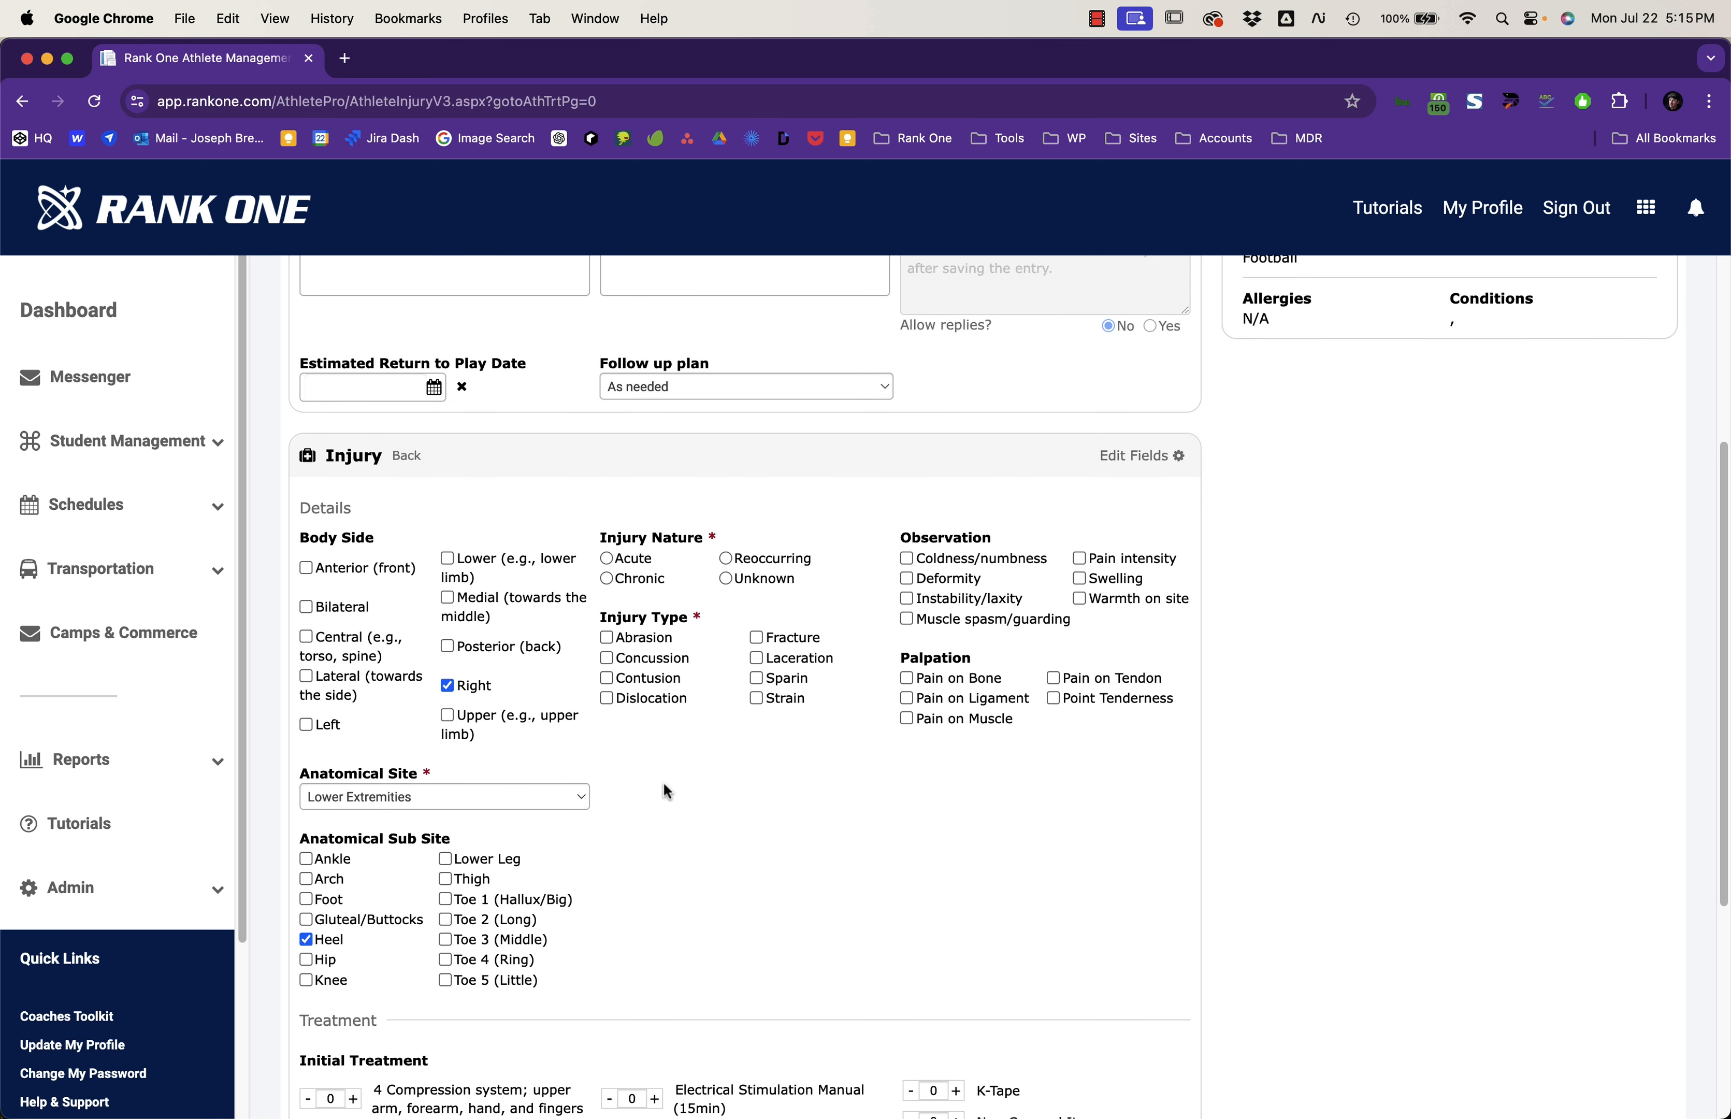
scroll(664, 793, "down", 1)
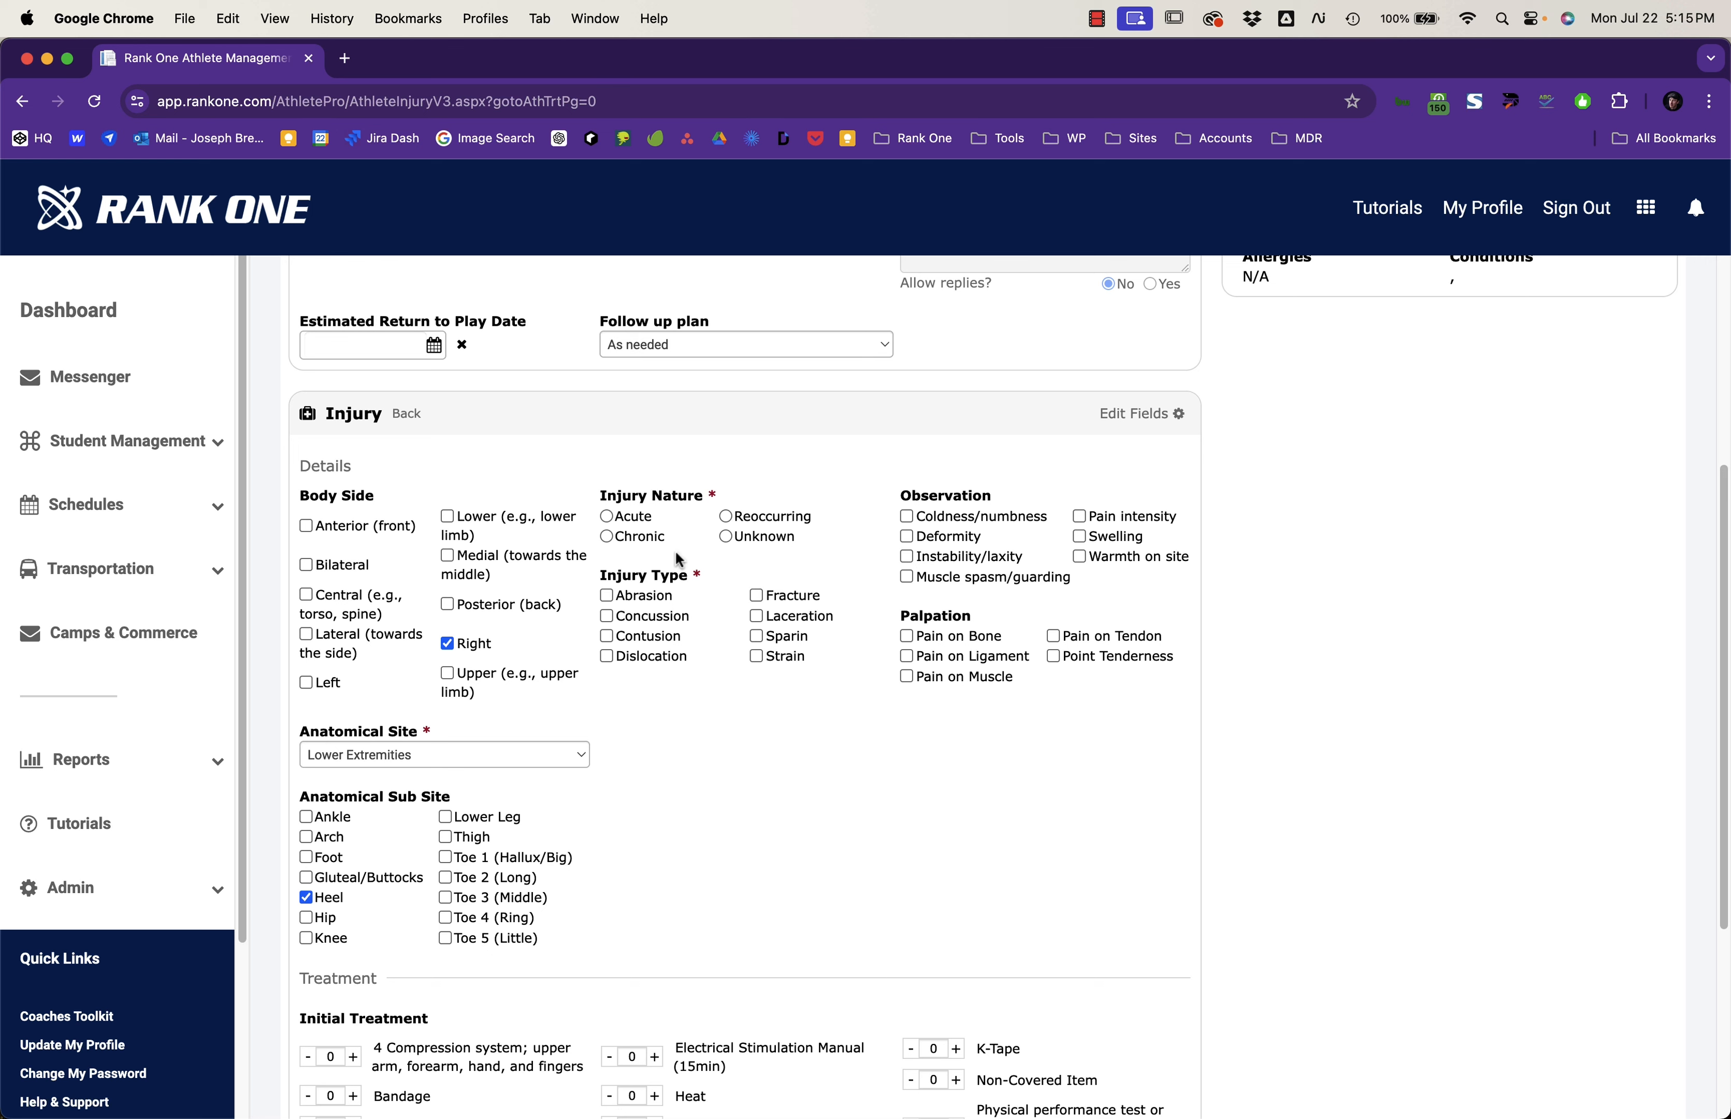
left_click(447, 644)
scroll(1025, 560, "up", 3)
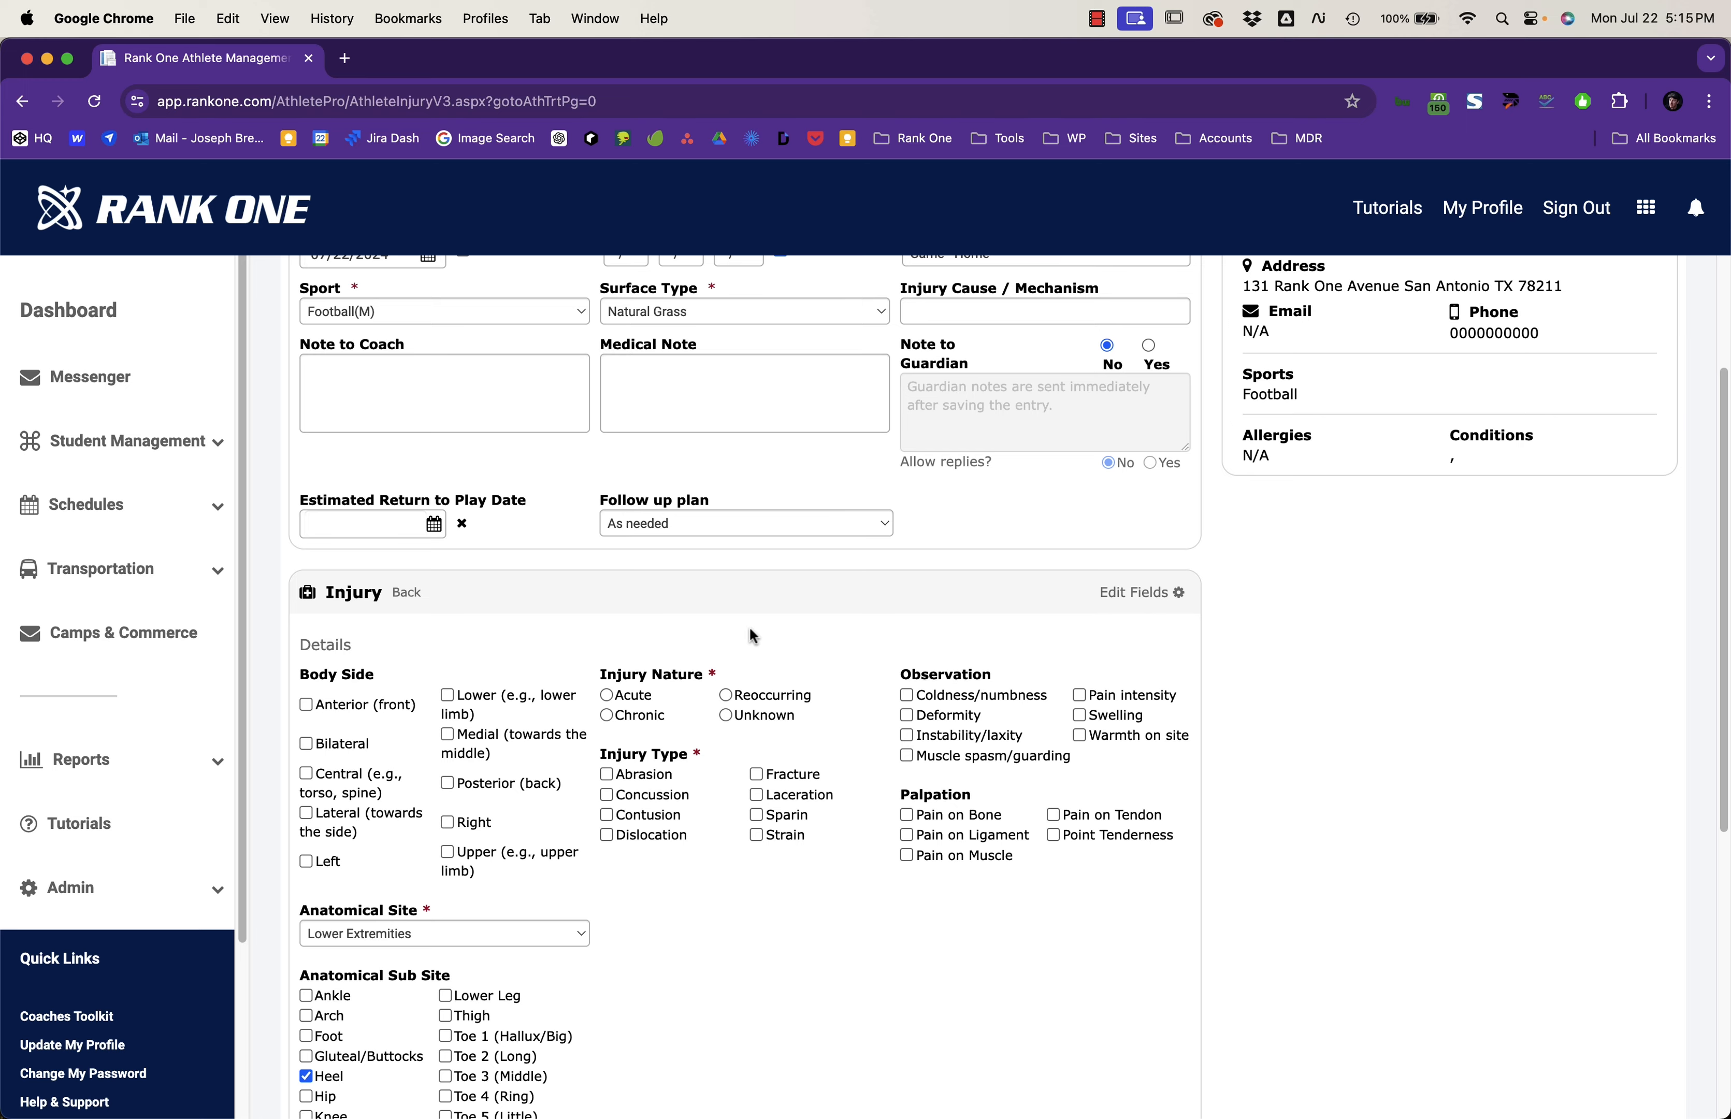
Step: Open the injury form's field settings and enable the Change in gait observation
scroll(749, 637, "down", 3)
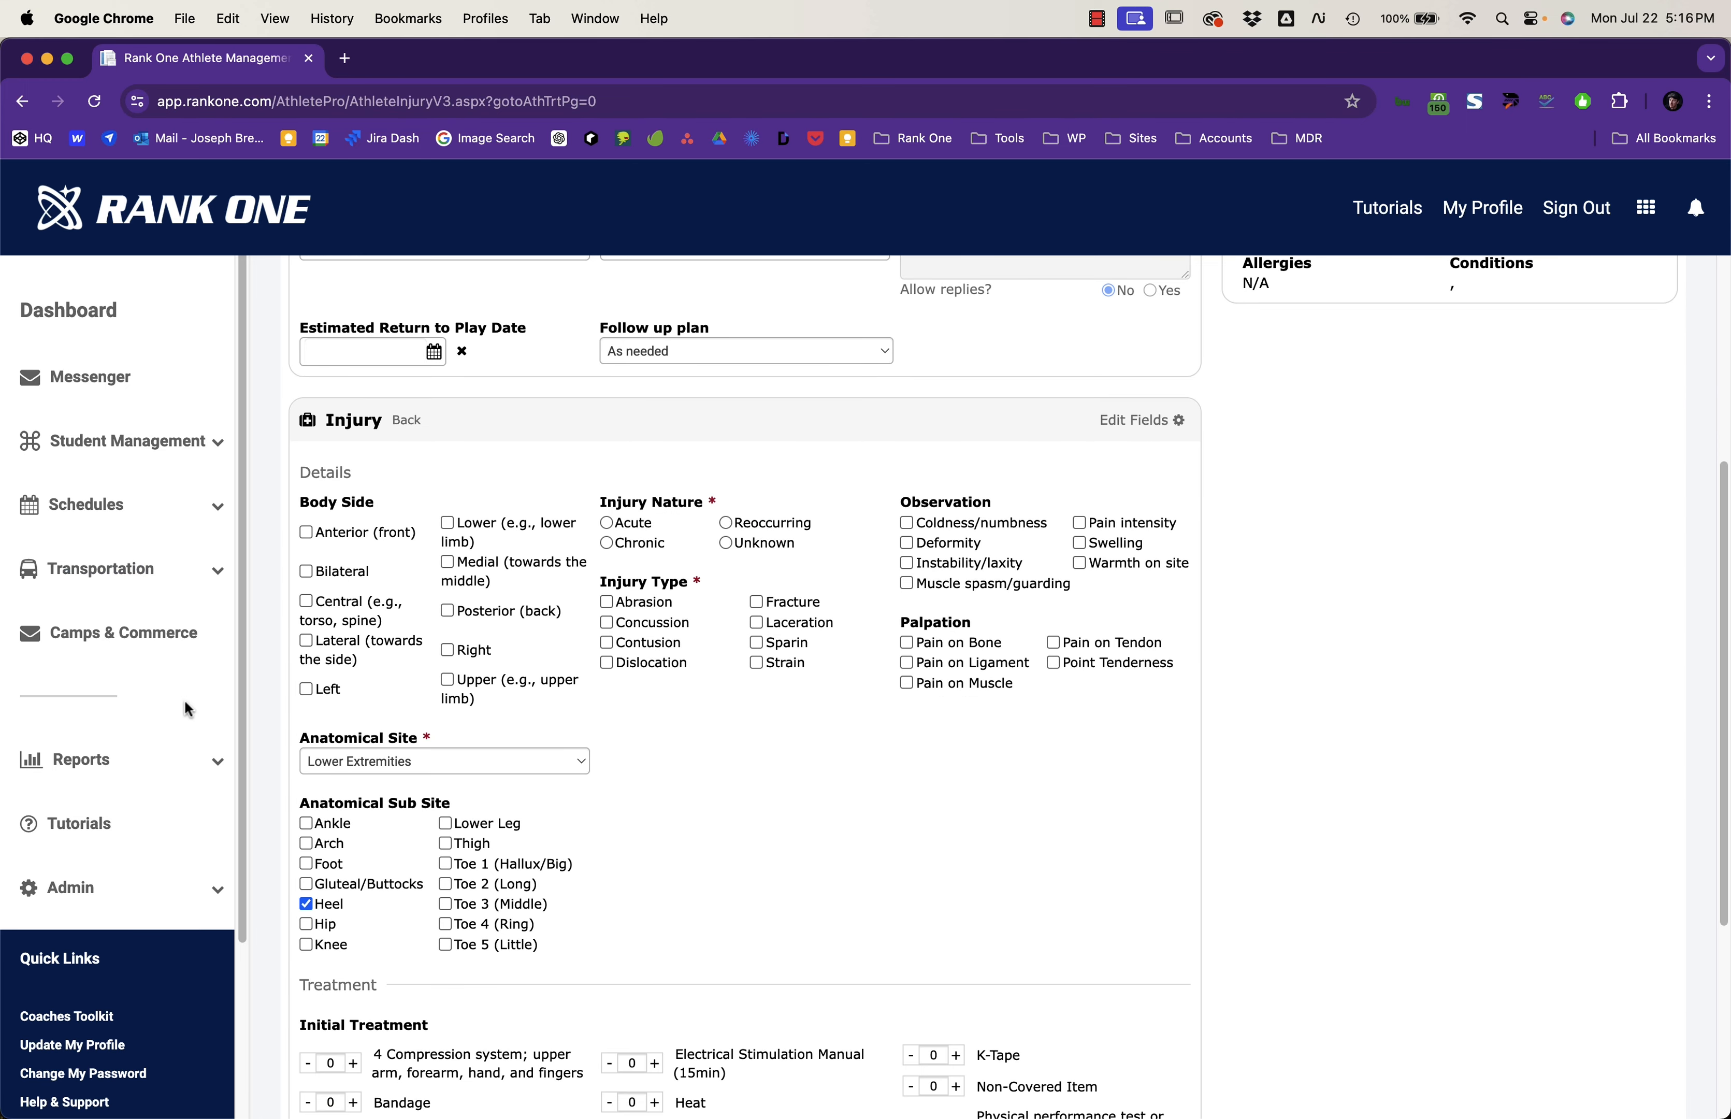
left_click(1147, 426)
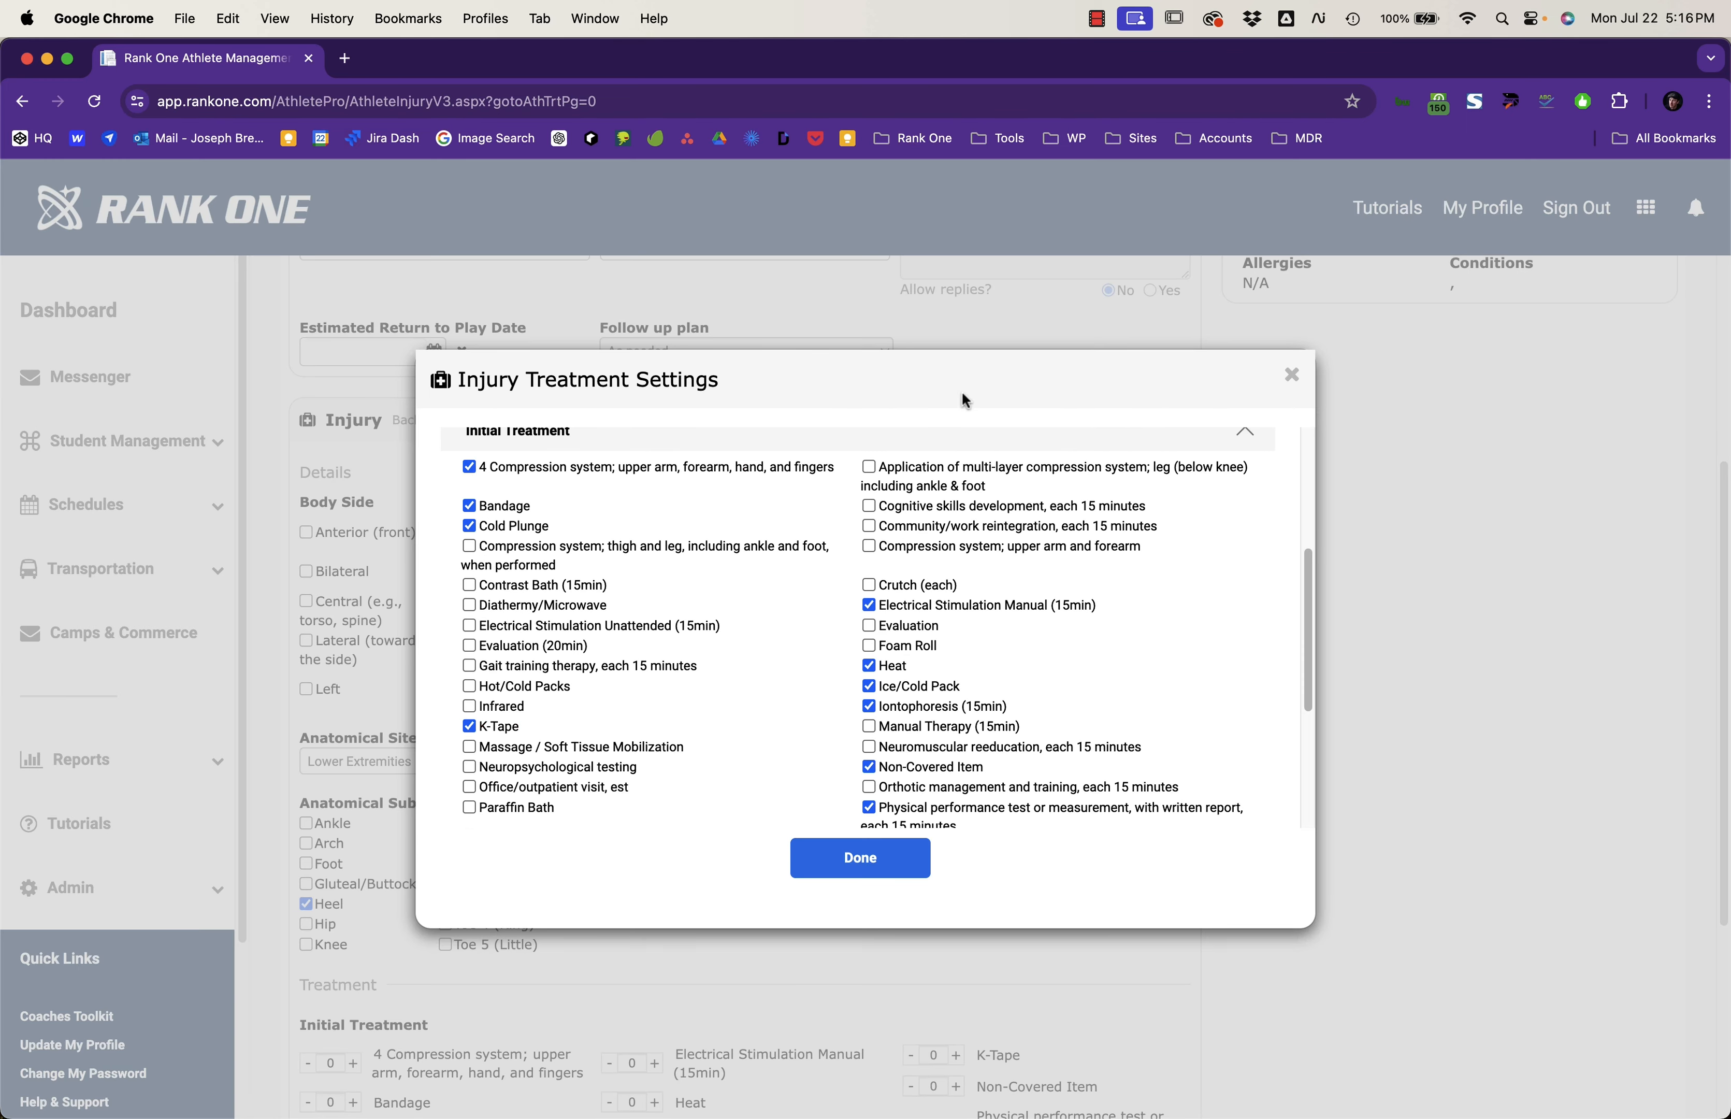
scroll(742, 665, "up", 5)
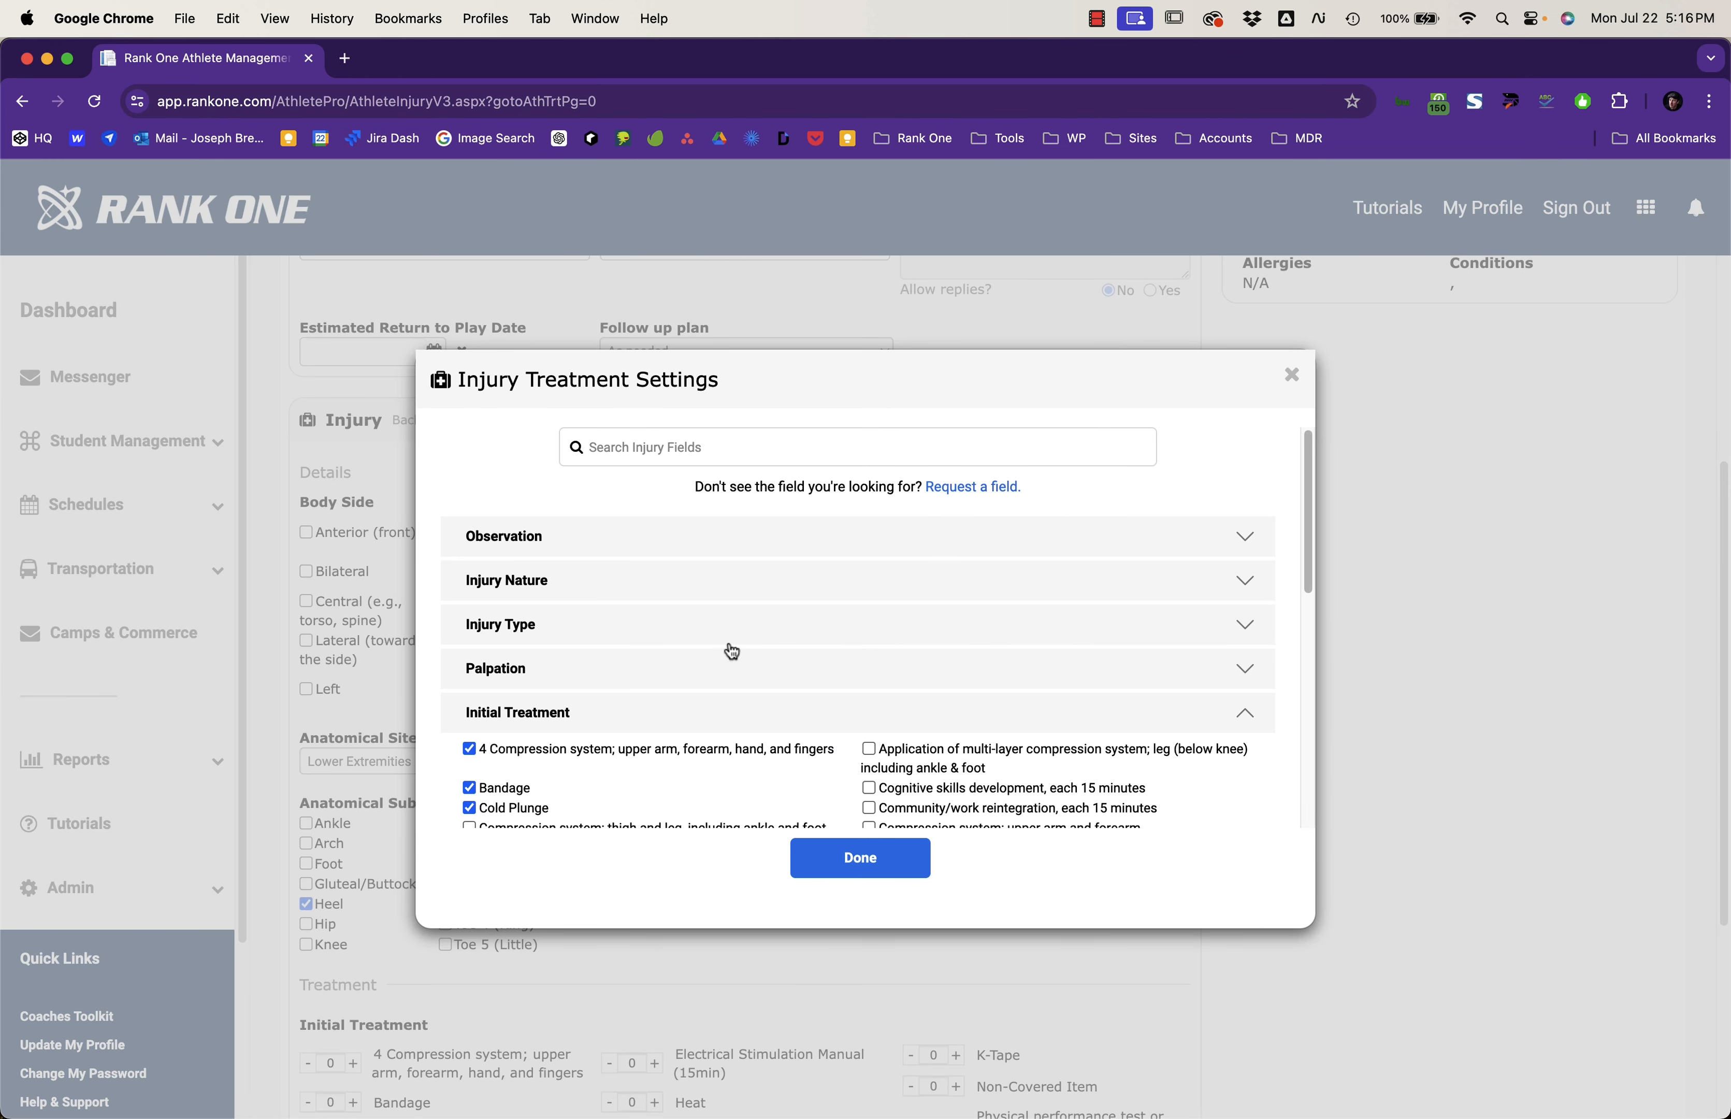
left_click(591, 545)
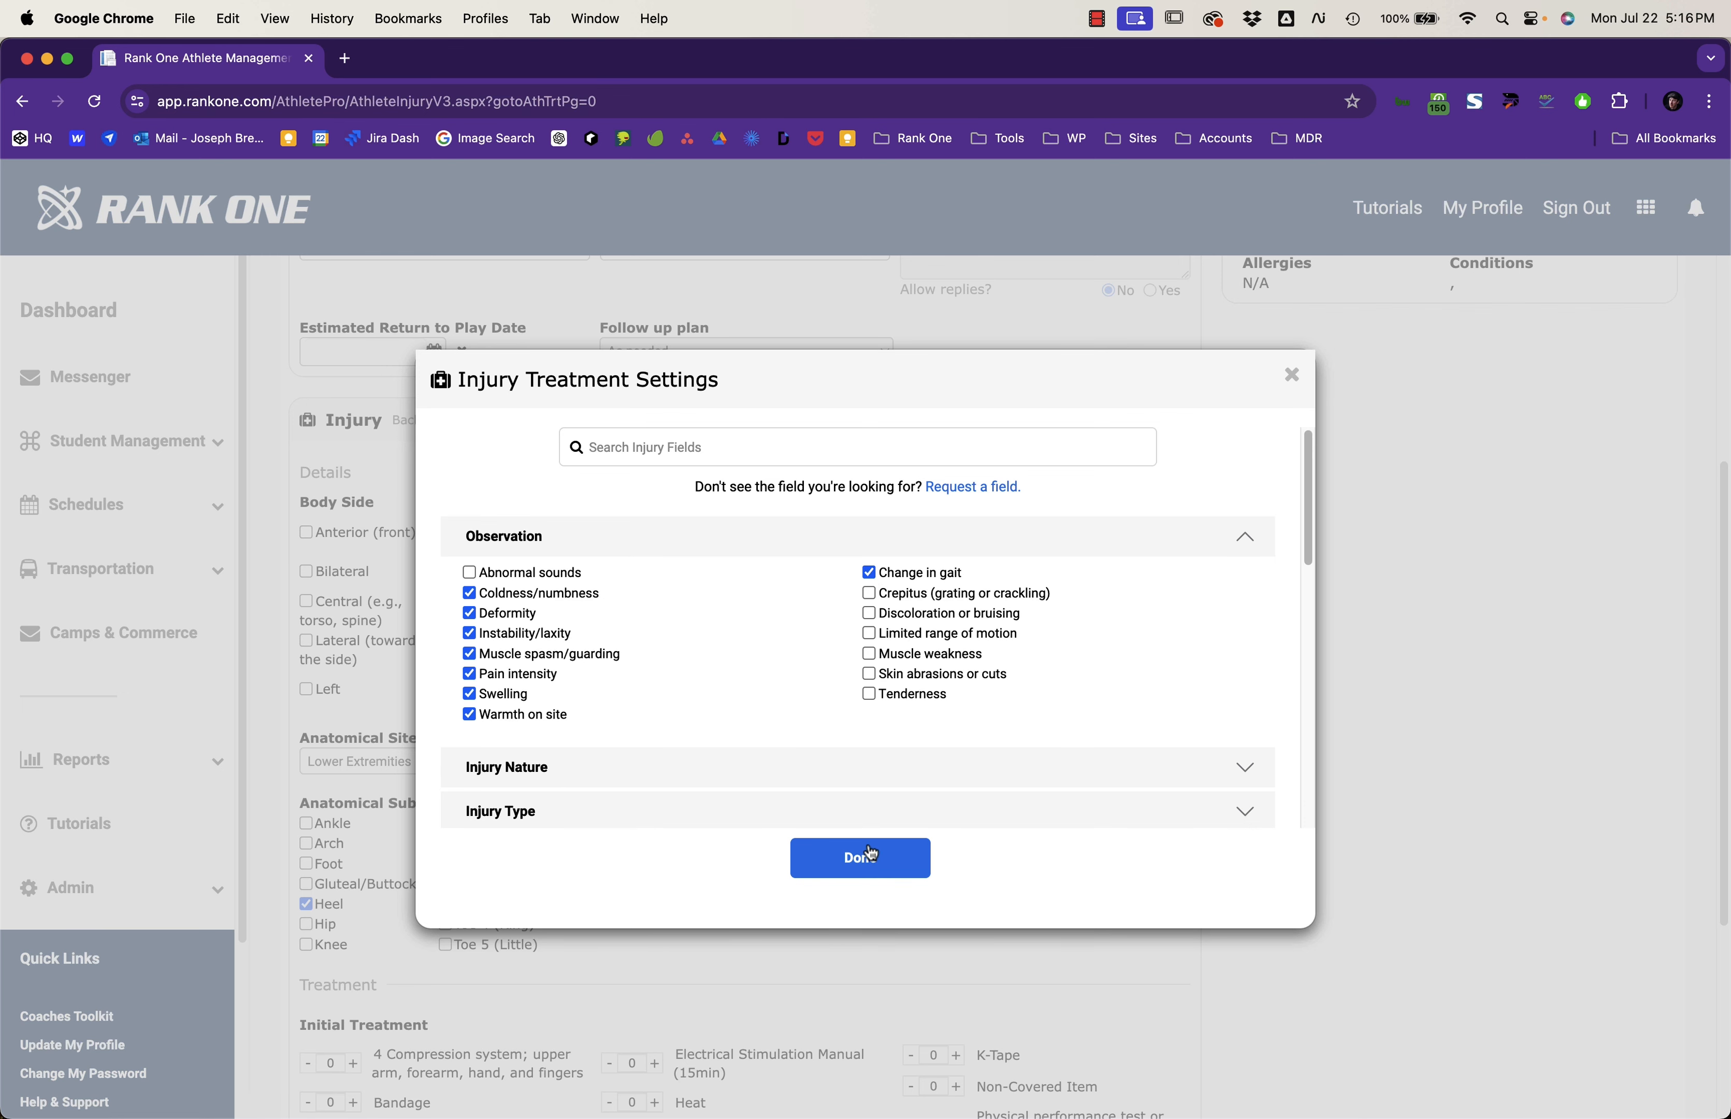
left_click(777, 545)
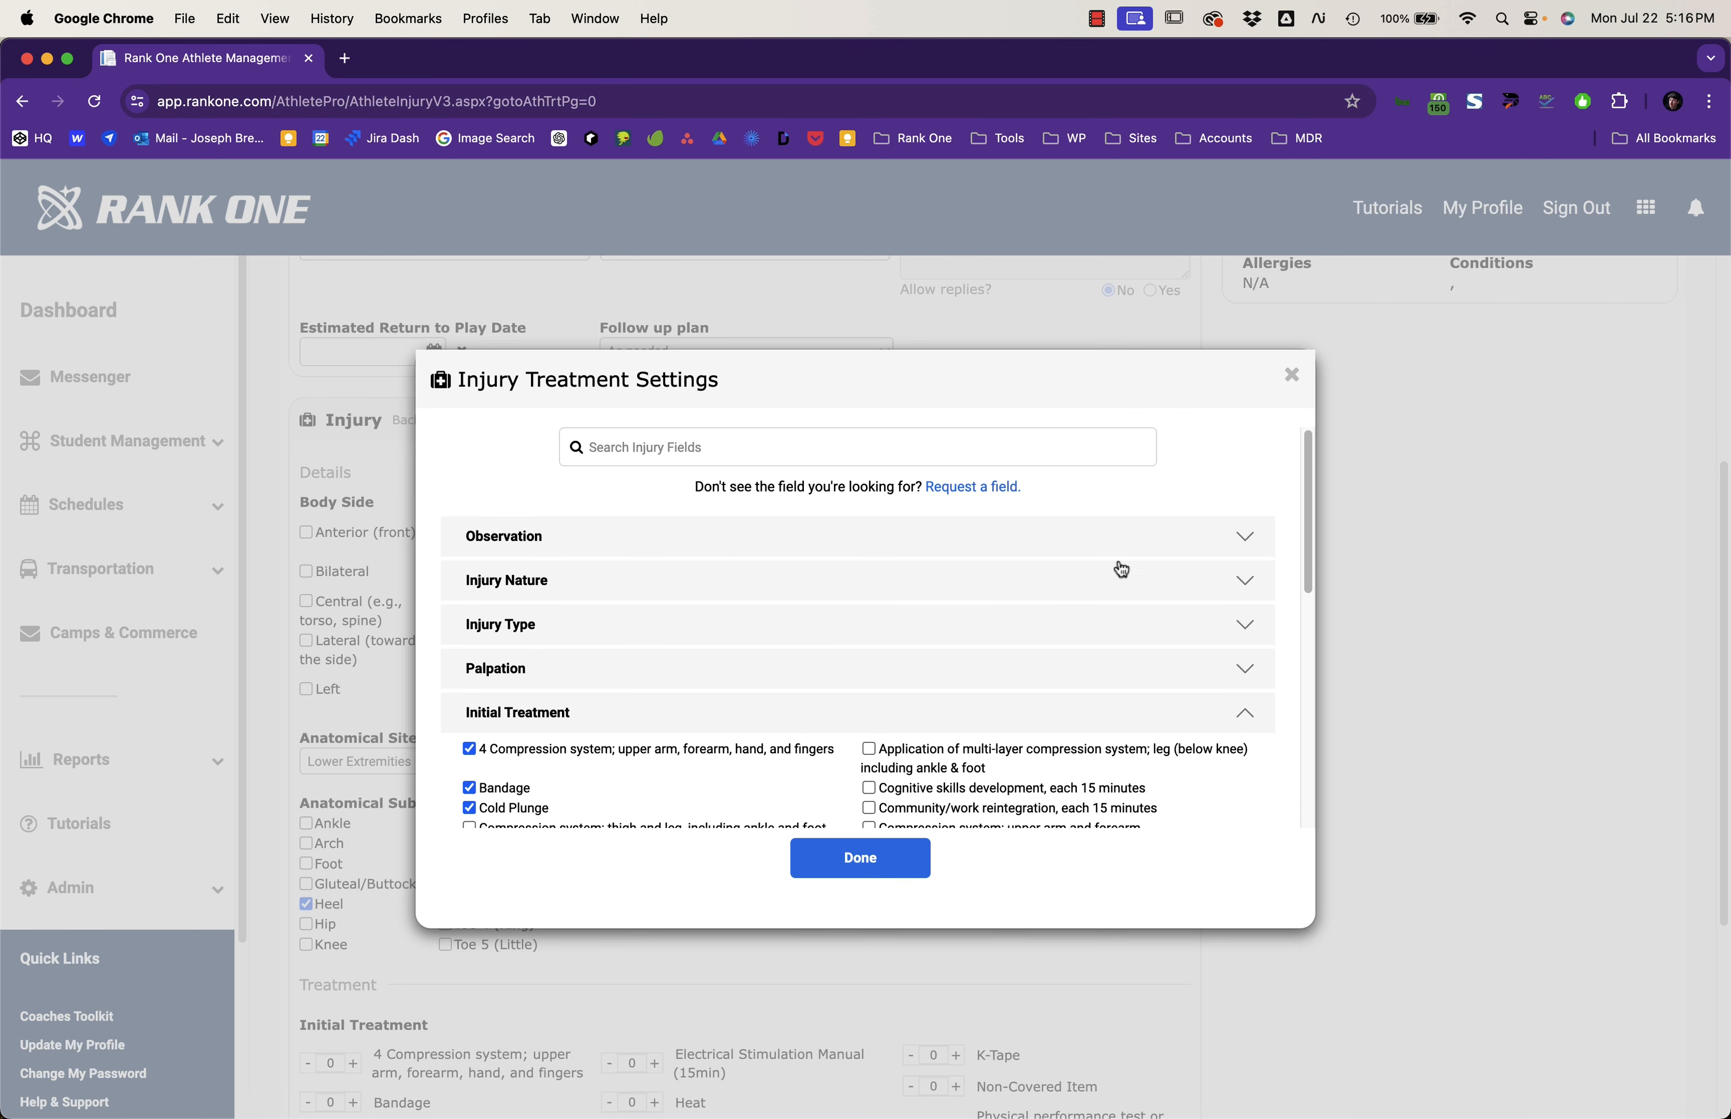
Step: Enable the Tendonitis and Subluxation injury types and the Proximal Pain palpation field after checking the injury nature options
left_click(982, 579)
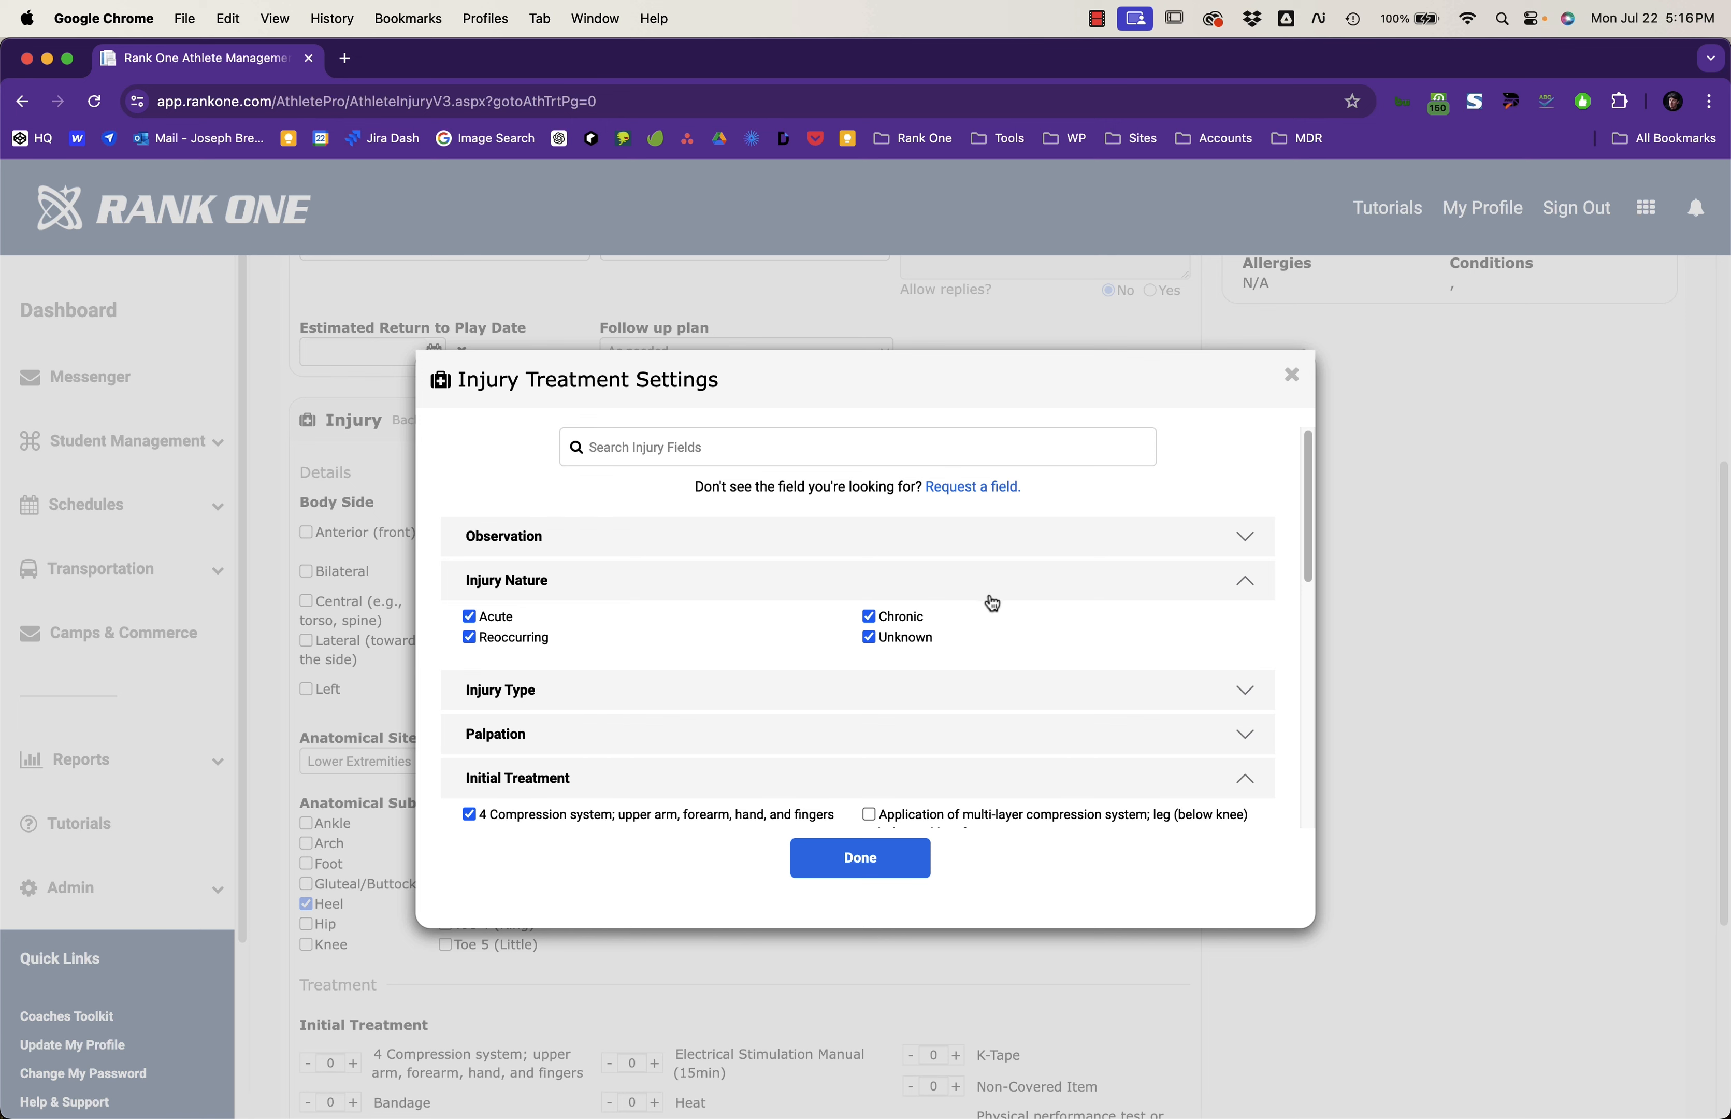
left_click(967, 689)
left_click(989, 578)
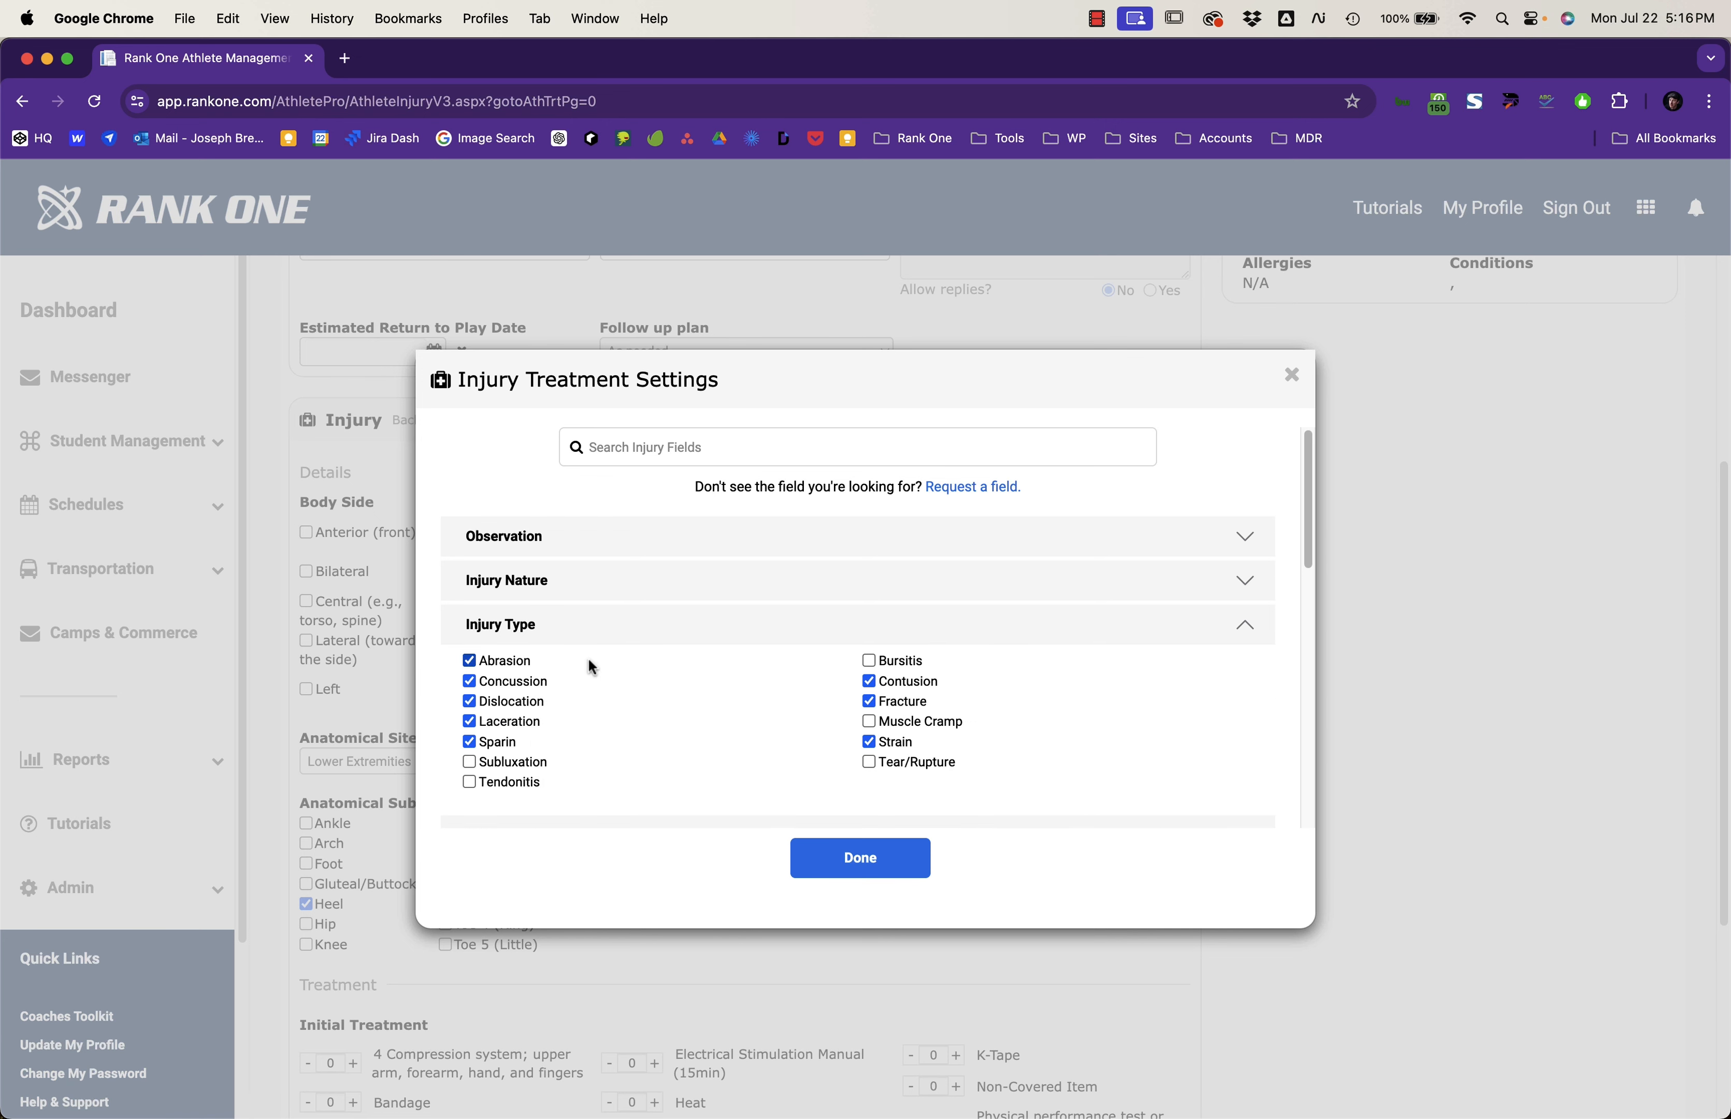
scroll(705, 611, "down", 3)
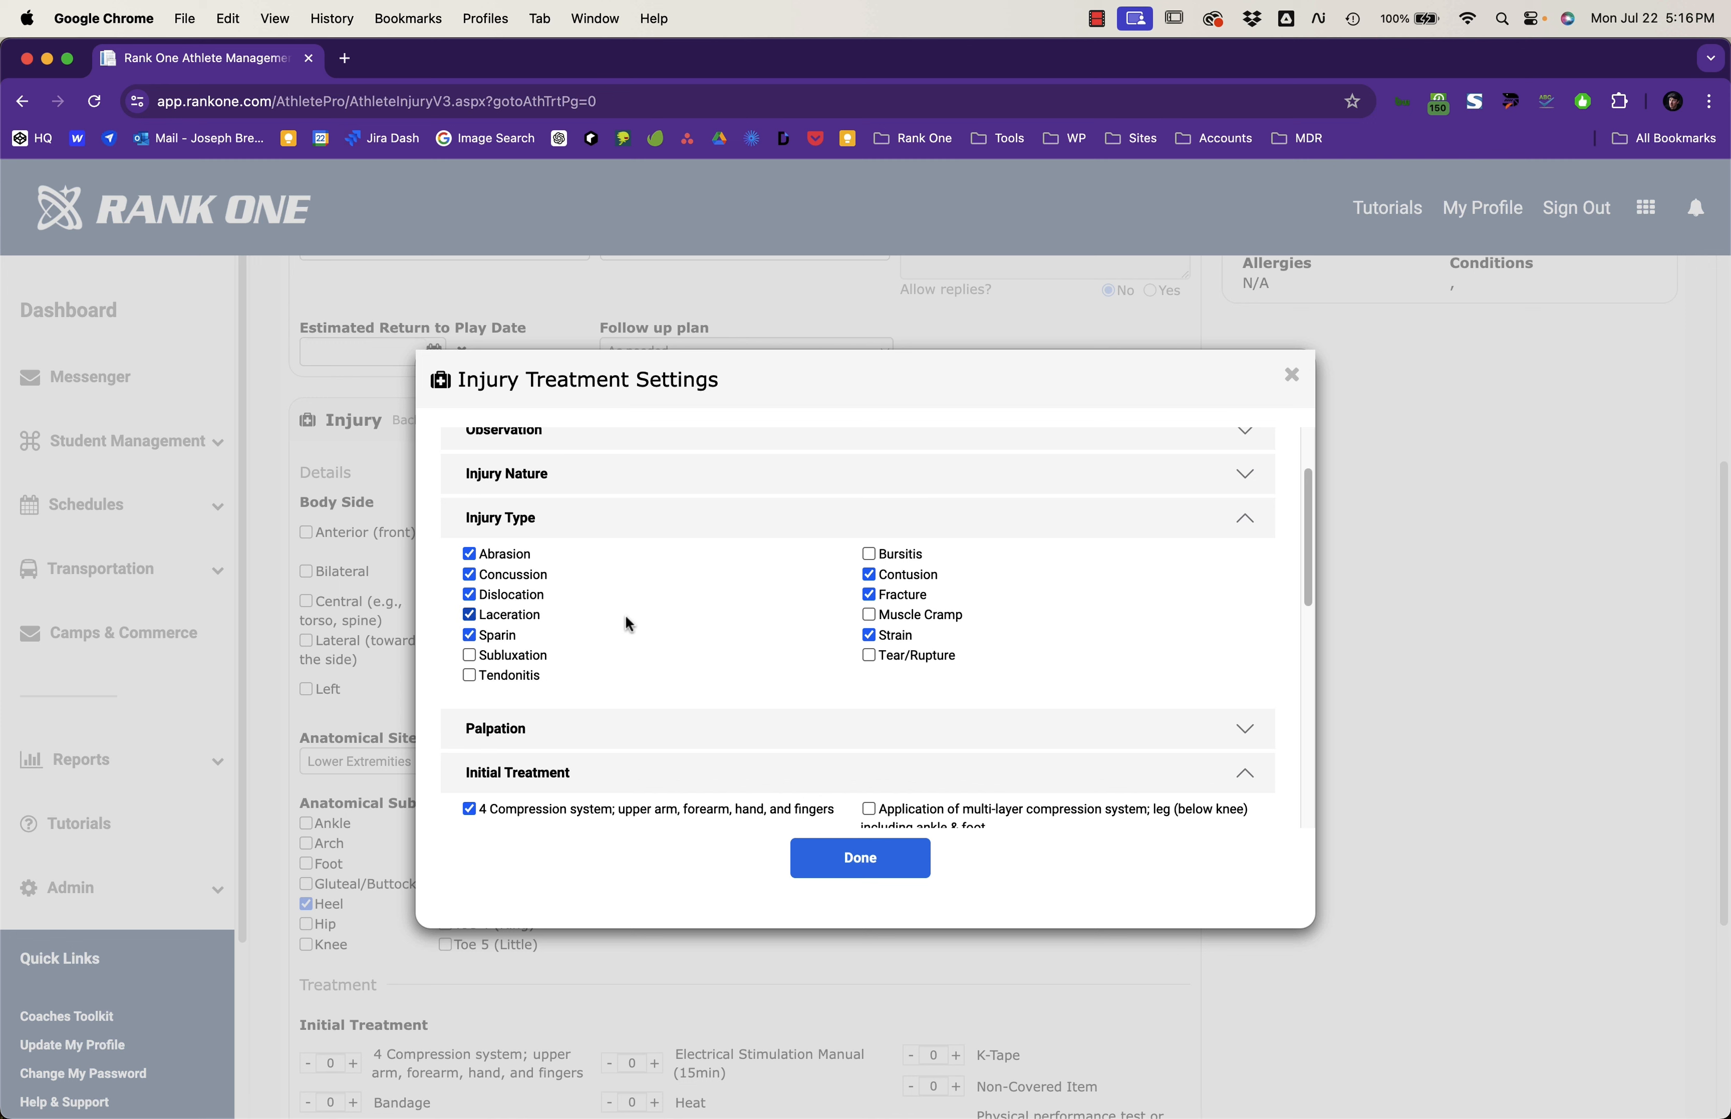
left_click(488, 682)
left_click(509, 656)
left_click(838, 518)
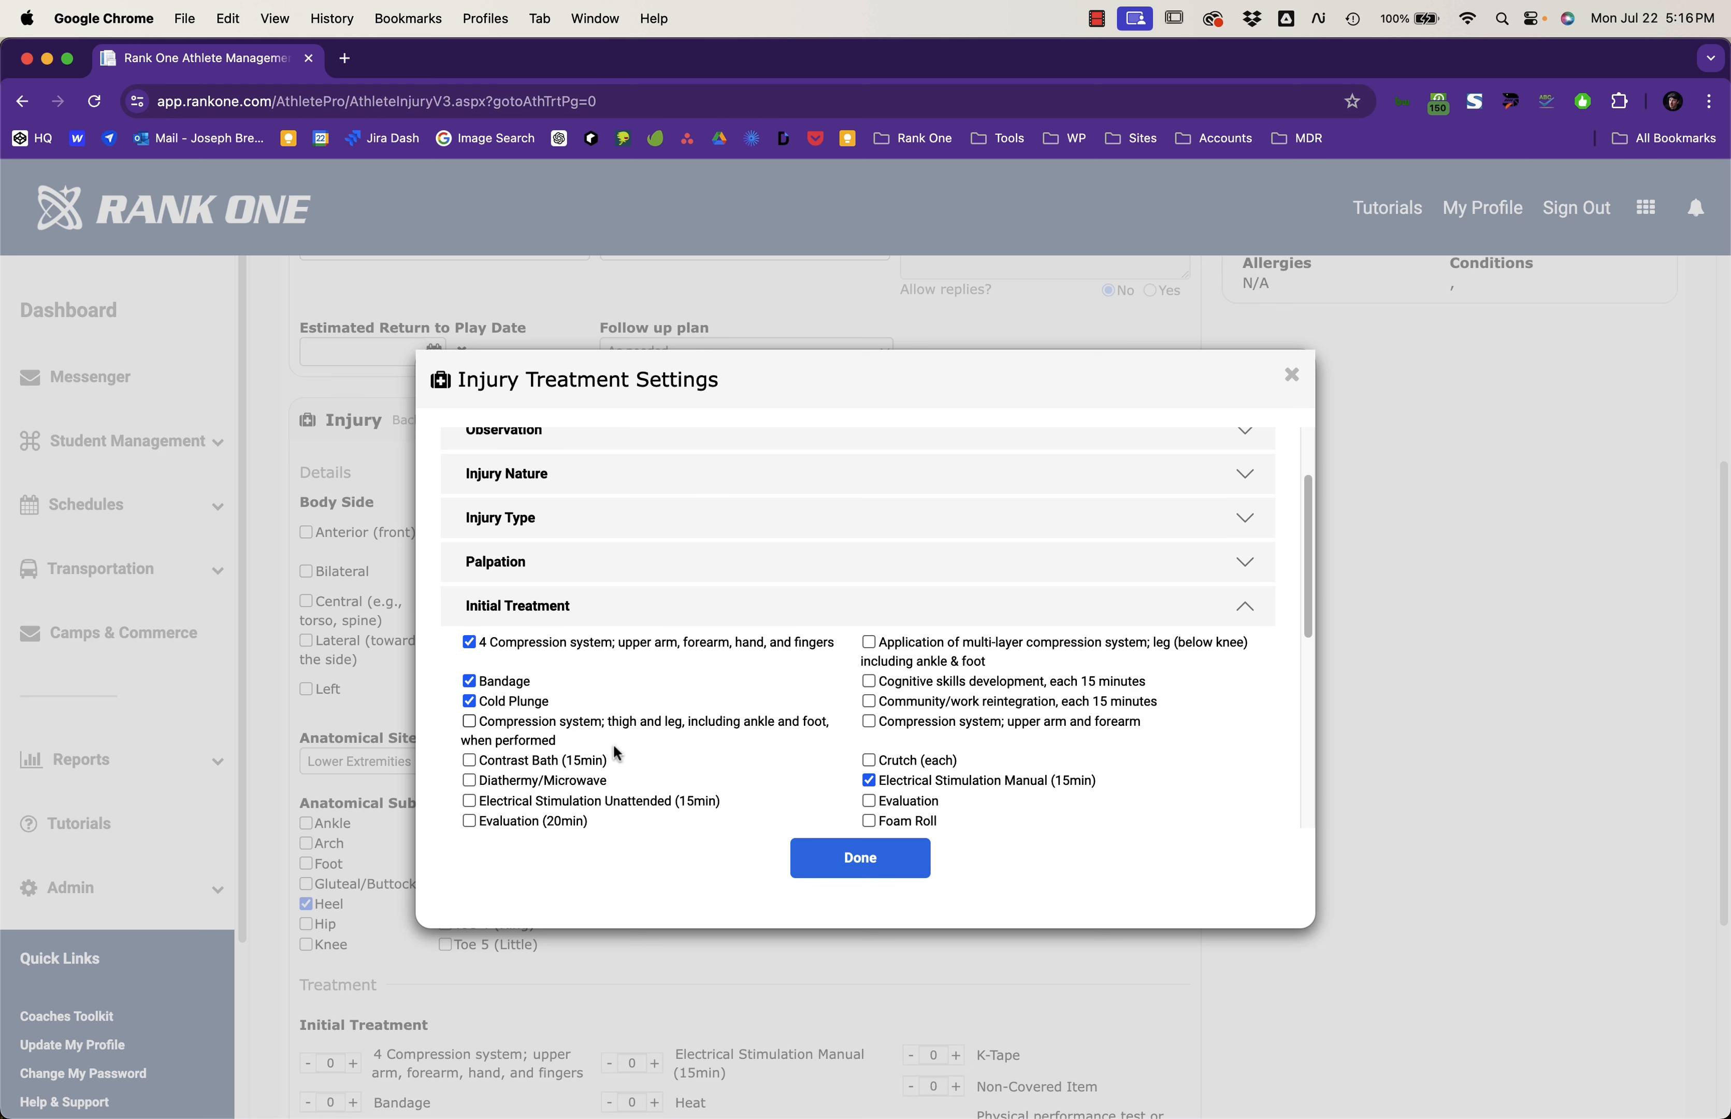
left_click(801, 556)
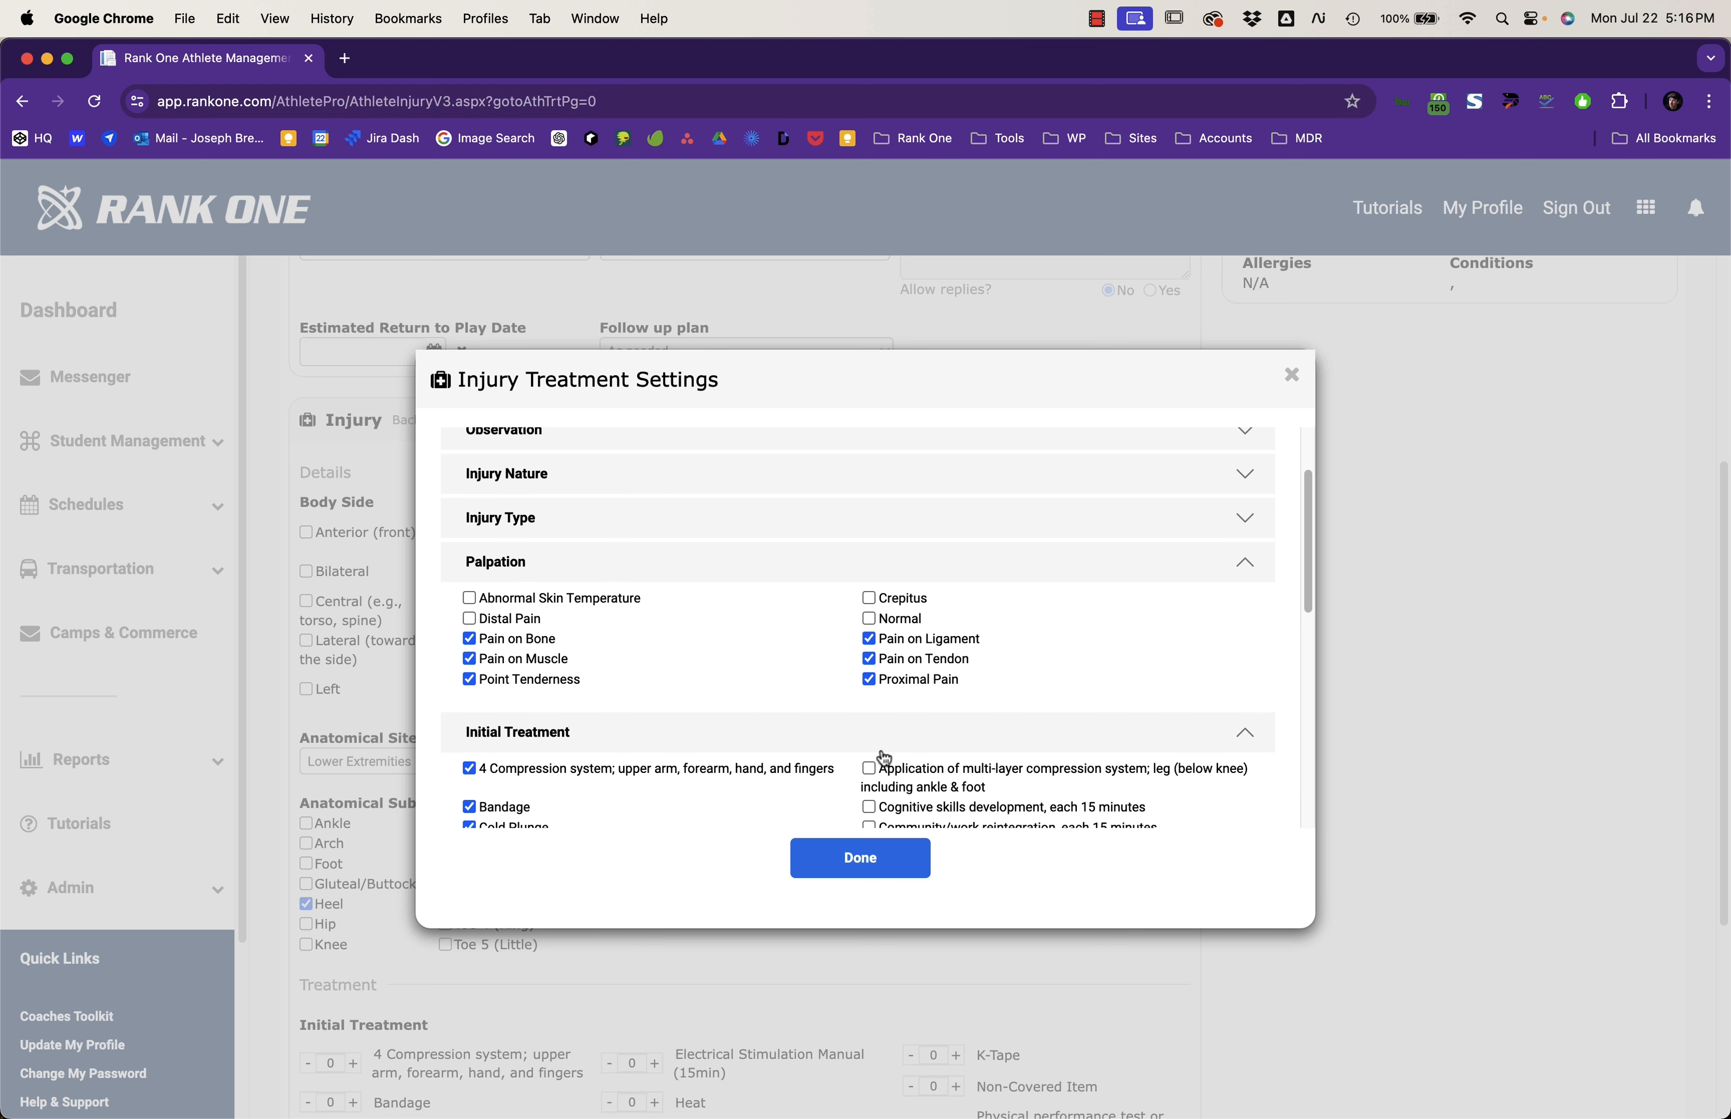
left_click(807, 568)
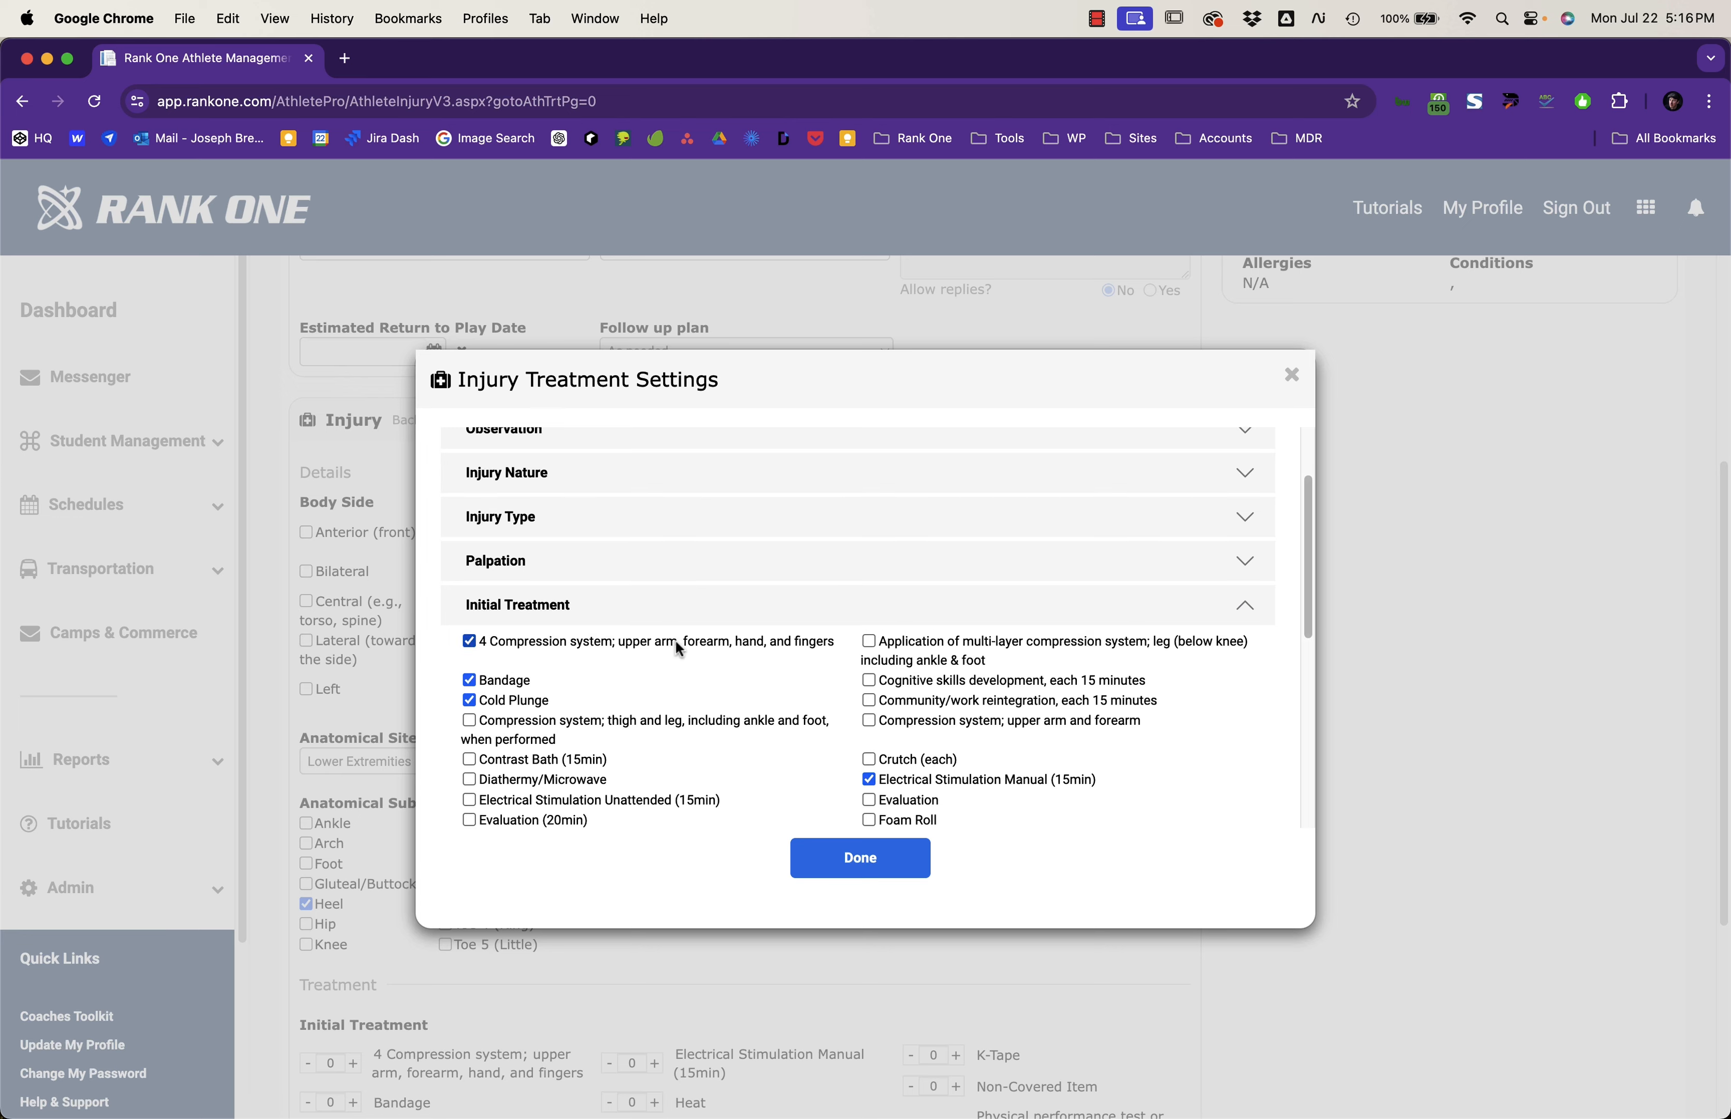
Step: Review the initial treatment options and enable Foam Roll and Evaluation for the injury form
scroll(678, 646, "down", 5)
scroll(678, 648, "up", 7)
scroll(680, 649, "down", 4)
scroll(679, 648, "down", 4)
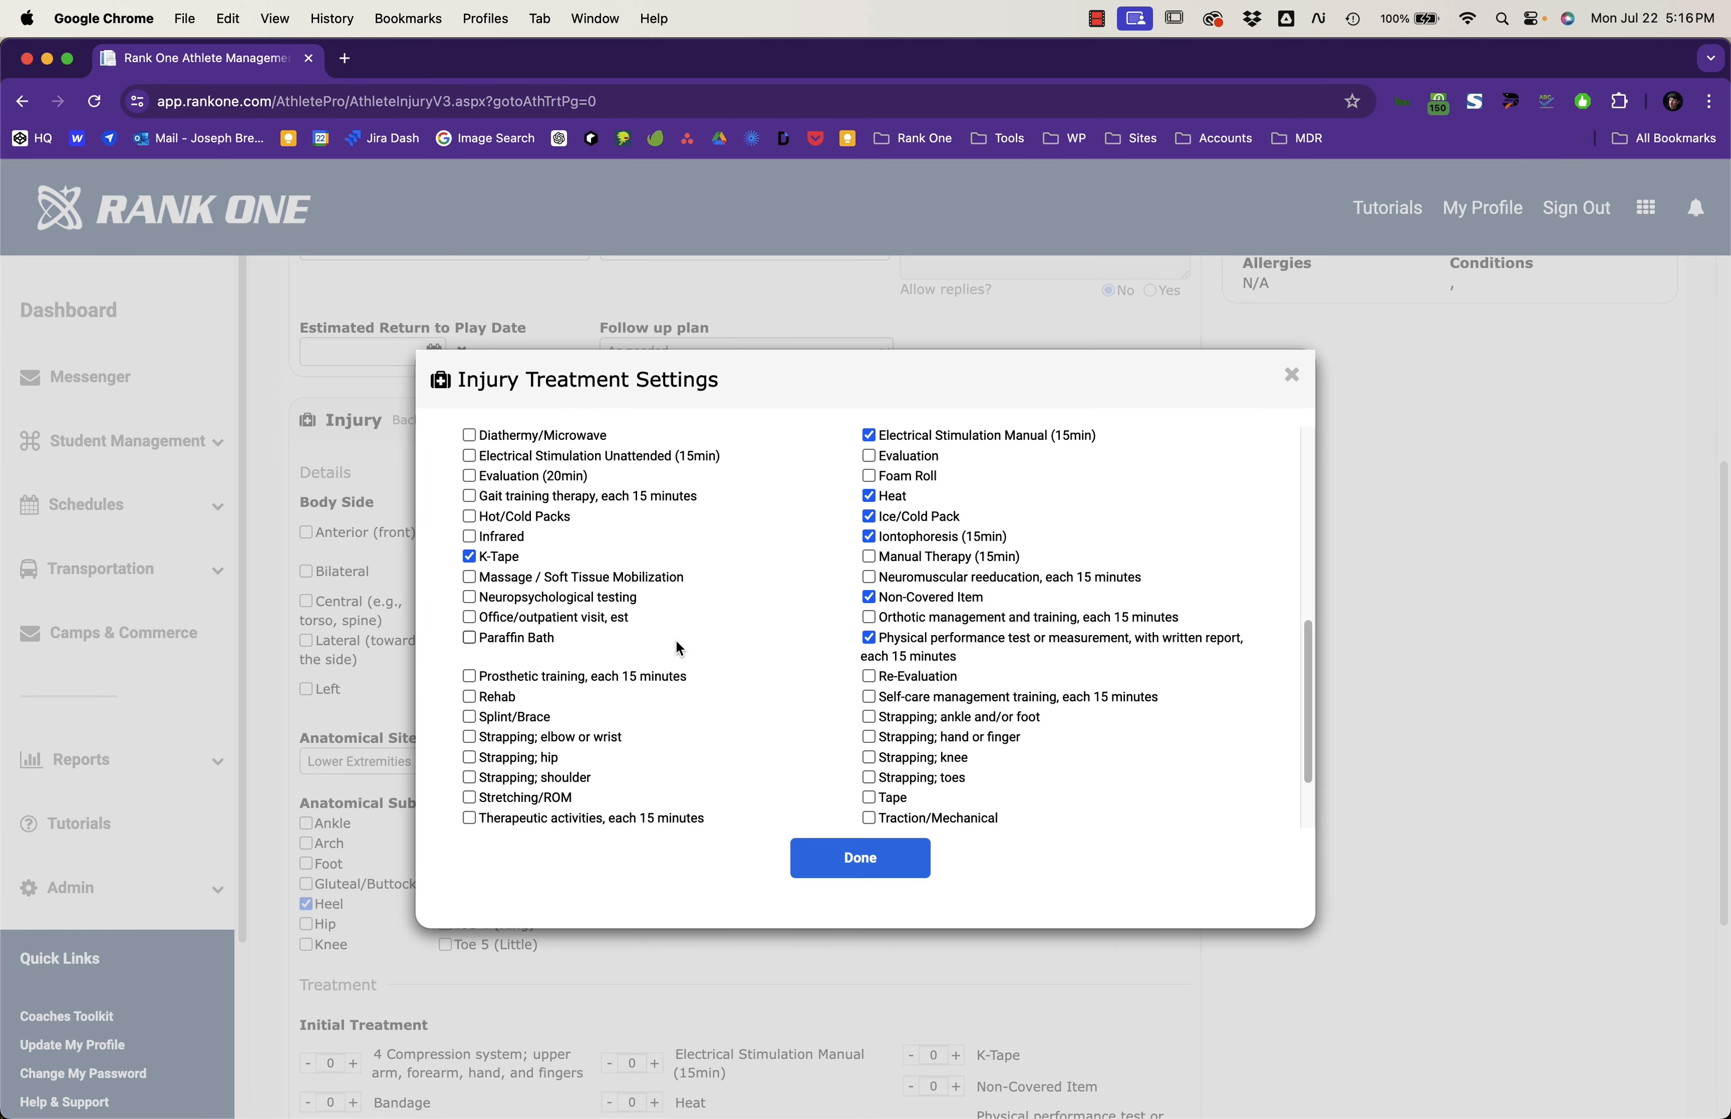
scroll(676, 648, "up", 4)
left_click(867, 662)
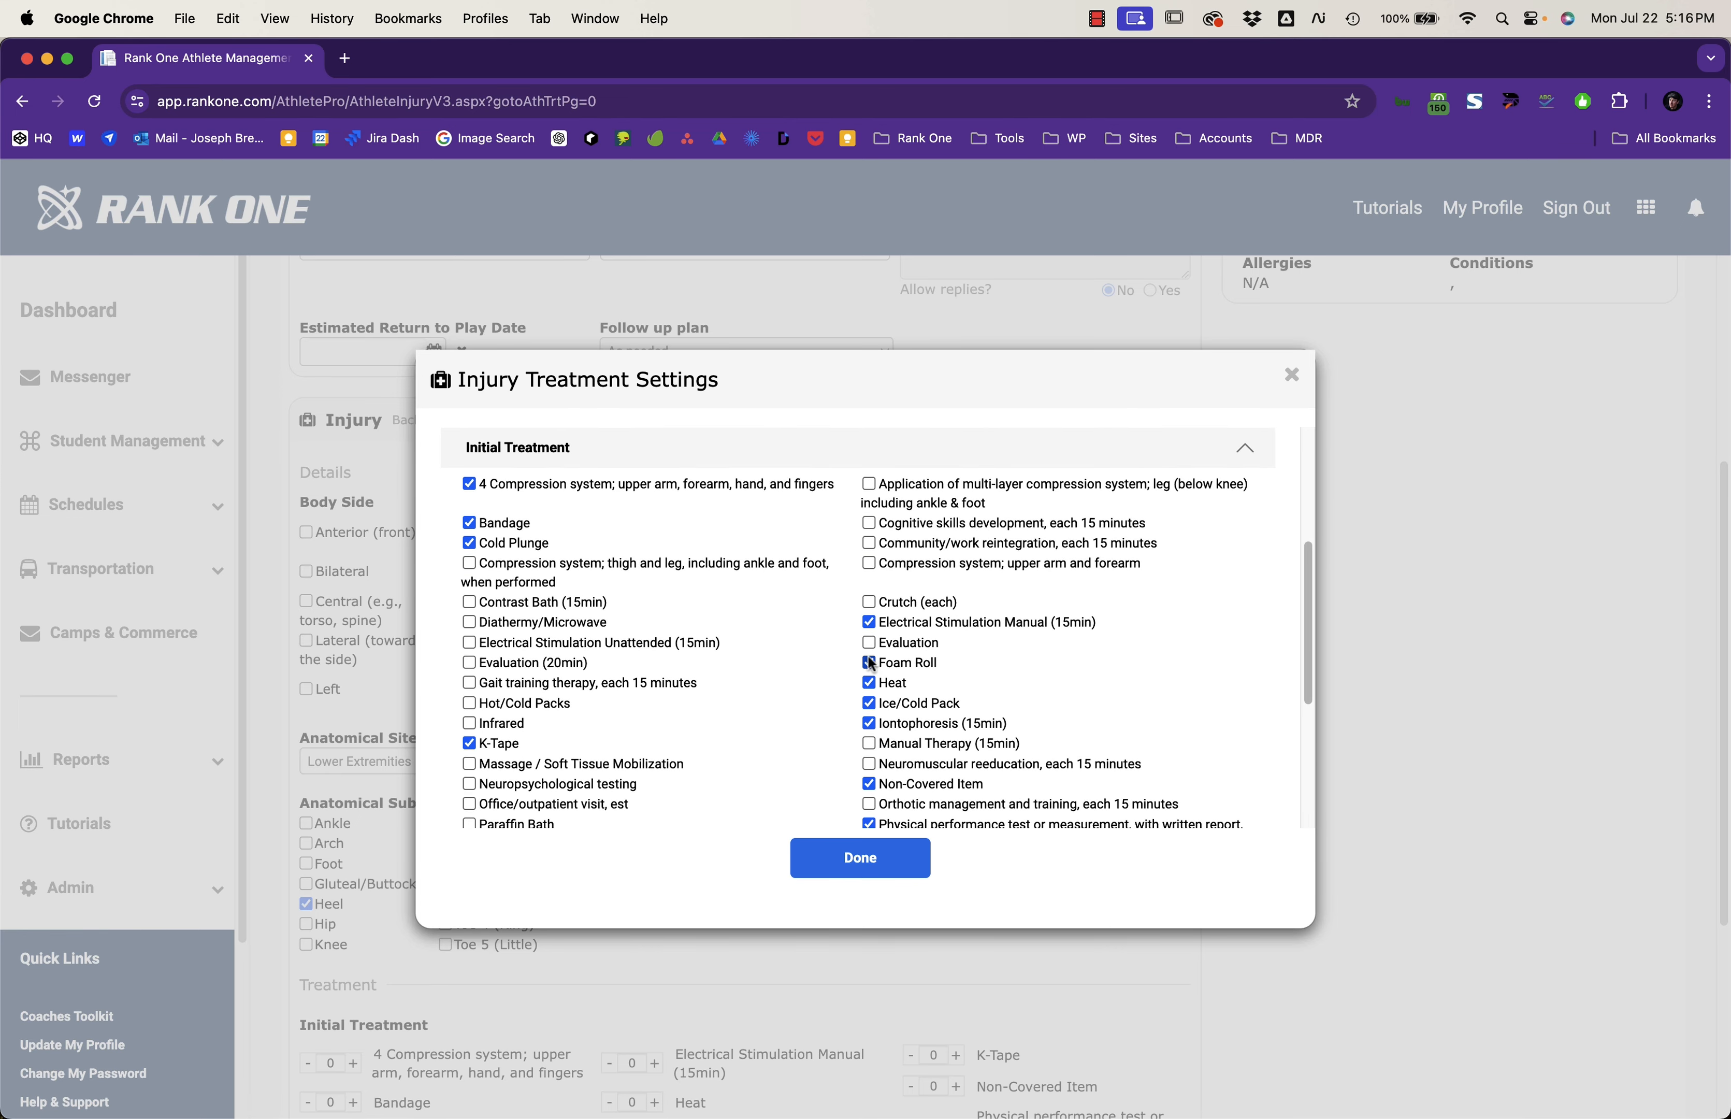
left_click(868, 642)
scroll(662, 660, "up", 1)
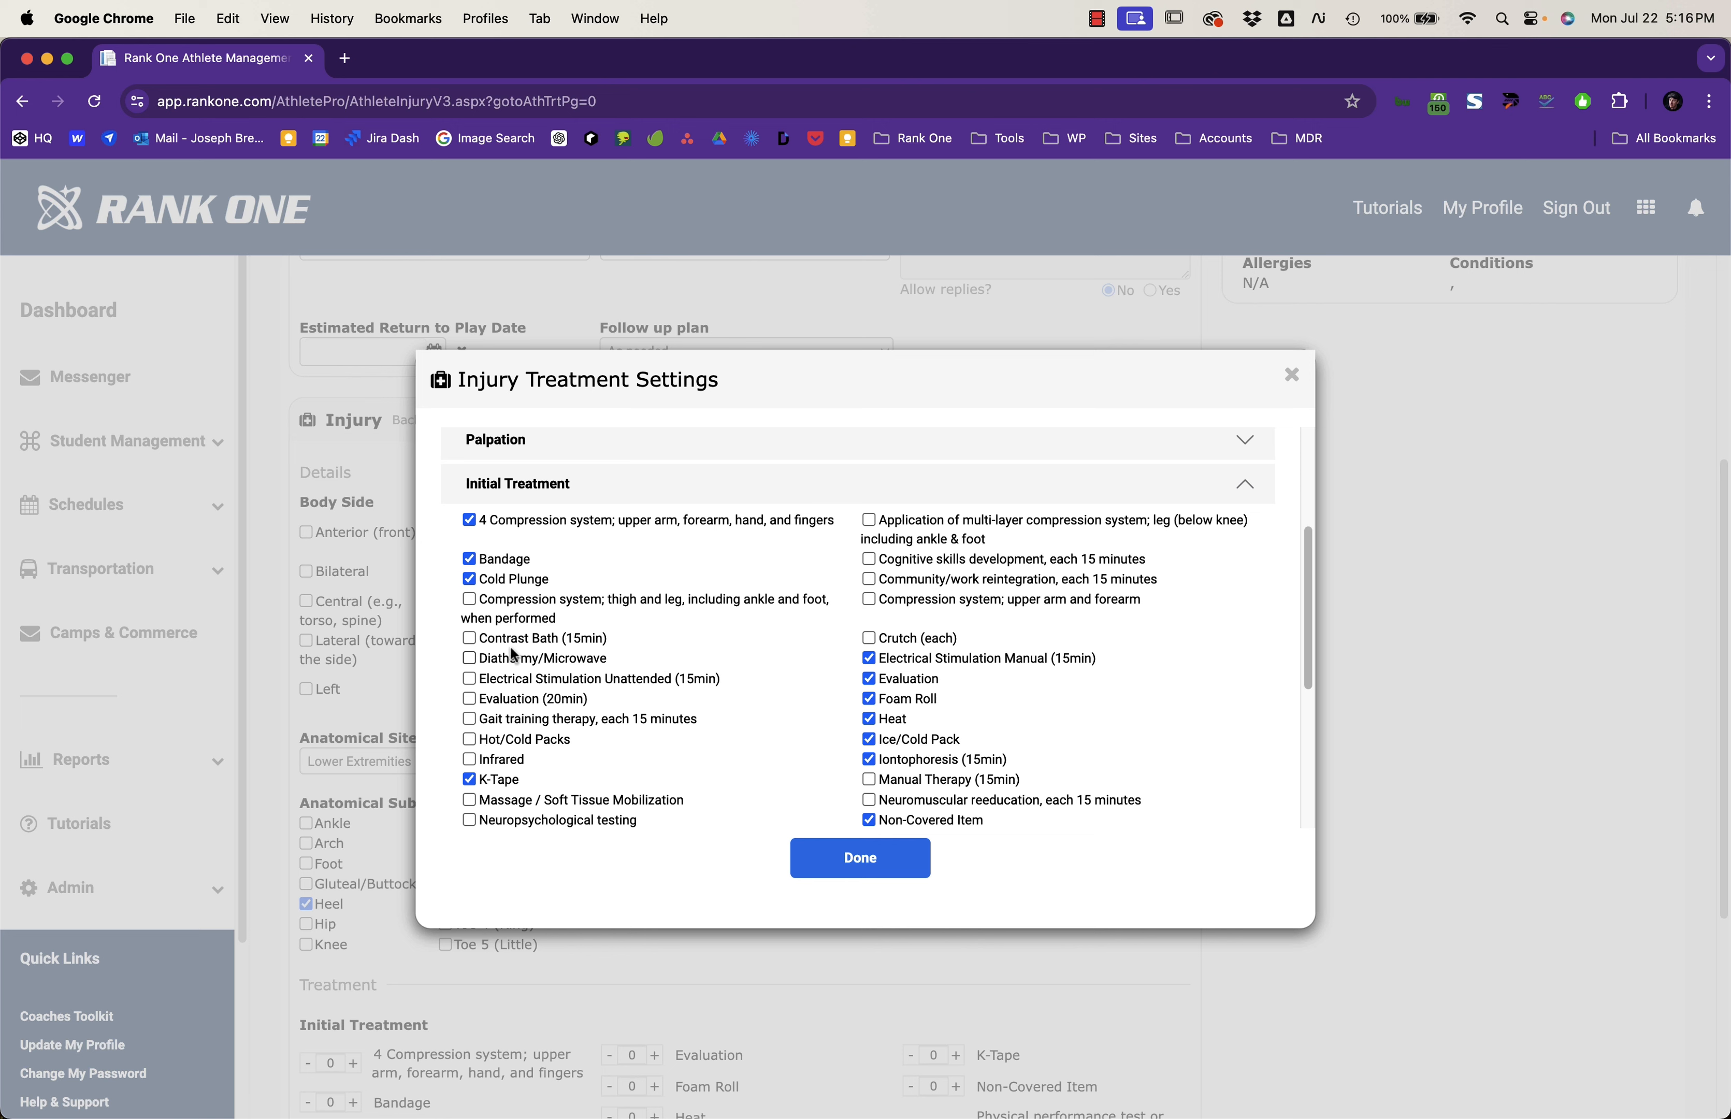
Step: Enable Massage / Soft Tissue Mobilization, Rehab, Splint/Brace, hip and shoulder strapping, Stretching/ROM, Ultrasound and Therapeutic activities, and finish the treatment settings
scroll(513, 656, "down", 5)
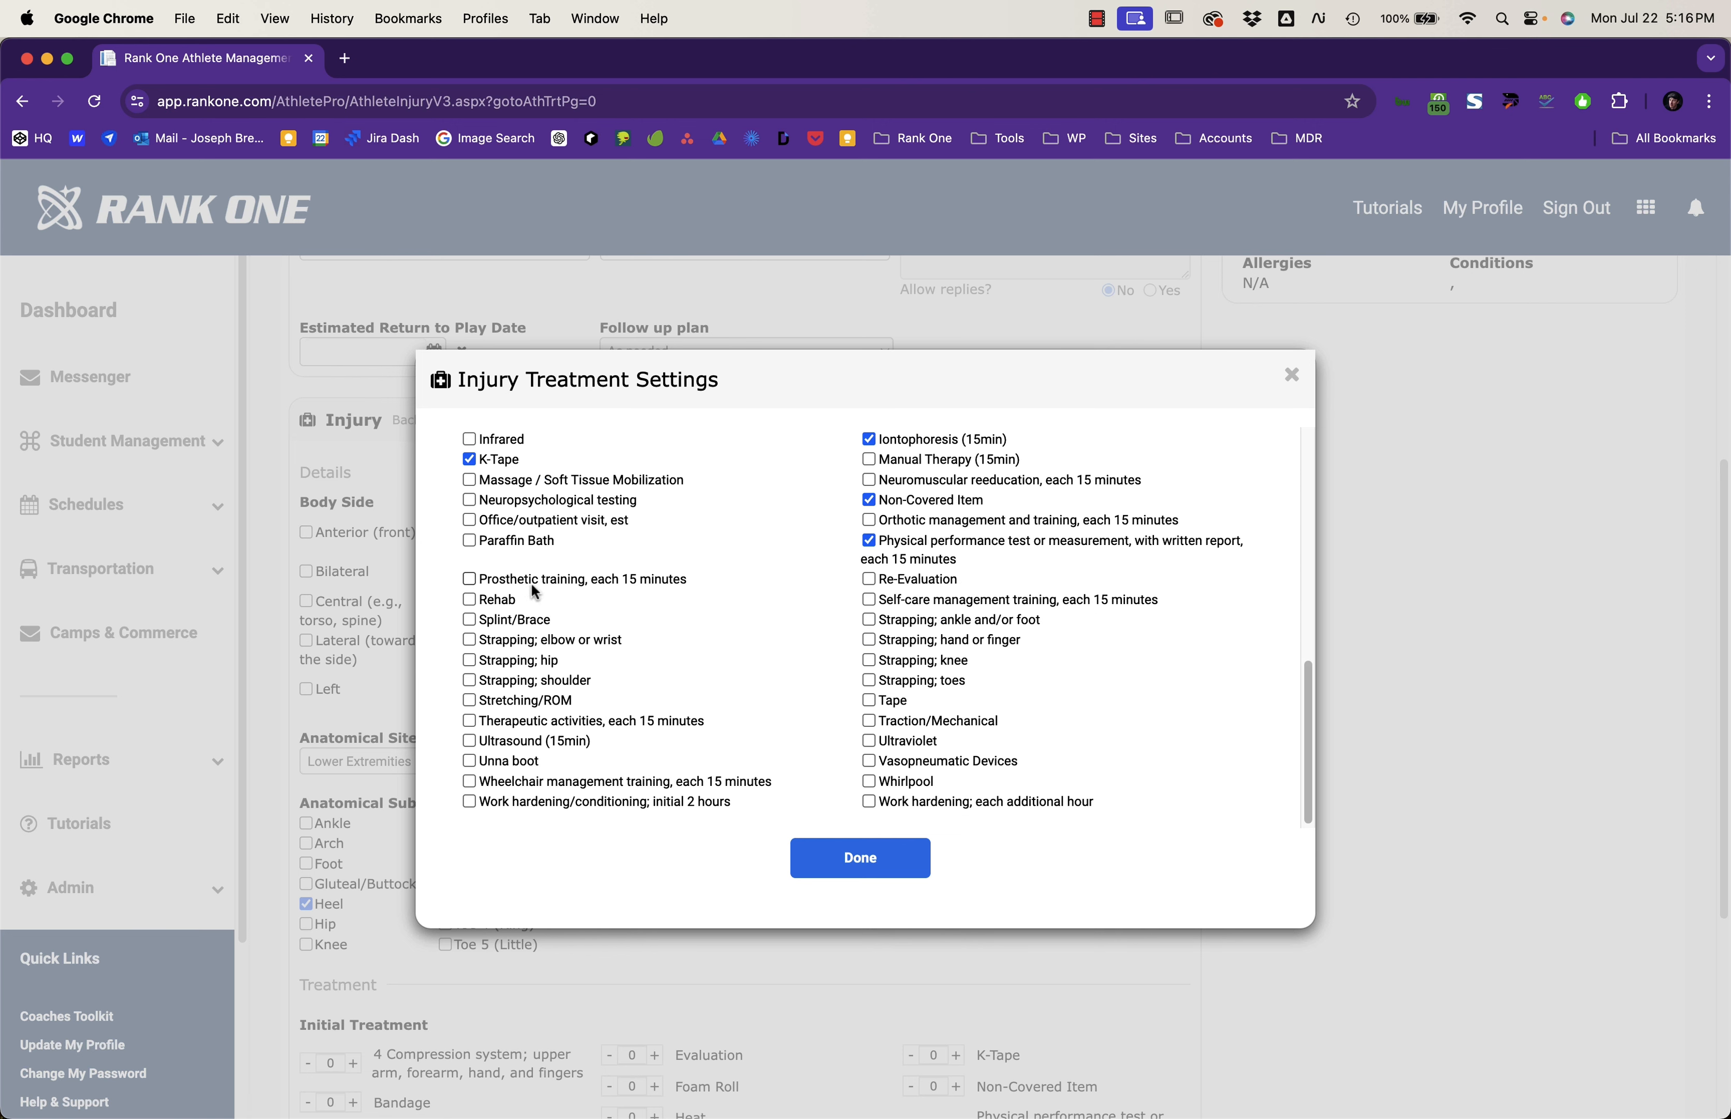
left_click(469, 599)
left_click(470, 620)
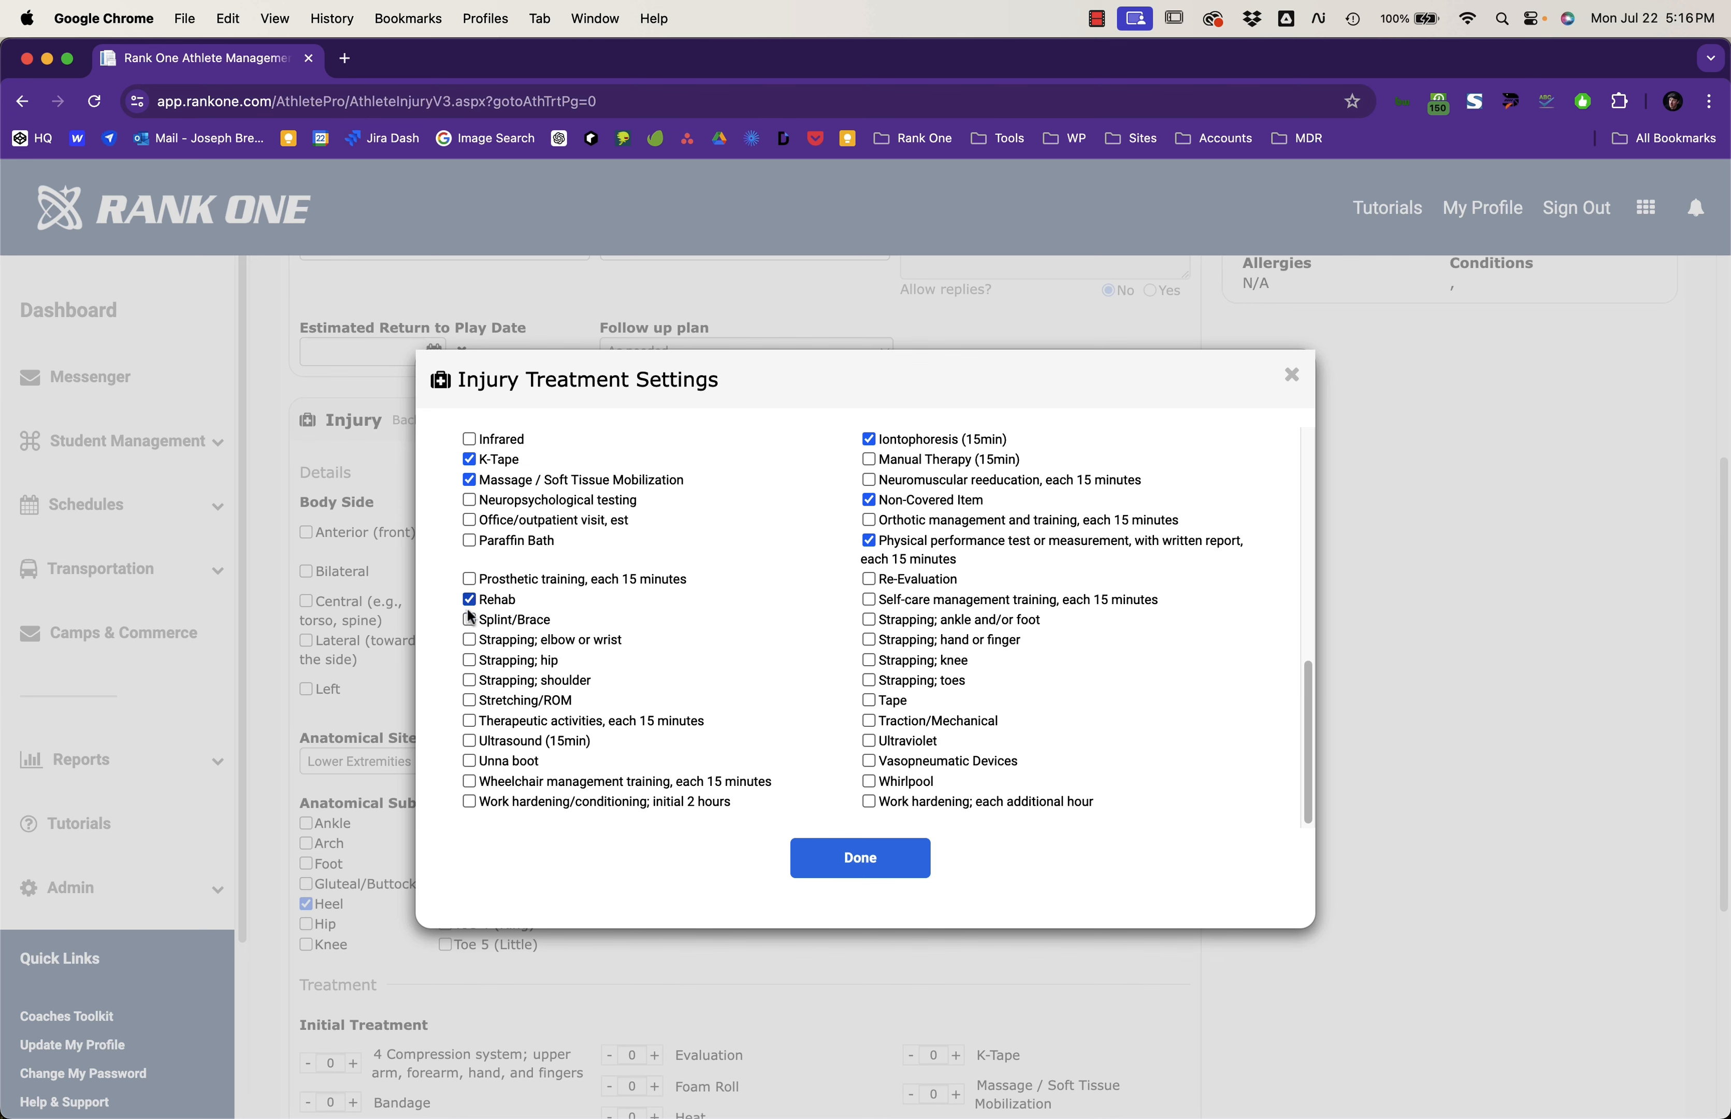
left_click(469, 680)
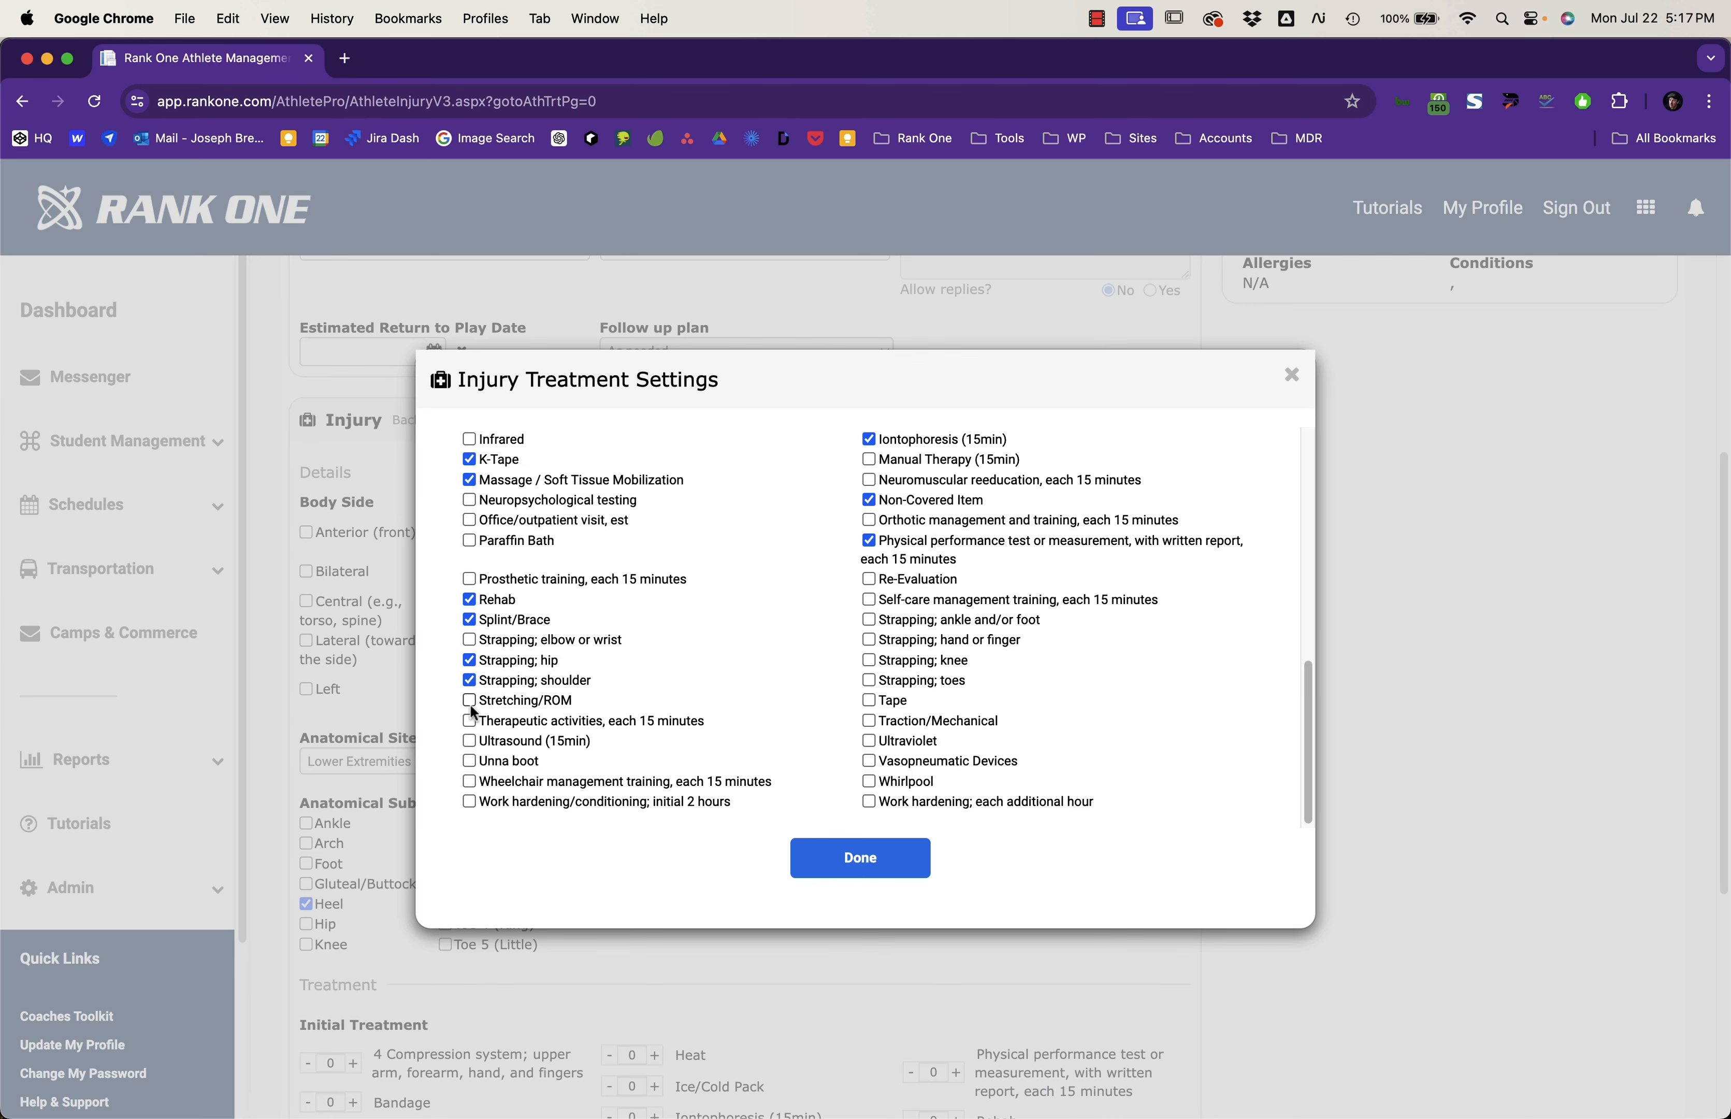
left_click(469, 700)
left_click(469, 740)
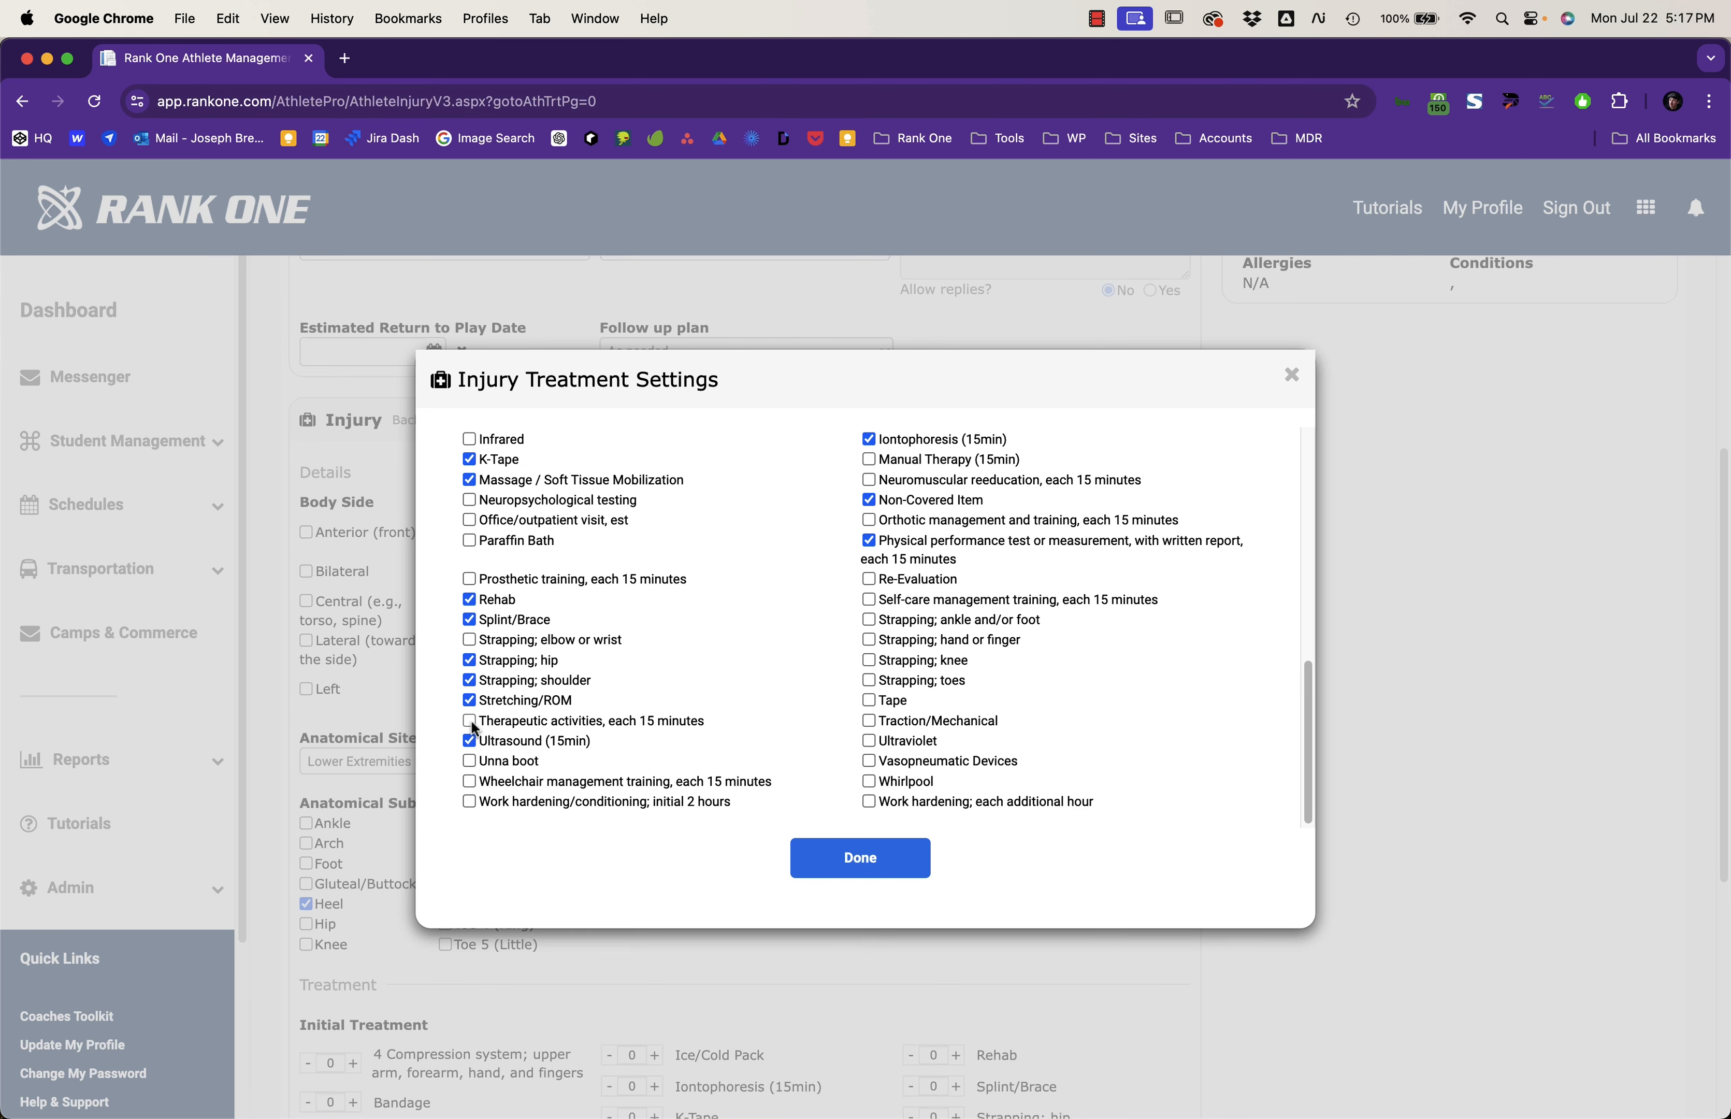
left_click(469, 721)
left_click(860, 858)
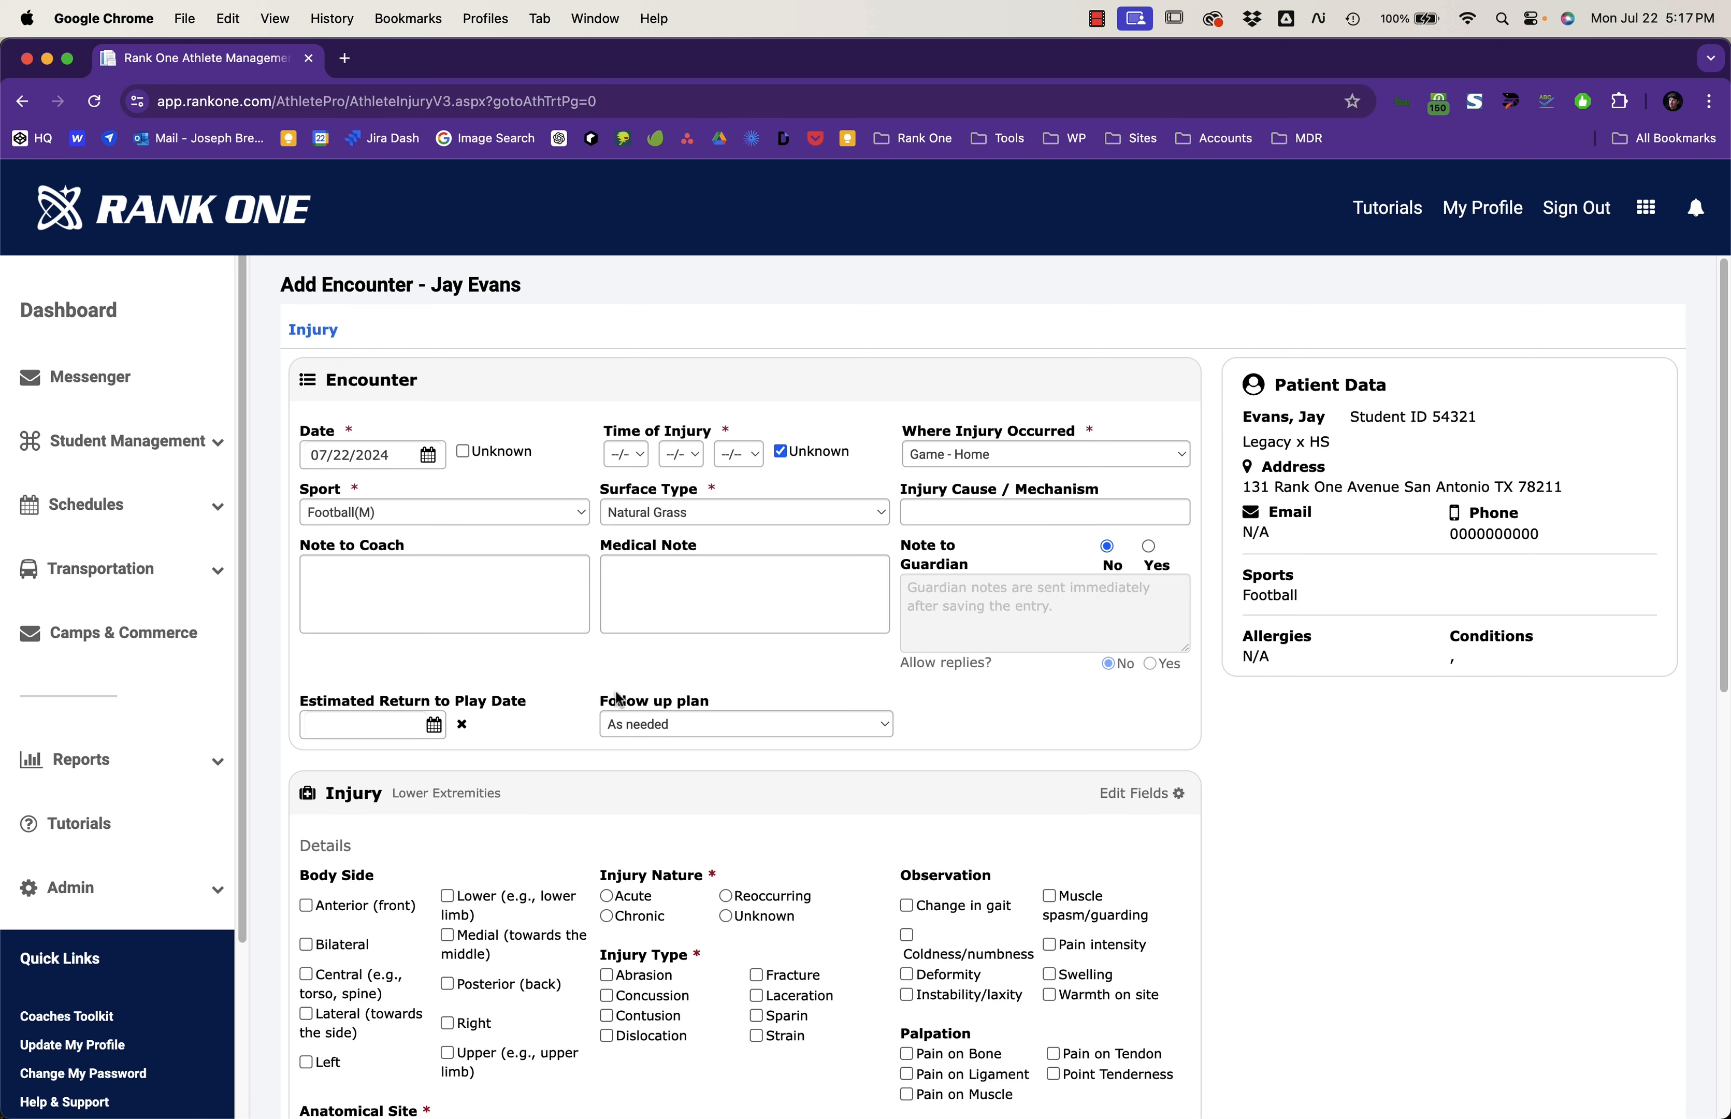
Step: Set the heel injury's body side to Right, its nature to Acute and its injury type to Sparin
scroll(458, 582, "down", 5)
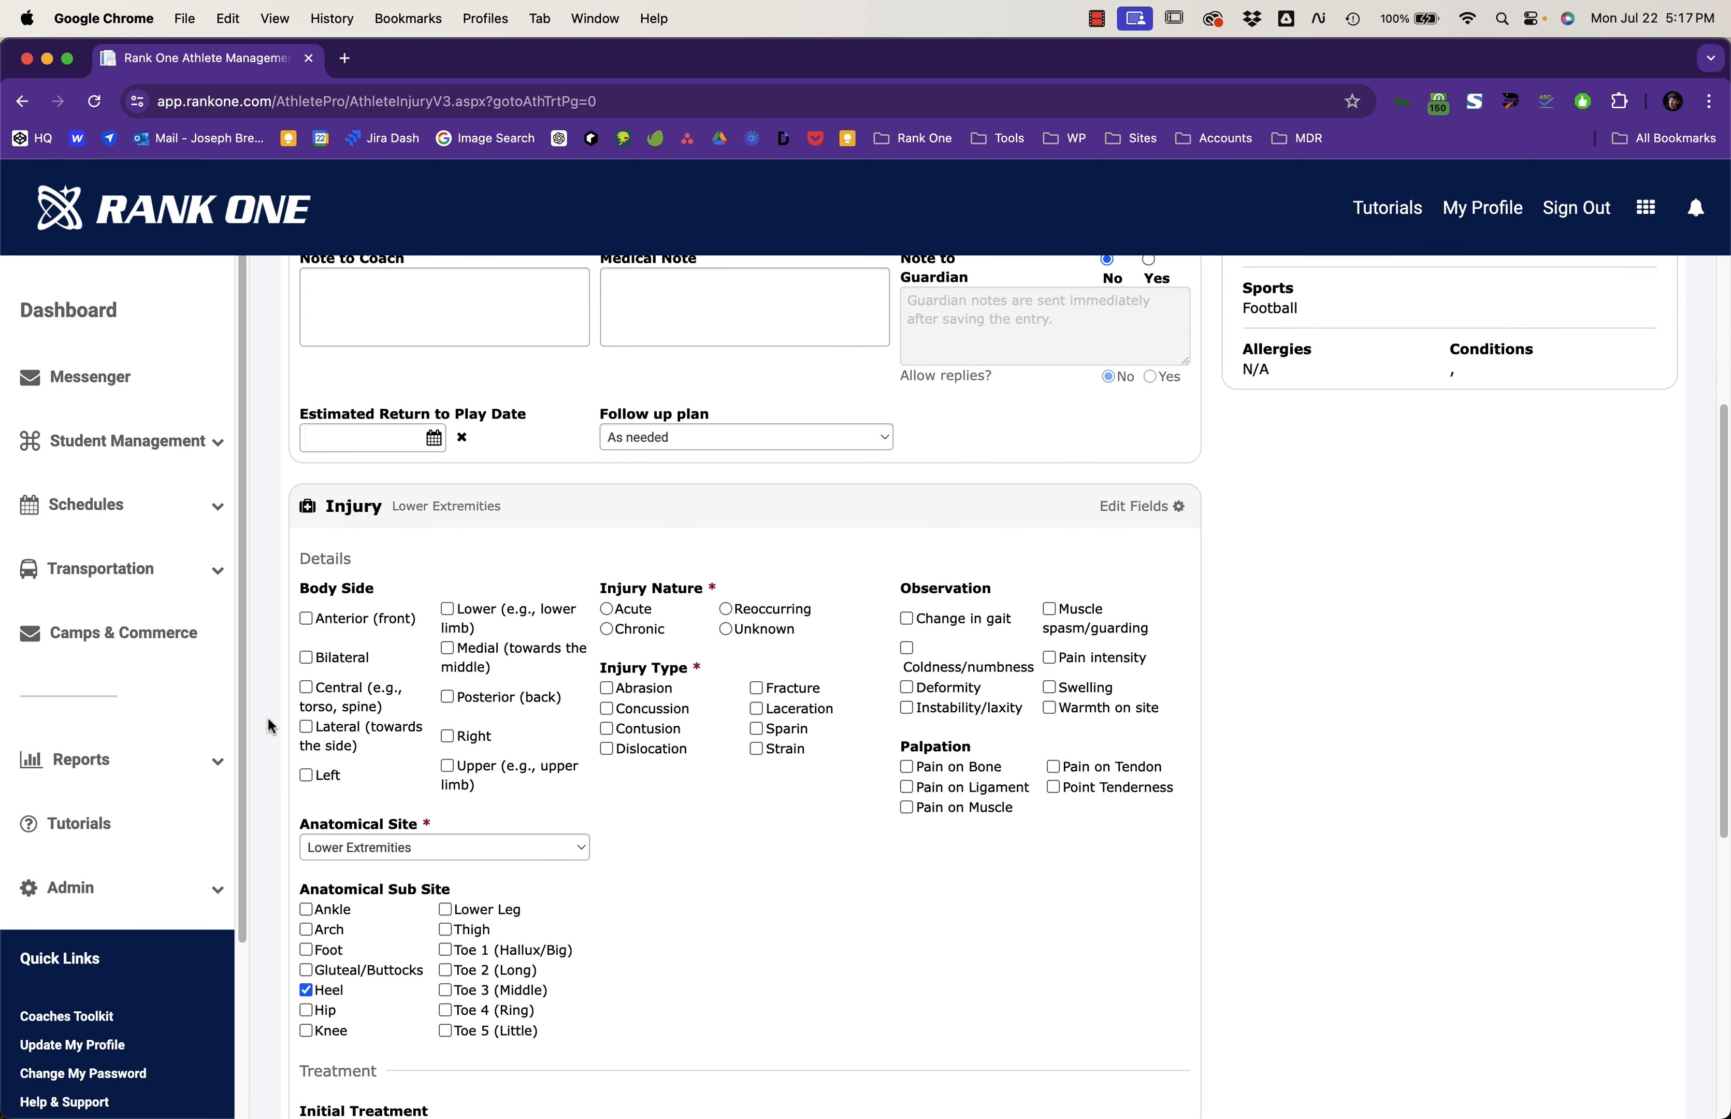
left_click(477, 745)
scroll(377, 820, "down", 5)
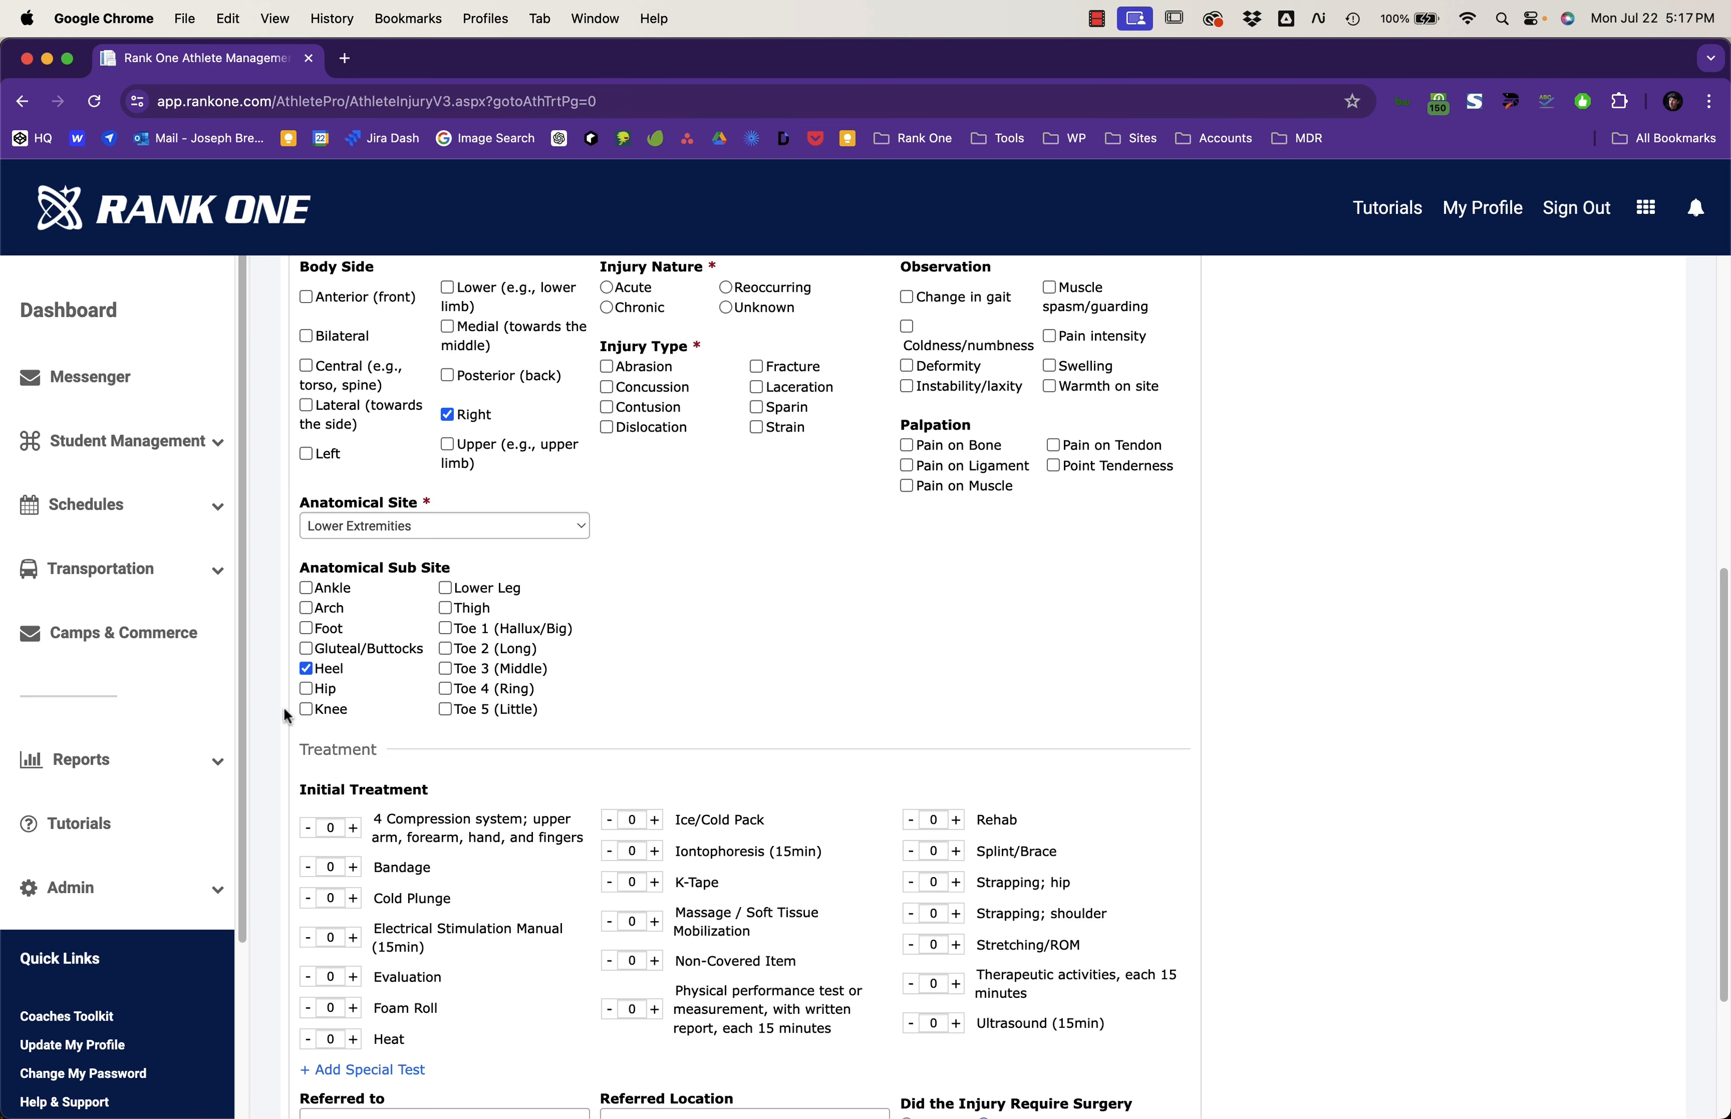
scroll(439, 683, "up", 4)
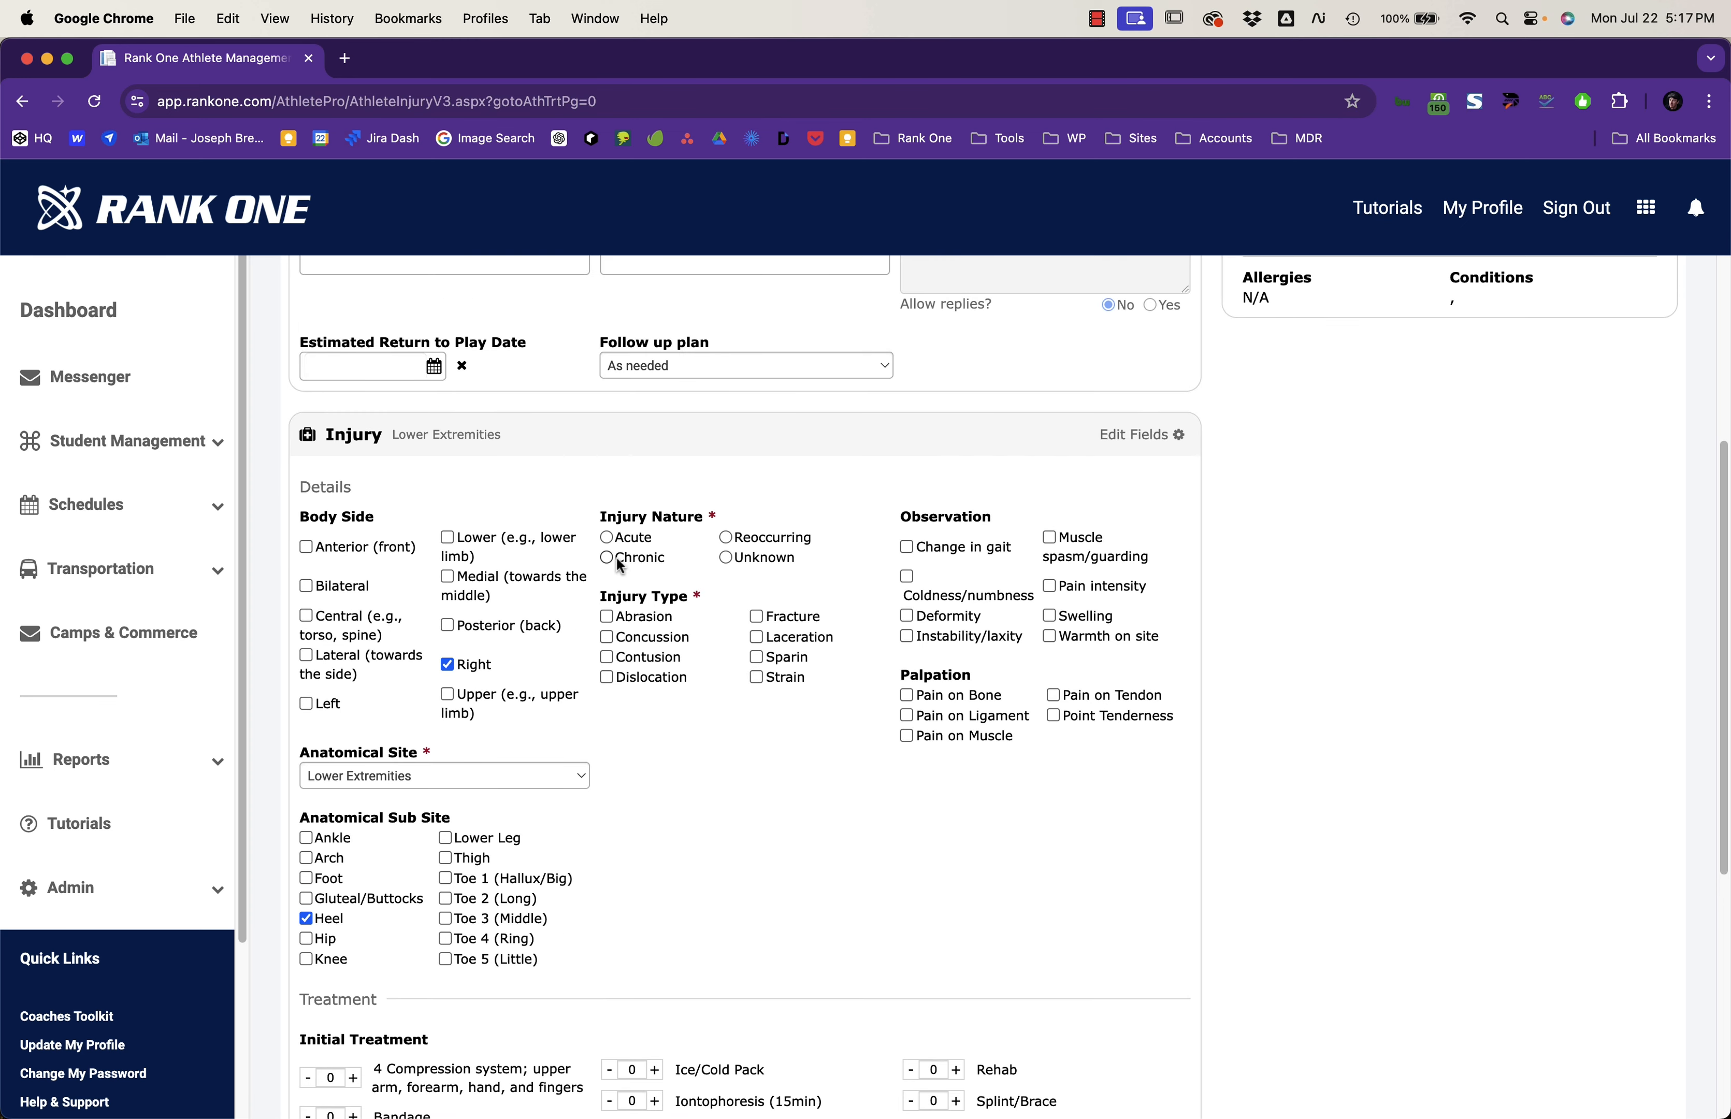
left_click(611, 539)
left_click(791, 658)
Step: Record Change in gait, Swelling and Warmth on site as the heel injury's observations
scroll(835, 566, "up", 1)
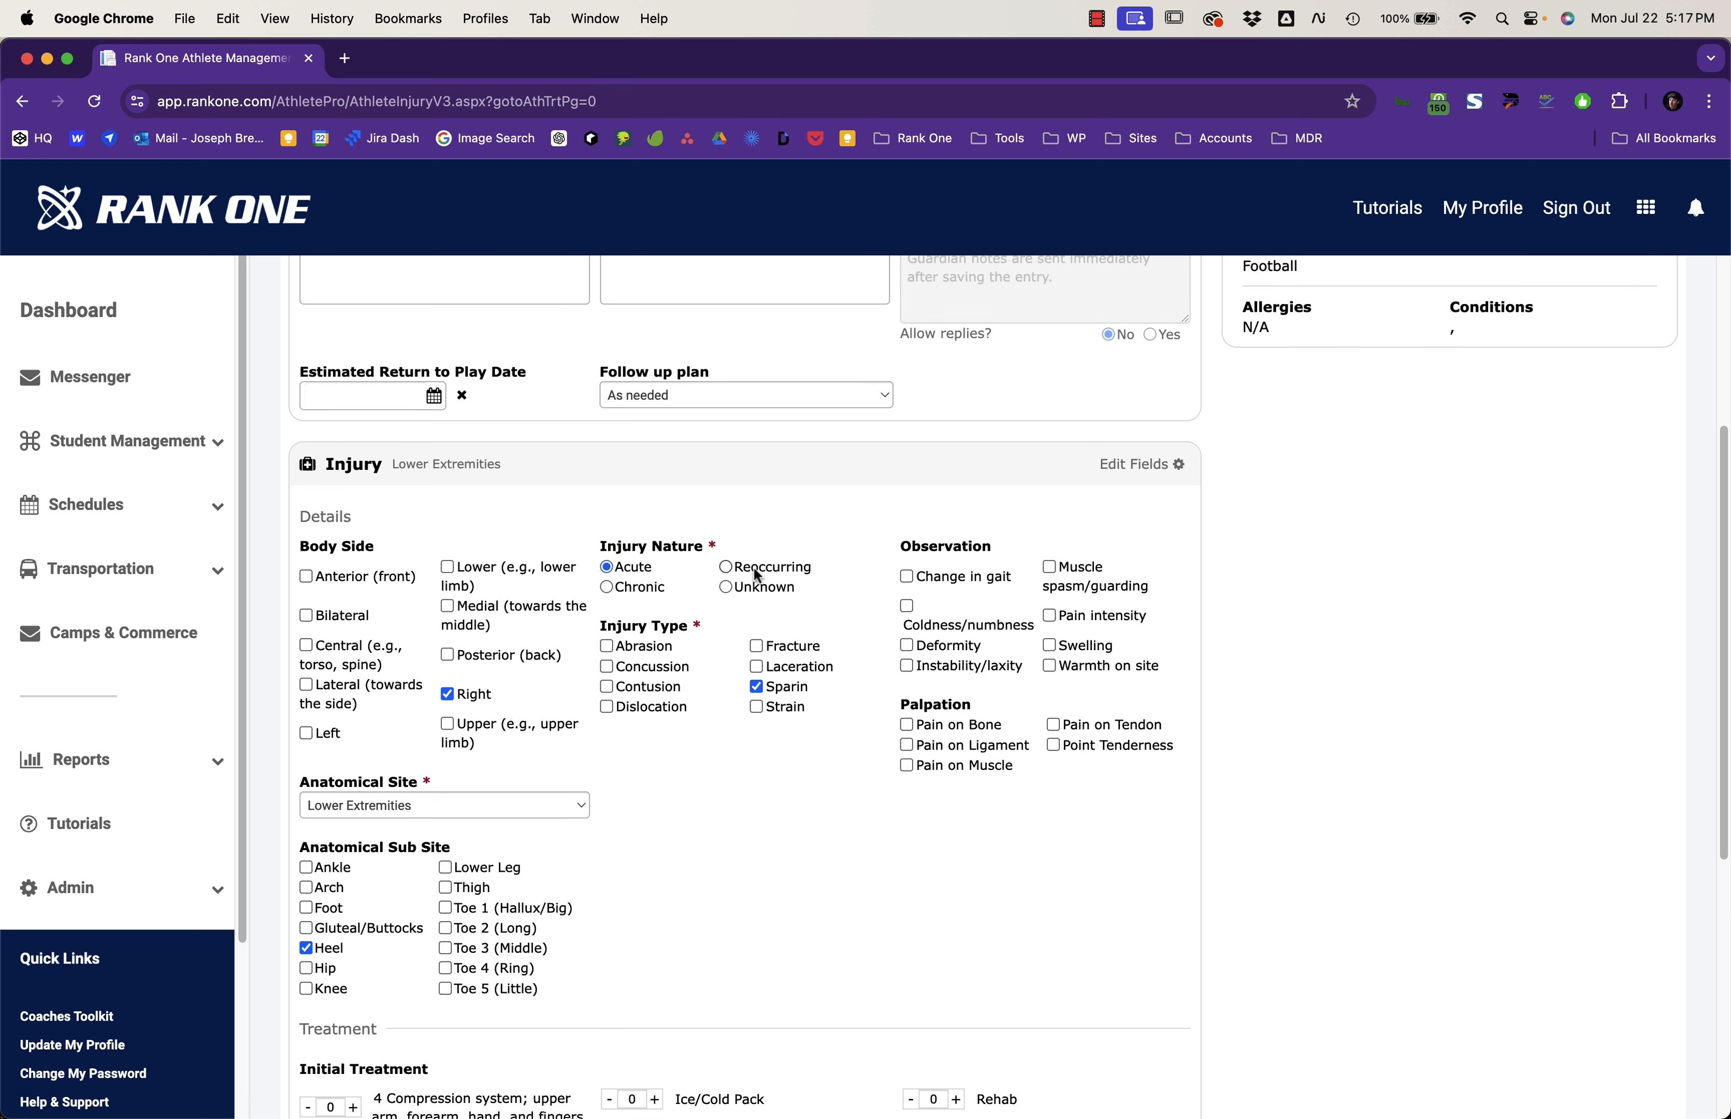
left_click(924, 577)
left_click(1051, 646)
left_click(1049, 666)
Step: Add one Ice/Cold Pack to the heel injury's initial treatment, and save the head injury record
scroll(642, 707, "down", 7)
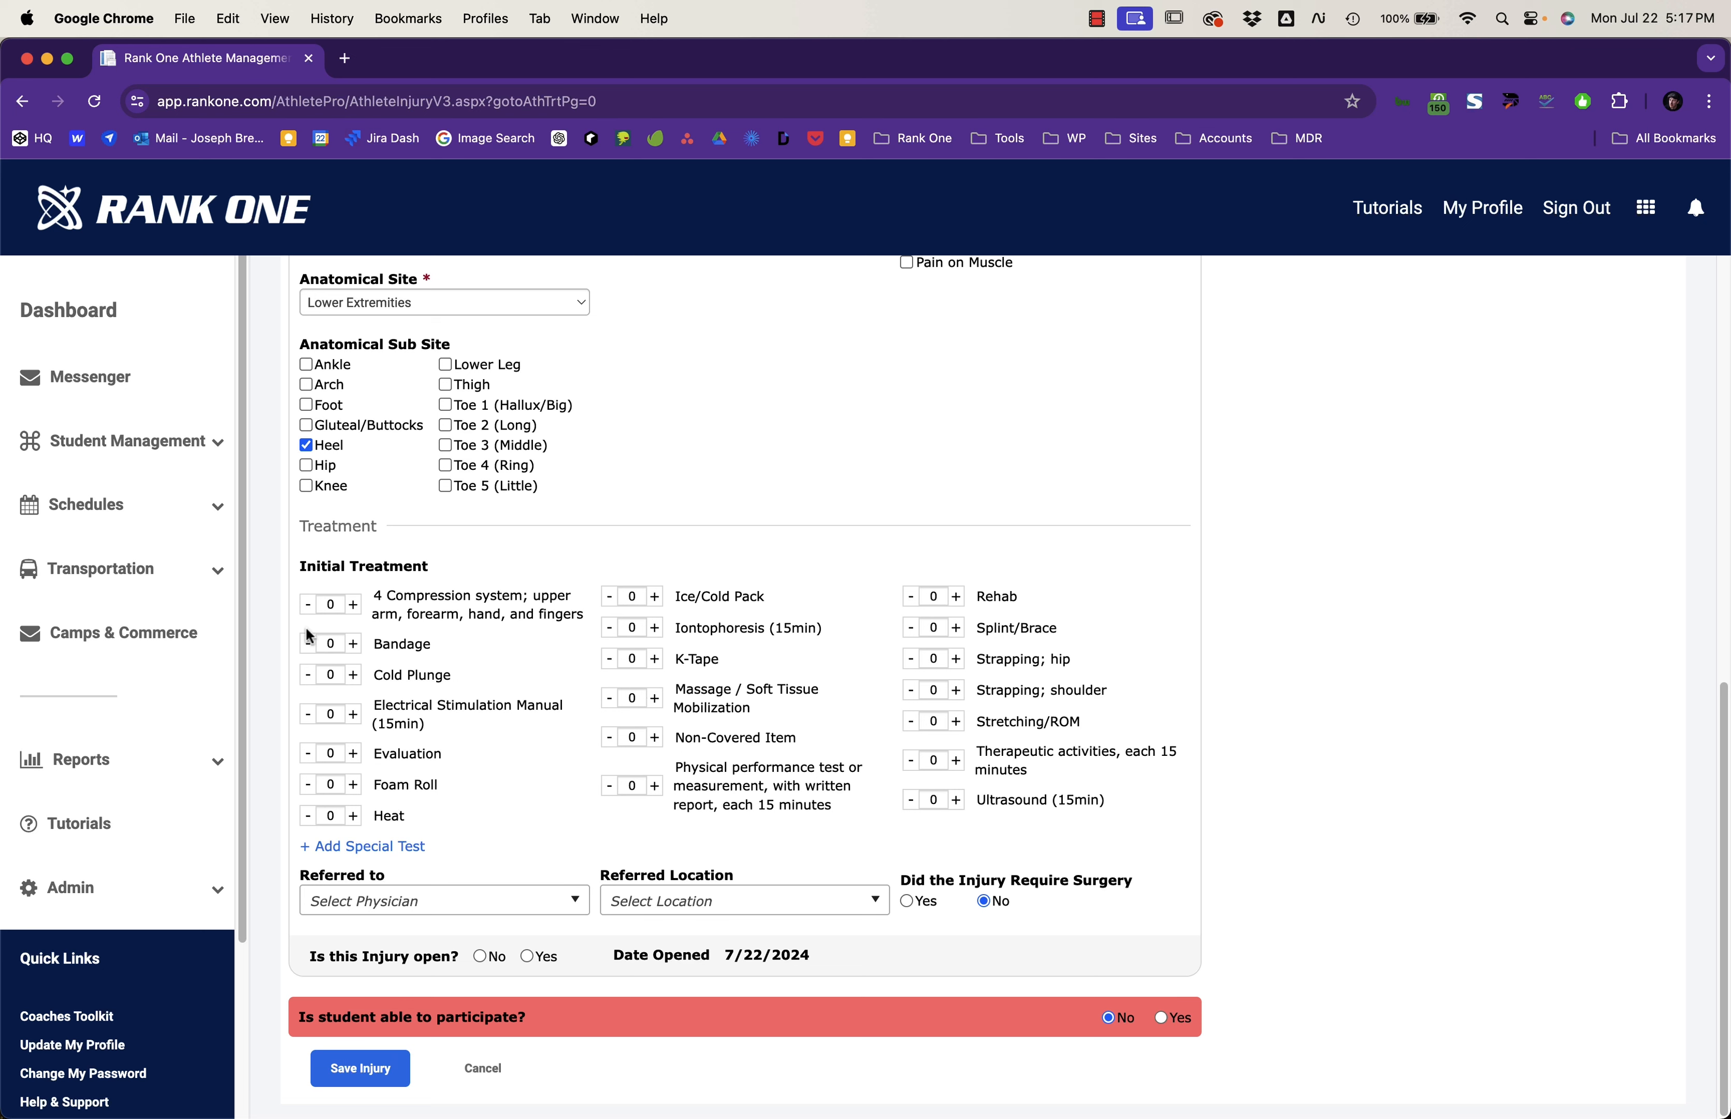
left_click(655, 597)
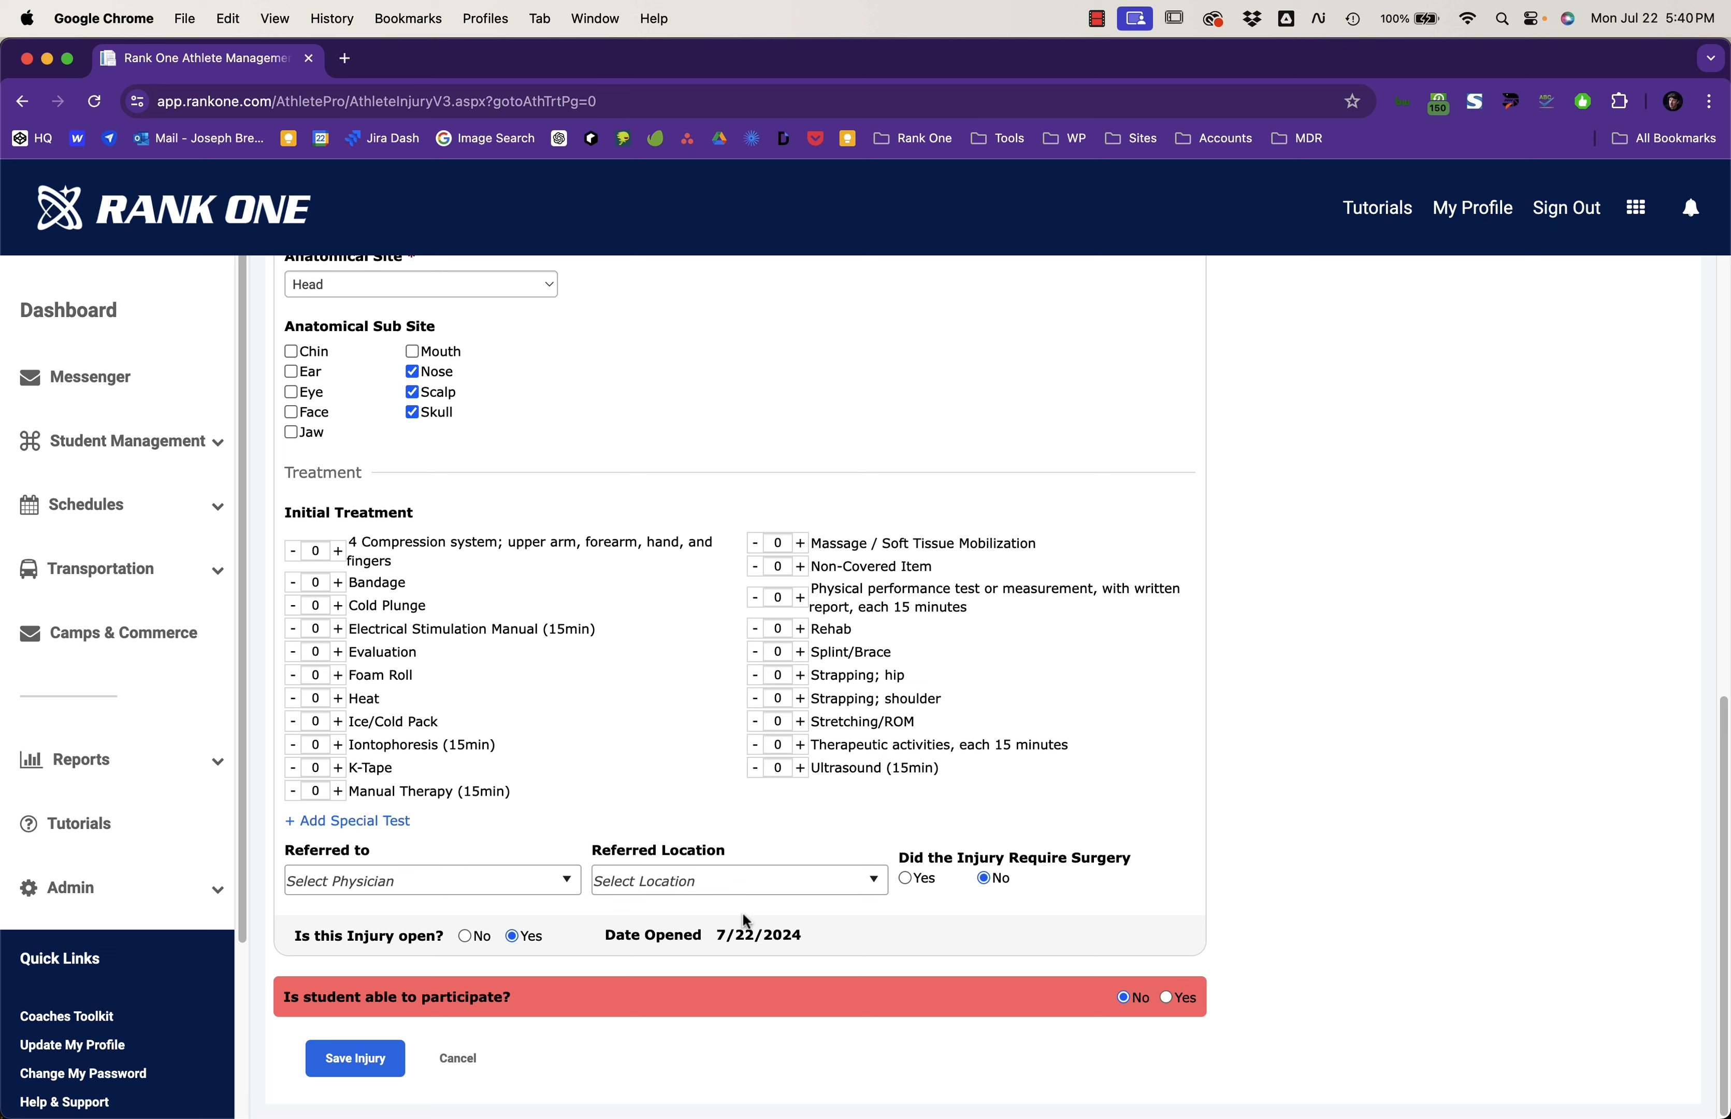
left_click(382, 1061)
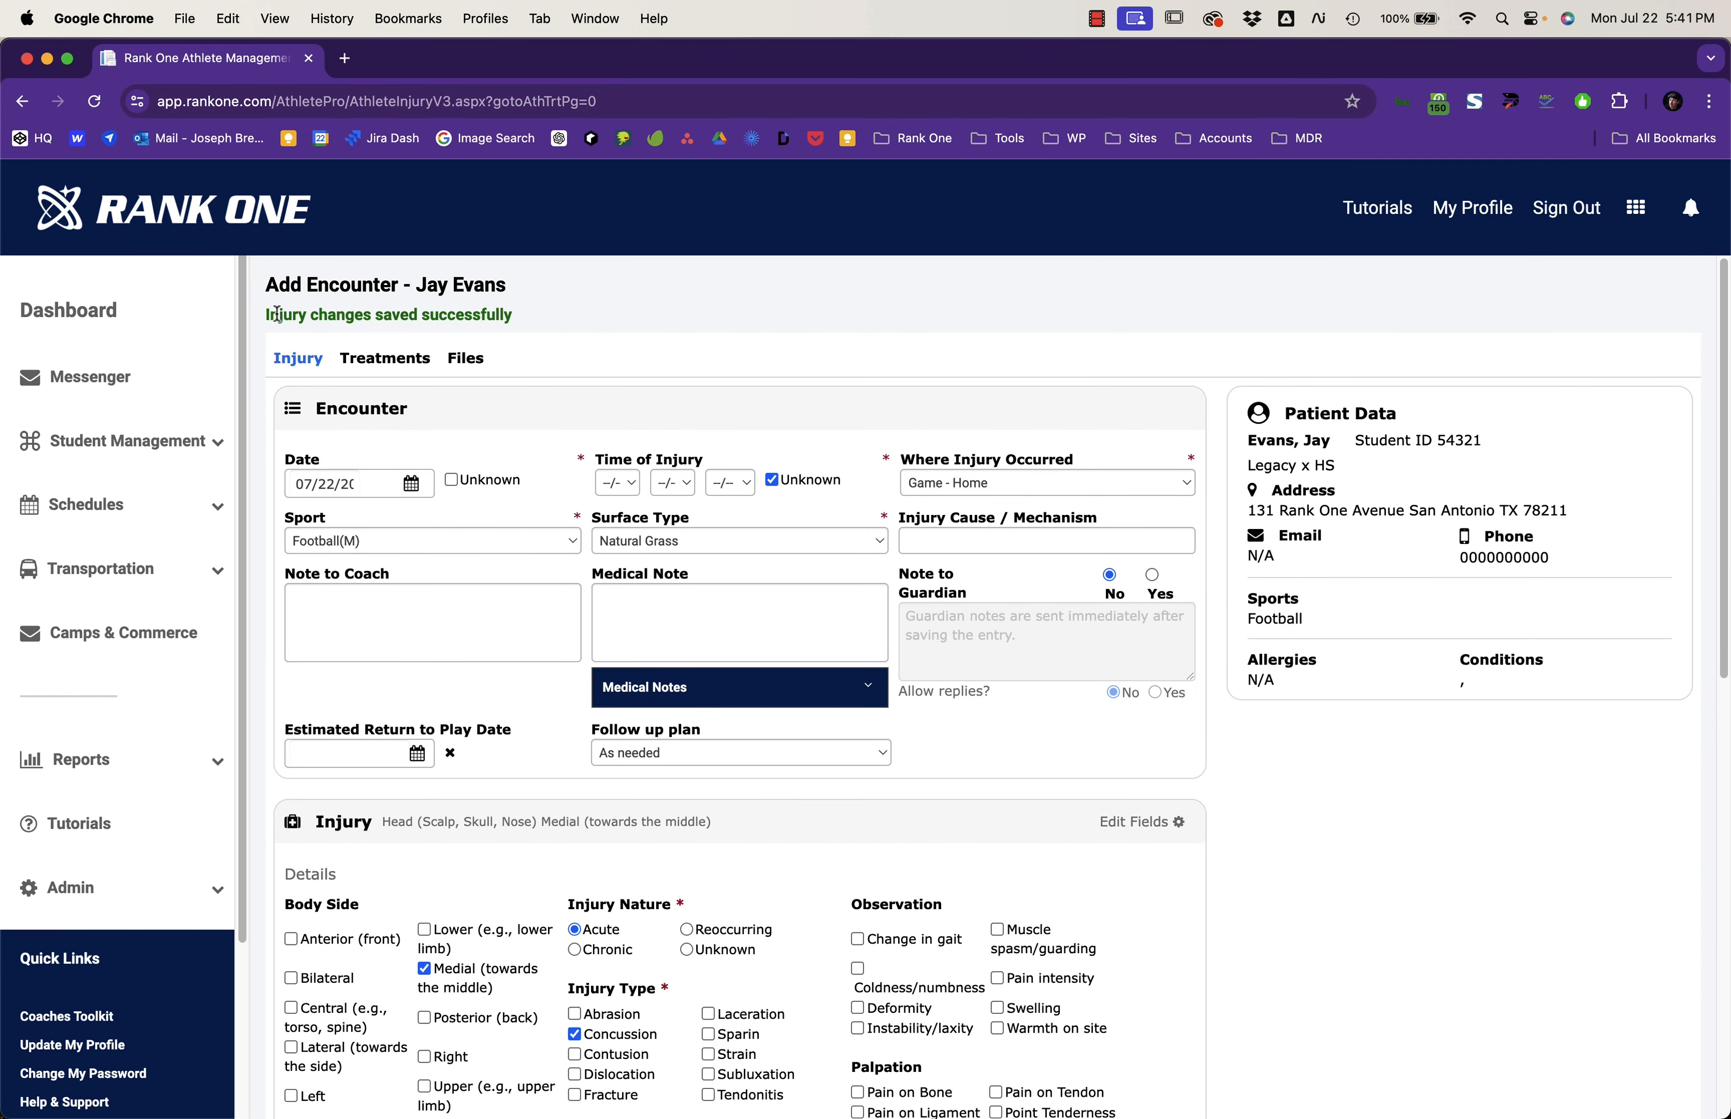
scroll(342, 349, "down", 3)
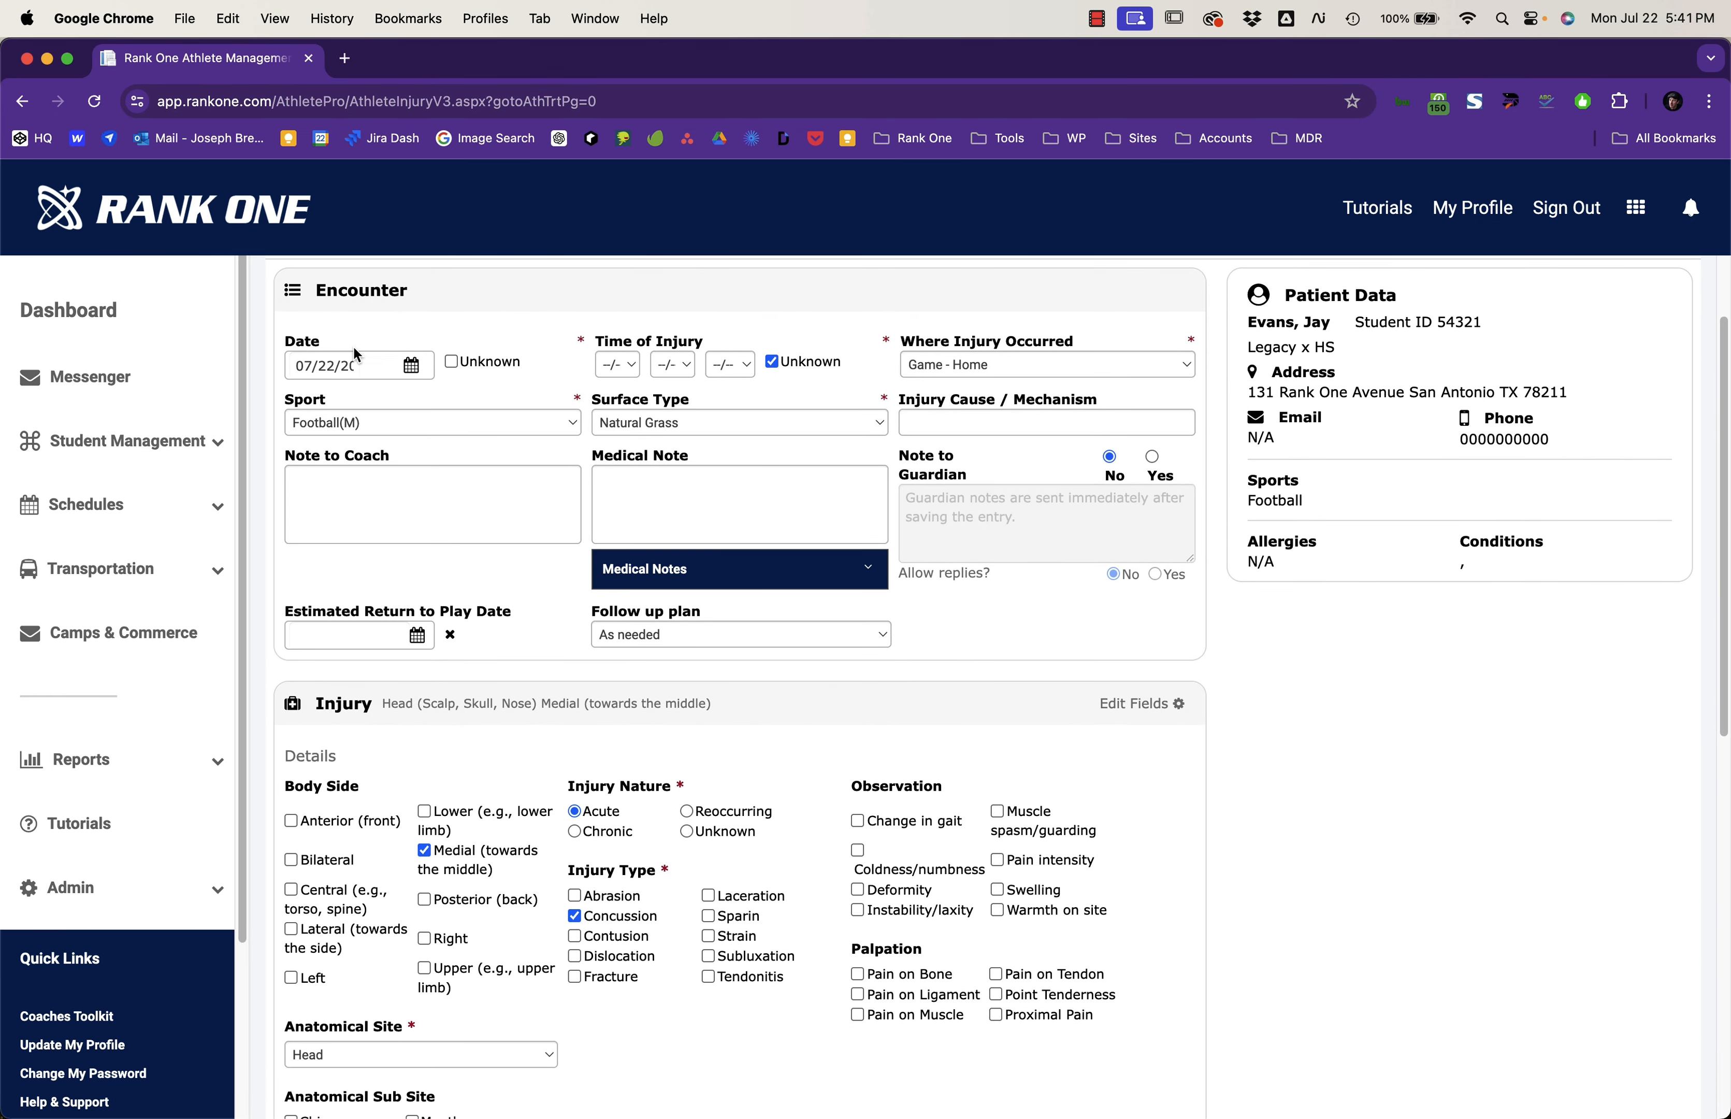
Step: Search the Master List by the injured student's first name and open the matching athlete profile
left_click(124, 441)
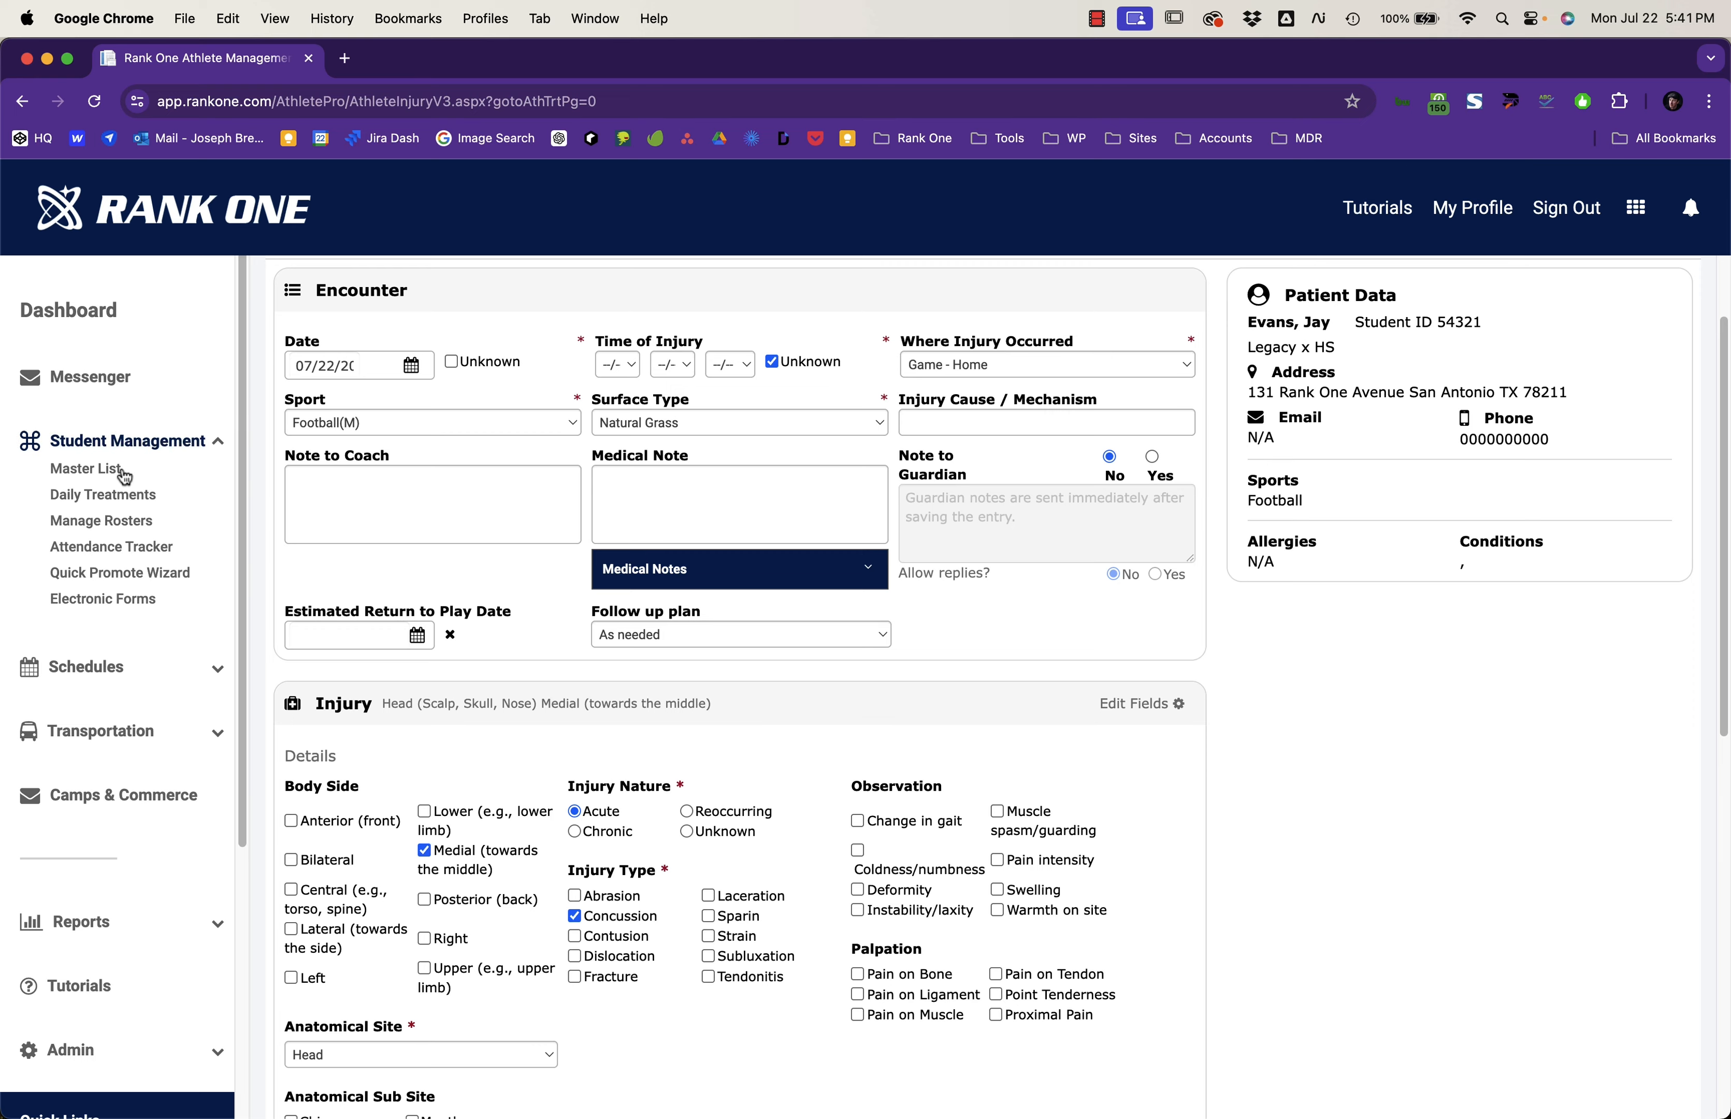
left_click(86, 468)
left_click(509, 396)
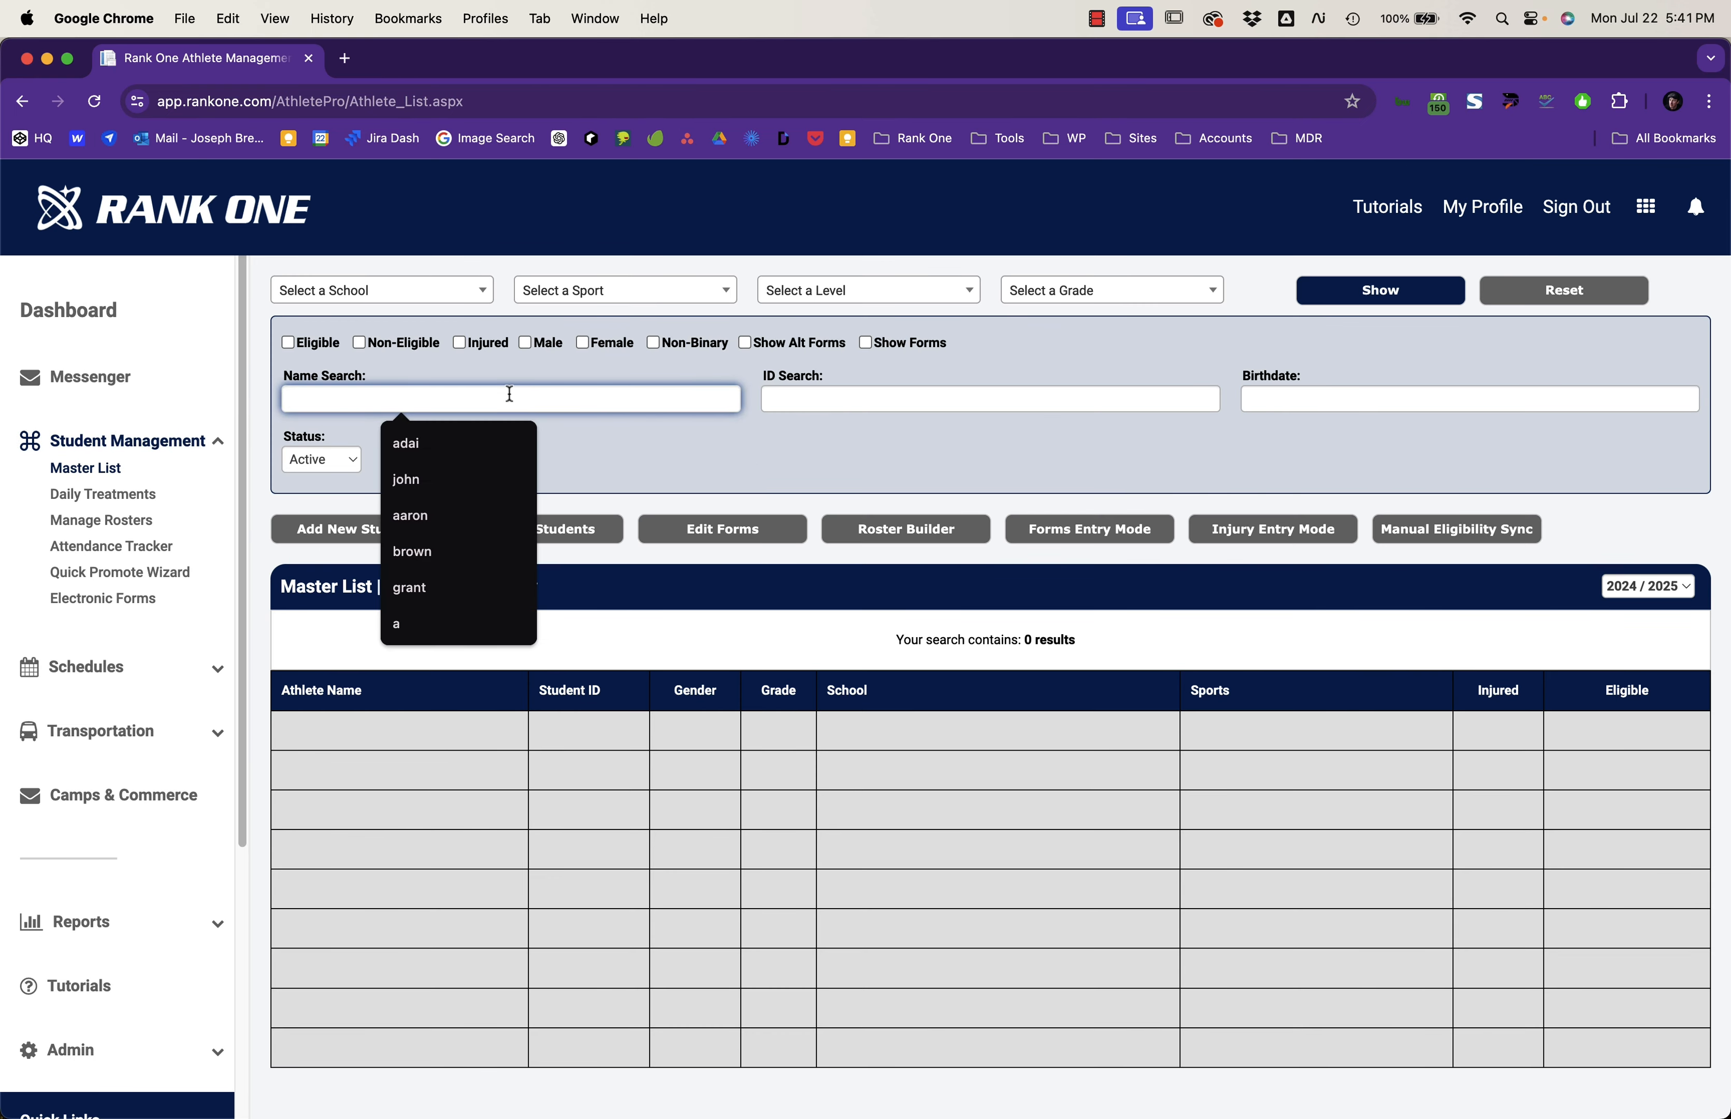
type("jay")
key("Return")
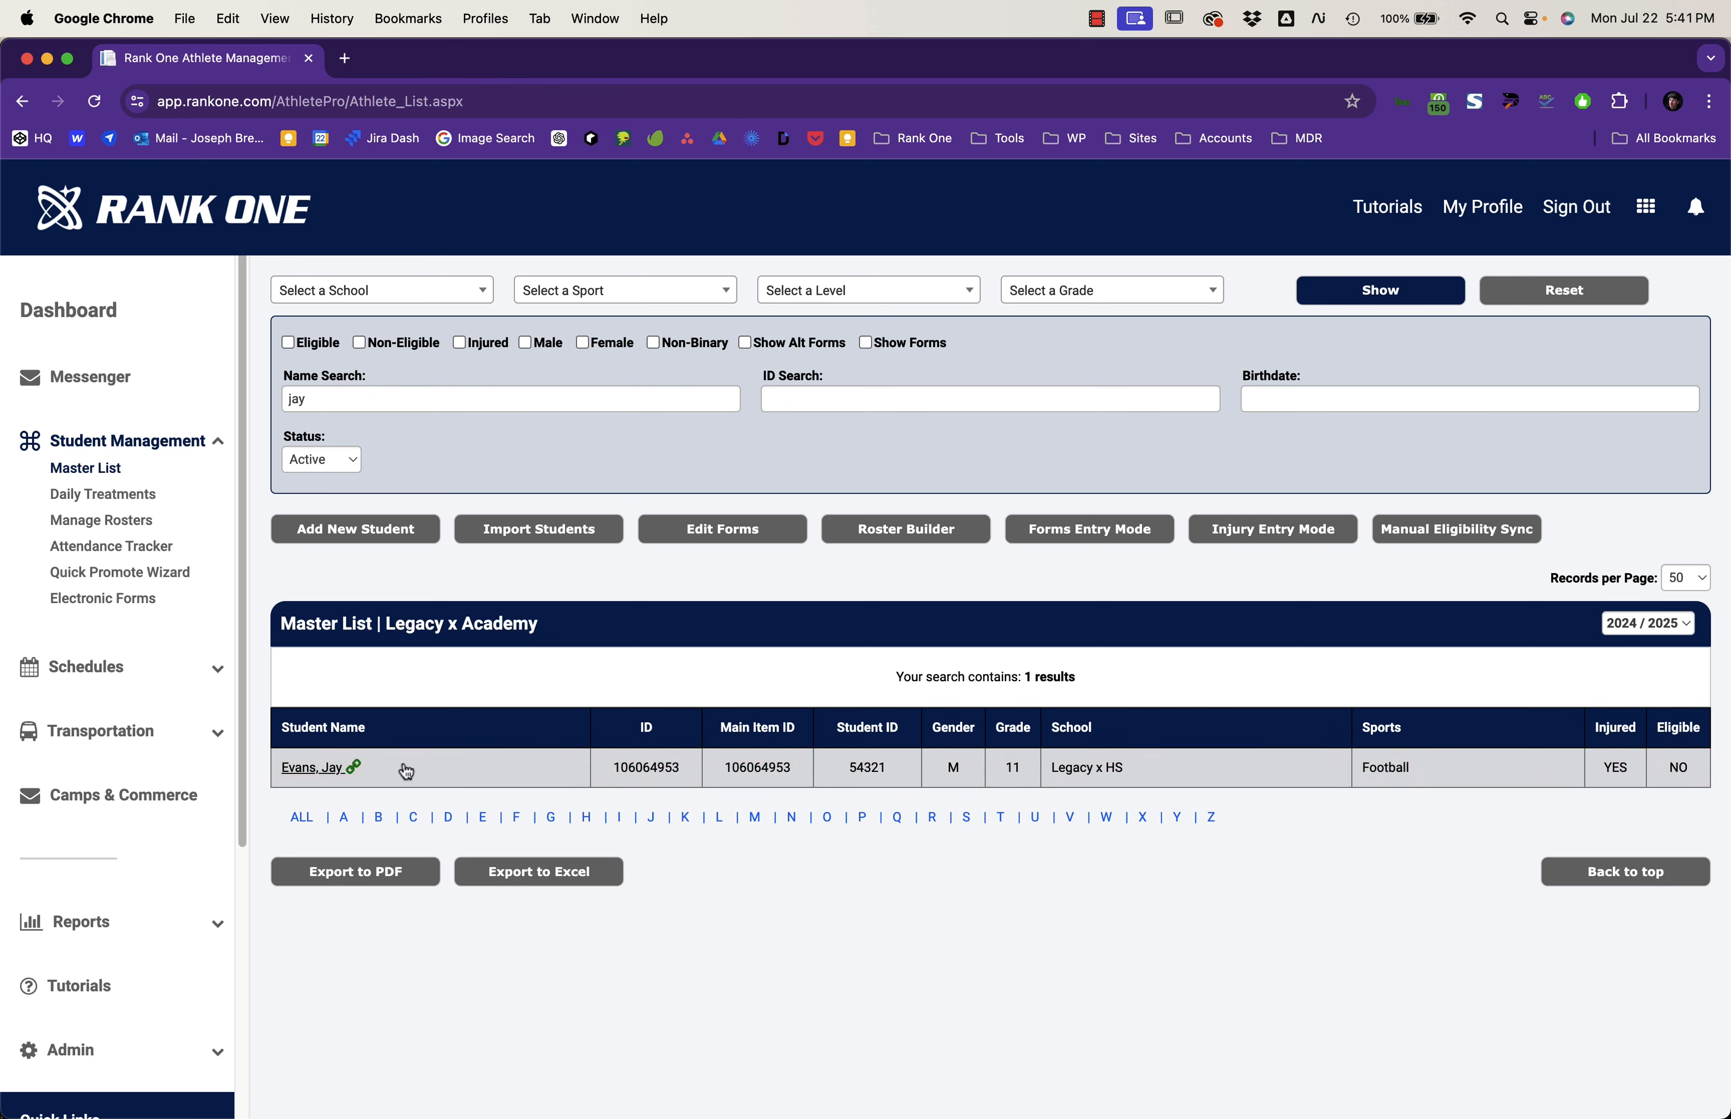
left_click(327, 770)
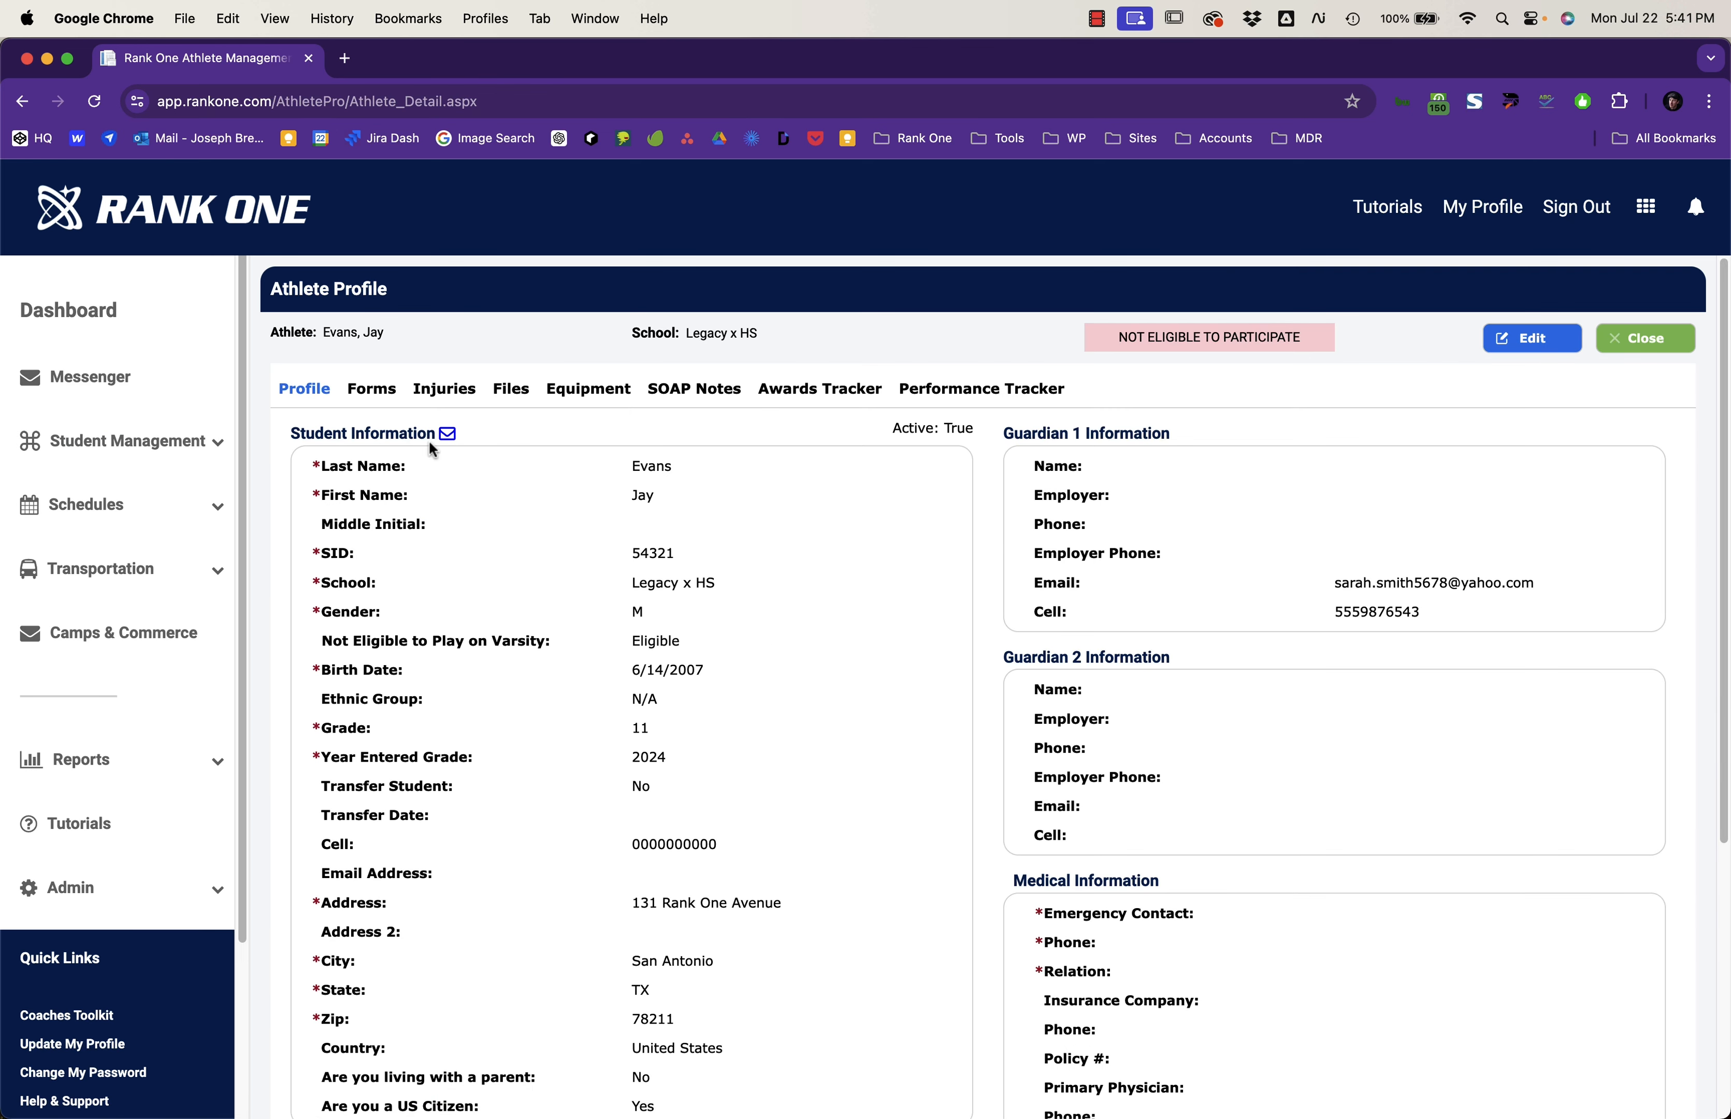
Step: Open the Lower Extremities (Heel) injury from the student's injury history and show its treatments
left_click(426, 392)
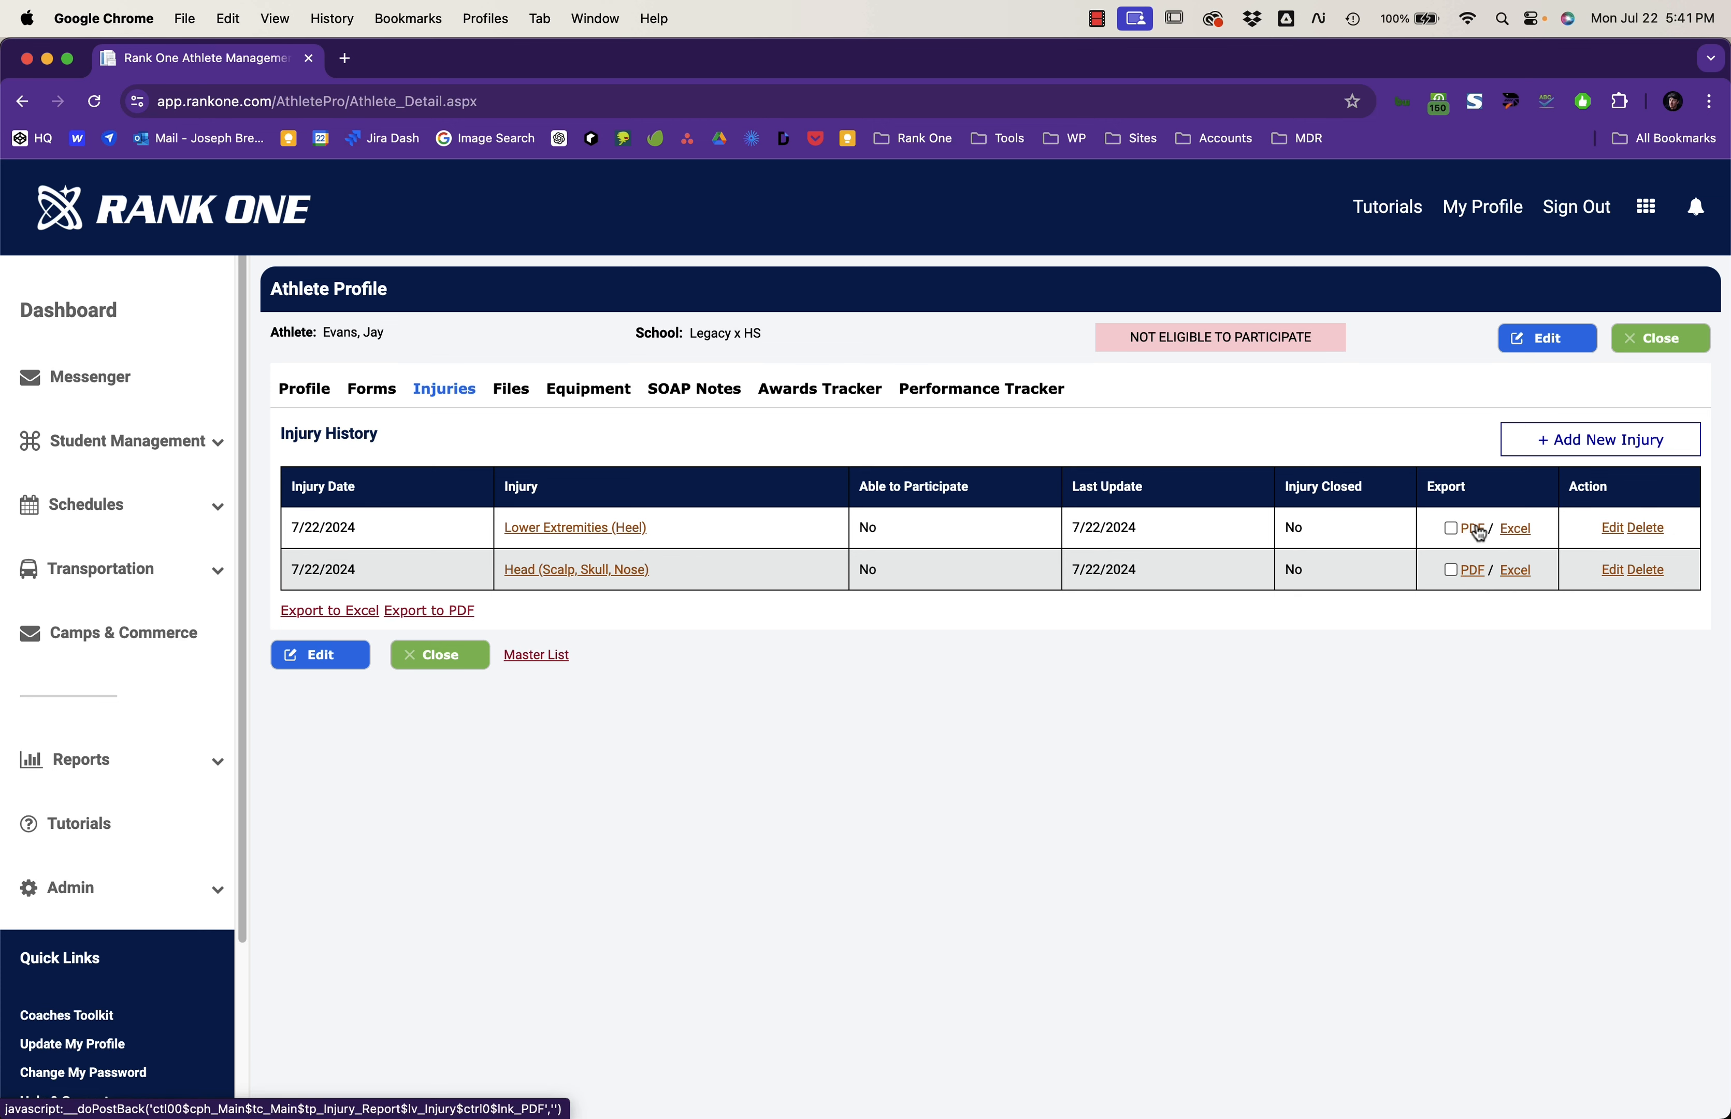
left_click(611, 527)
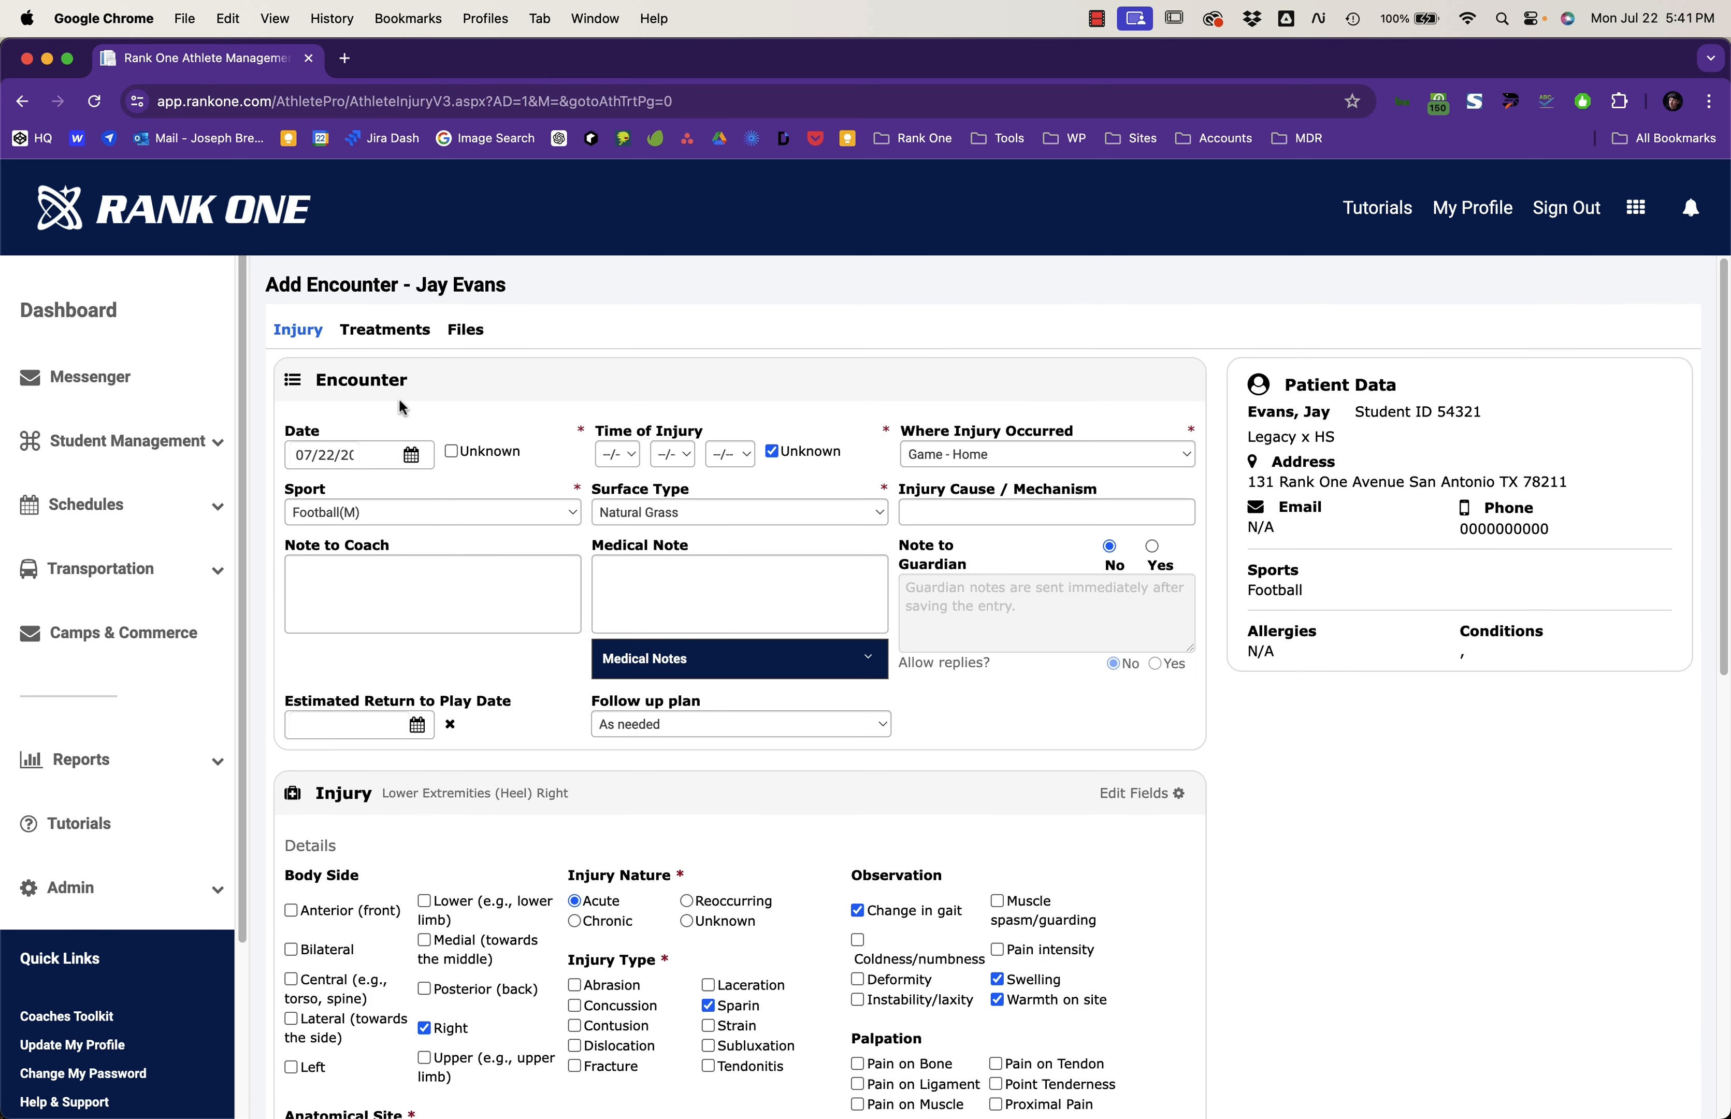
left_click(416, 340)
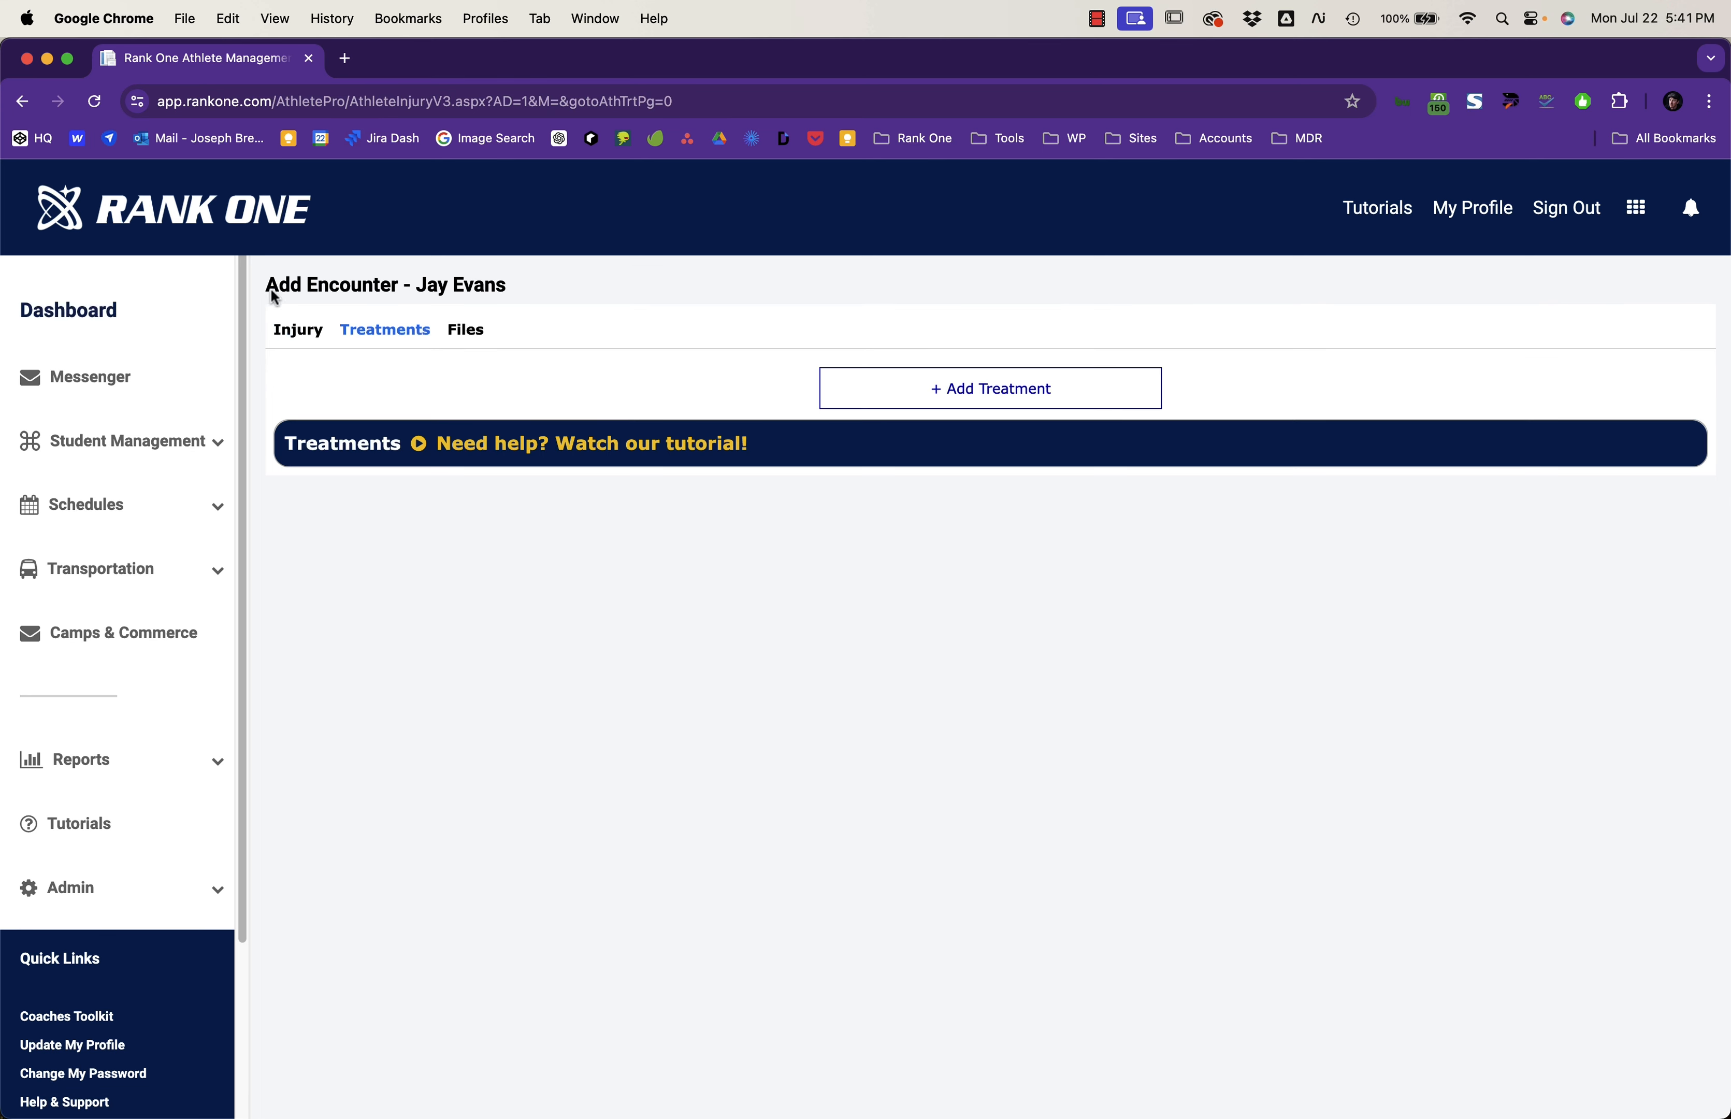
Step: Start a new treatment for the heel injury with the current assessment "Looking better"
left_click(1030, 406)
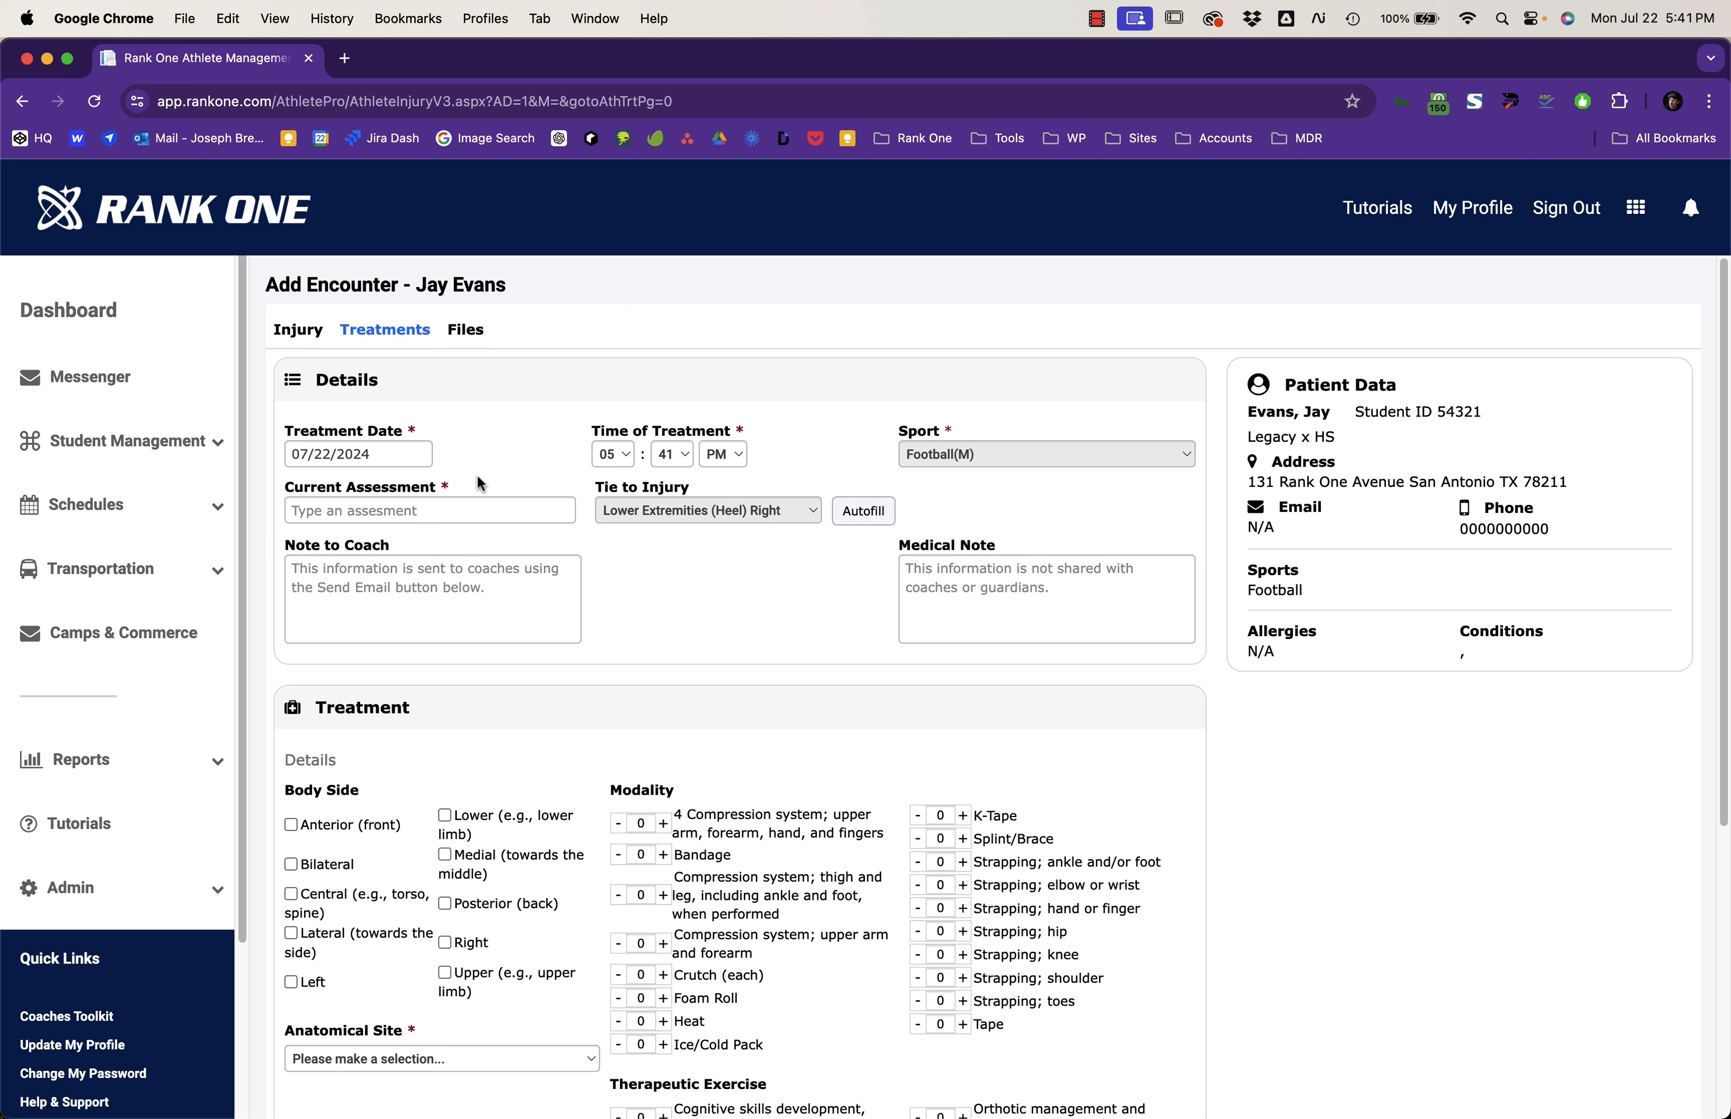
left_click(417, 505)
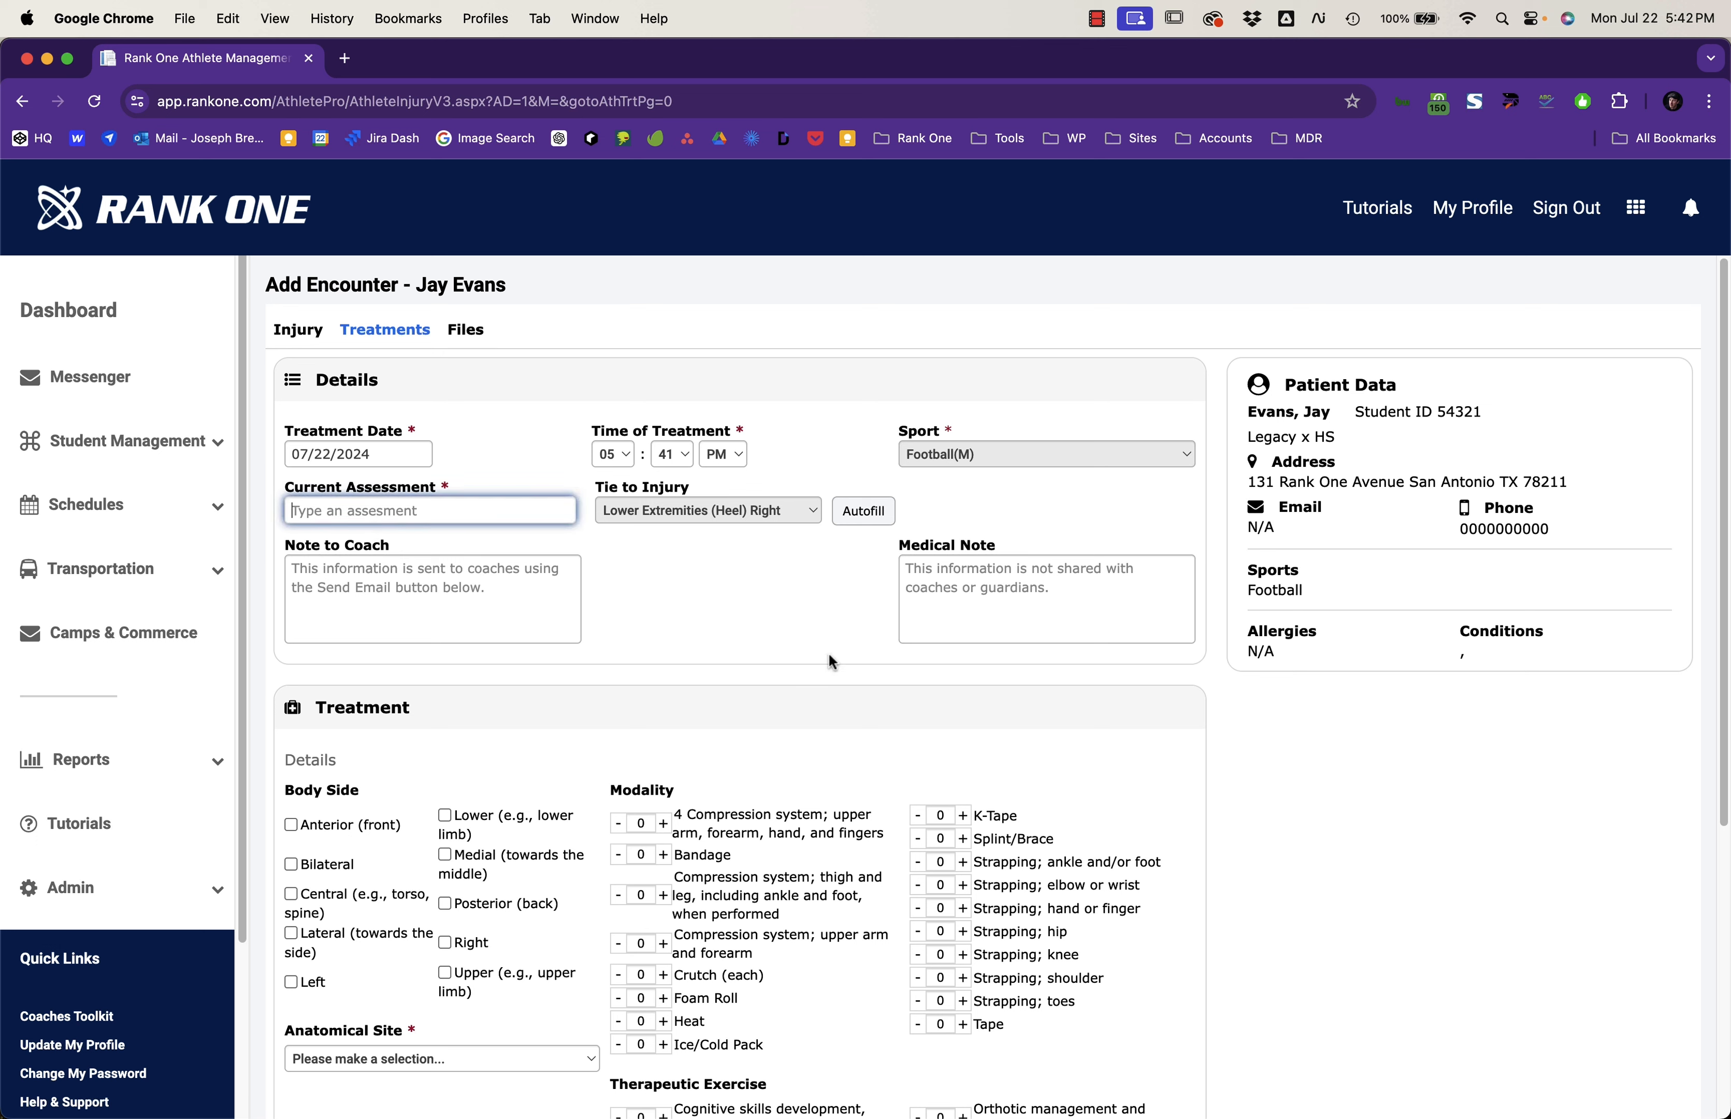
type("Looking better")
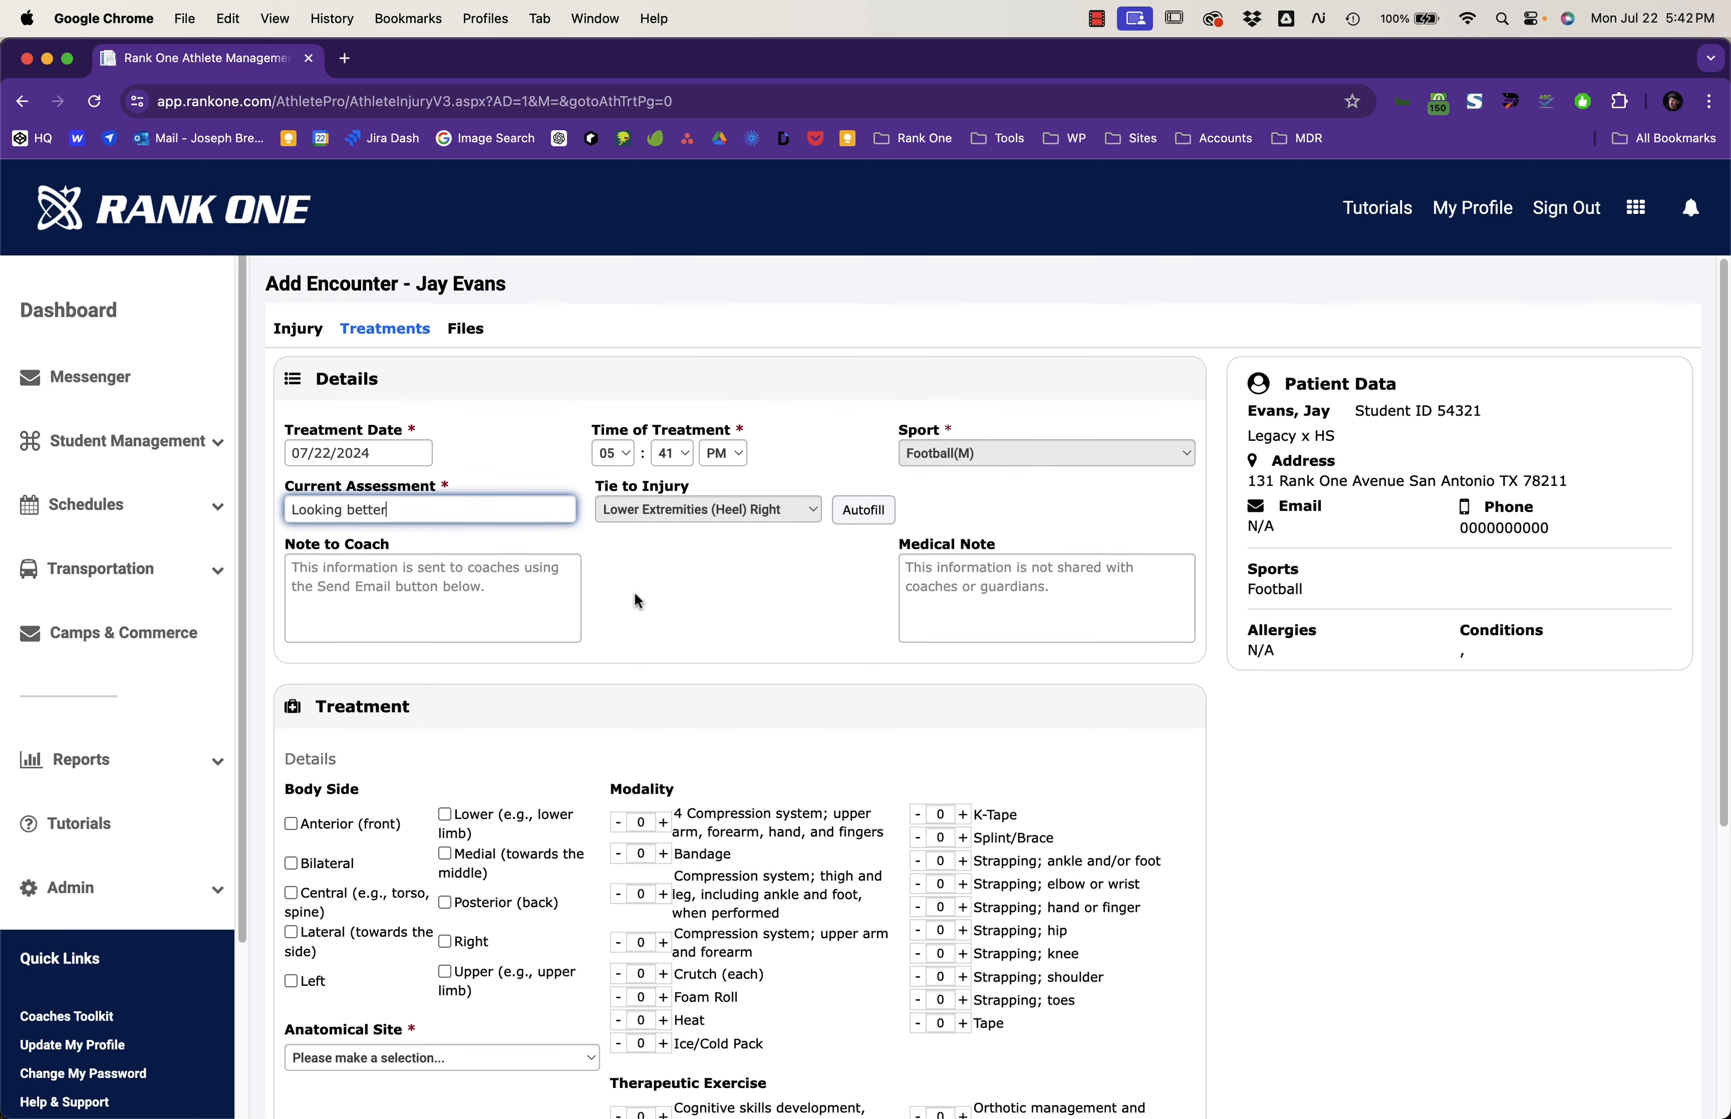
Step: Set the treatment's body side to Right, its anatomical site to Lower Extremities and its sub site to Heel
scroll(634, 591, "down", 3)
scroll(634, 593, "down", 2)
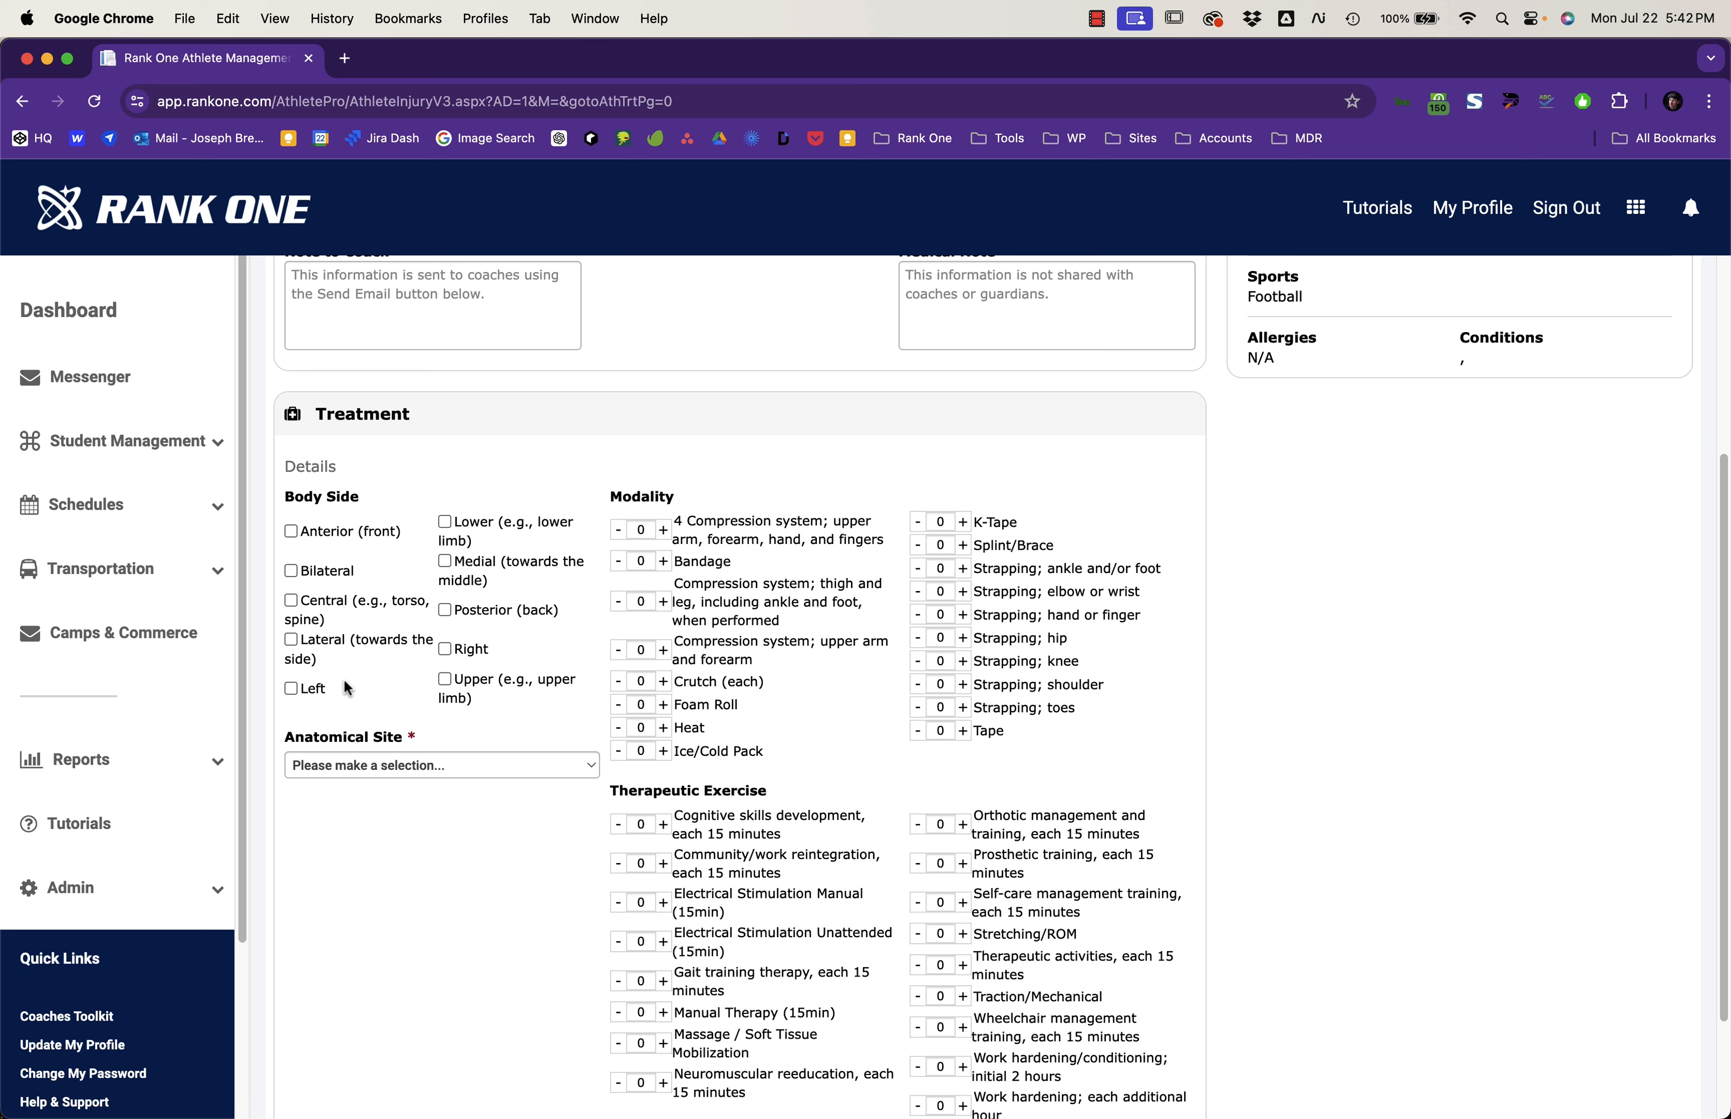
left_click(469, 649)
left_click(443, 760)
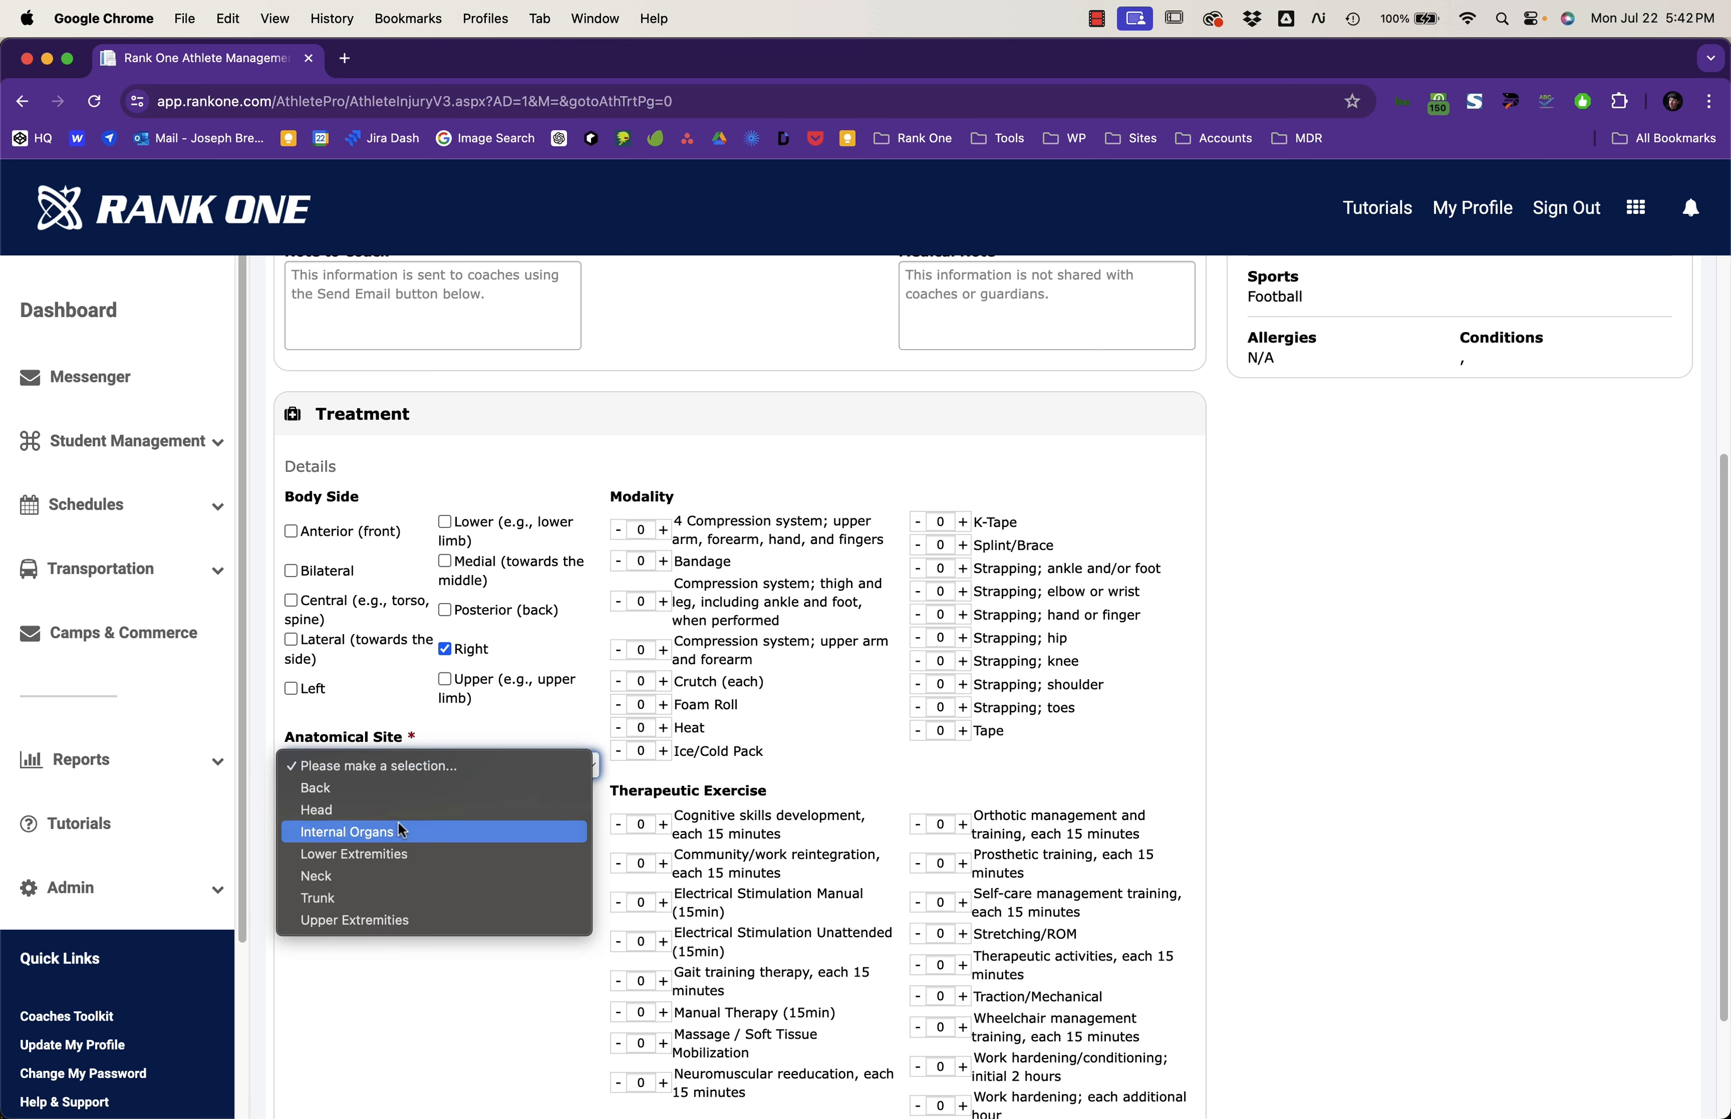
left_click(424, 854)
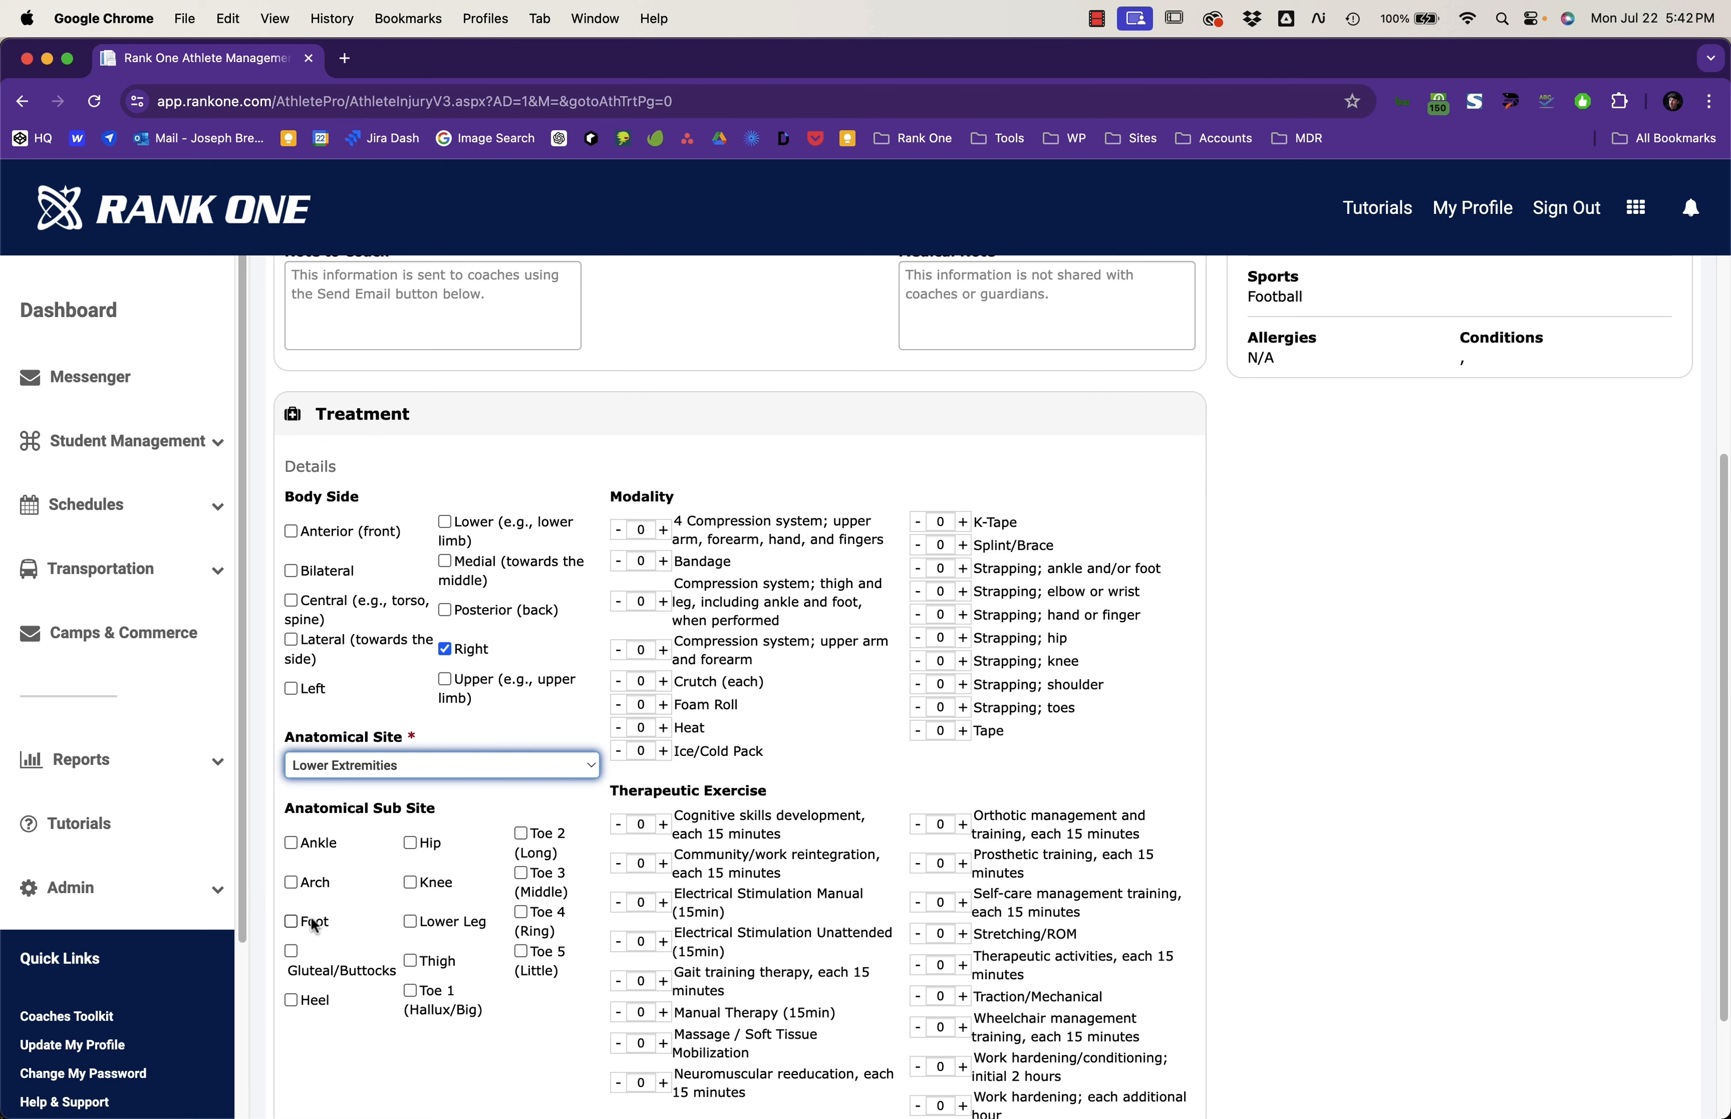
left_click(309, 1001)
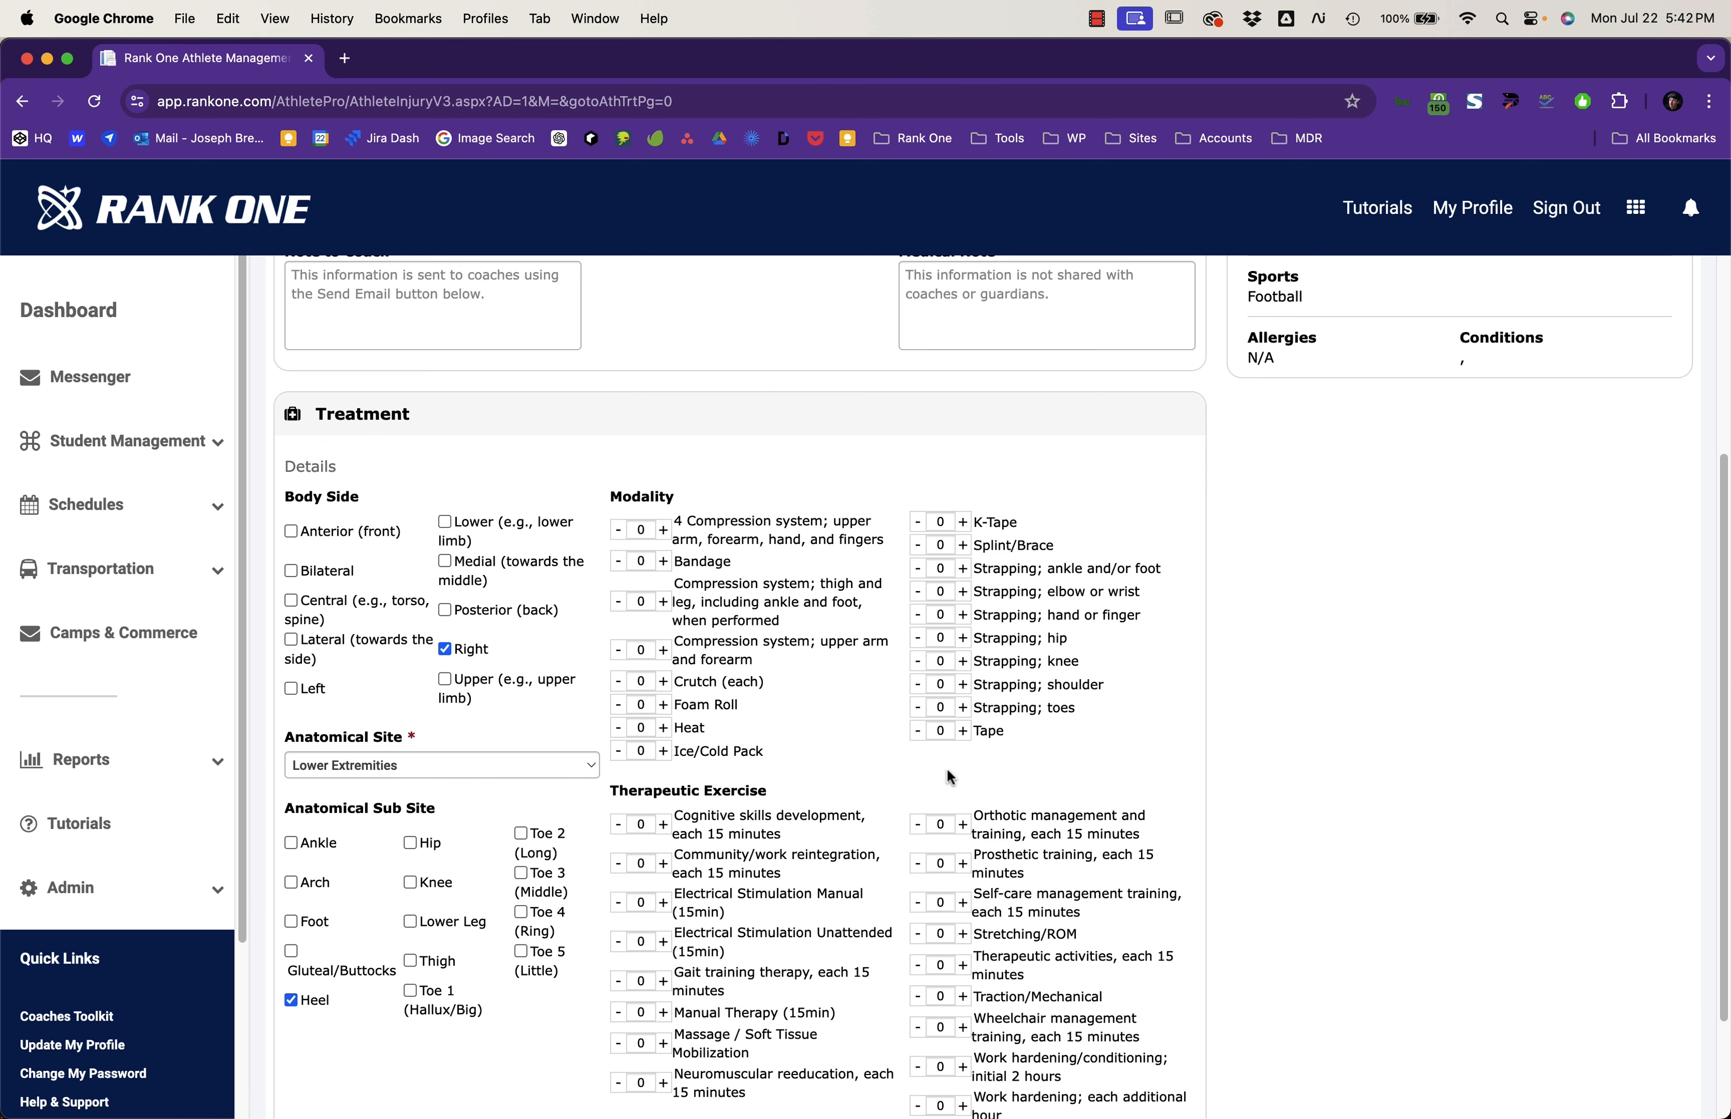
Step: Add one Foam Roll modality to the treatment and save the treatment
scroll(727, 563, "down", 3)
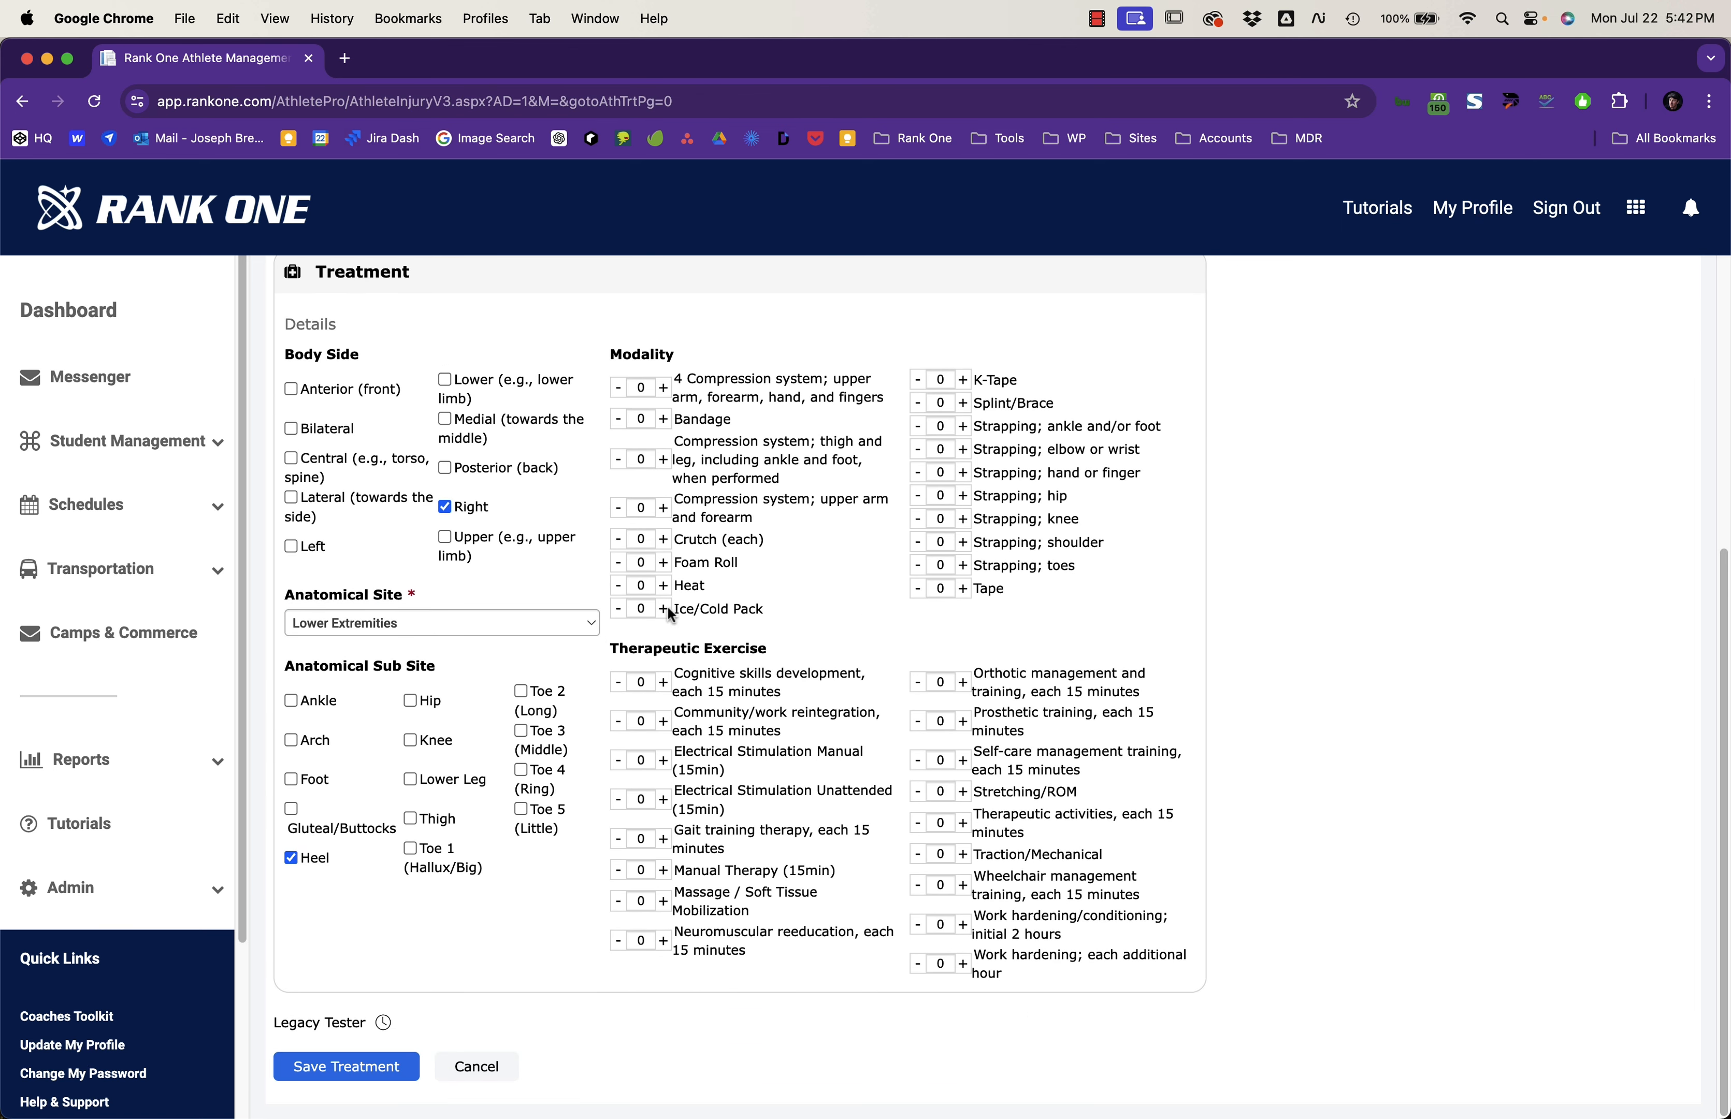
left_click(663, 562)
left_click(346, 1066)
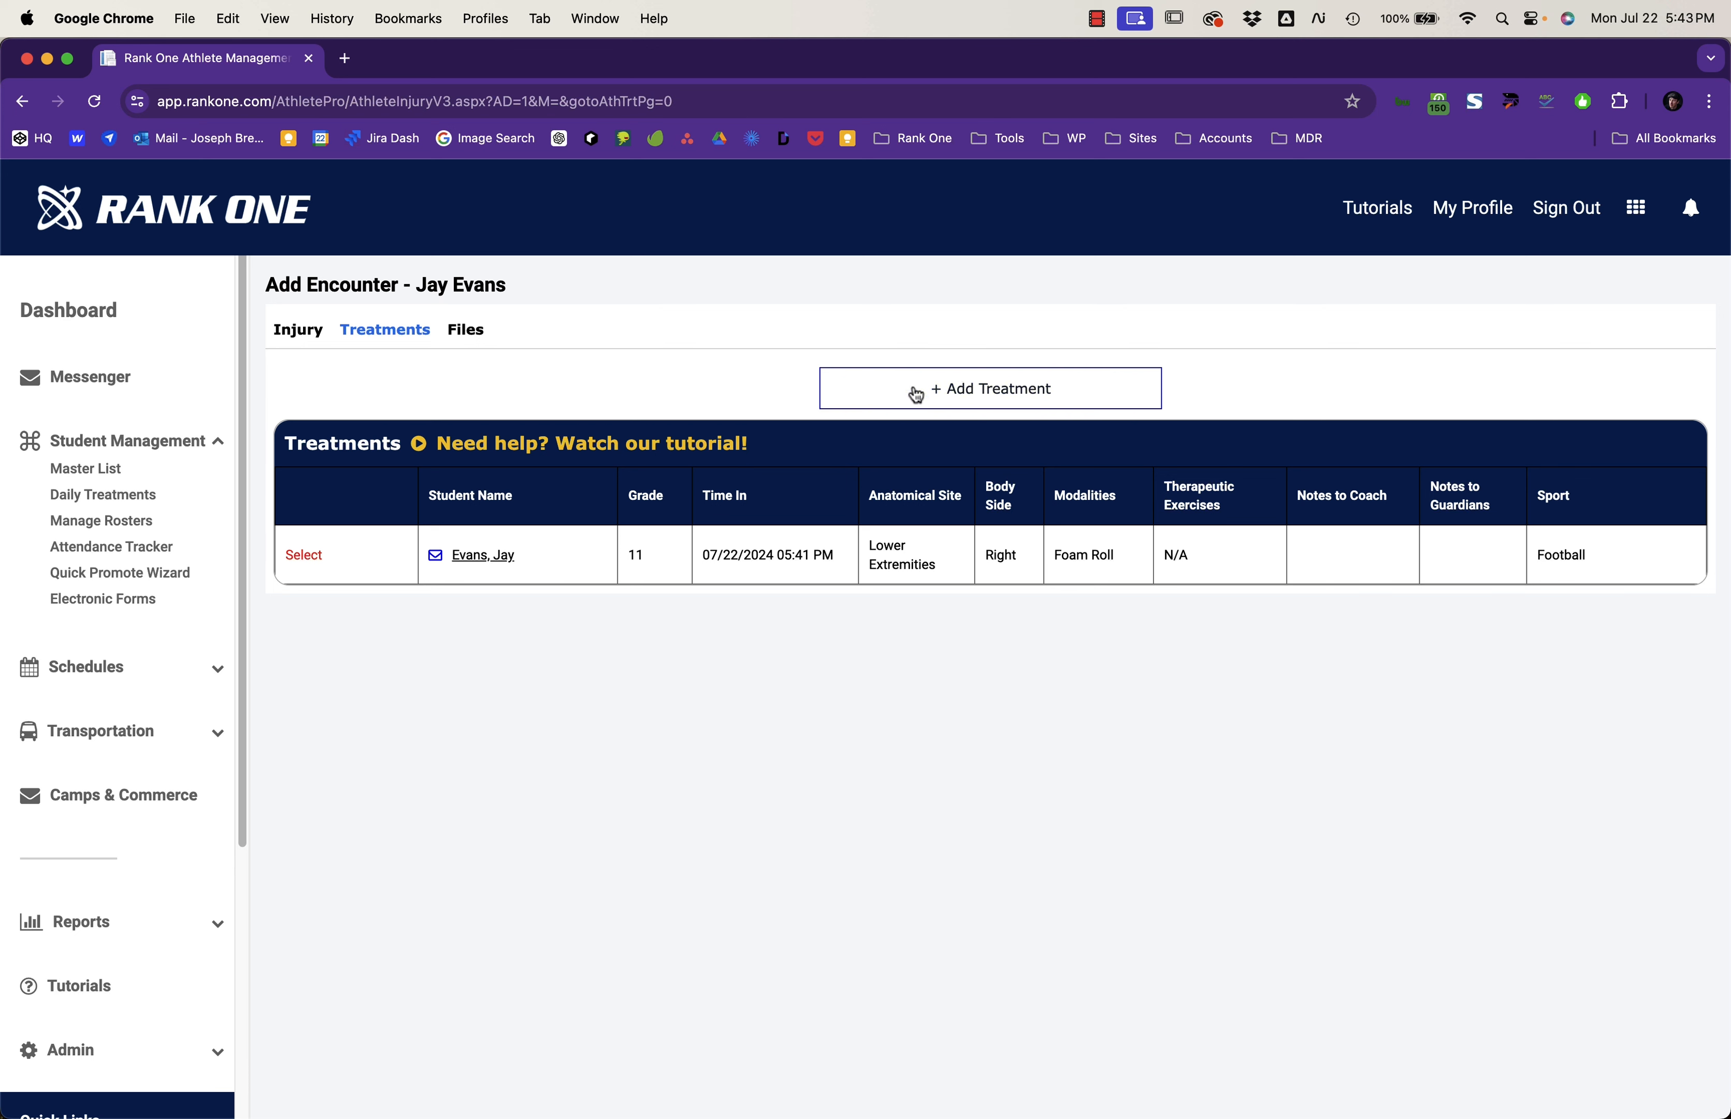
Step: Return to the heel injury's details and mark the student as able to participate
left_click(300, 332)
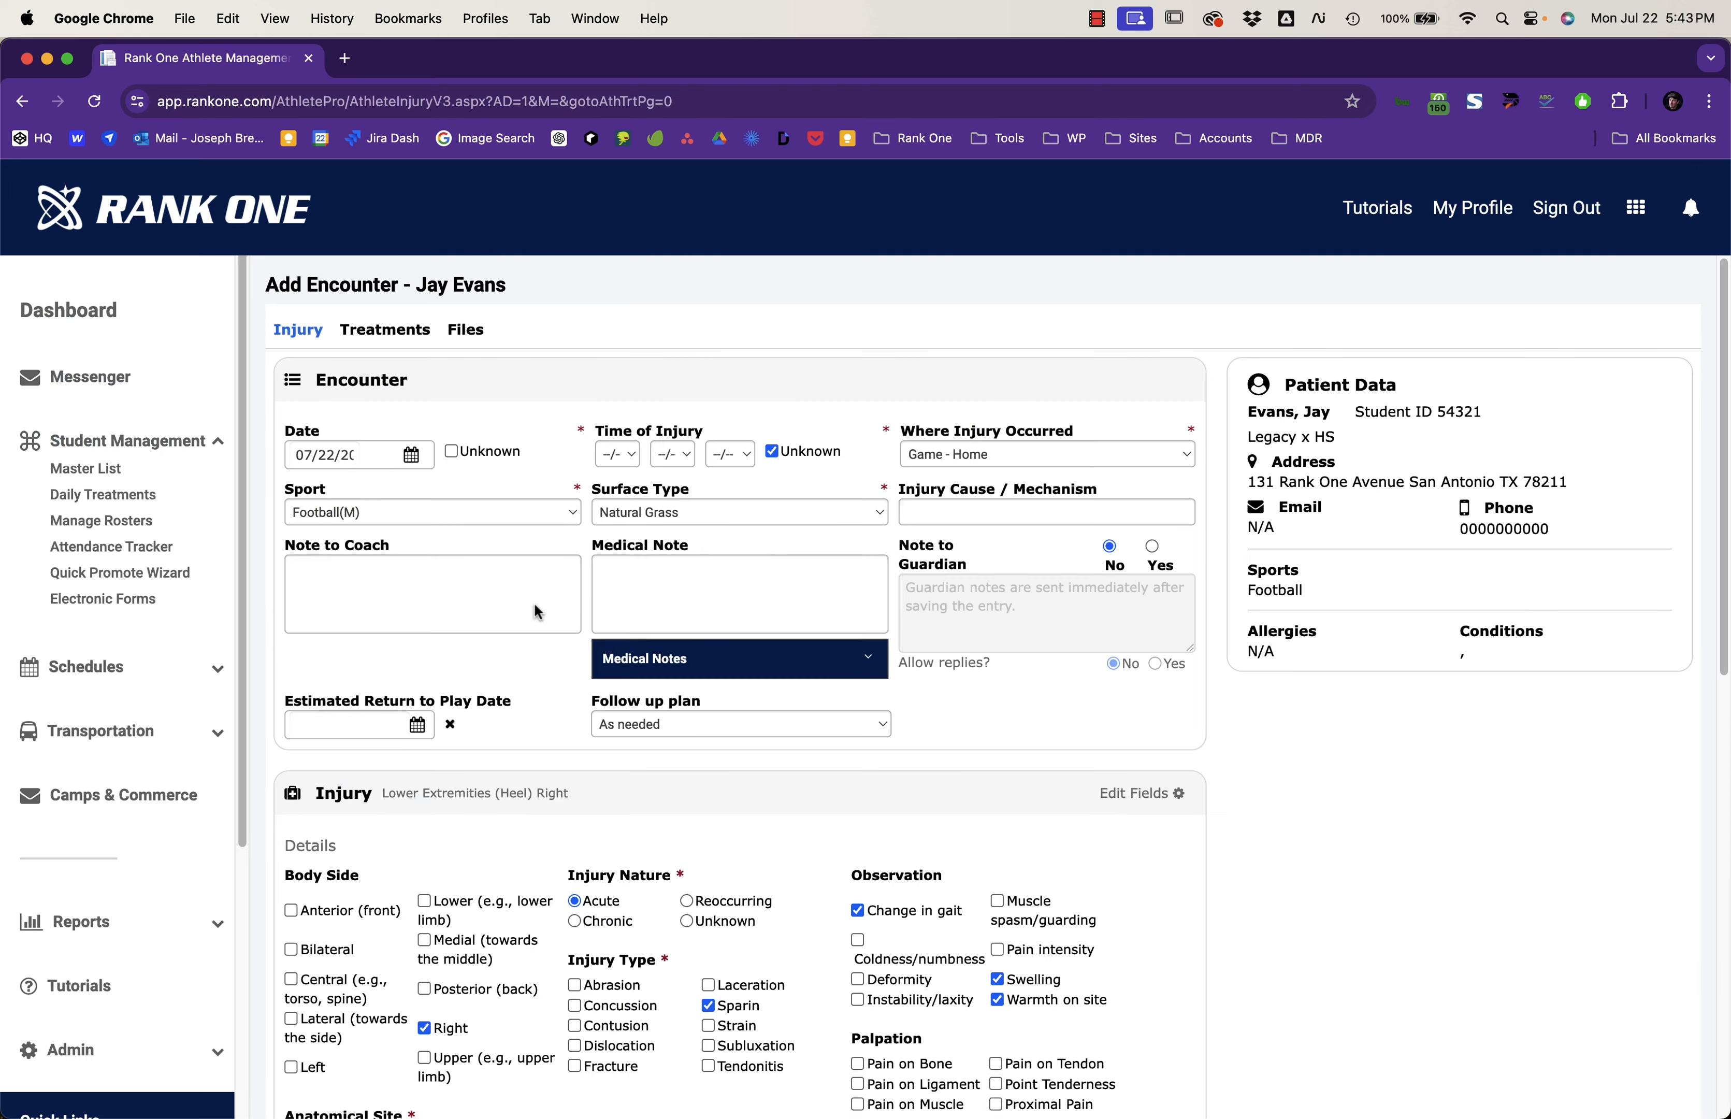
scroll(517, 484, "down", 12)
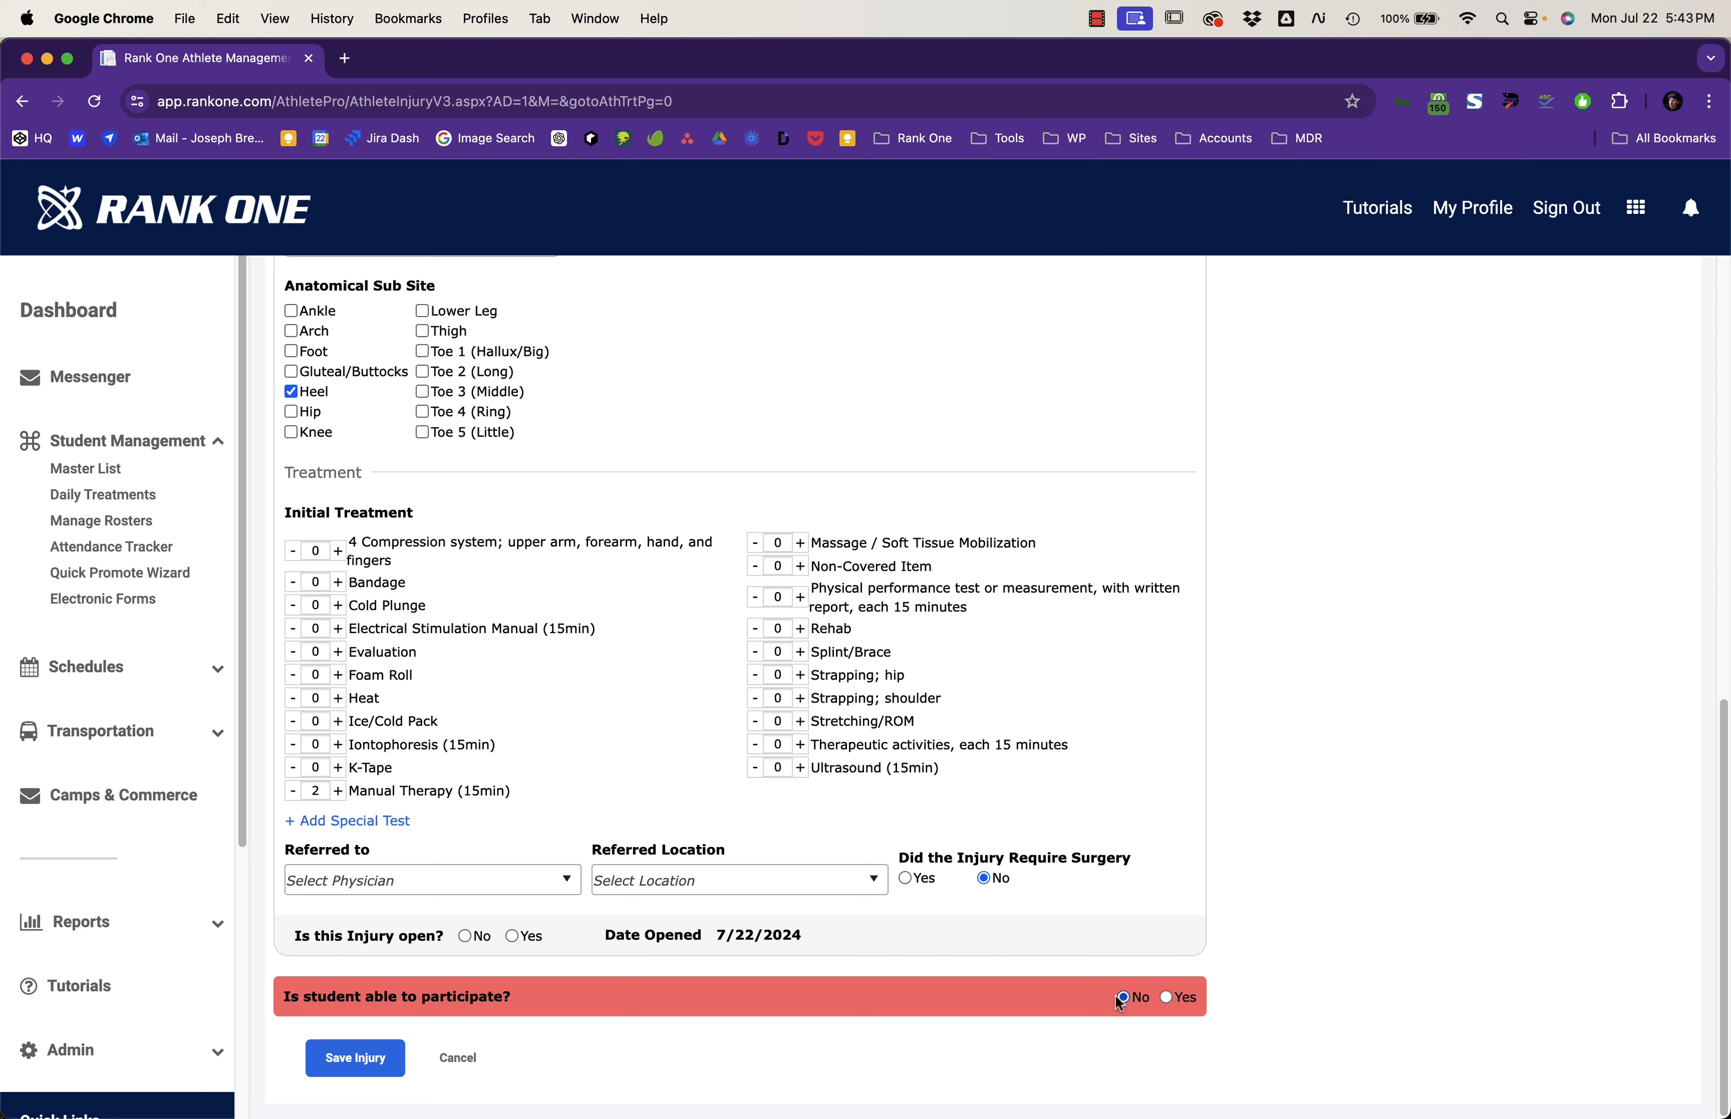
left_click(1178, 1007)
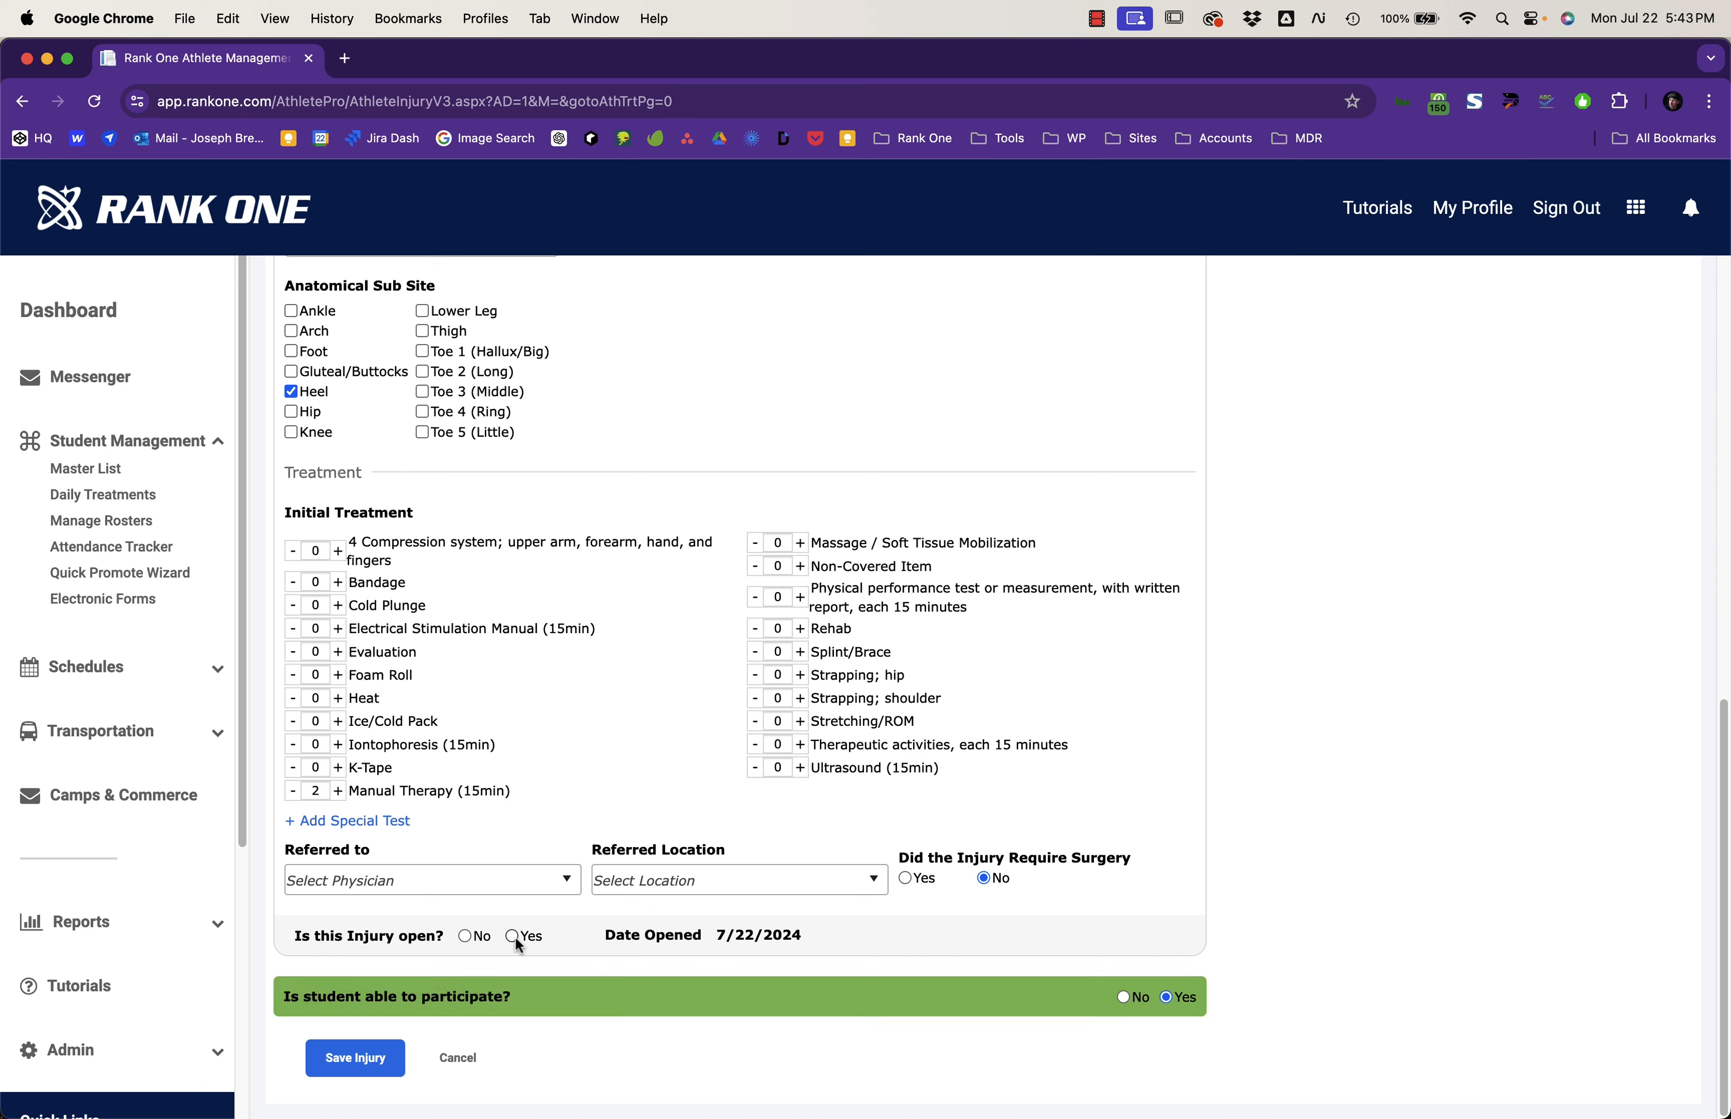
Step: Mark the heel injury as no longer open and save the injury
left_click(472, 938)
left_click(355, 1059)
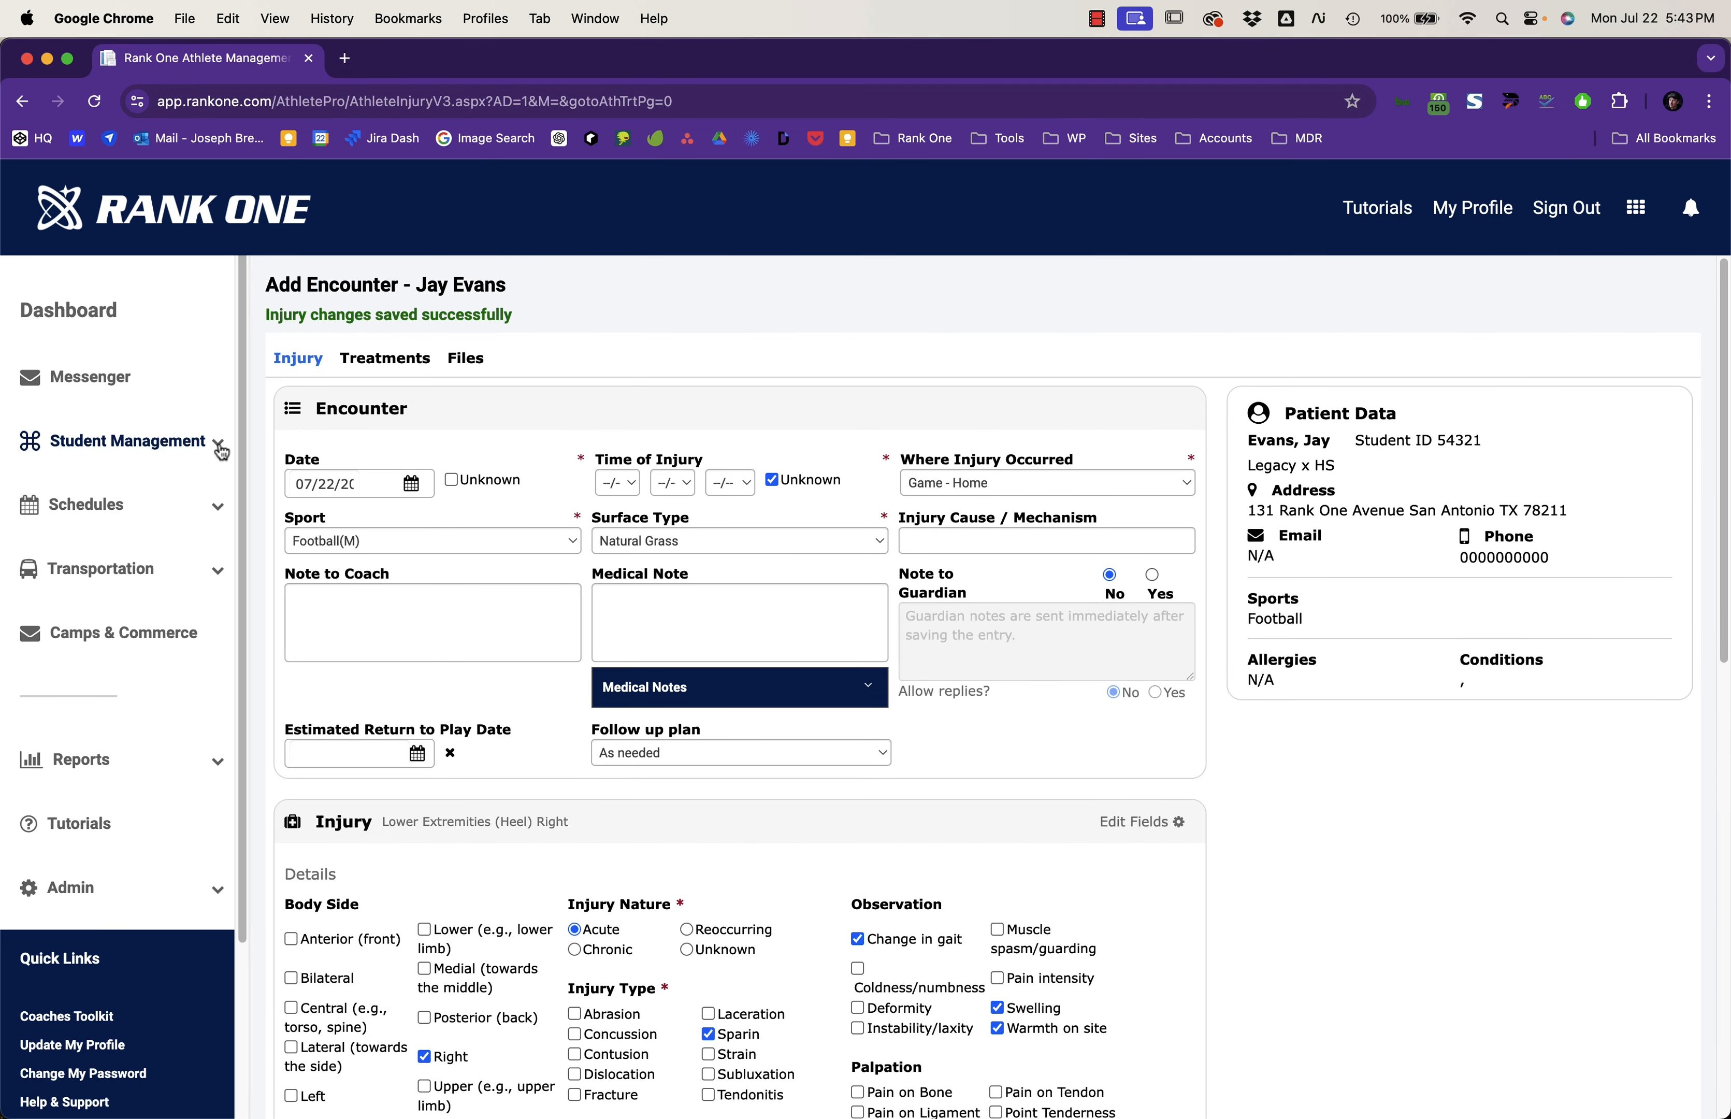
Step: Search the Master List for the injured student by first name and open the student's athlete profile
left_click(225, 450)
left_click(155, 474)
left_click(420, 395)
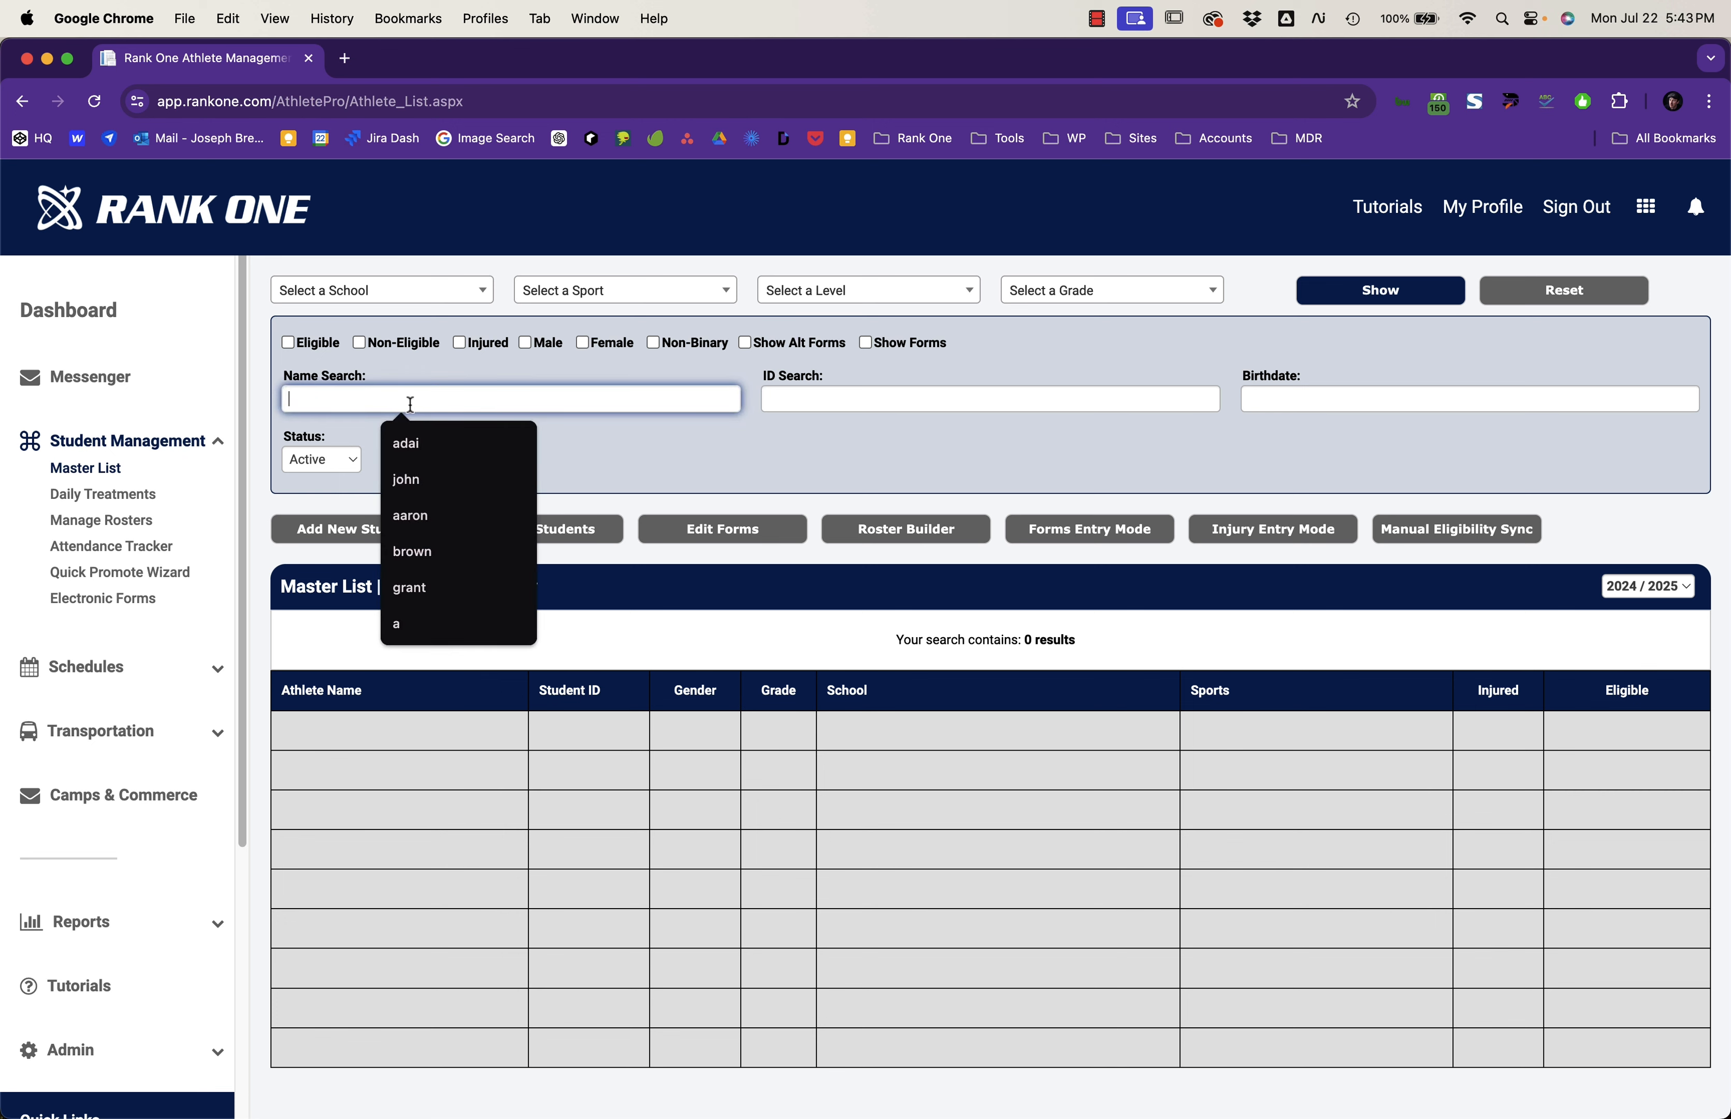
type("jay")
key("Return")
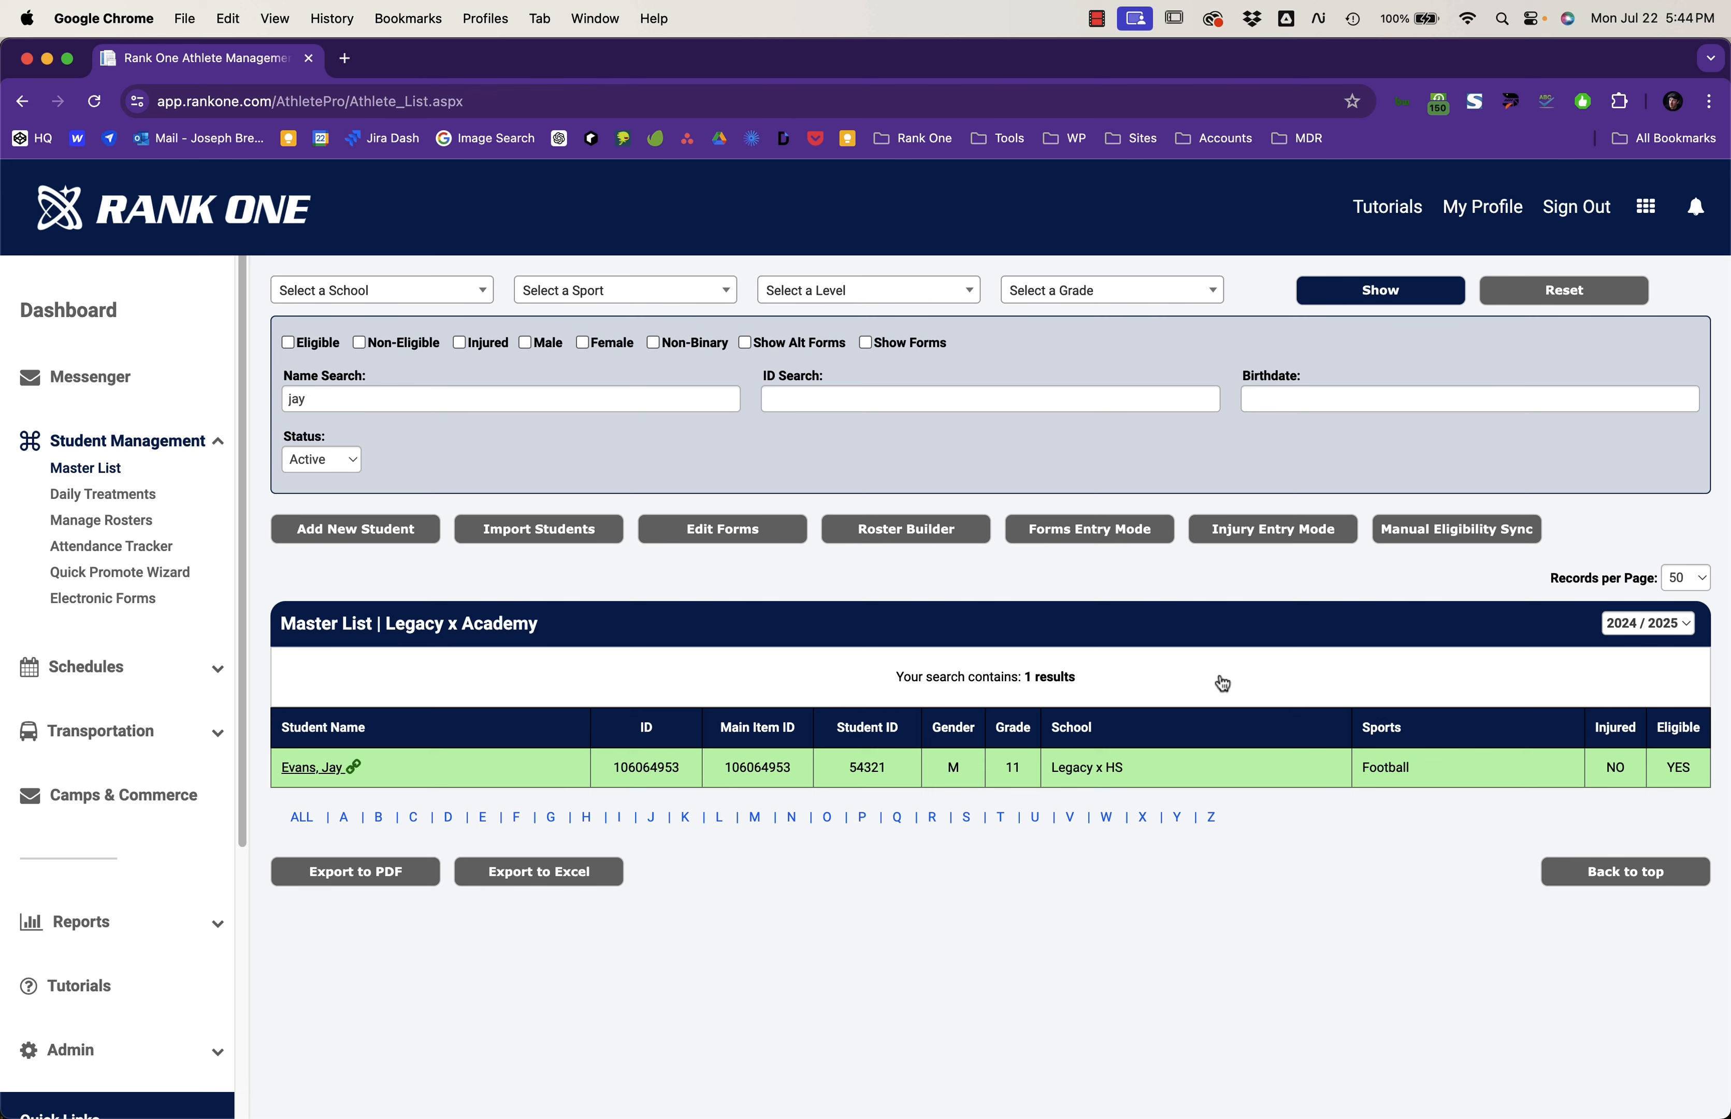
left_click(413, 769)
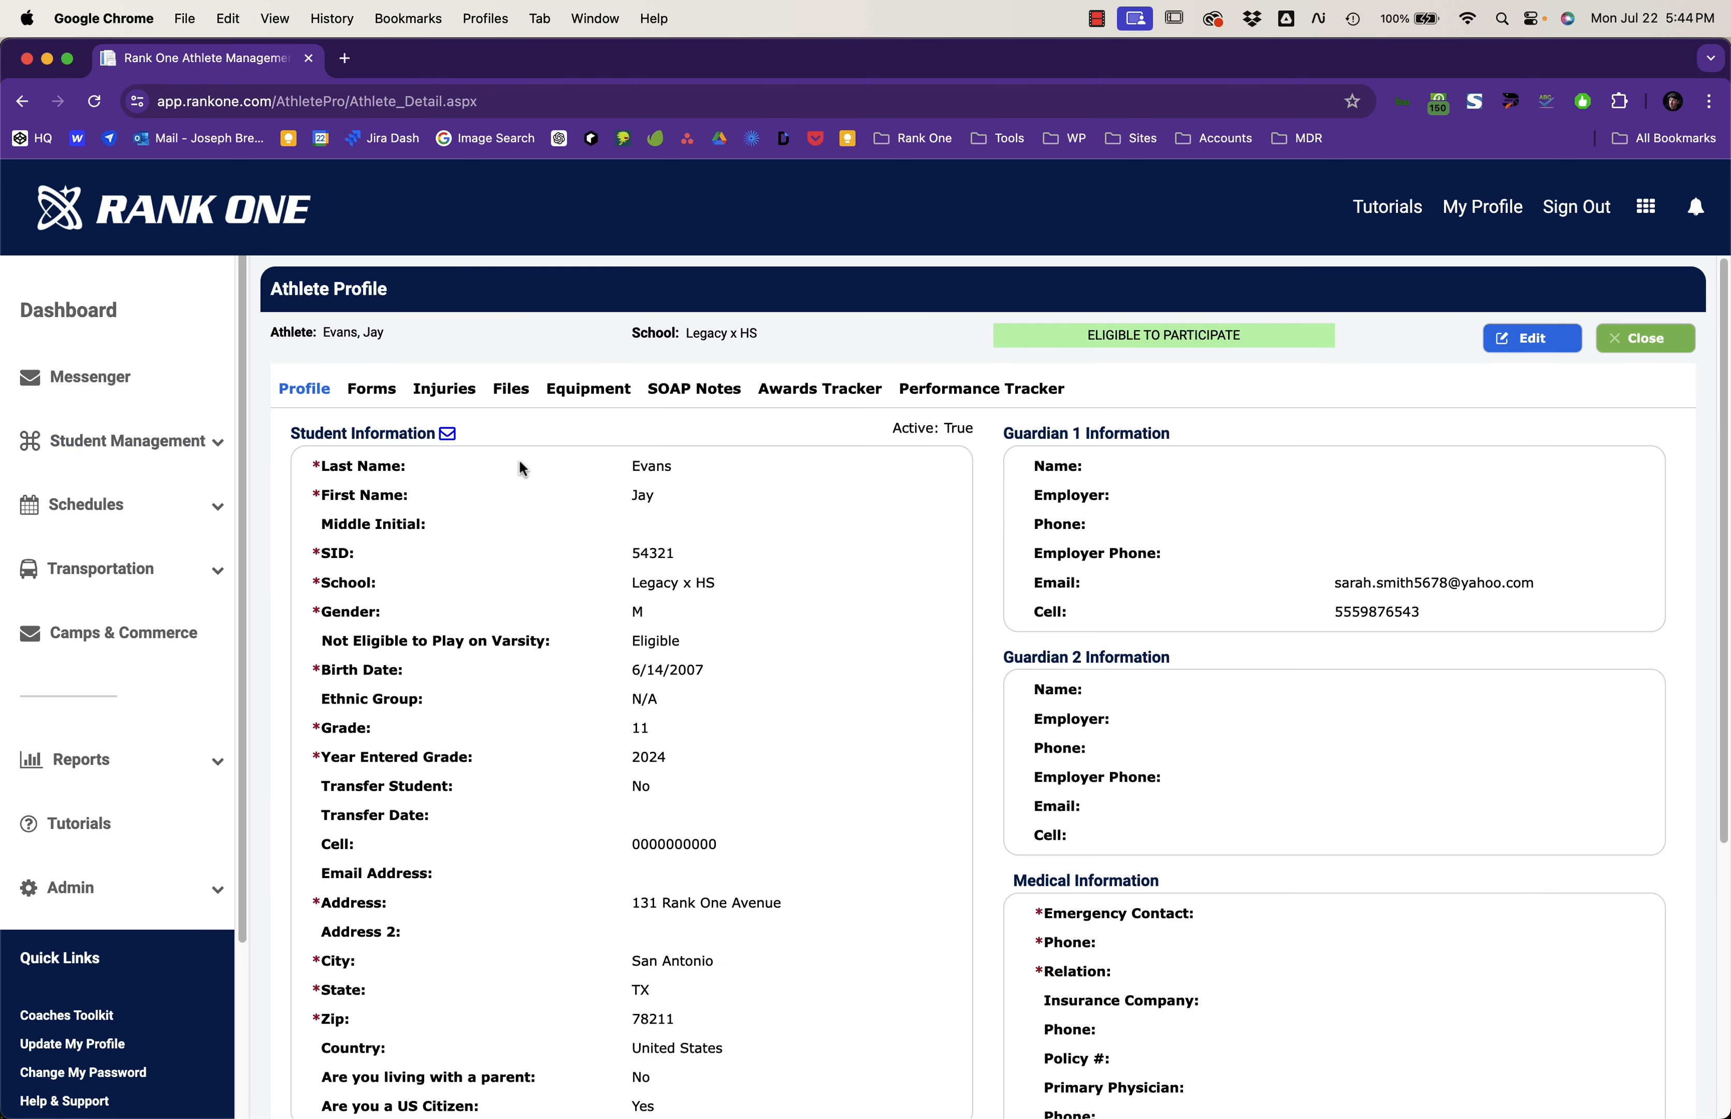
Step: Flag the student's profile with the note "be careful with the left foot. Recent heel injury." and save the profile
left_click(1532, 337)
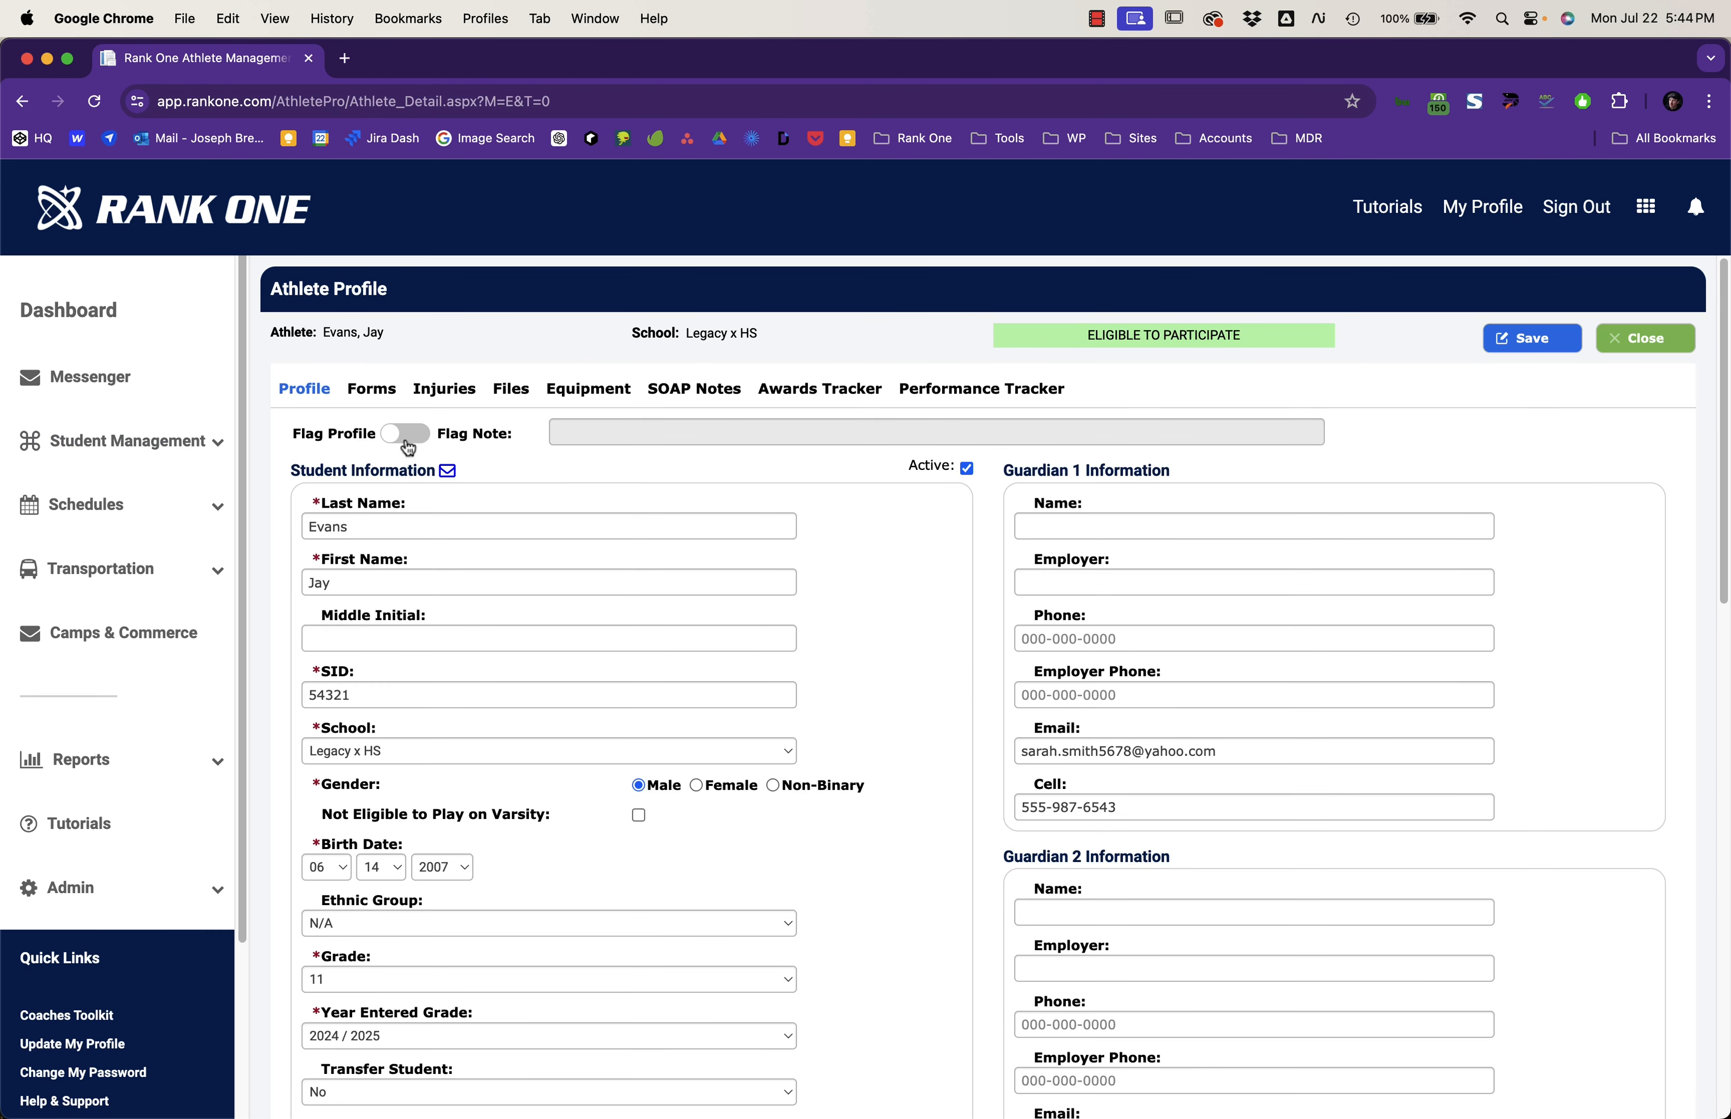
left_click(407, 434)
left_click(628, 431)
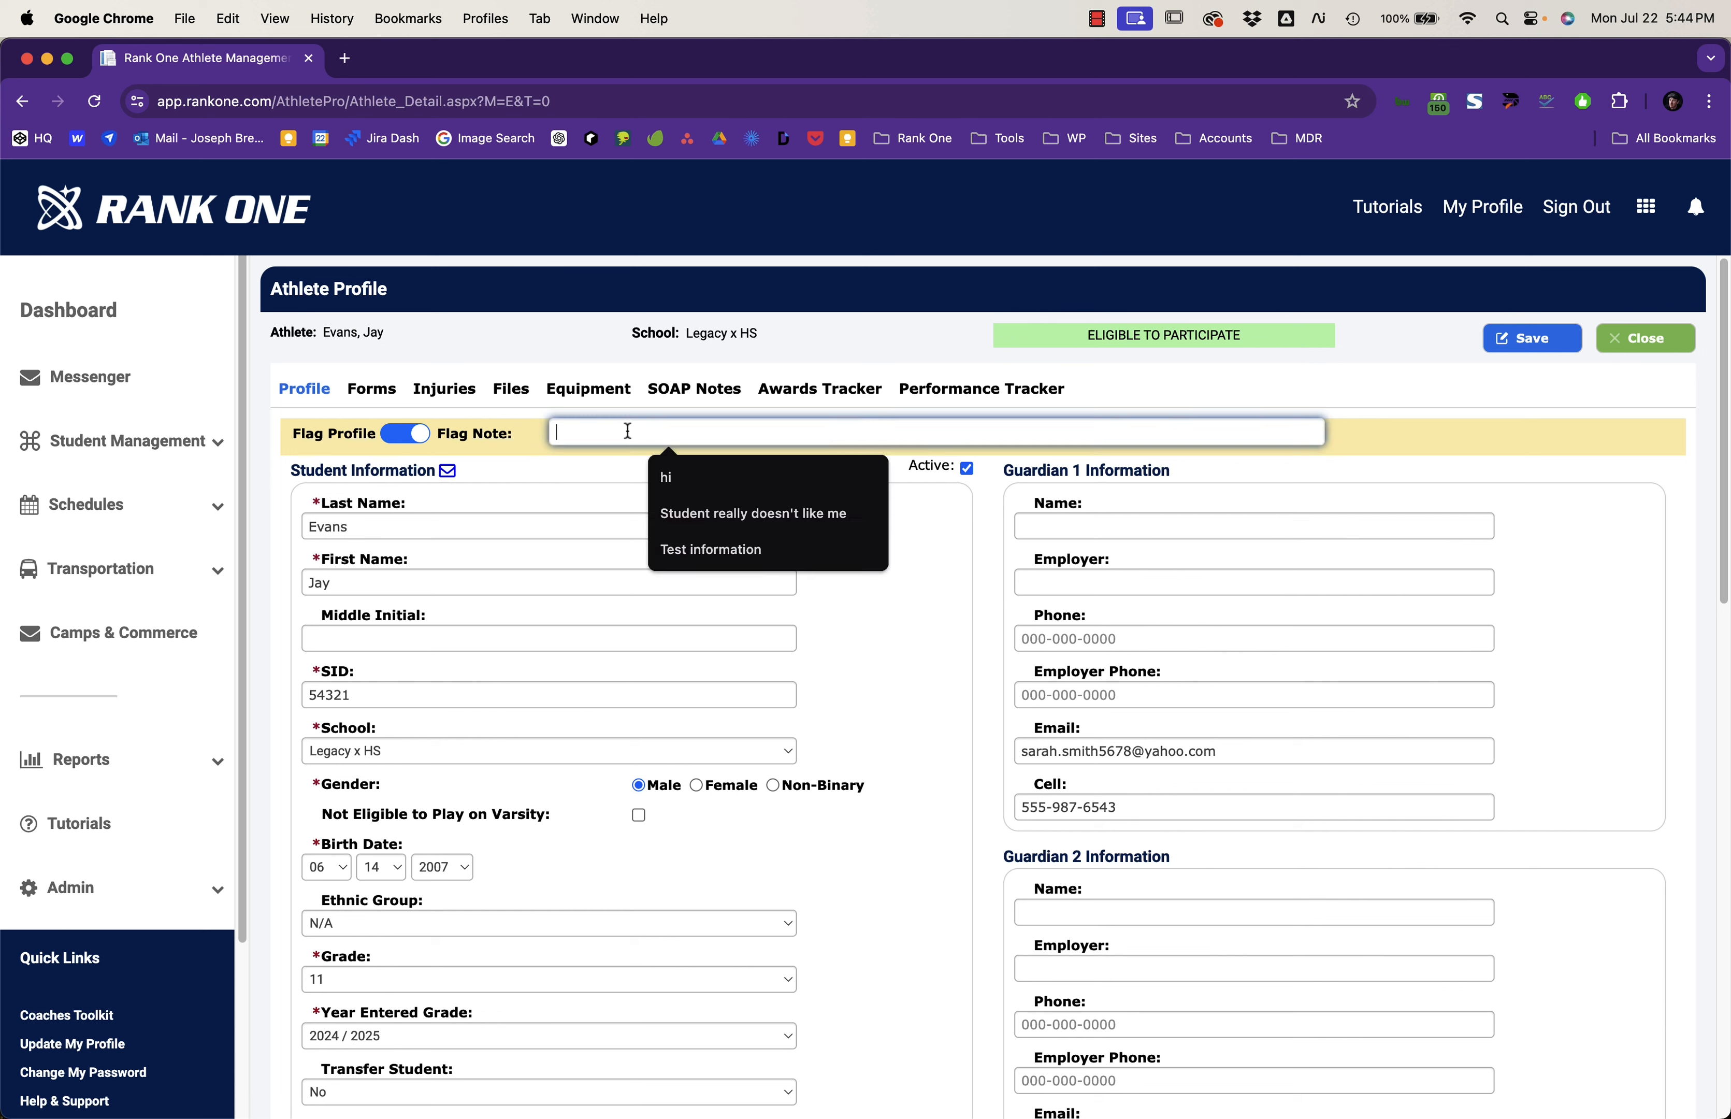
type("be")
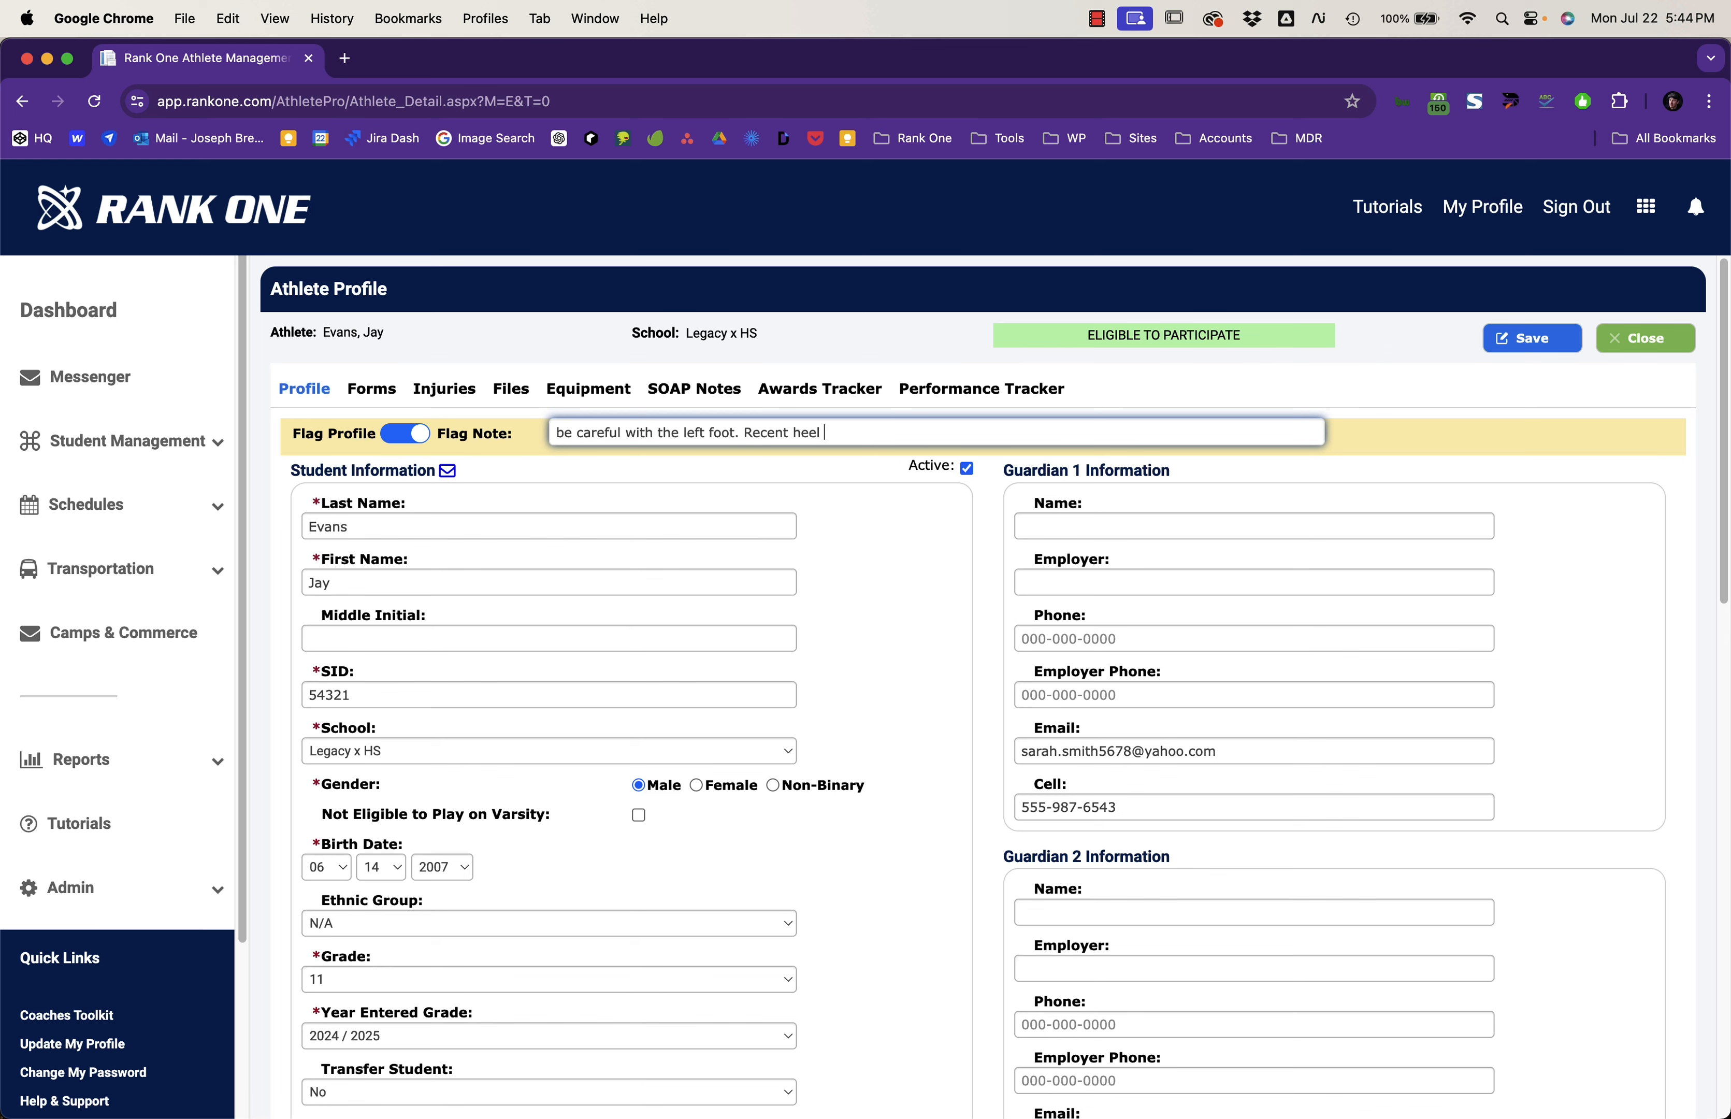
type("ury.")
left_click(1527, 340)
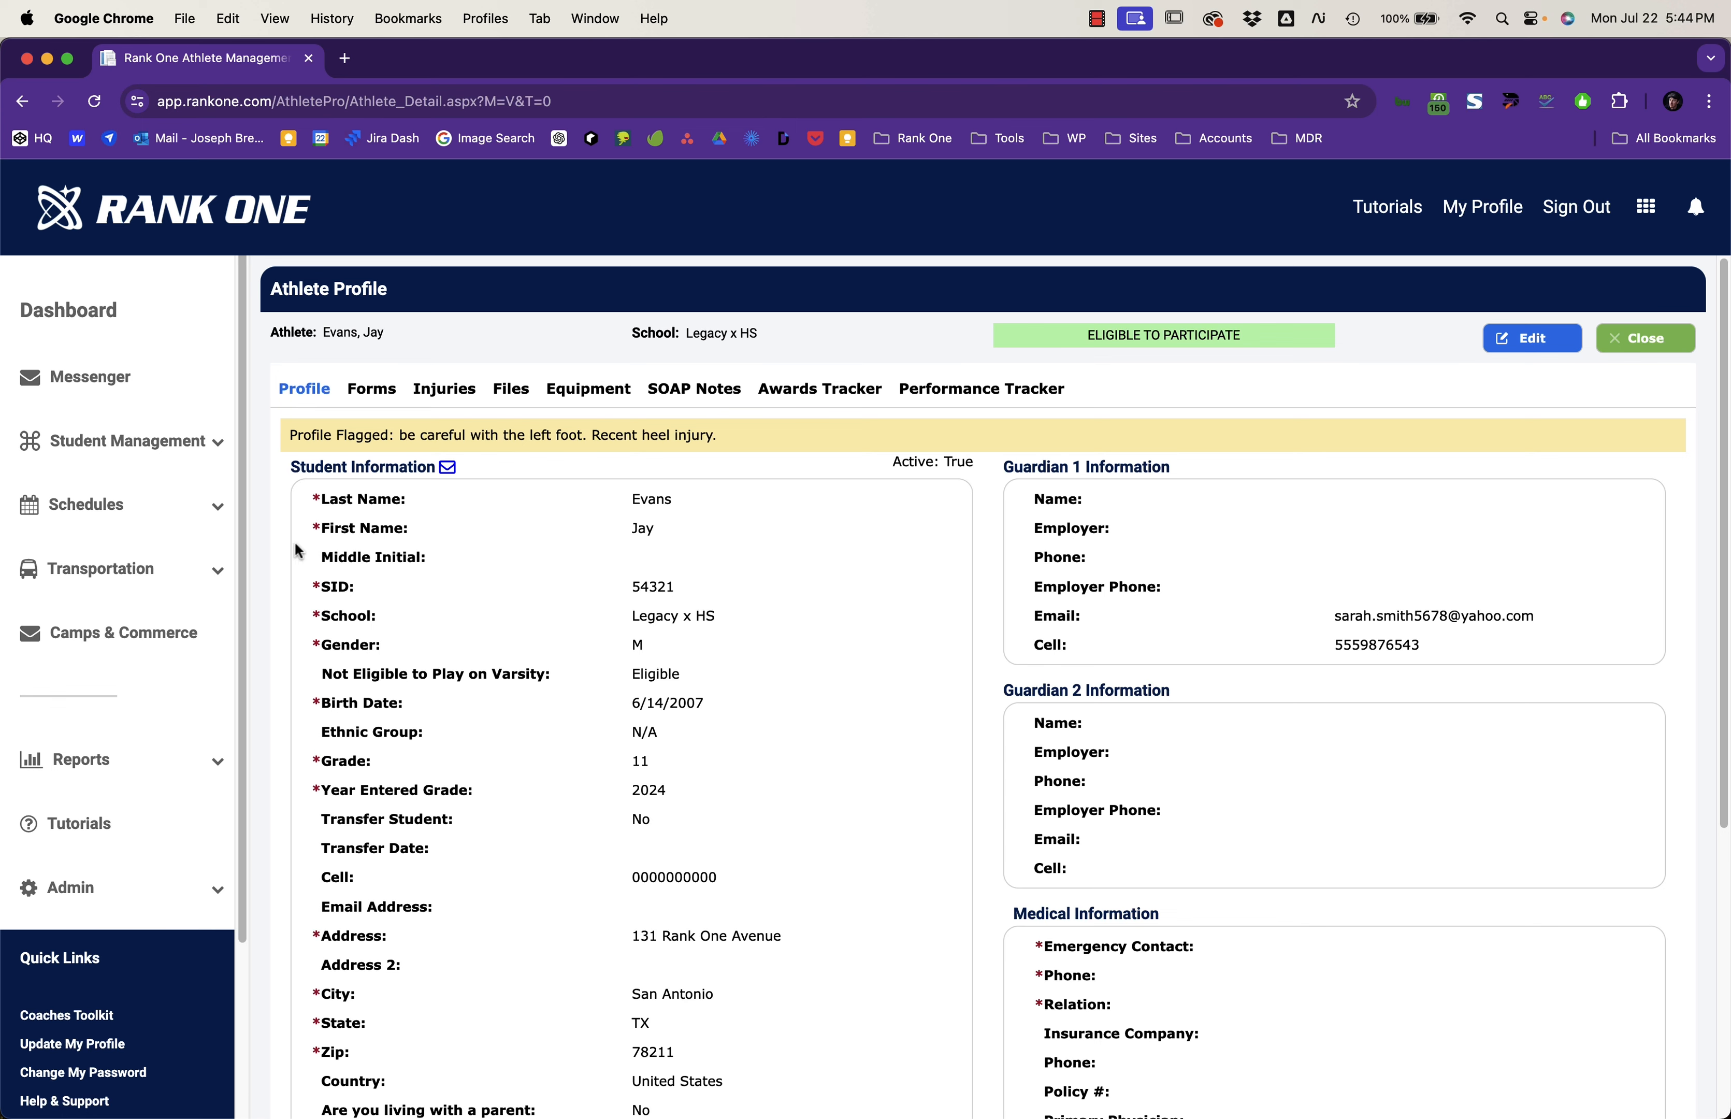
Step: Return to the Master List and search for the flagged student by first name
left_click(227, 441)
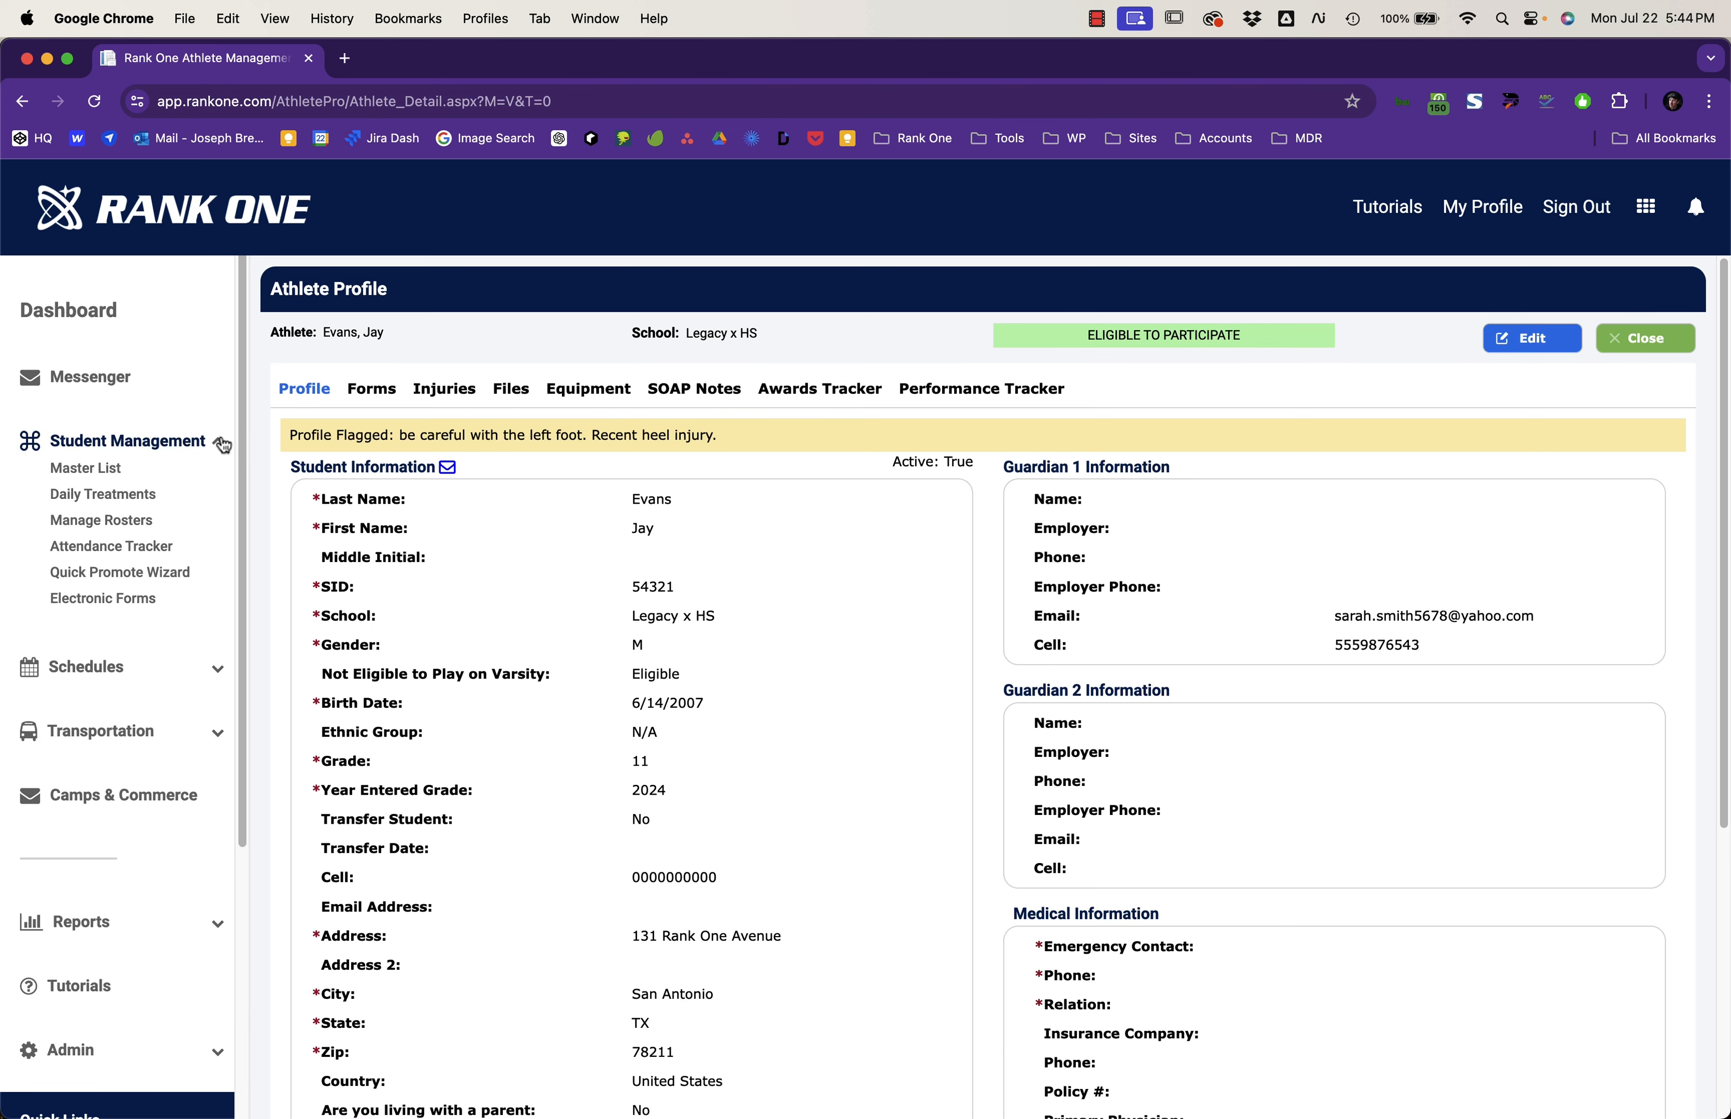
left_click(115, 471)
left_click(379, 404)
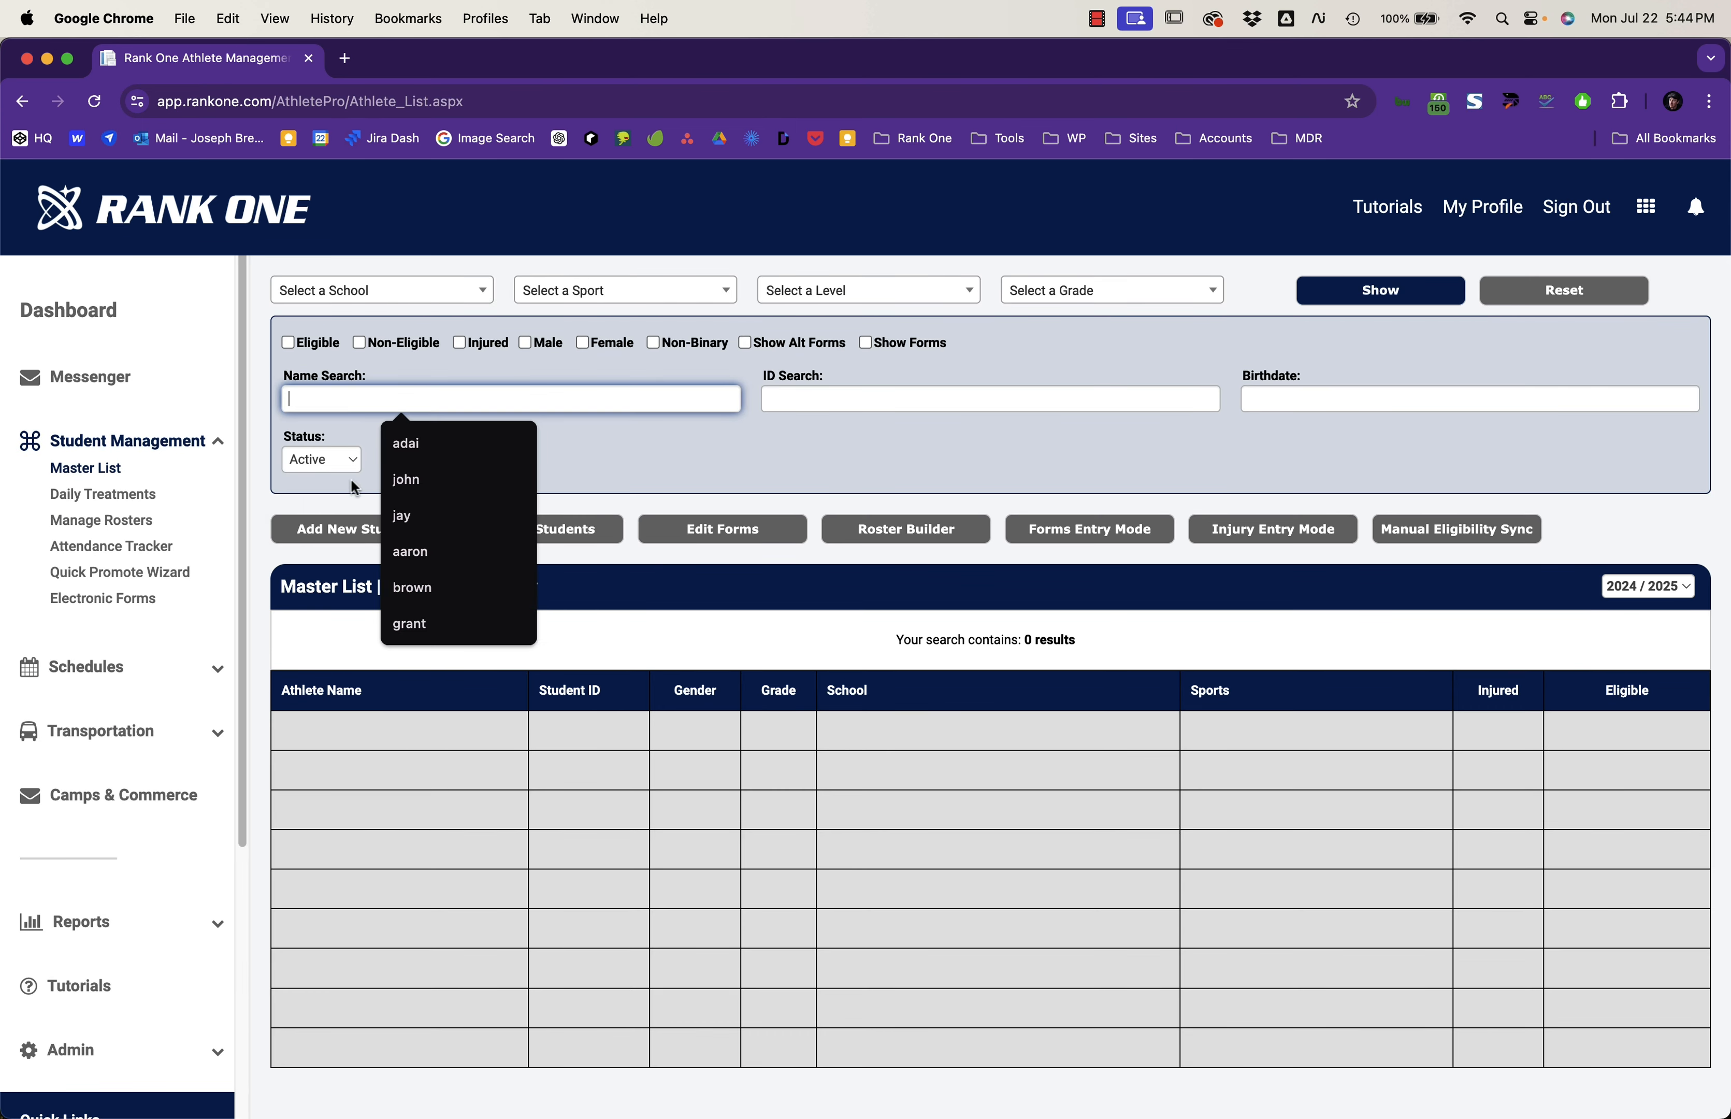
type("jay")
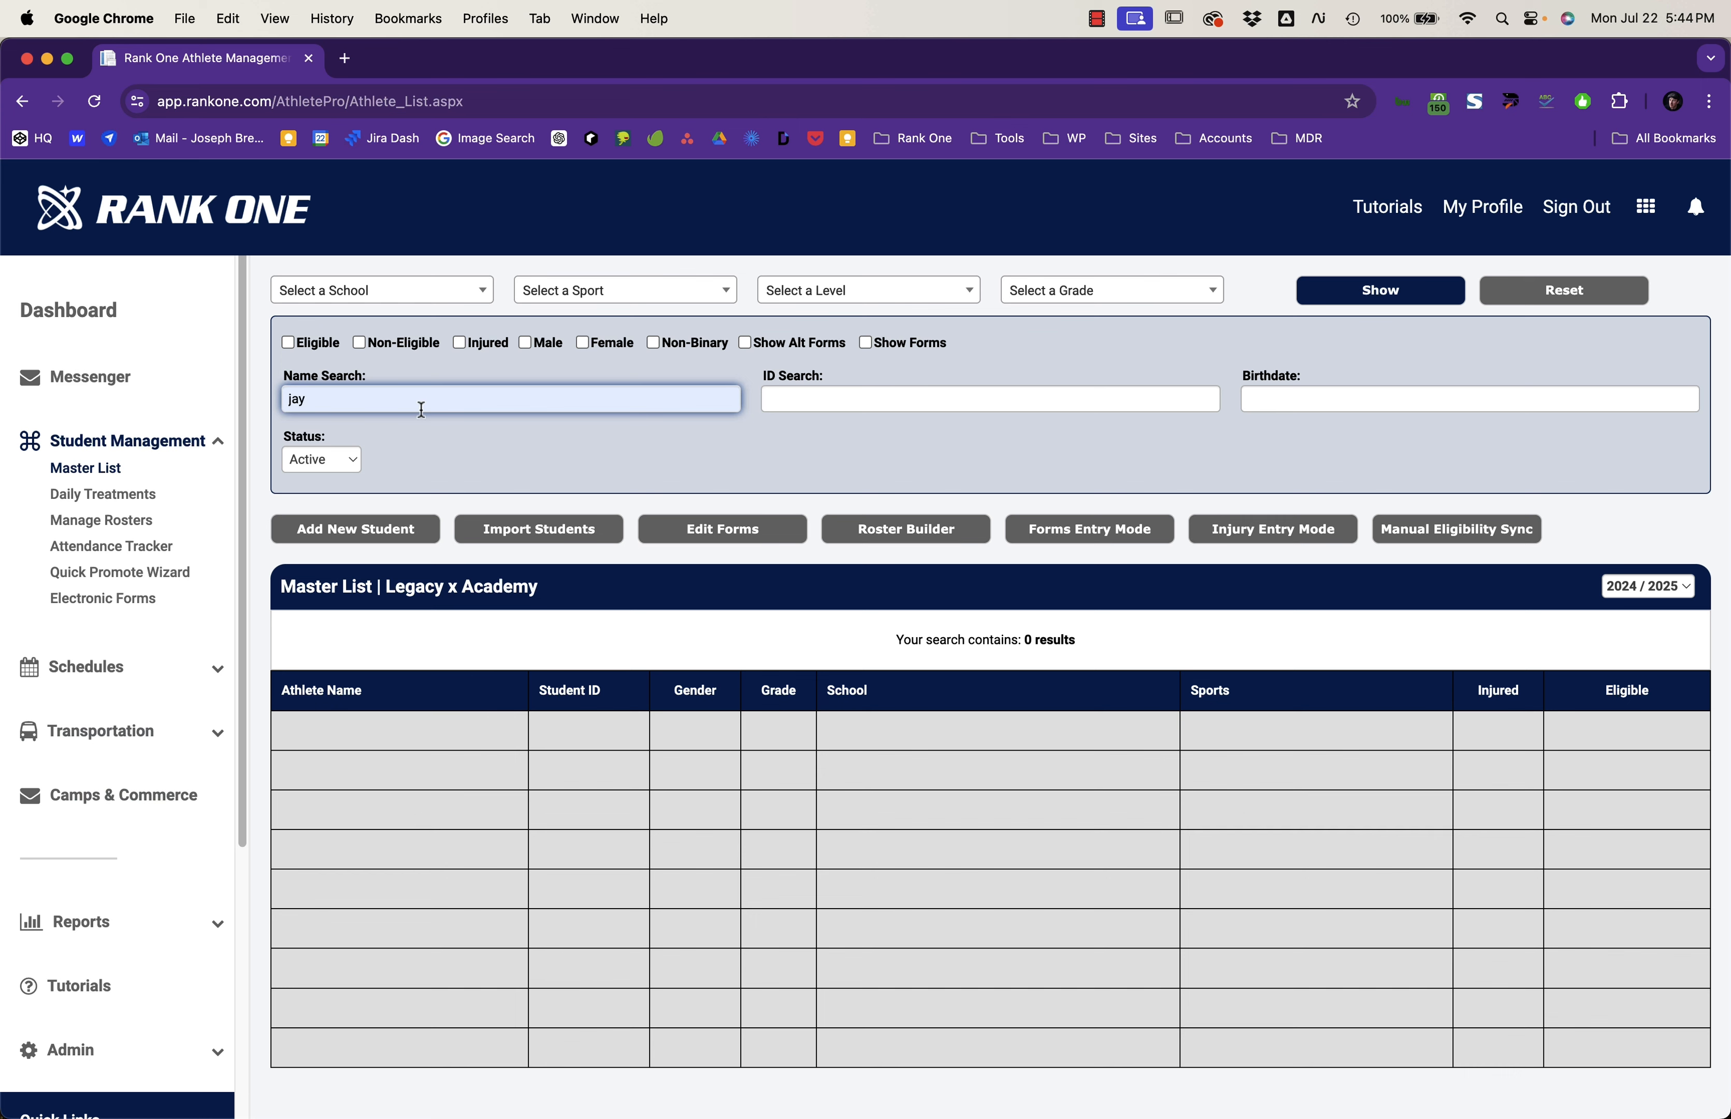
key("Return")
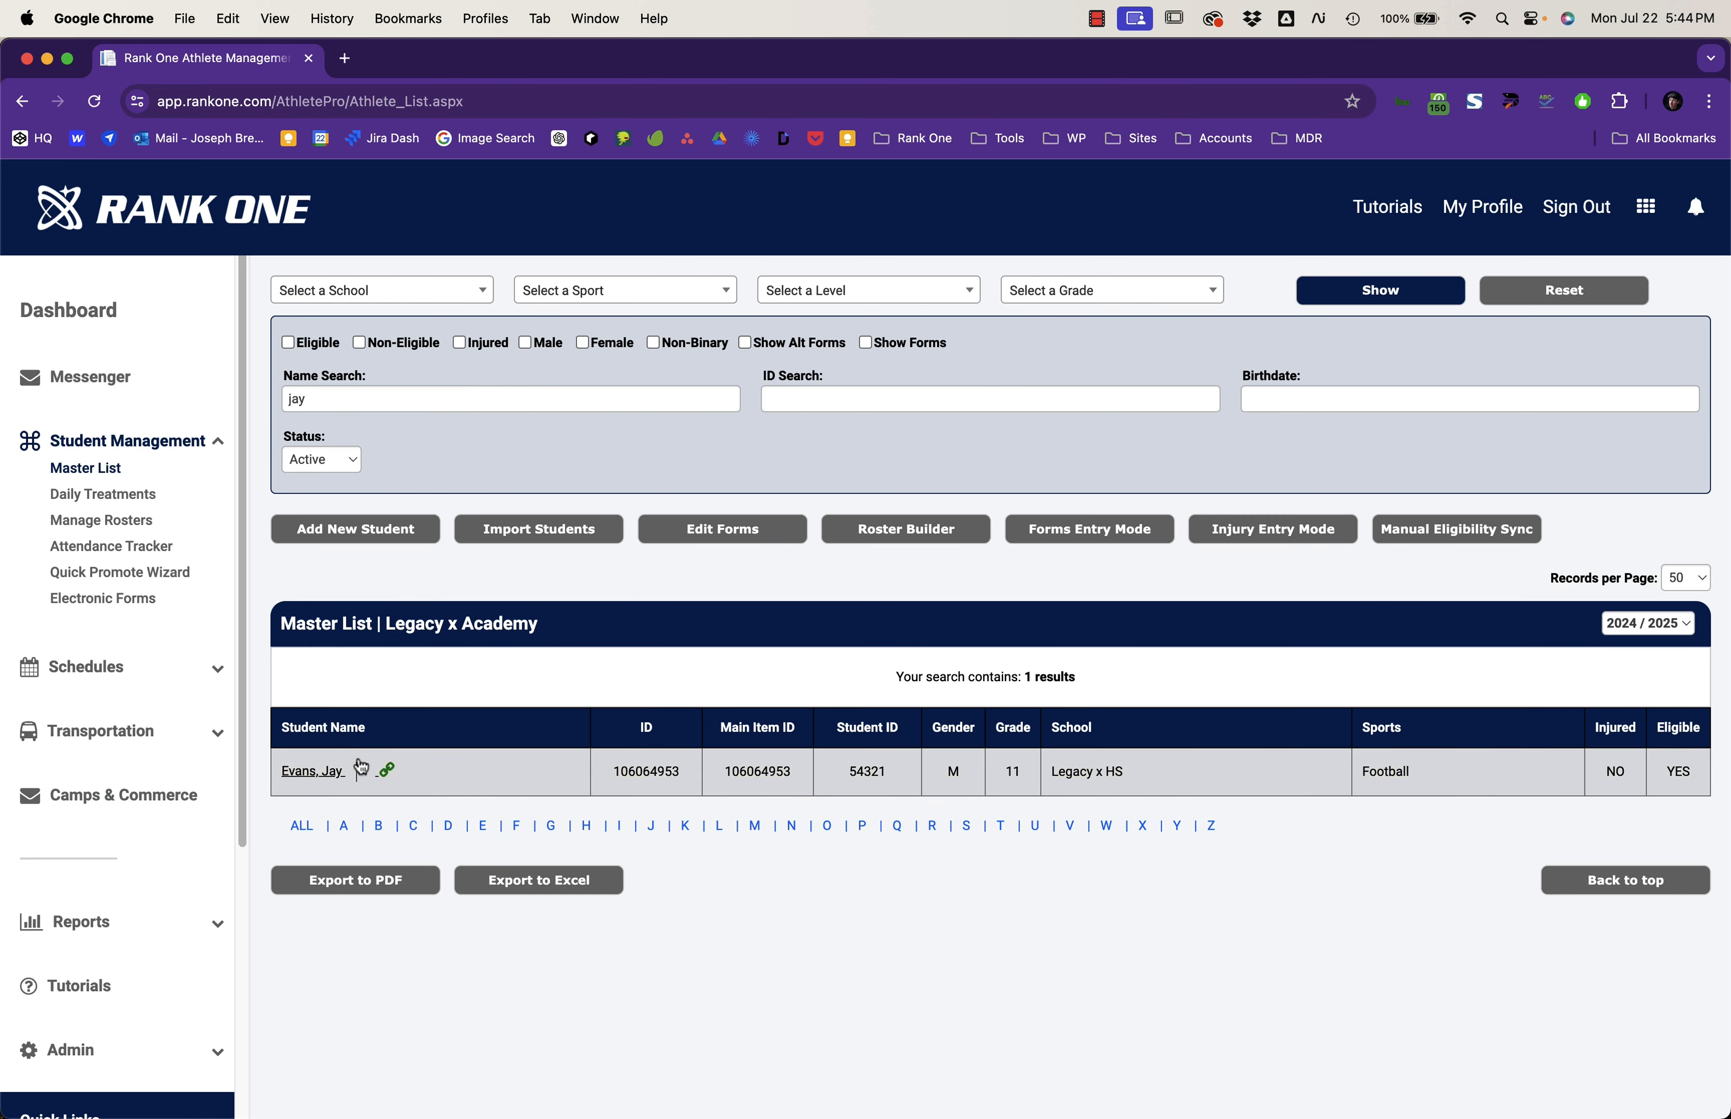
mouse_move(365, 772)
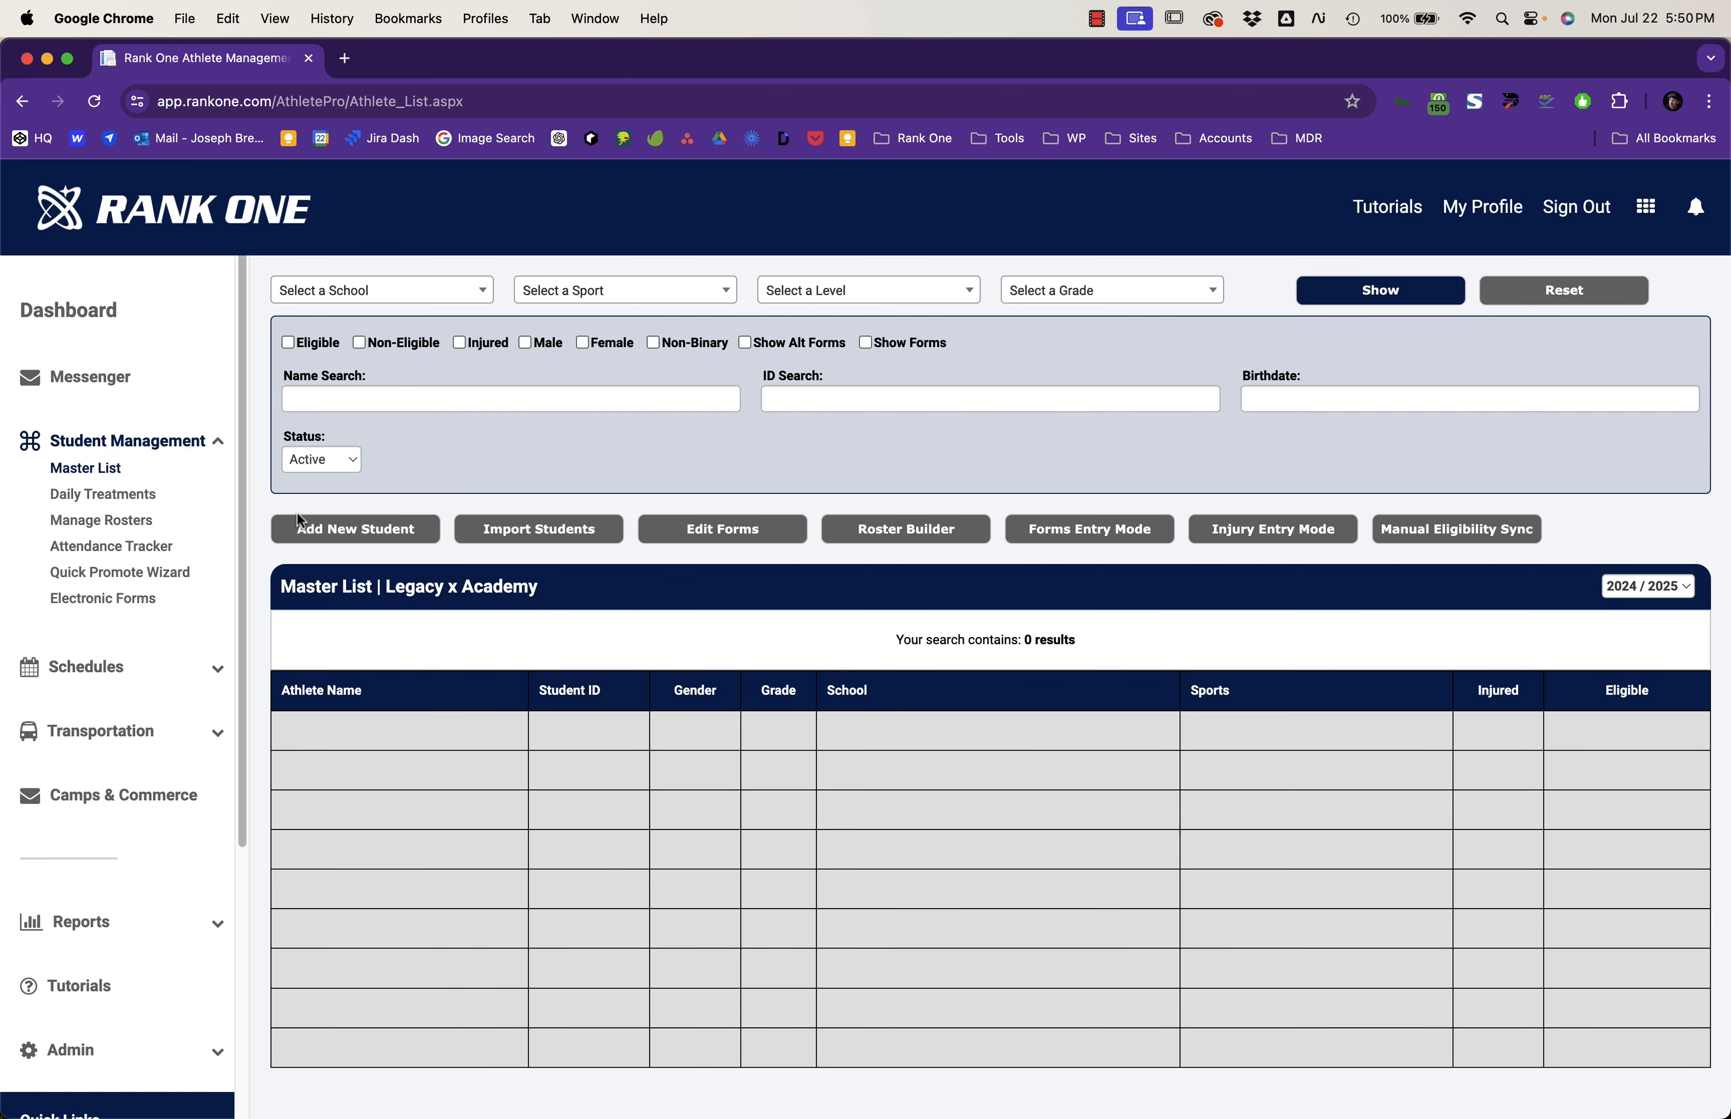
Step: Start a new treatment entry from Daily Treatments for the student, found by athlete name
left_click(142, 494)
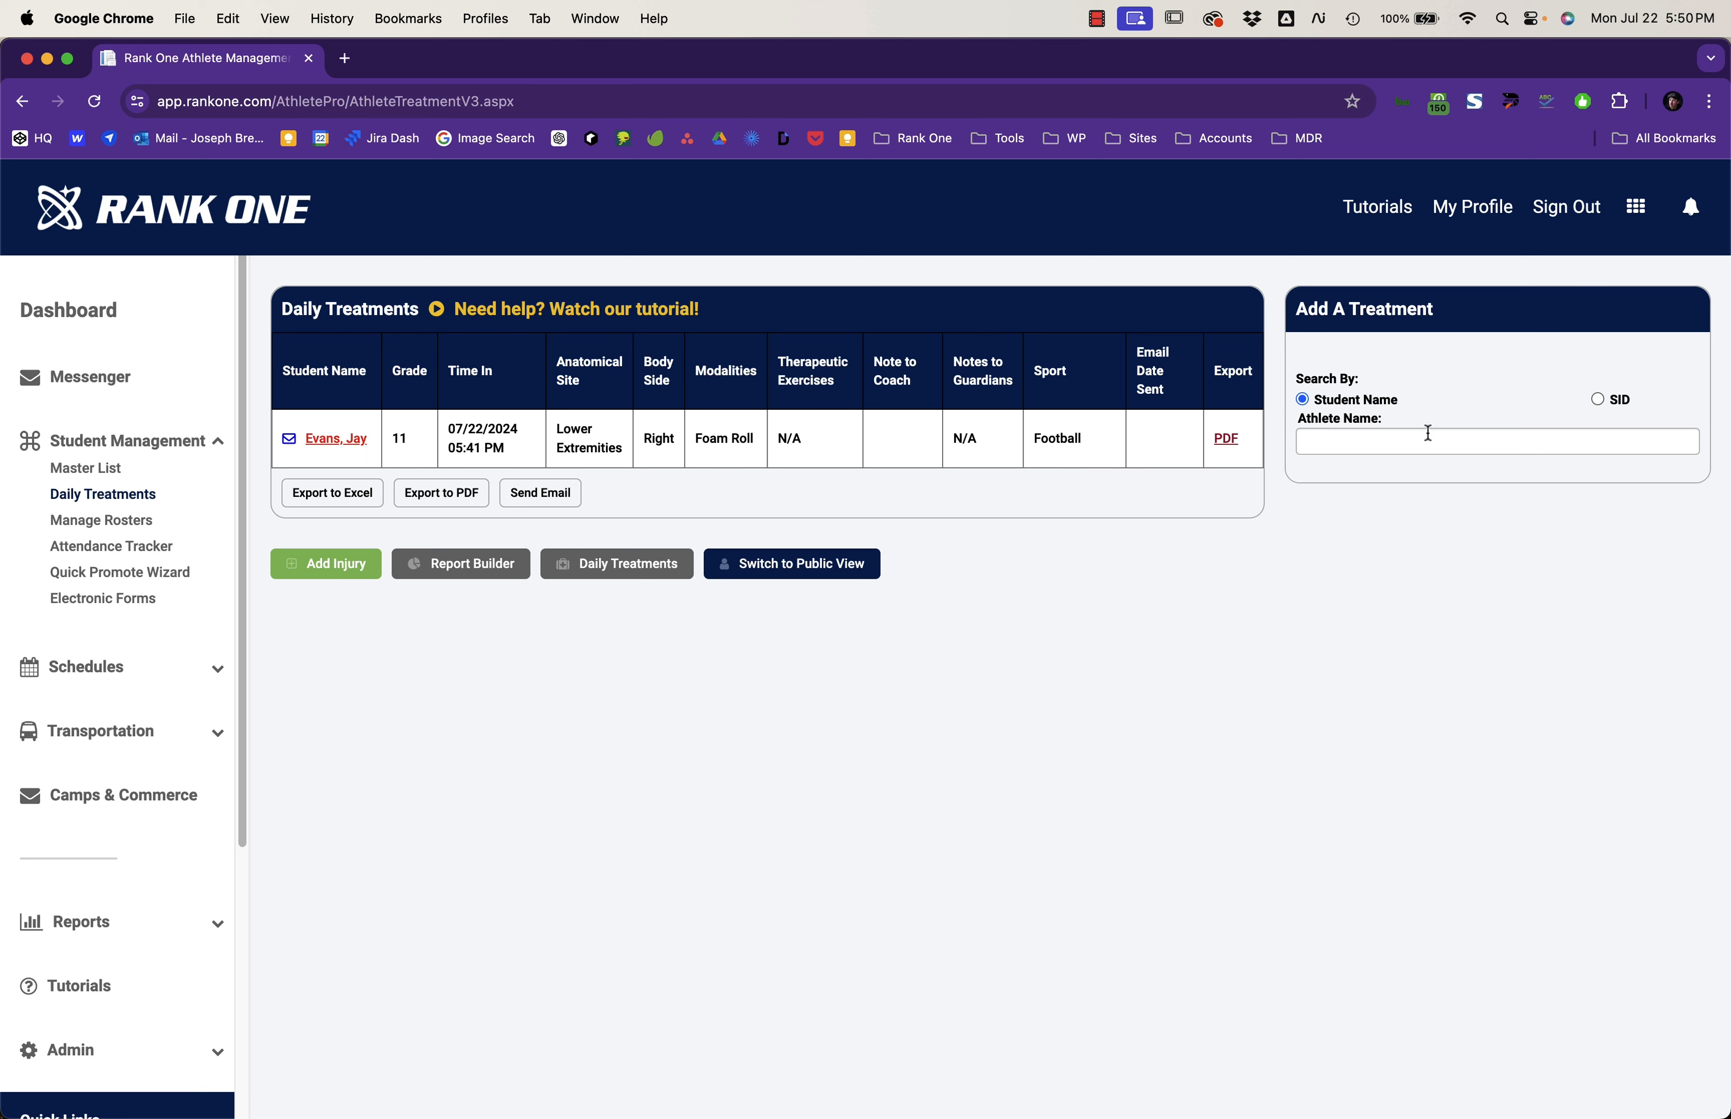
left_click(1387, 441)
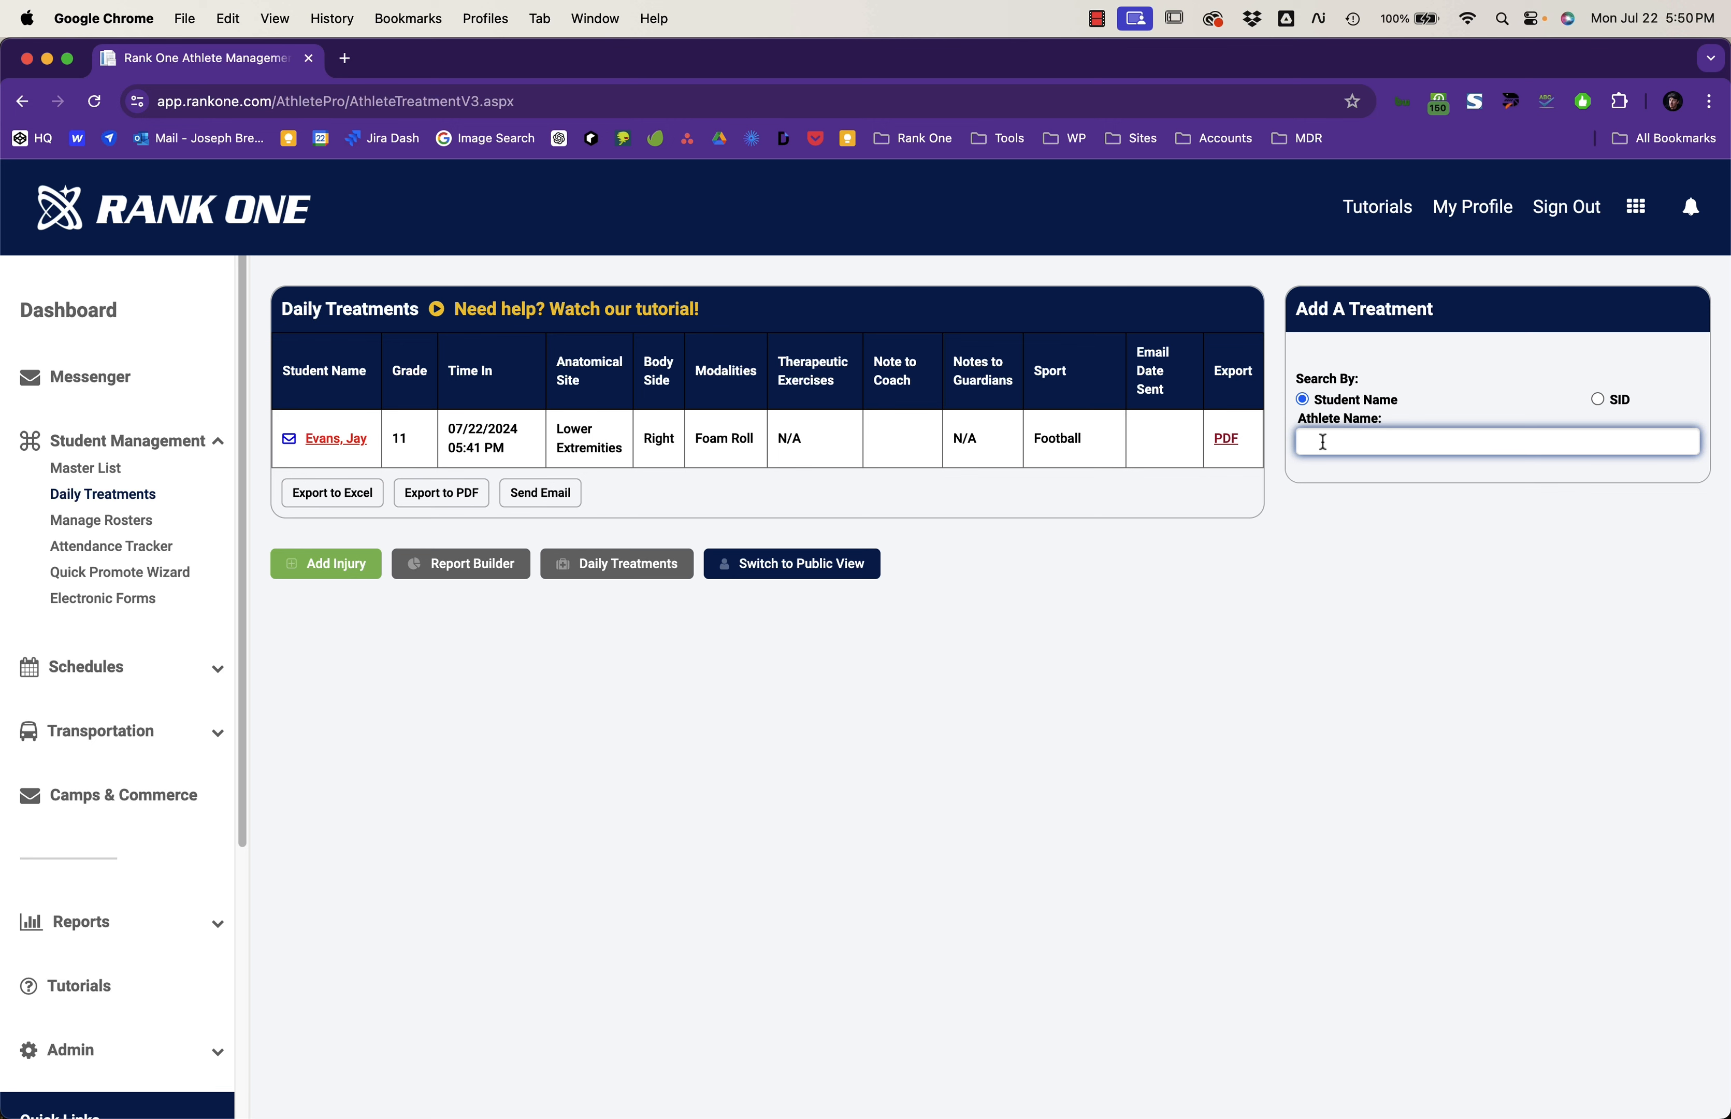
type("j")
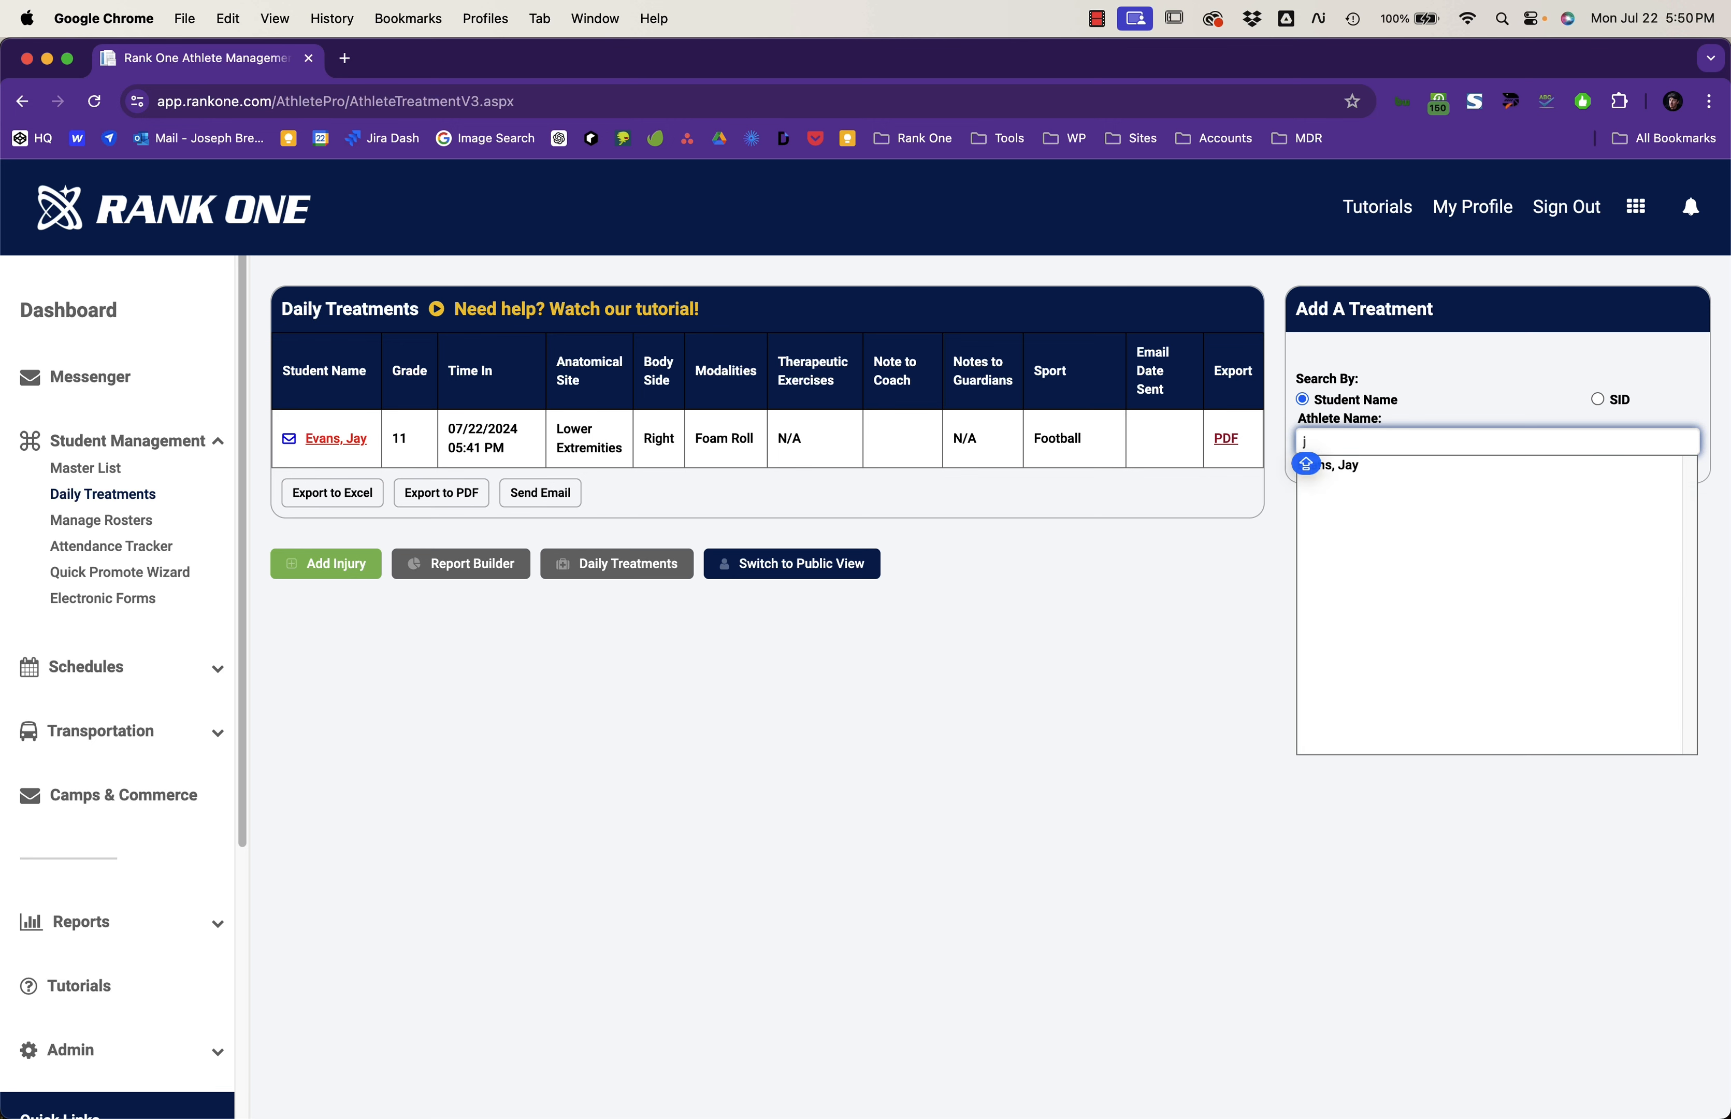
left_click(1344, 465)
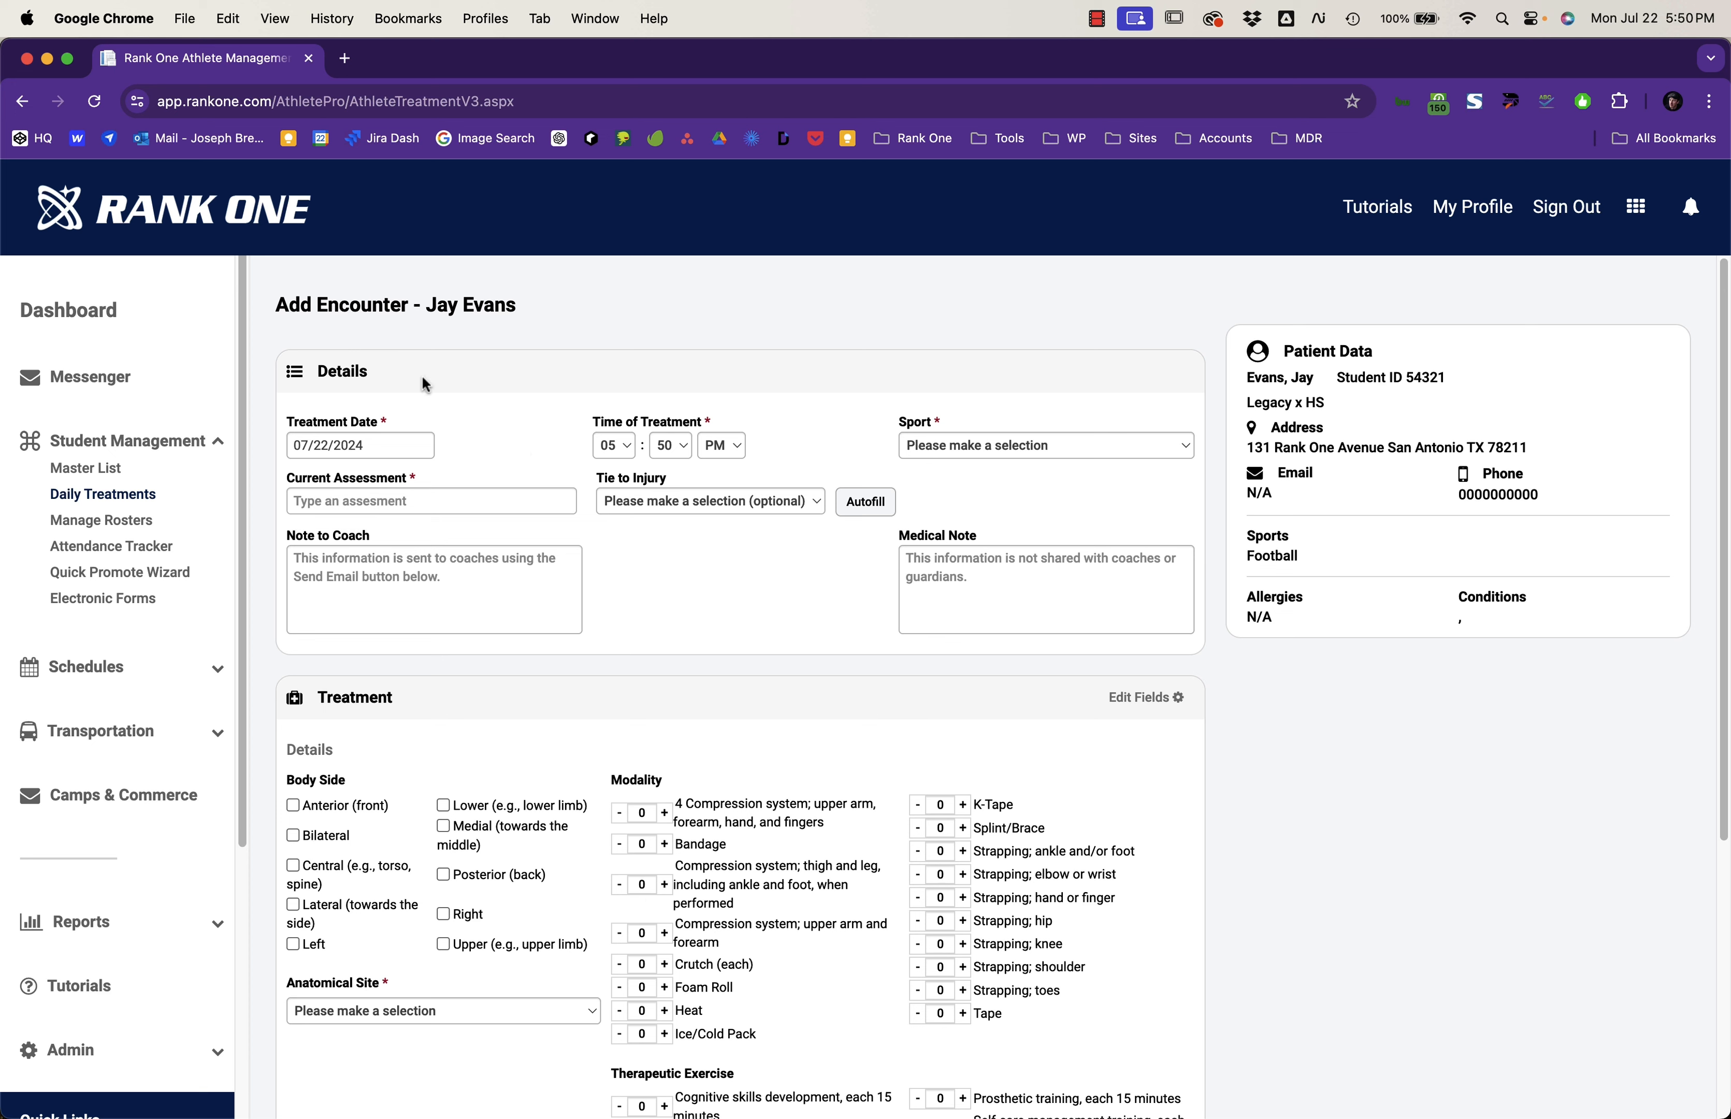
Step: Tie the treatment to the Lower Extremities (Heel) Right injury and autofill its details
left_click(781, 509)
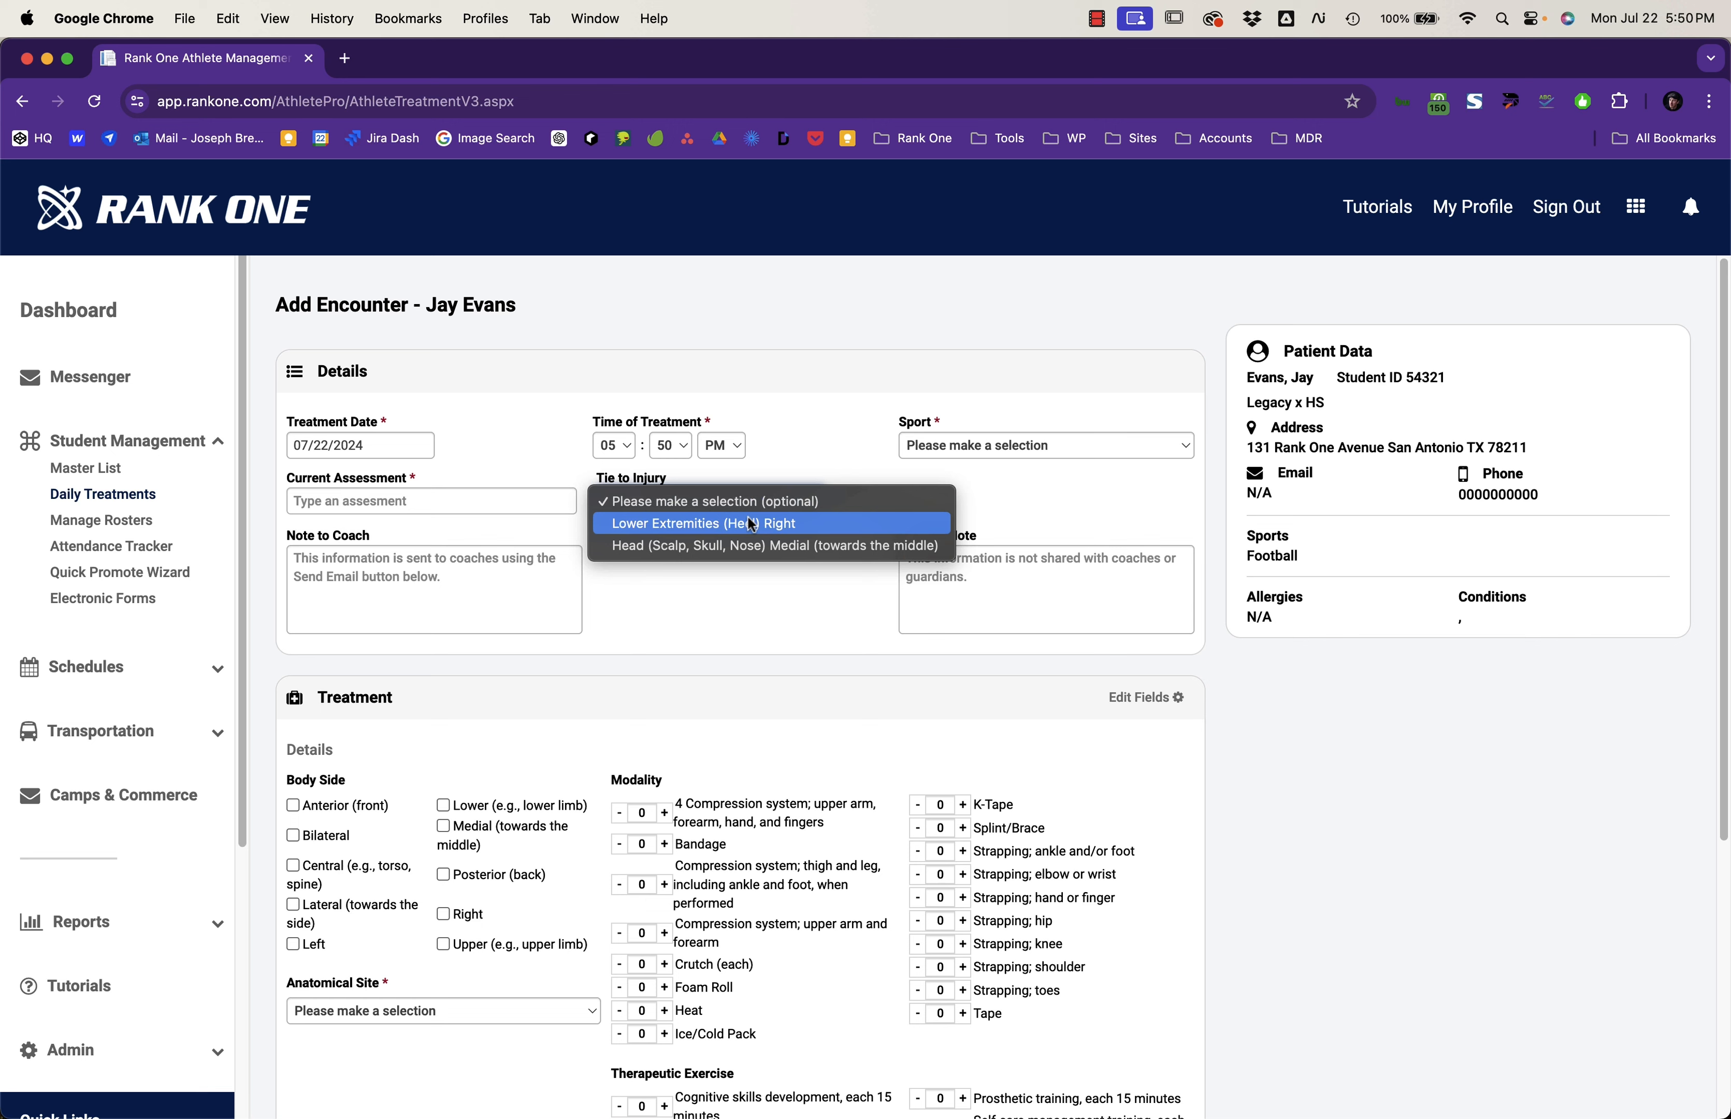
left_click(761, 521)
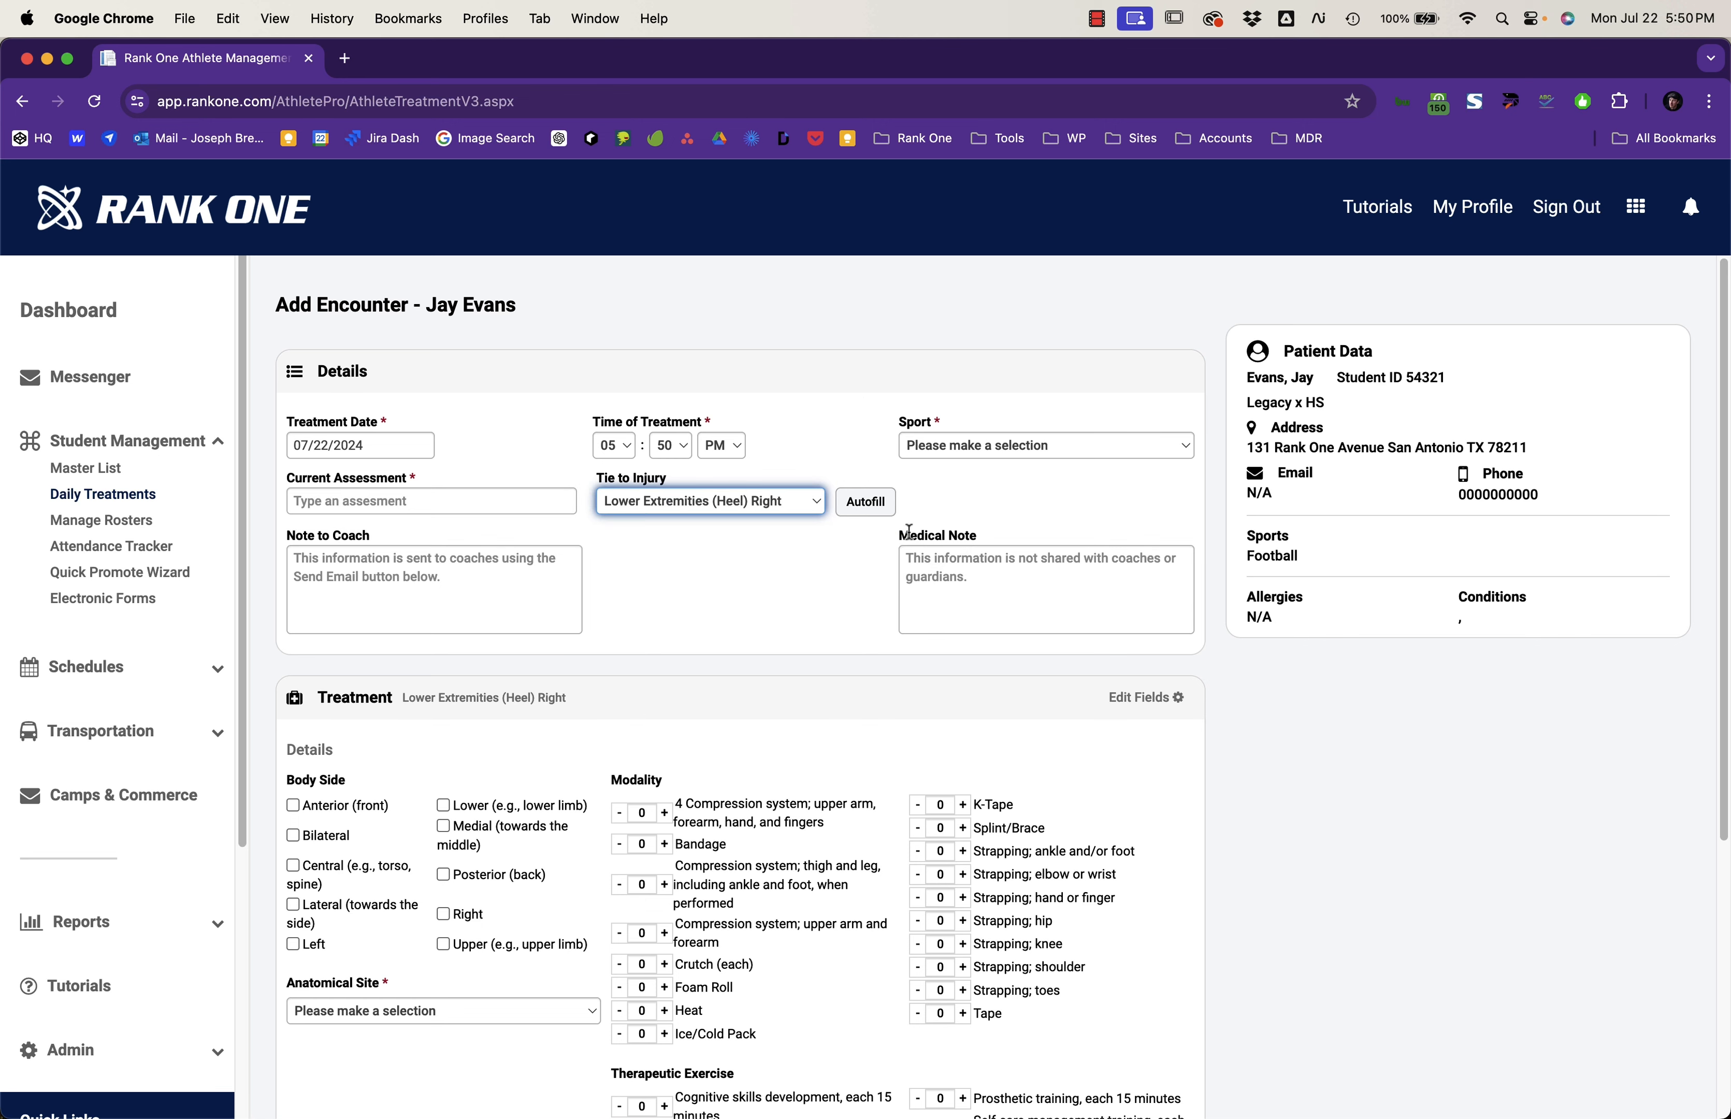
left_click(881, 509)
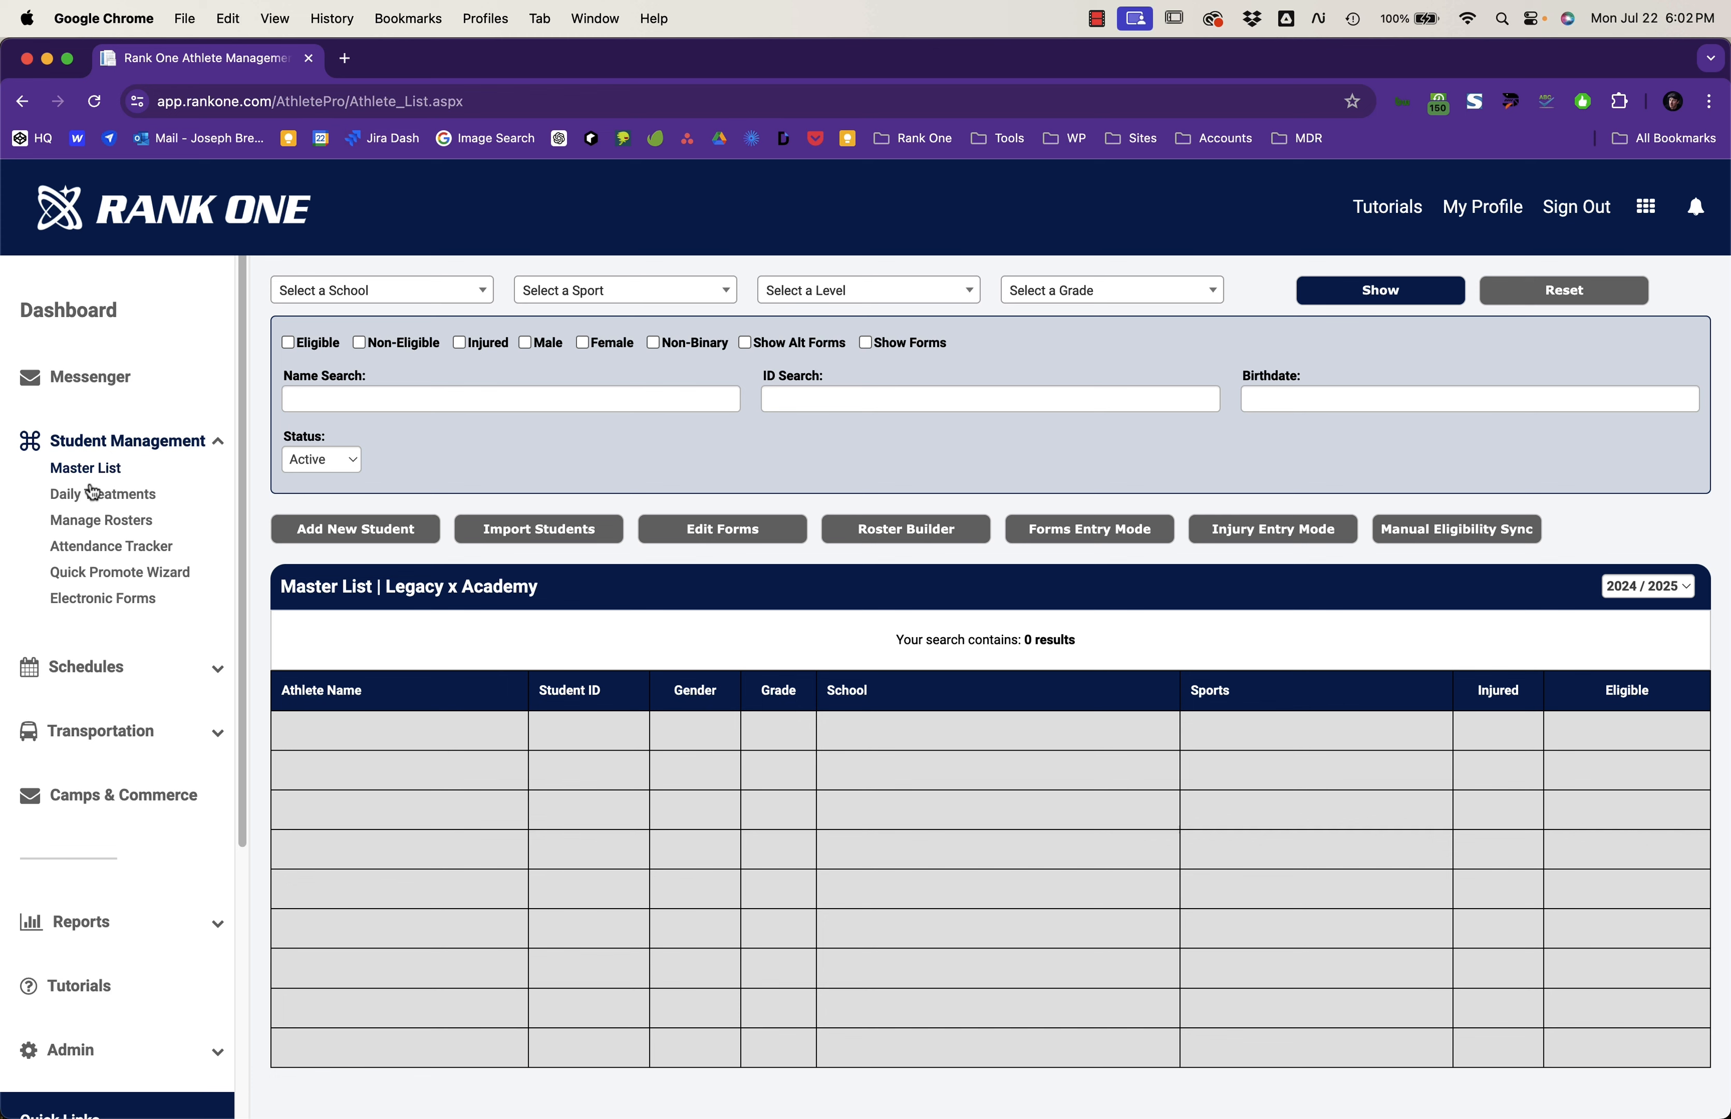
Step: Search the electronic forms of all schools for Physical Upload Form submissions with the status Pending Approval
left_click(152, 611)
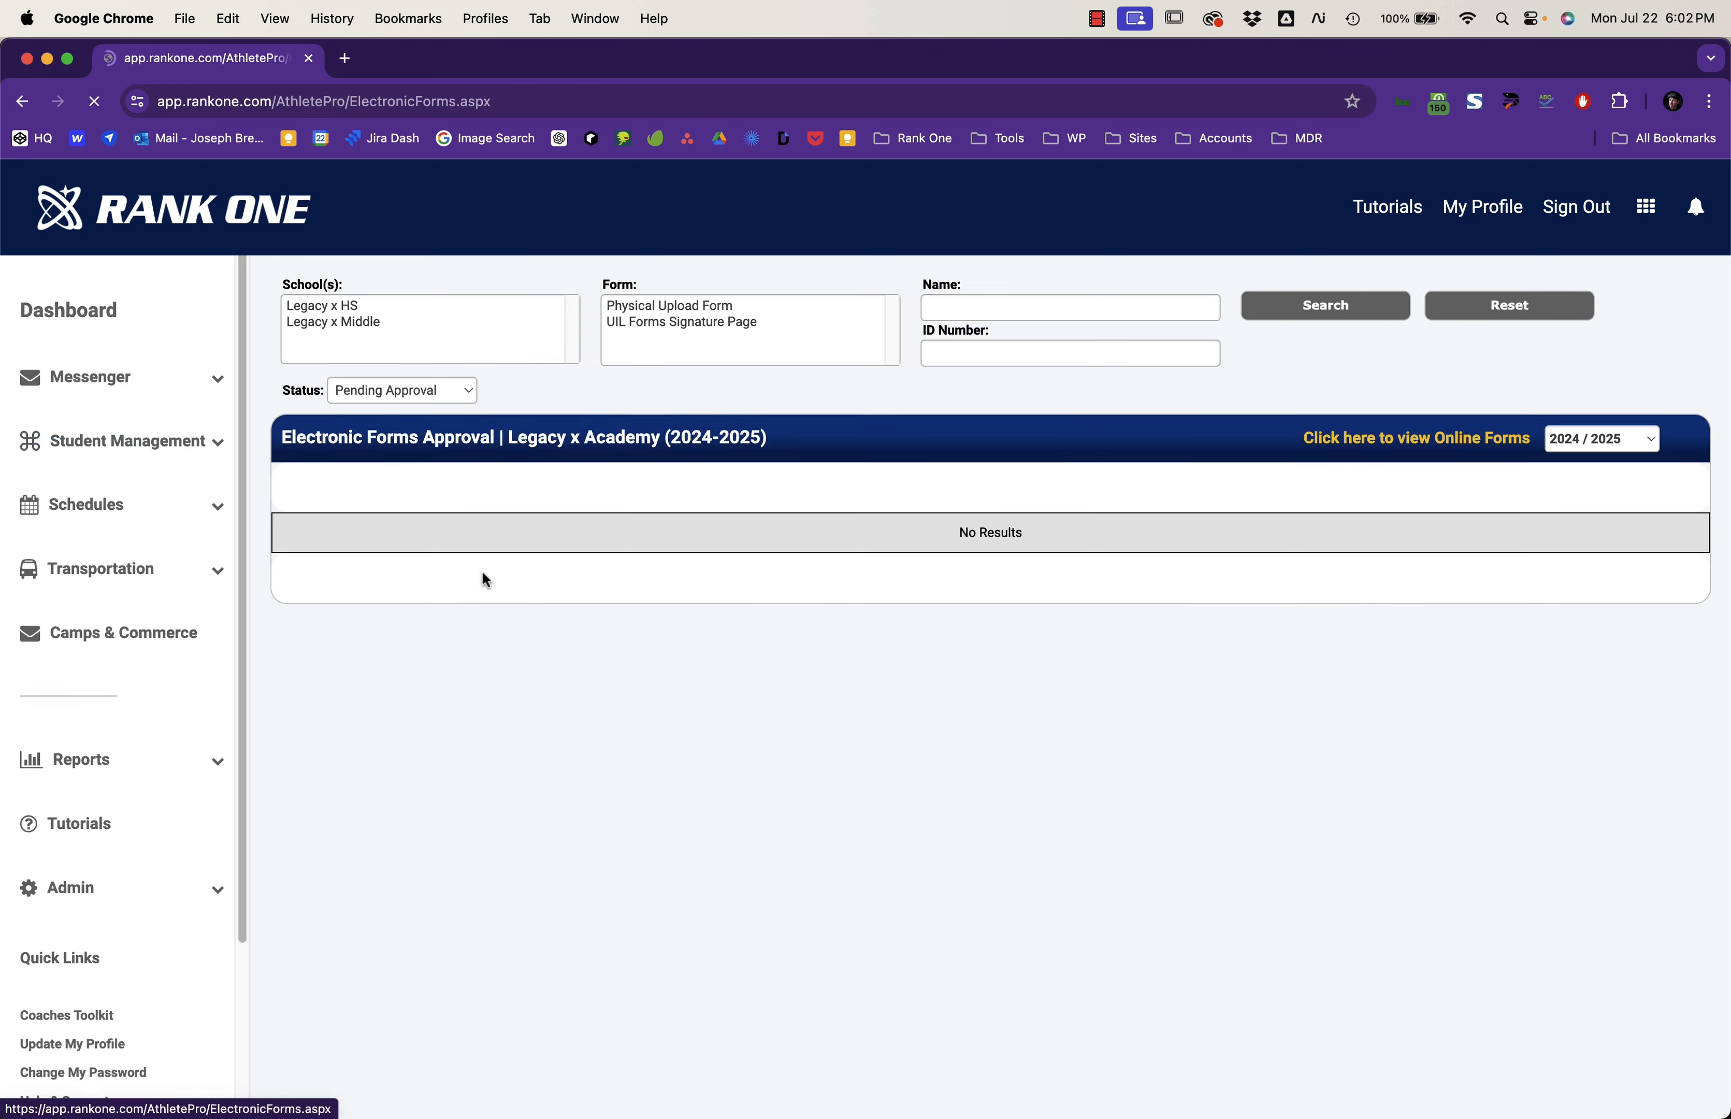
left_click(455, 308)
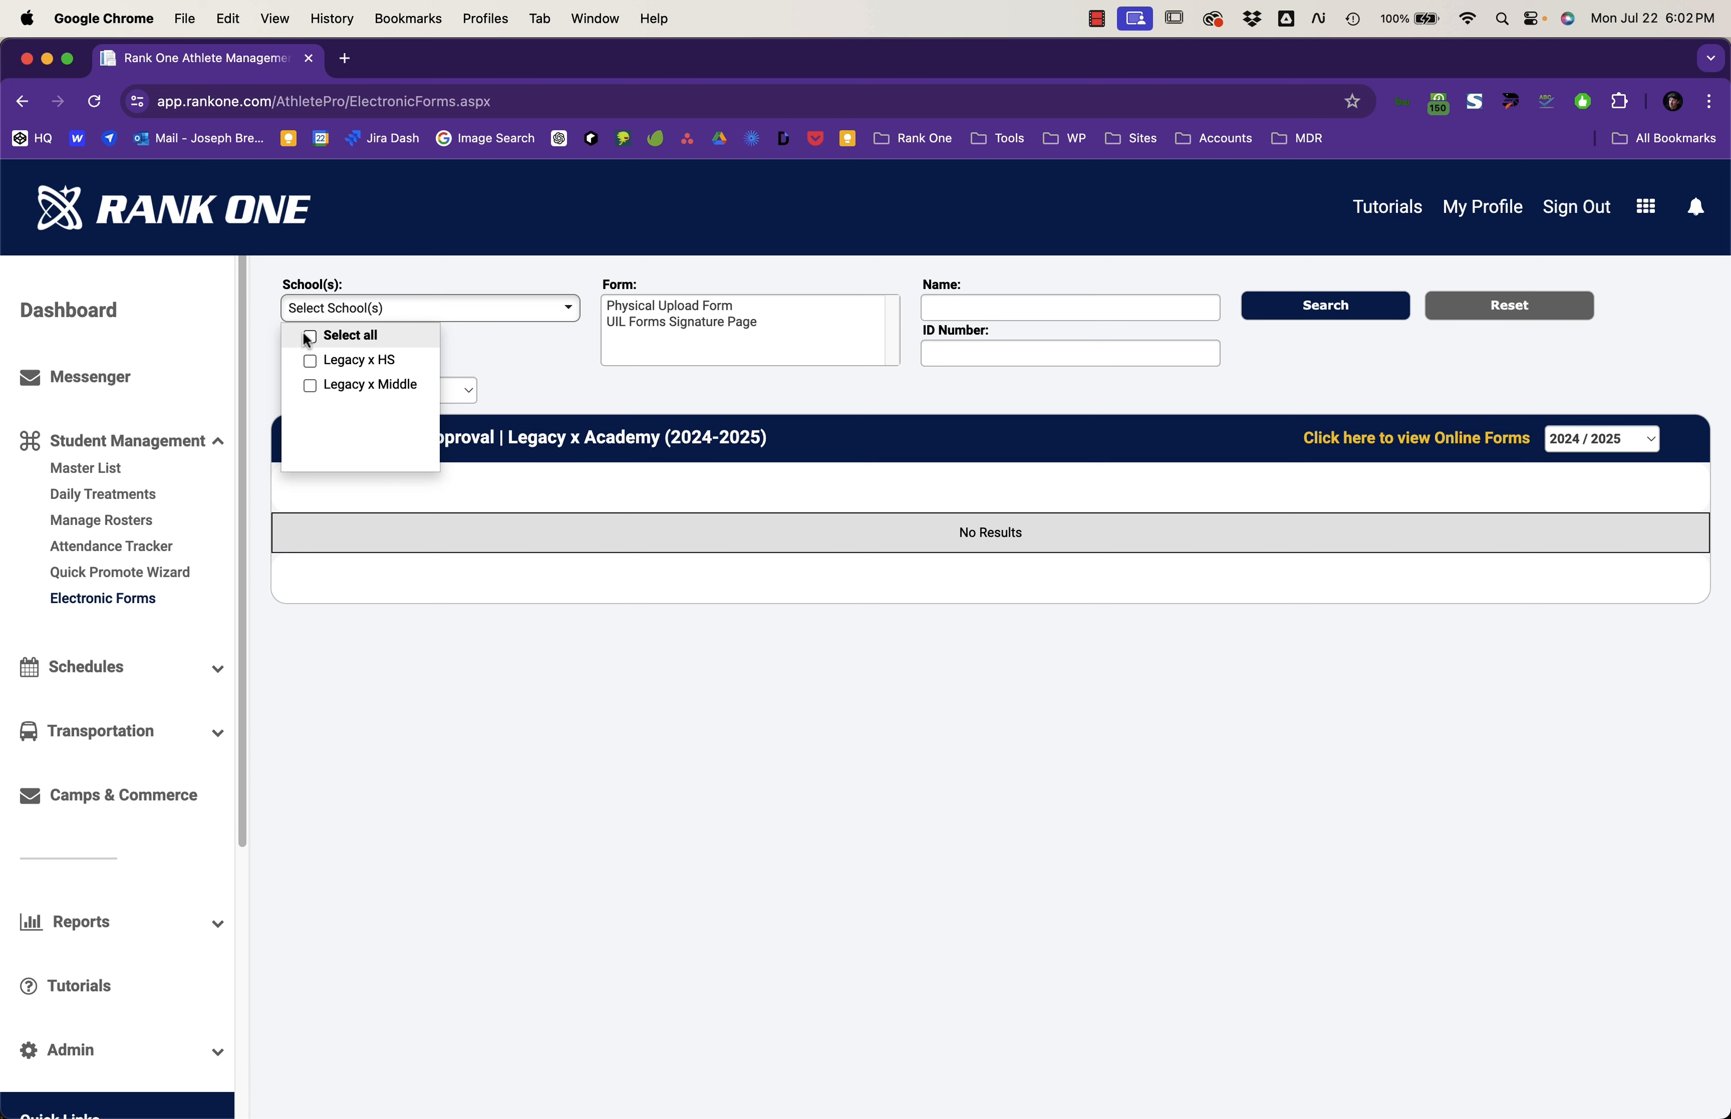
left_click(333, 337)
left_click(439, 274)
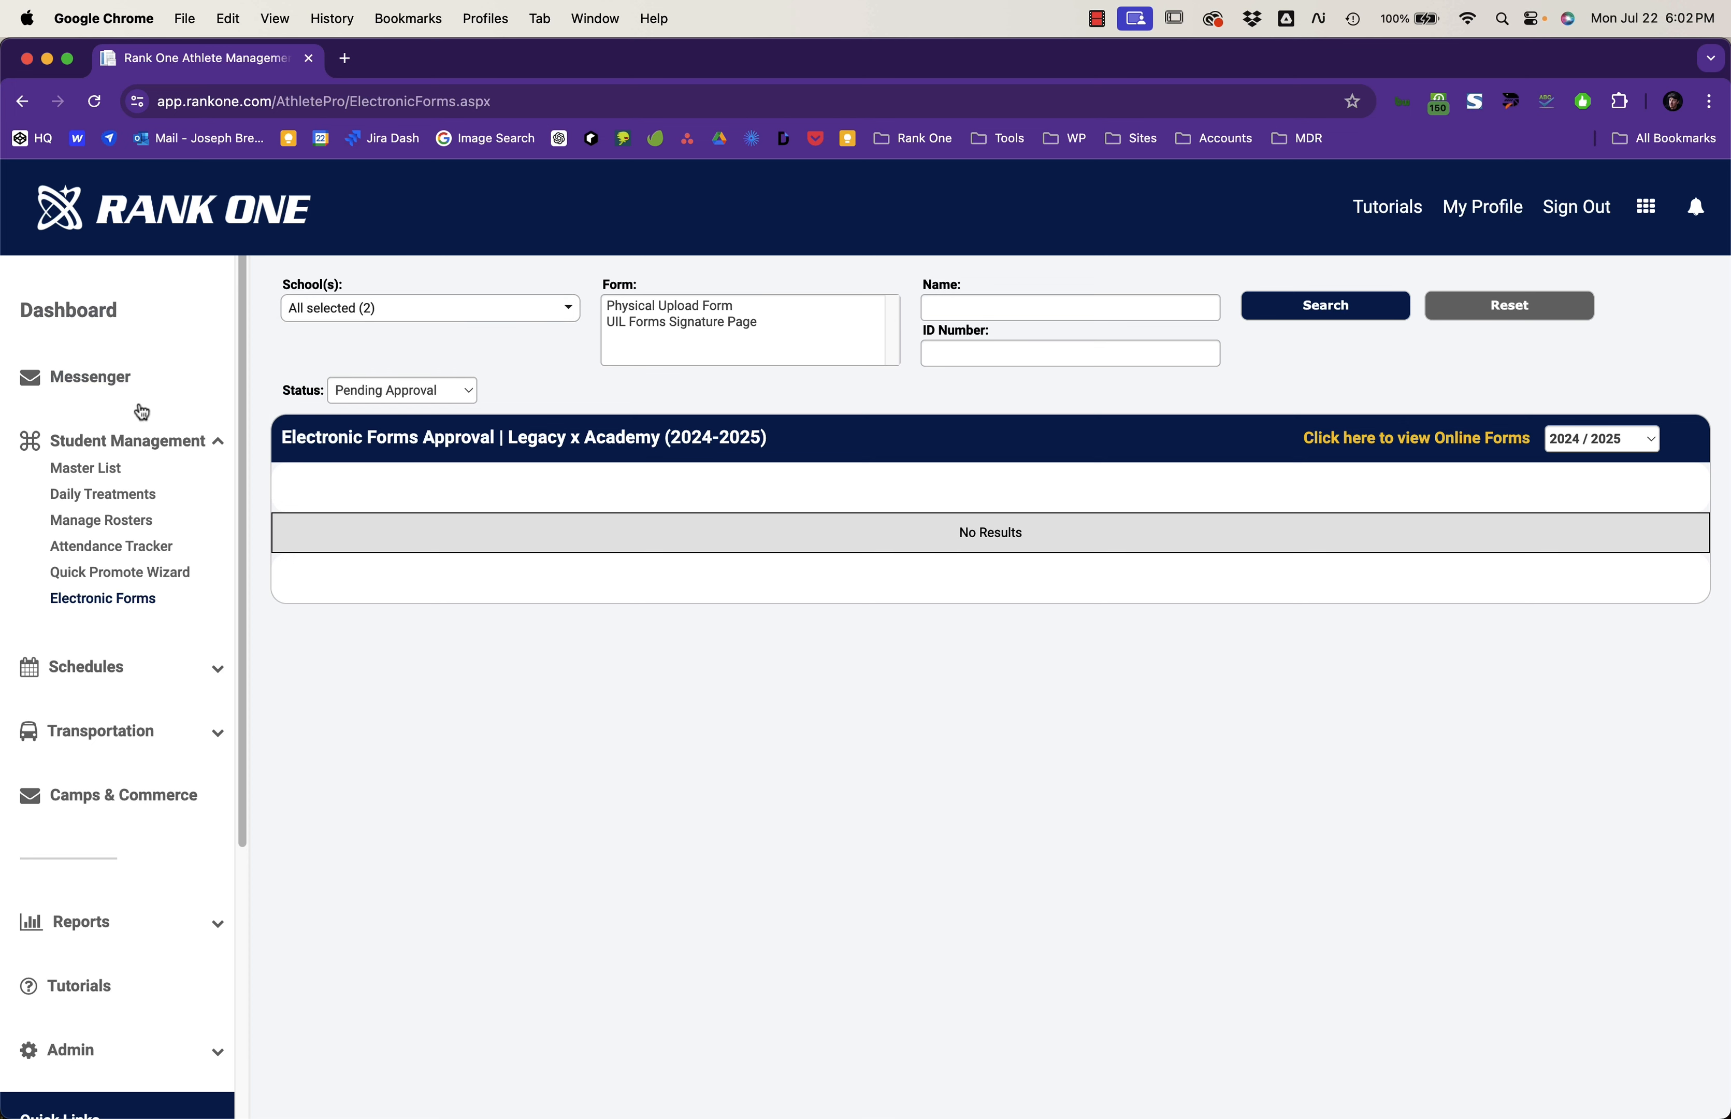
left_click(666, 312)
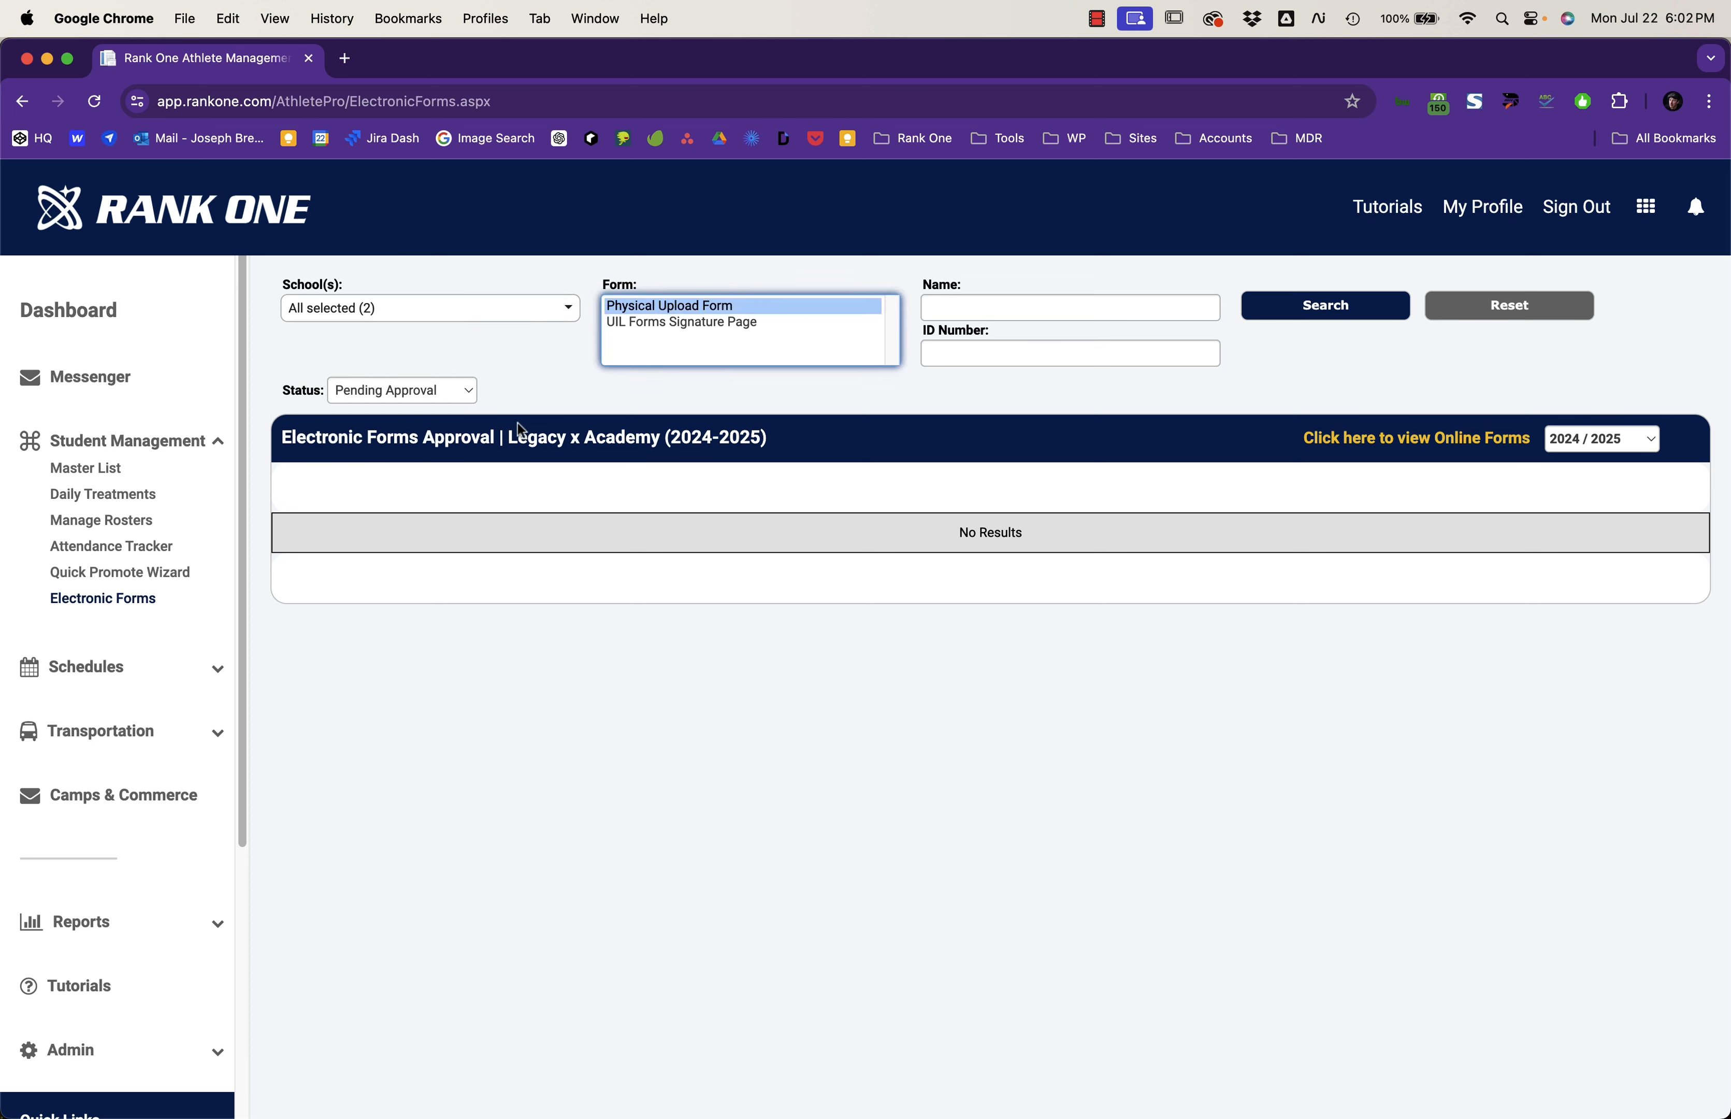
left_click(418, 392)
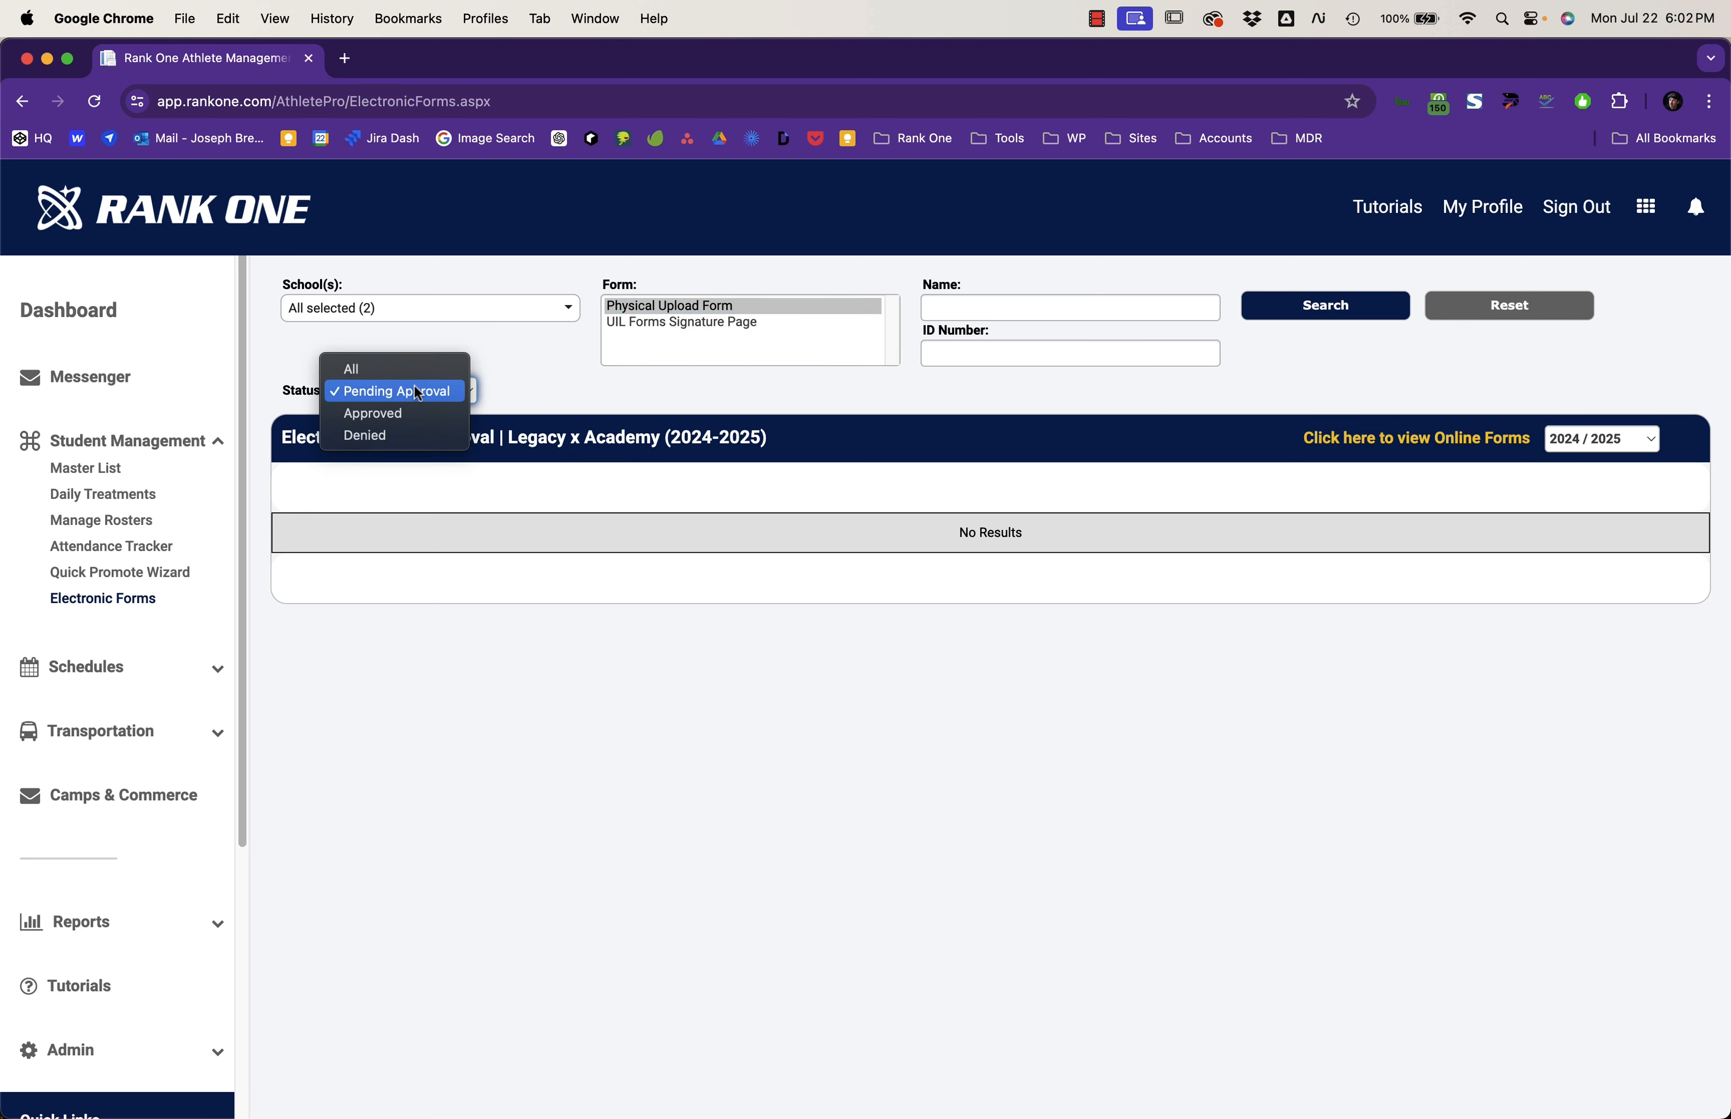
left_click(417, 392)
left_click(1321, 308)
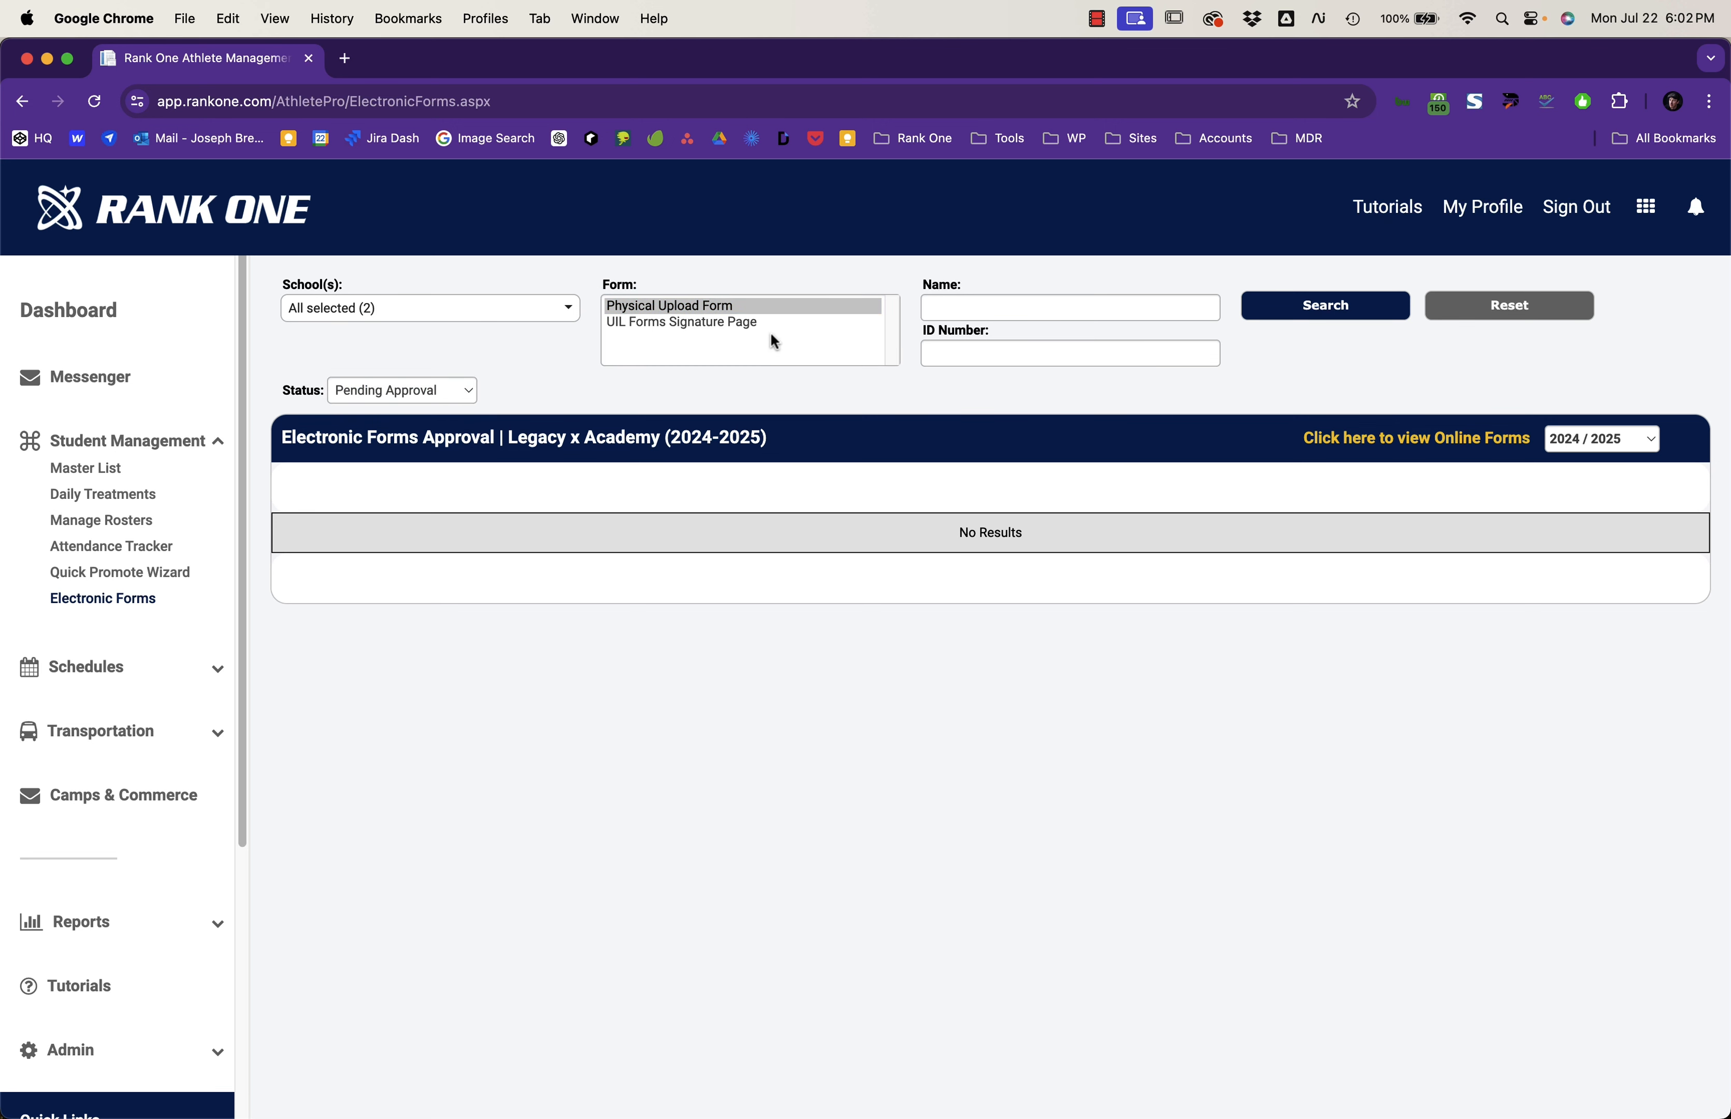
Step: Search for UIL Forms Signature Page submissions, first as Pending Approval and again with the status set to All
left_click(761, 324)
left_click(1342, 314)
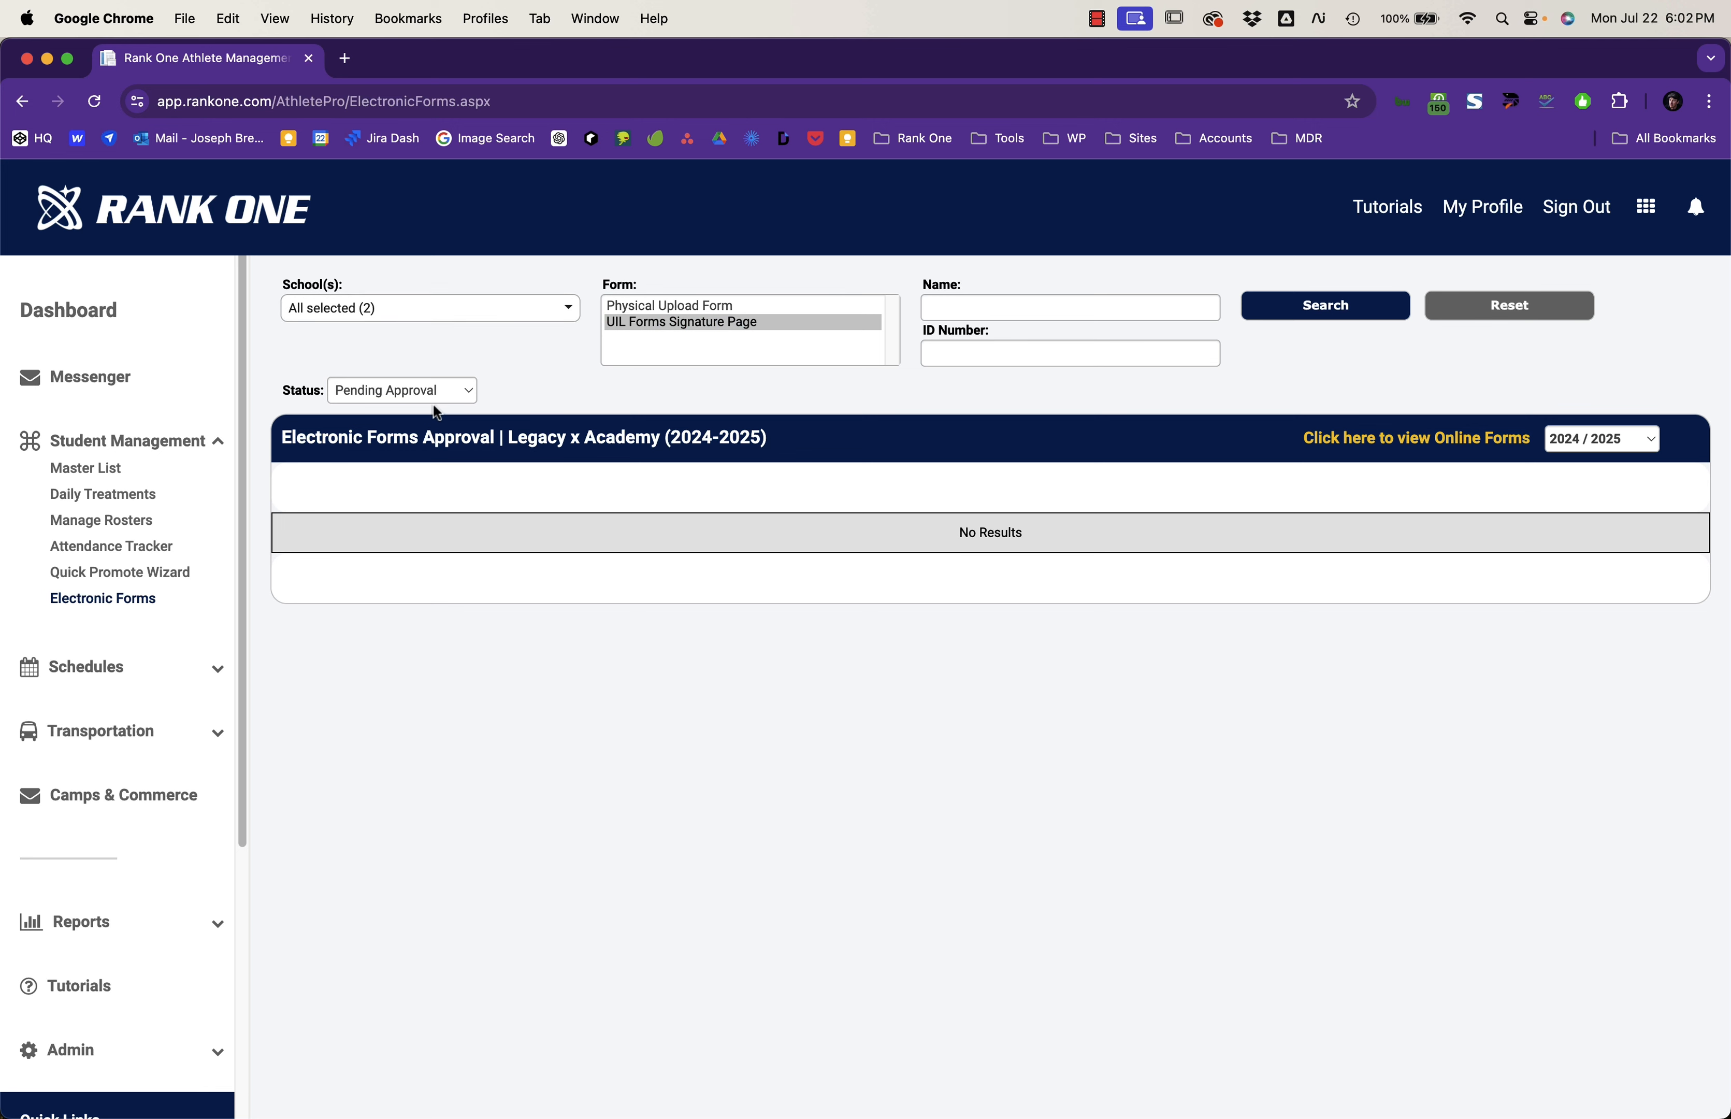
left_click(432, 391)
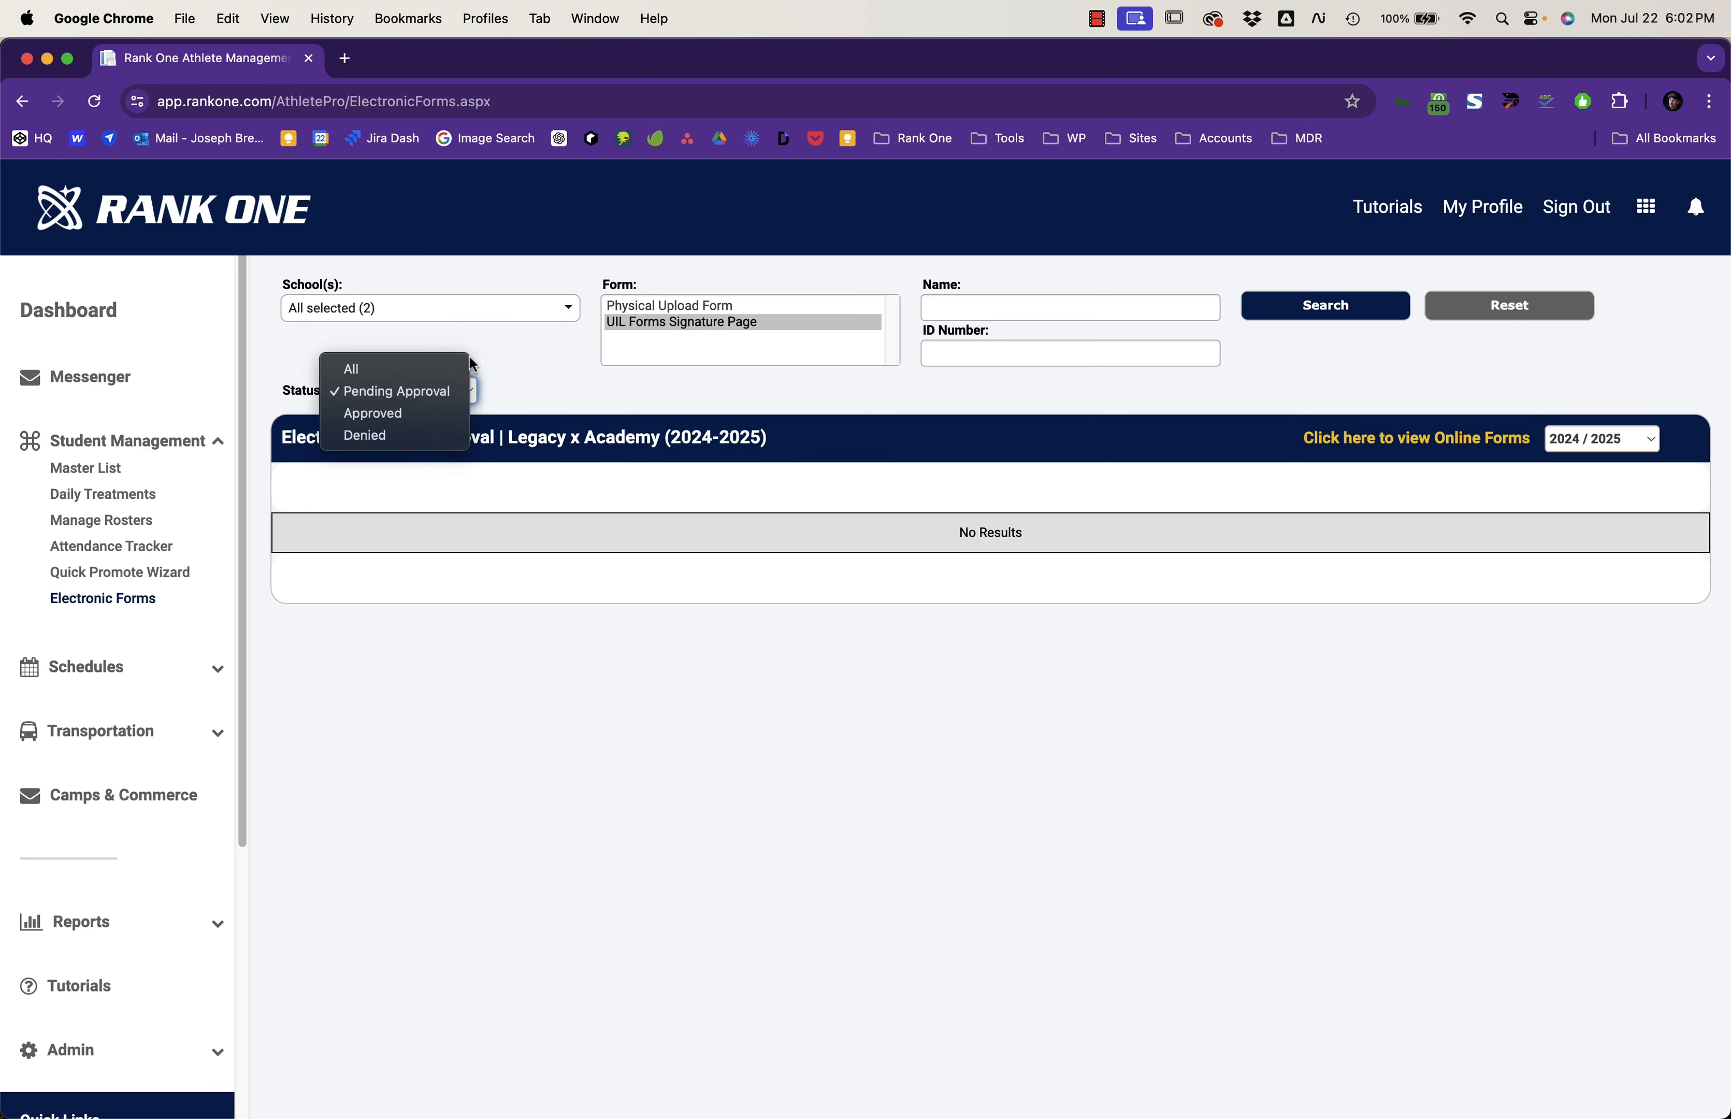
left_click(388, 366)
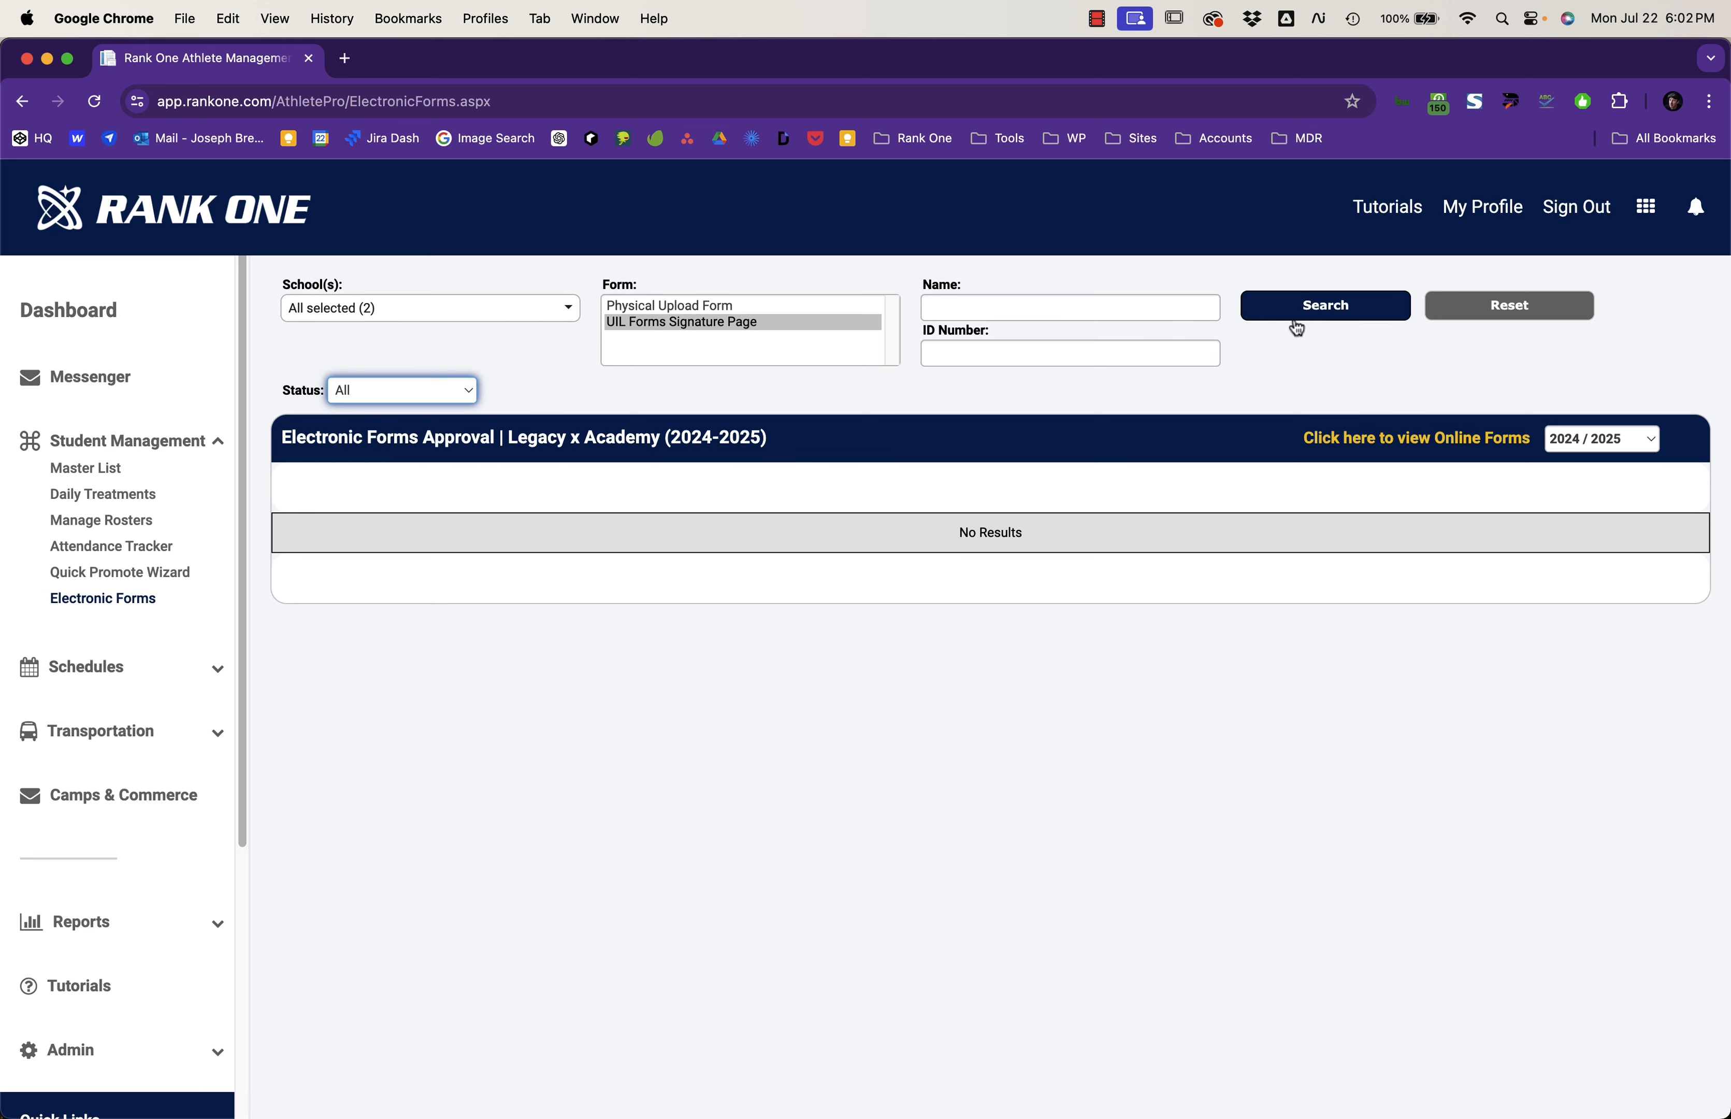
left_click(1315, 312)
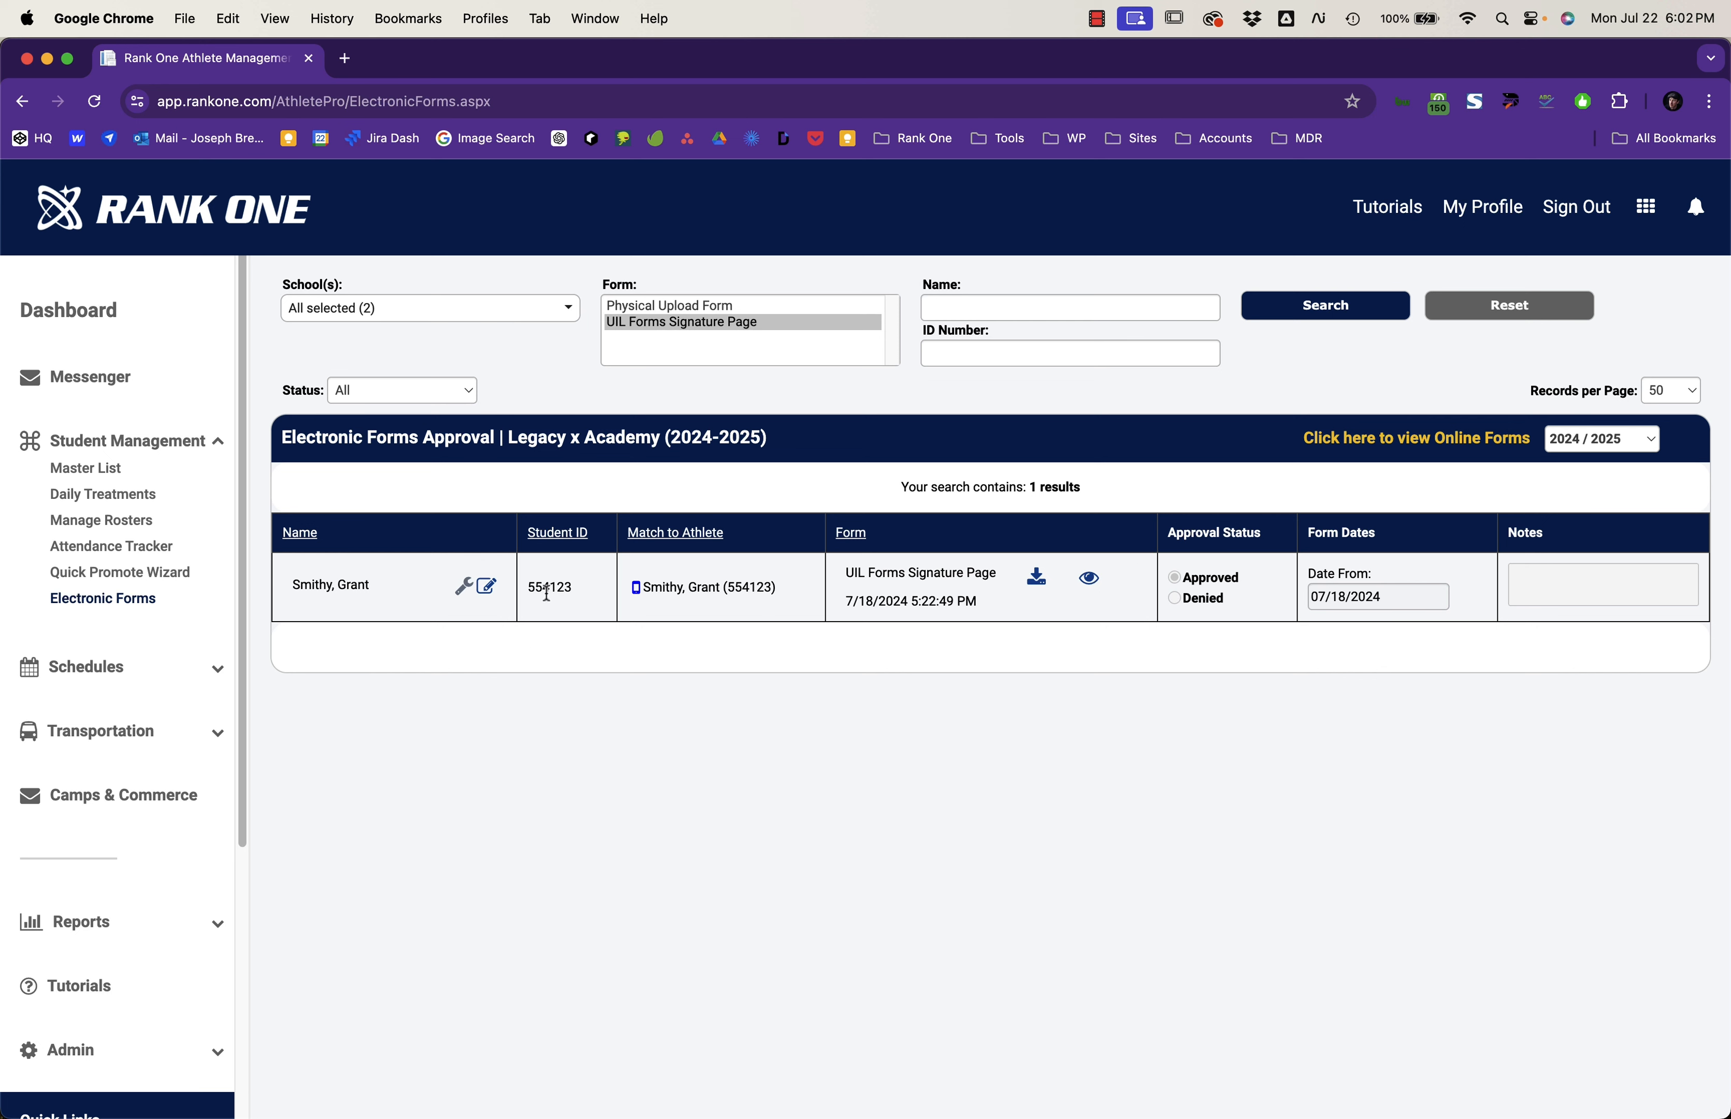
Step: Change the listed UIL Forms Signature Page's approval status to Denied, leave its notes empty and save the entry
left_click(490, 598)
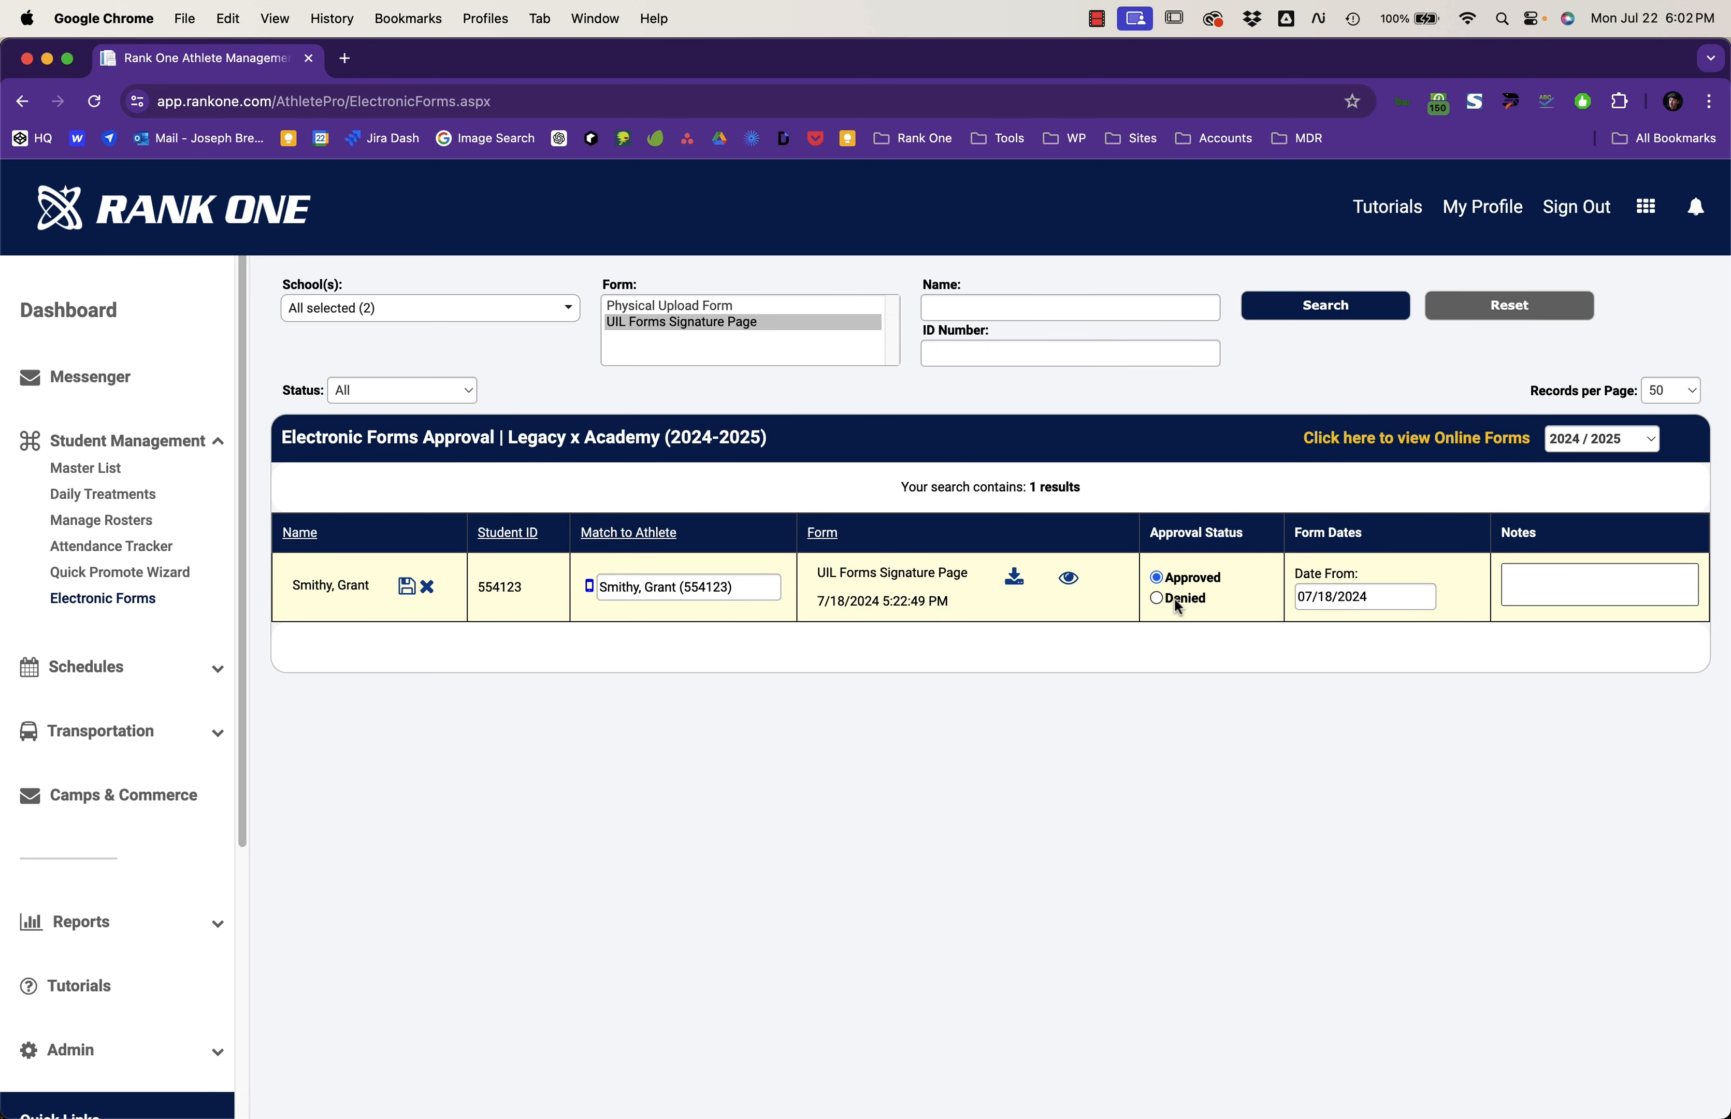
left_click(1175, 602)
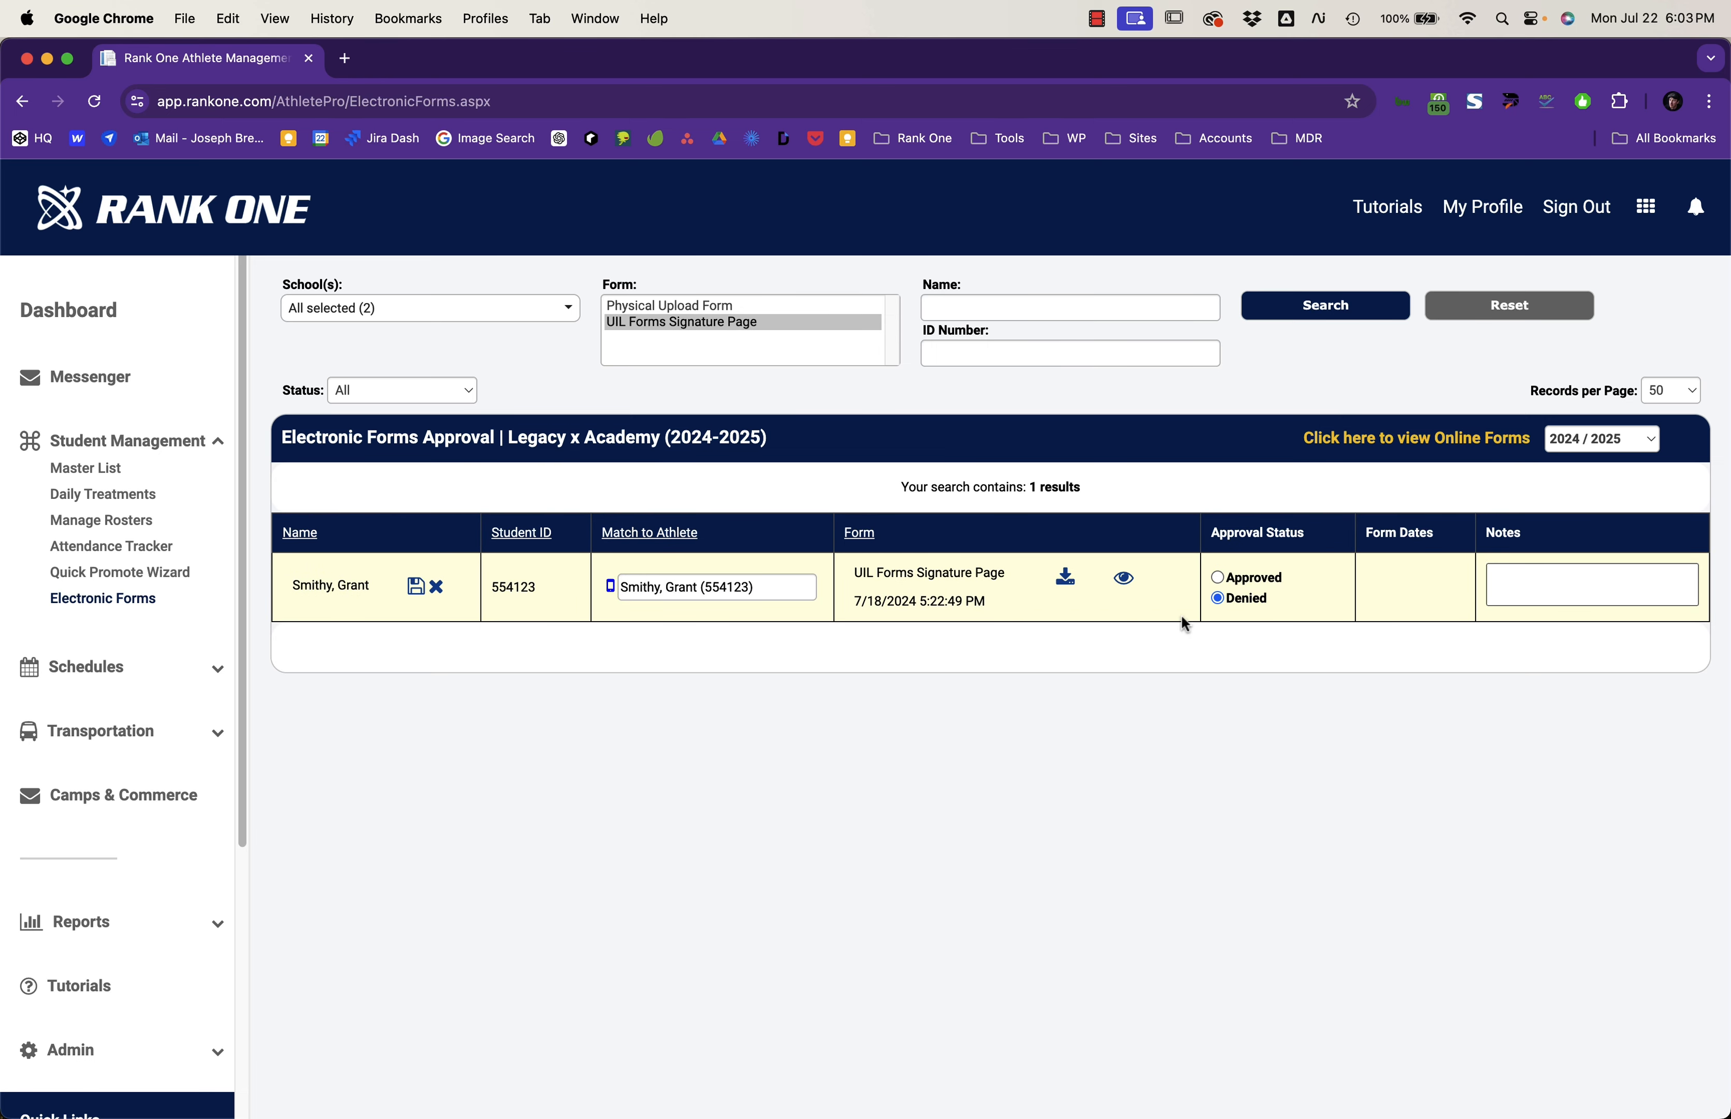
left_click(1603, 588)
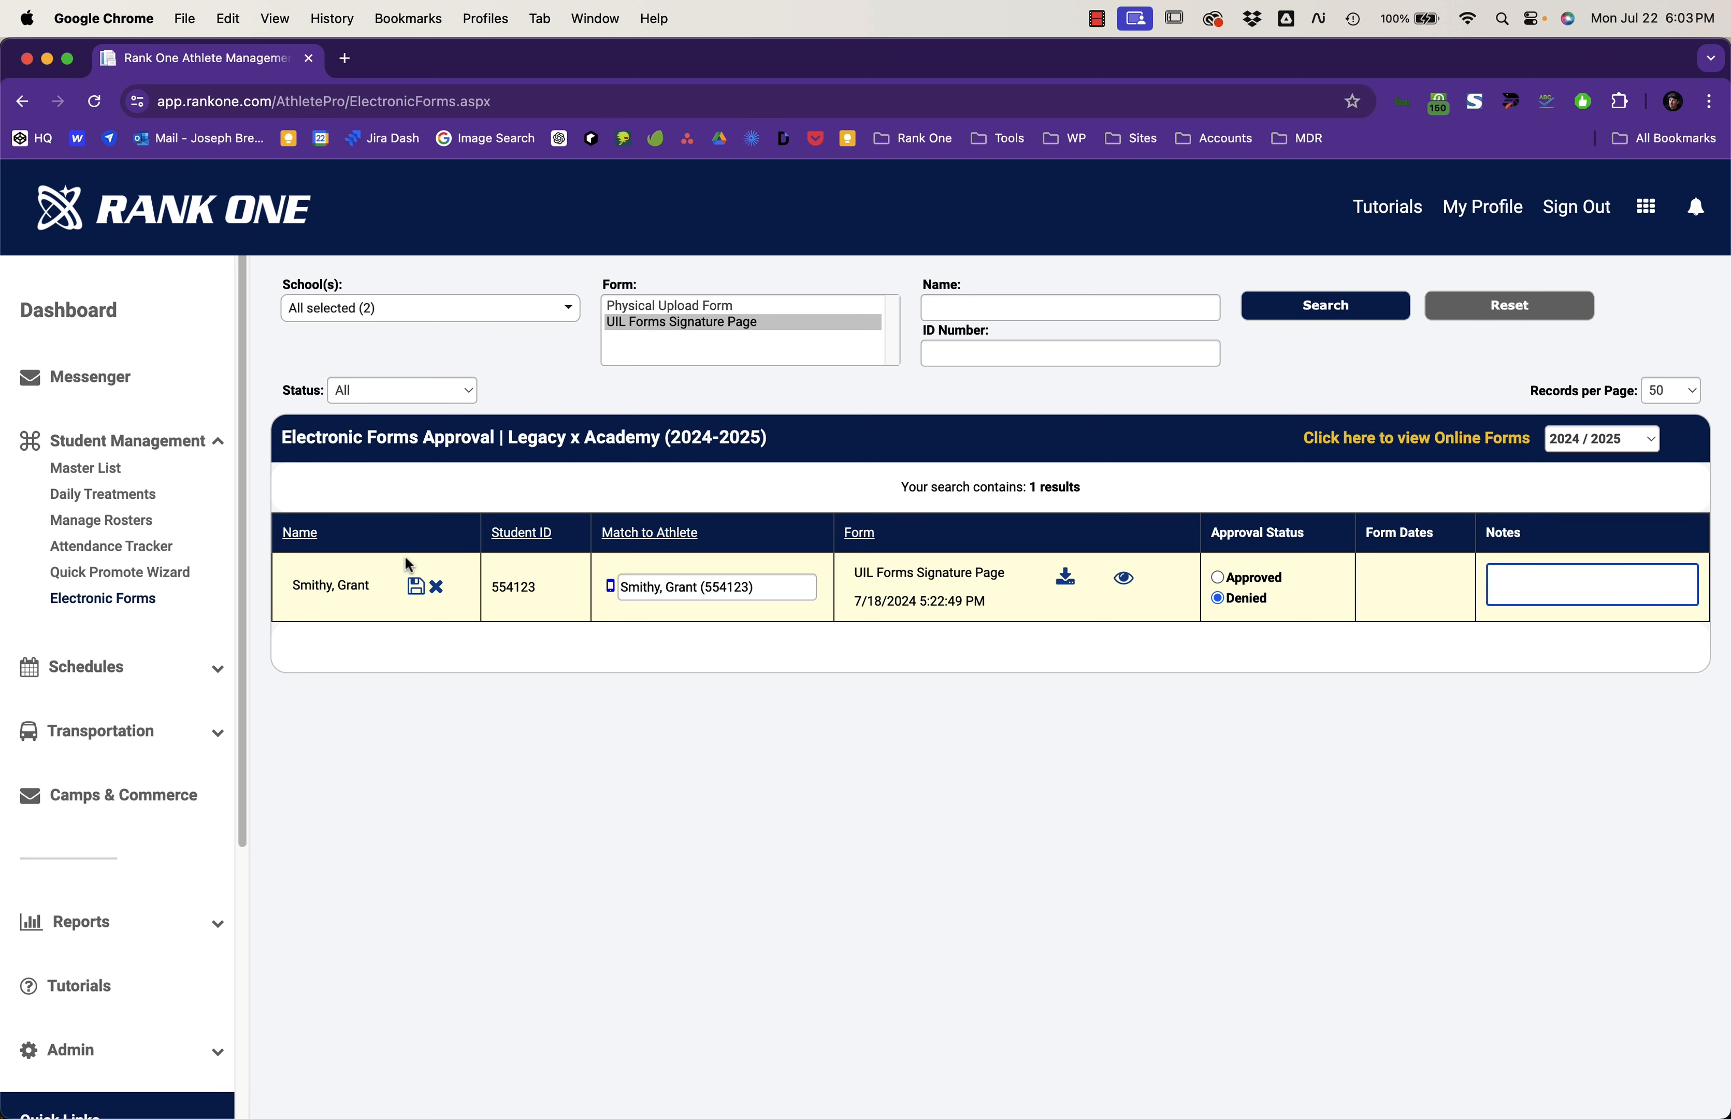
left_click(414, 586)
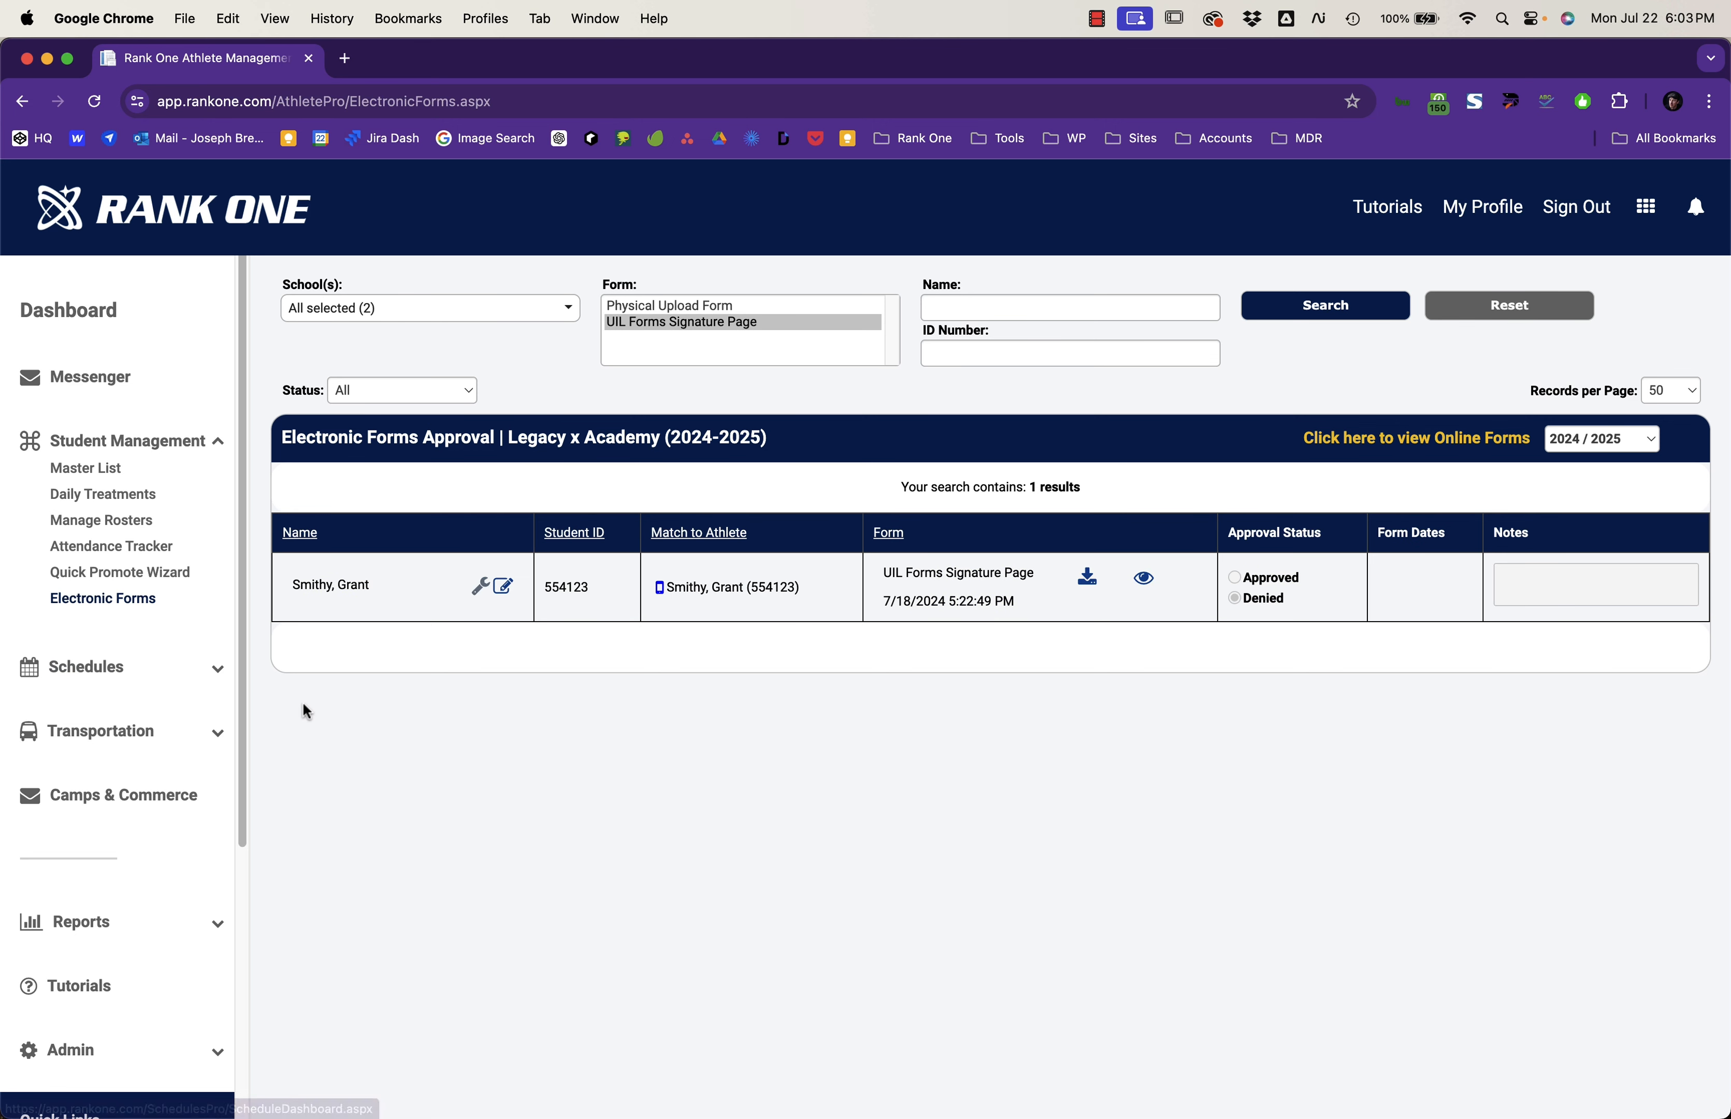
Step: Search the UIL Forms Signature Page submissions with the status Denied
left_click(418, 391)
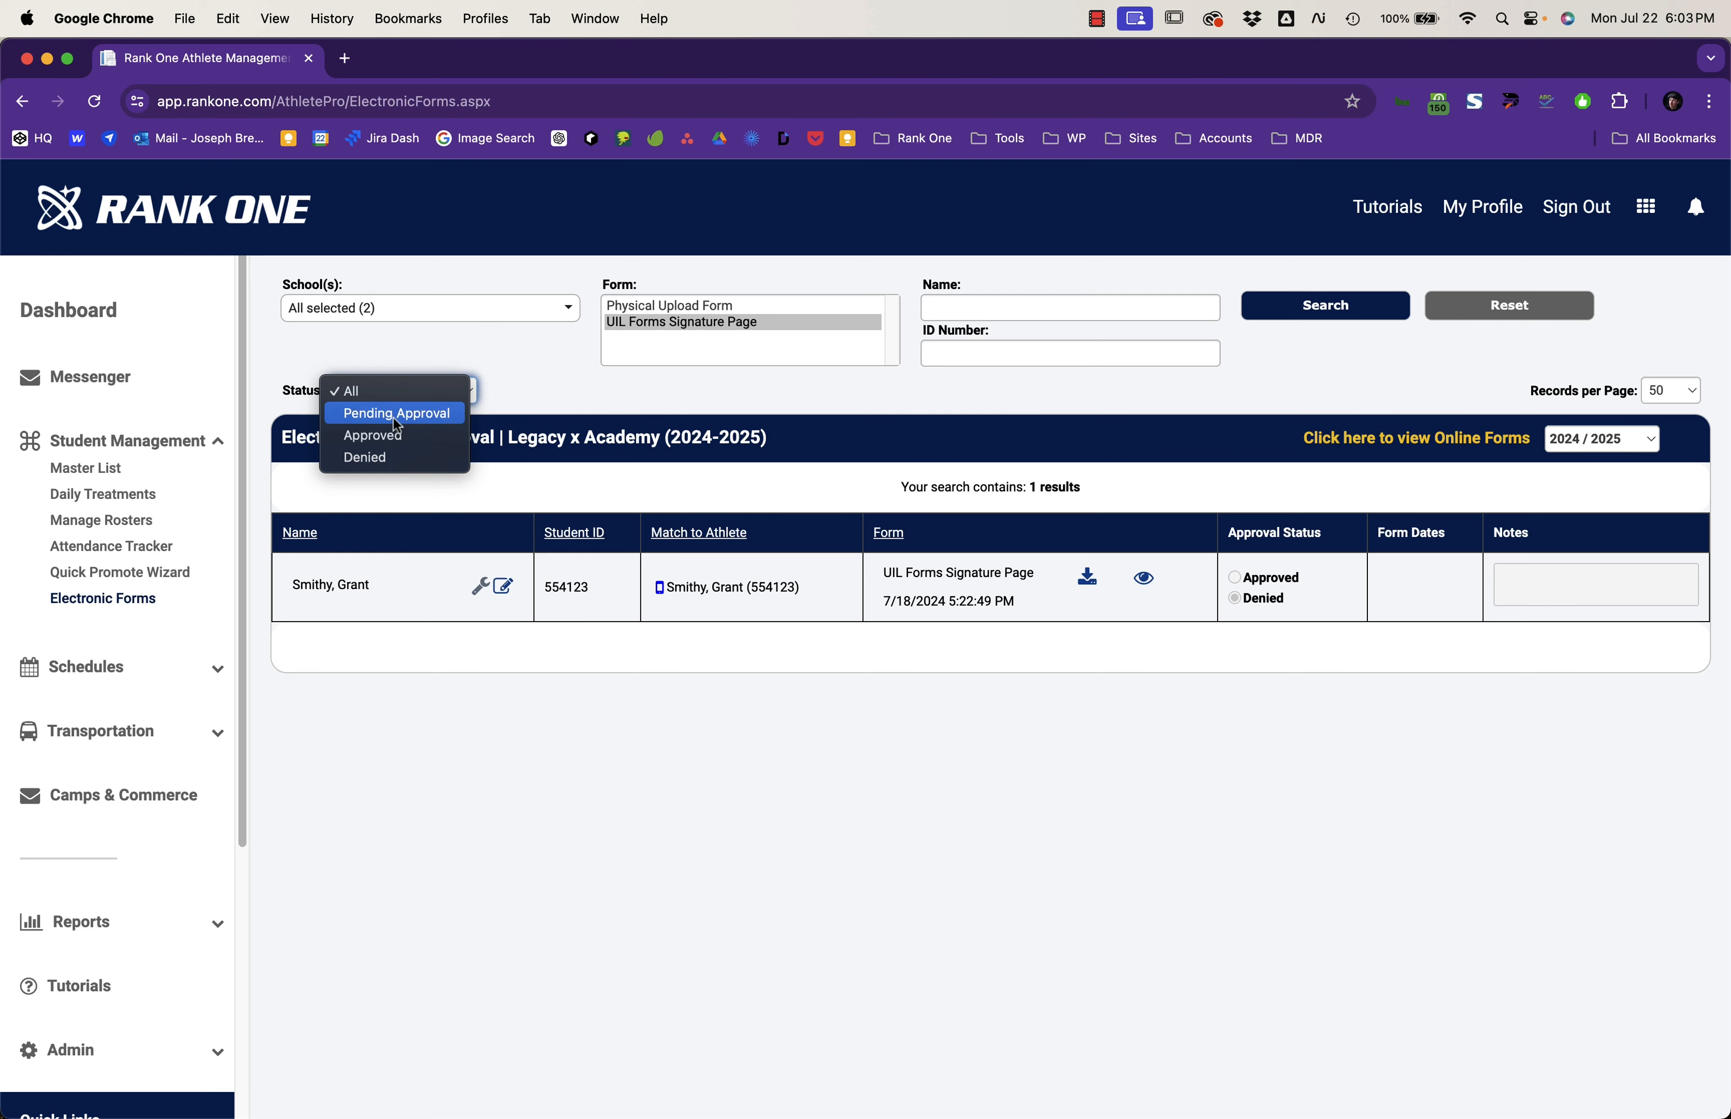
left_click(378, 458)
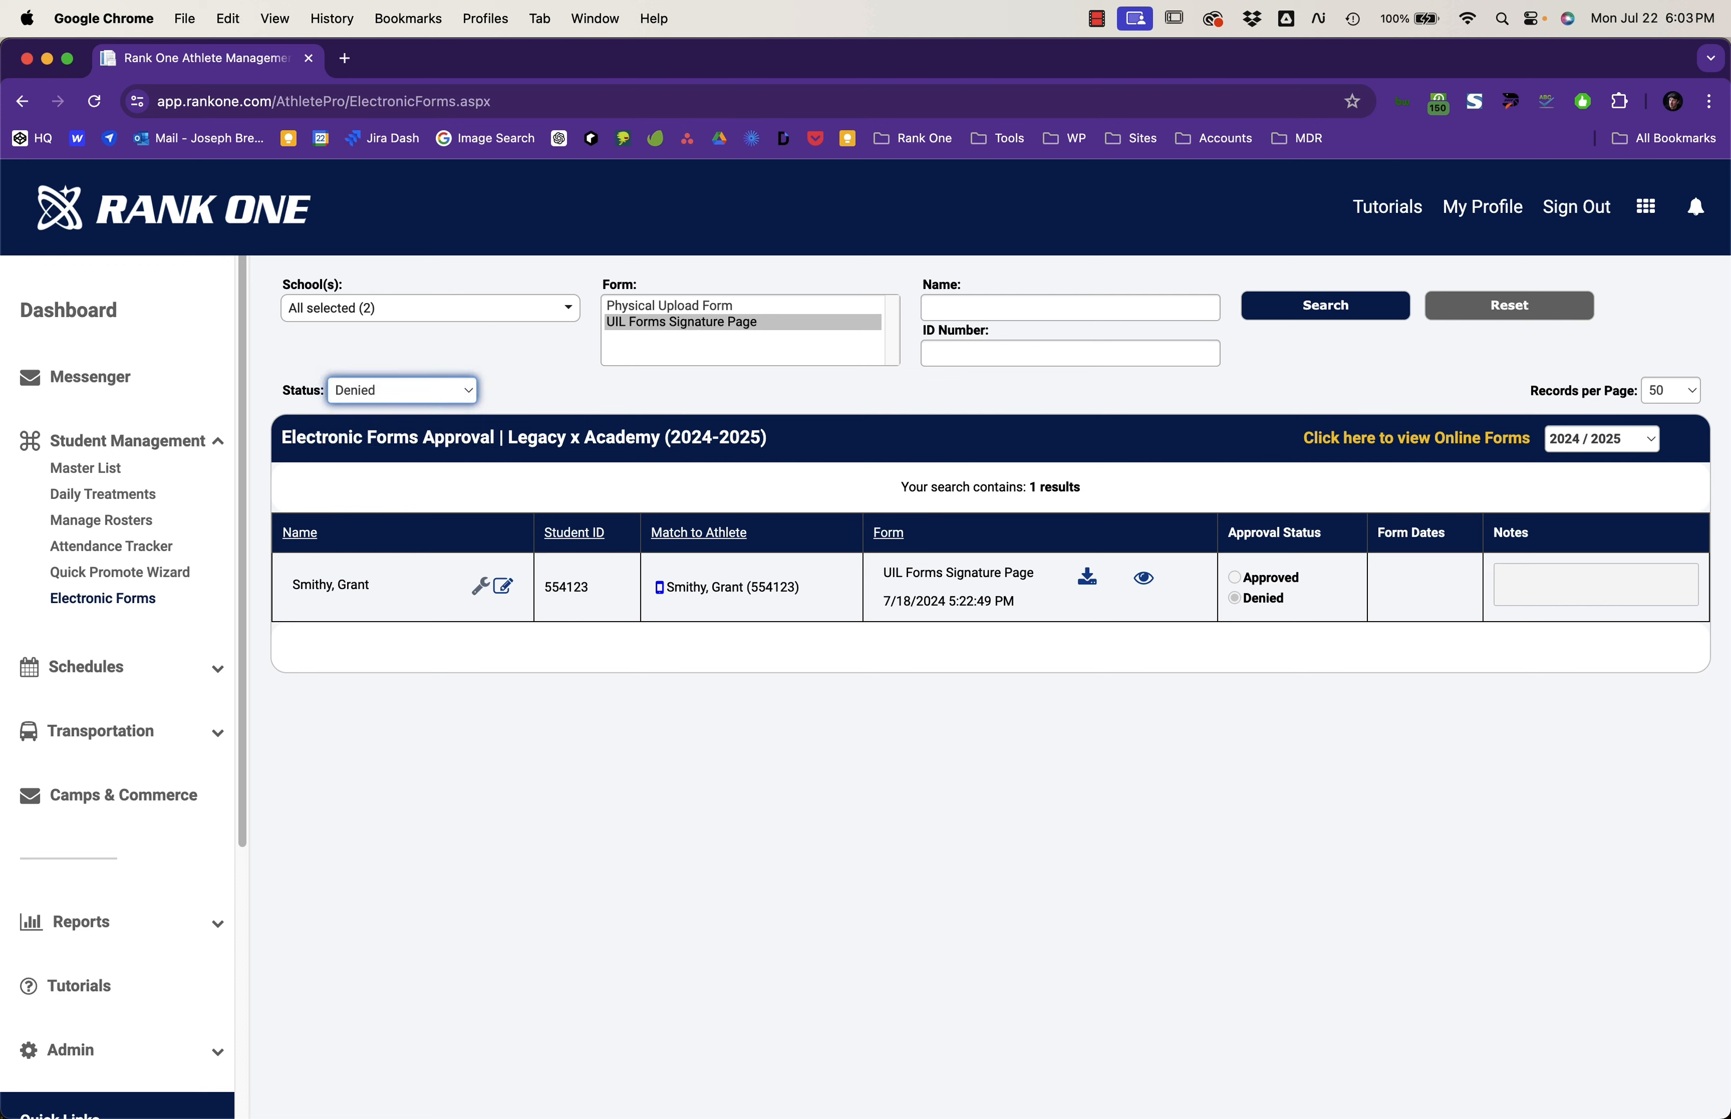
left_click(1286, 311)
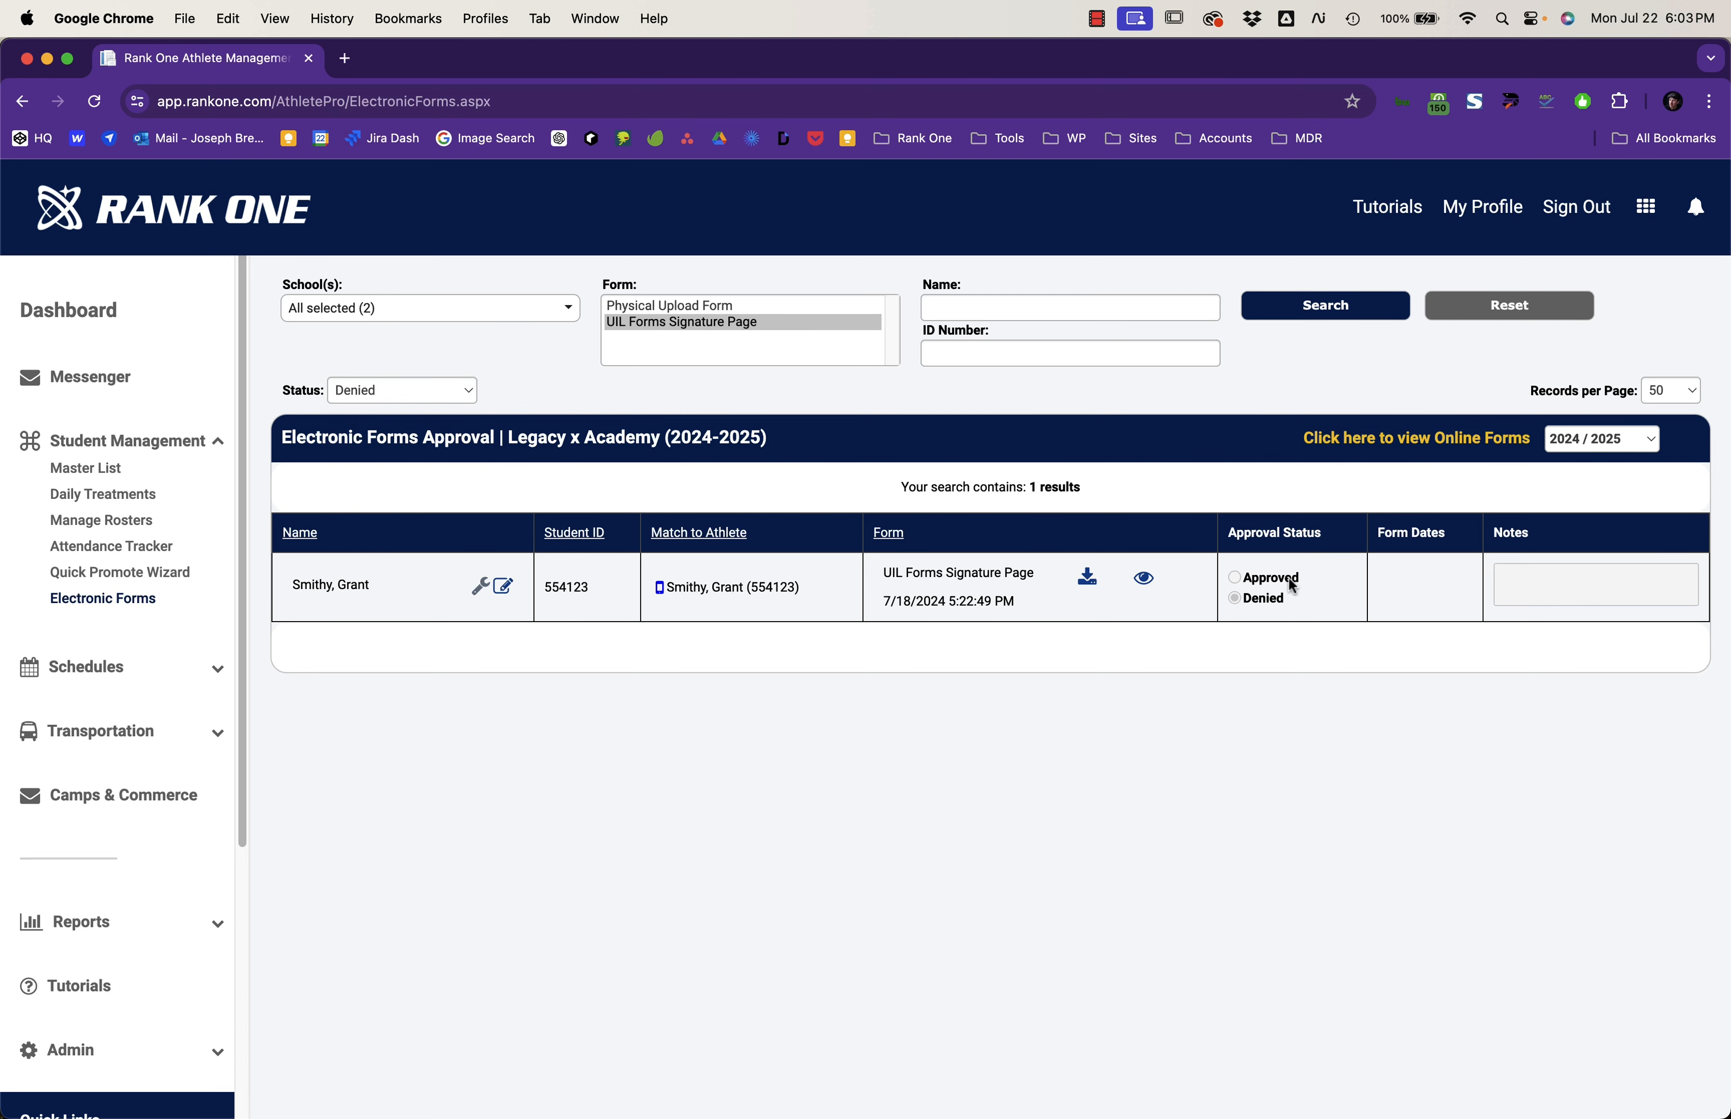
Step: Change the denied UIL Forms Signature Page to Approved, save the entry and set the status filter to All
left_click(485, 588)
left_click(1234, 579)
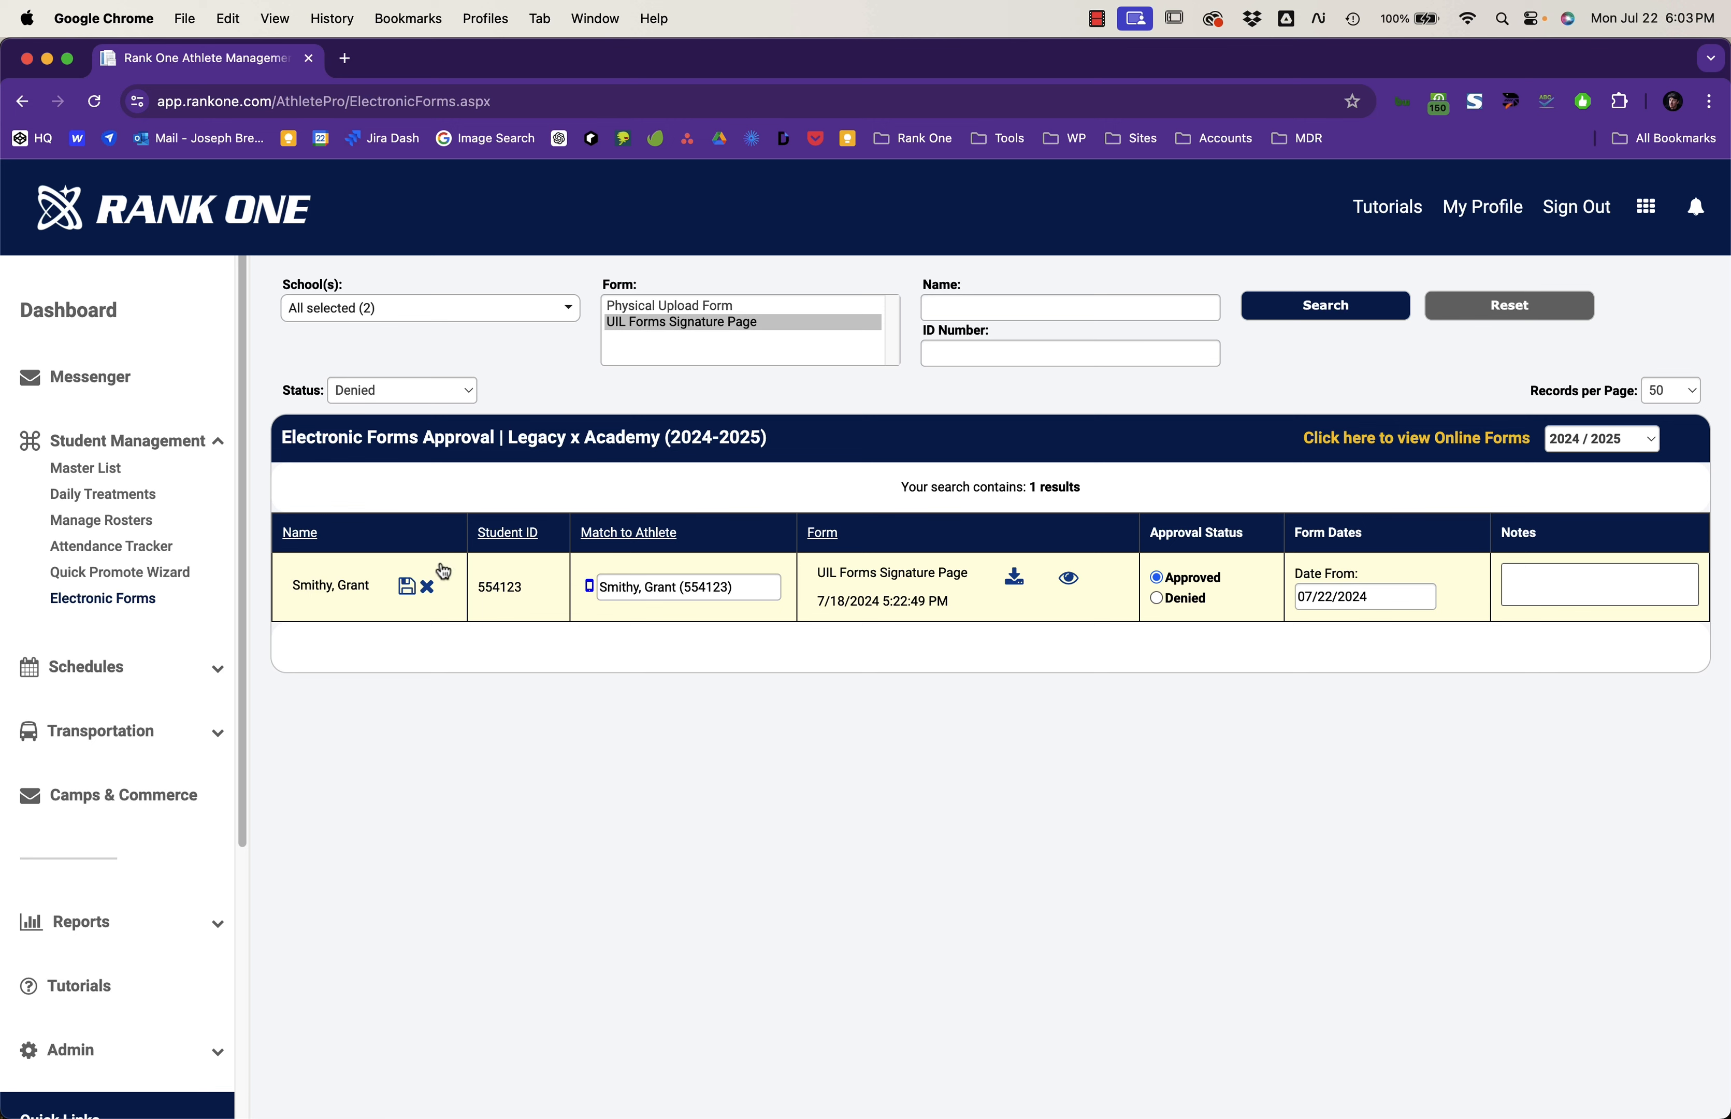
left_click(405, 587)
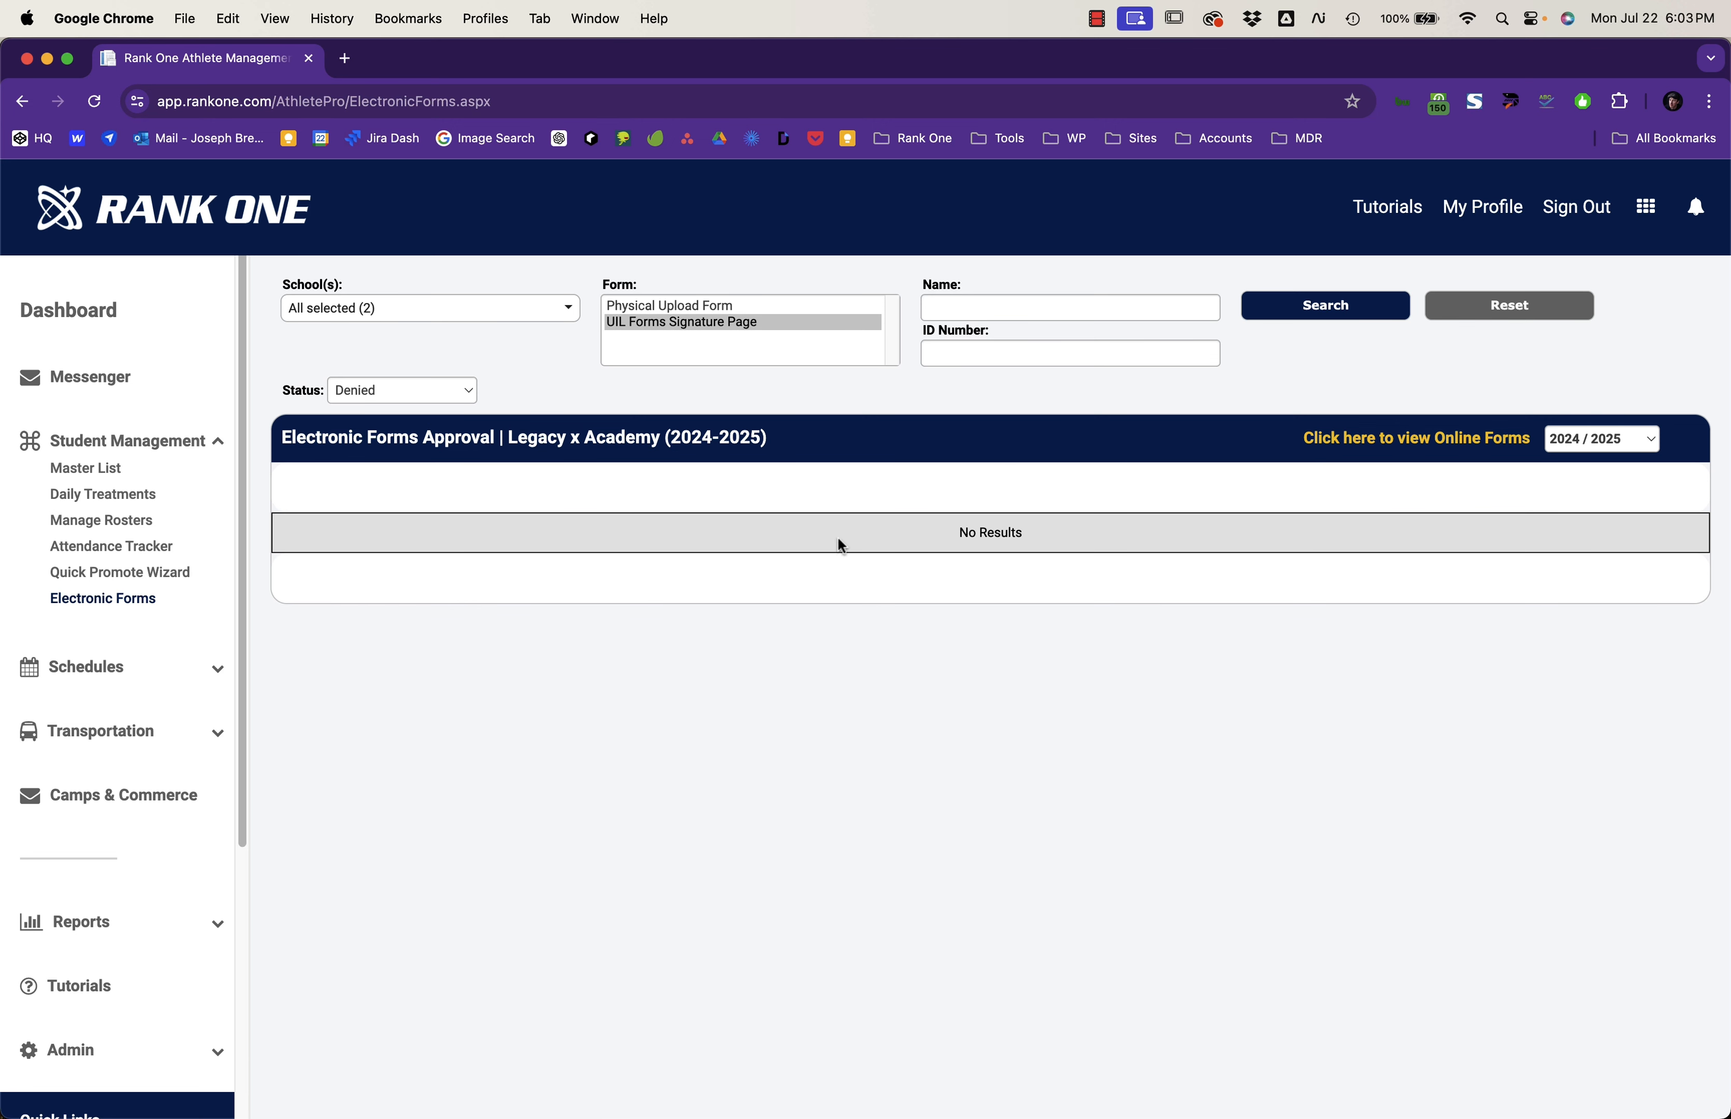
left_click(430, 386)
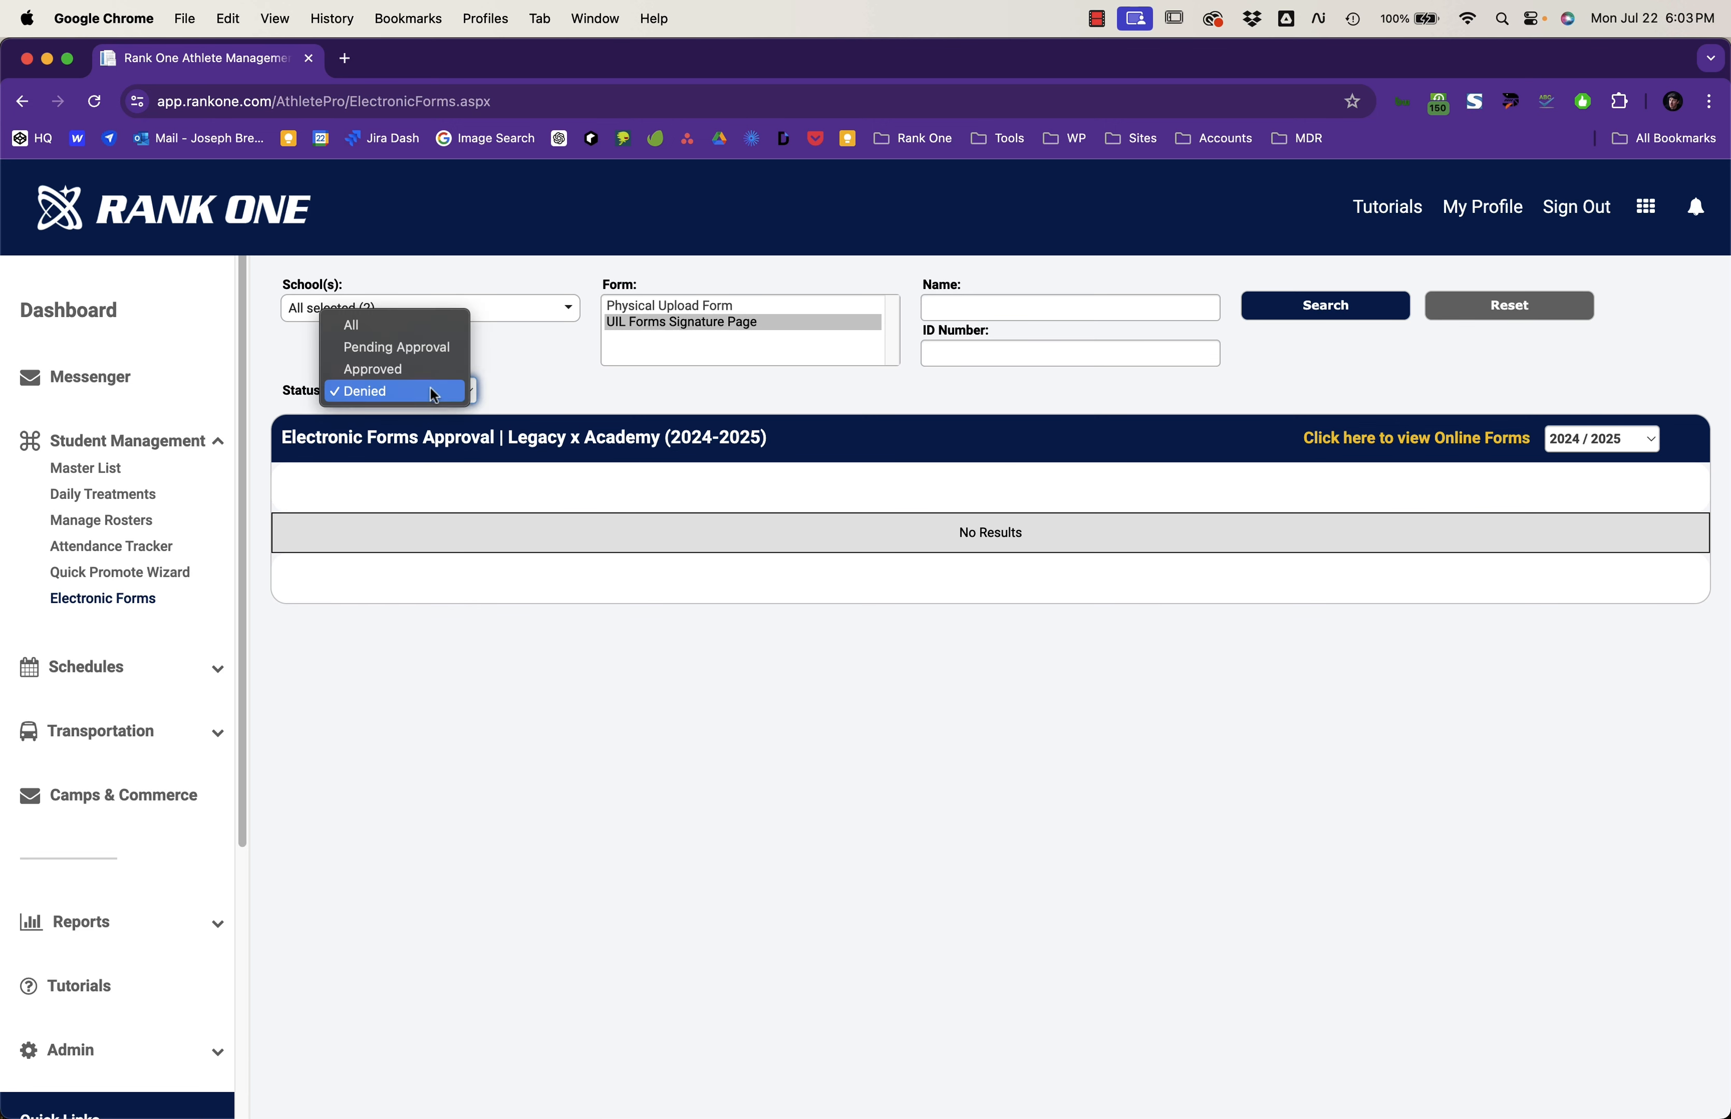
left_click(427, 321)
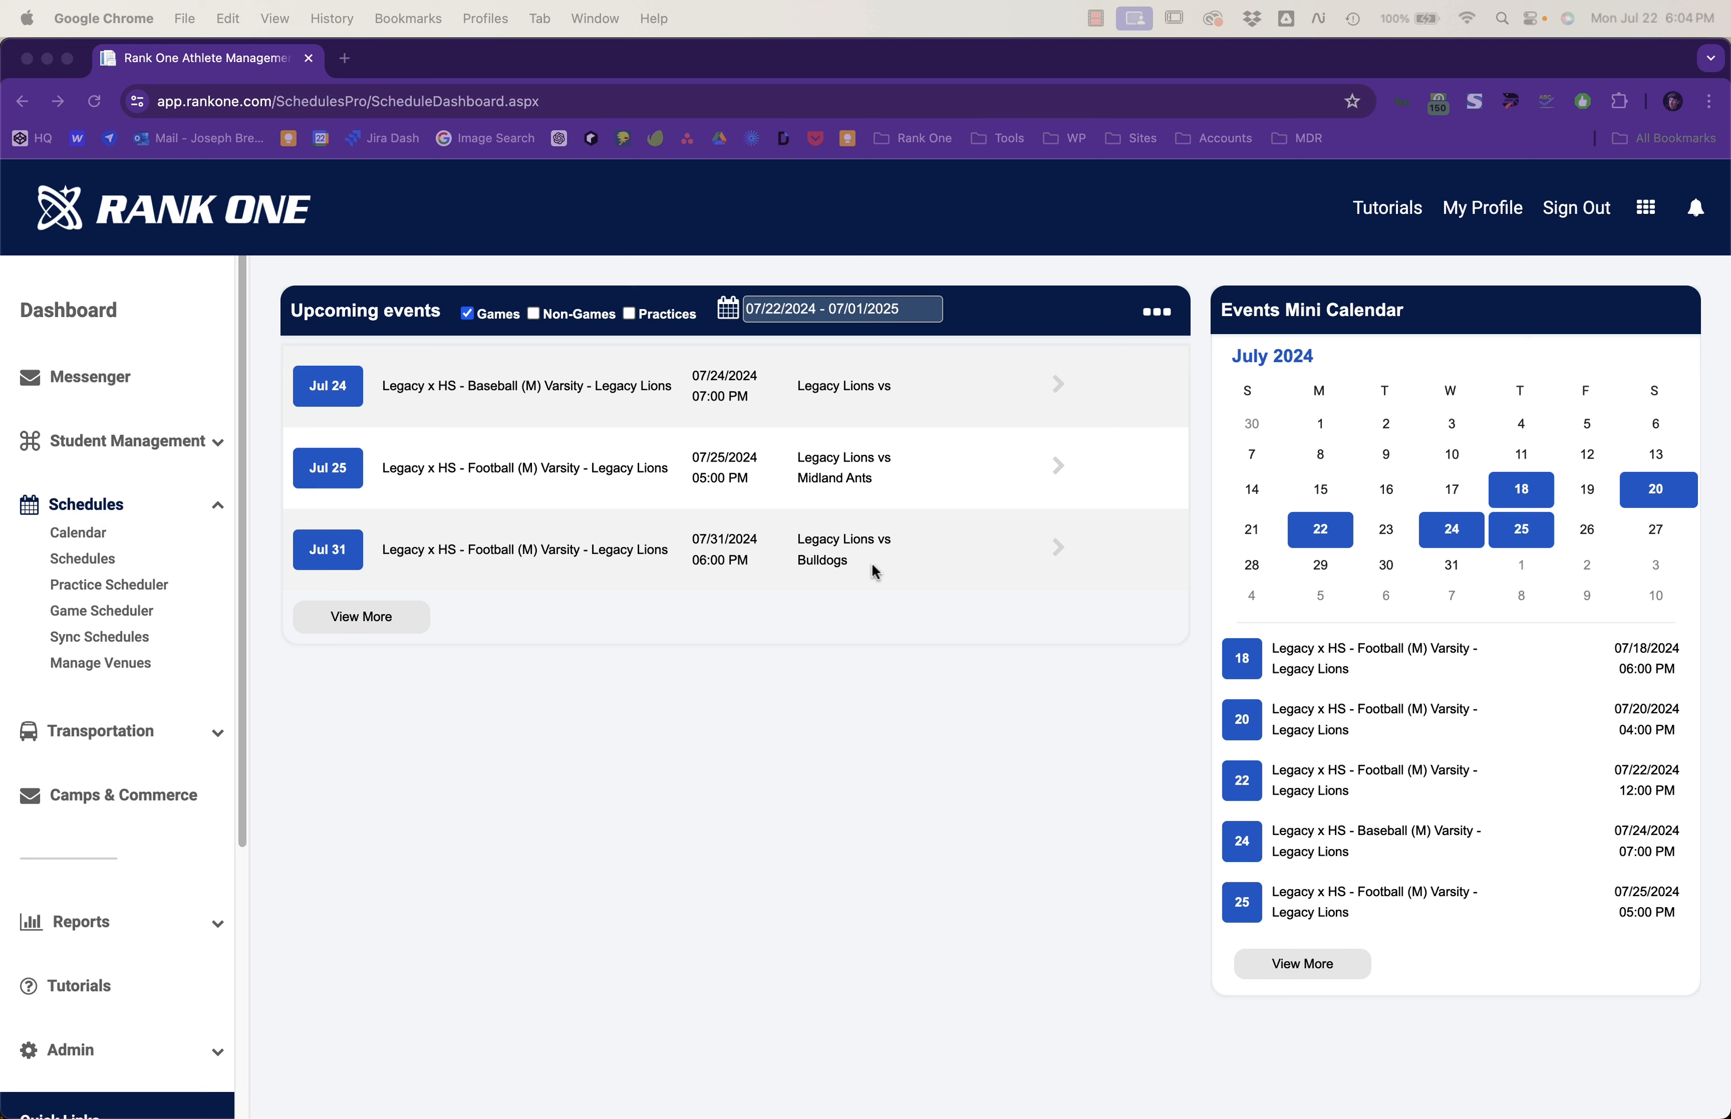
Step: Include non-games and practices in the schedule dashboard's upcoming events and view the date range options
left_click(533, 314)
left_click(544, 317)
left_click(629, 315)
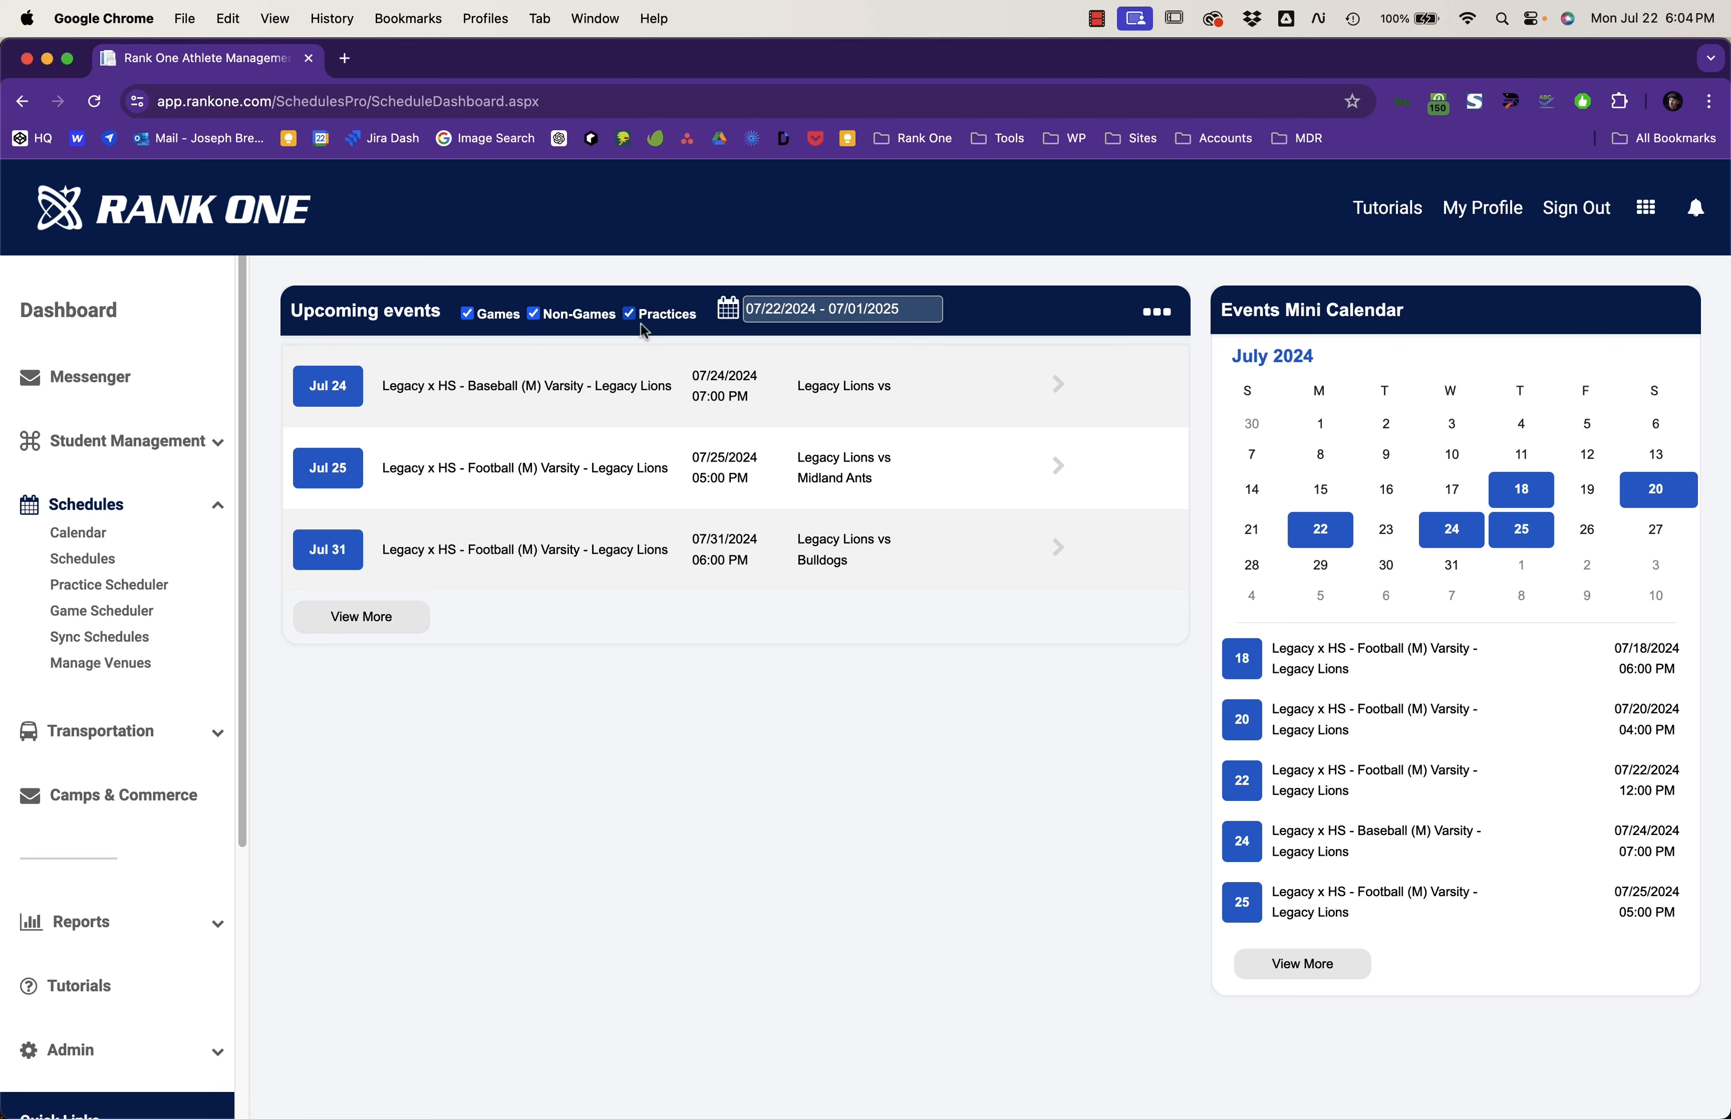
left_click(764, 318)
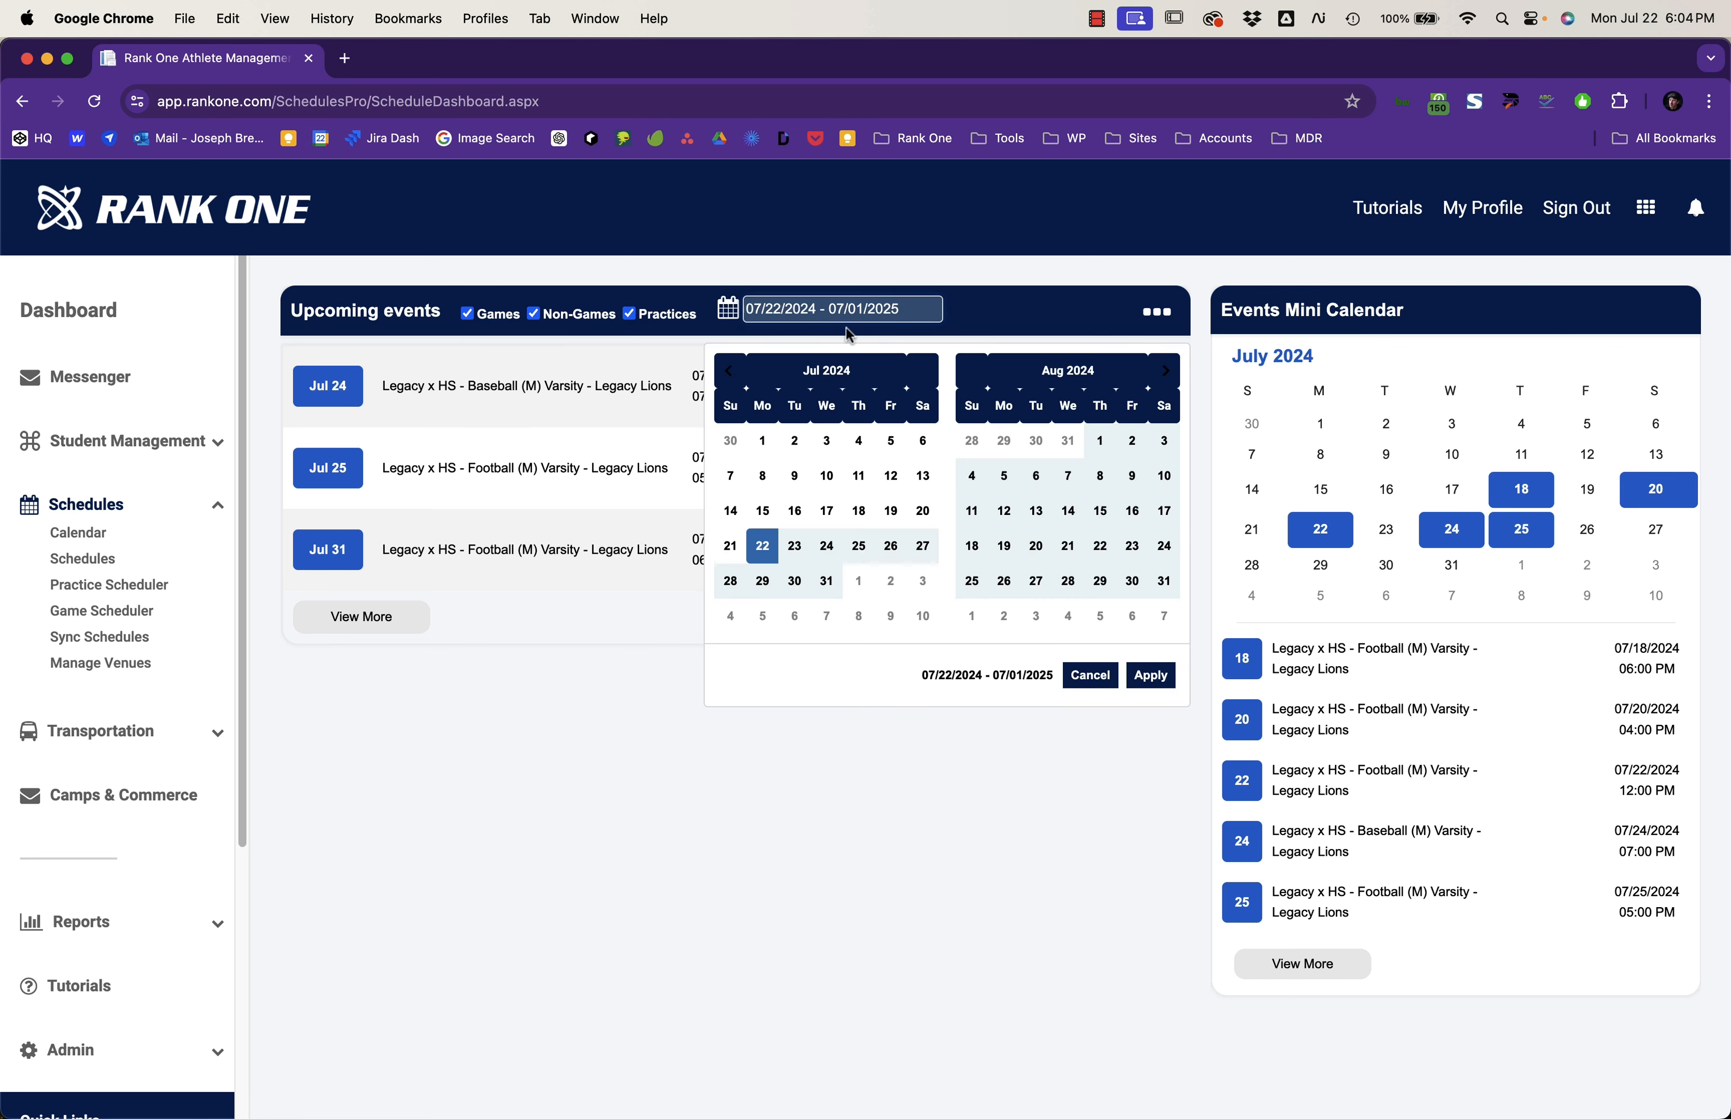
left_click(1029, 311)
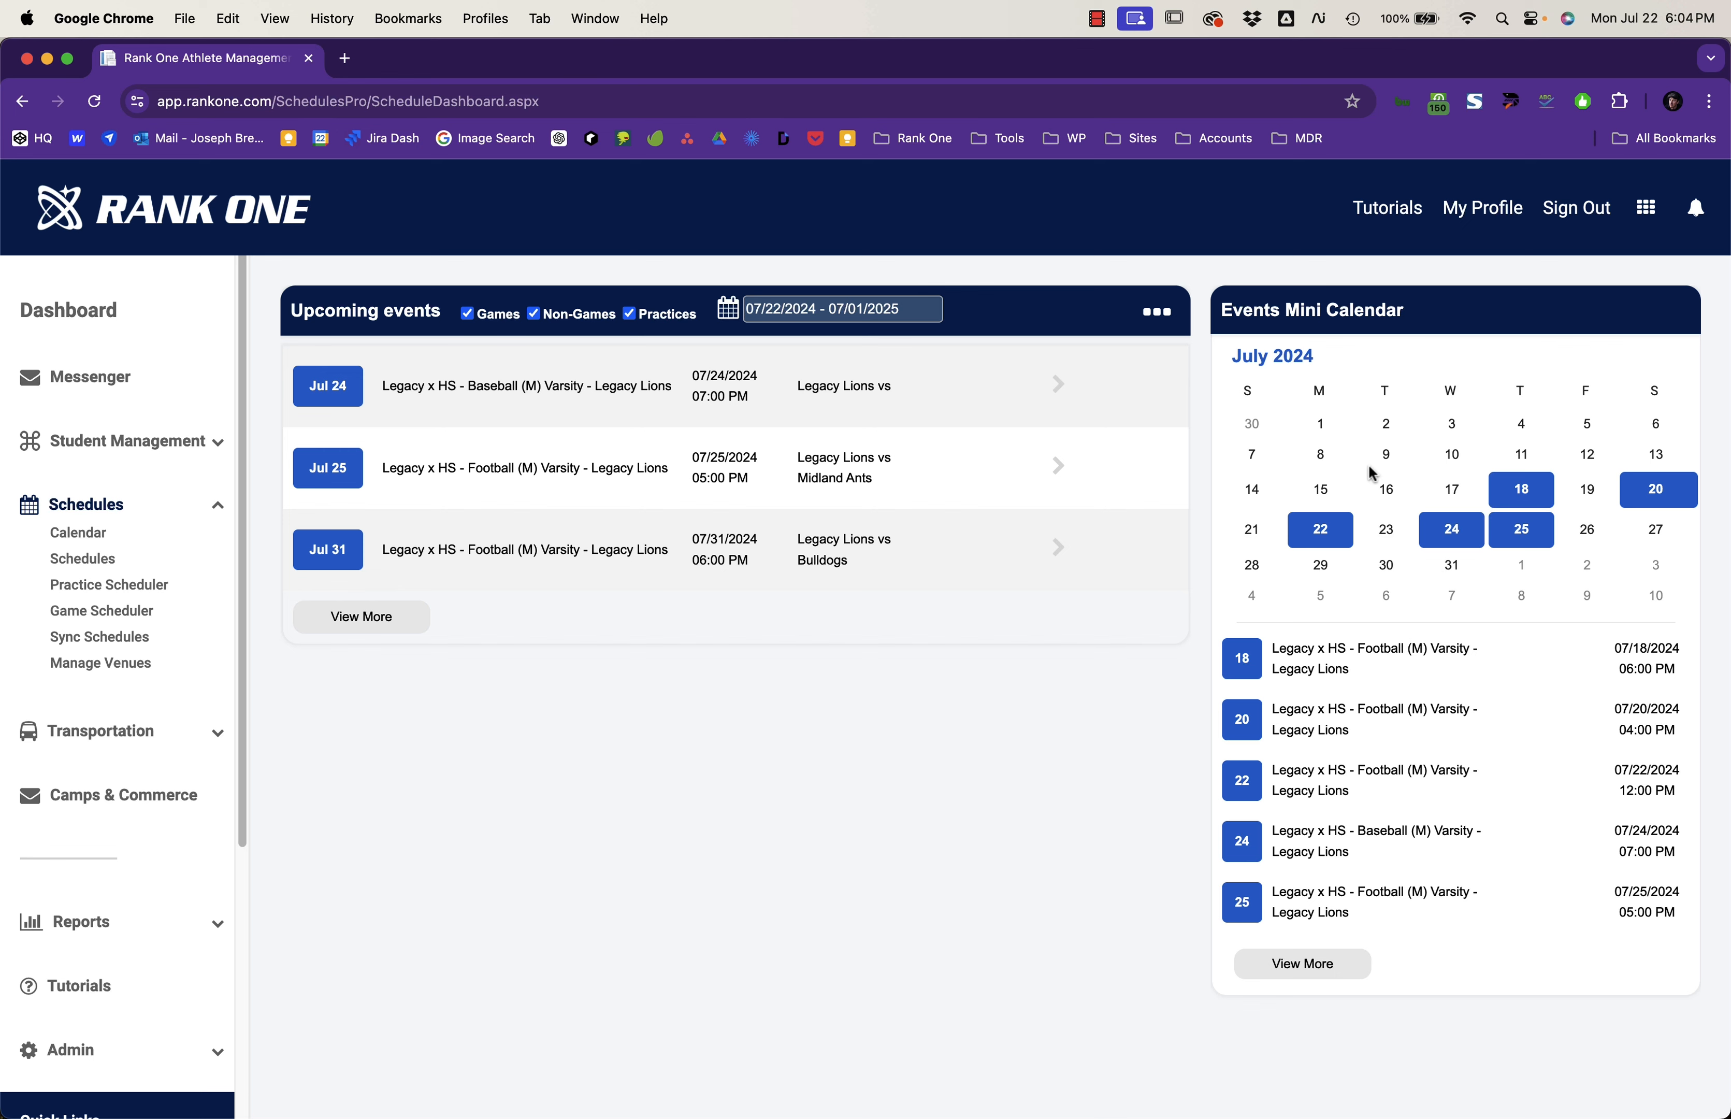
Step: Open the schedules calendar and look over the July 2024 month view
left_click(80, 533)
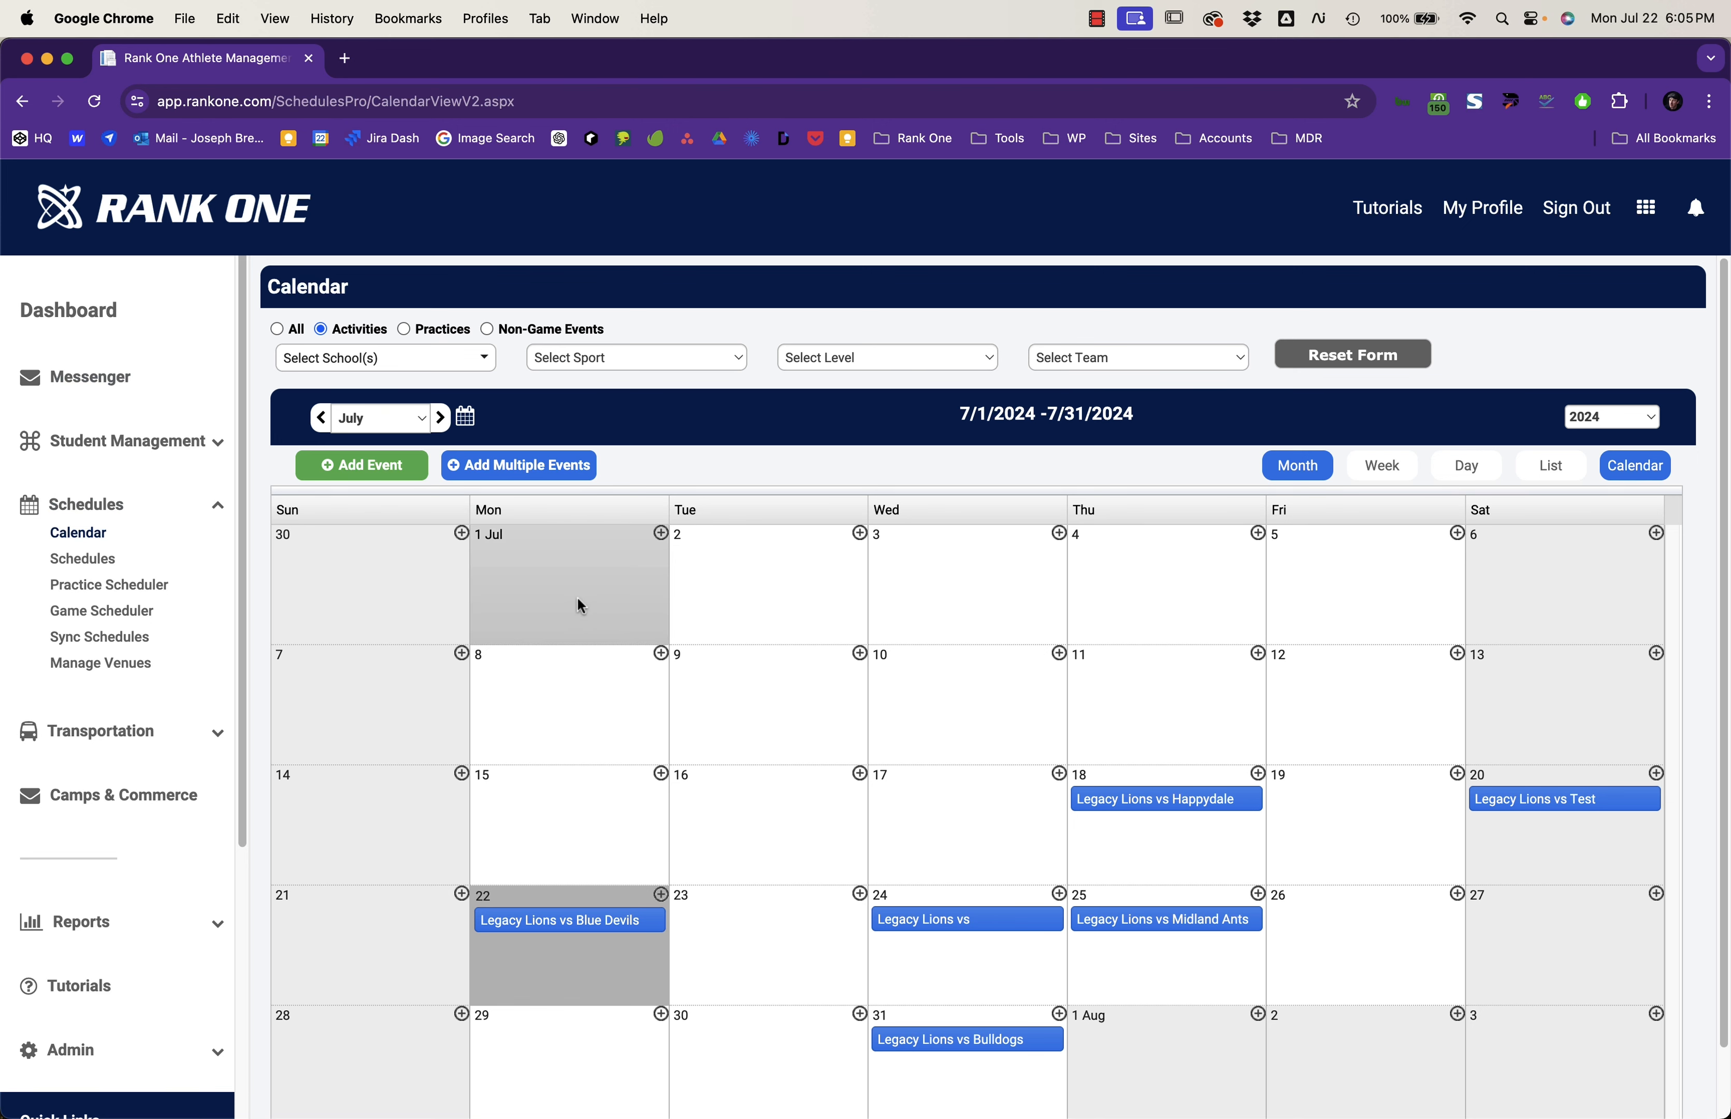
scroll(580, 604, "down", 2)
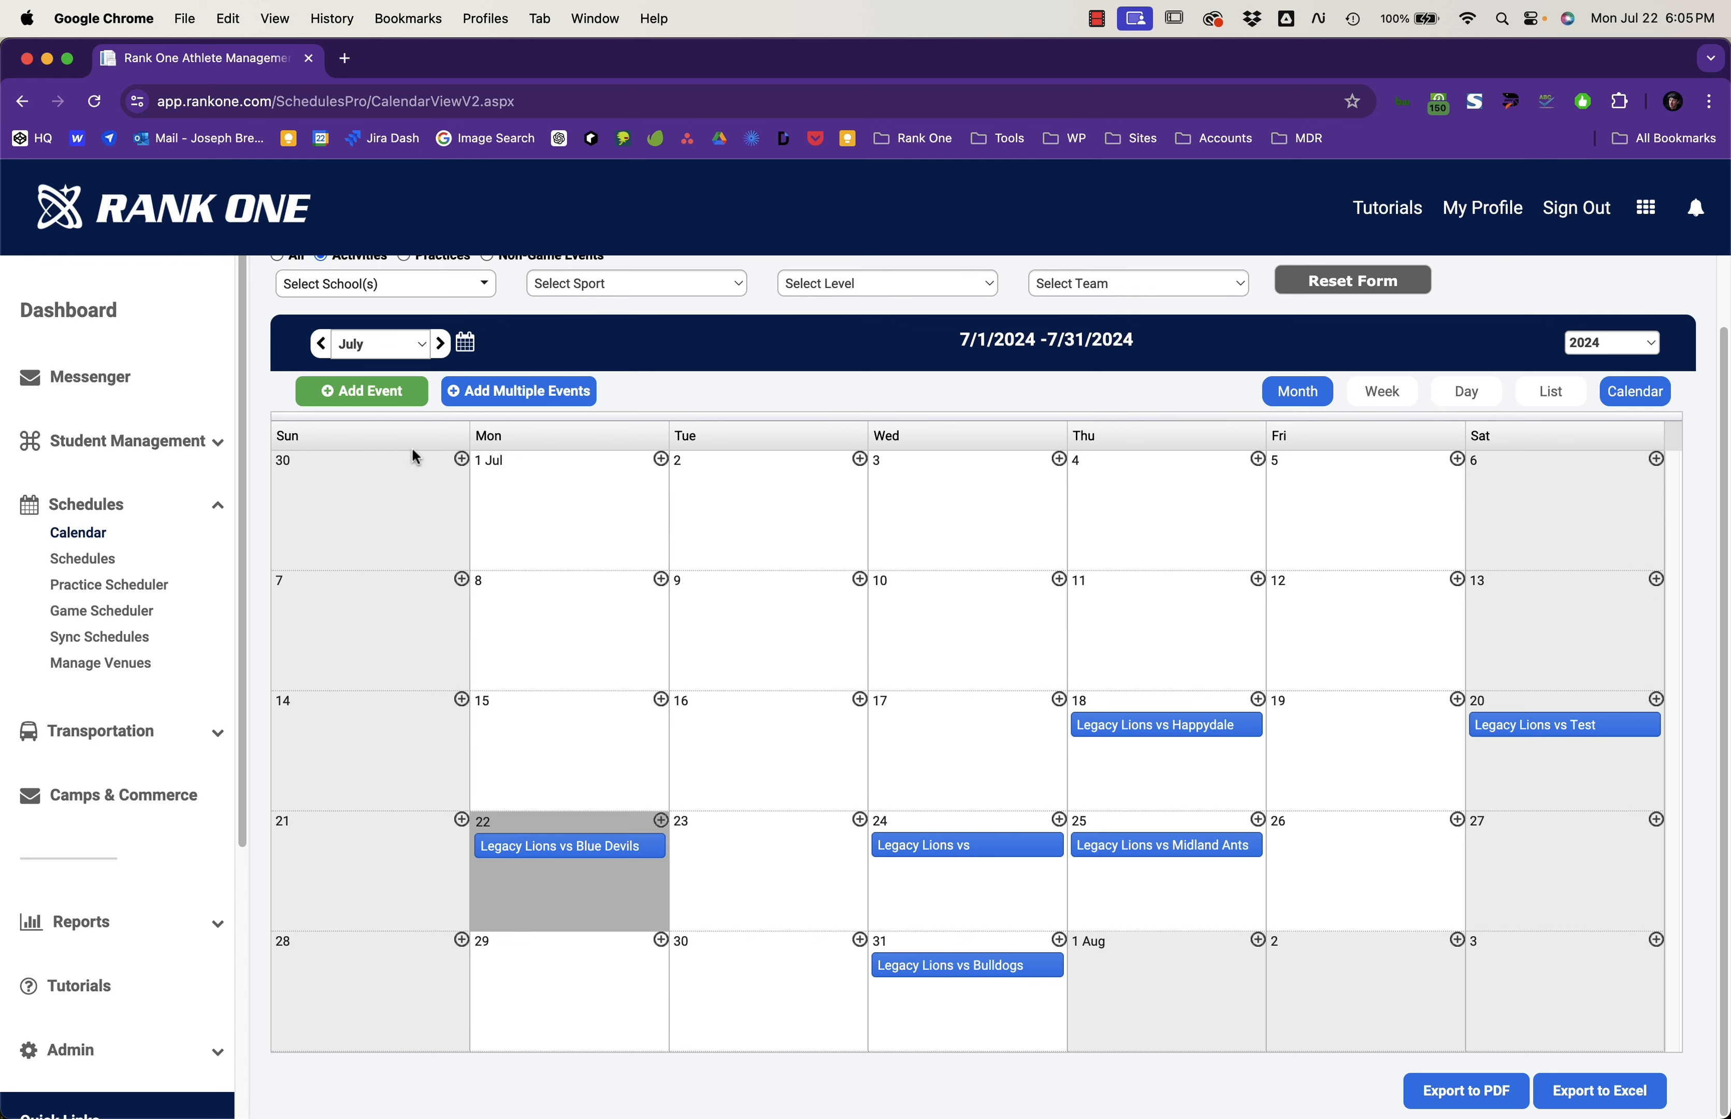
scroll(407, 446, "up", 2)
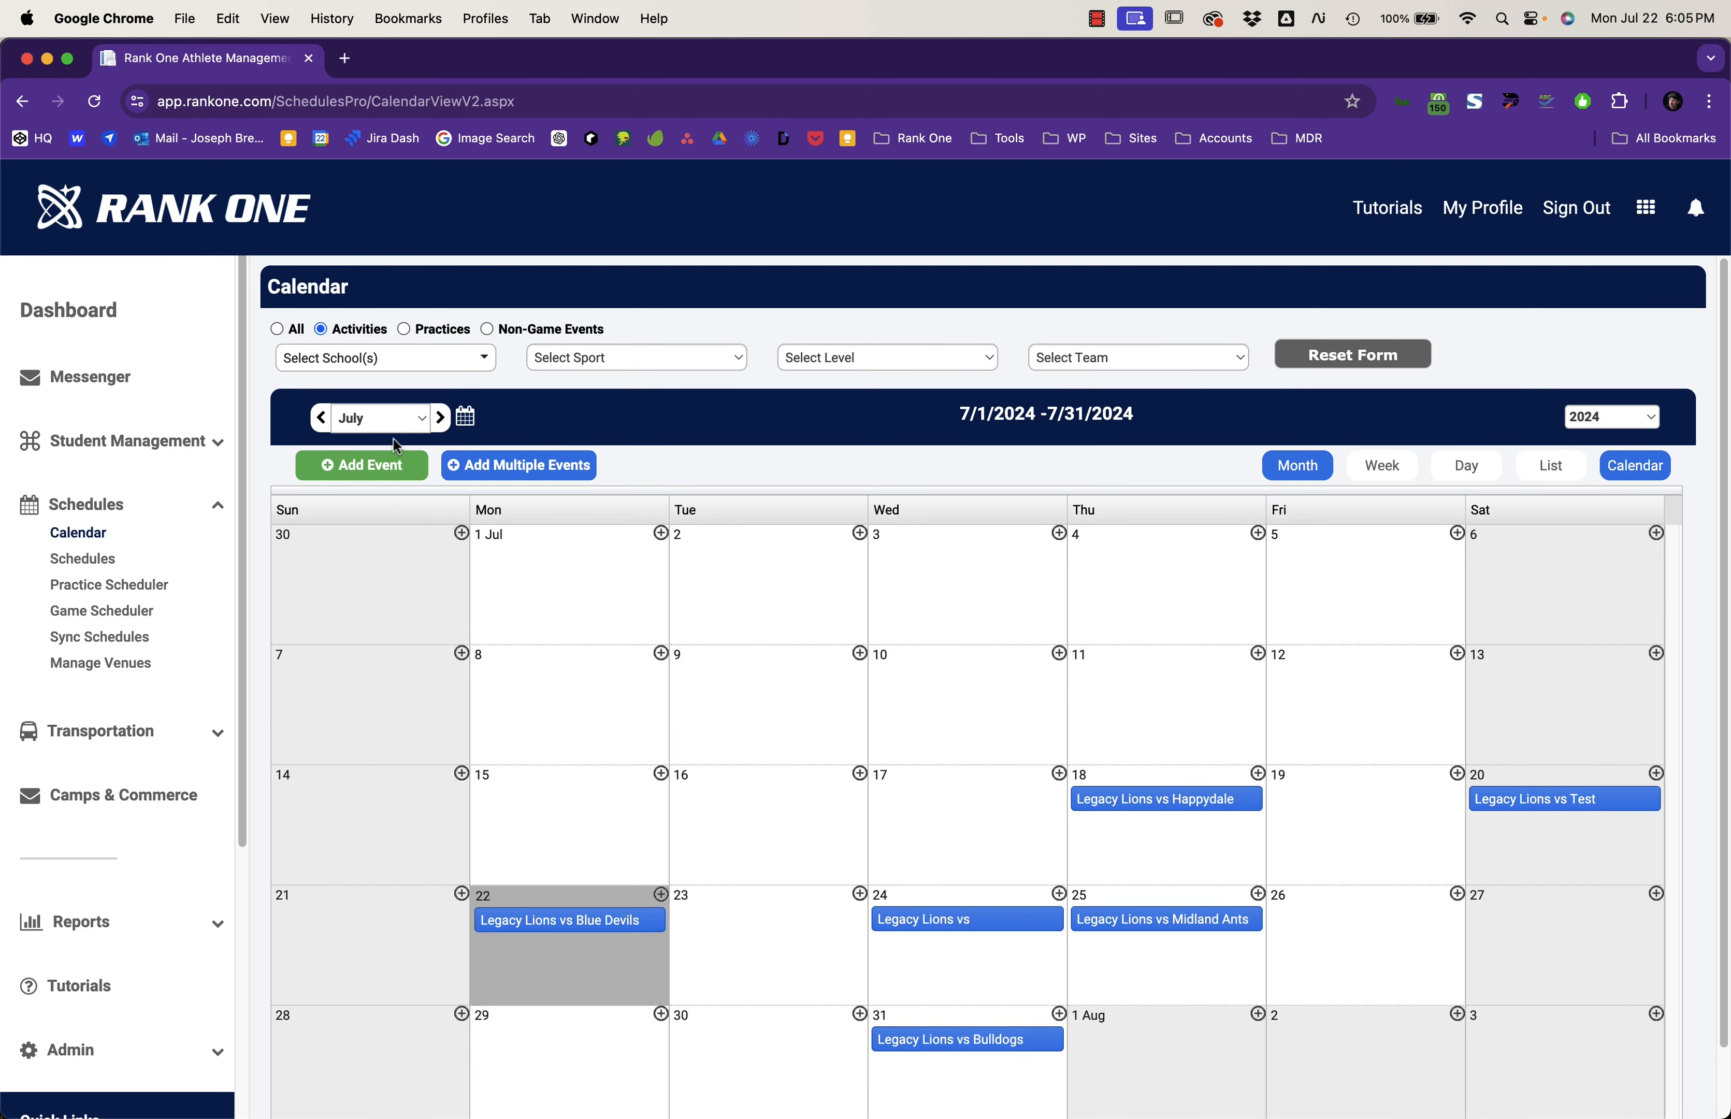
Step: Start a new game event for school Legacy x HS with sport Football(M) and level Varsity
left_click(376, 469)
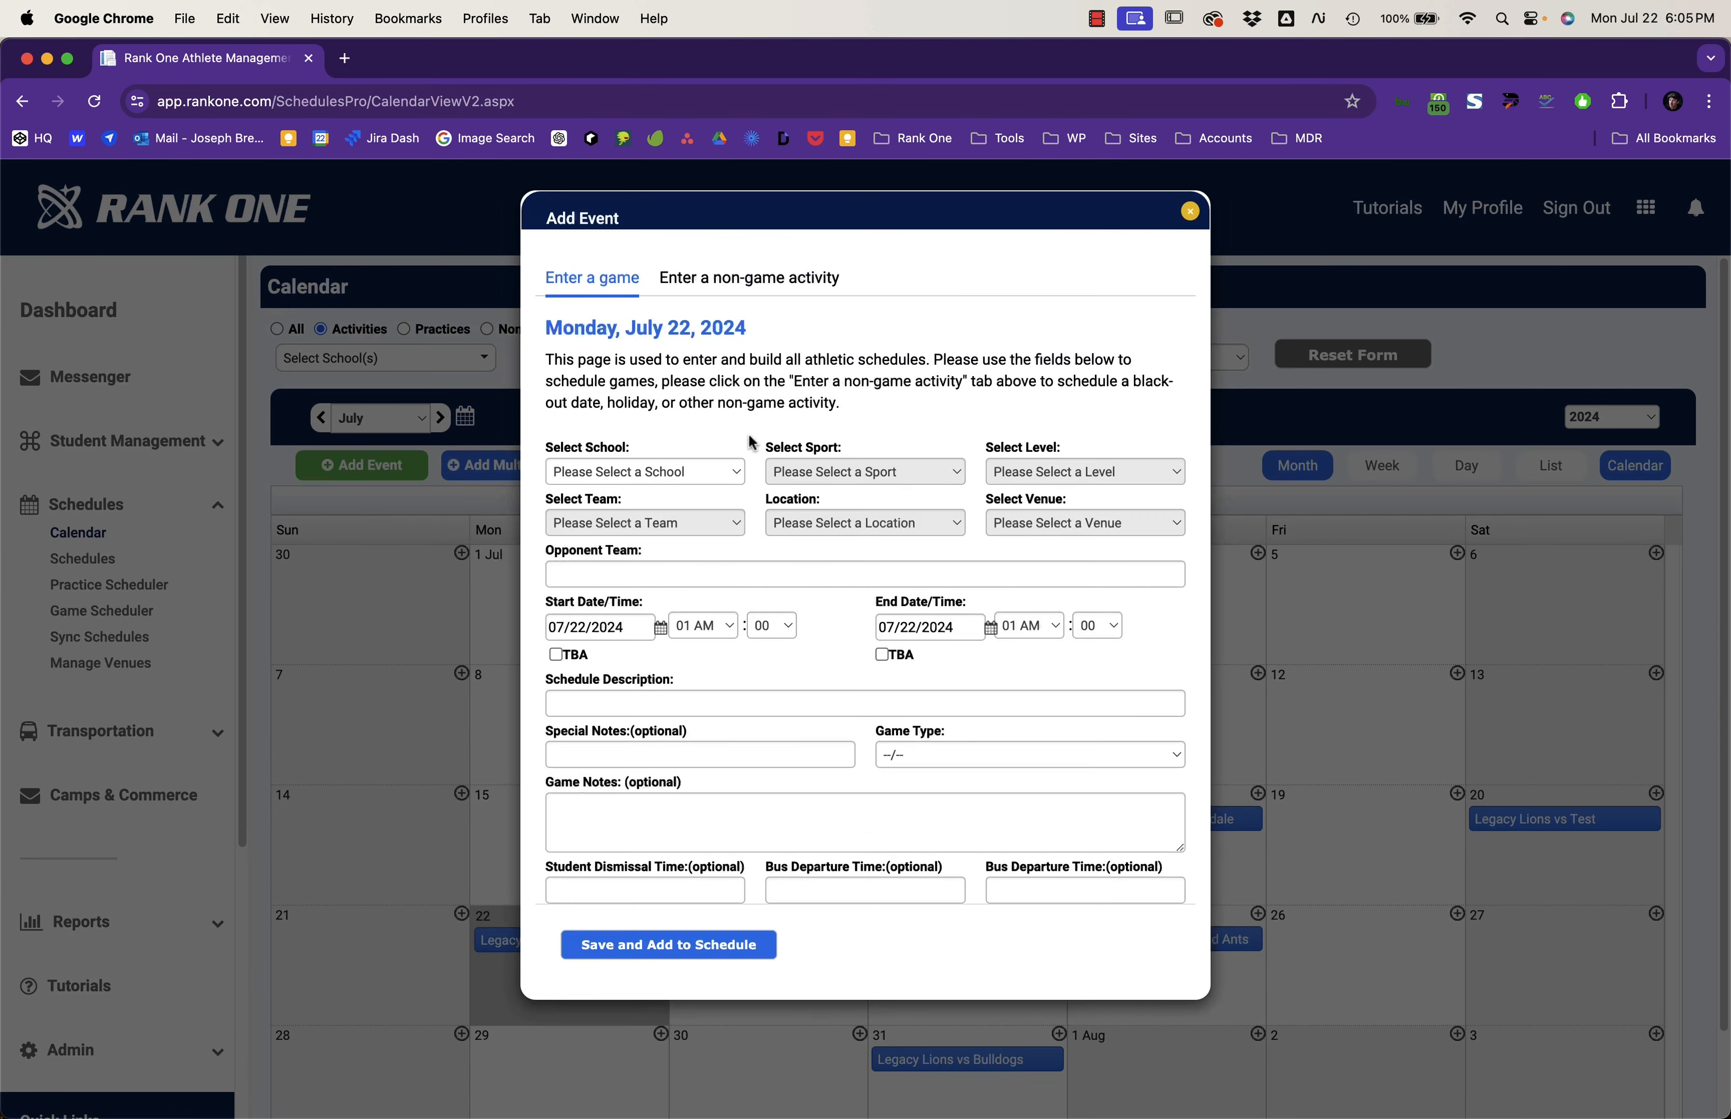
left_click(629, 473)
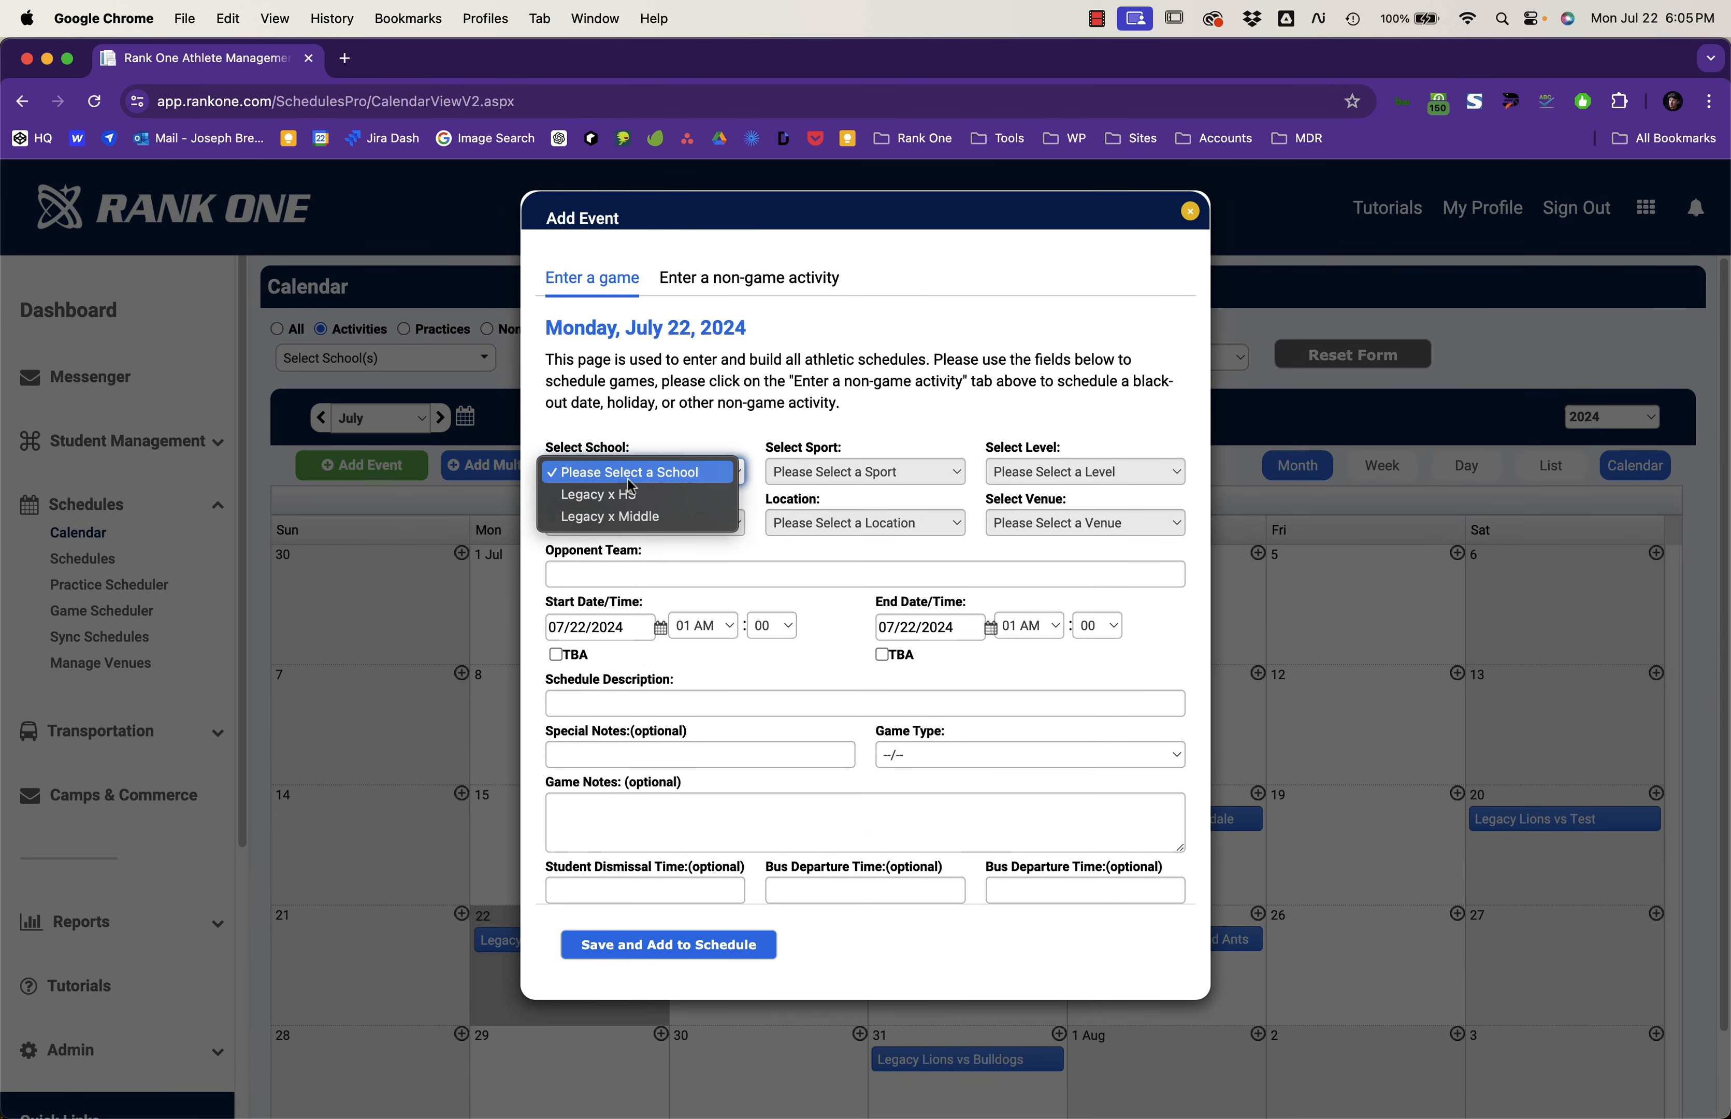
left_click(632, 497)
left_click(886, 475)
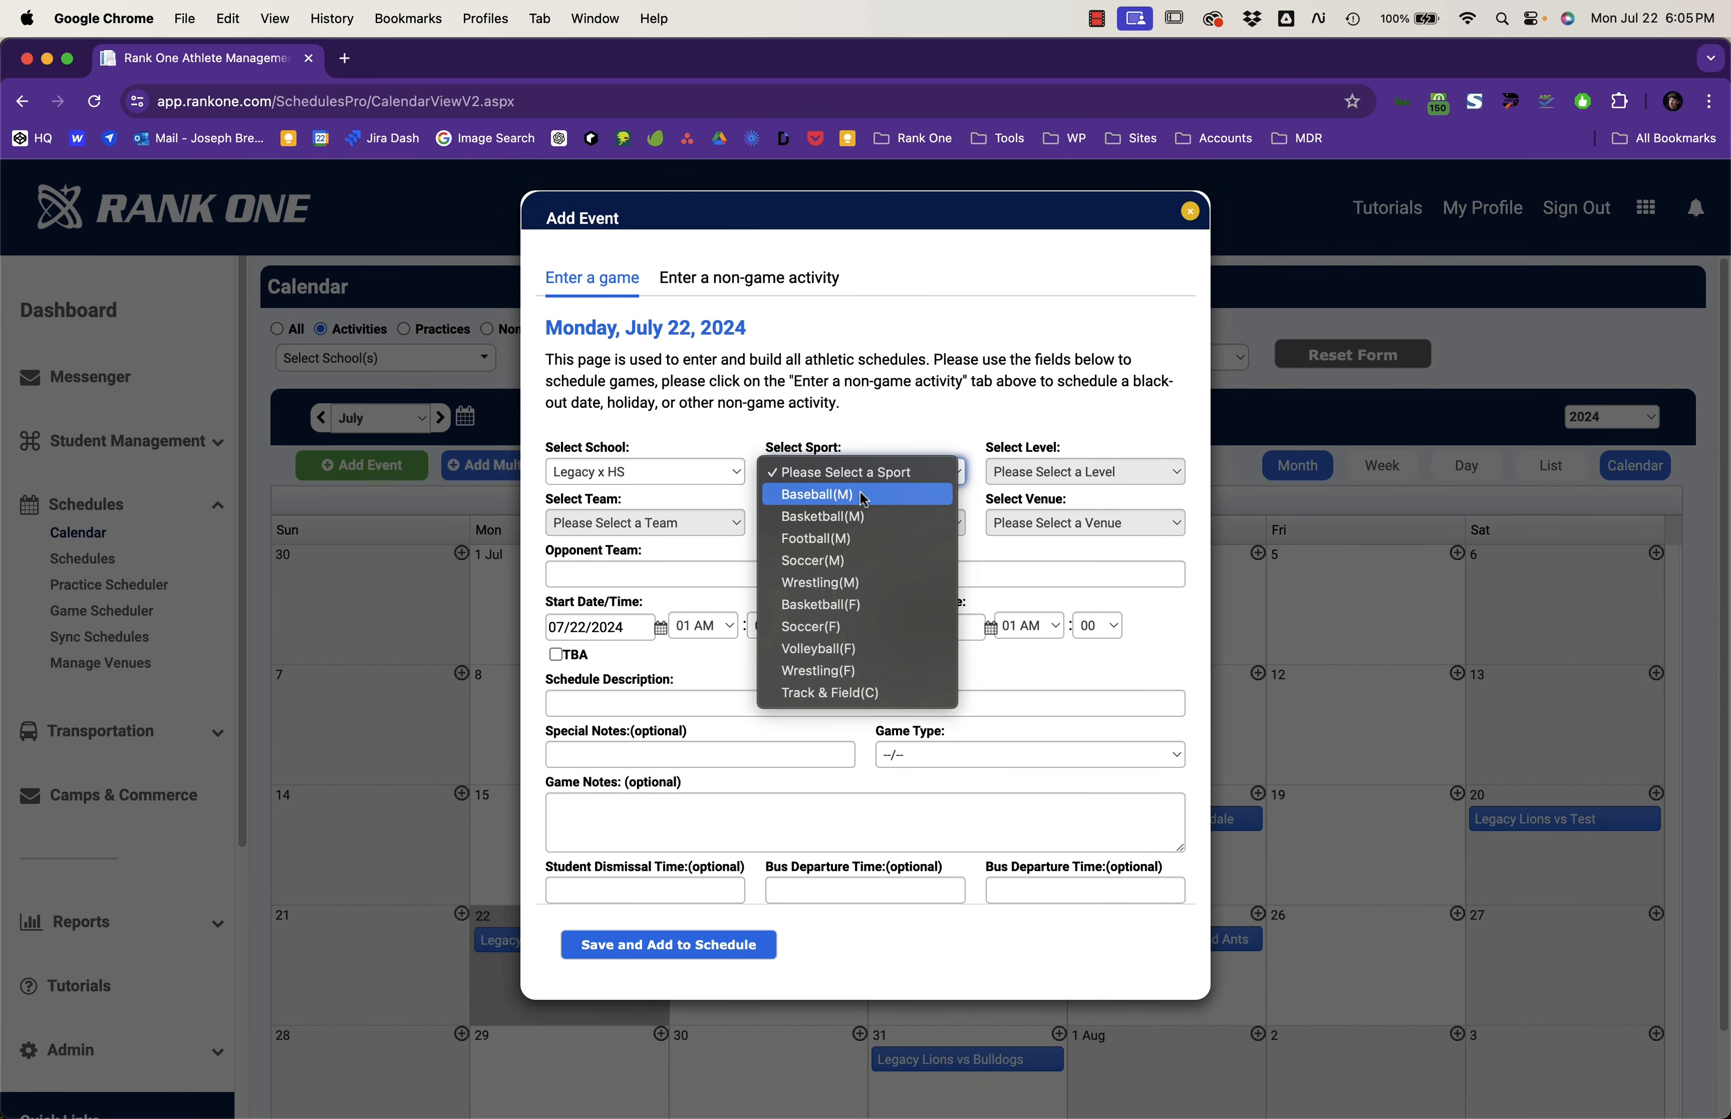
left_click(860, 546)
left_click(1083, 471)
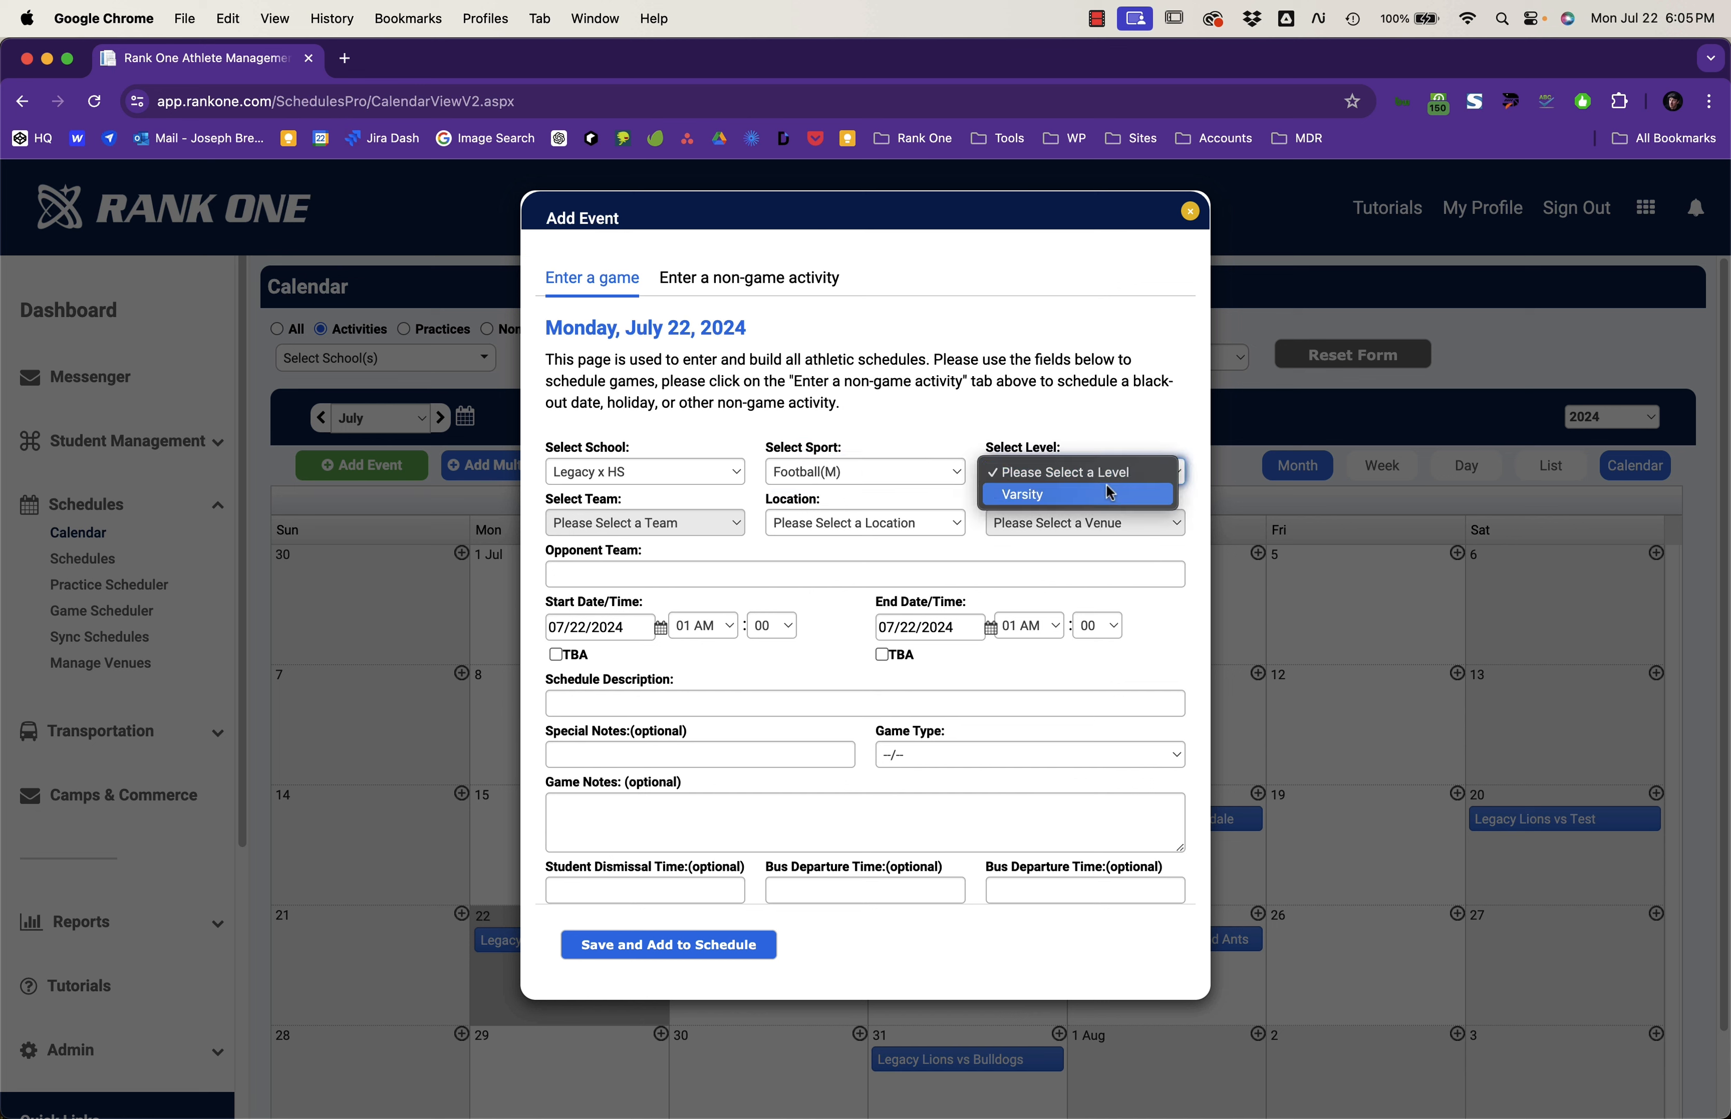
left_click(1069, 493)
Step: Set the game's team to Legacy Lions, its location to Home and the opponent to Bulldogs
left_click(692, 537)
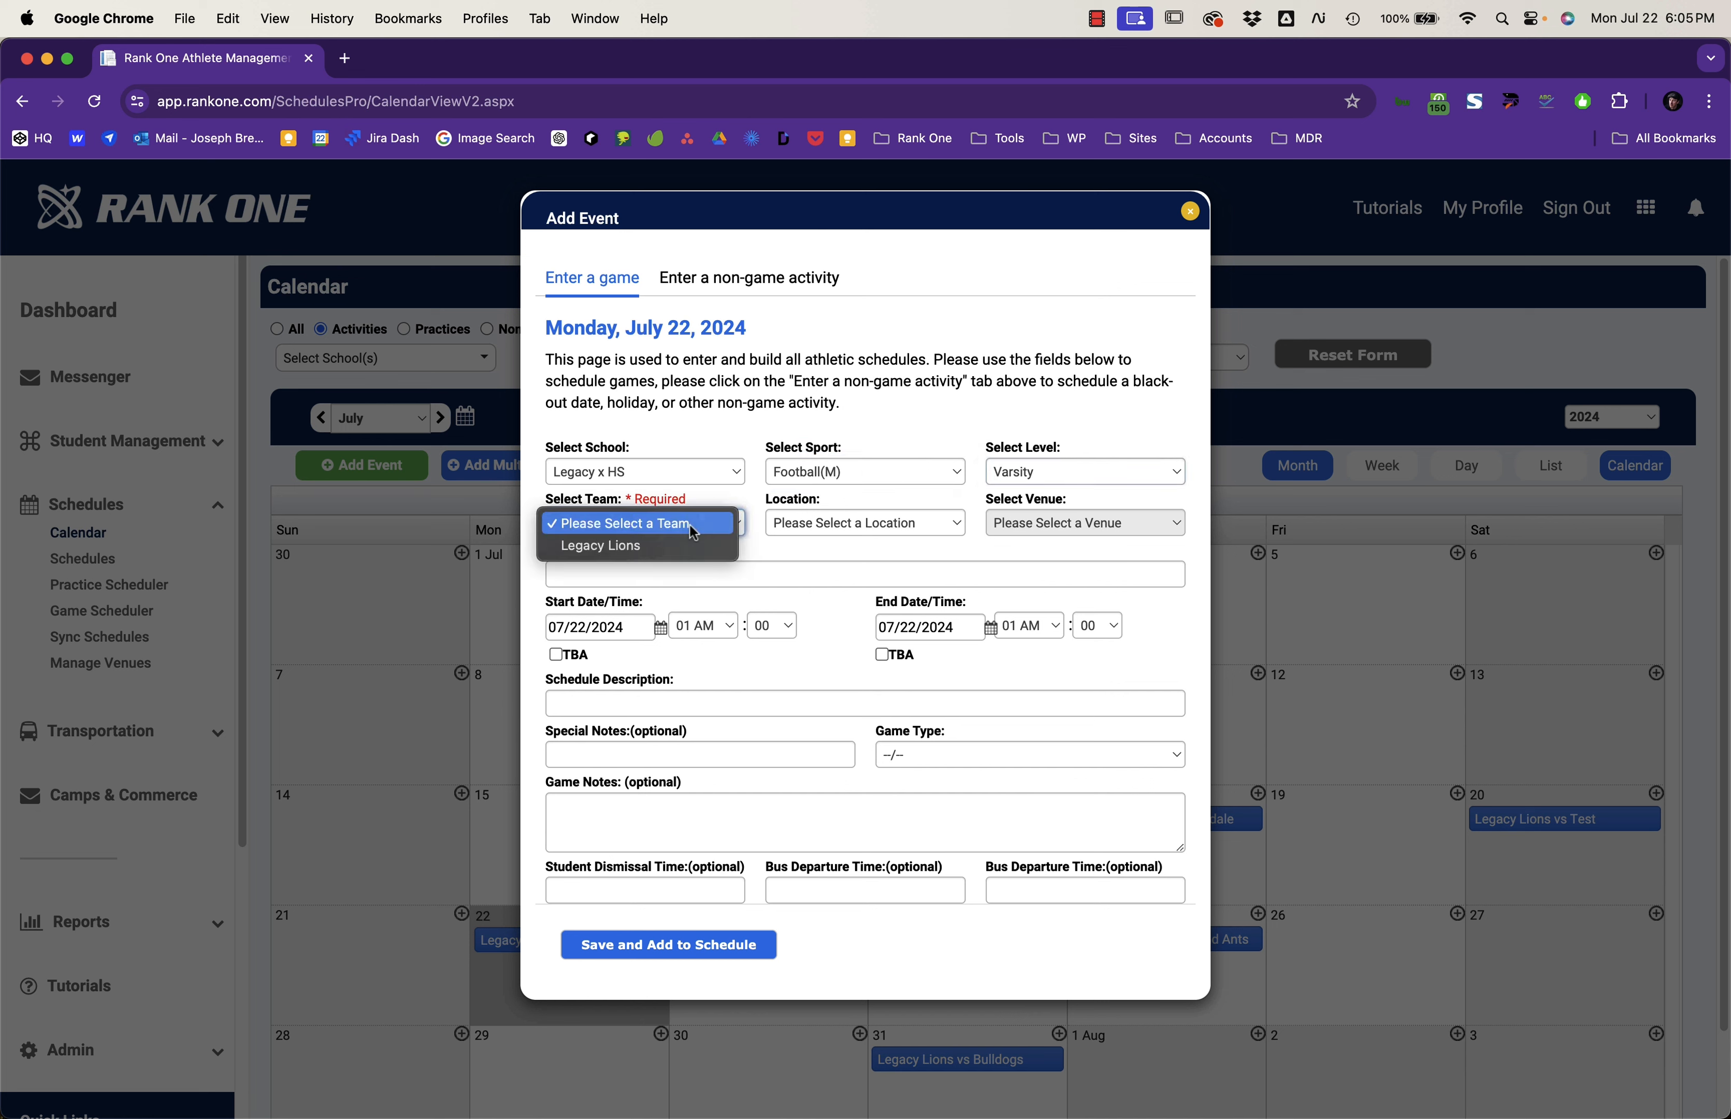
left_click(637, 554)
left_click(861, 522)
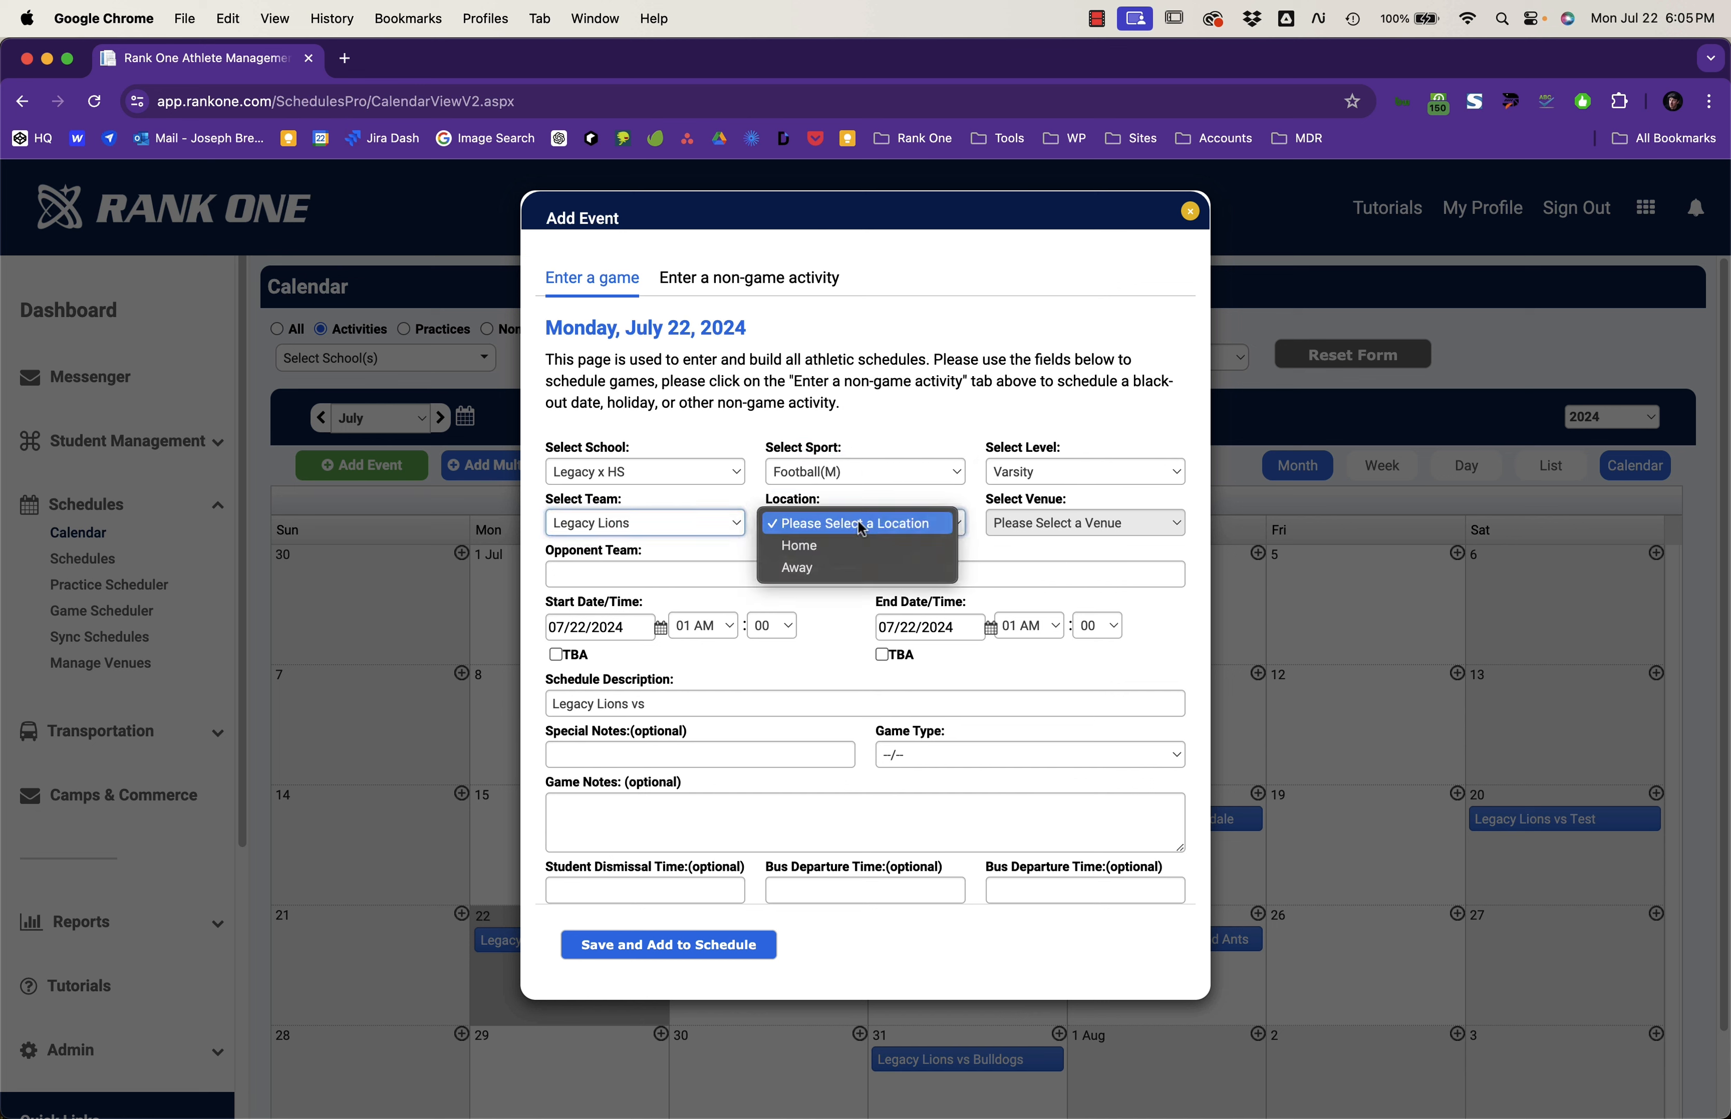
left_click(855, 552)
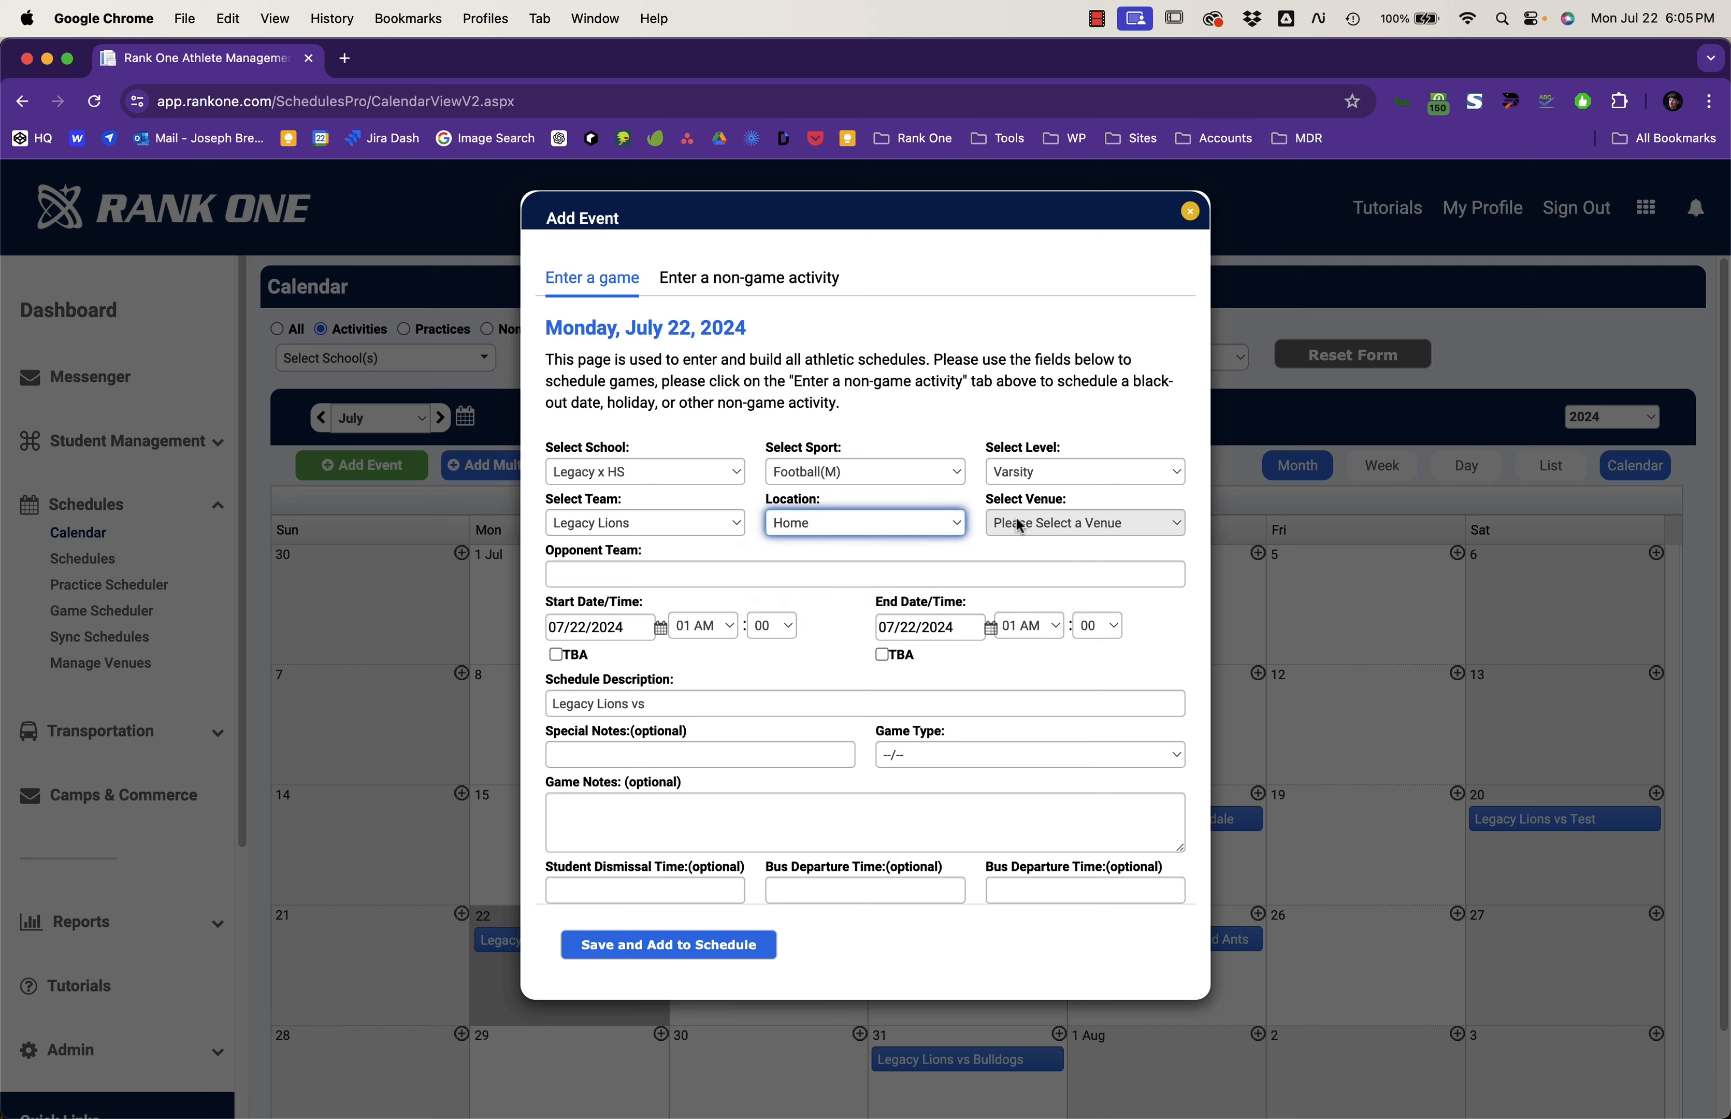
left_click(932, 524)
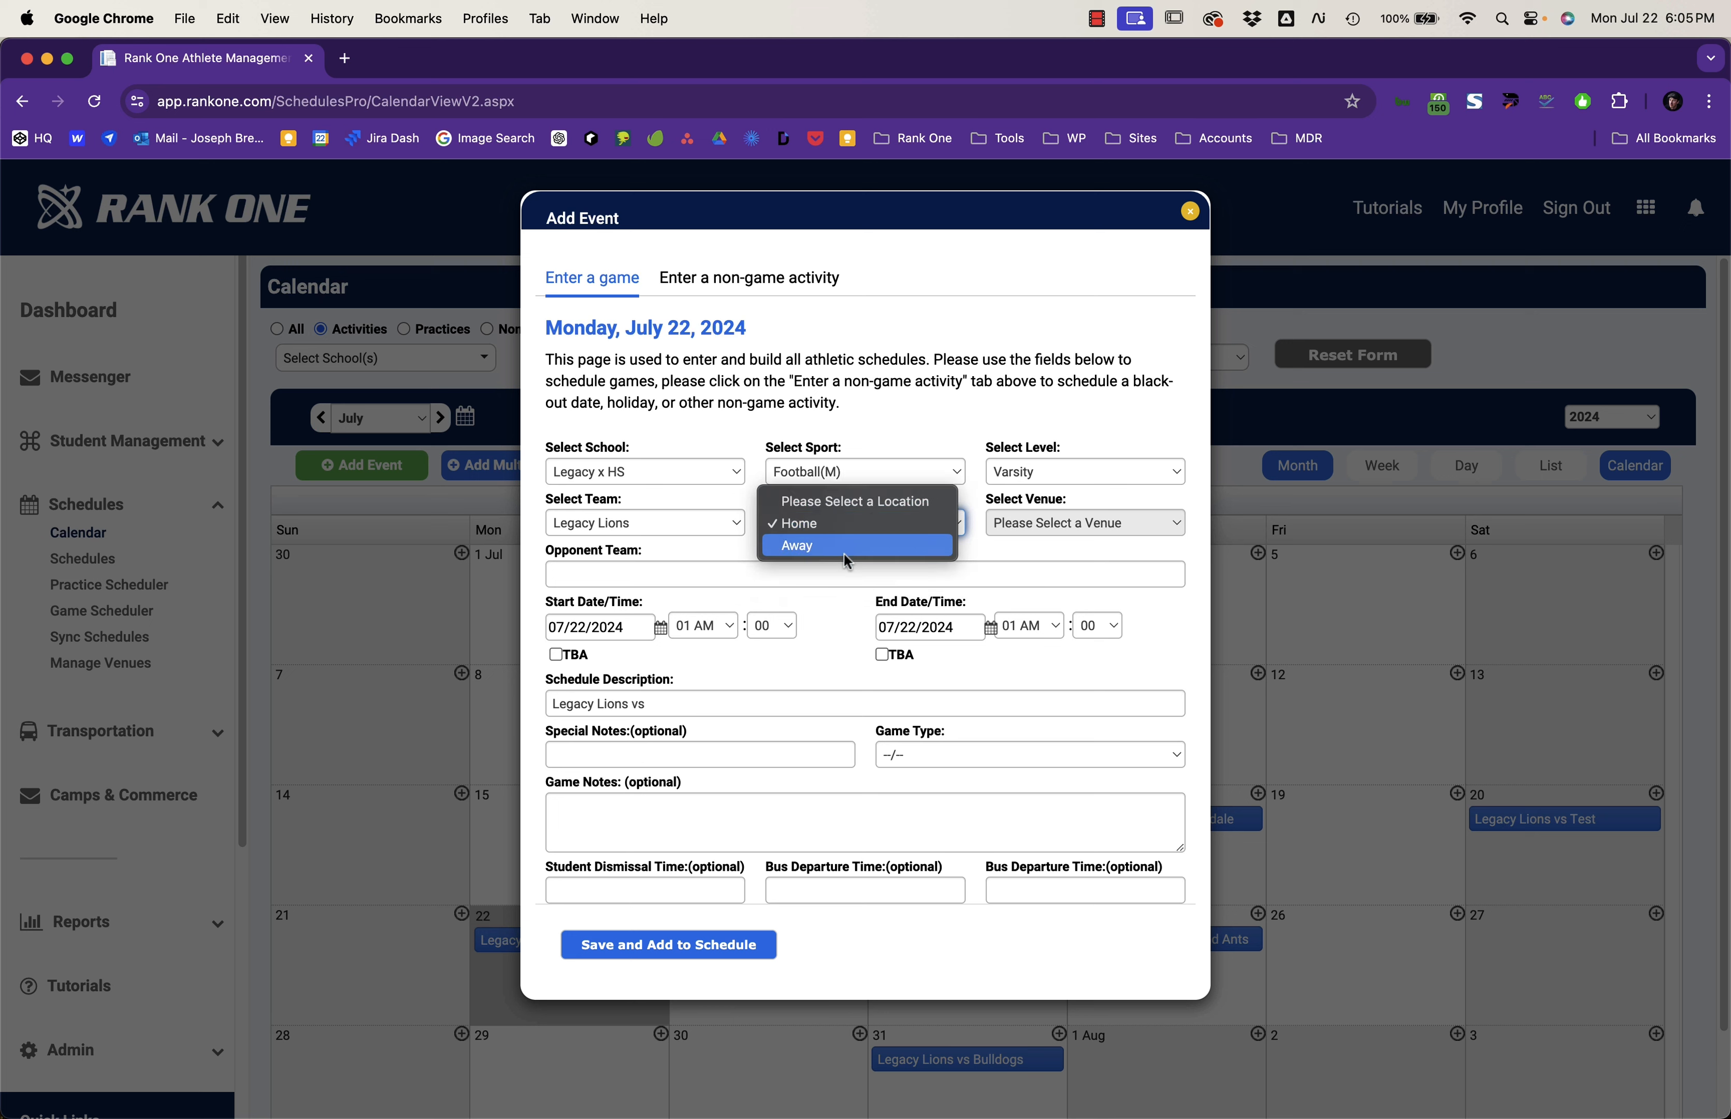
left_click(980, 506)
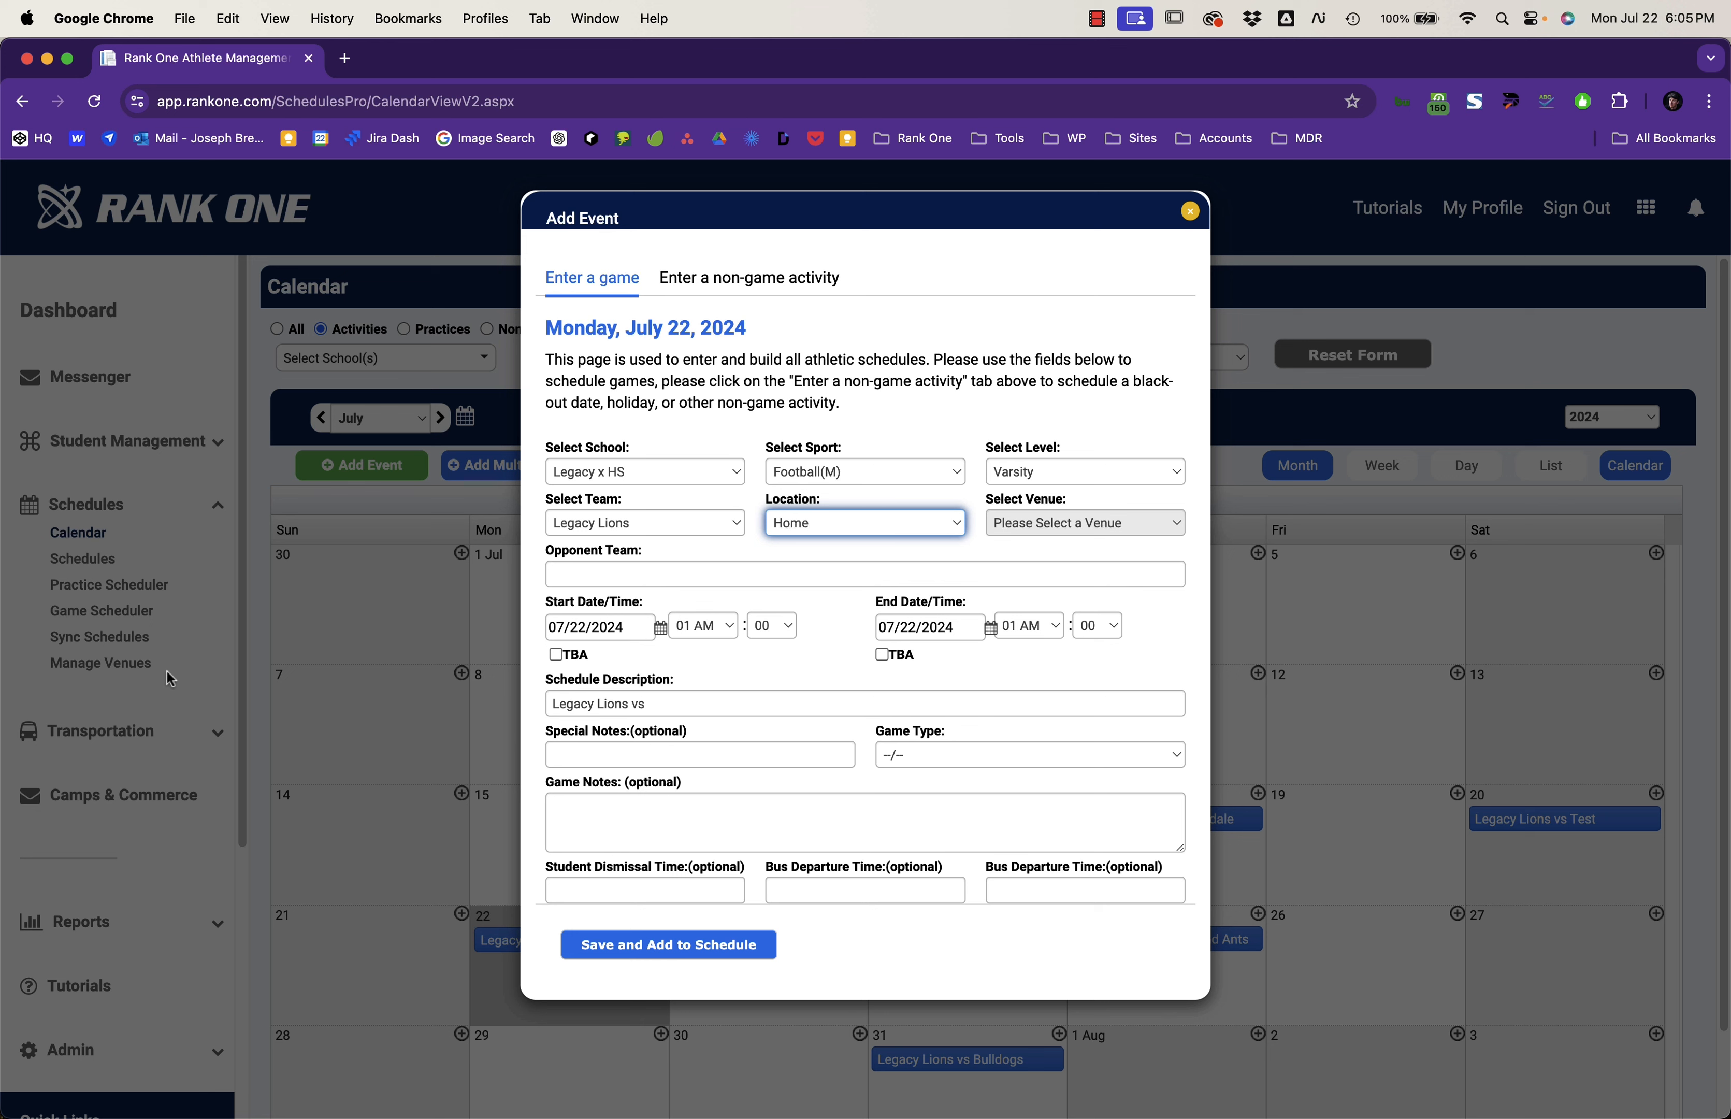
left_click(755, 576)
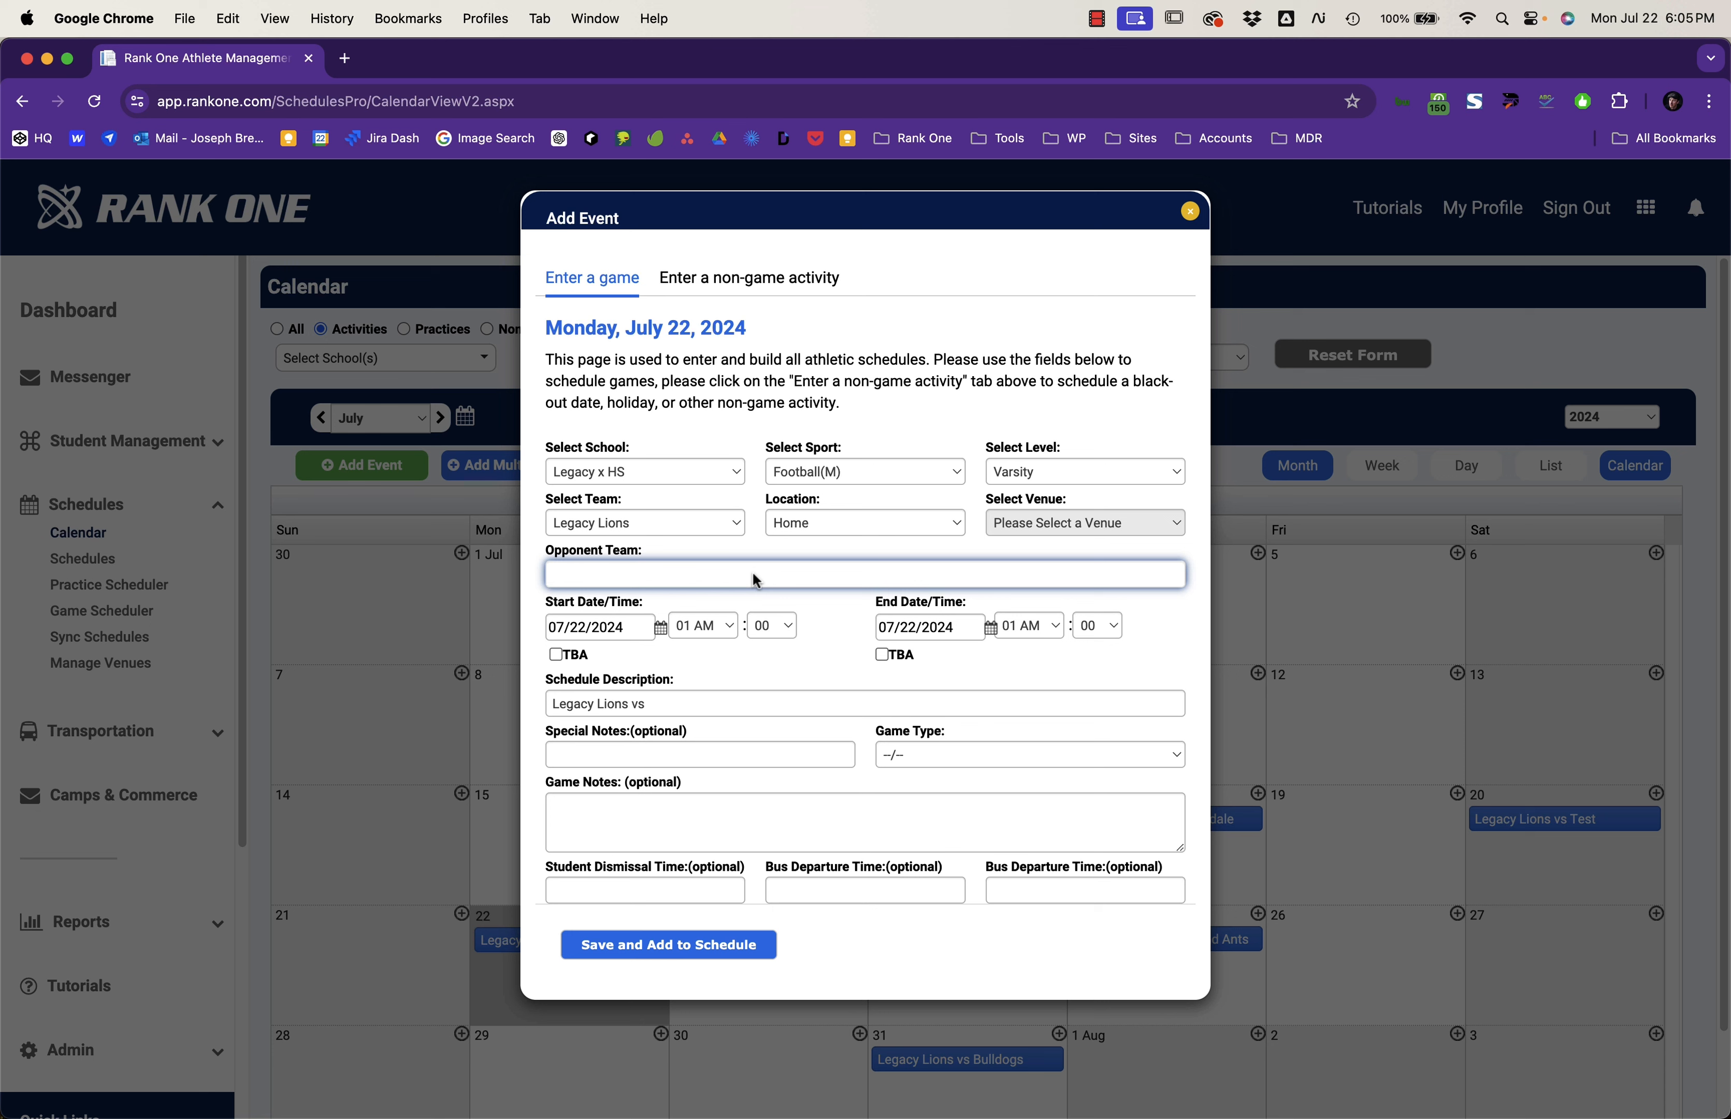
type("Bulldogs")
Step: Schedule the game for 07/25/2024, starting at 05 PM and ending at 07 PM
left_click(621, 628)
left_click(612, 629)
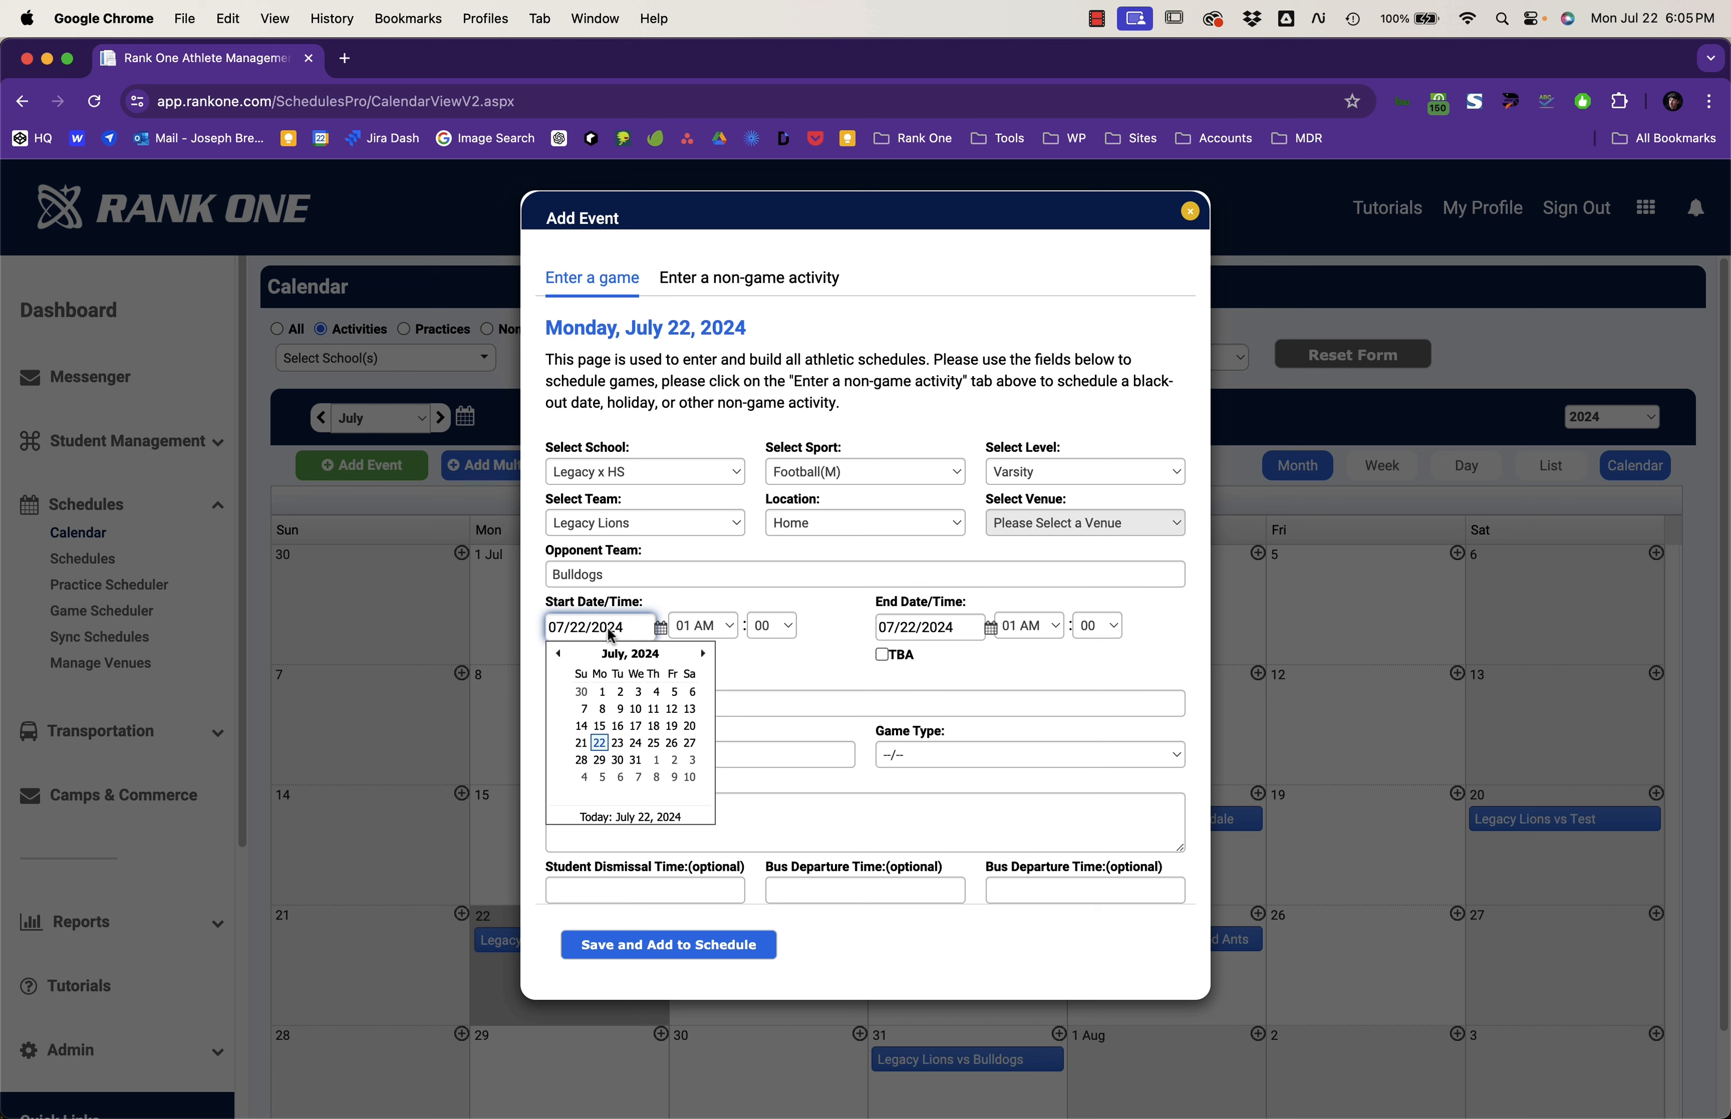
left_click(653, 742)
left_click(722, 627)
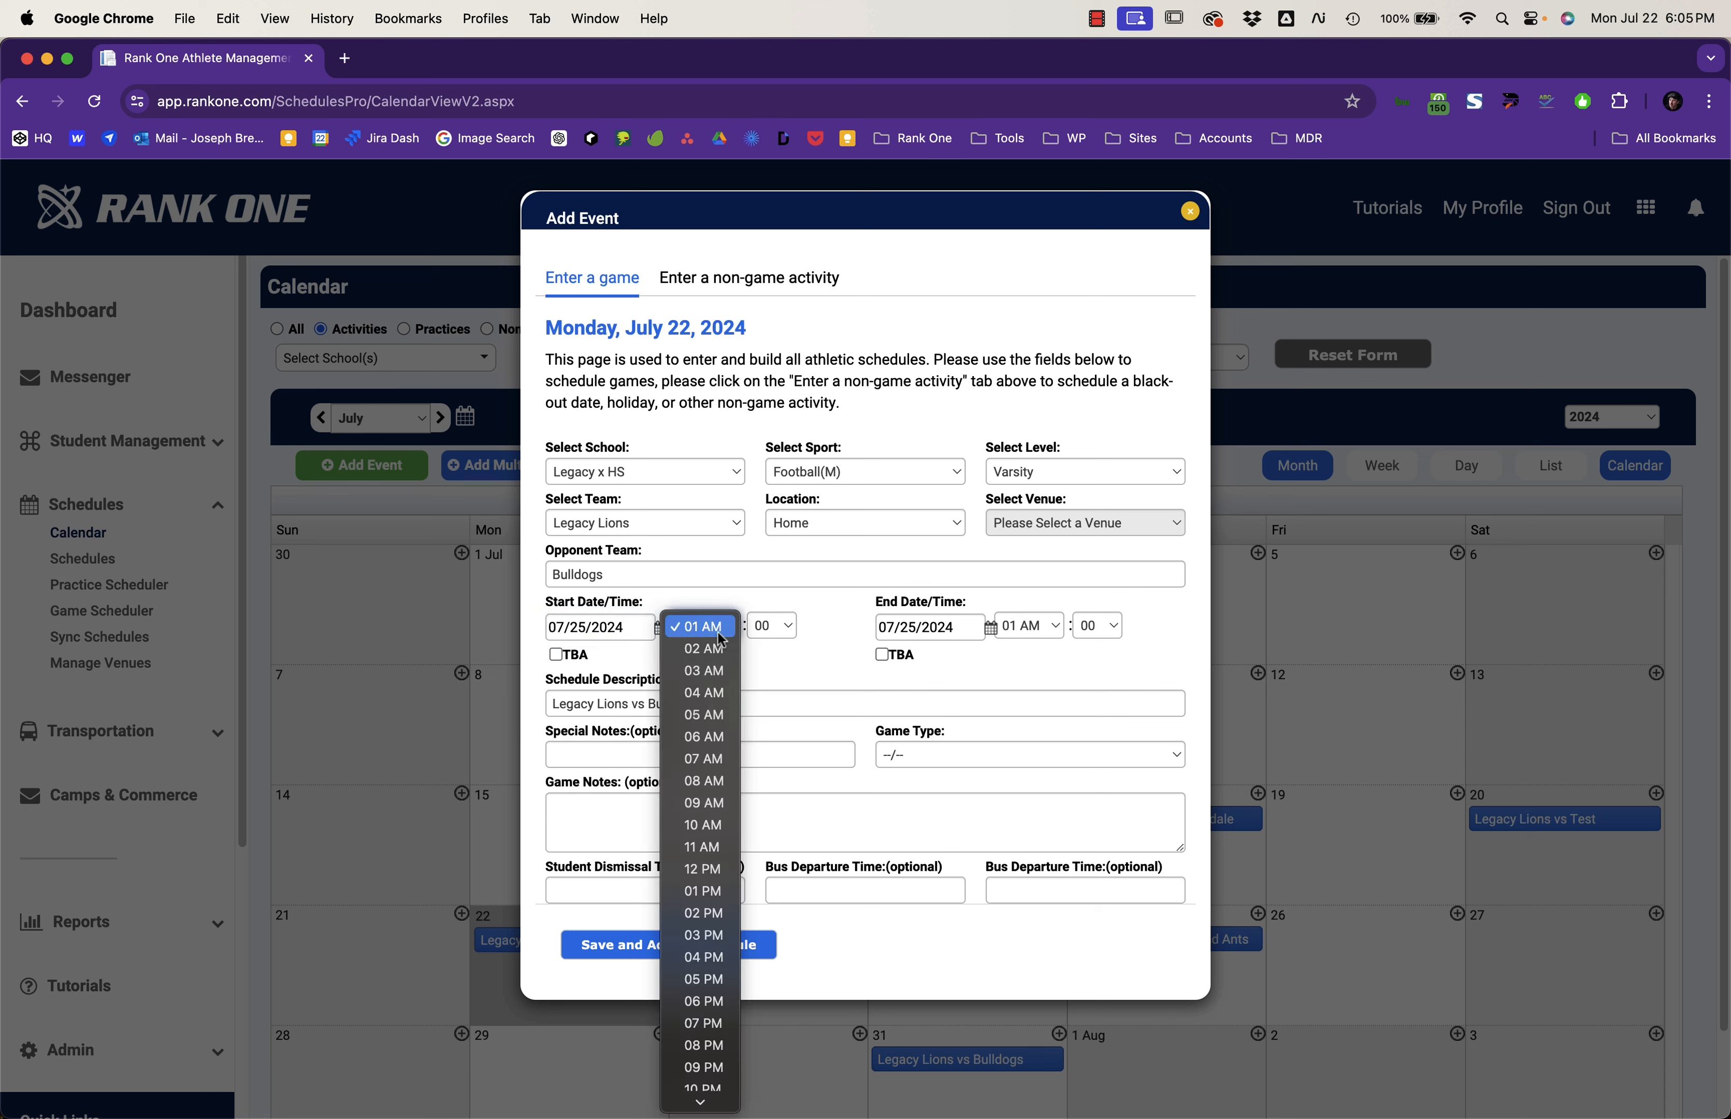
scroll(702, 833, "down", 2)
left_click(701, 940)
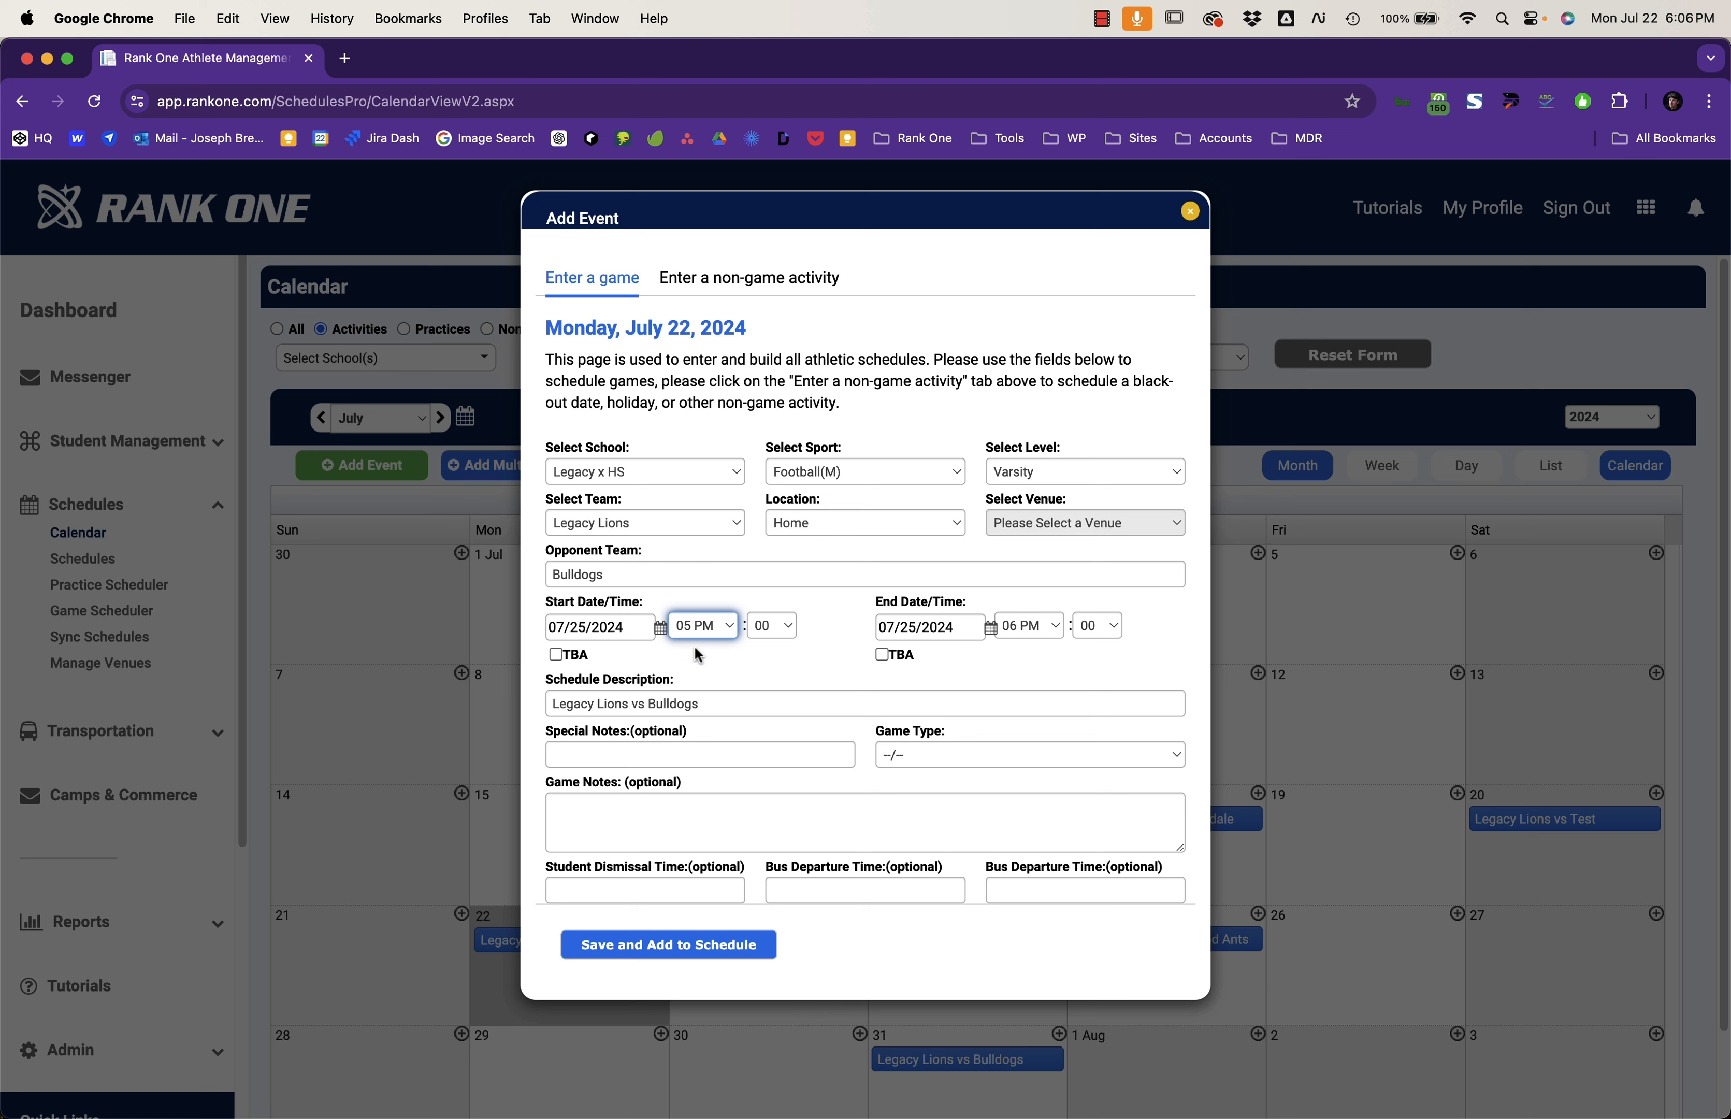
left_click(1045, 630)
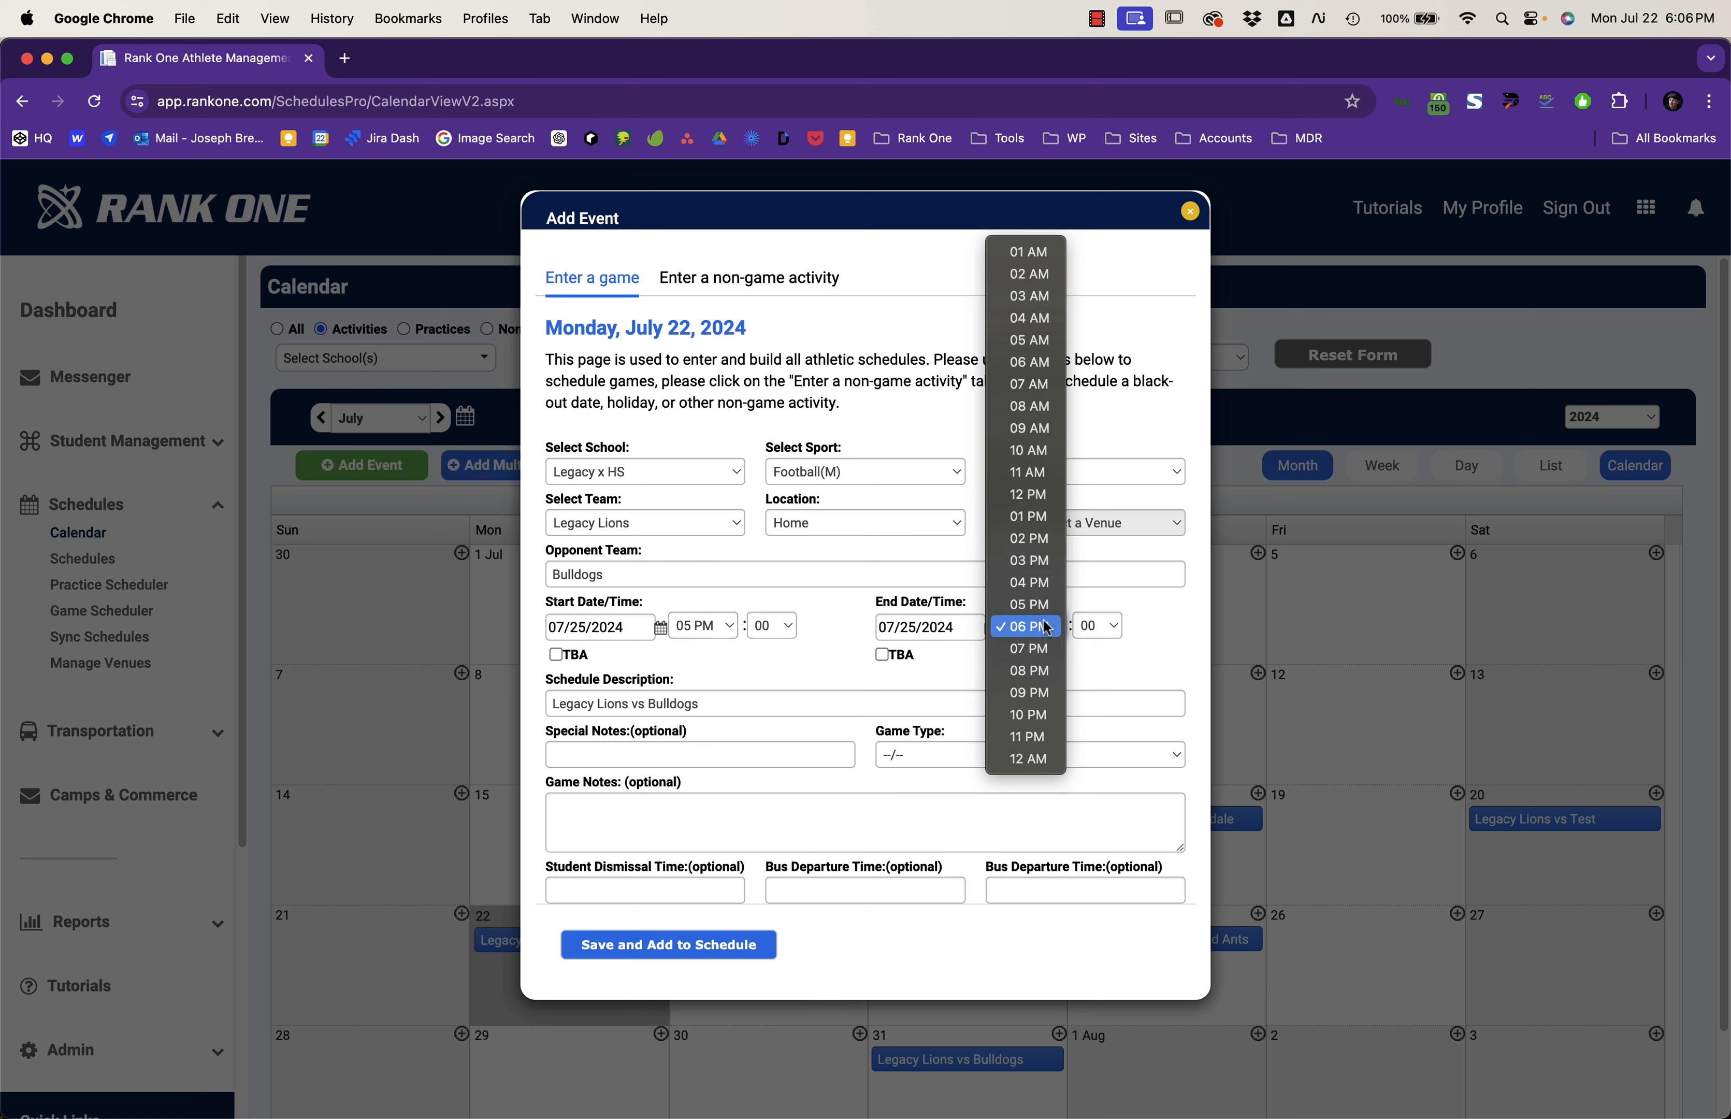
left_click(1029, 649)
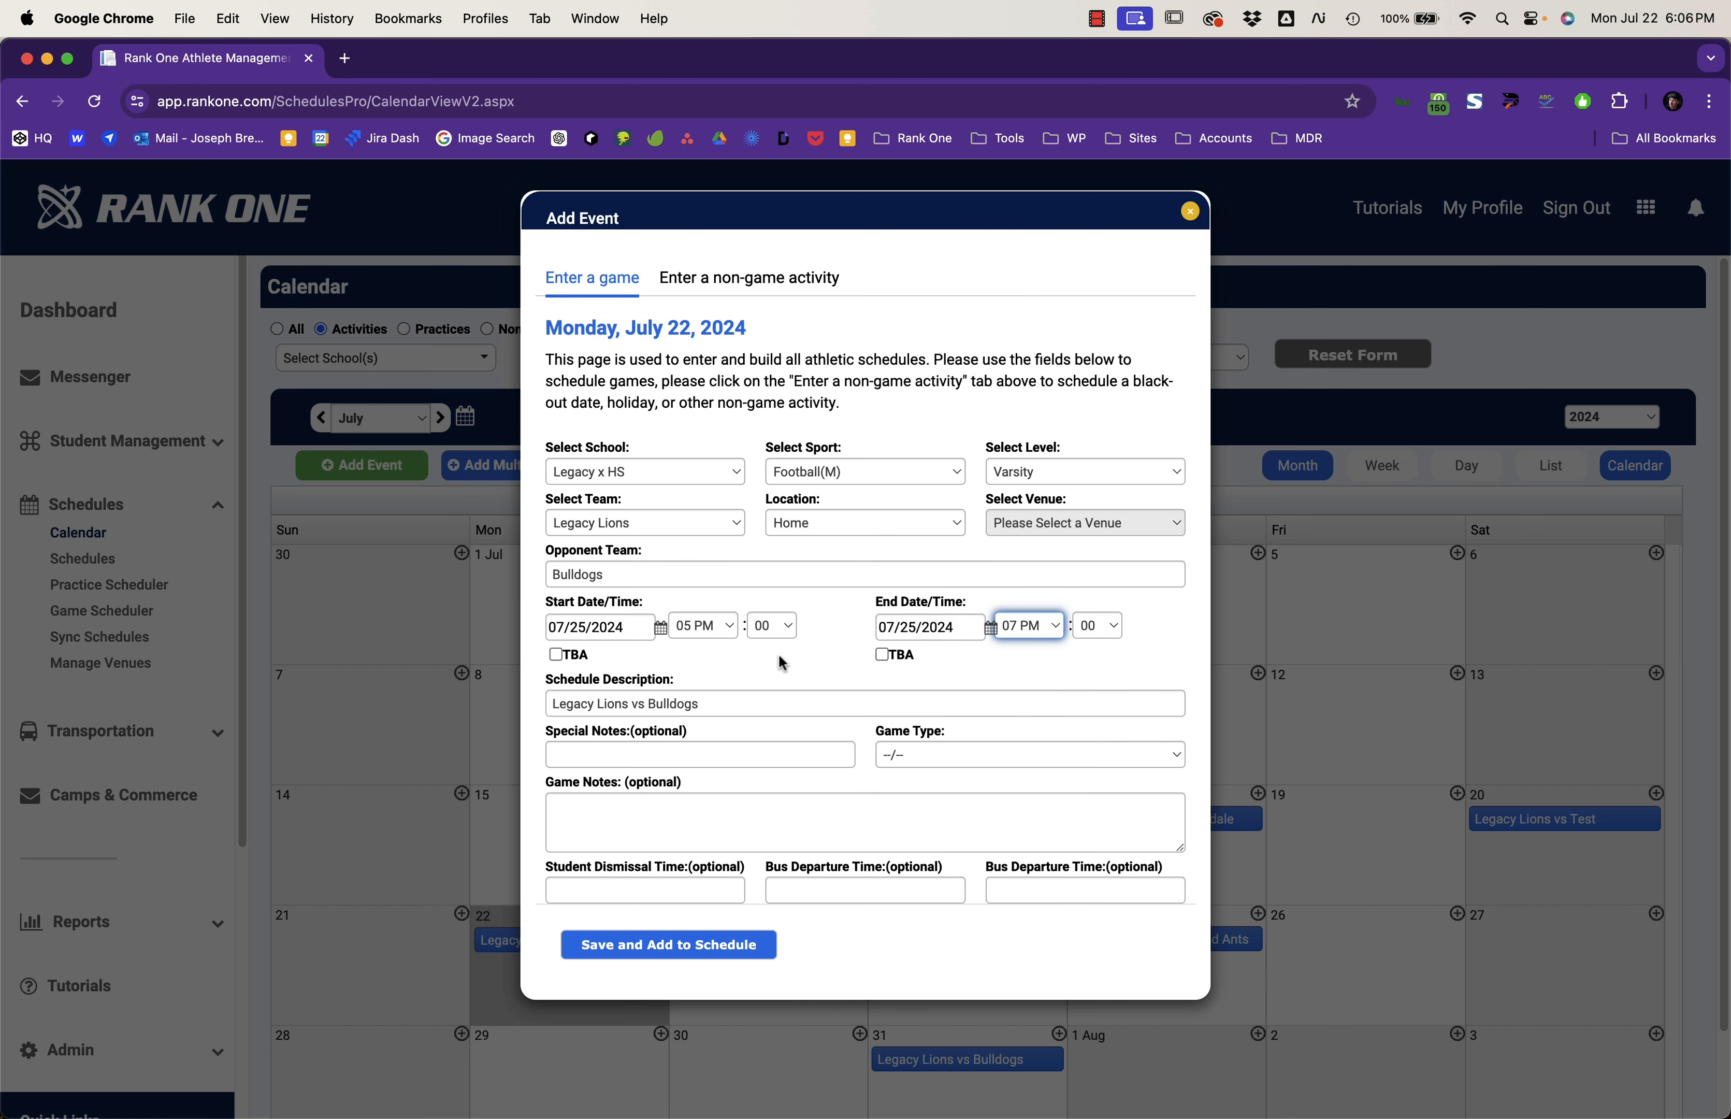
Step: Add the game to the schedule with game type Exhibition, and review its event details from the calendar
left_click(925, 753)
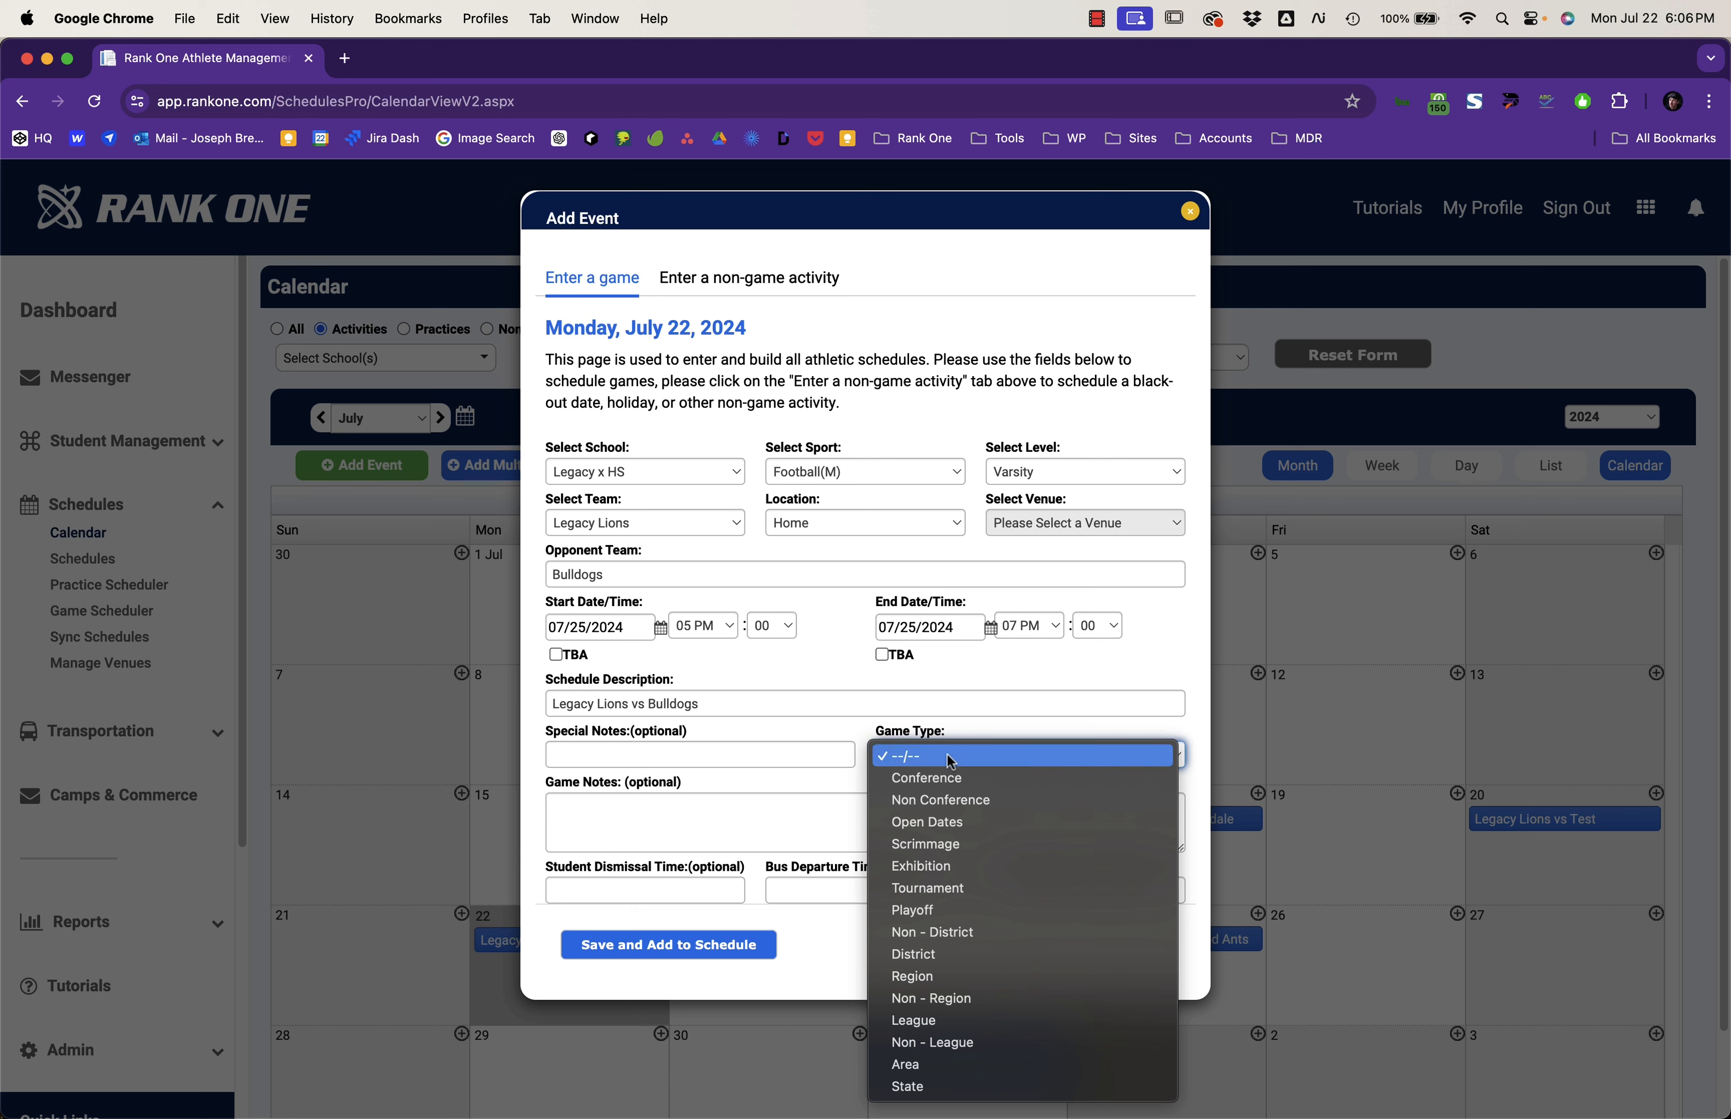
left_click(987, 865)
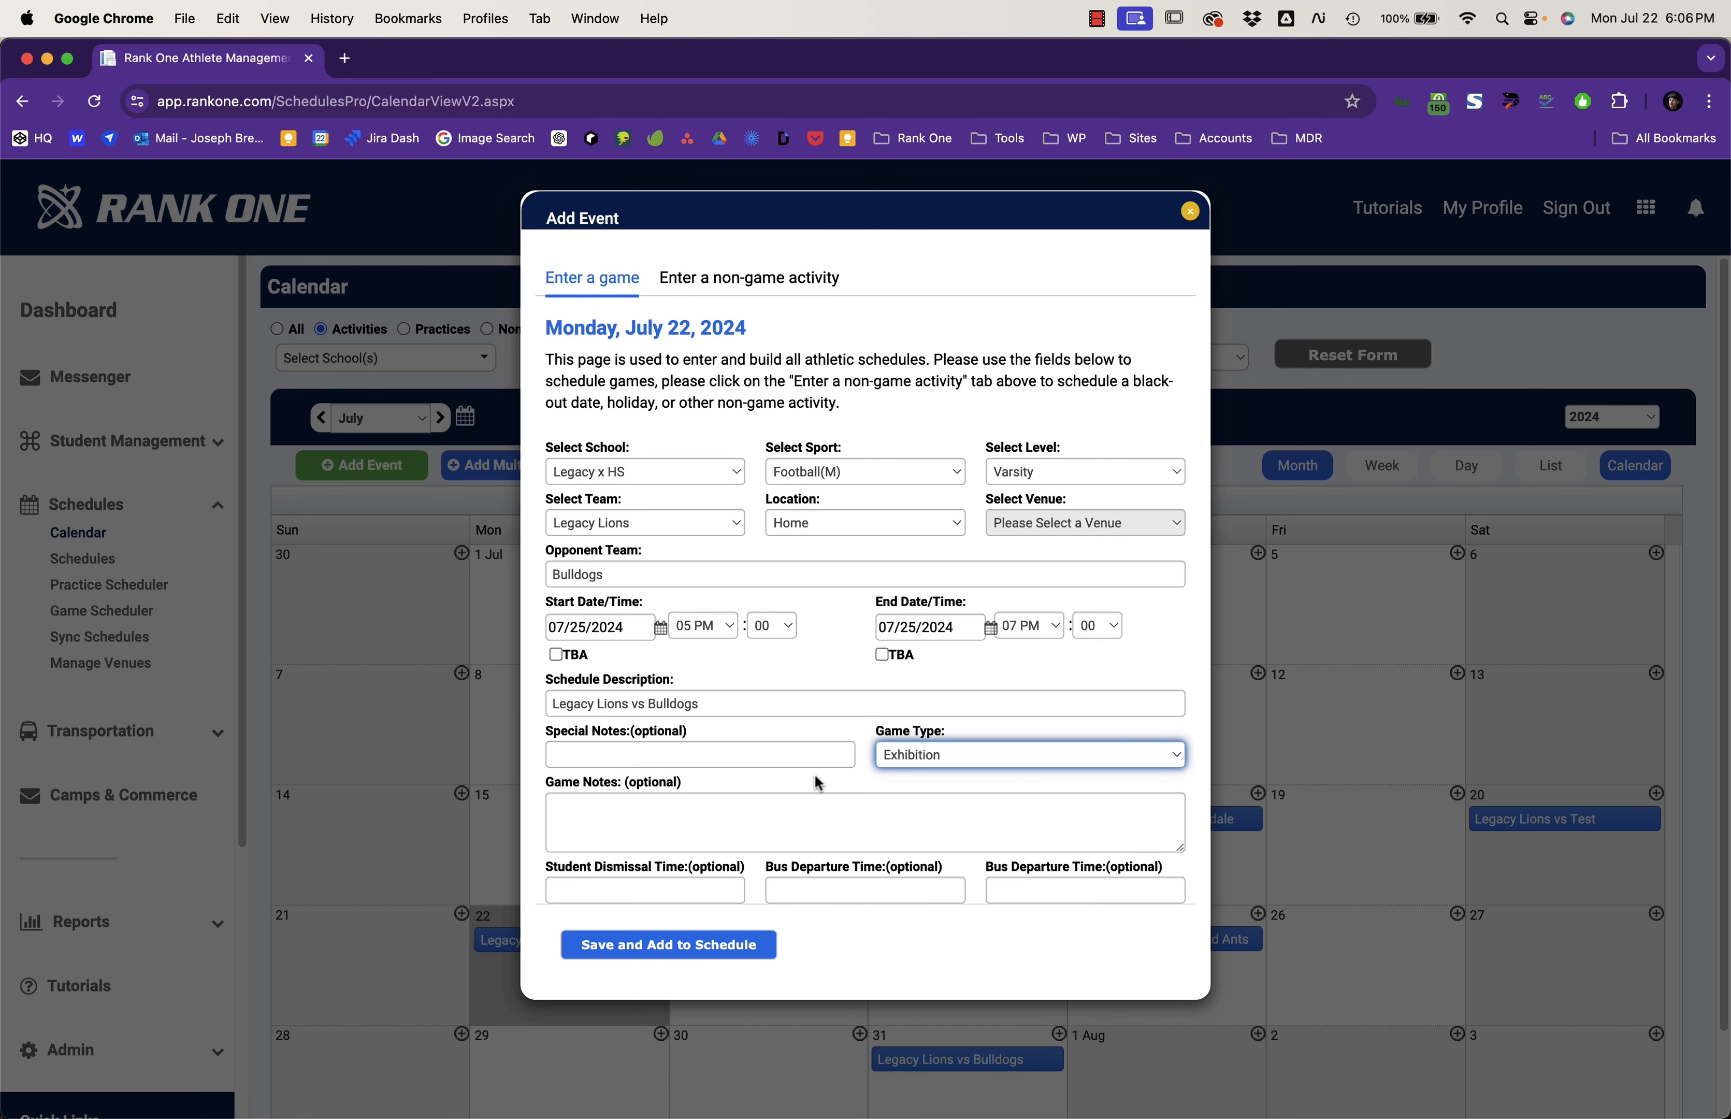
left_click(723, 946)
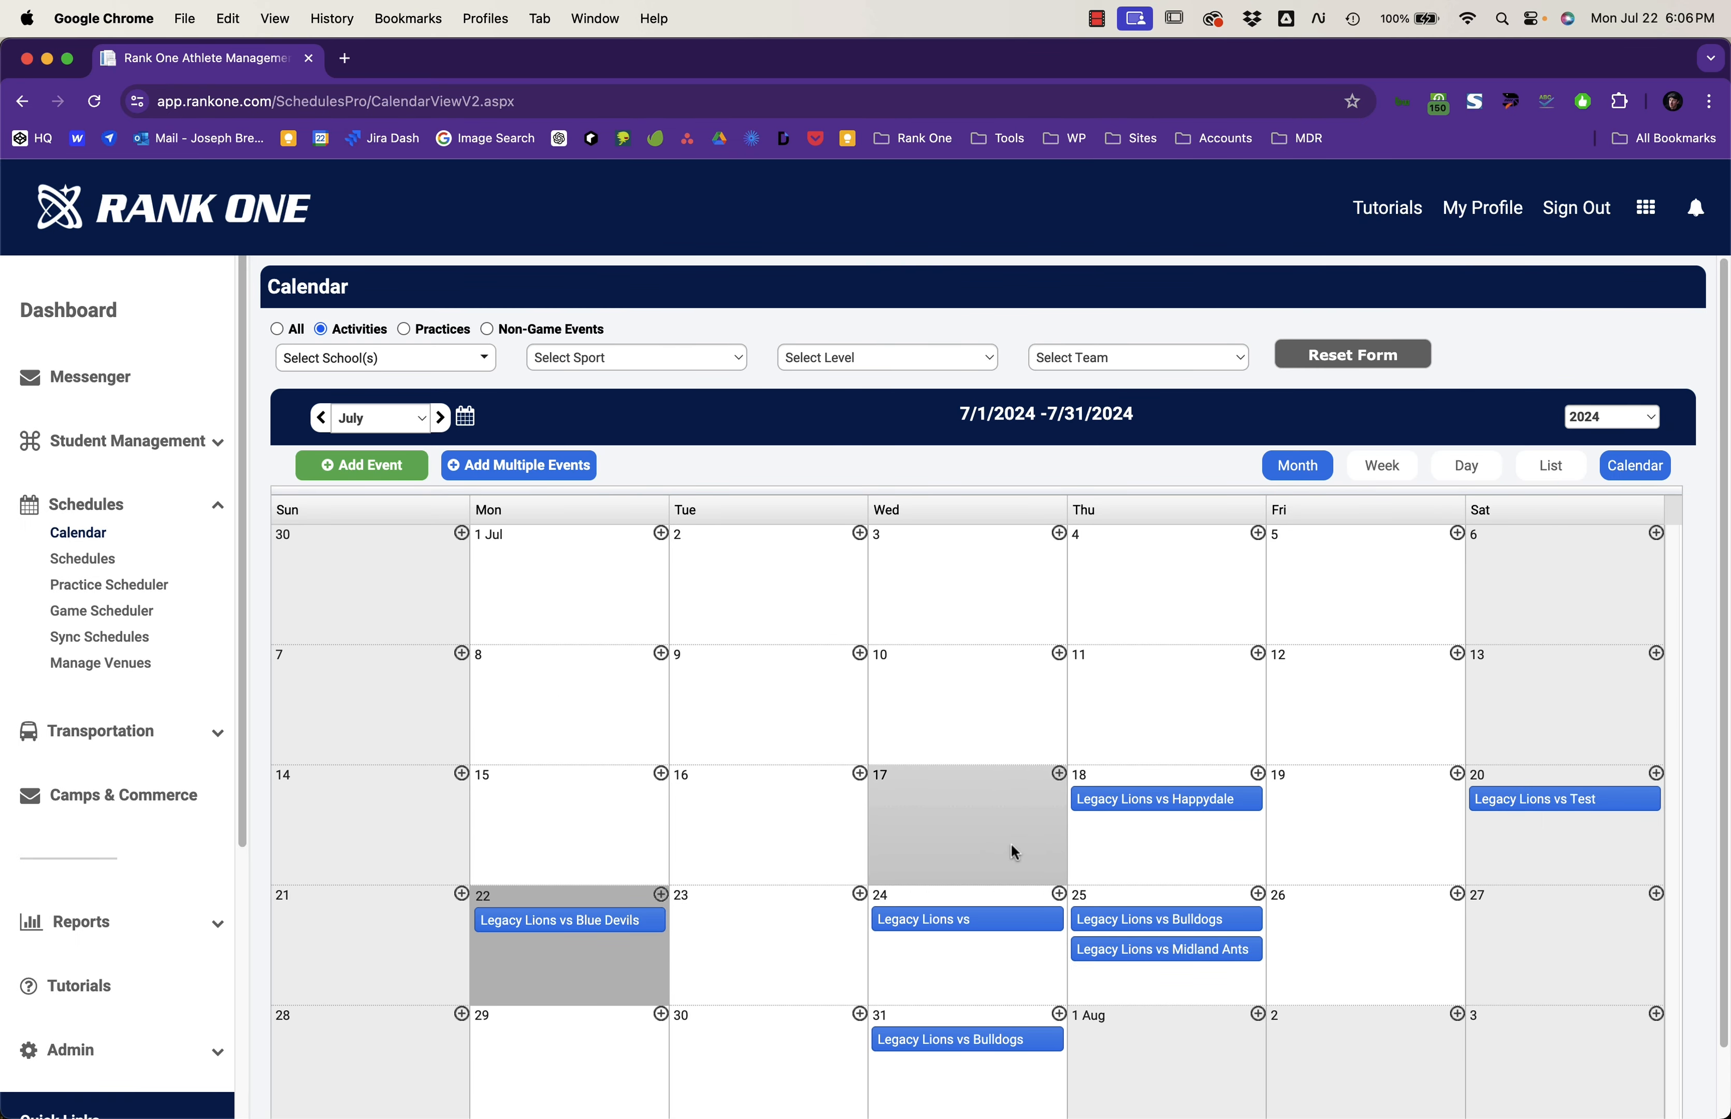
left_click(1173, 920)
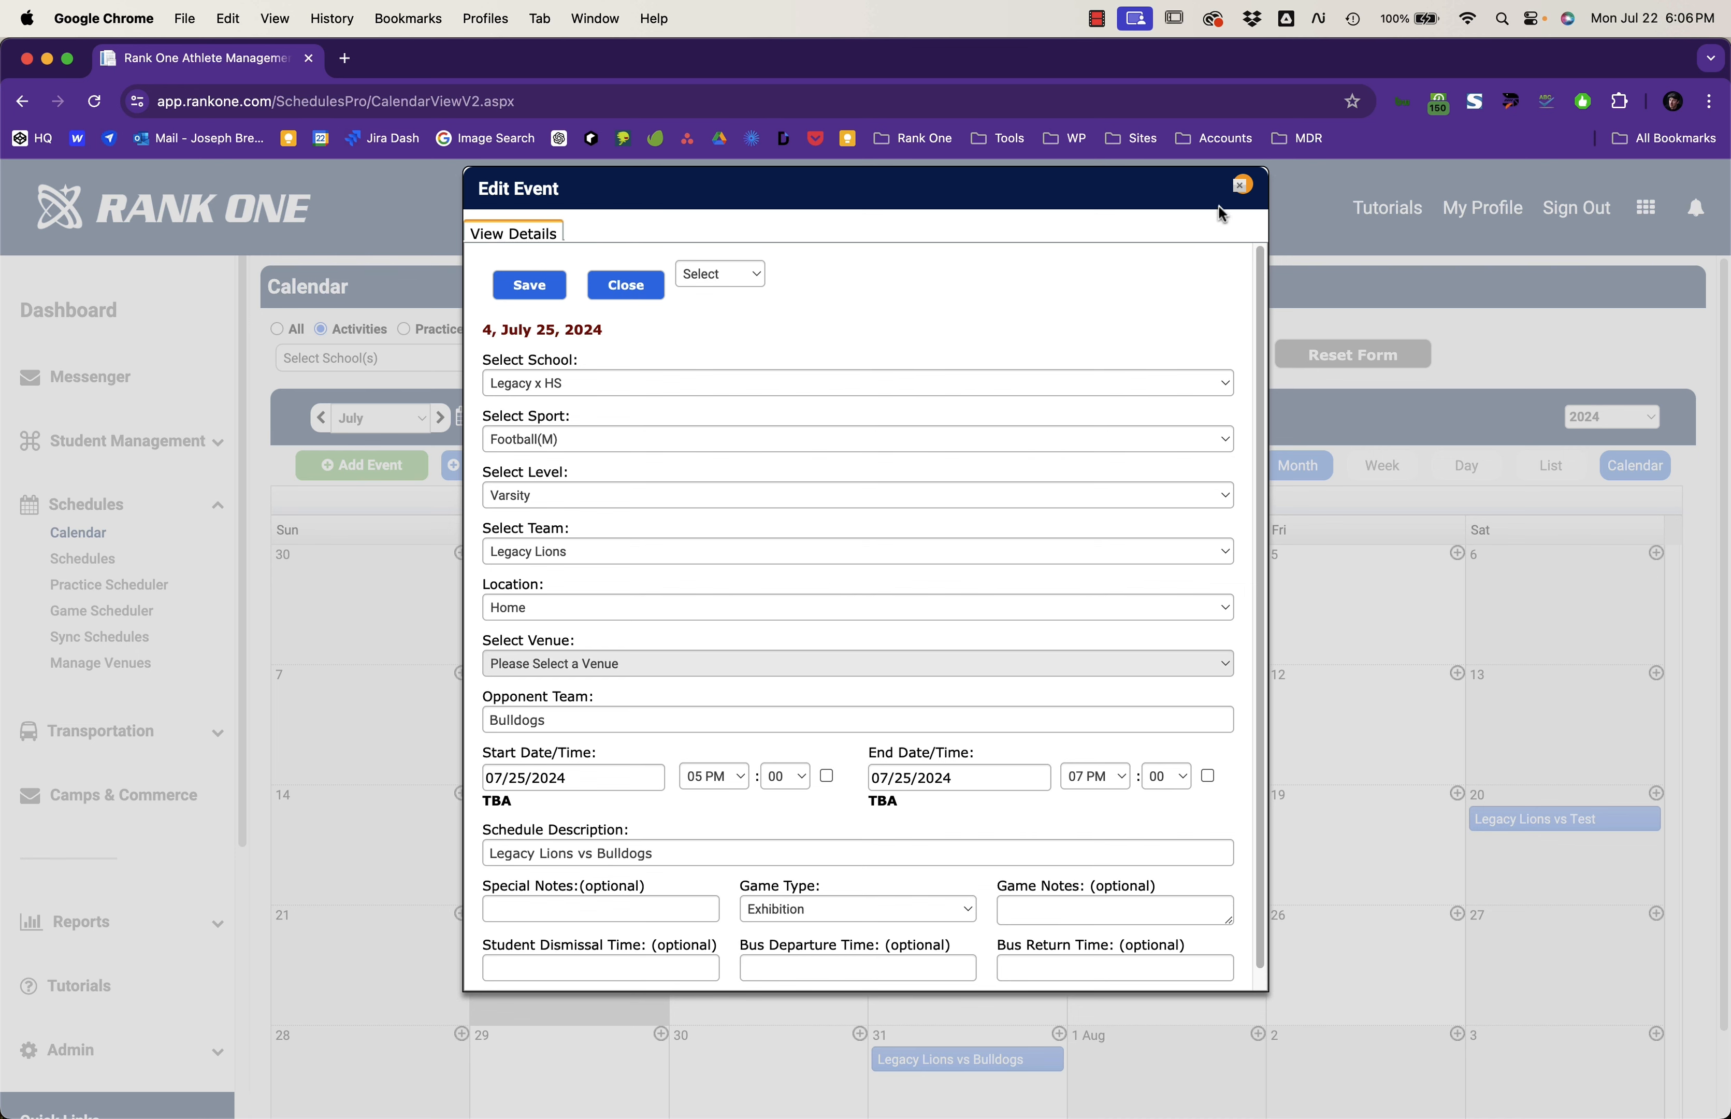
left_click(1242, 185)
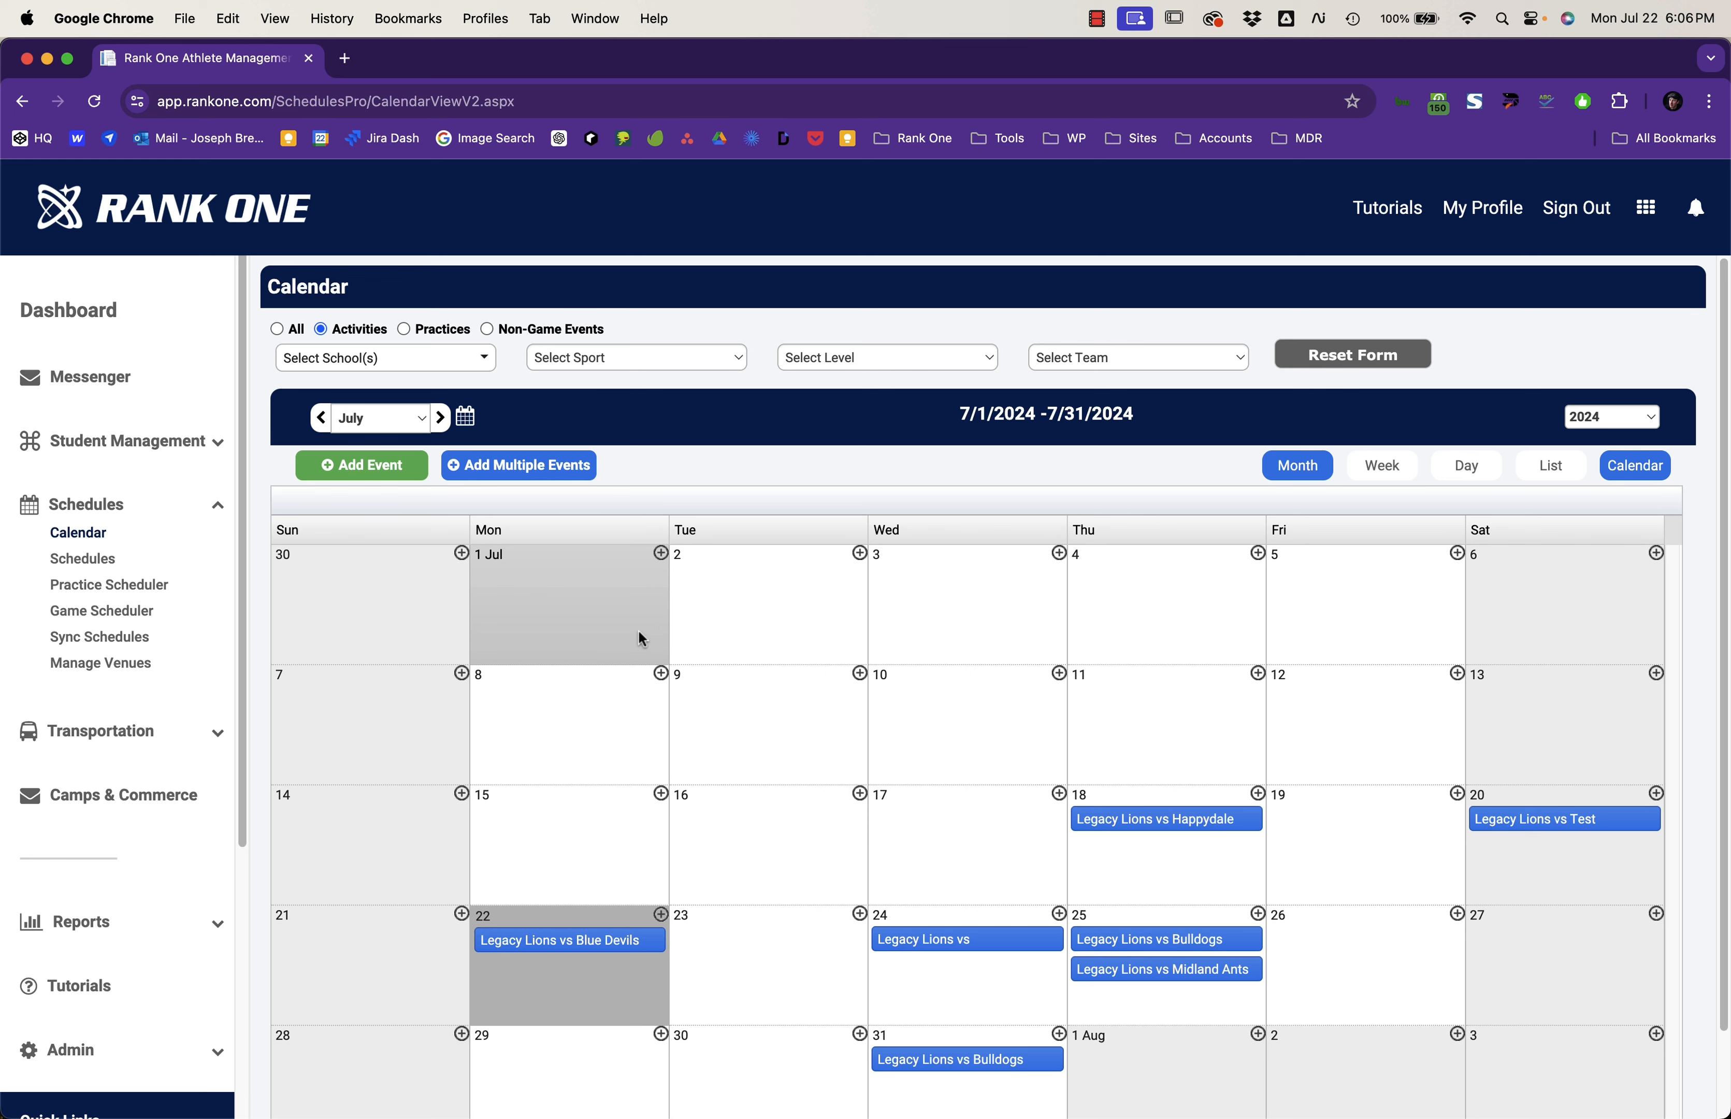
Step: Display the game schedule for school Legacy x HS, sport Football(M), level Varsity and team Legacy Lions
left_click(83, 558)
left_click(415, 394)
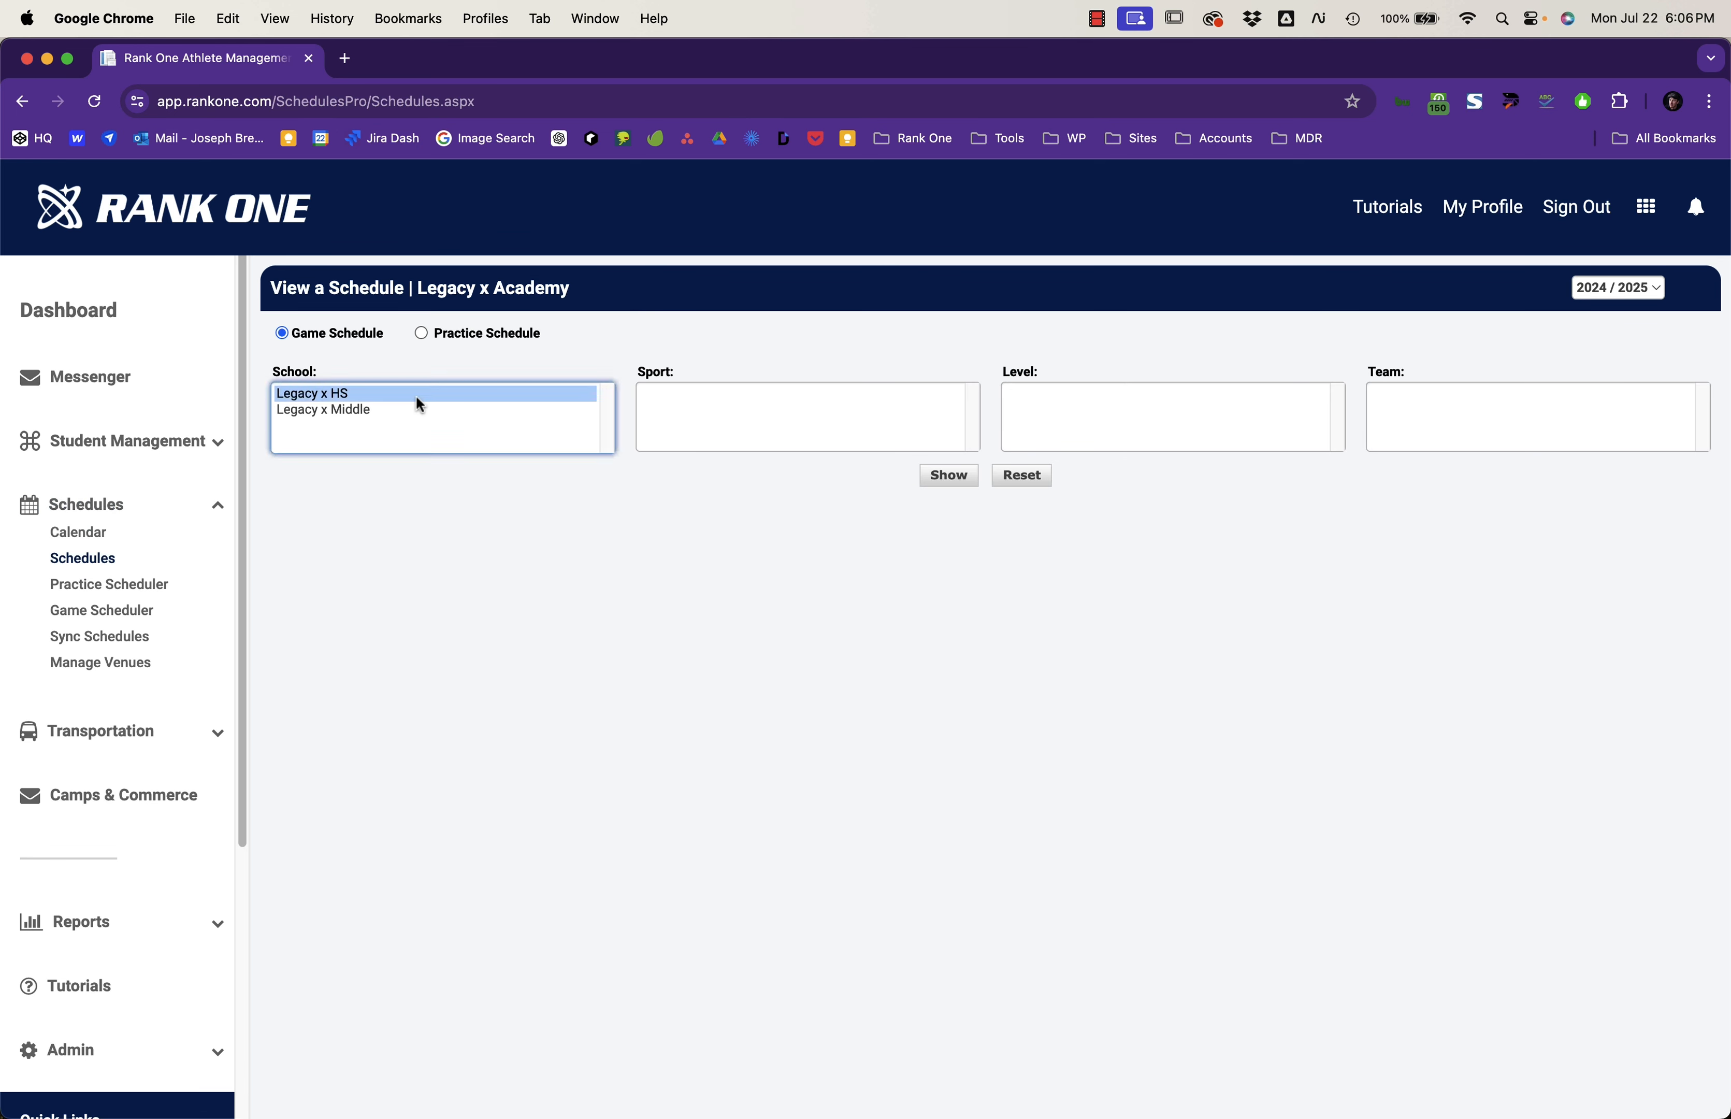
left_click(684, 426)
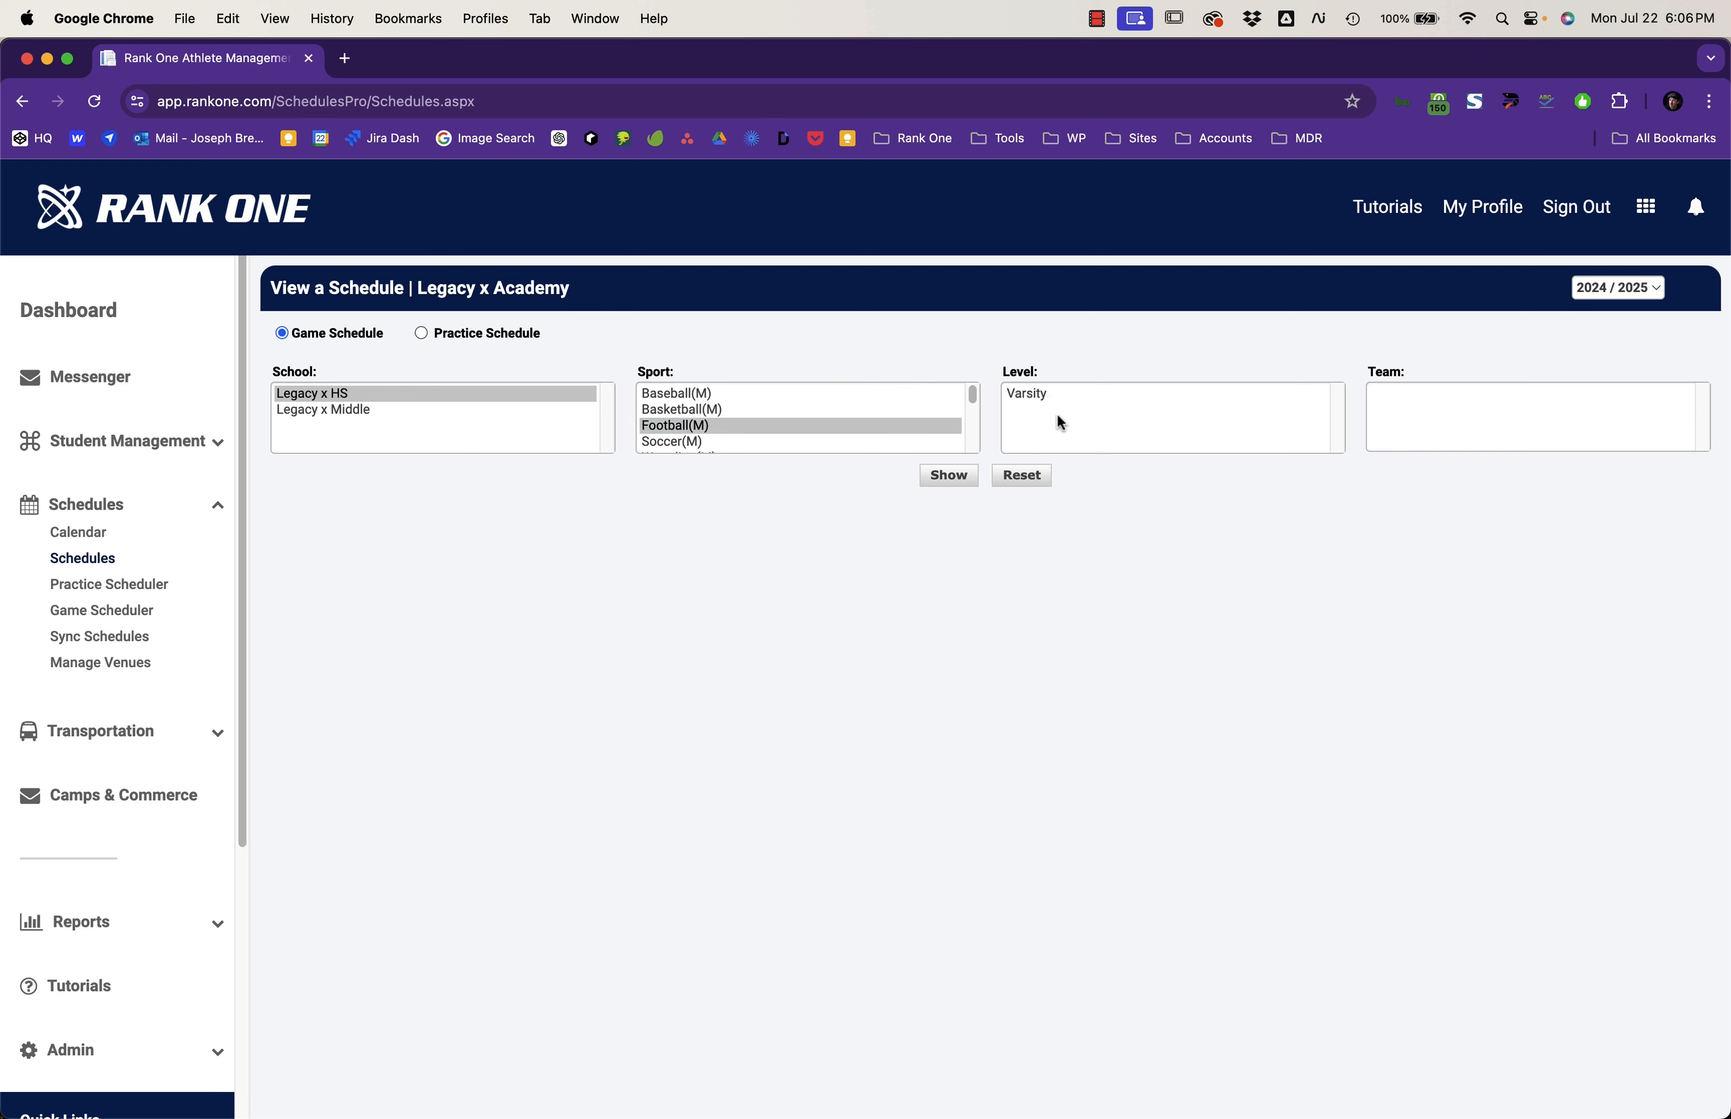
left_click(1047, 399)
left_click(1400, 396)
left_click(936, 480)
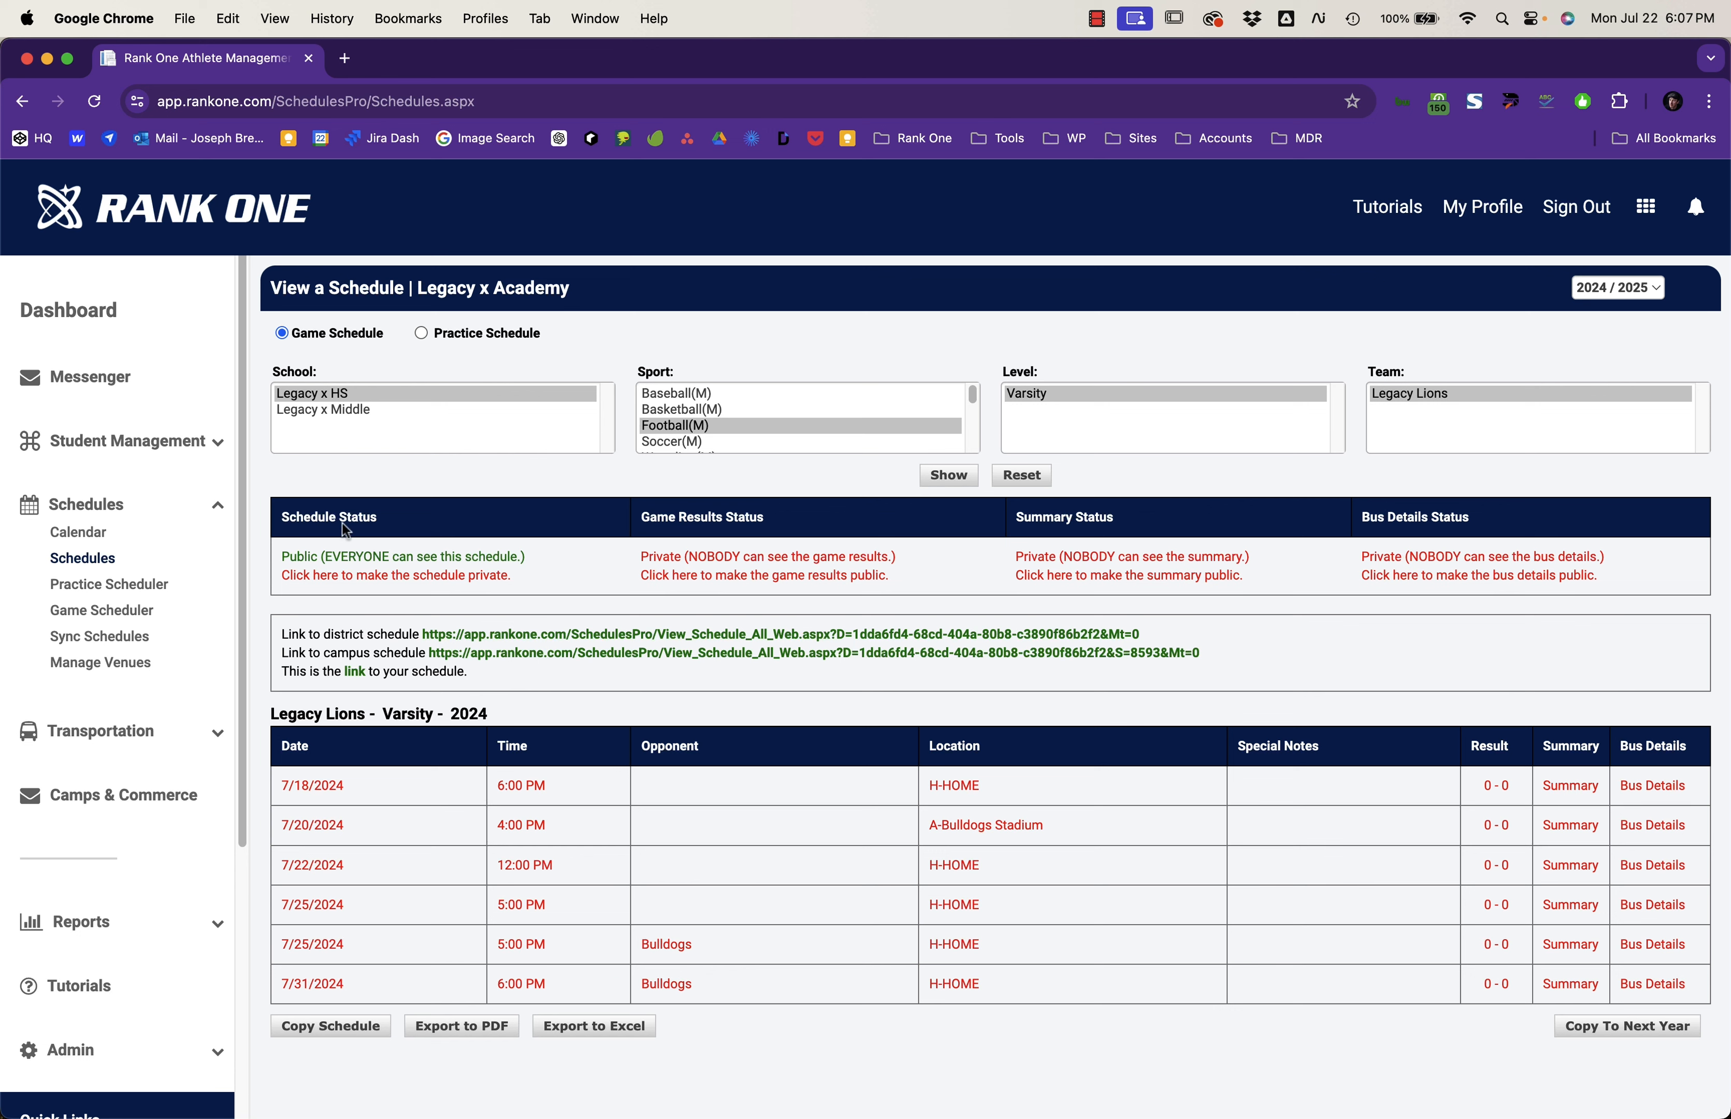
Step: Make the Legacy Lions football schedule private and check the upcoming events on the dashboard
left_click(373, 579)
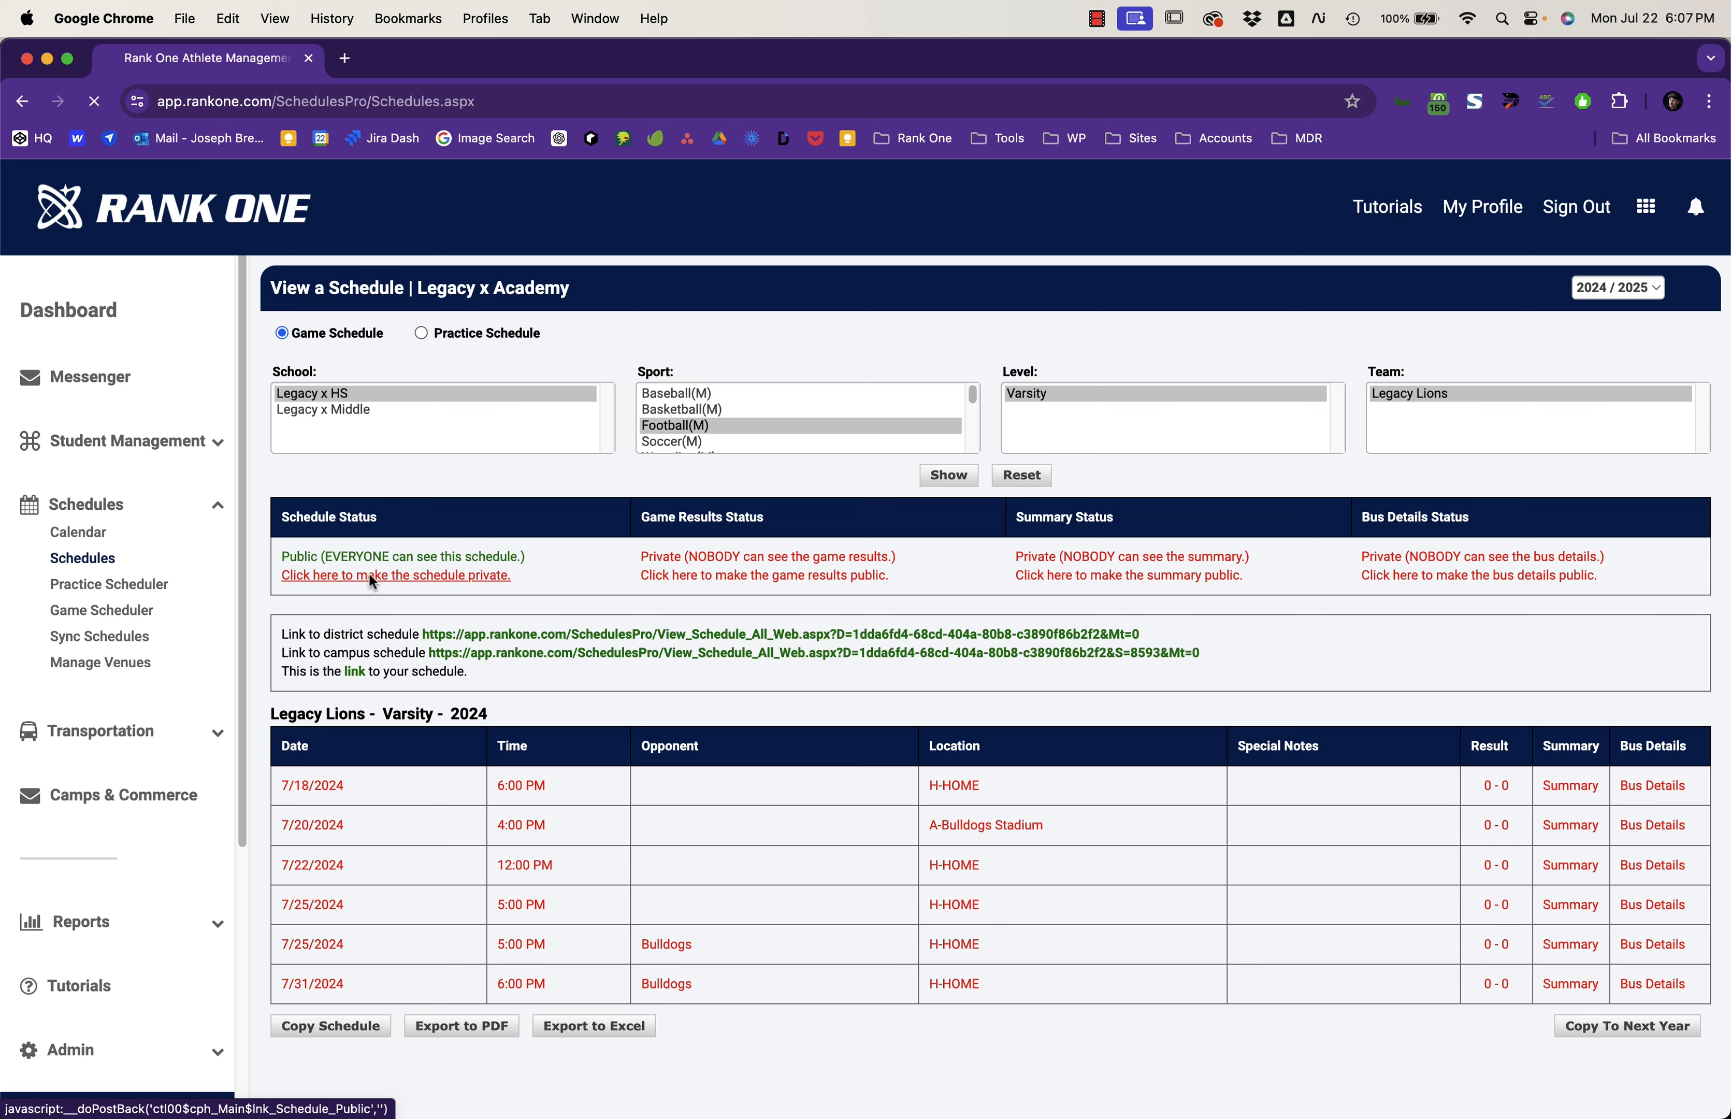
left_click(123, 313)
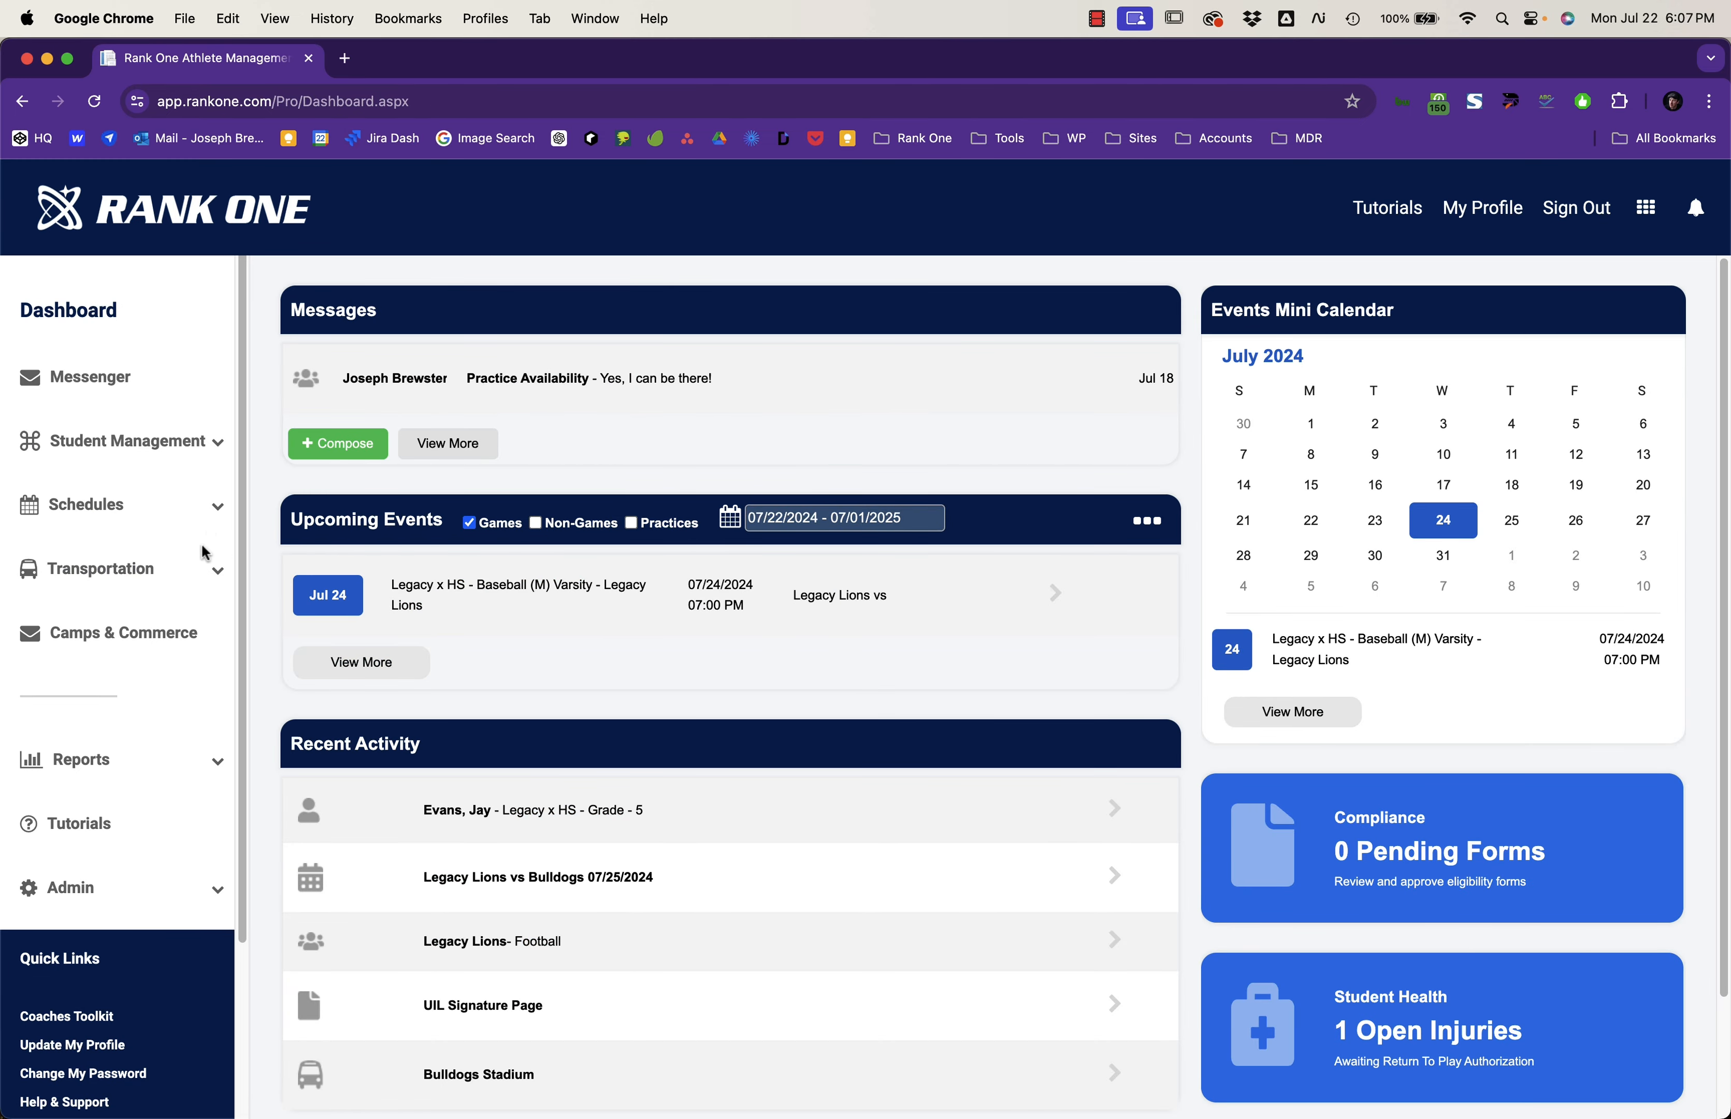
Step: Reopen the Legacy x HS Football(M) Varsity schedule for Legacy Lions, make it public again and return to the dashboard
left_click(217, 507)
left_click(112, 564)
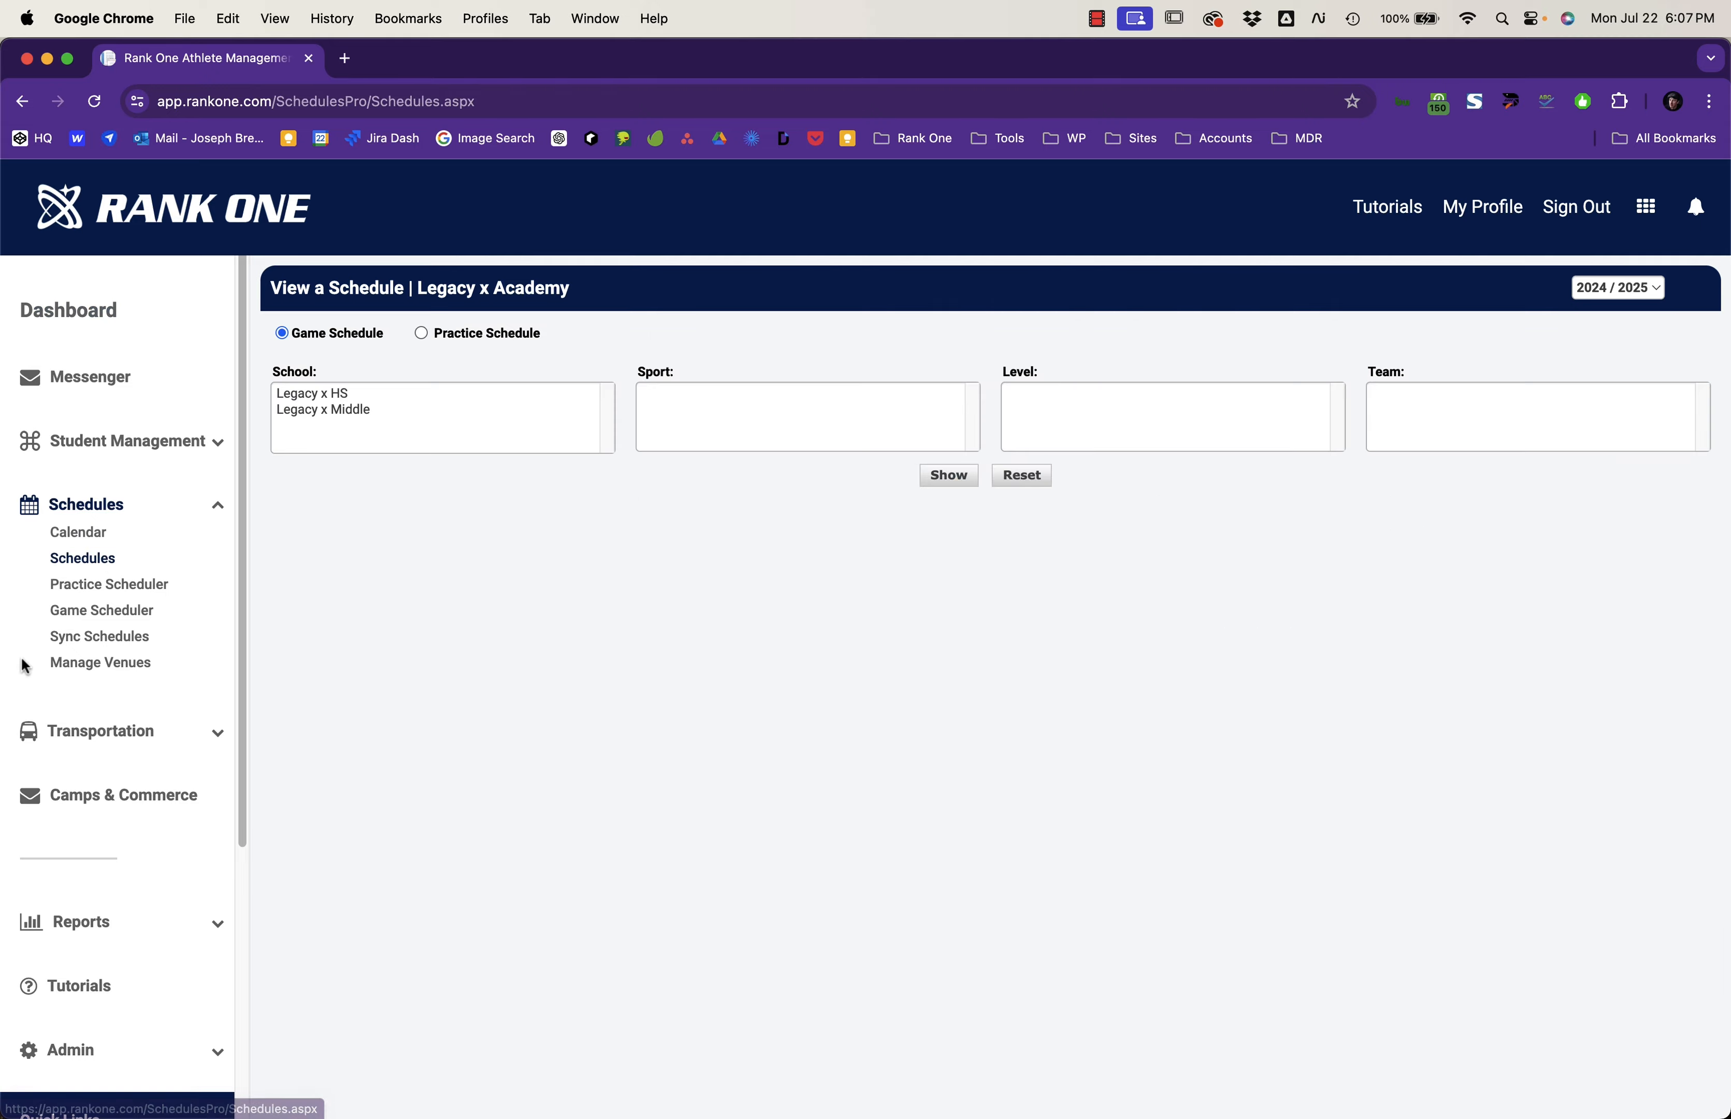
left_click(414, 412)
left_click(393, 394)
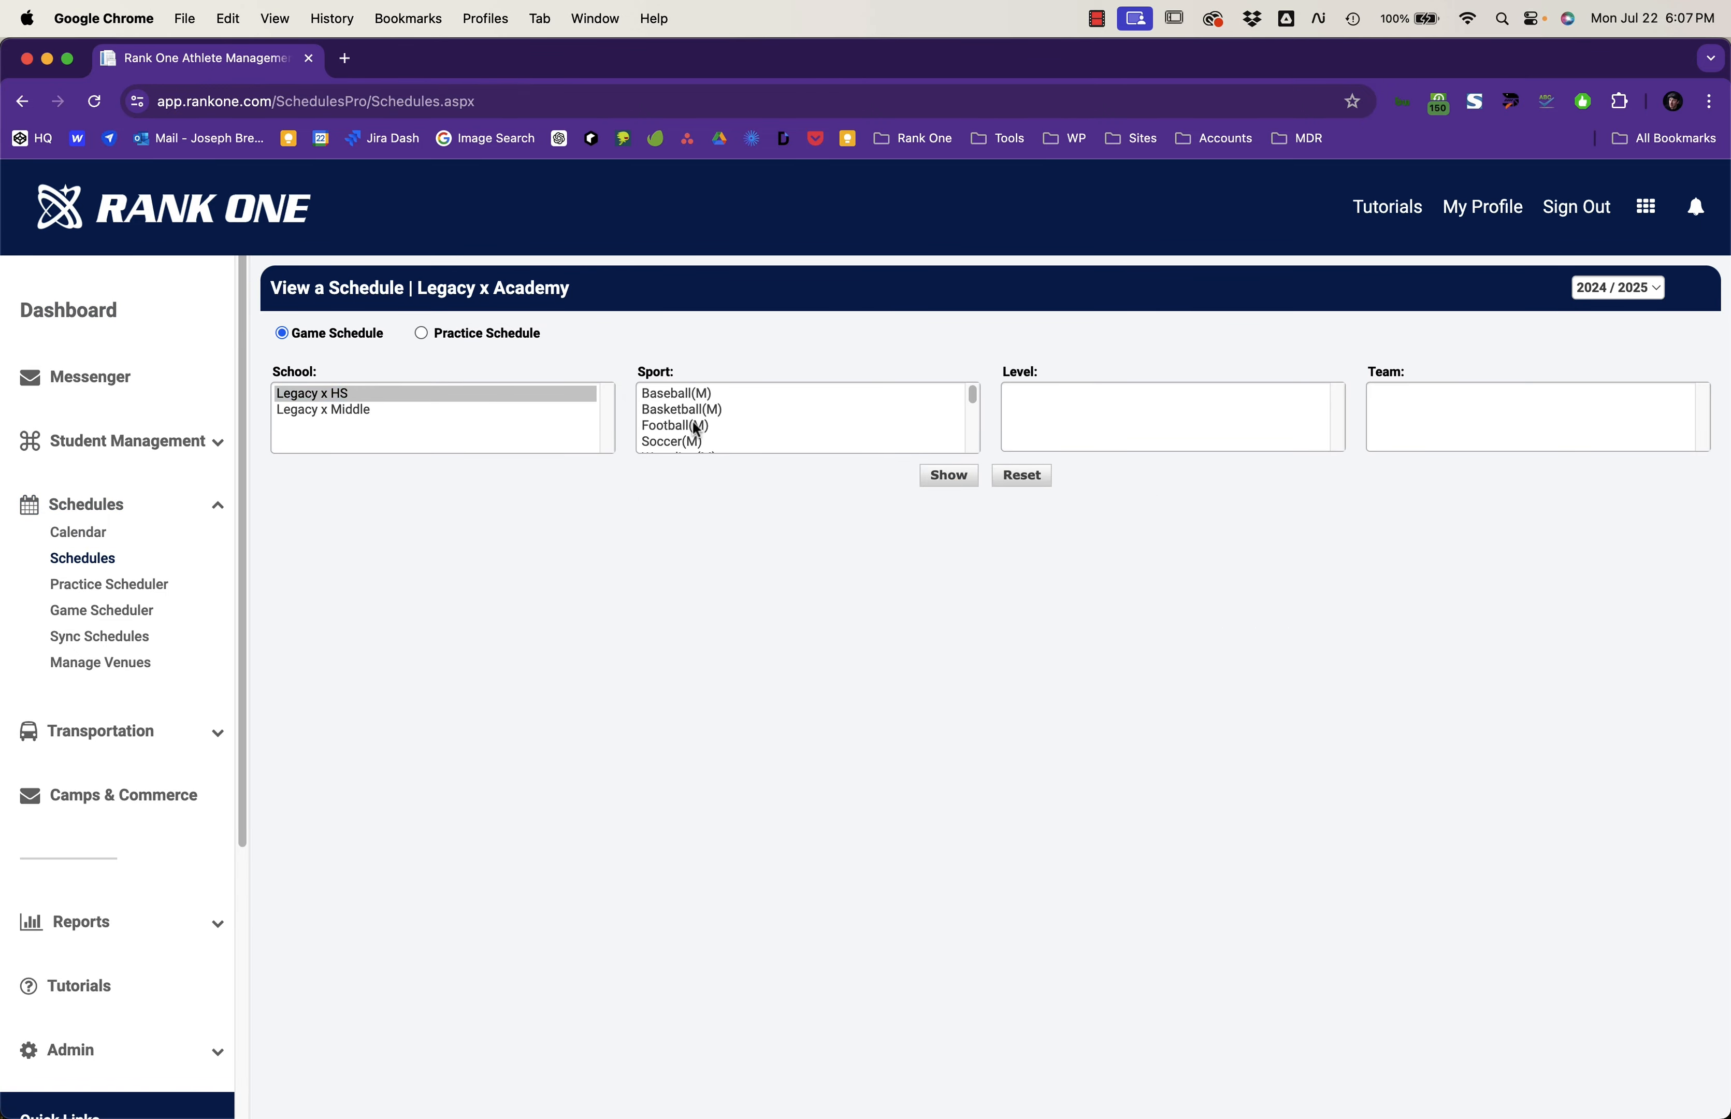
left_click(687, 426)
left_click(1140, 394)
left_click(1415, 395)
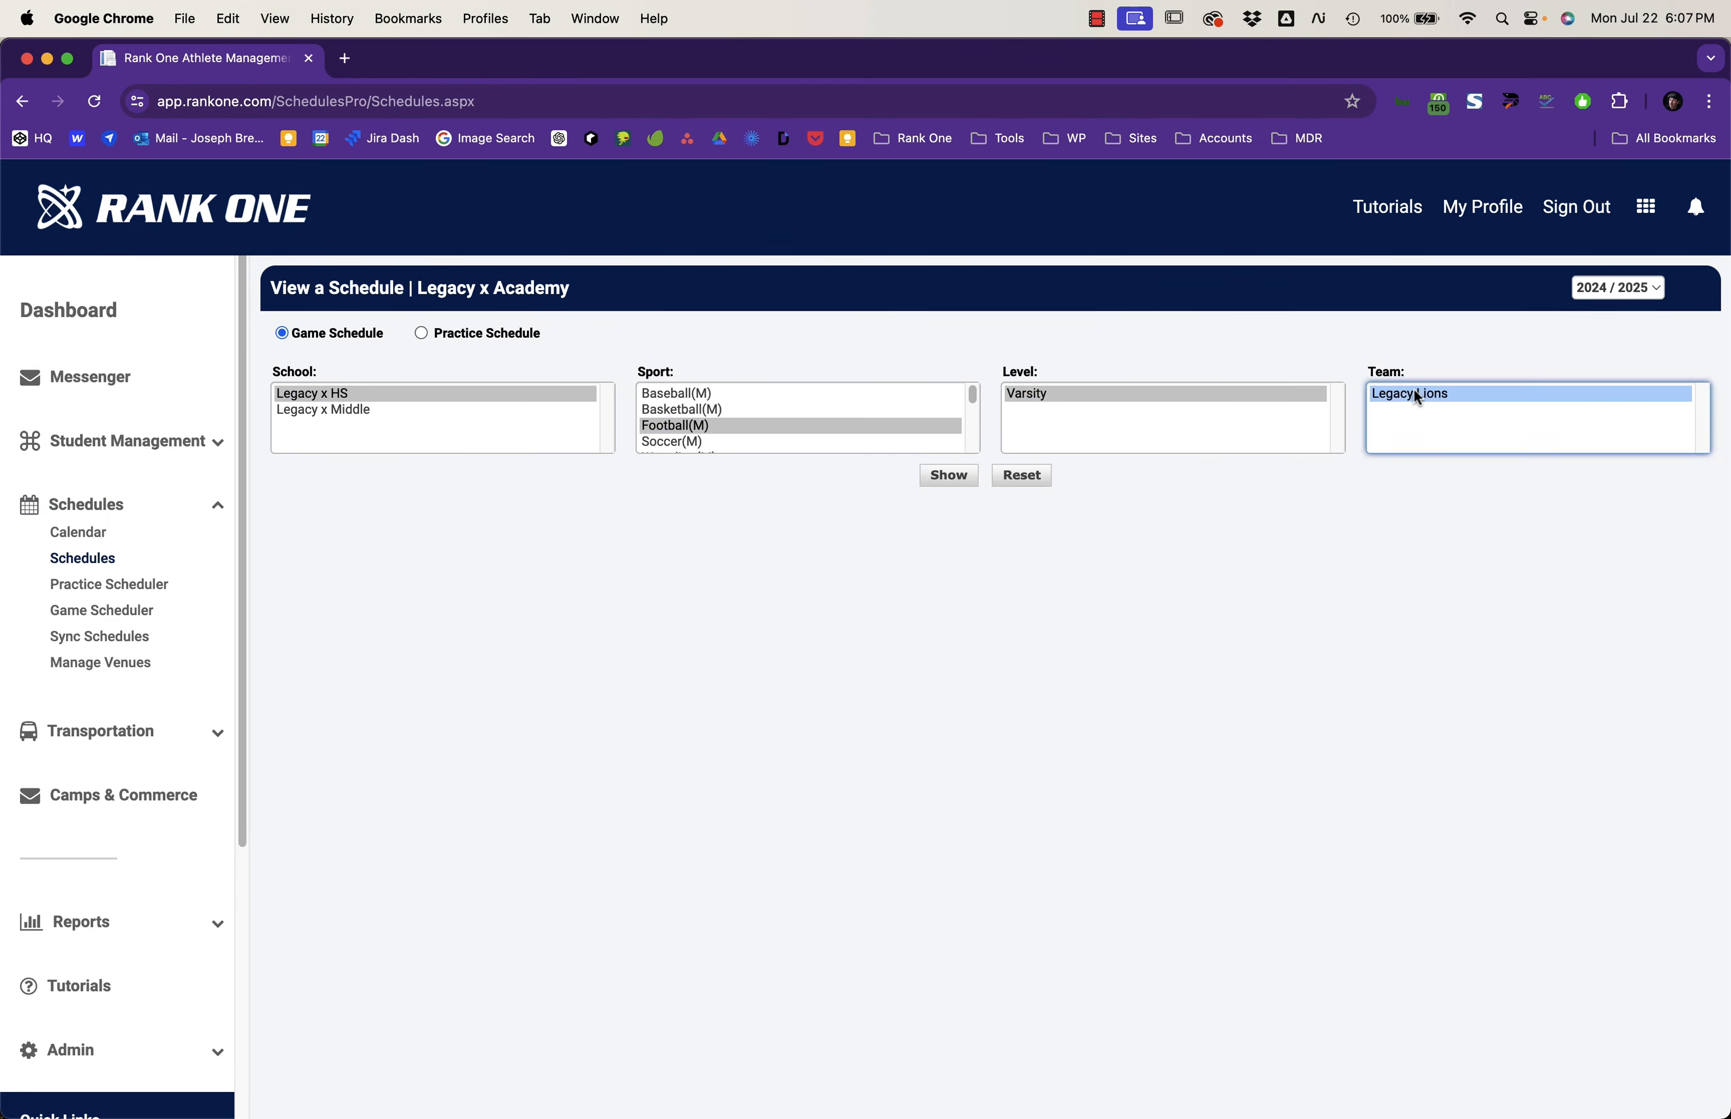
left_click(949, 476)
left_click(349, 579)
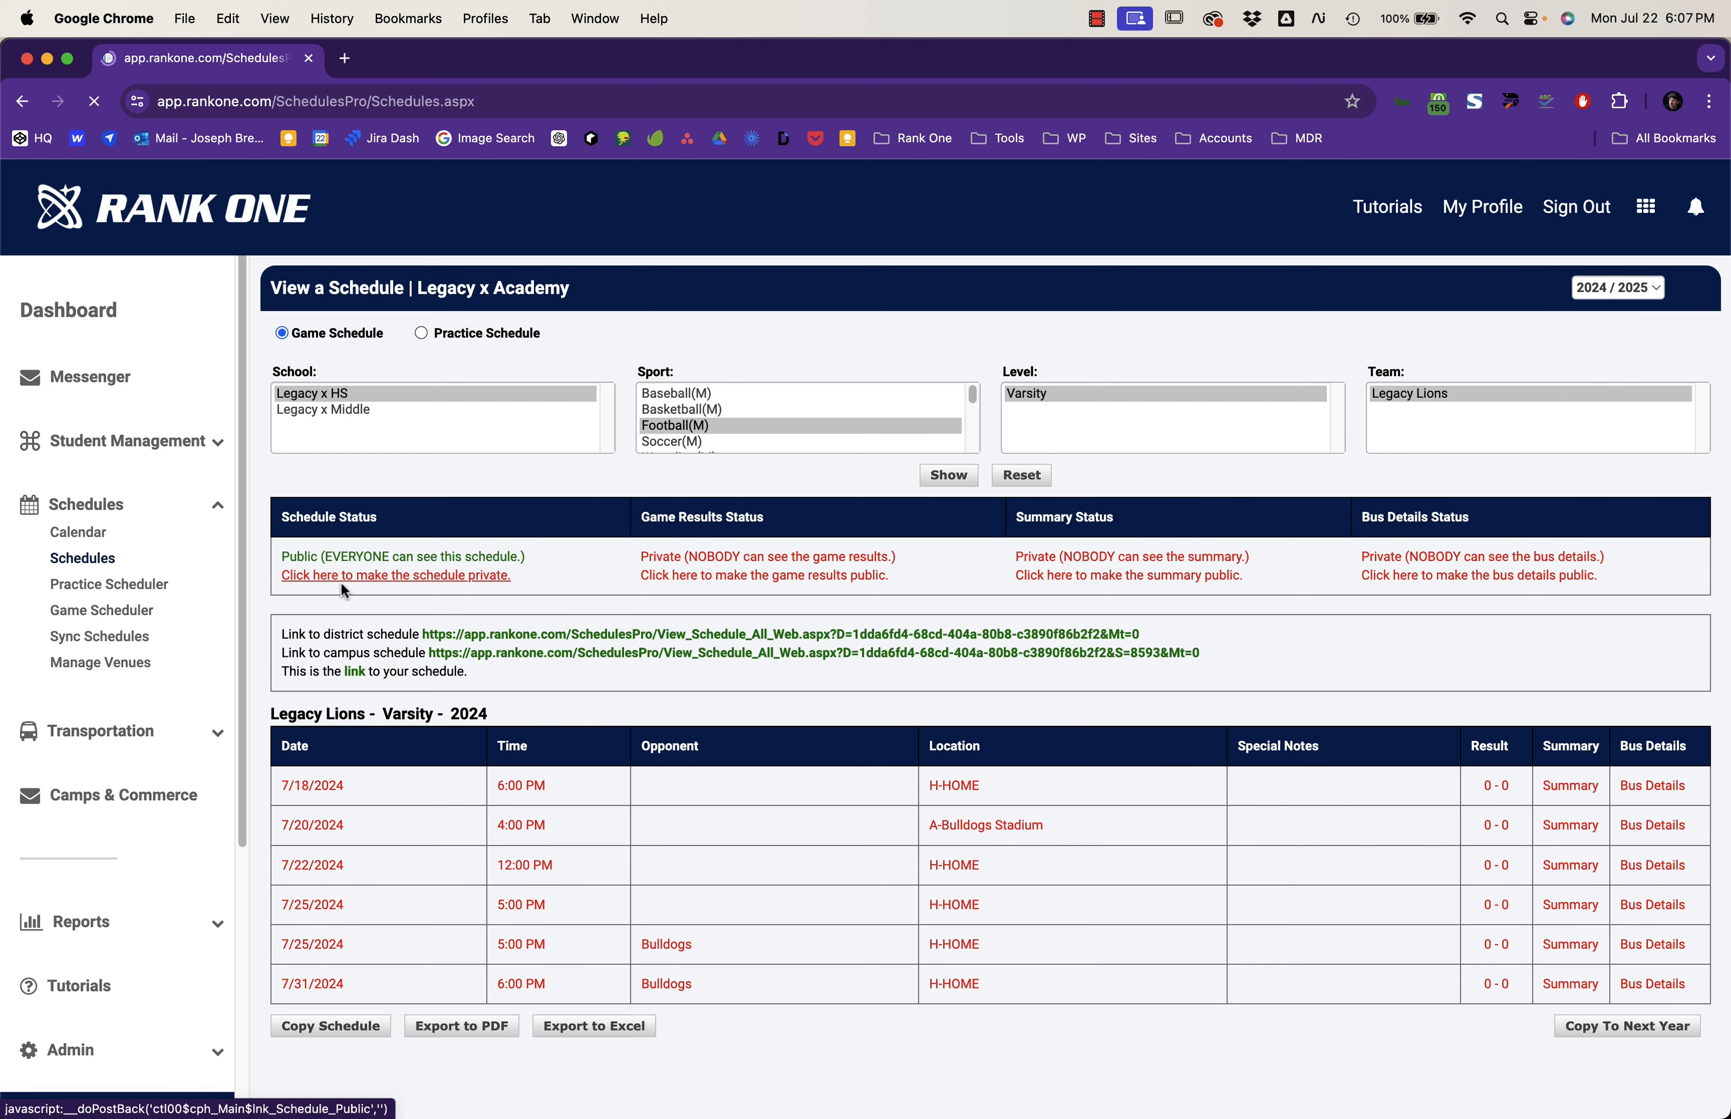
left_click(103, 317)
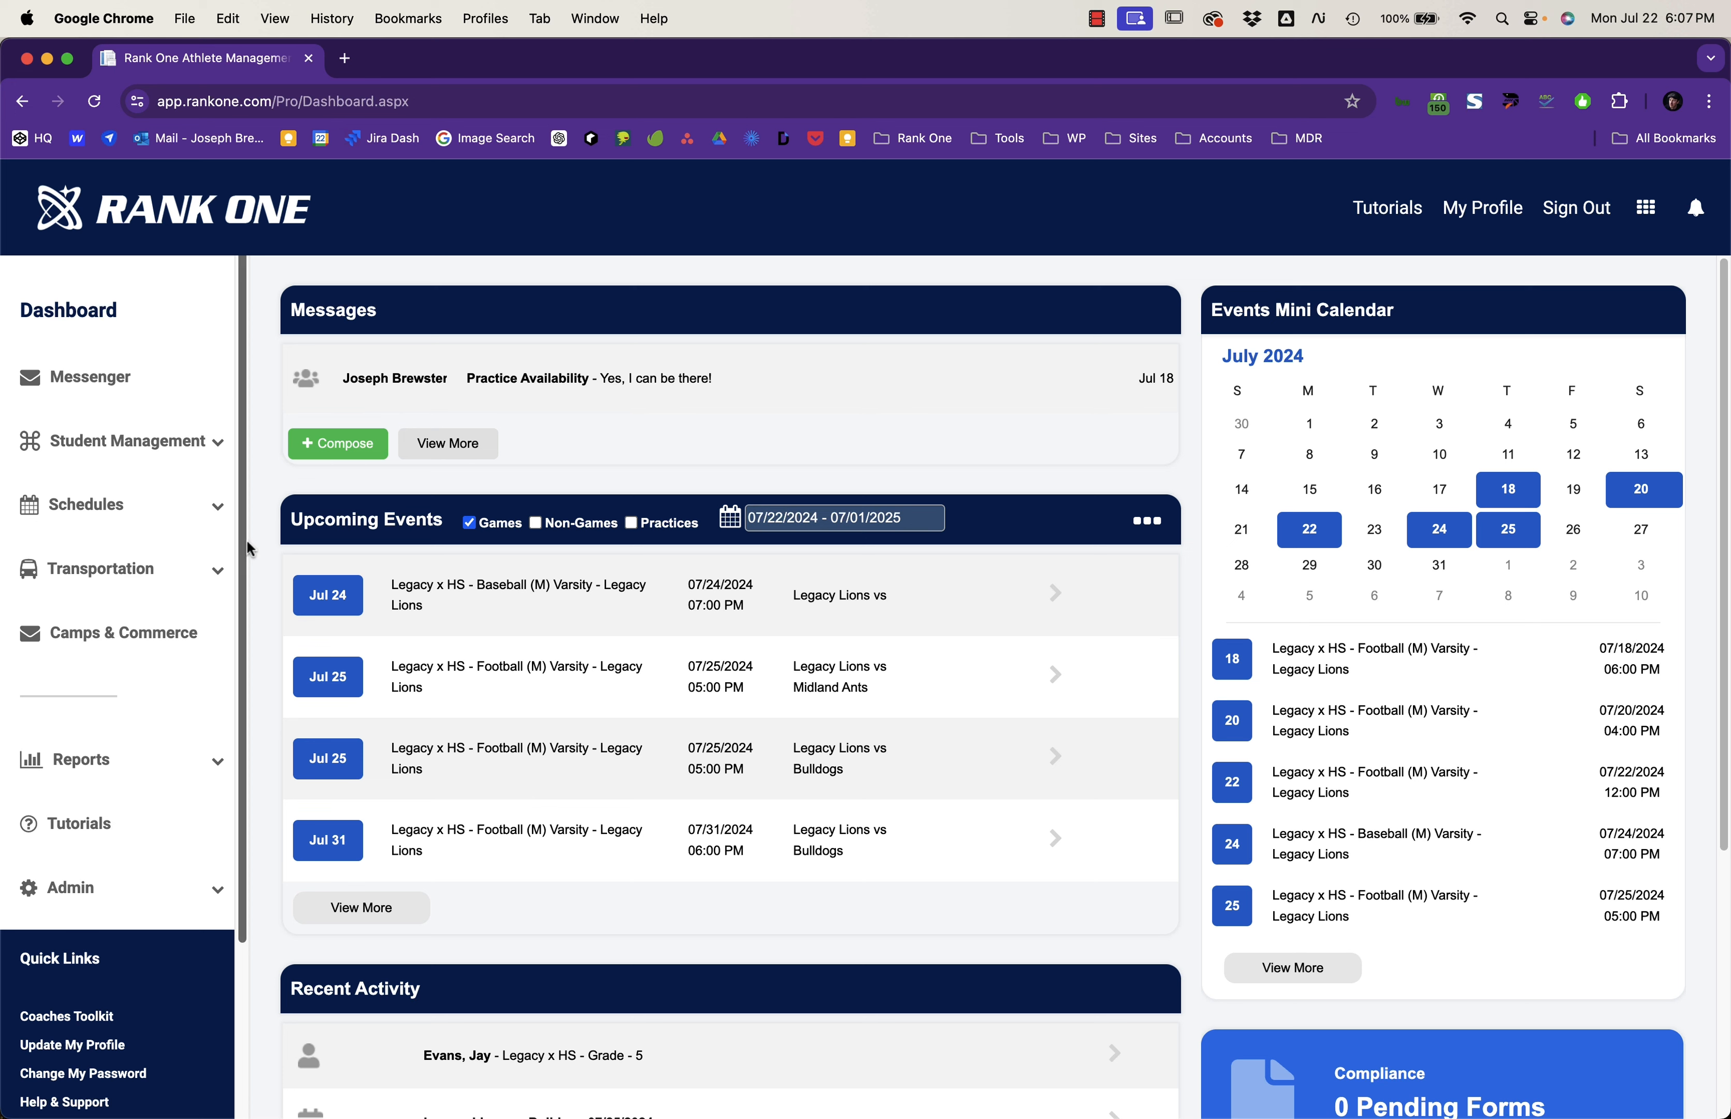
Step: Review the Game Scheduler's speed line schedule maker and the Sync Schedules calendar options
left_click(116, 505)
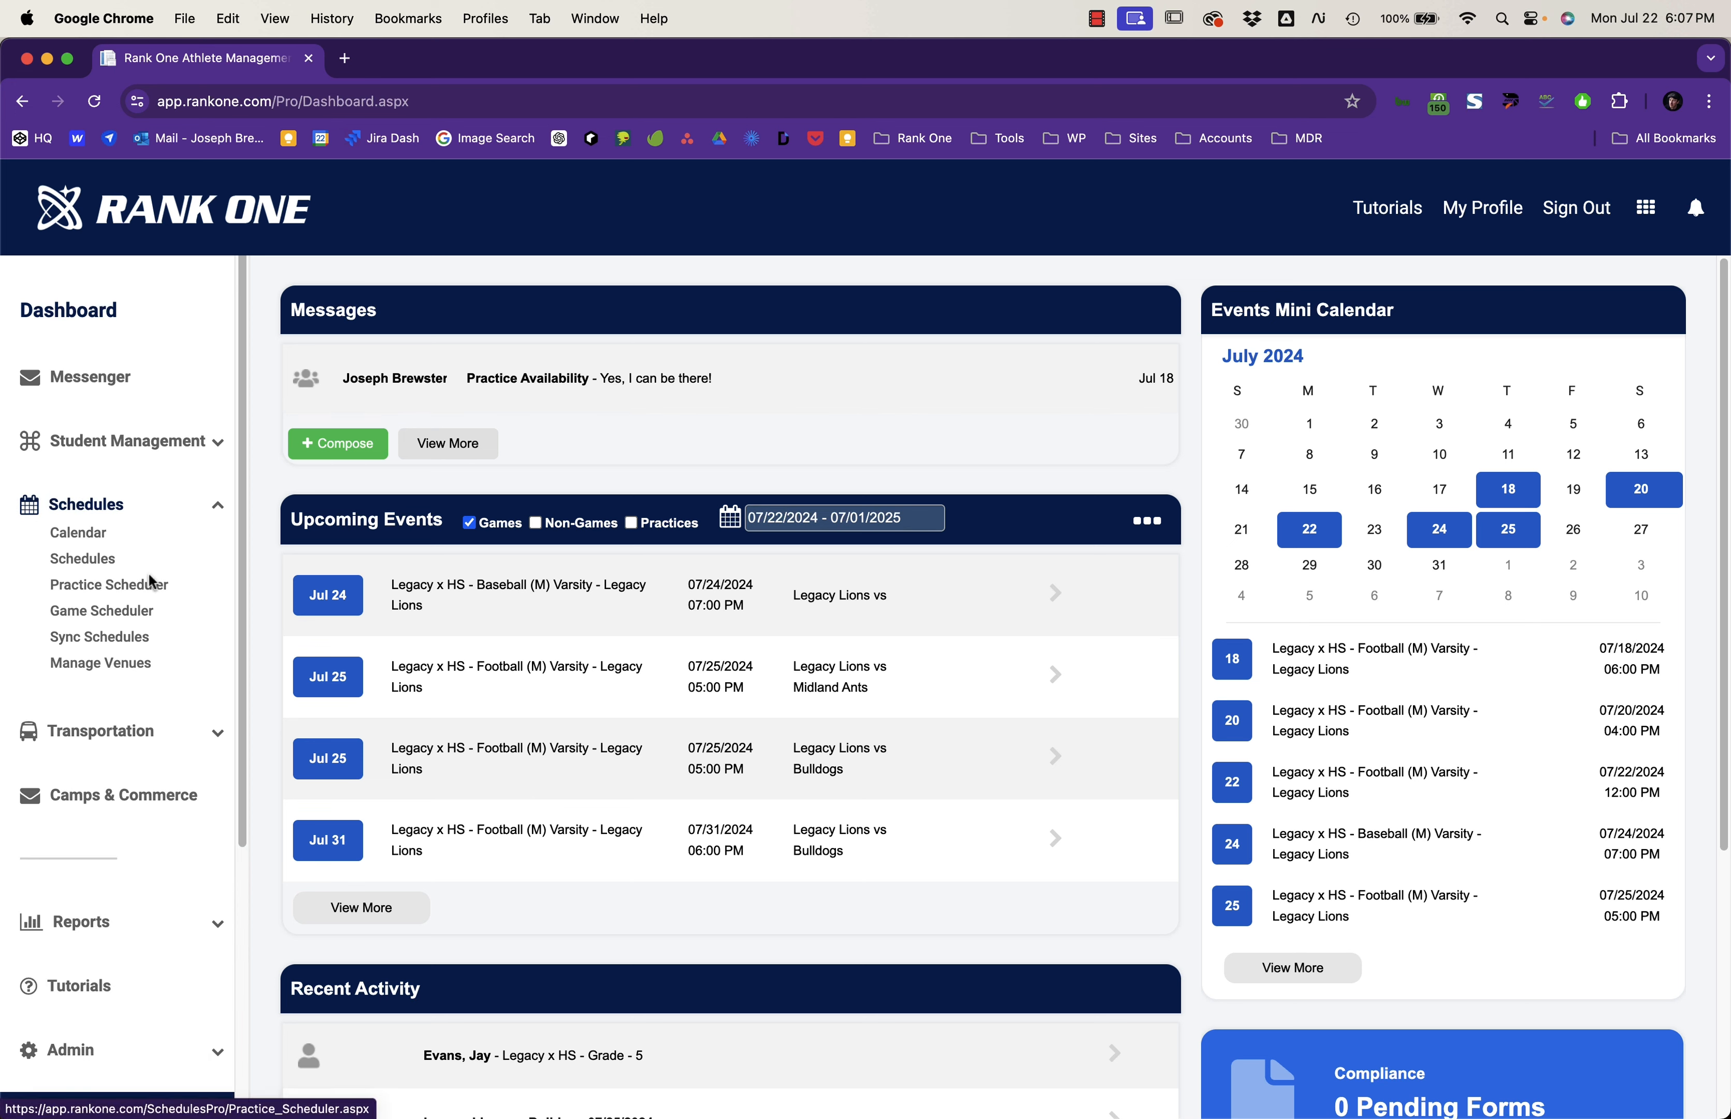
left_click(90, 615)
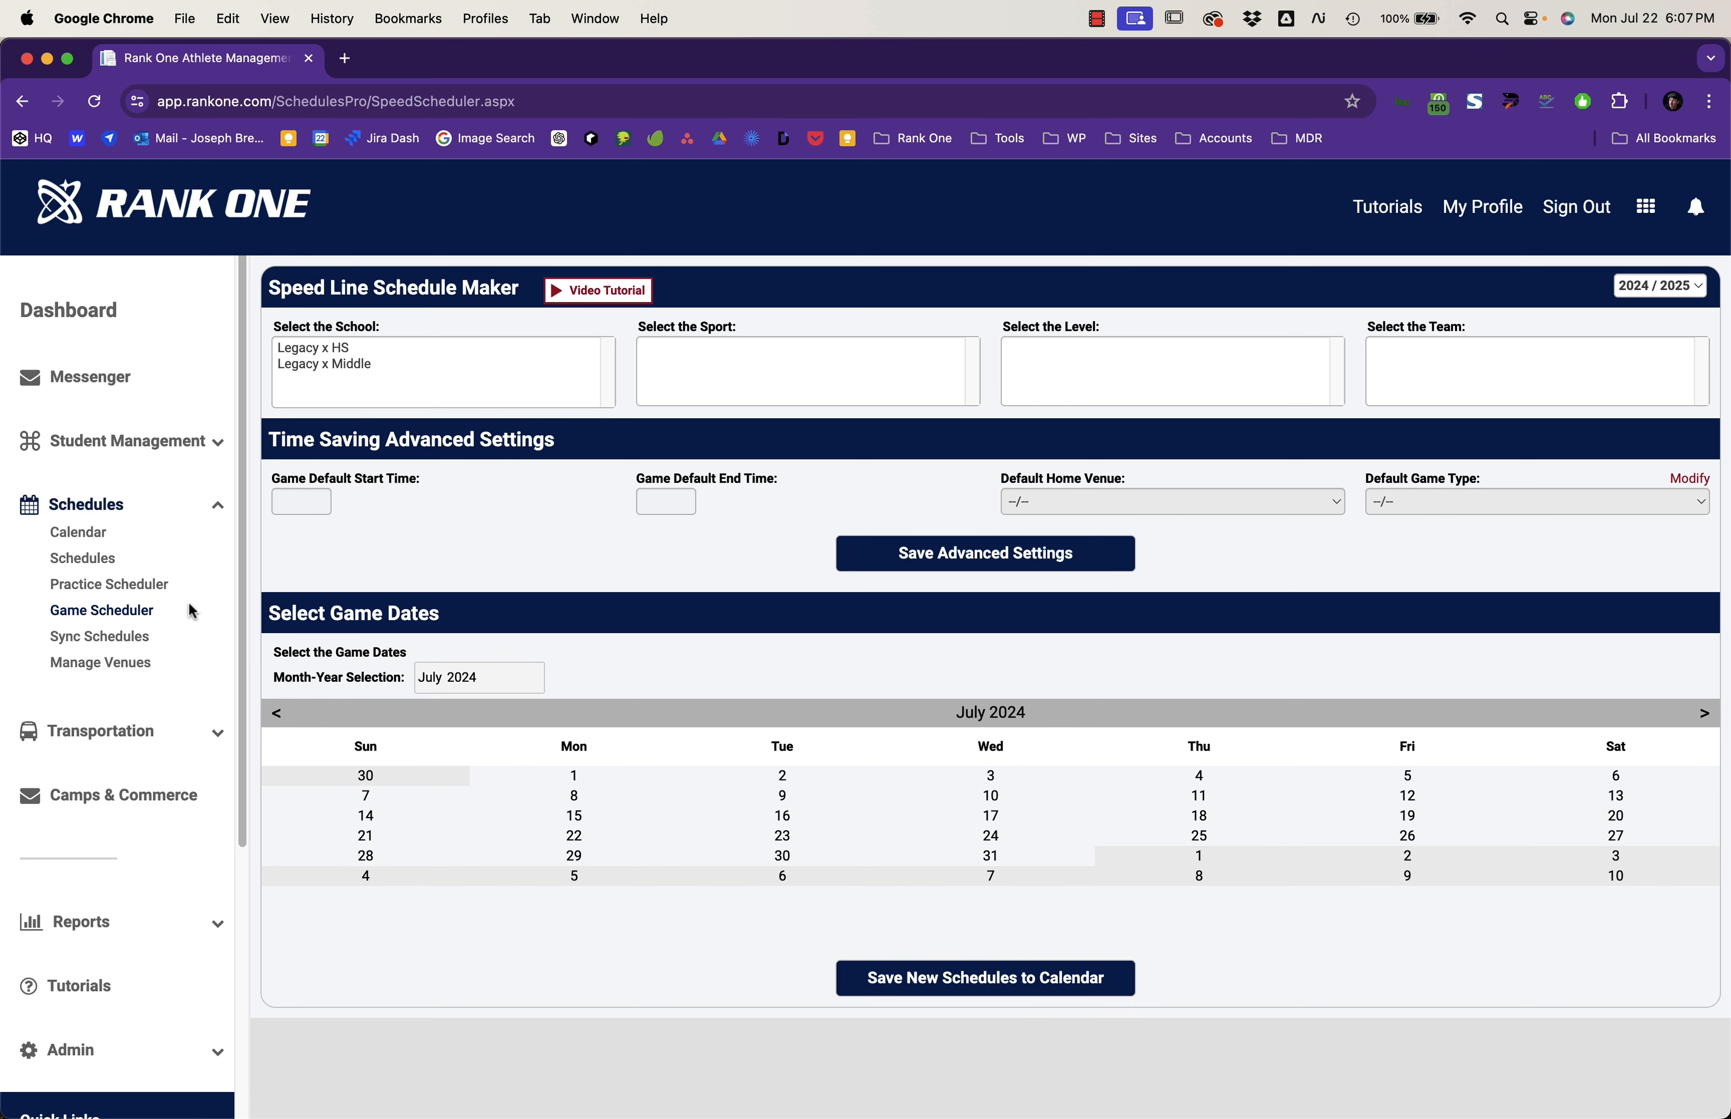
left_click(120, 641)
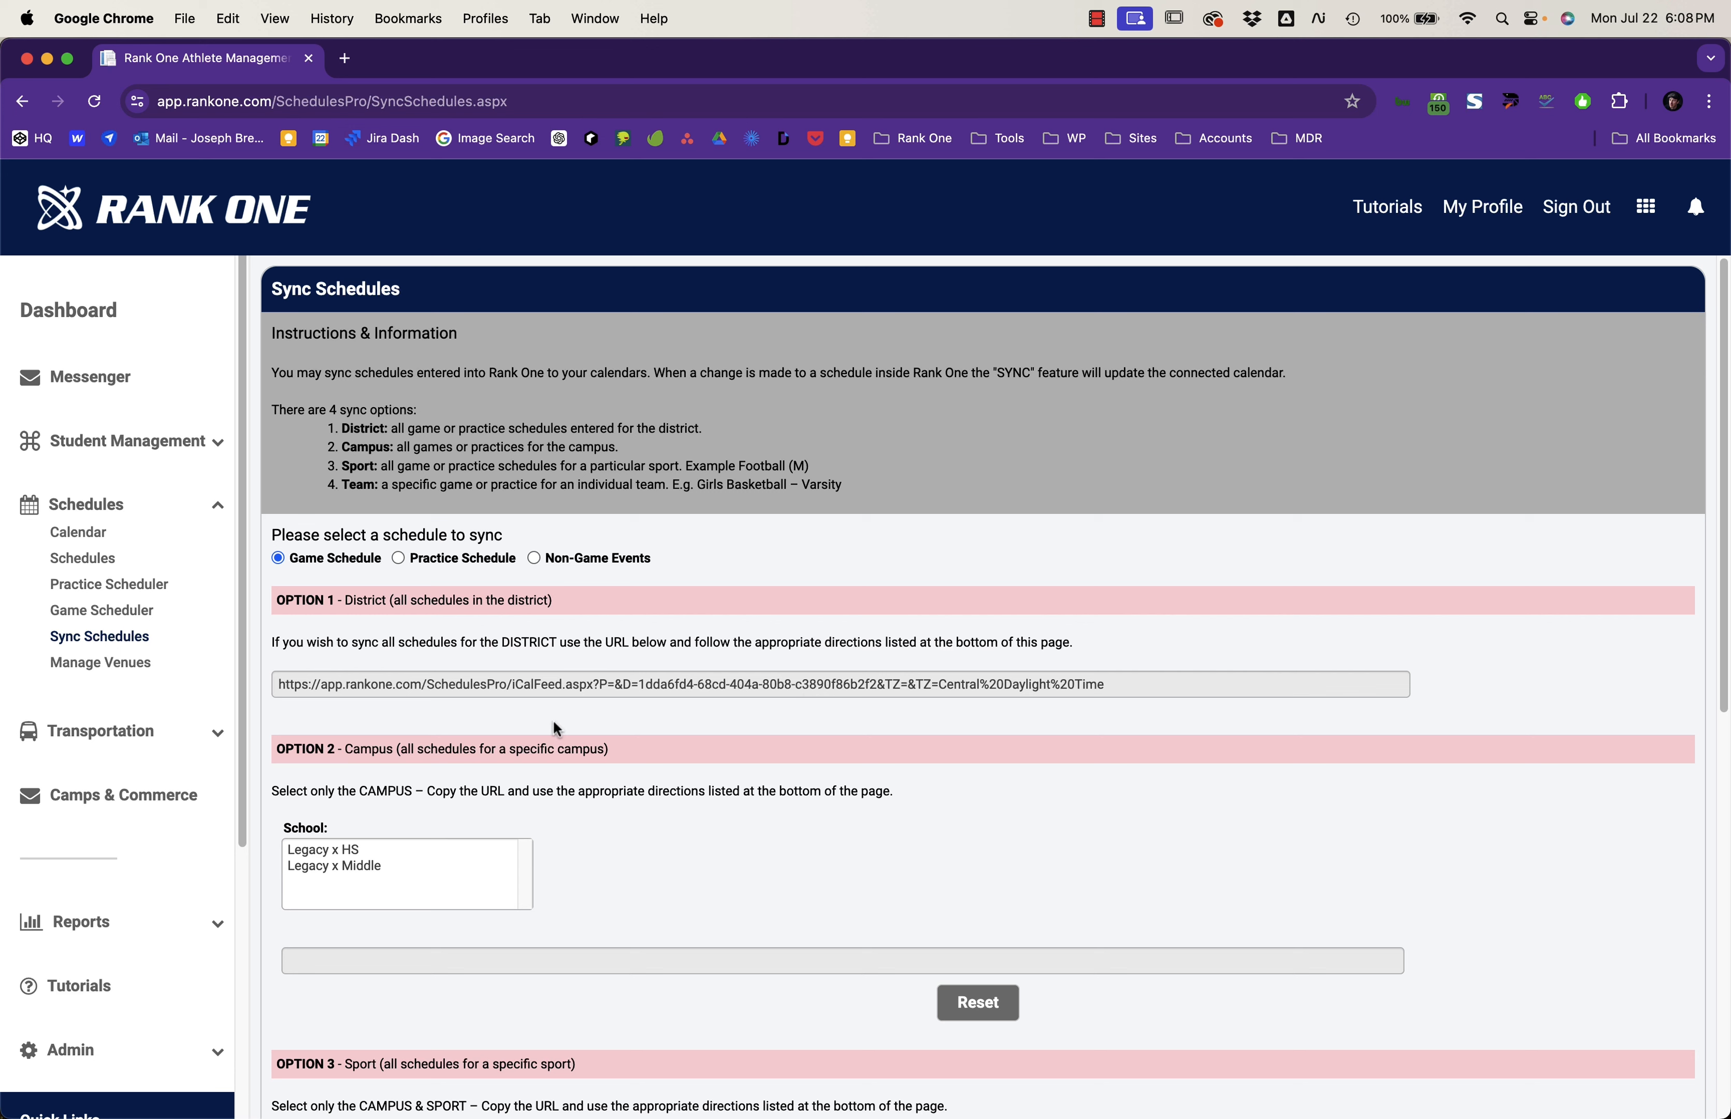
Step: View the managed away venues, and open the form for adding a new venue, closing it without saving
left_click(116, 659)
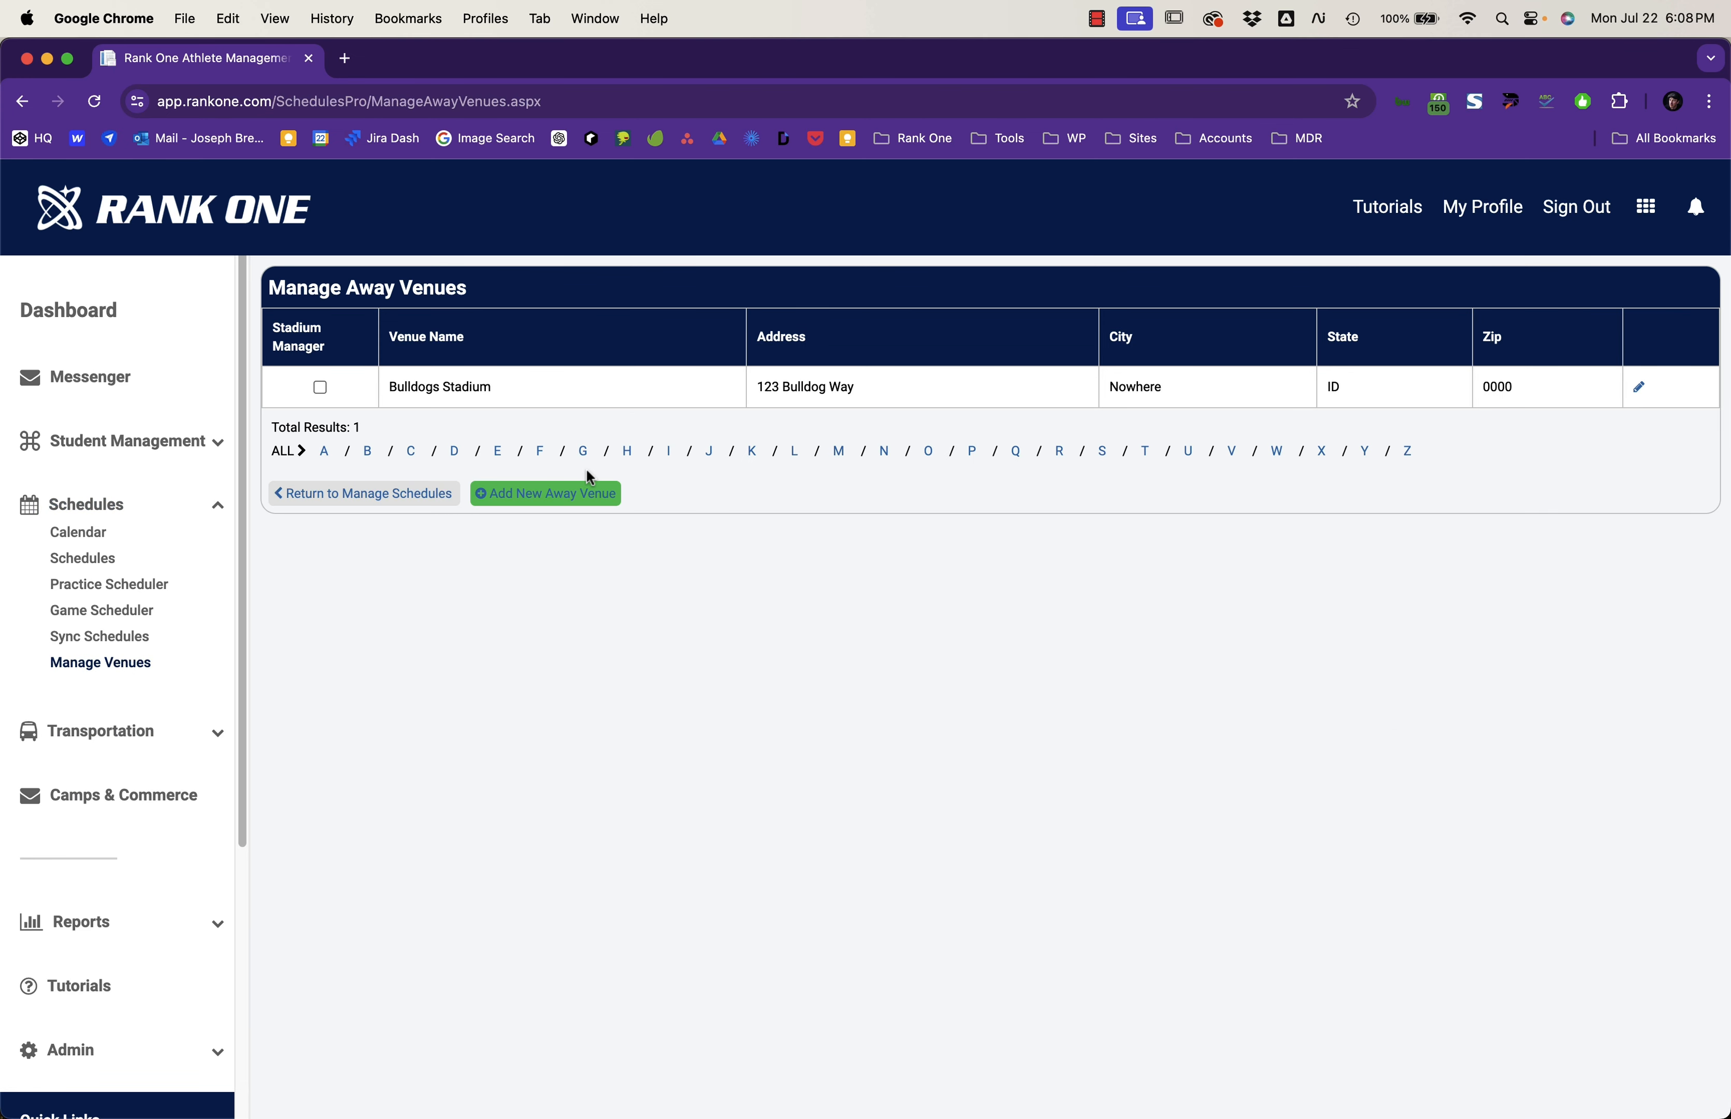
left_click(500, 501)
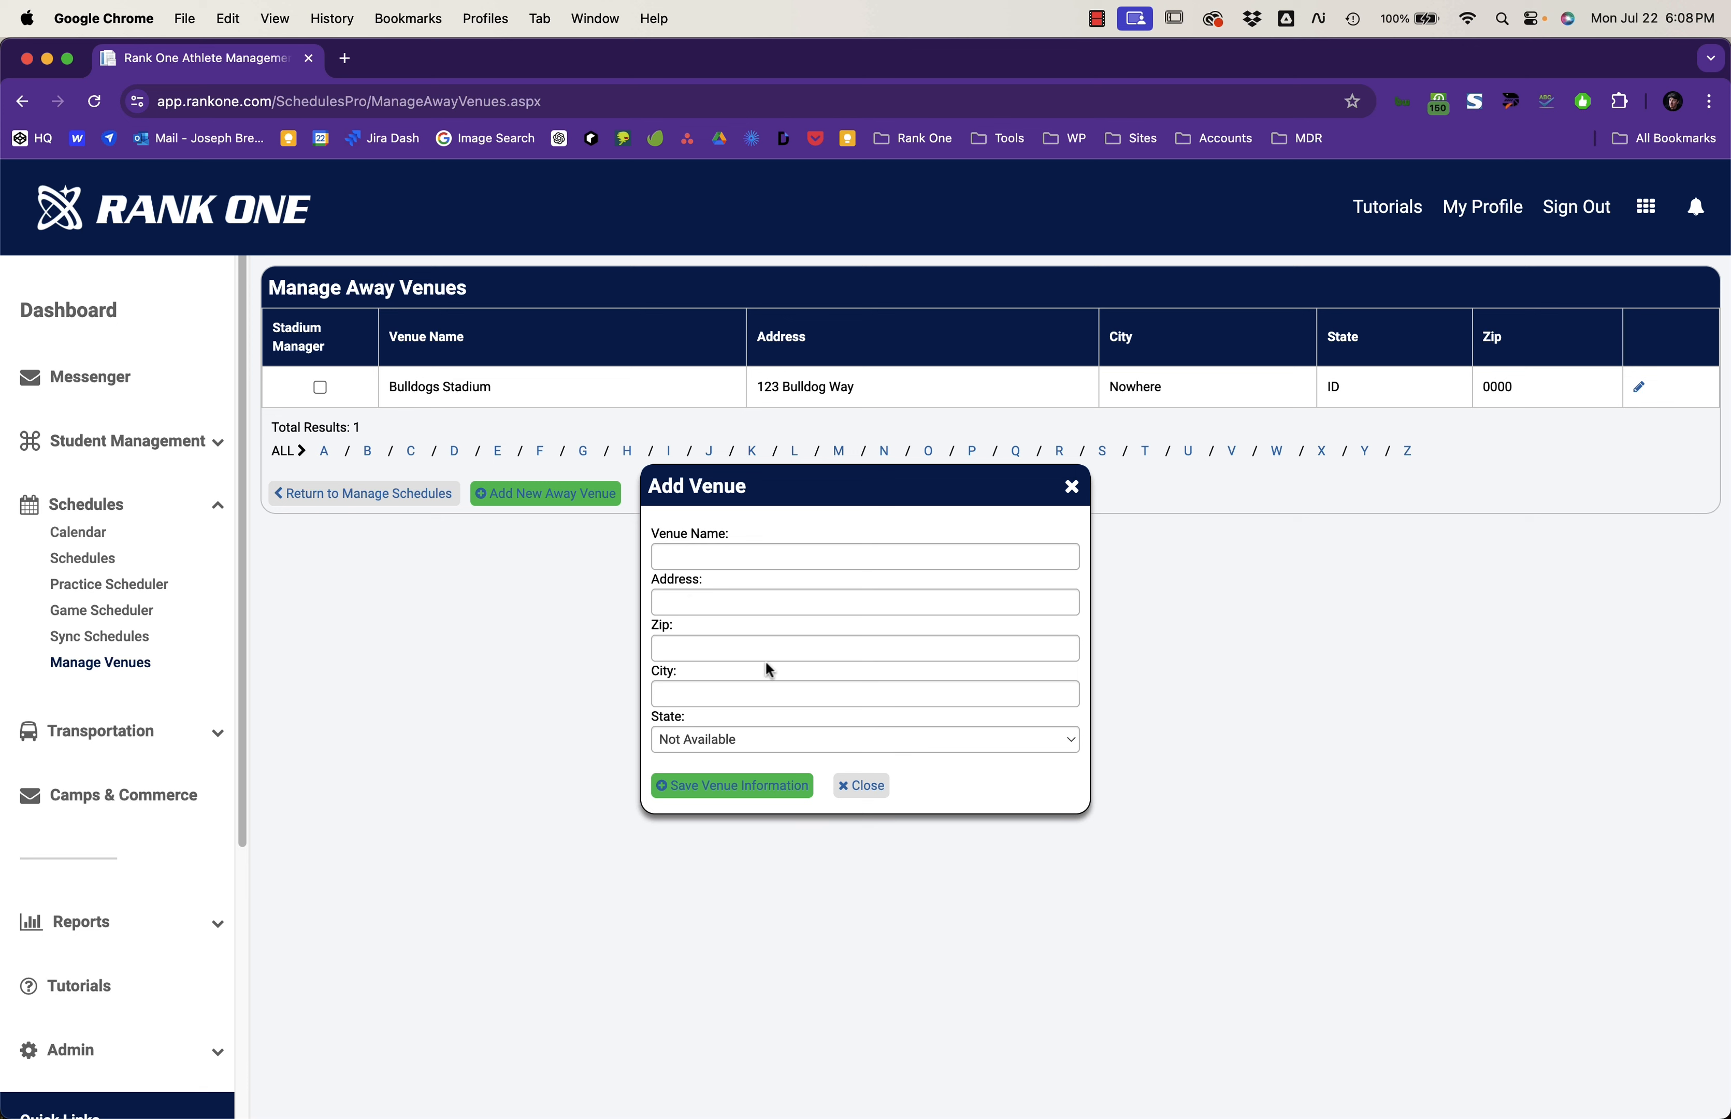
left_click(1071, 487)
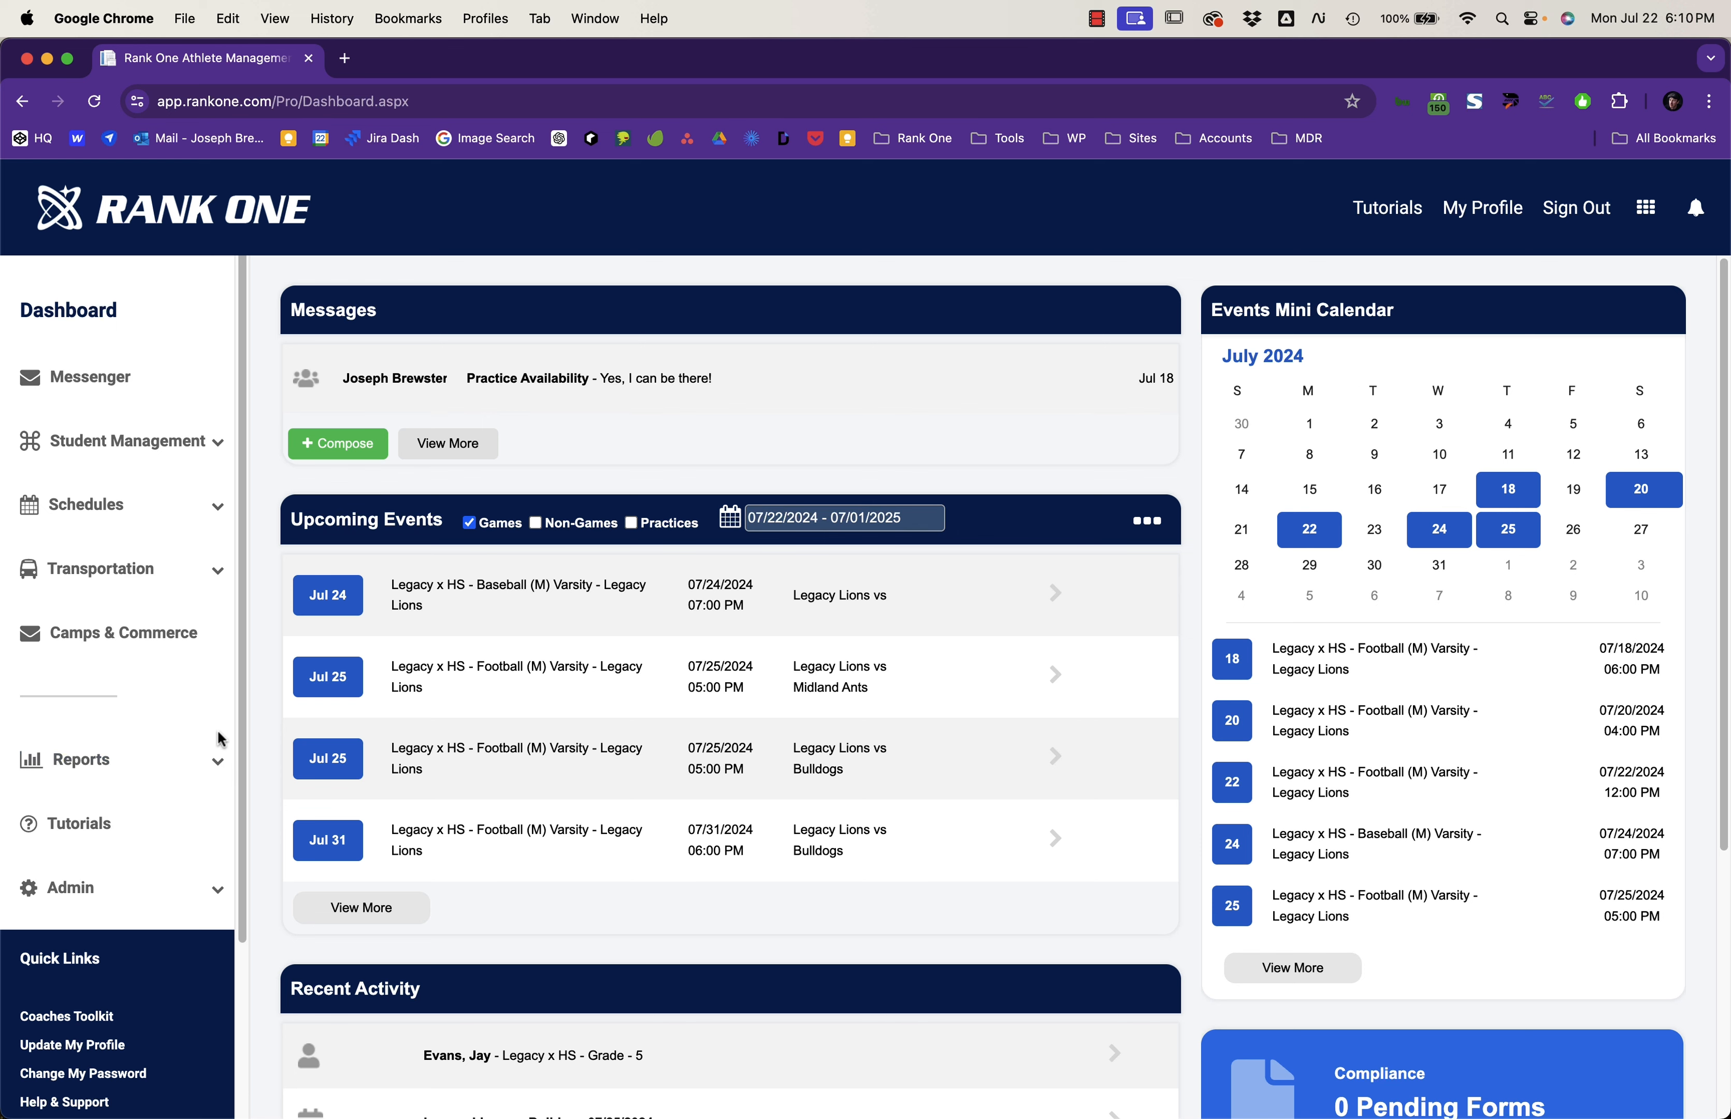
Step: Open the Games report and examine the fields available for its Column 1
left_click(216, 764)
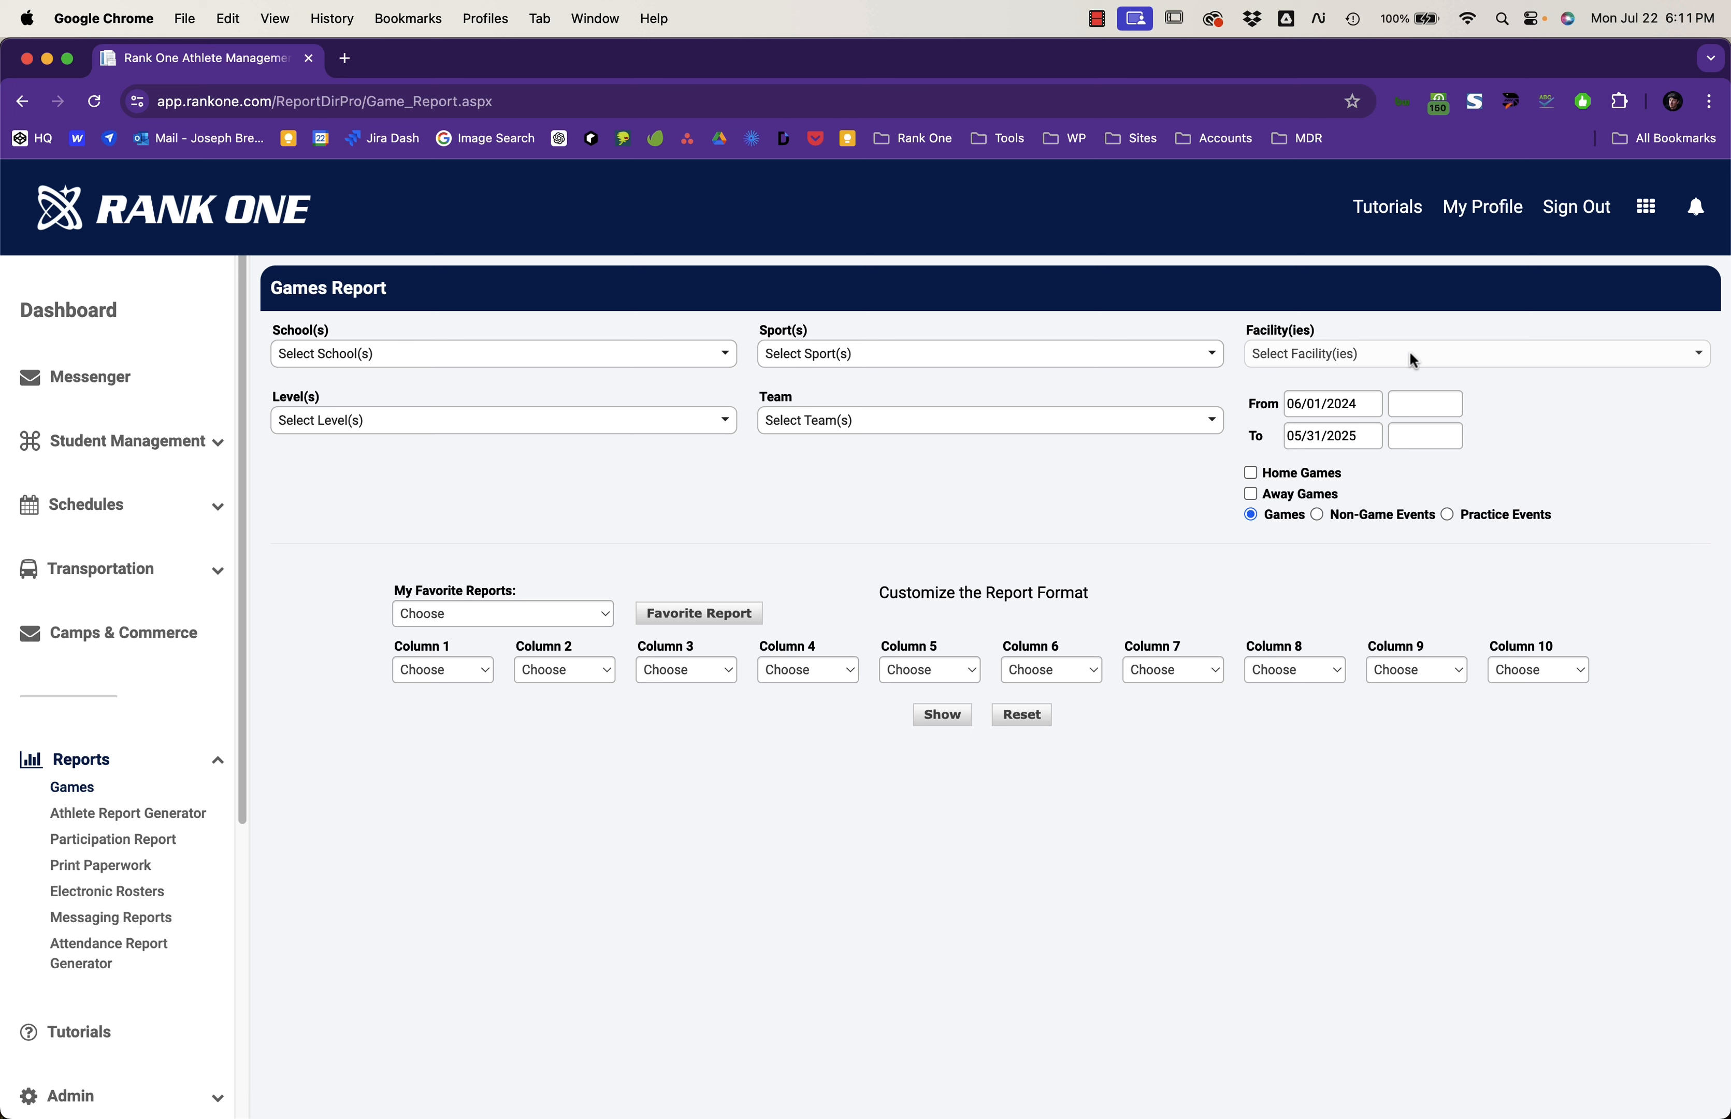
left_click(459, 676)
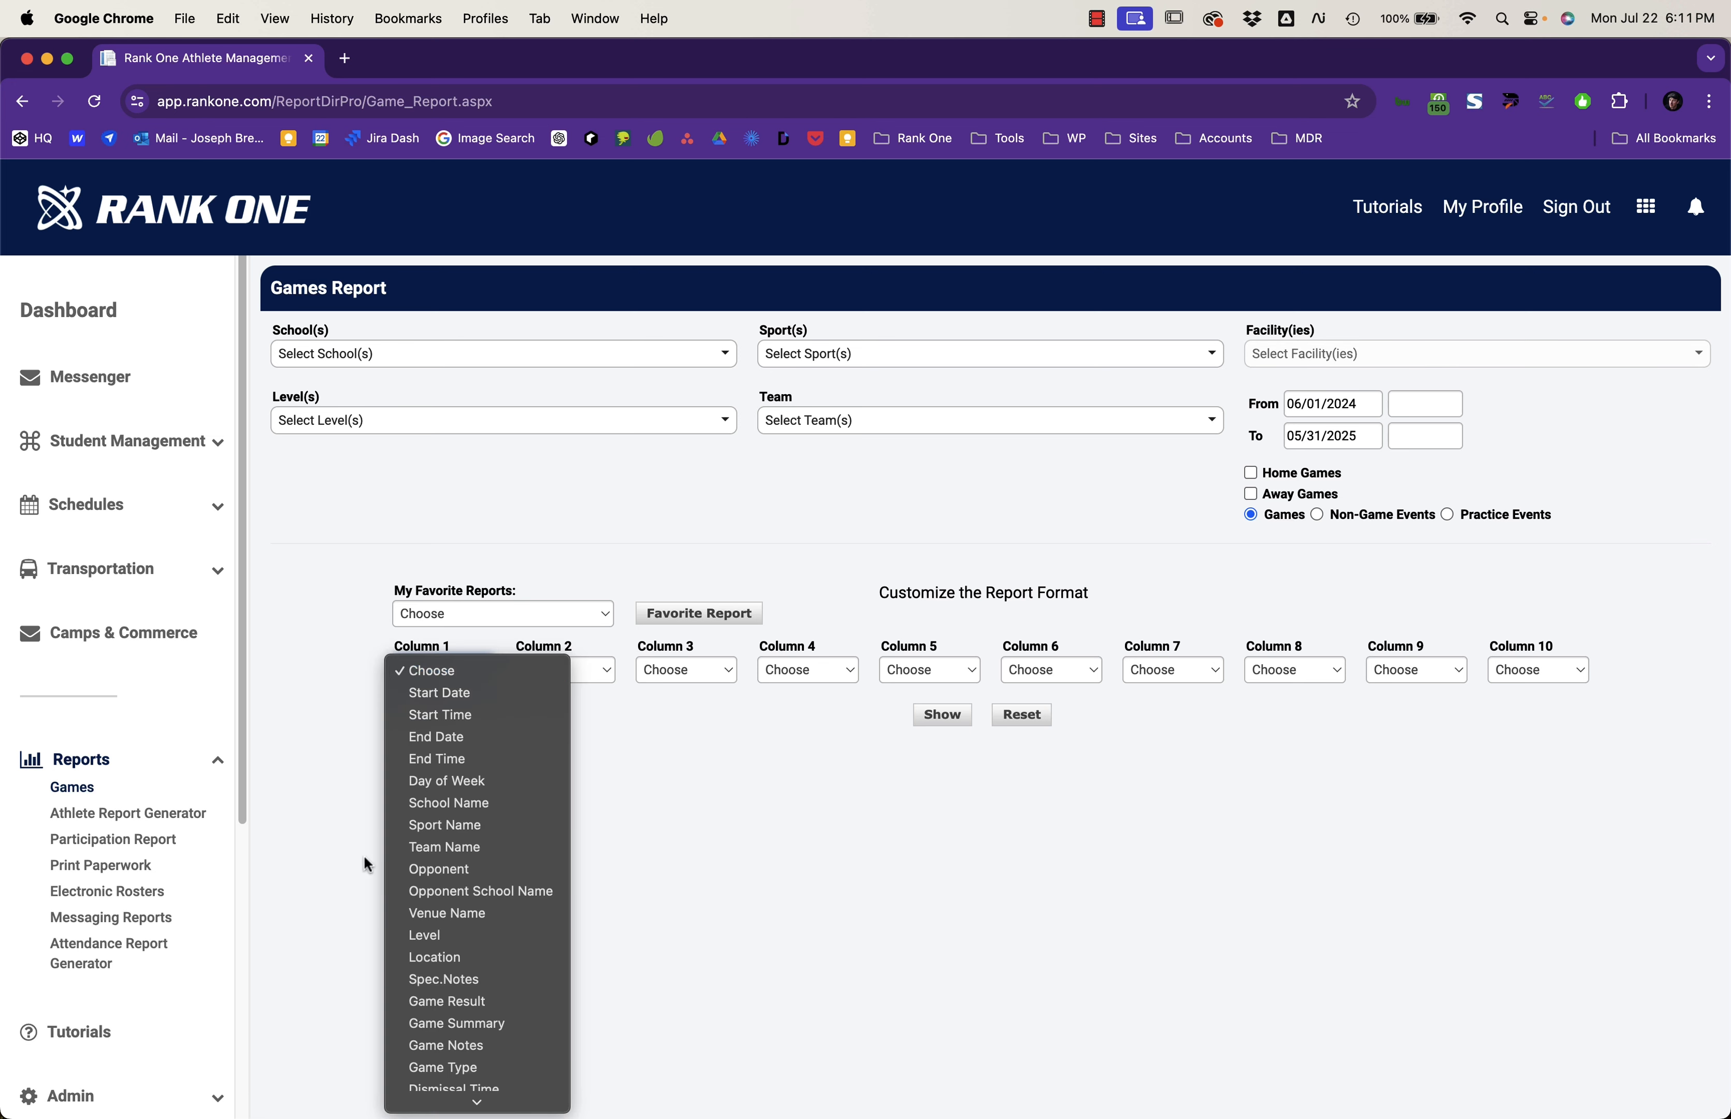
left_click(646, 746)
Step: Open the Athlete Report Generator, add Forms as additional information and view its selectable form fields
left_click(171, 812)
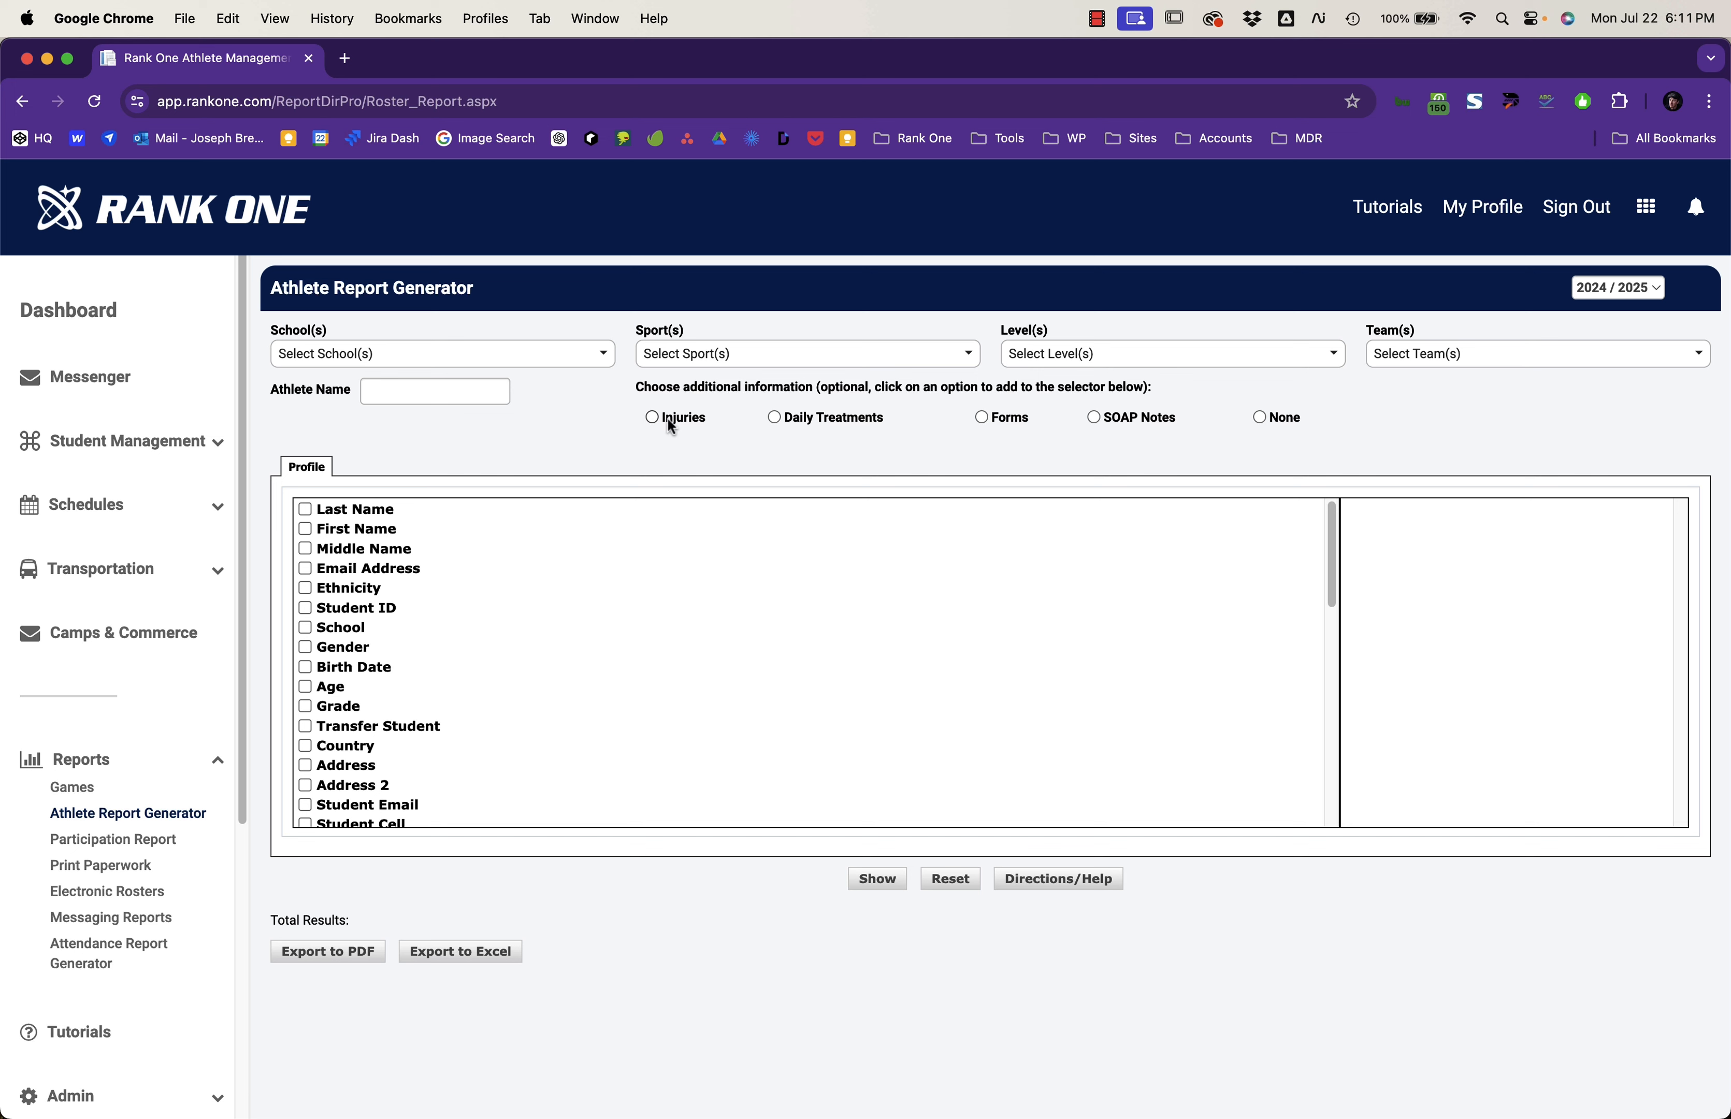
left_click(1002, 421)
left_click(372, 470)
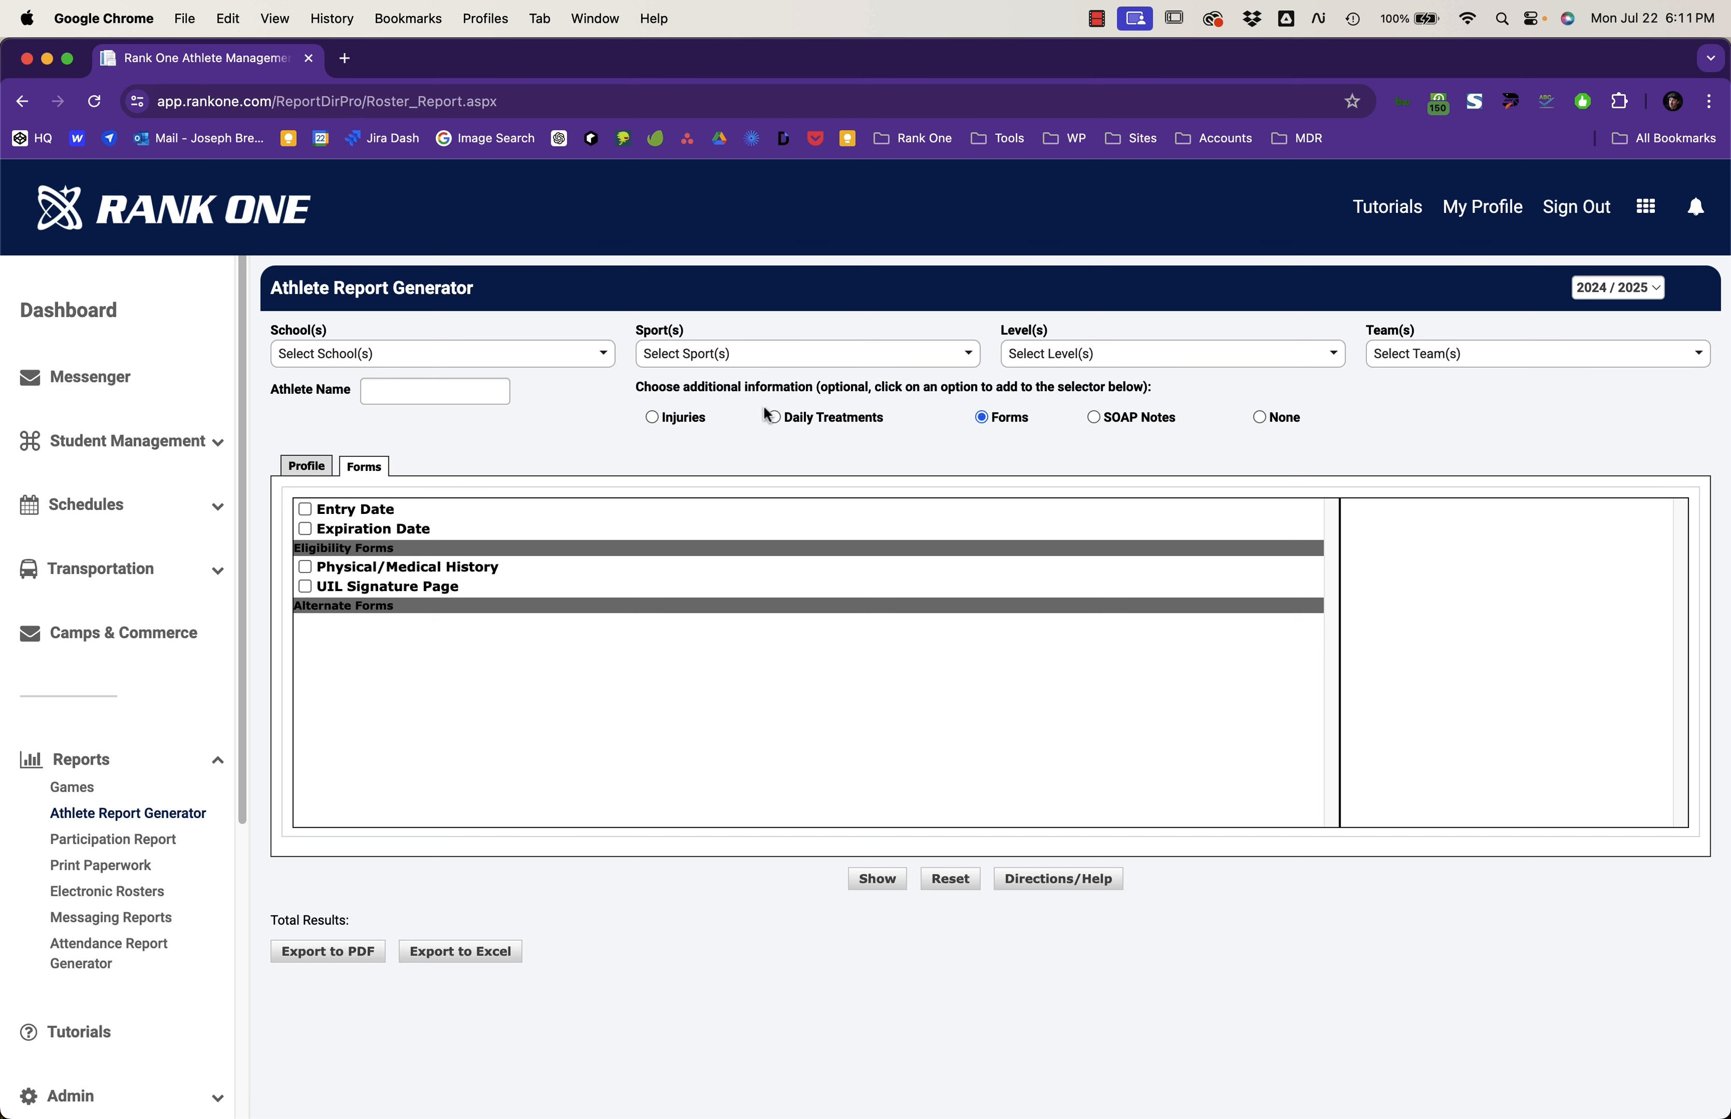
Step: Switch the additional information to Injuries and examine the injury report fields, briefly selecting and clearing Date of Injury
left_click(670, 417)
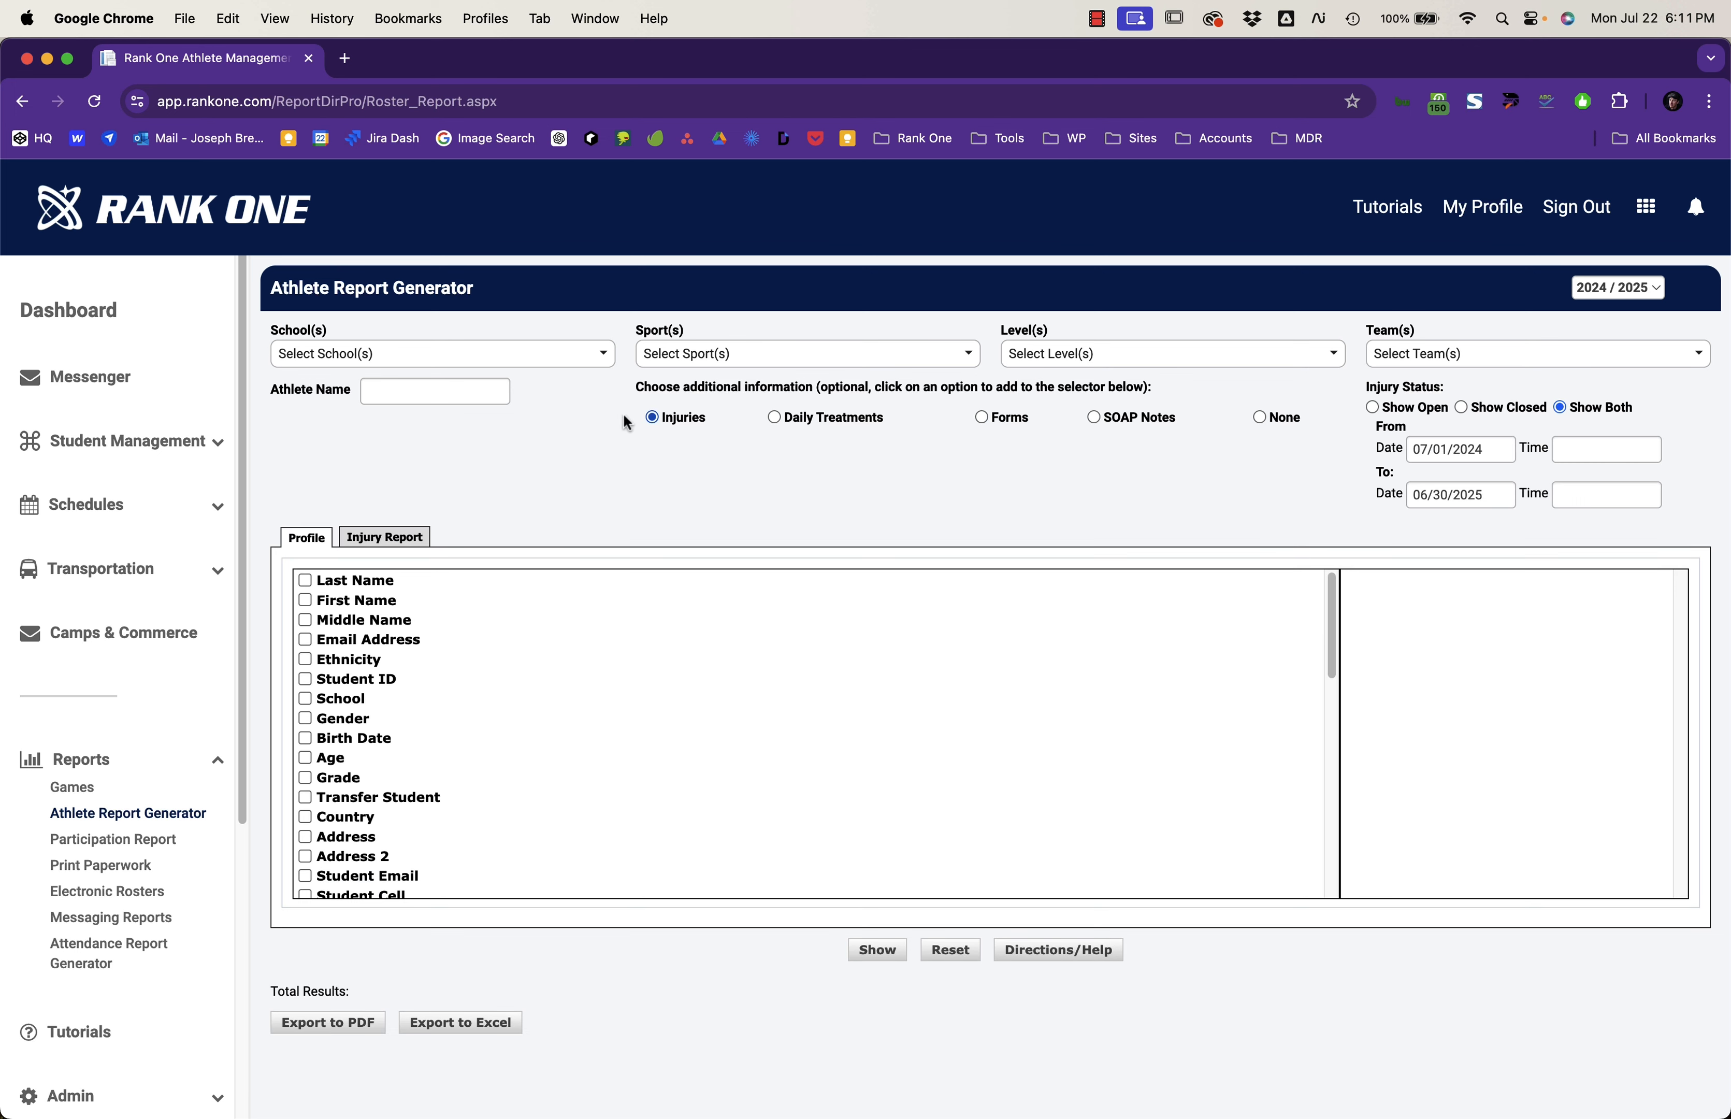
left_click(384, 539)
left_click(349, 608)
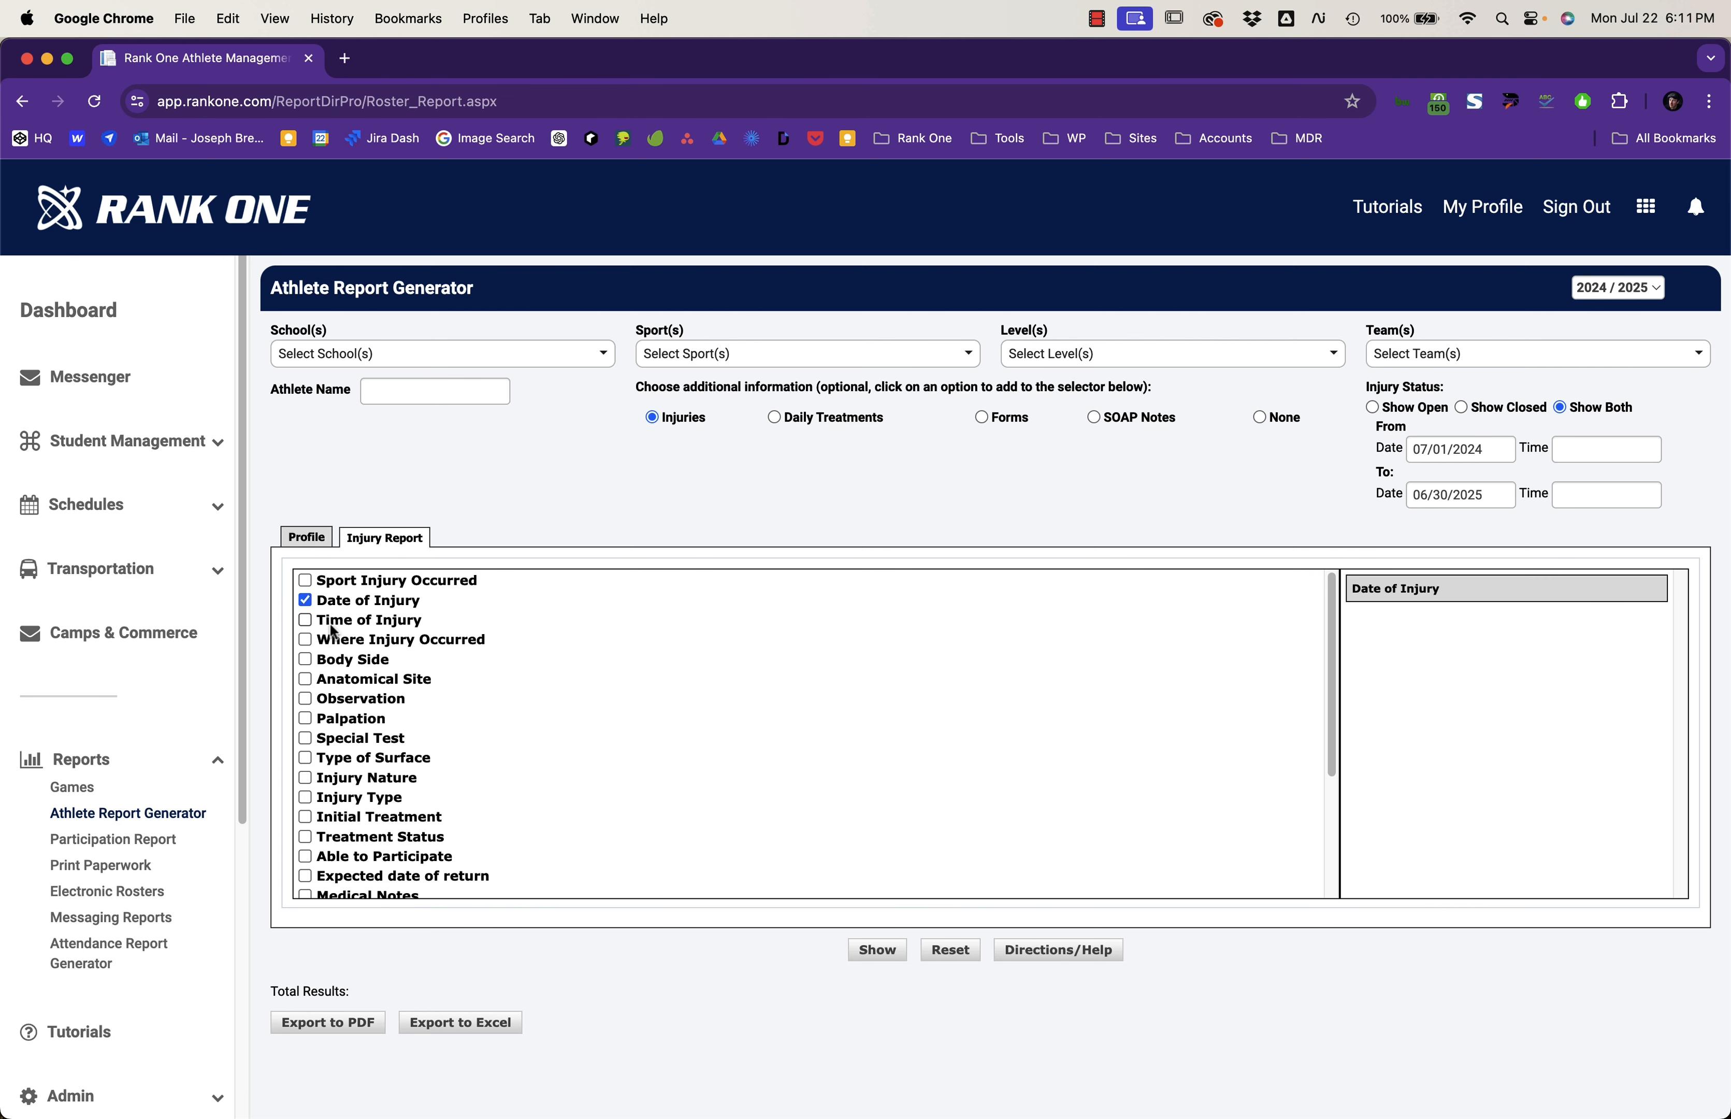
left_click(325, 606)
scroll(349, 748, "down", 5)
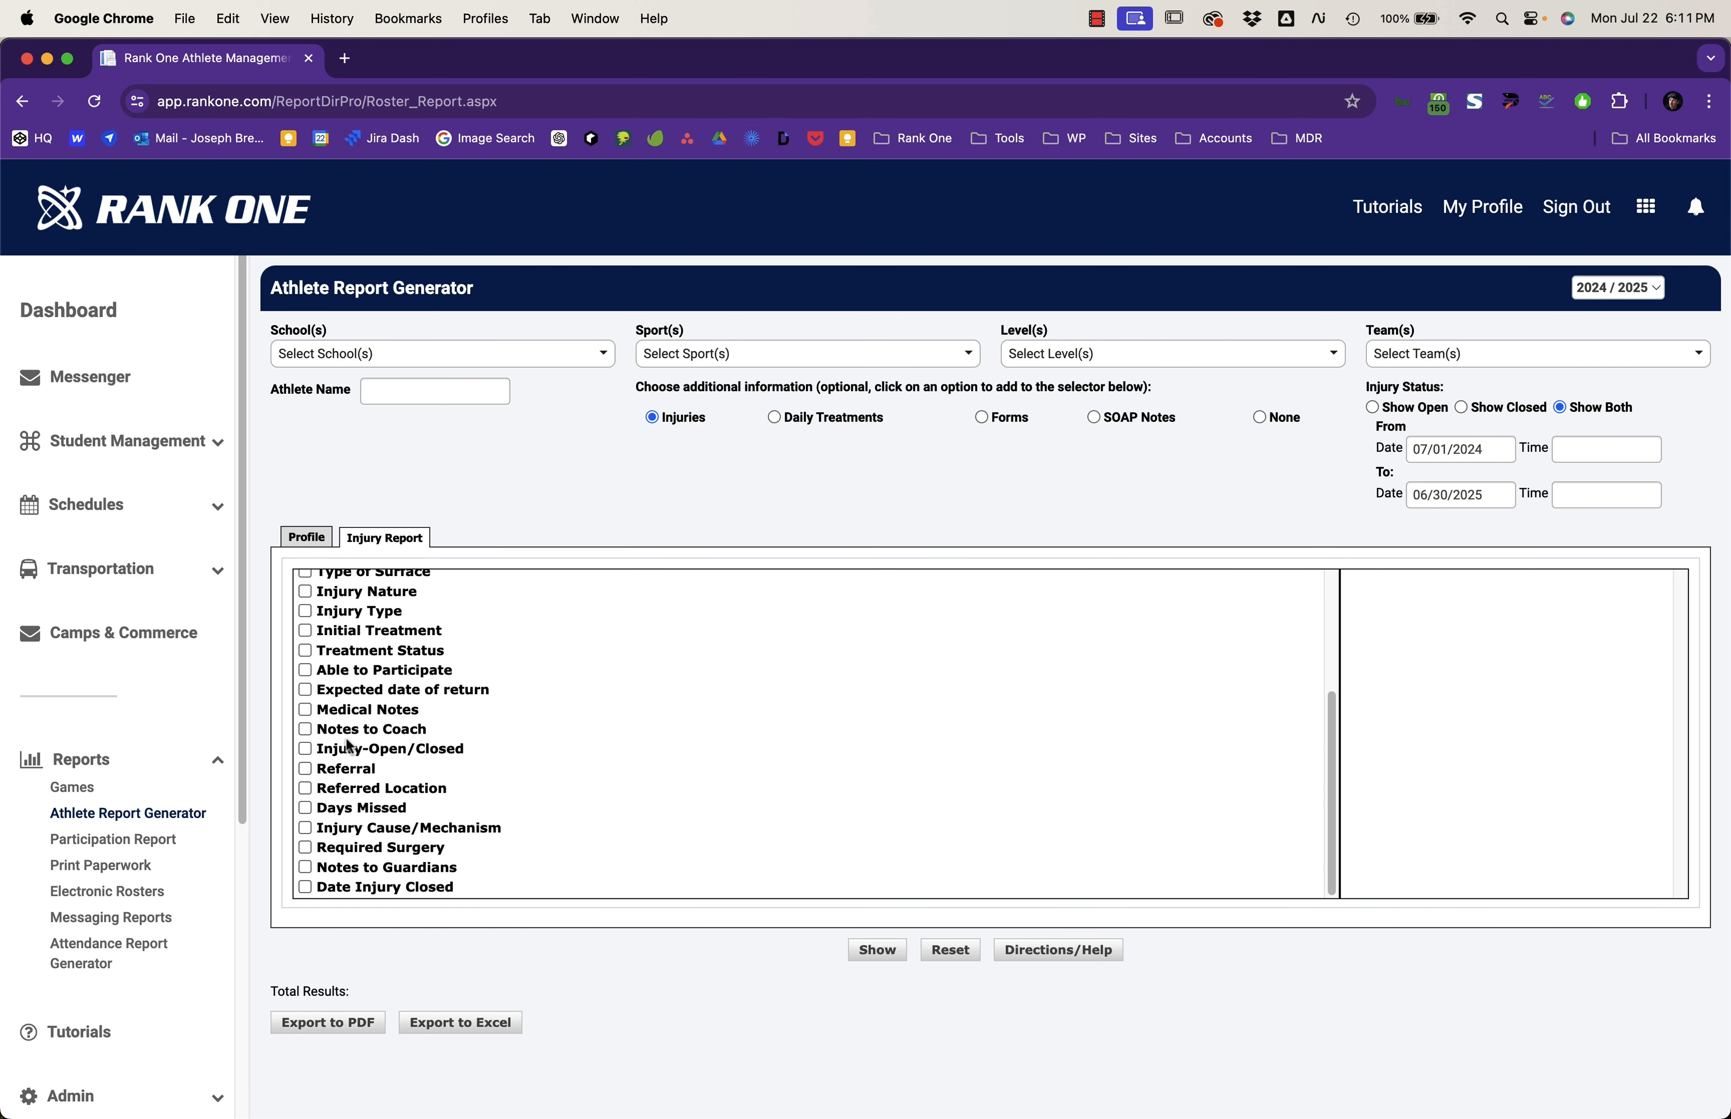